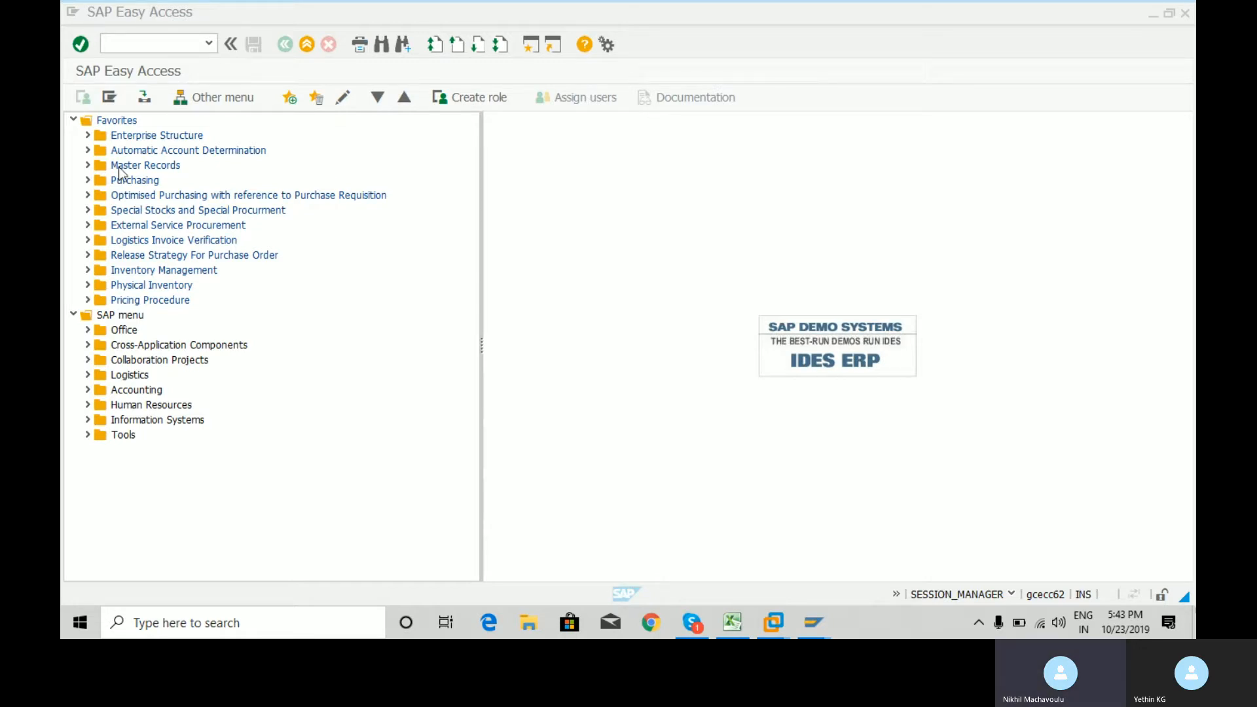
- Expand the Master Records and Material Master Record favorites and start transaction MM01 for creating a material
left_click(88, 166)
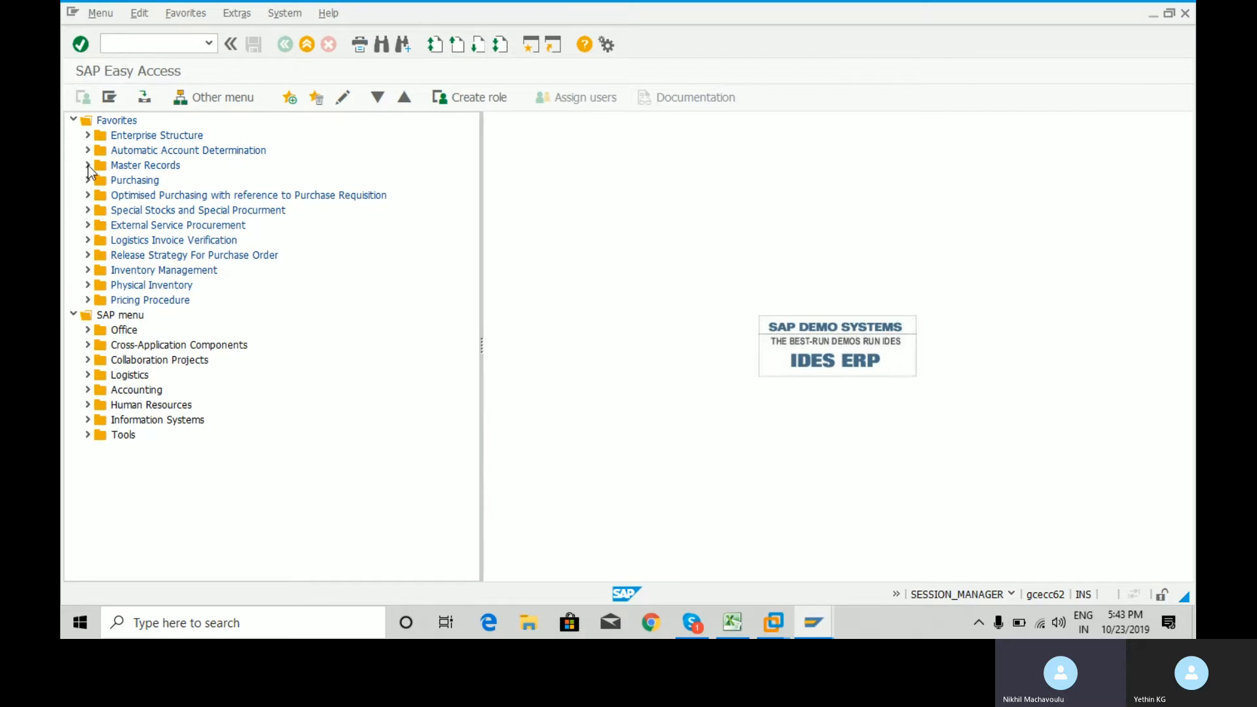
left_click(87, 166)
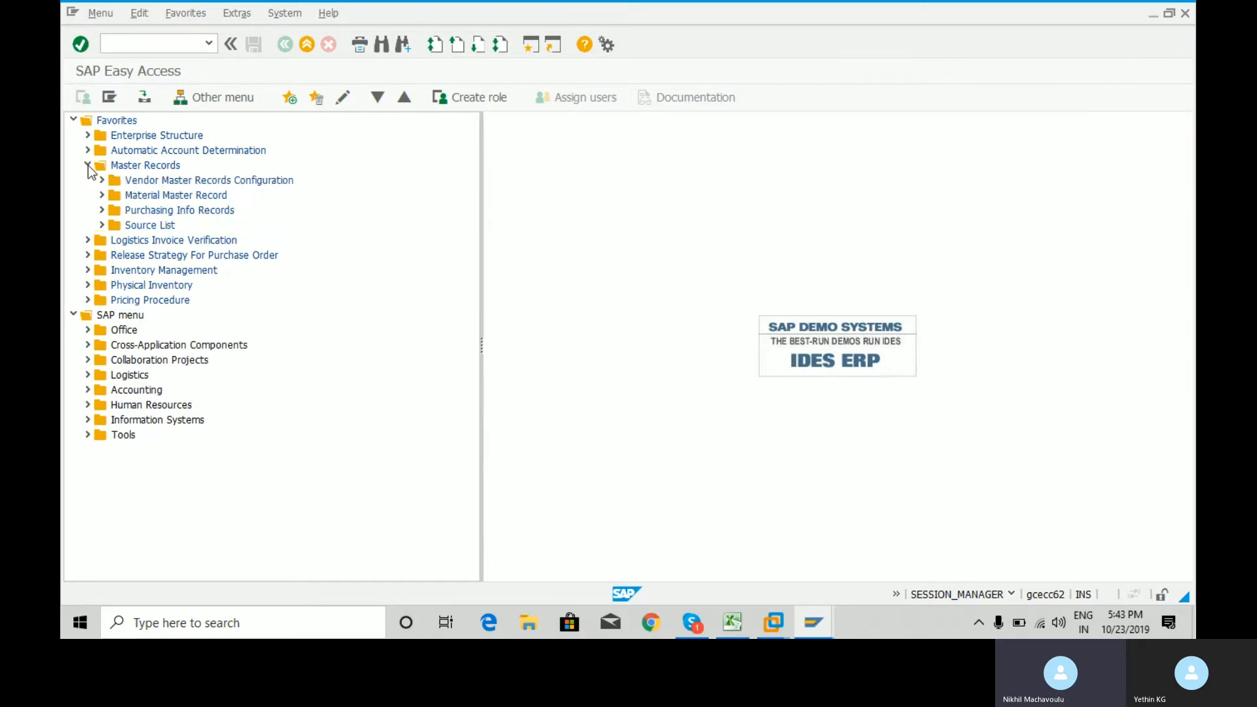
left_click(102, 196)
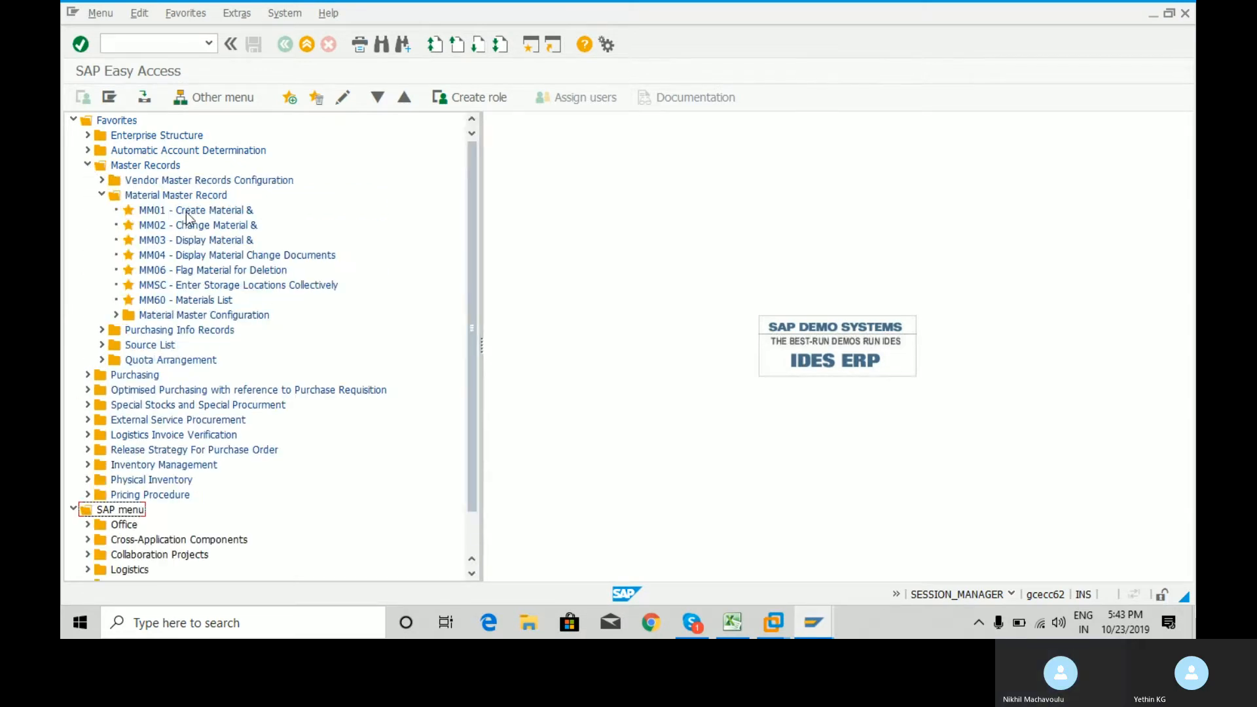
left_click(158, 212)
double_click(158, 212)
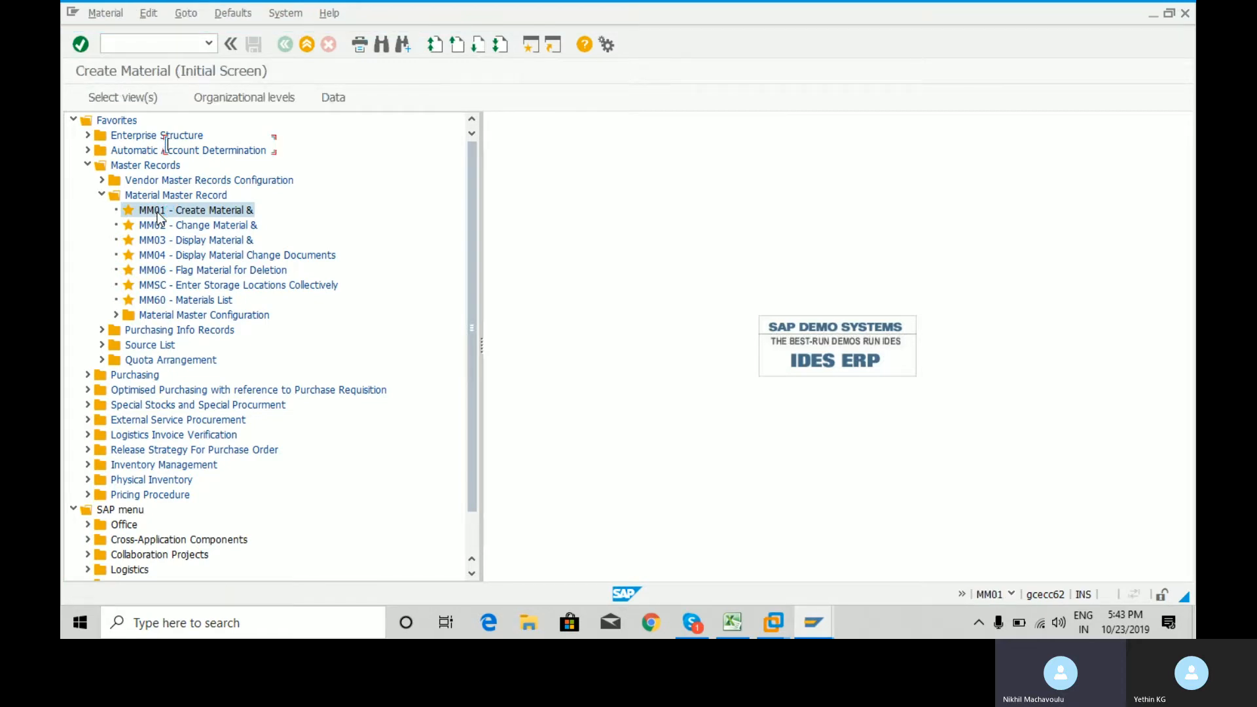
key("Tab")
key("Tab")
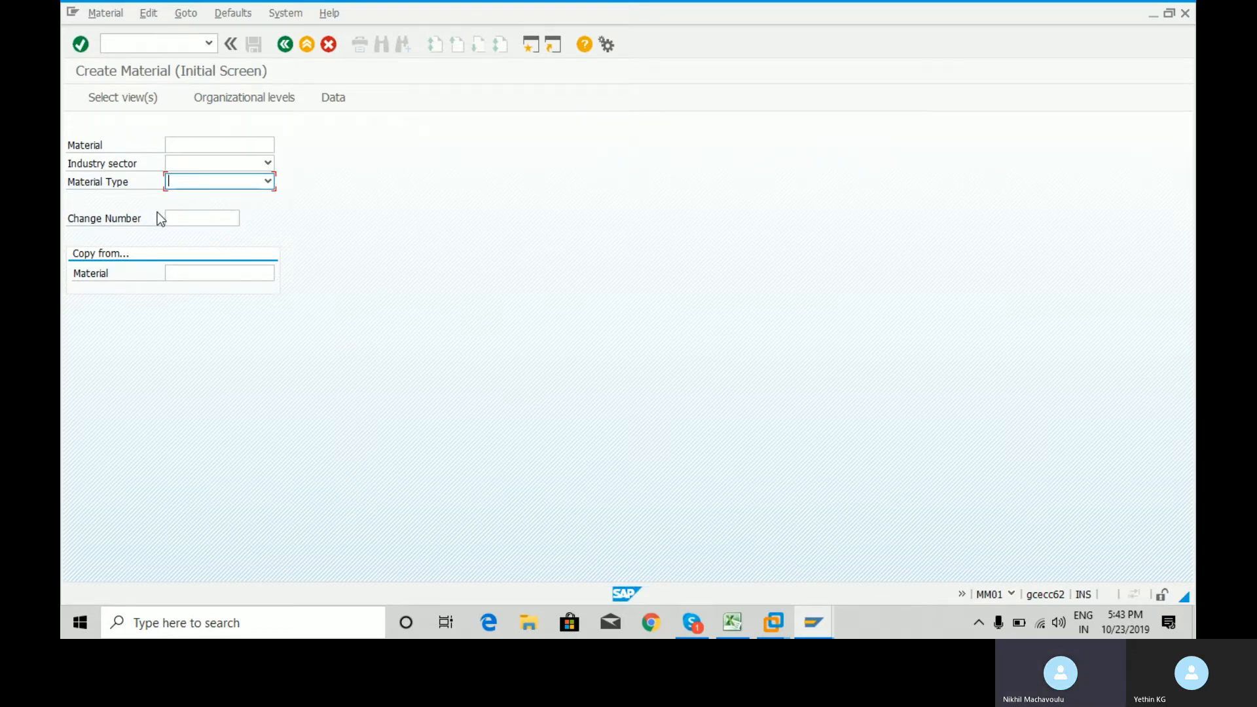
- Switch to transaction MM03 for displaying a material and check the previously used entries for the Material field
left_click(157, 42)
type("/nmm03")
key("Return")
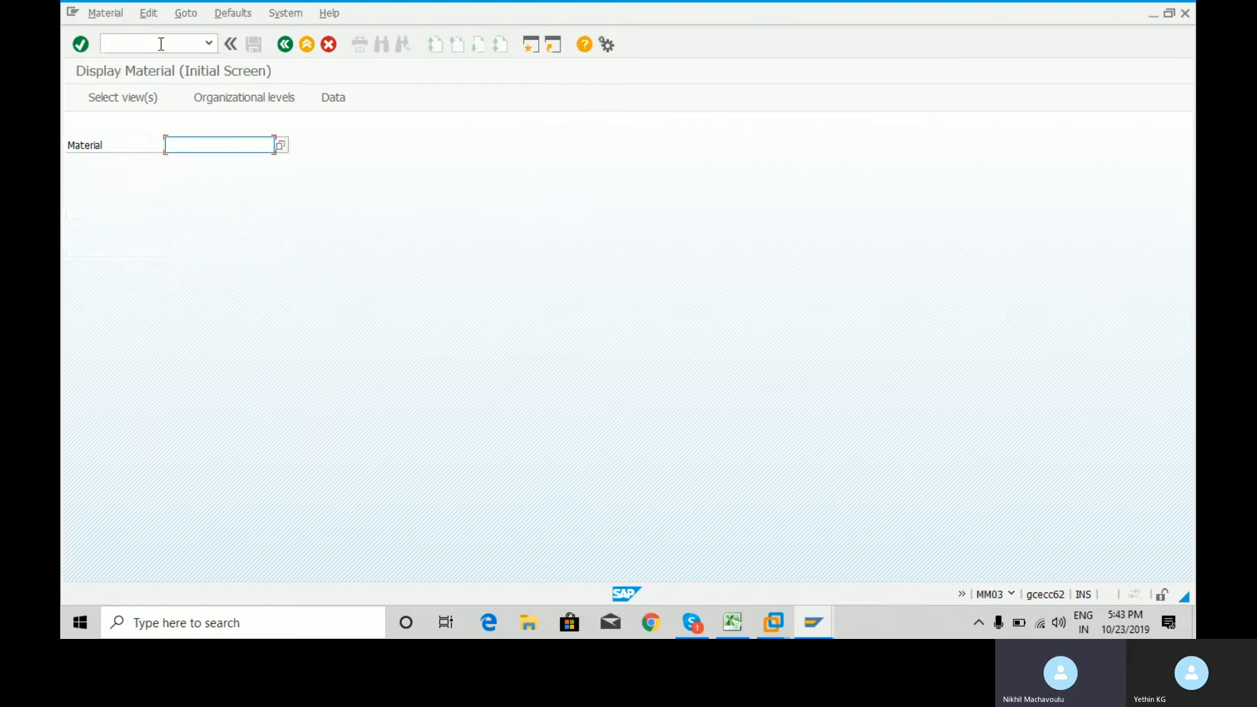
key("Down")
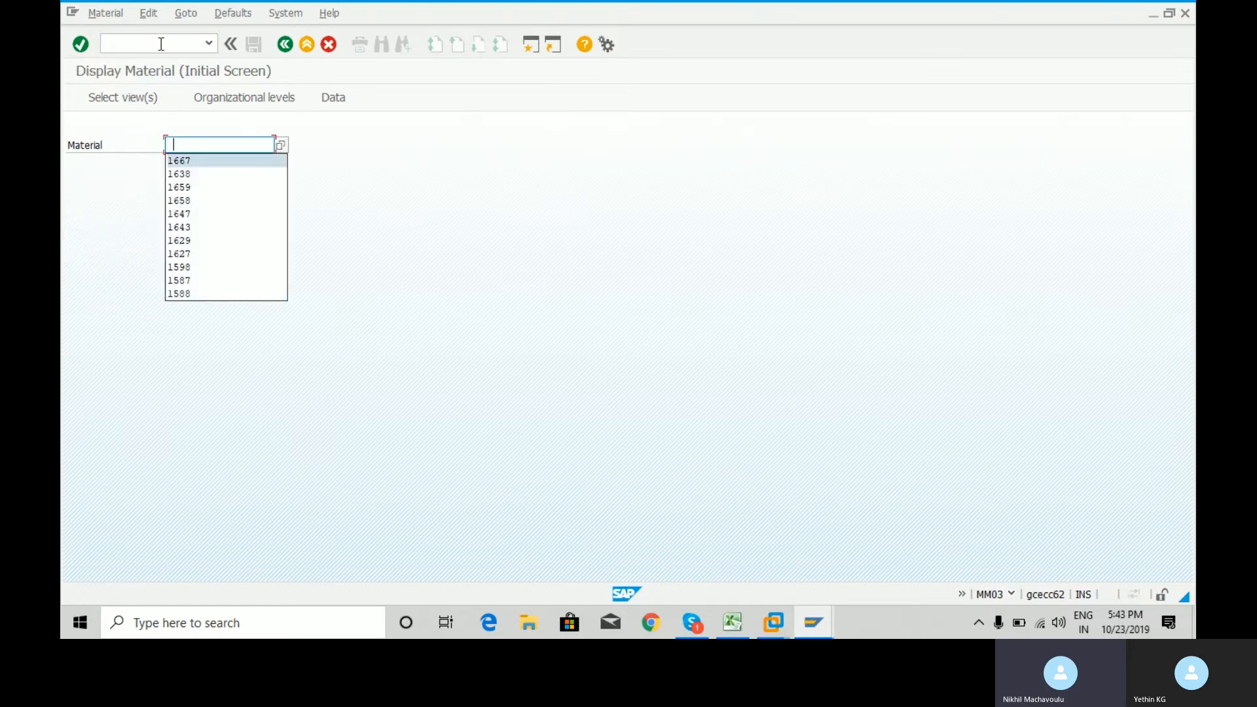
key("Up")
key("Down")
- Copy material number 1678 from cell A2 of the SAP Practice workbook in Excel and enter it as the SAP material to display
left_click(732, 622)
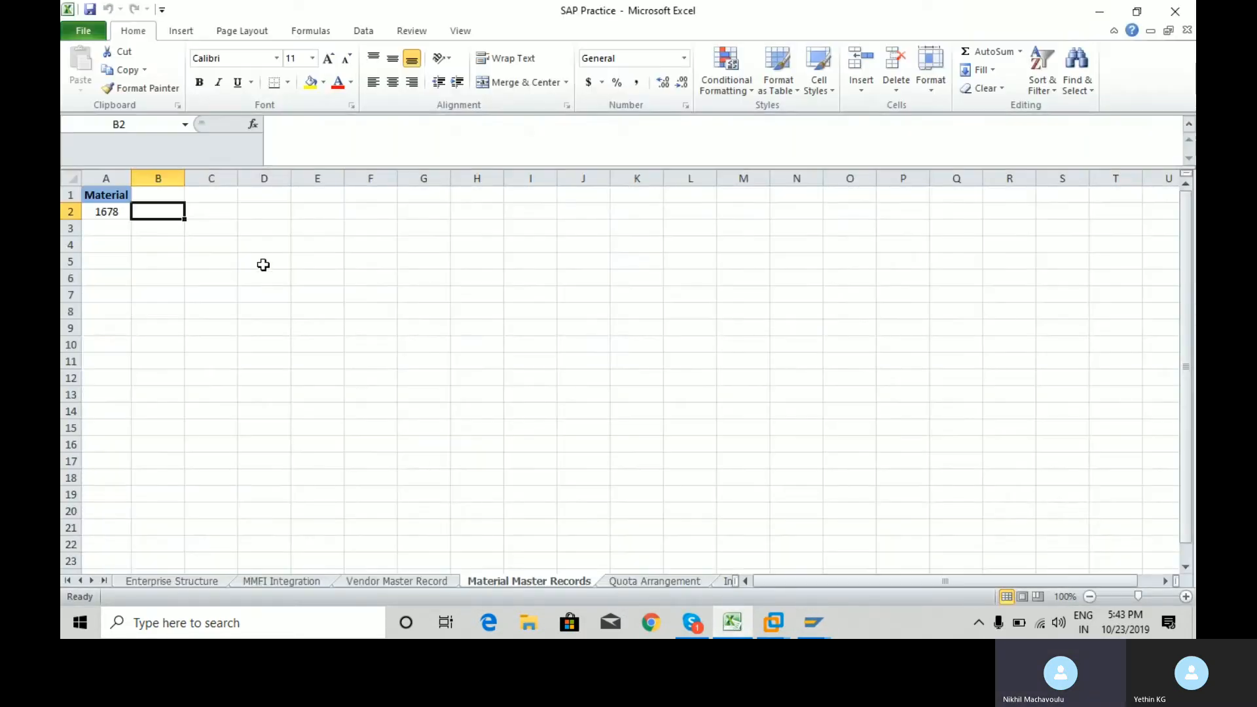
key("Left")
key("ctrl+c")
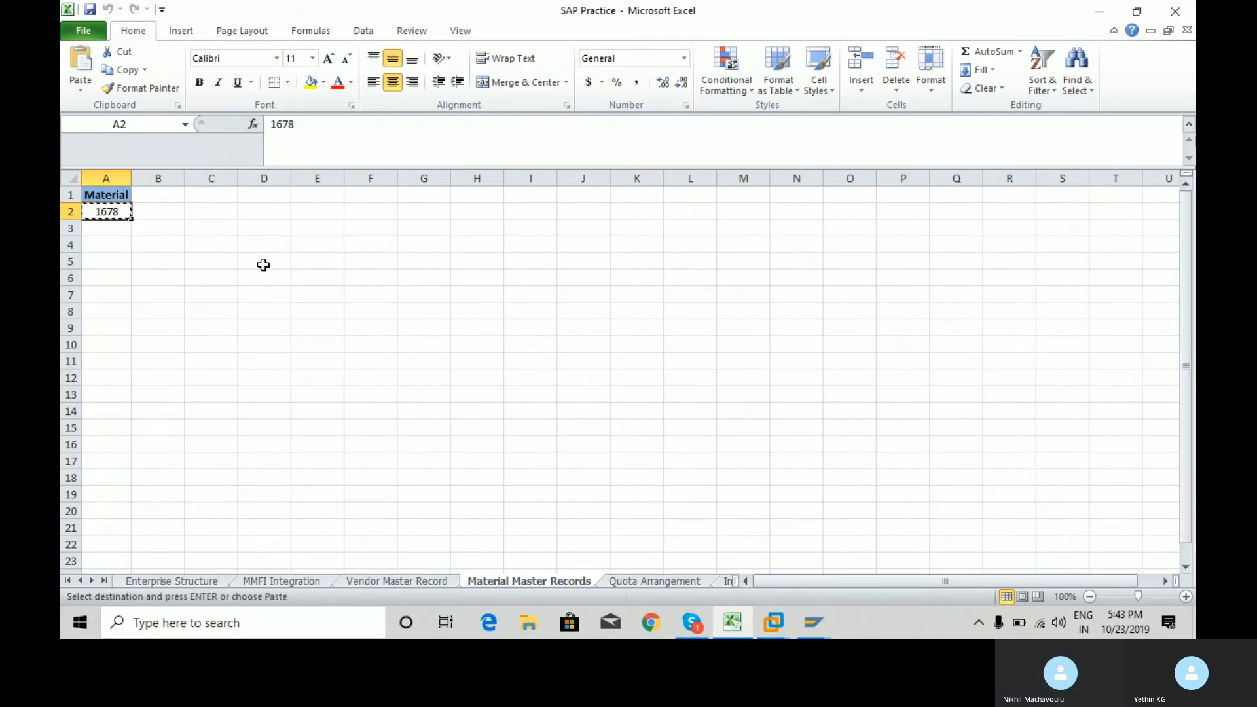
key("alt+Tab")
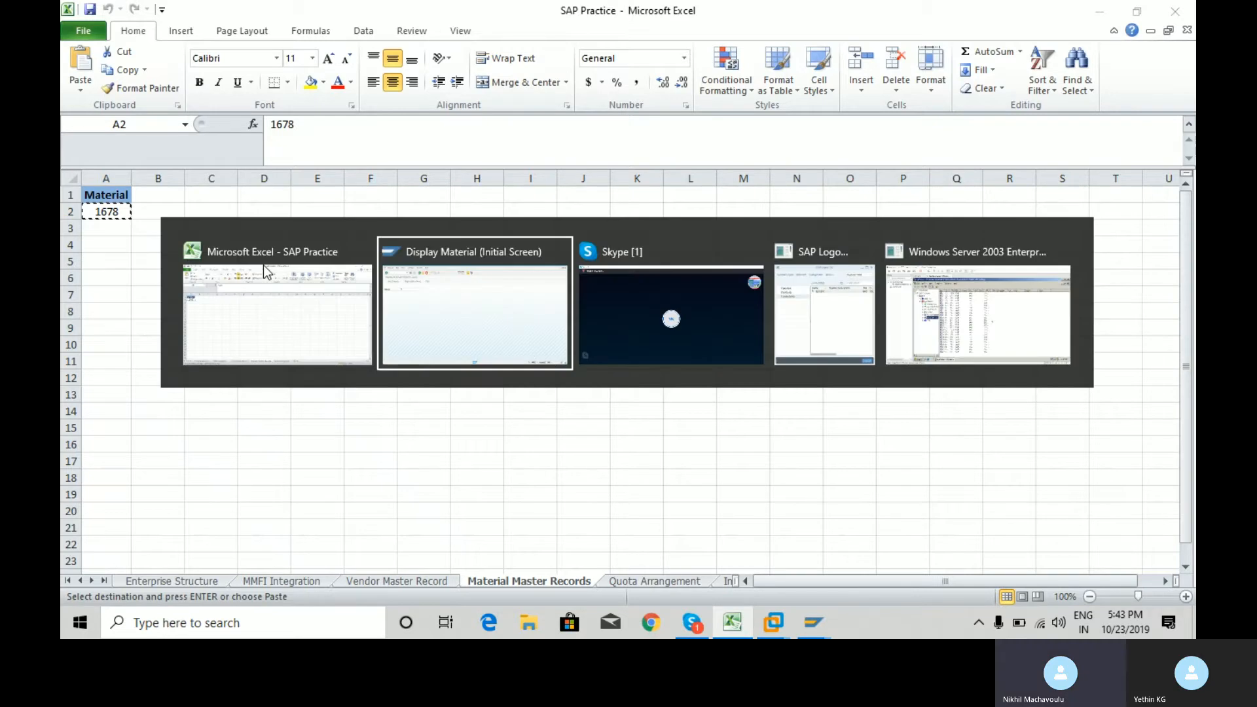
key("ctrl+v")
key("Return")
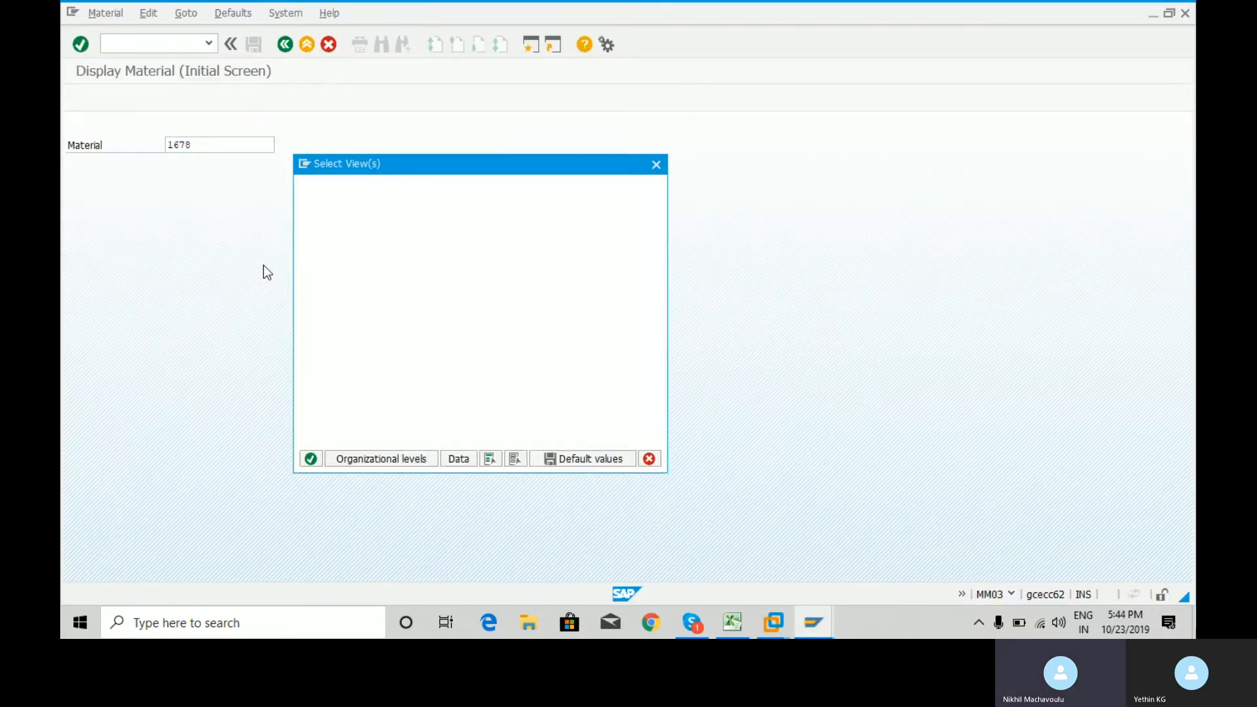
- Accept the view selection and edit the organizational levels to display material 1678
key("Return")
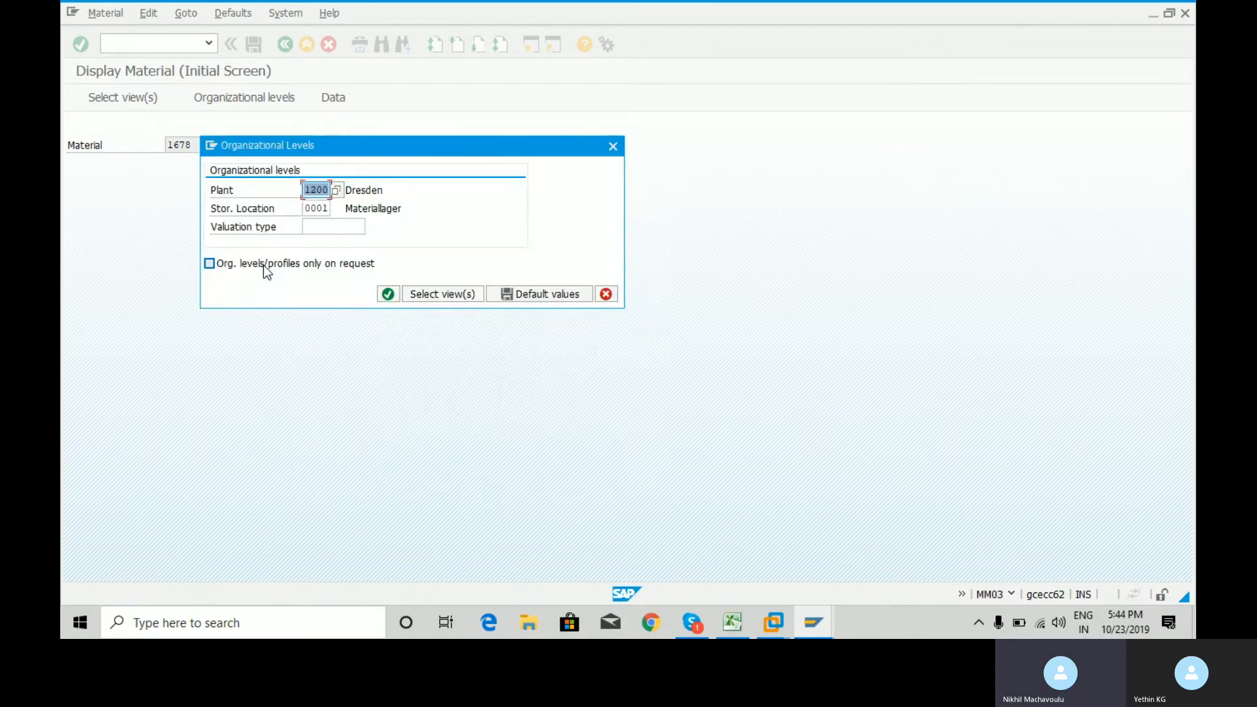
key("BackSpace")
key("Down")
key("Return")
key("Down")
key("BackSpace")
key("BackSpace")
key("BackSpace")
key("BackSpace")
key("Down")
key("Return")
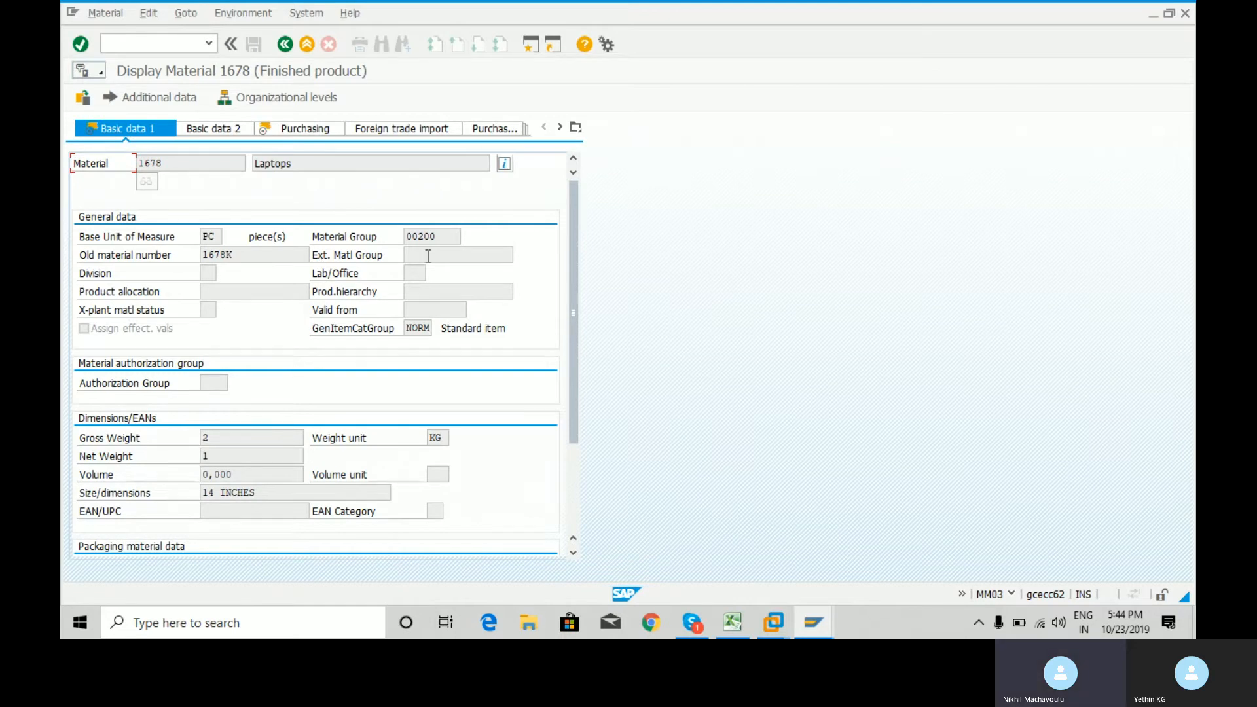
- Highlight the Material Group value of material 1678 and return to the SAP Easy Access screen with /n
left_click_drag(441, 233, 399, 237)
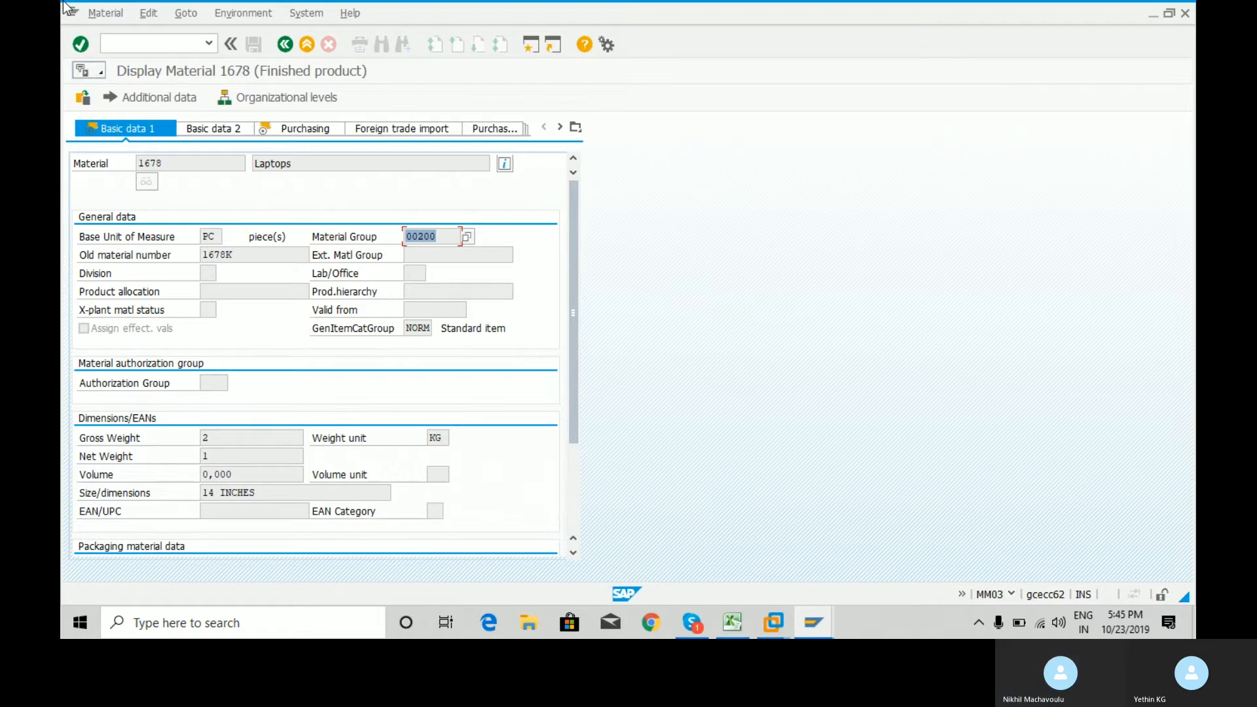
left_click(180, 47)
type("/n")
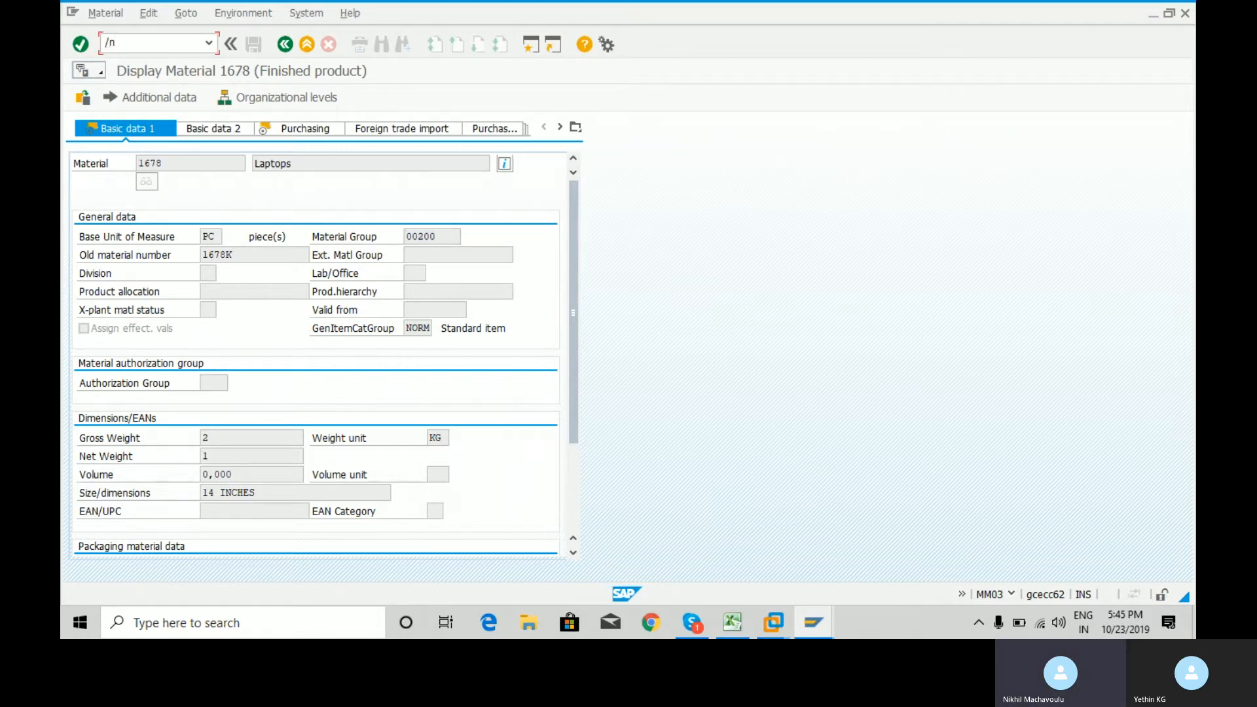
key("Return")
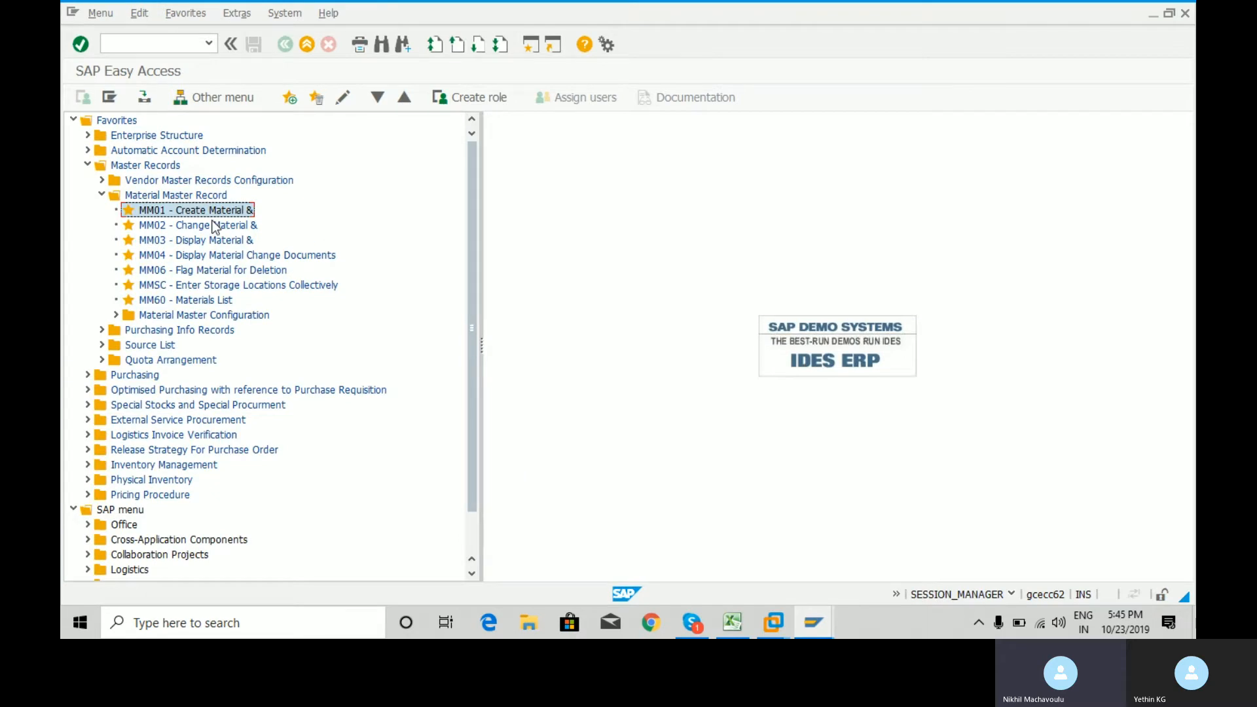
- Start transaction MM01 for creating a material and set the material type to Finished product
double_click(229, 210)
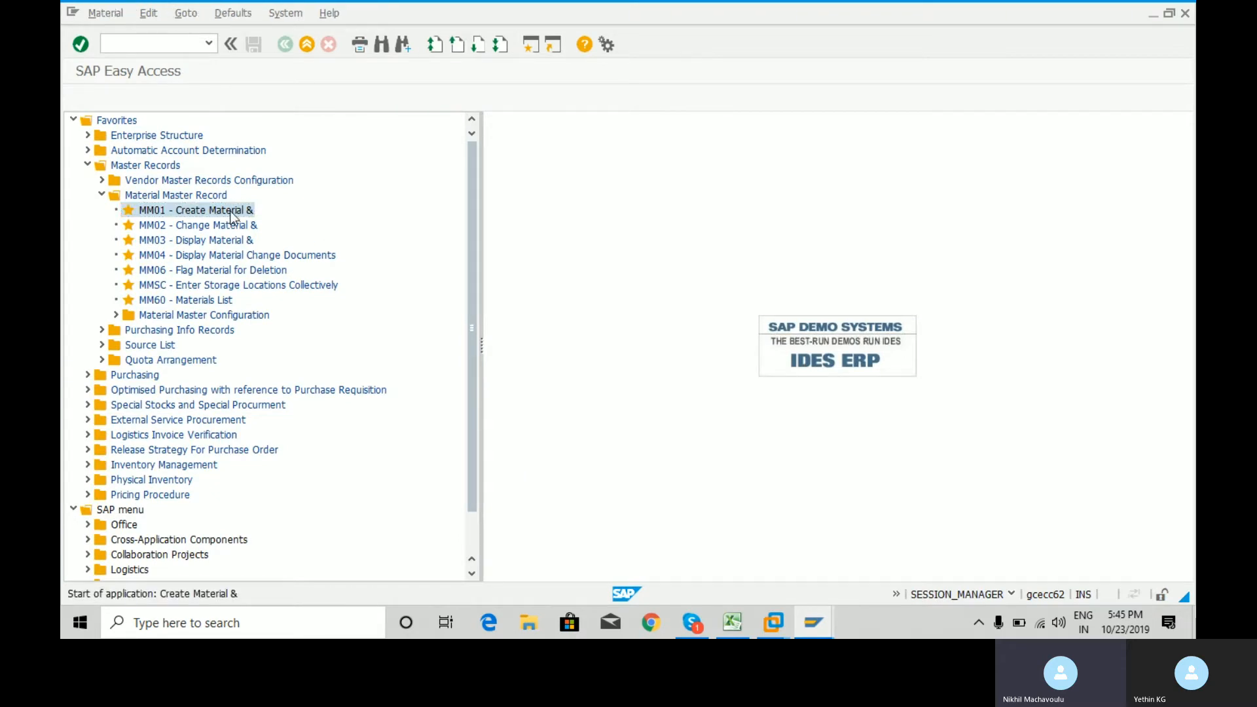
key("Tab")
key("Tab")
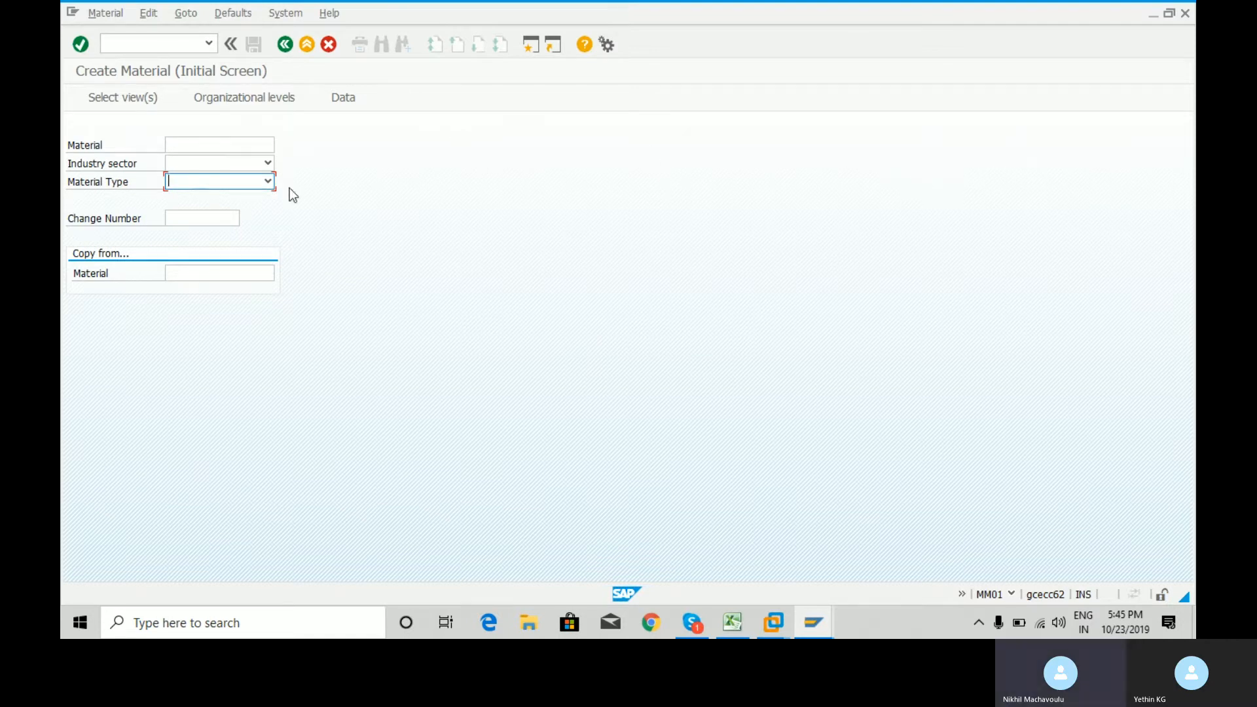
left_click(267, 185)
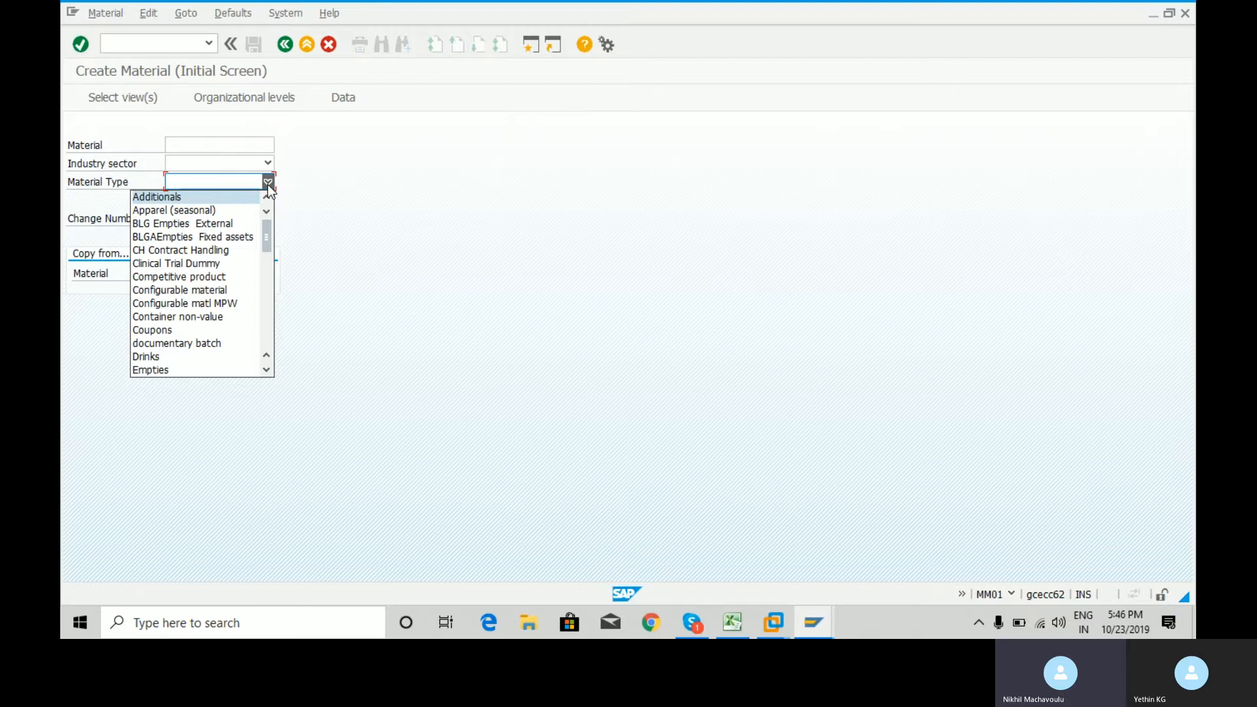
left_click(206, 210)
key("f")
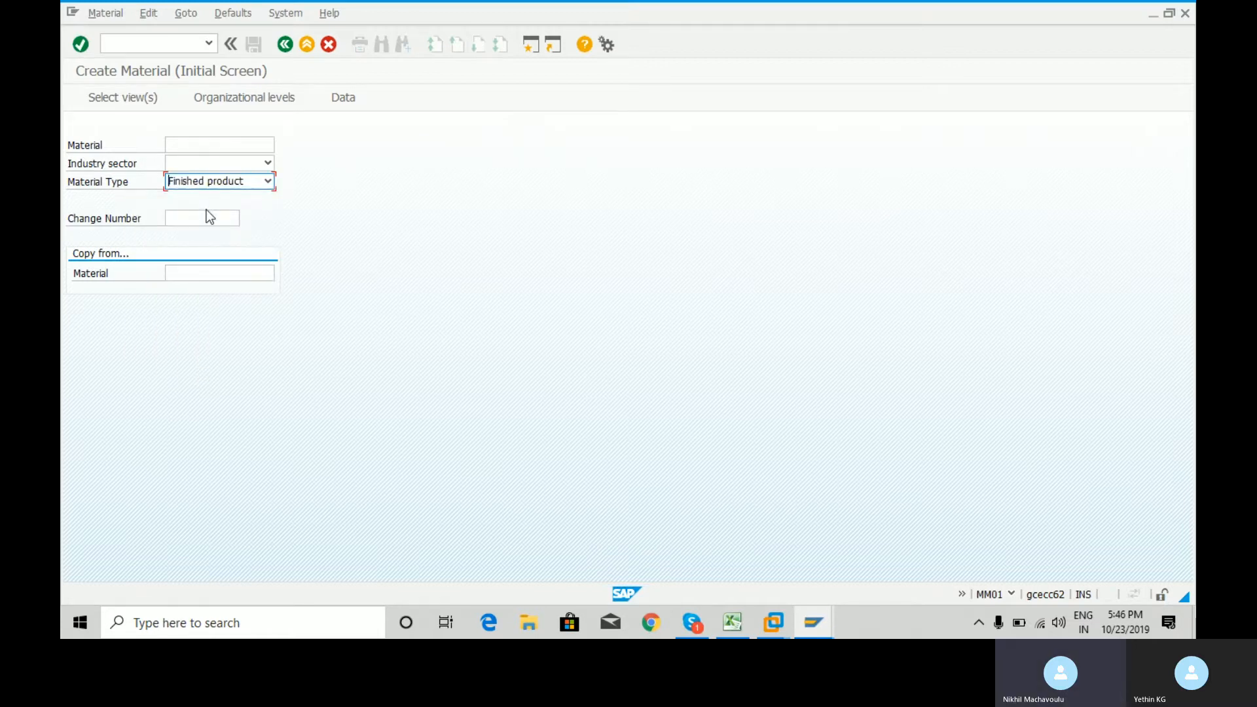
- Review the available material types from the beginning of the selection list
left_click(269, 182)
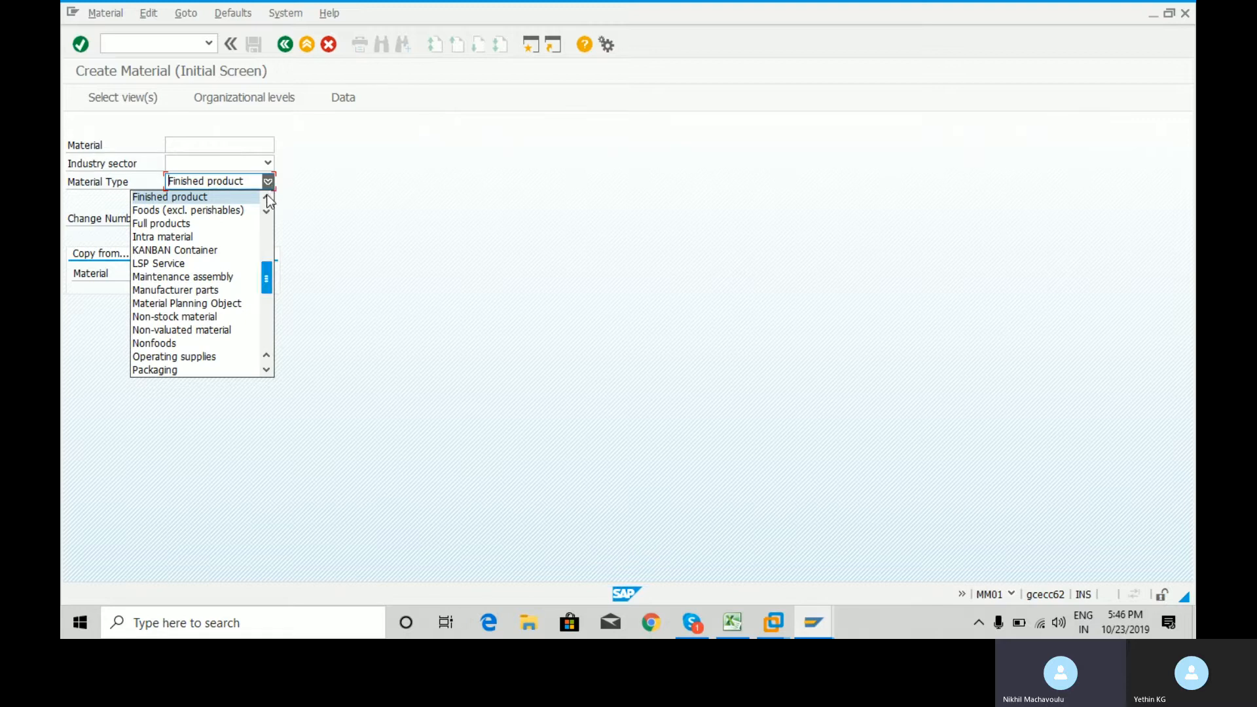
scroll(266, 196, "up", 3)
scroll(266, 197, "up", 3)
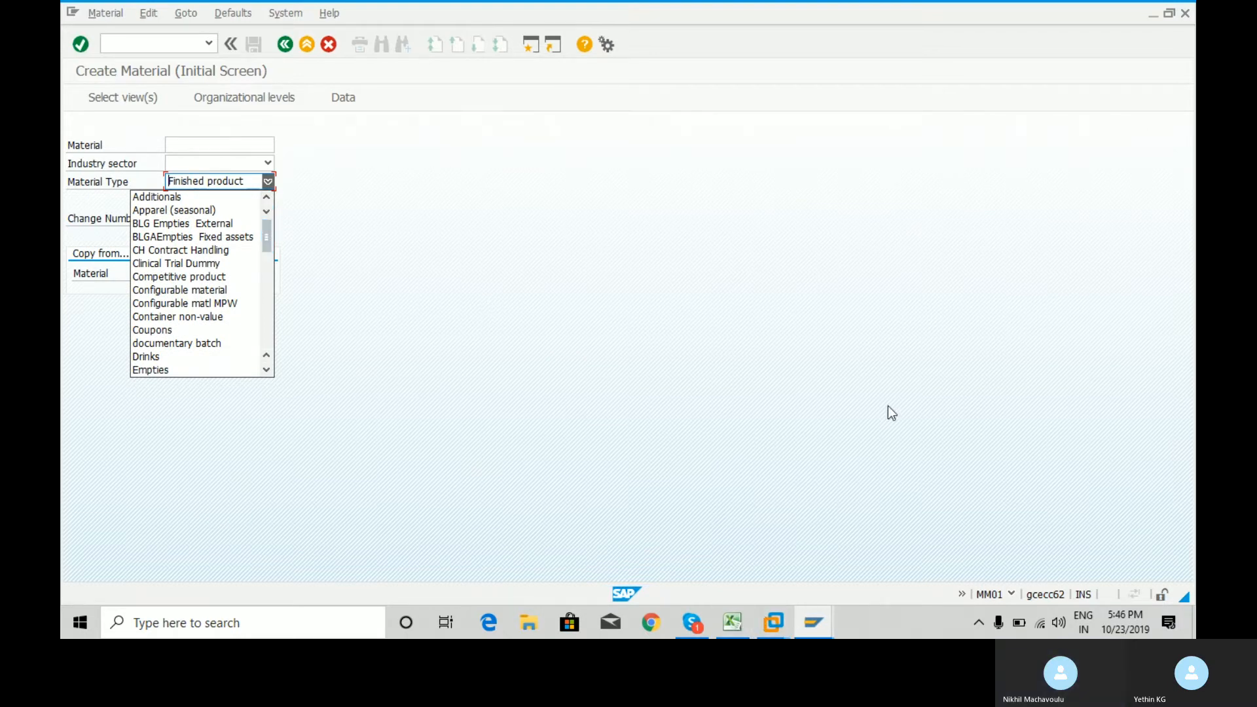
- Minimize the Create Material, Excel and SAP Logon windows to reveal the desktop
left_click(1148, 17)
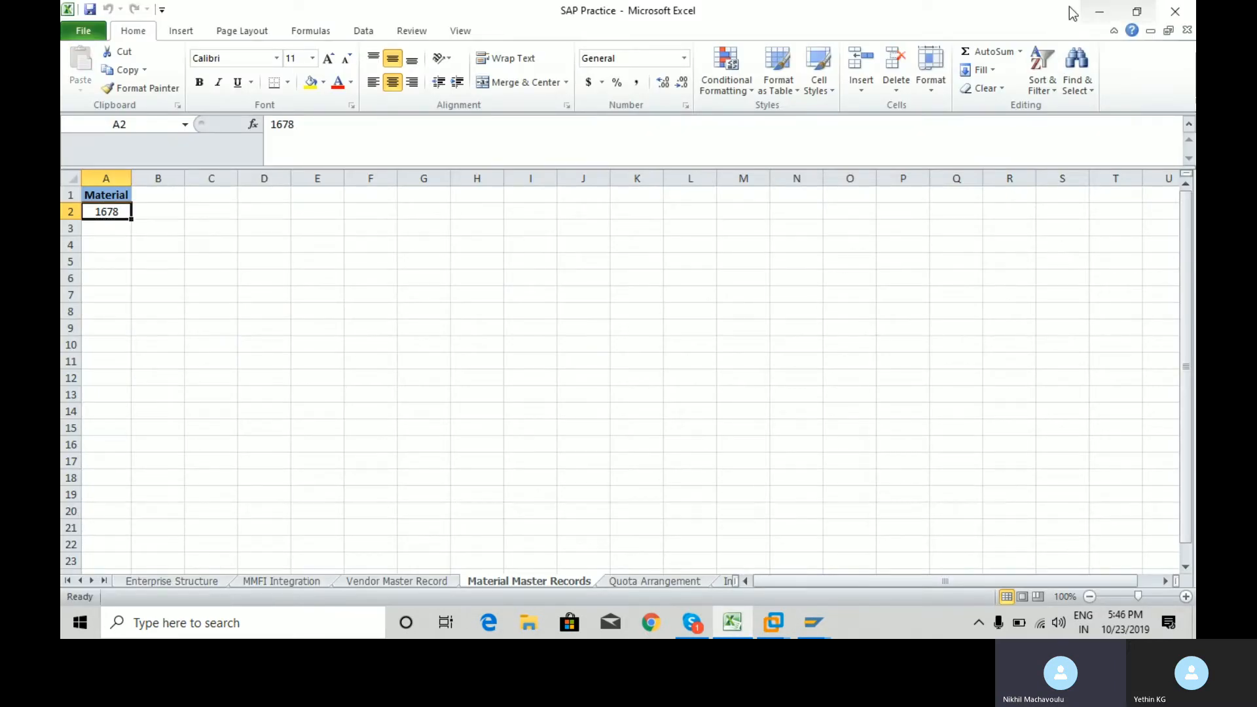
left_click(1101, 12)
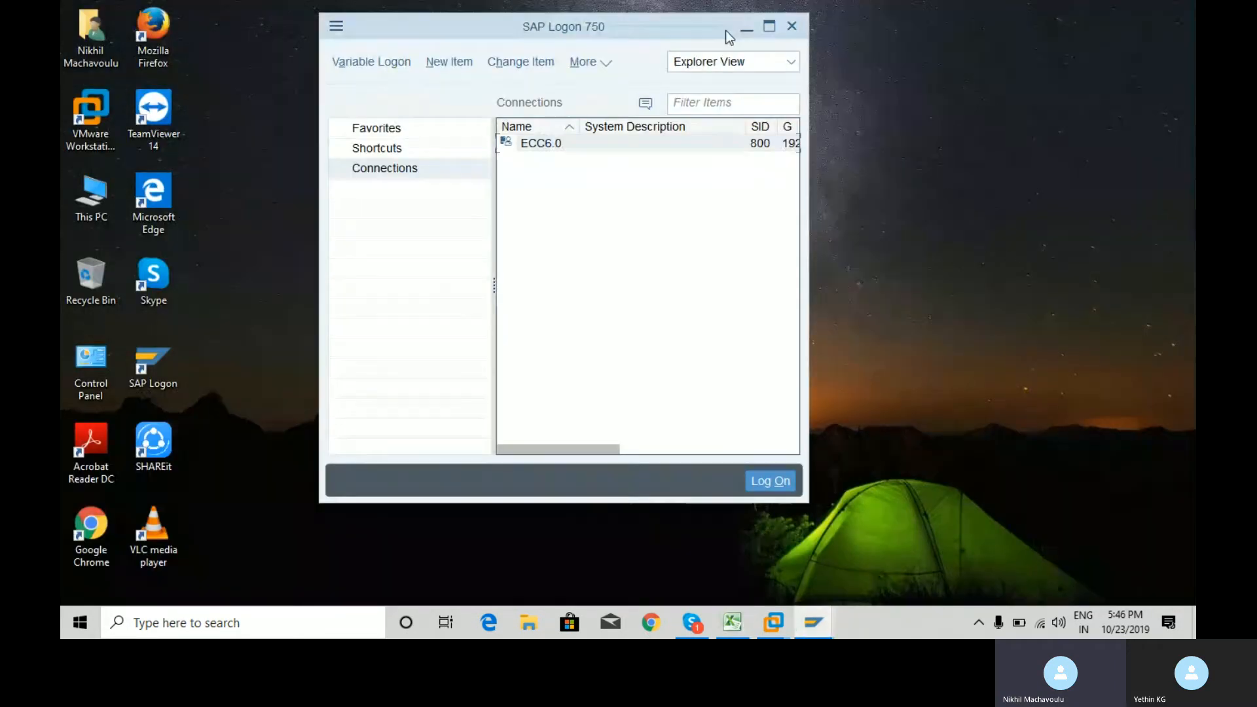
left_click(745, 34)
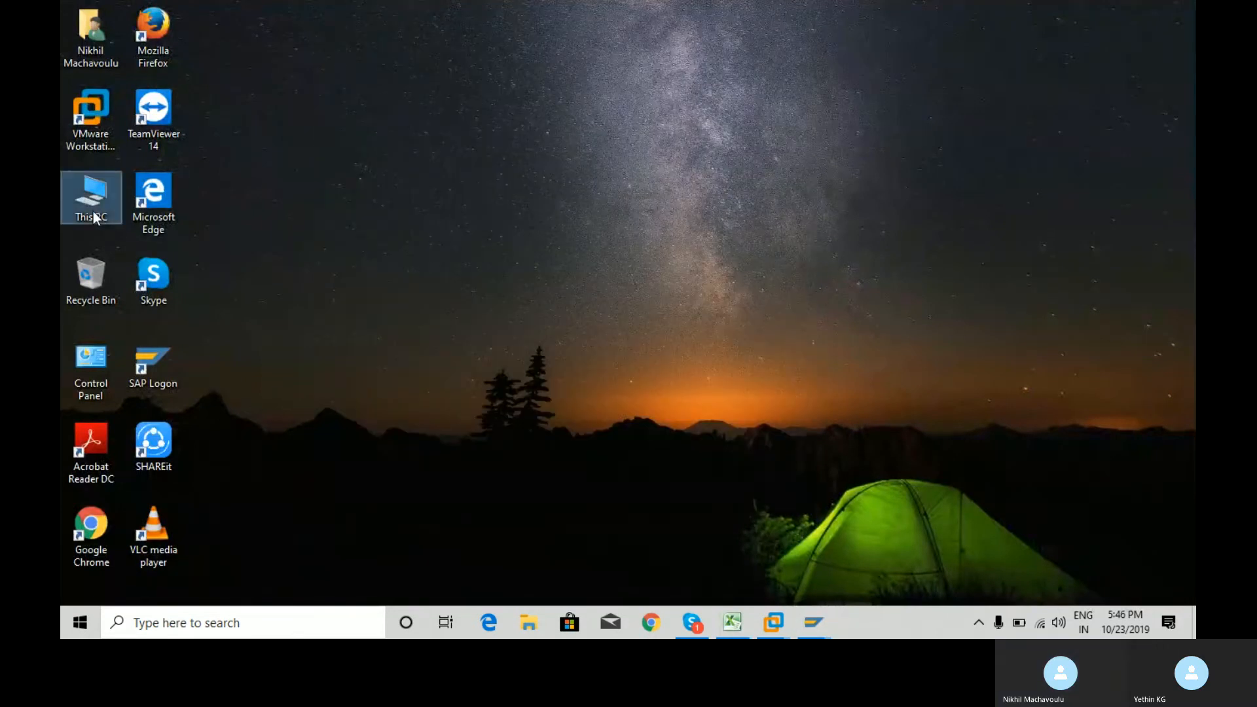
left_click(394, 283)
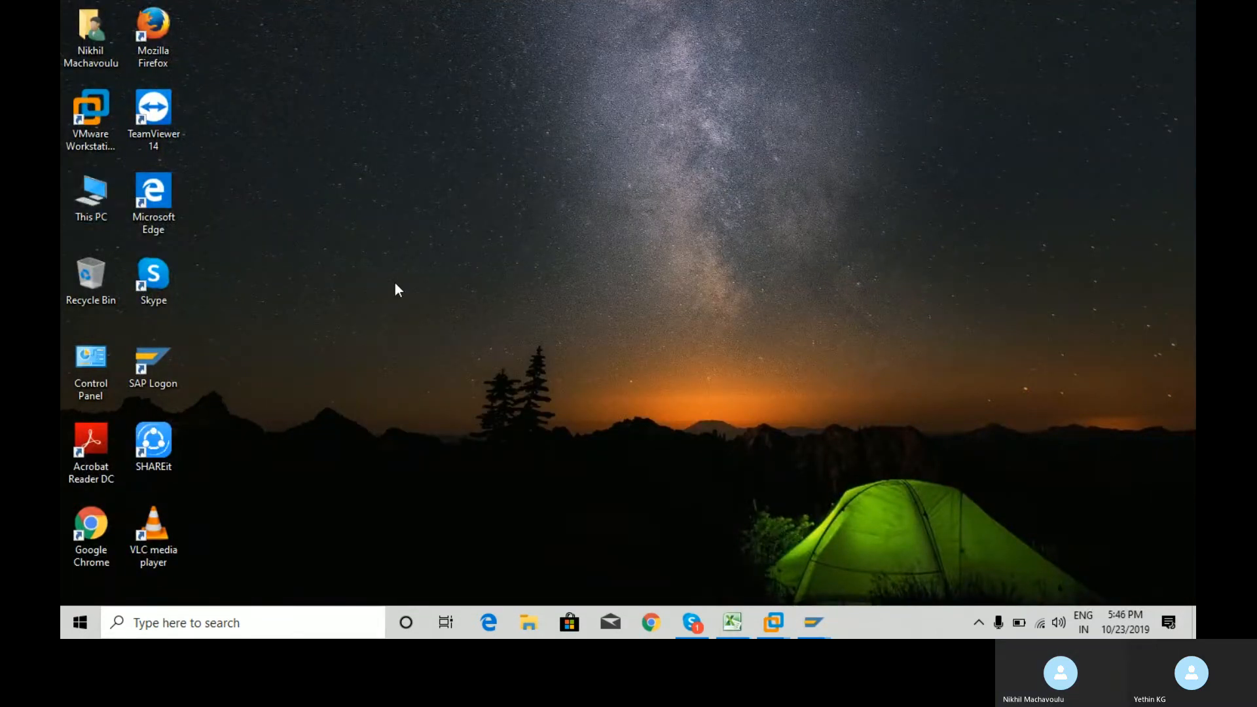
- Open the Master Data Word document from the SAP MM folder under Desktop on Local Disk (C:), and minimize the file browser
key("super+e")
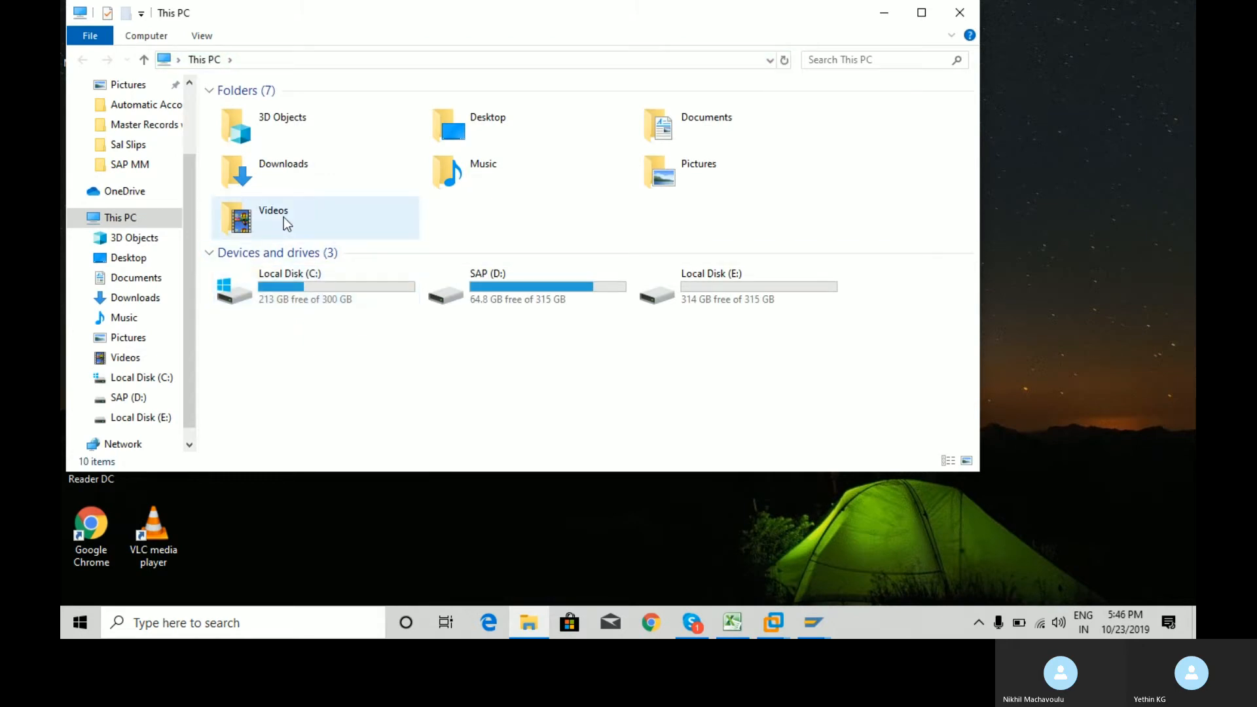
left_click(285, 276)
double_click(293, 281)
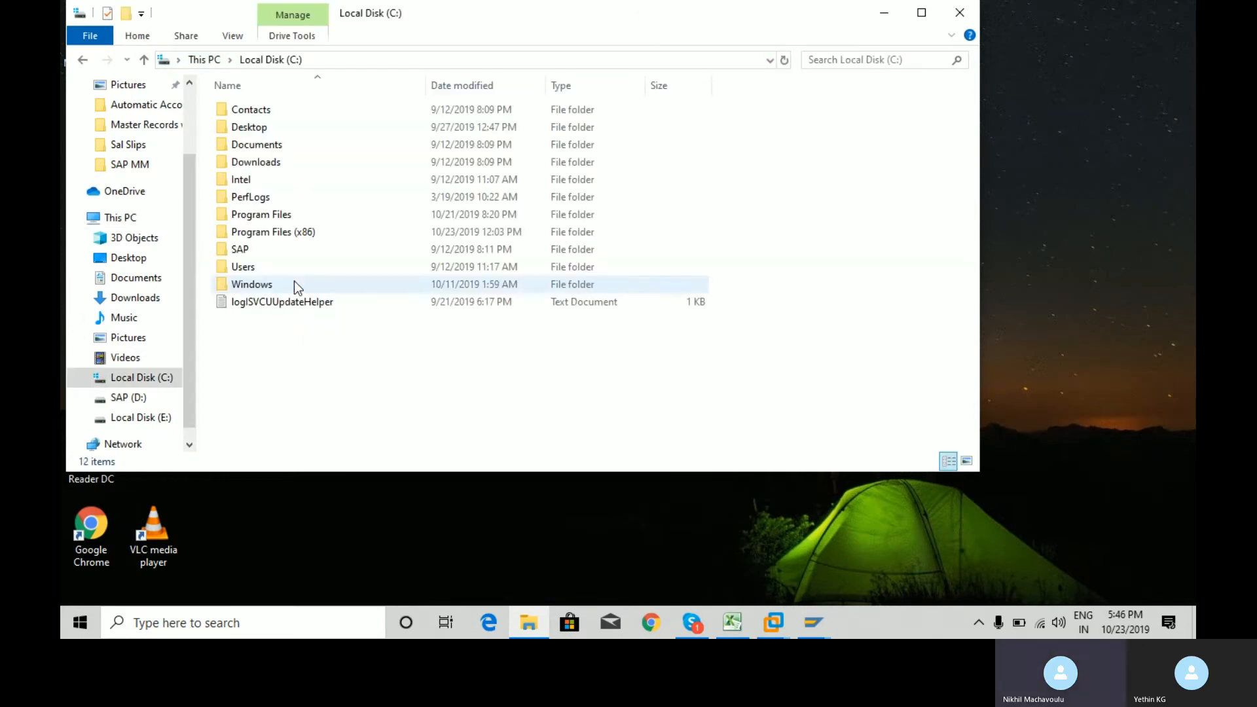
double_click(255, 129)
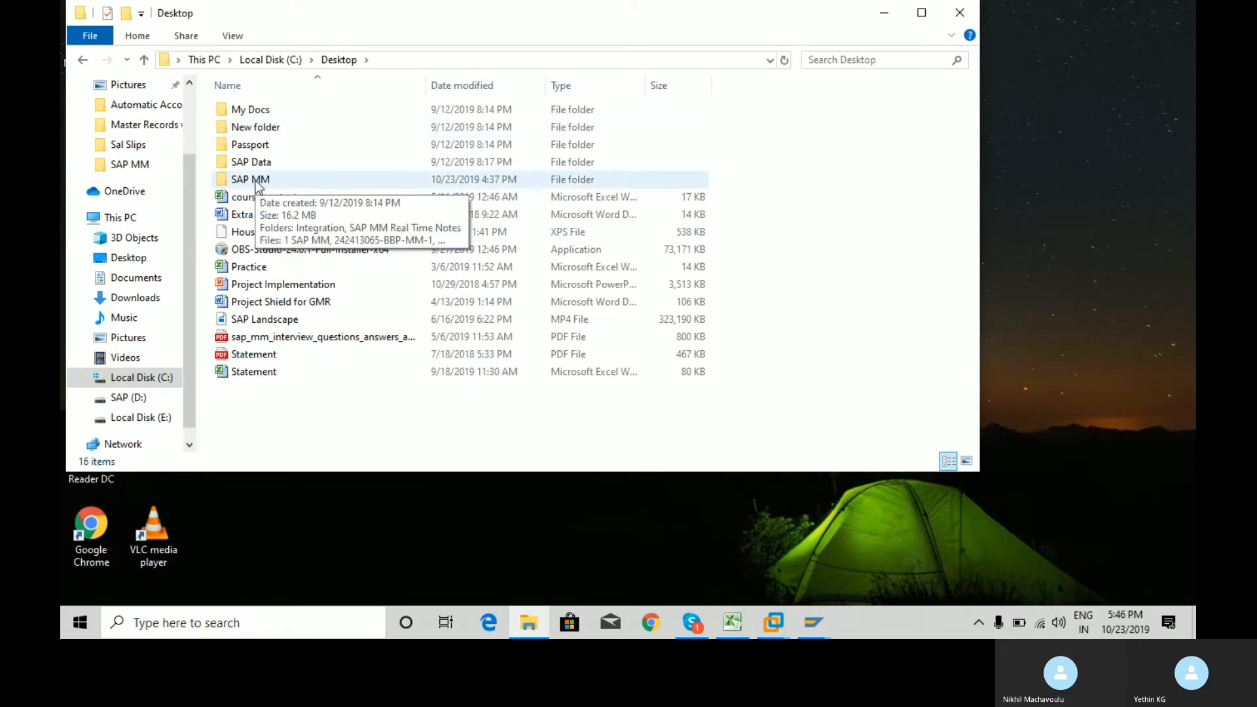
double_click(256, 181)
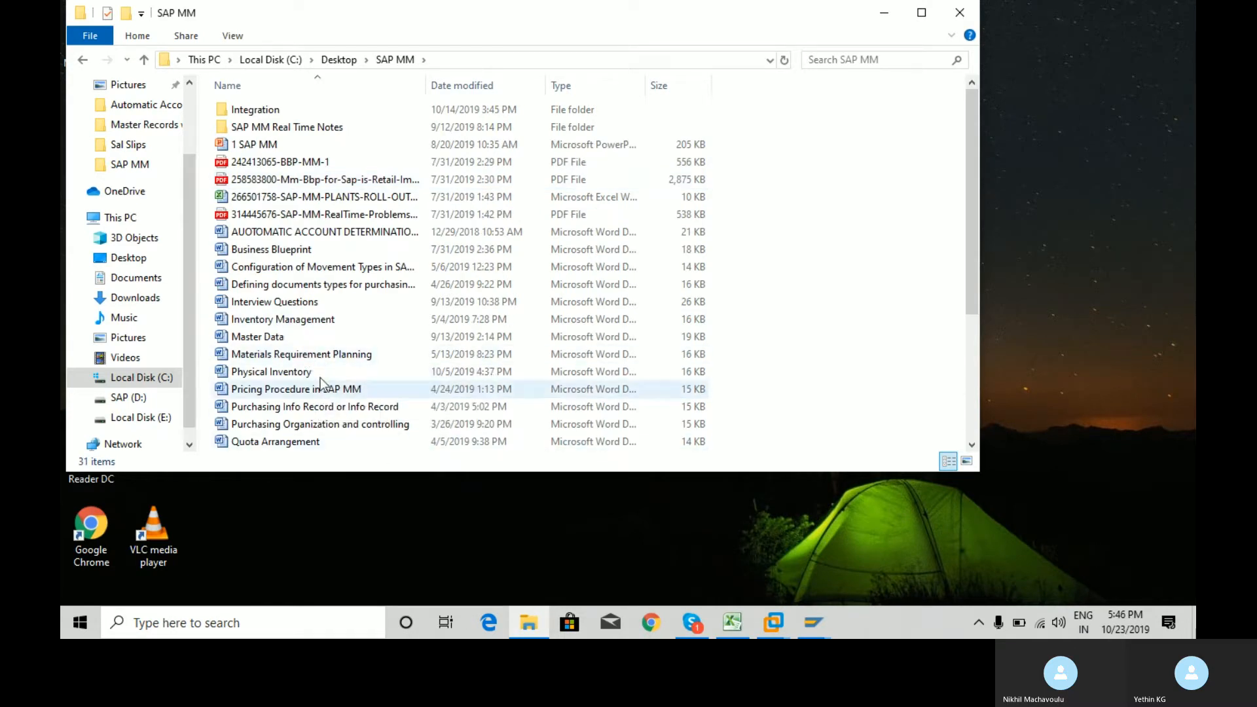
left_click(266, 340)
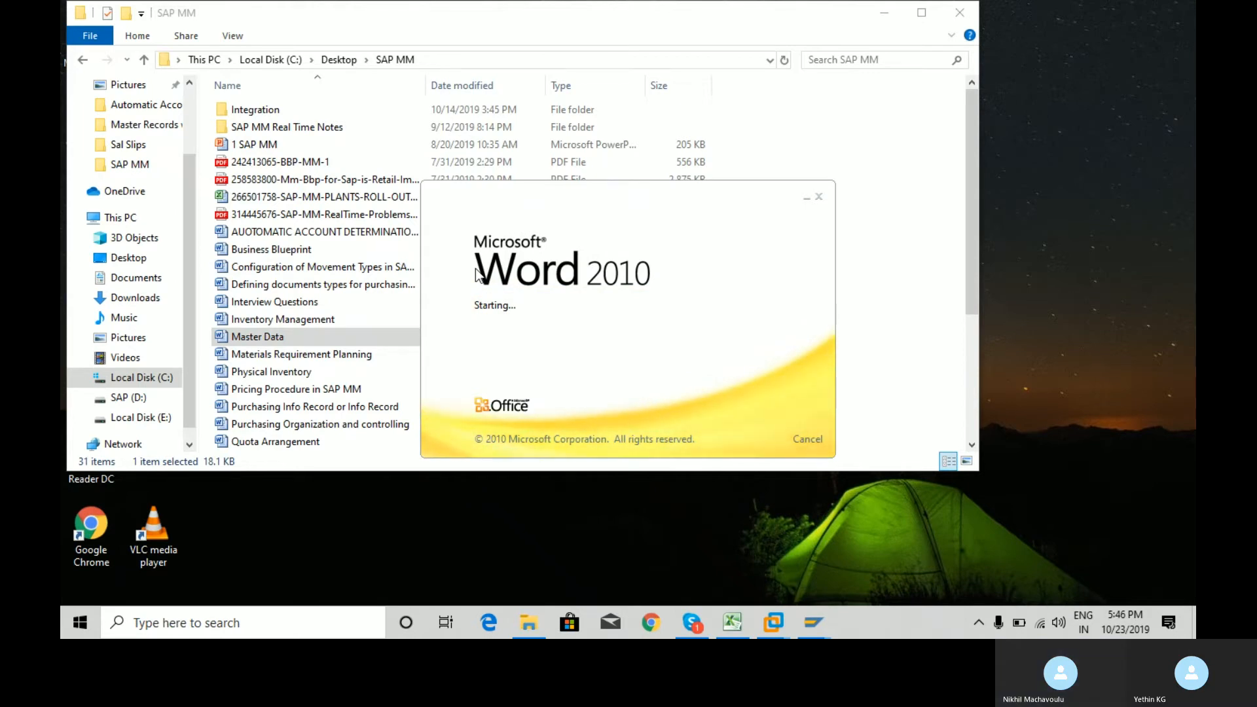
left_click(870, 12)
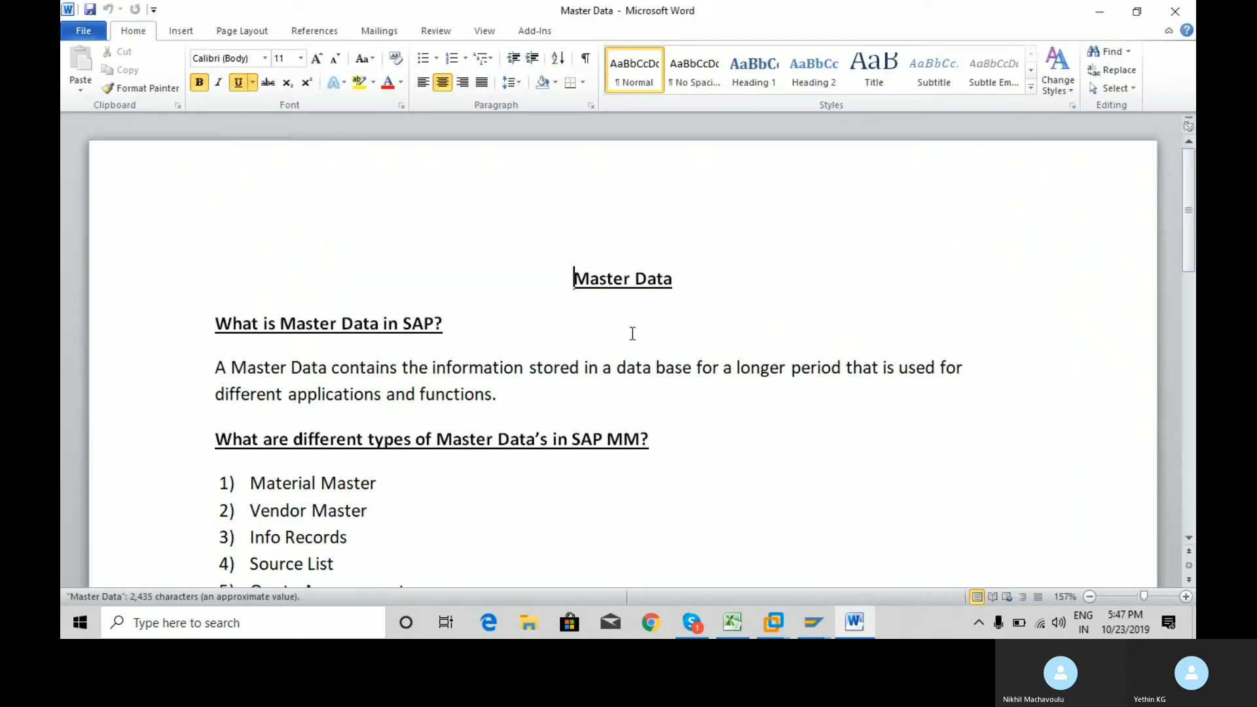
- Read through the Master Data document to the list of SAP material type keys
key("Page_Down")
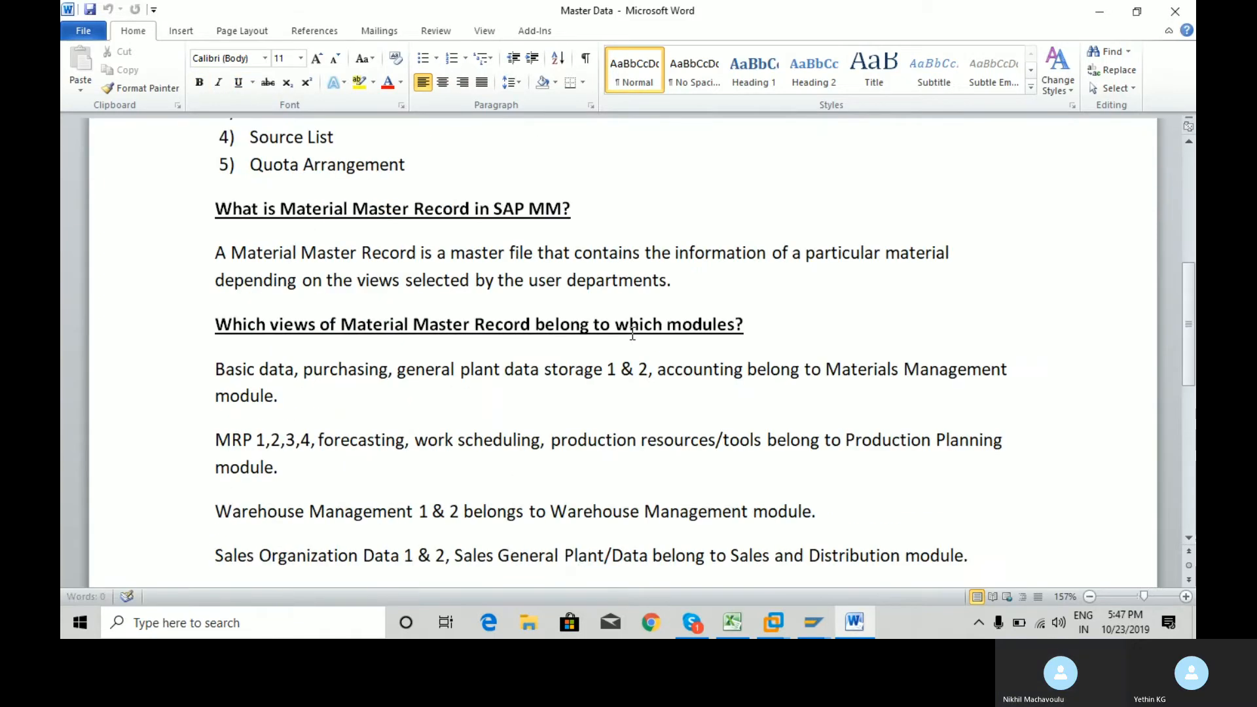
scroll(632, 336, "down", 4)
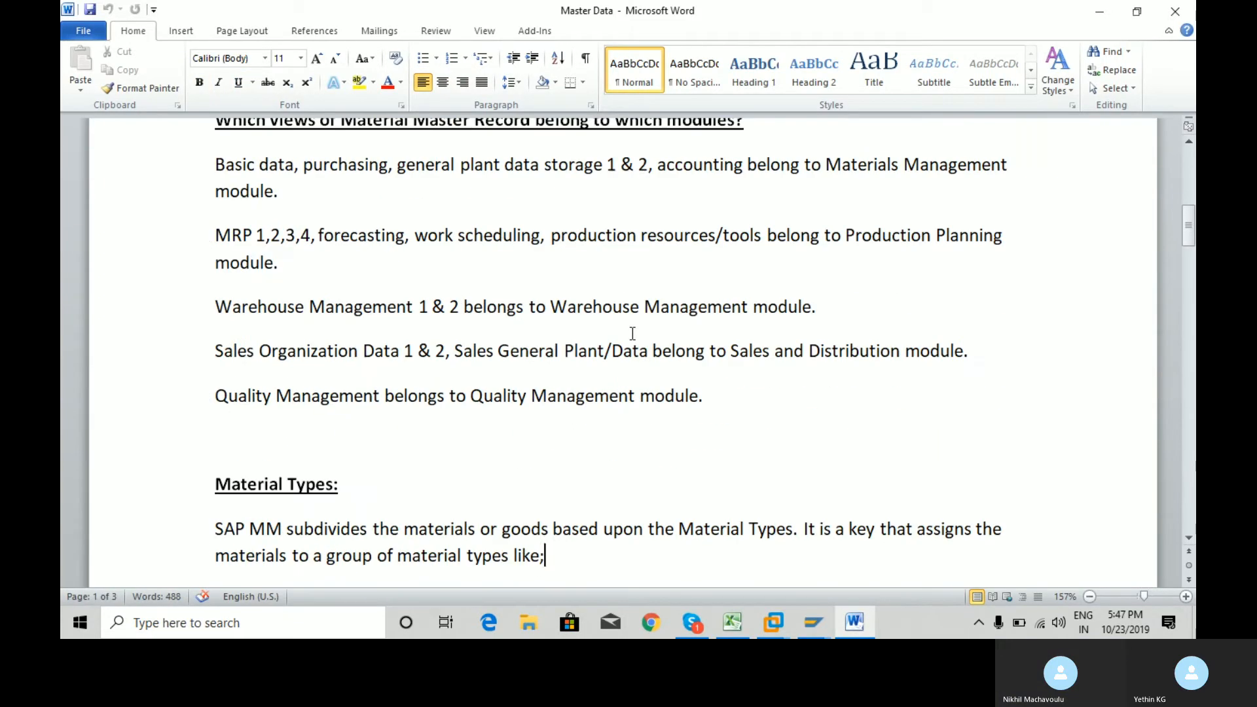
scroll(630, 333, "down", 5)
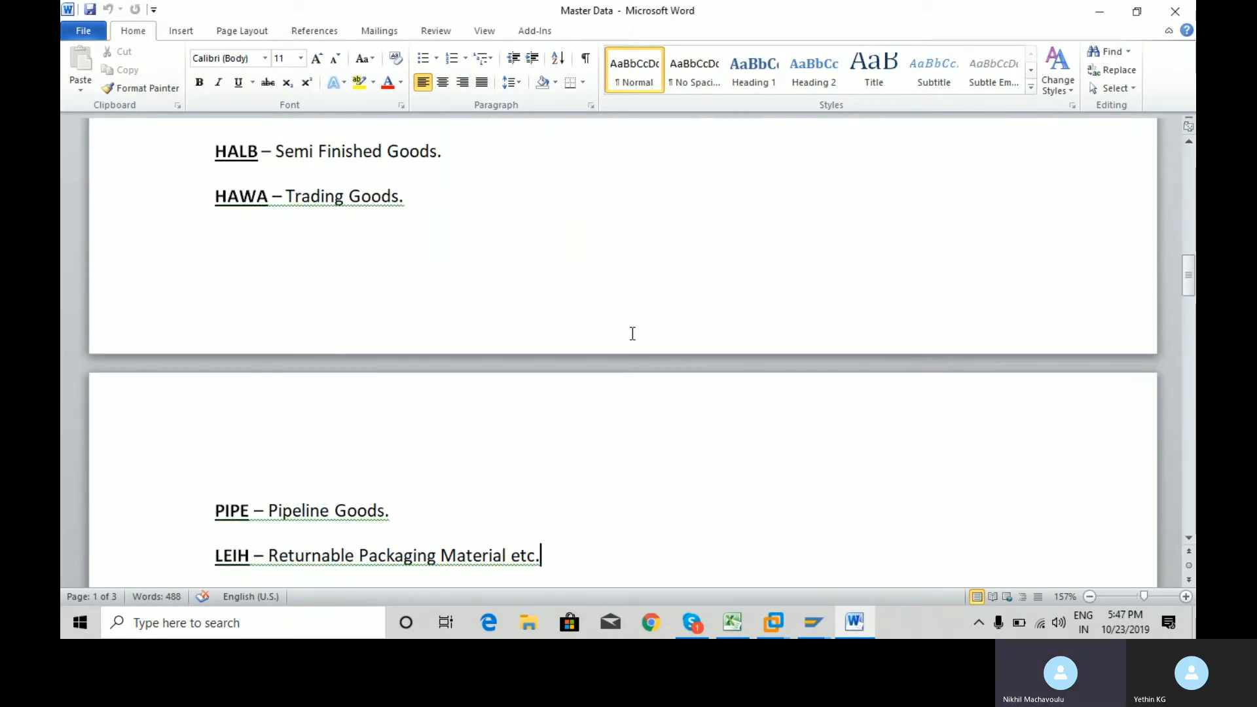
- Review the Material Types section of the Master Data notes, from its introduction through the ROH, FERT, HALB, HAWA, PIPE and LEIH keys
key("Up")
key("Up")
key("Up")
key("Up")
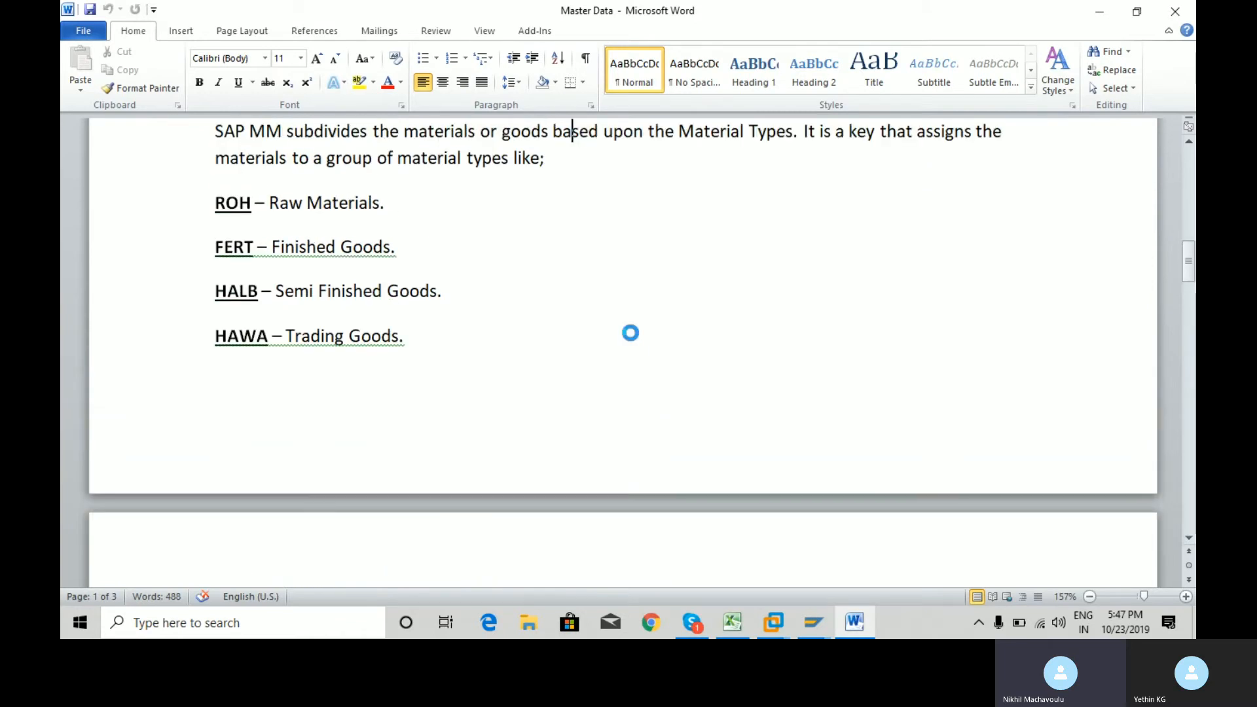
key("Down")
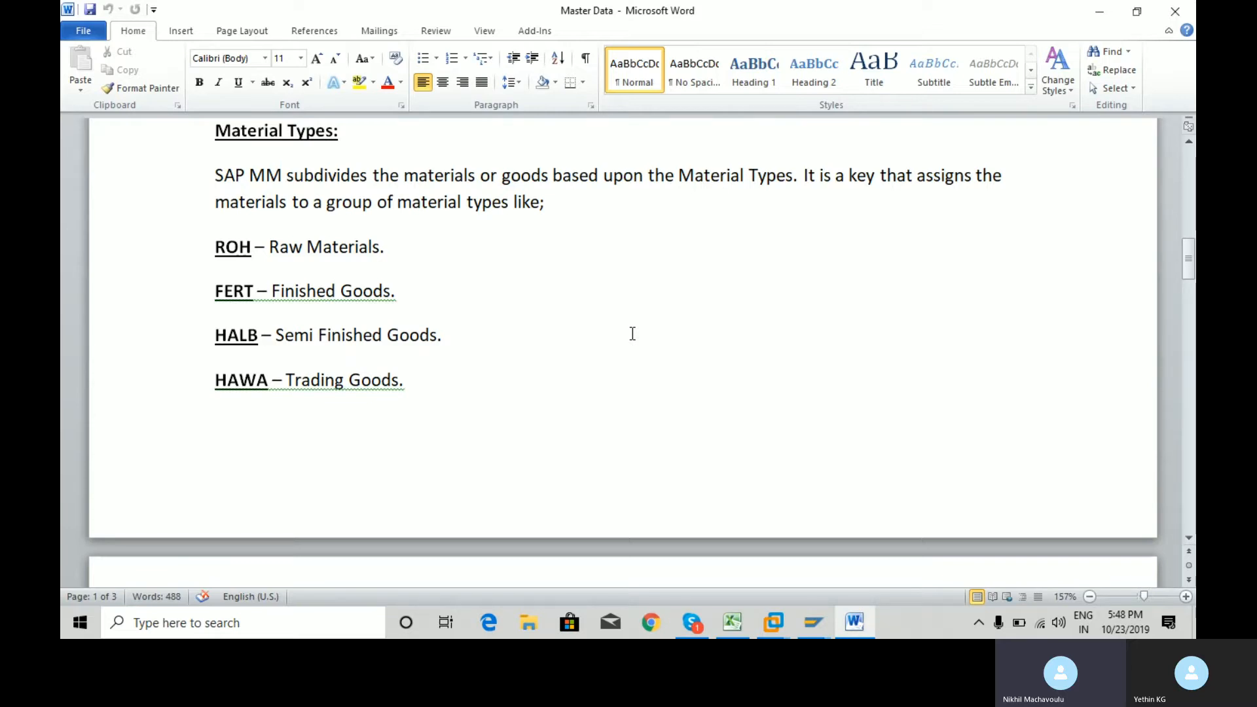
key("Down")
key("Down")
key("Down")
key("Down")
key("Down")
key("Down")
key("Down")
key("Down")
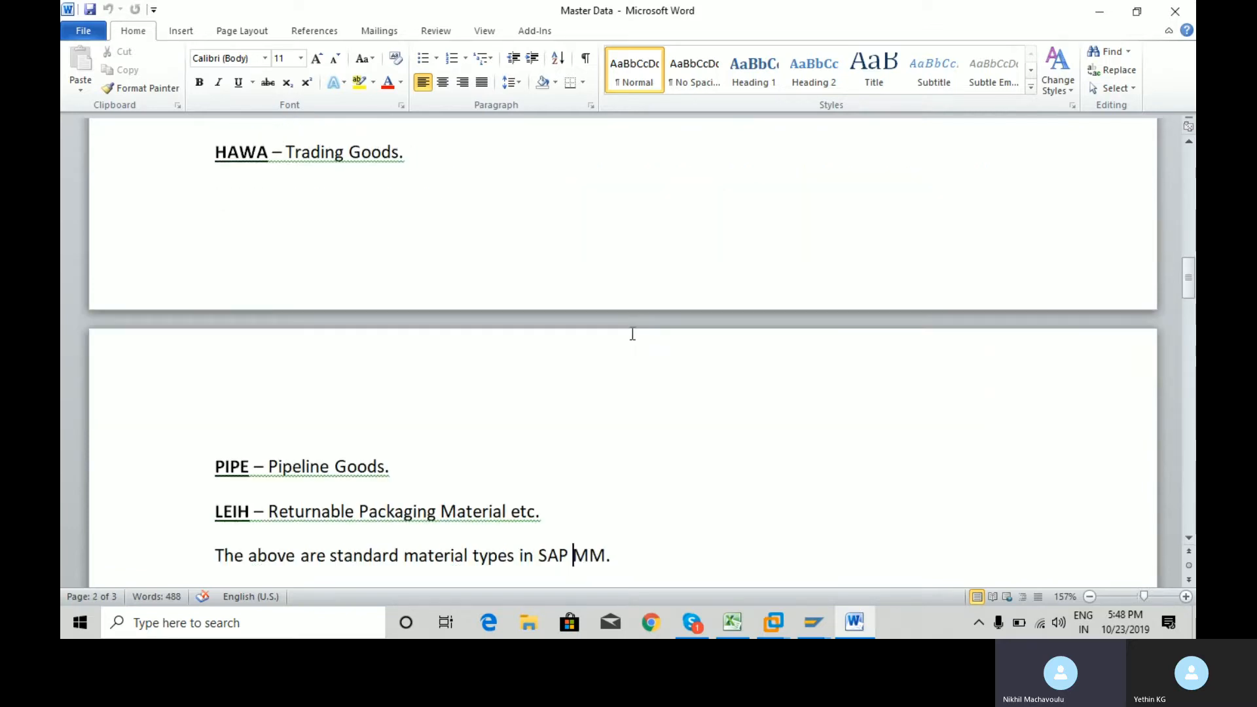
- Read the Price Control section of the notes, including the V and S types and the material types that use each
key("Down")
key("Down")
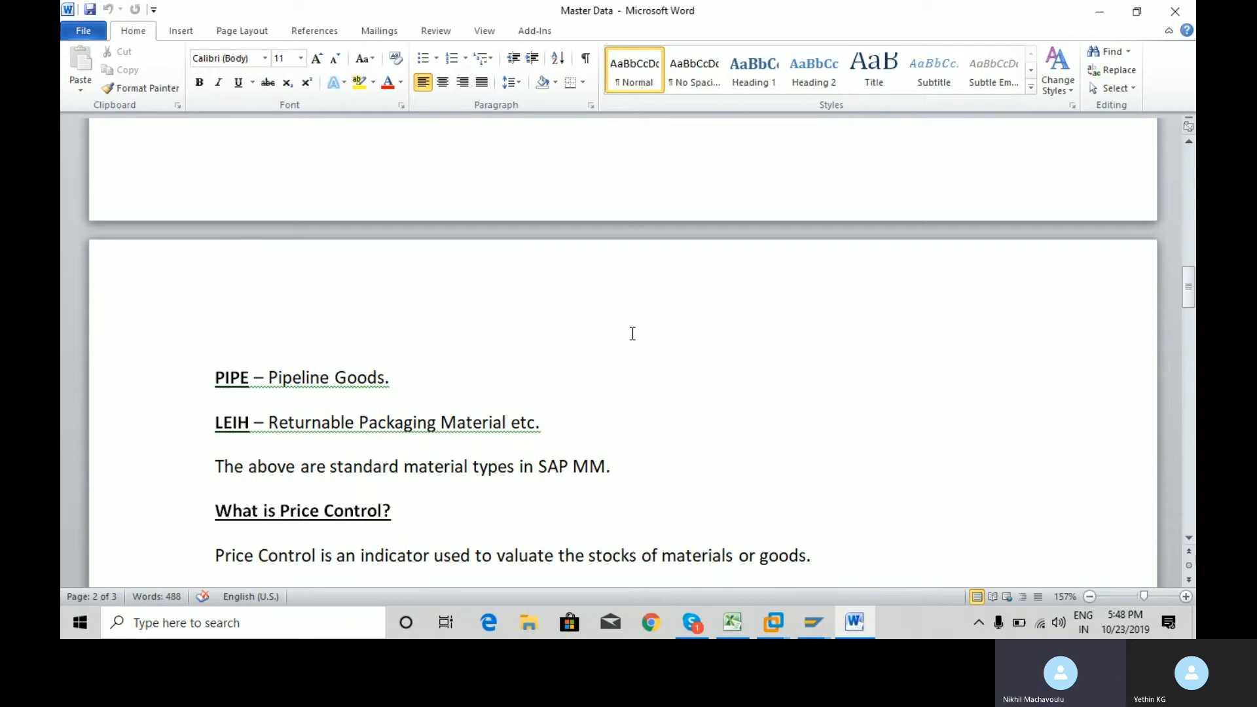
key("Down")
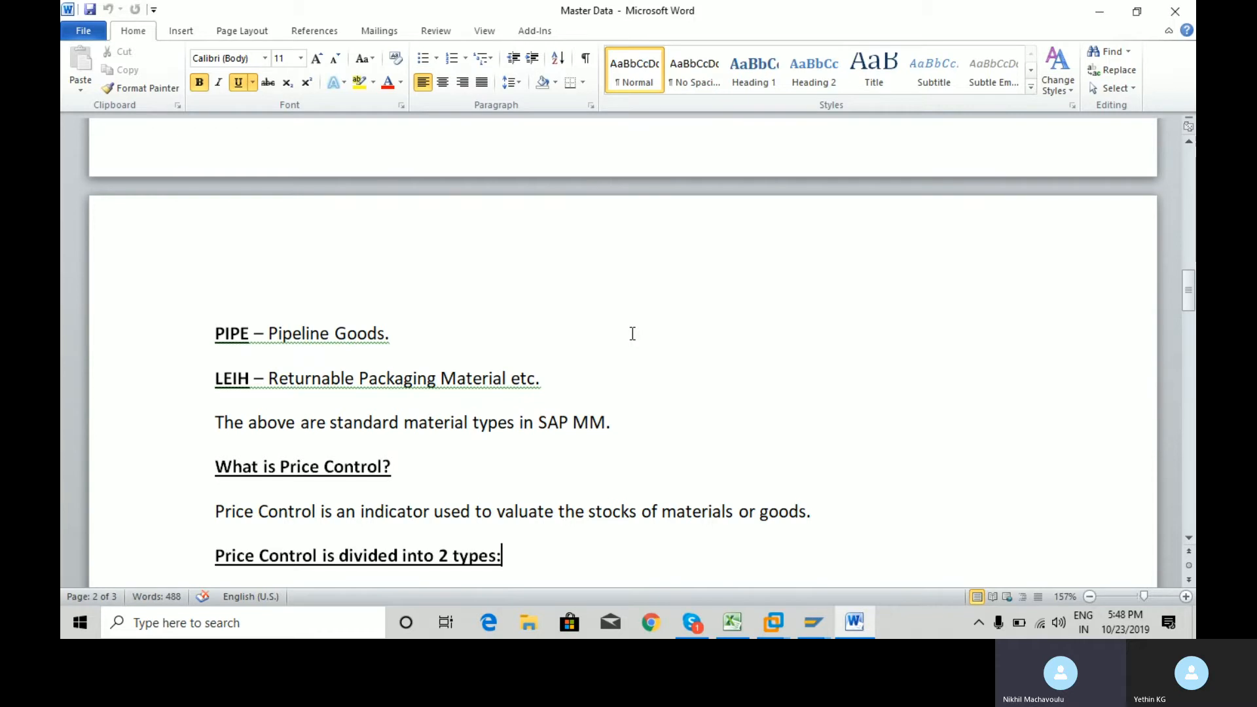
key("Down")
key("Down")
key("Down")
key("Down")
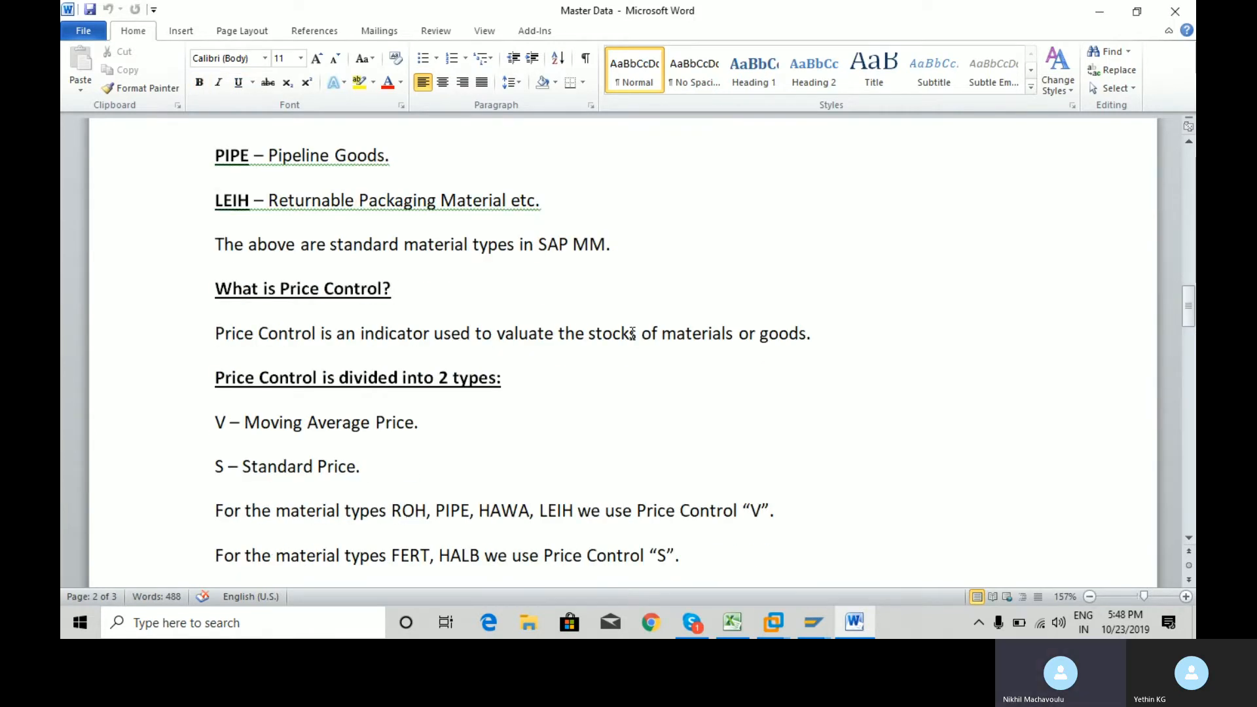
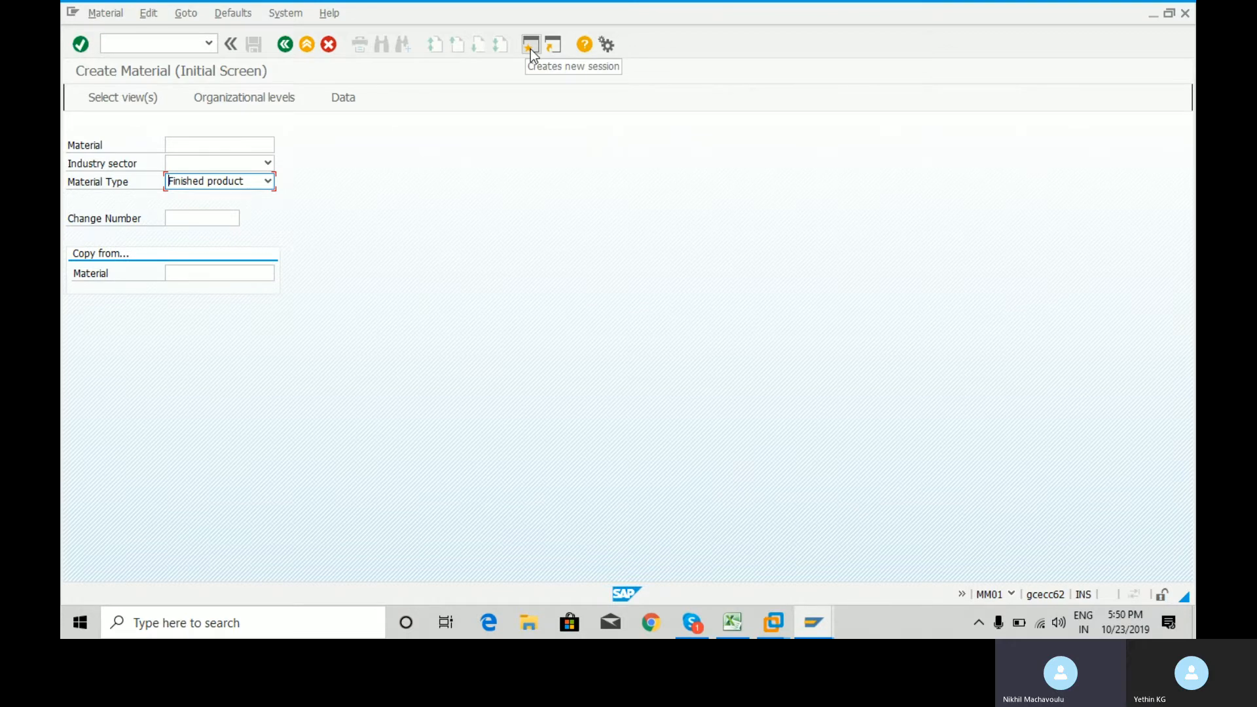
- Start a new SAP session and display the SAP Reference IMG through transaction SPRO
left_click(530, 46)
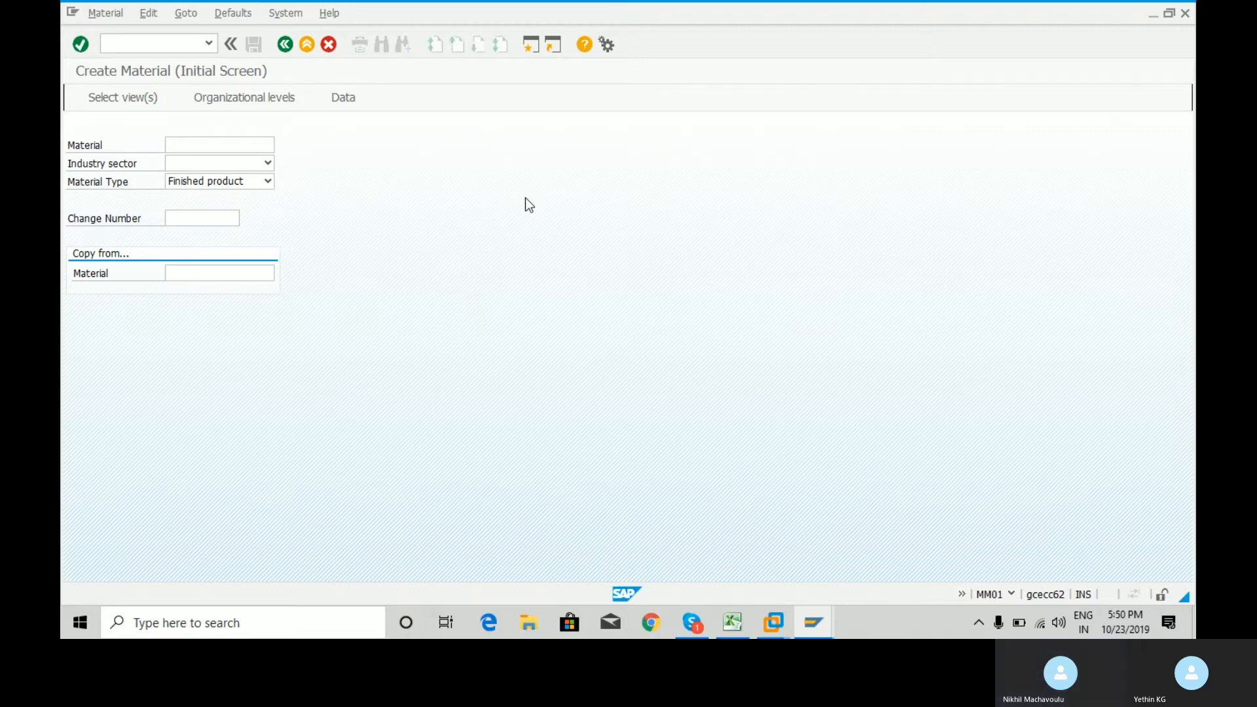
type("spro")
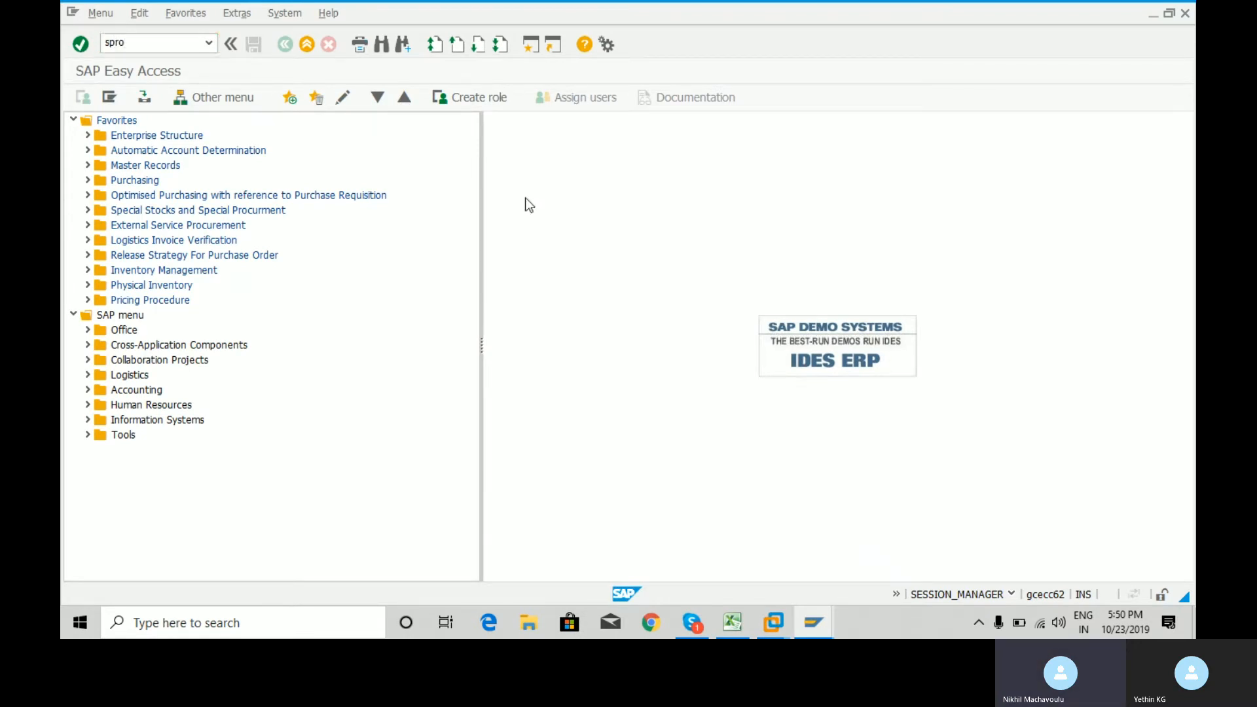
key("Return")
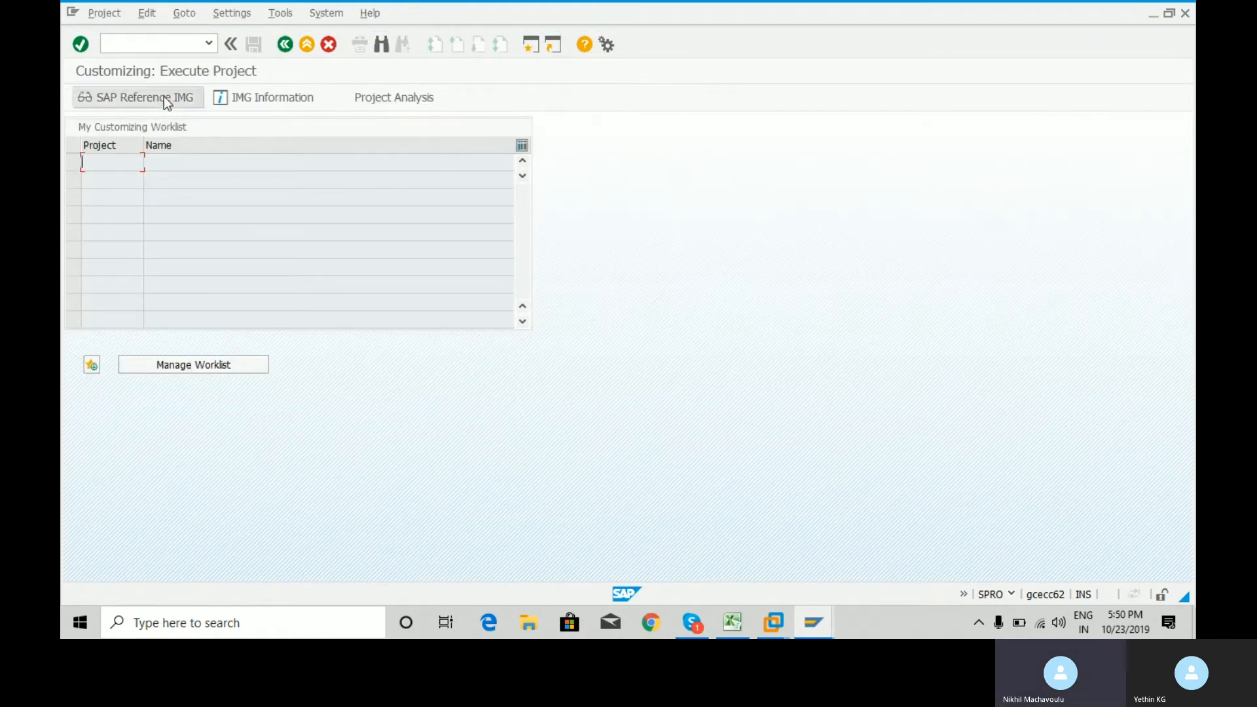
left_click(164, 97)
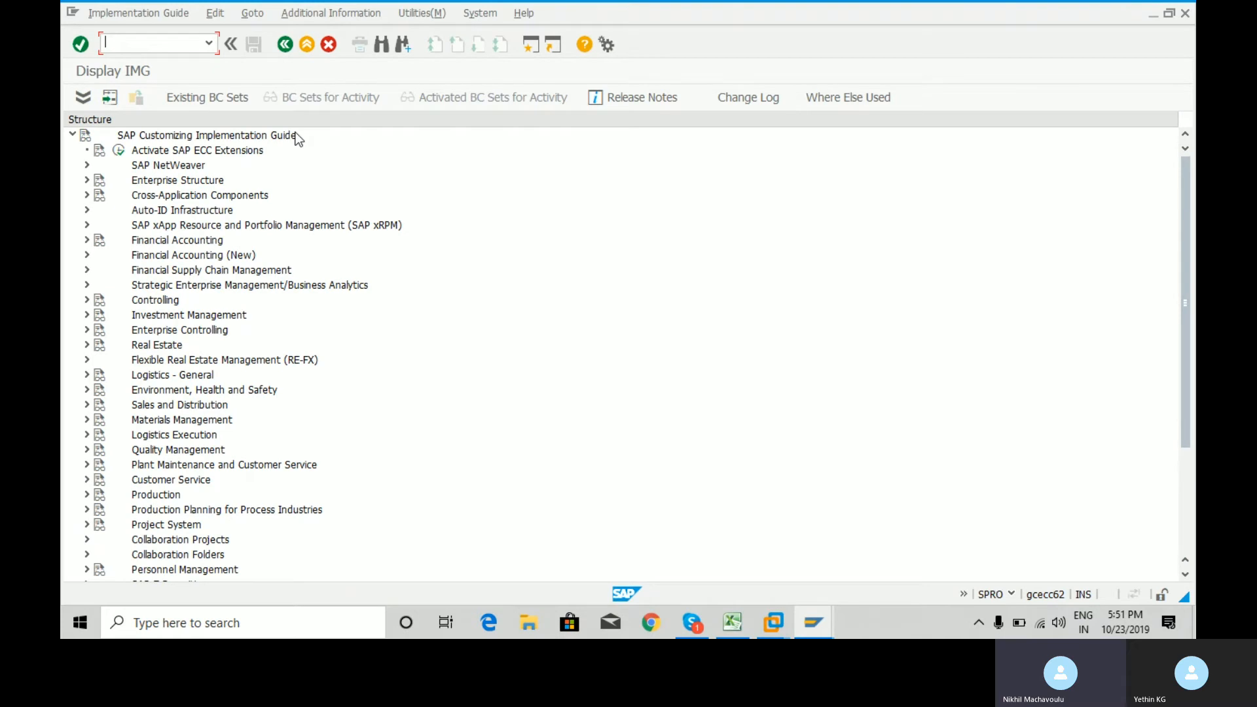
- Open the Define Attributes of Material Types activity under Logistics - General, Material Master, Basic Settings, Material Types
left_click(88, 375)
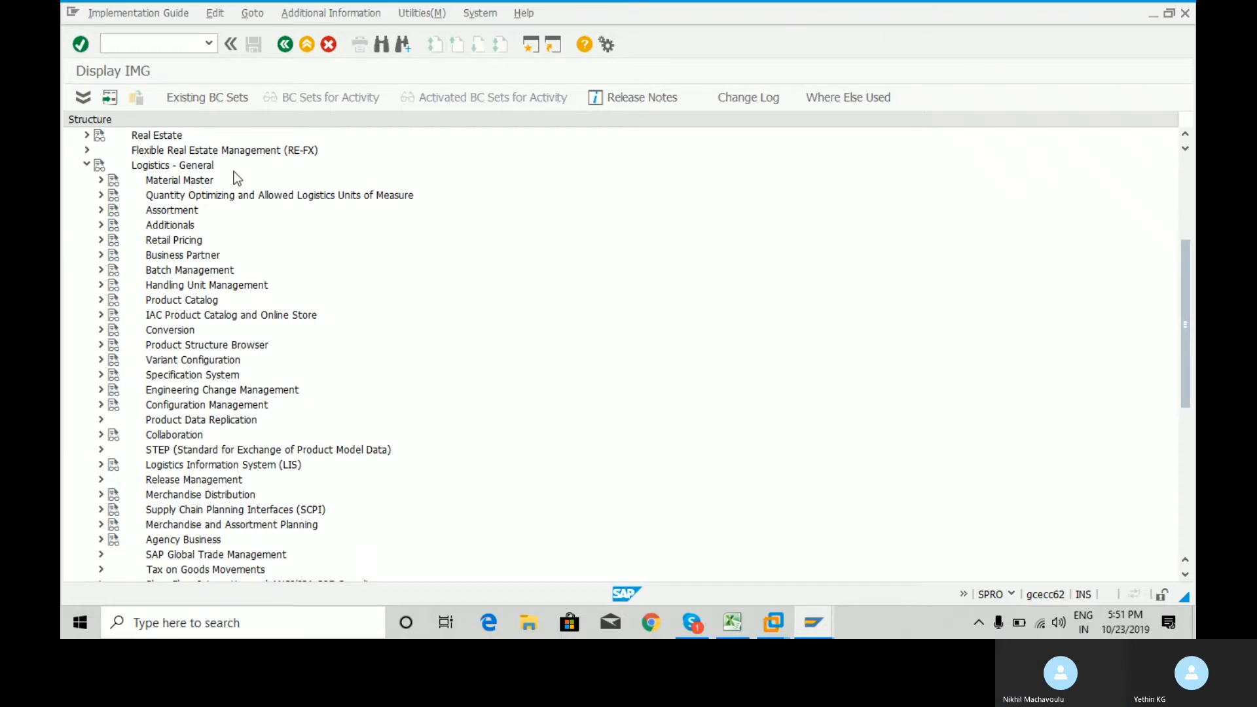
left_click(100, 180)
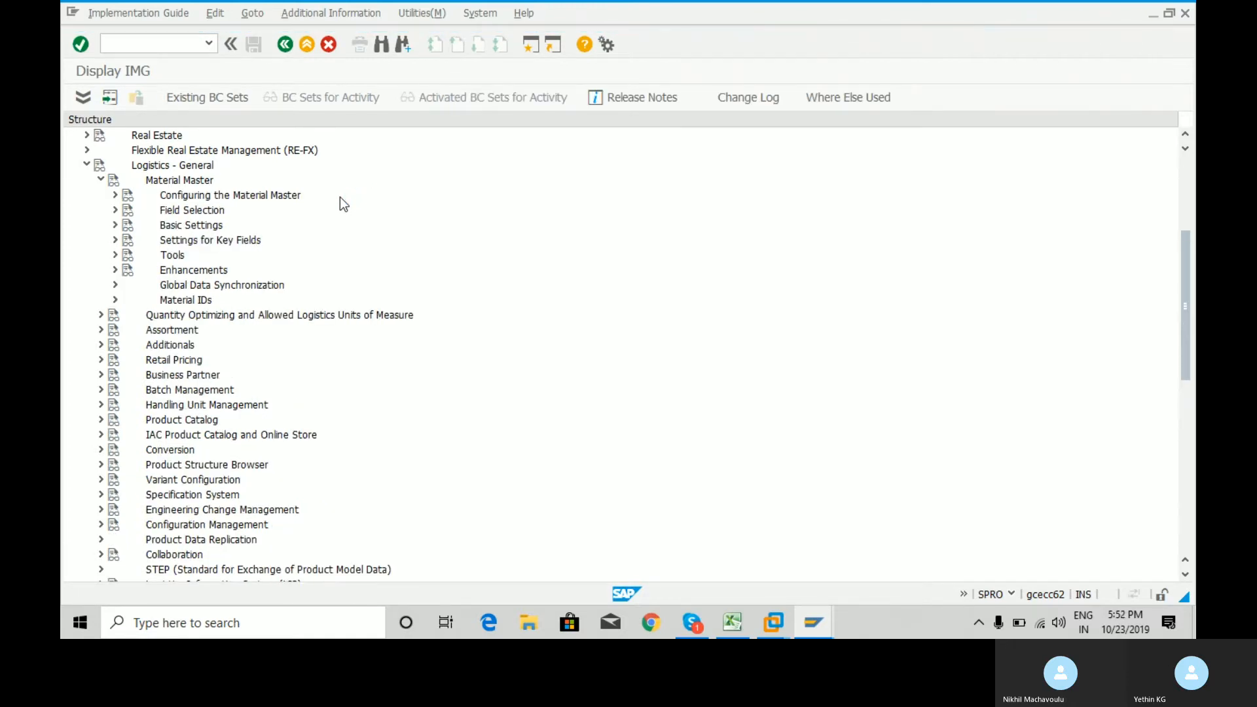
left_click(116, 225)
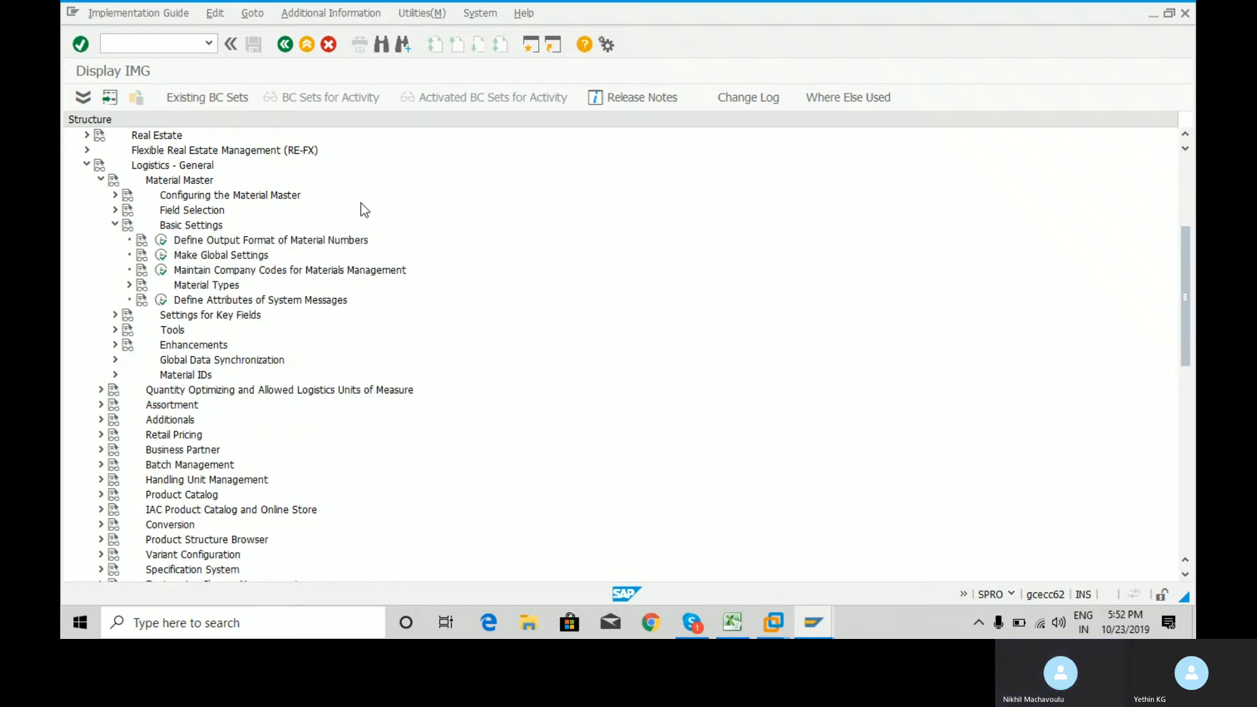
left_click(129, 285)
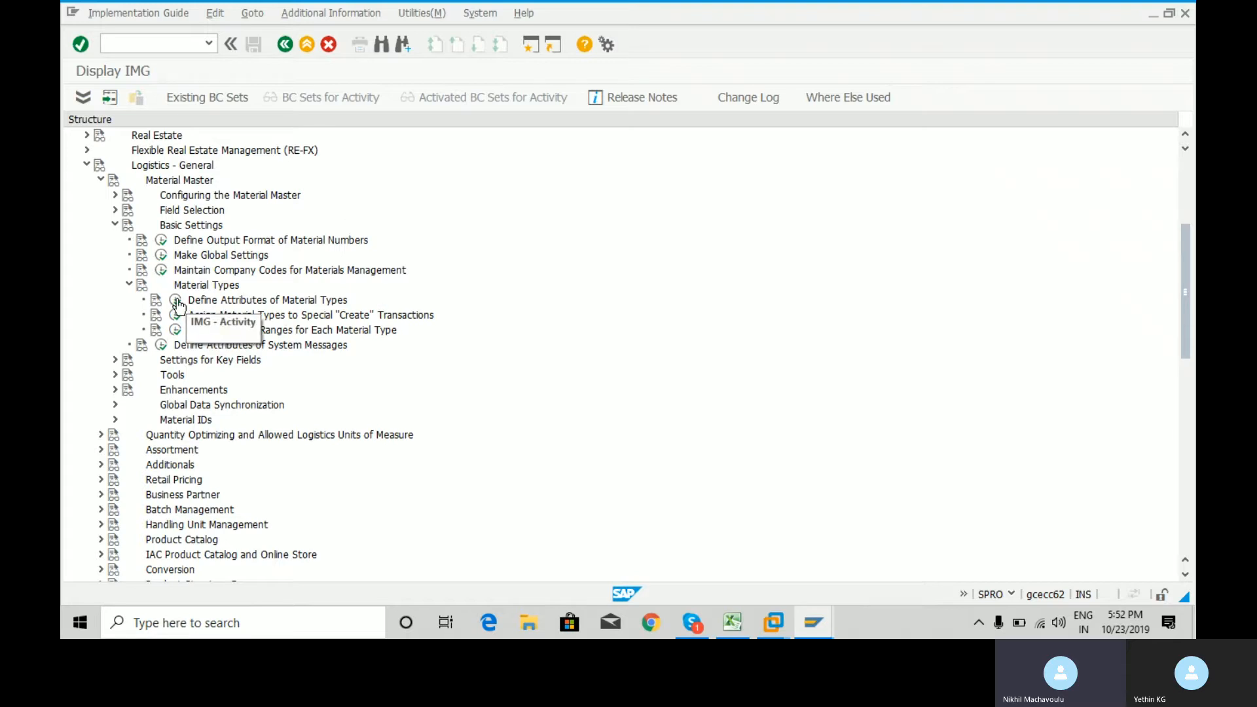
left_click(176, 301)
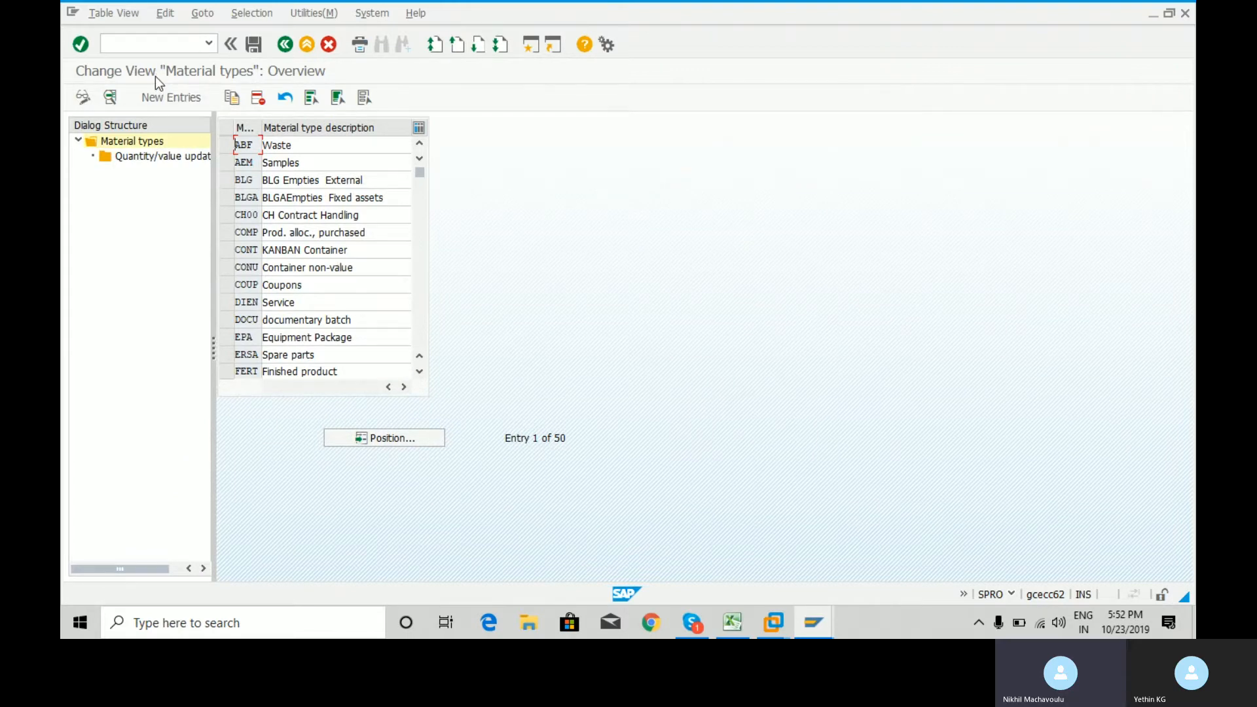
- Return both the material types session and the Create Material session to SAP Easy Access with /n
left_click(182, 47)
type("/n")
key("Return")
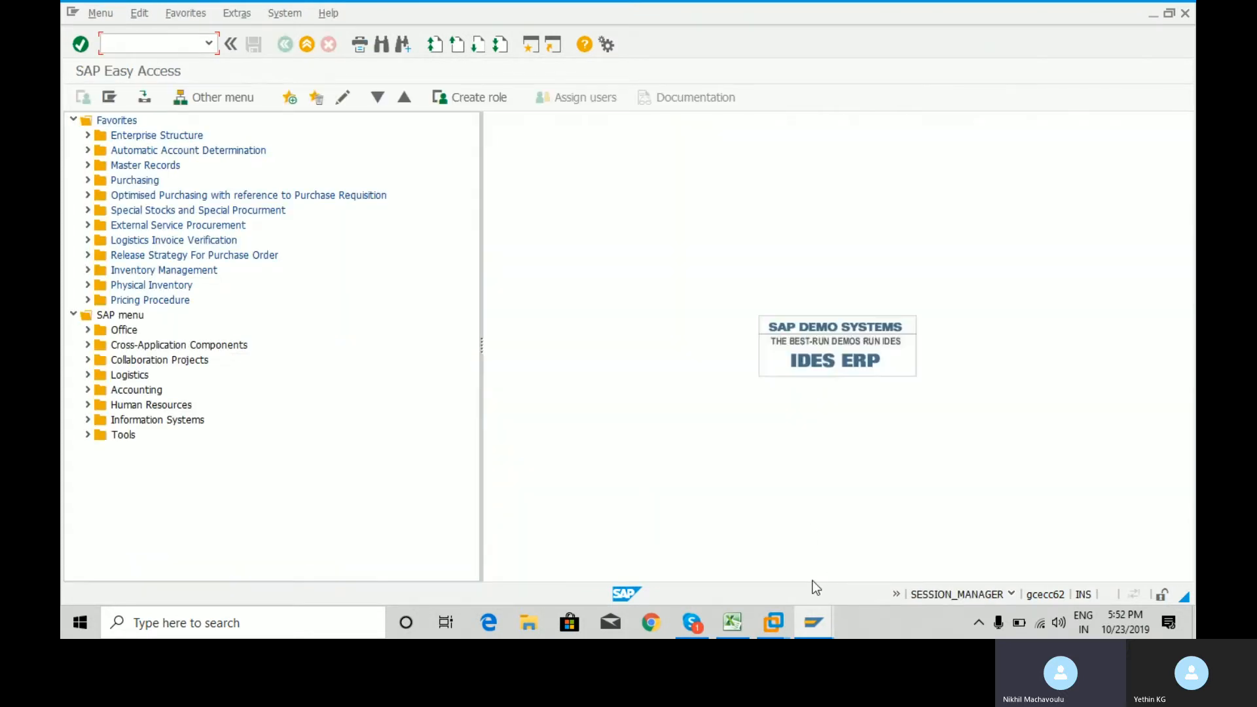
mouse_move(805, 611)
left_click(760, 540)
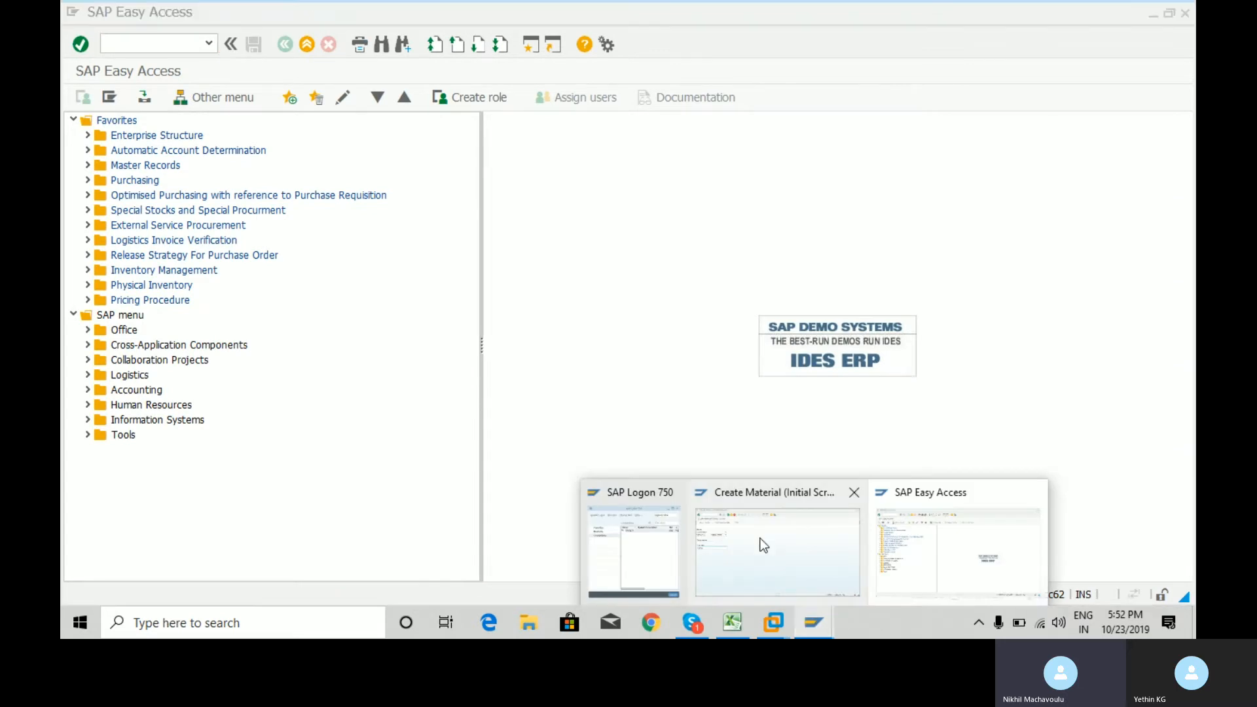
left_click(160, 44)
type("/n")
key("Return")
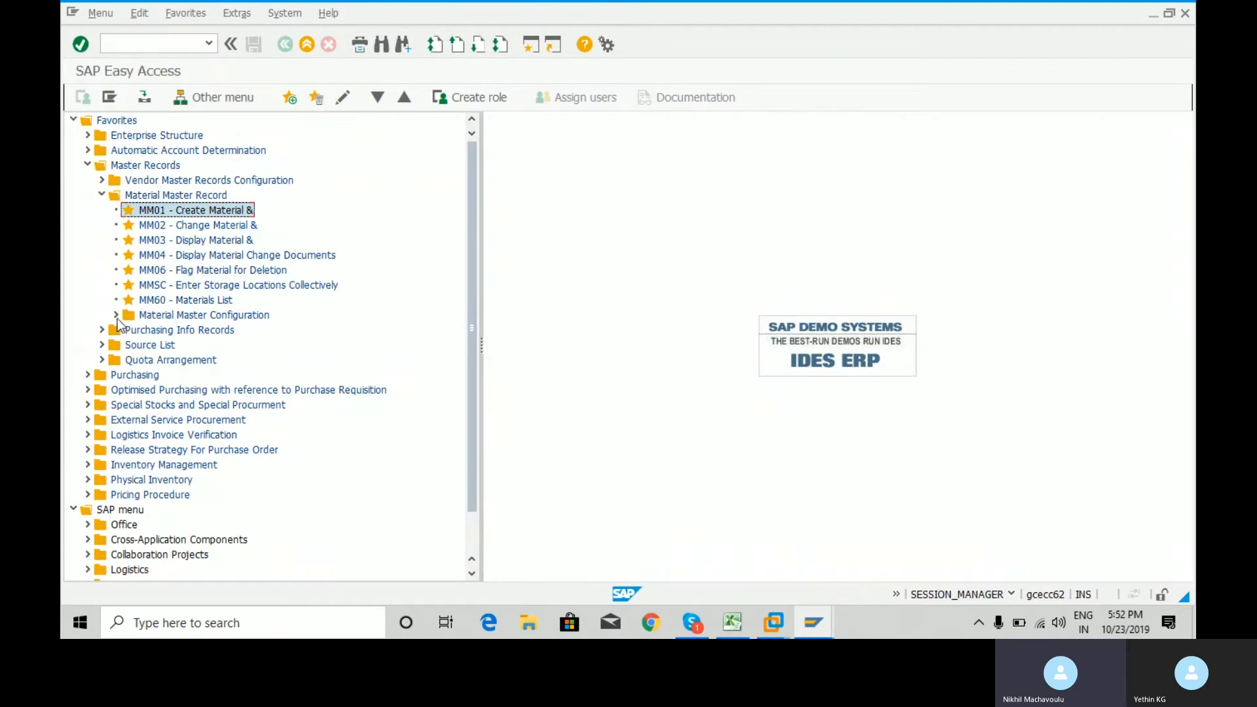
- Start OMS2 - Maintain Material Types from the Material Master Configuration favorites, under Define Attributes of Material Types
left_click(116, 316)
left_click(129, 330)
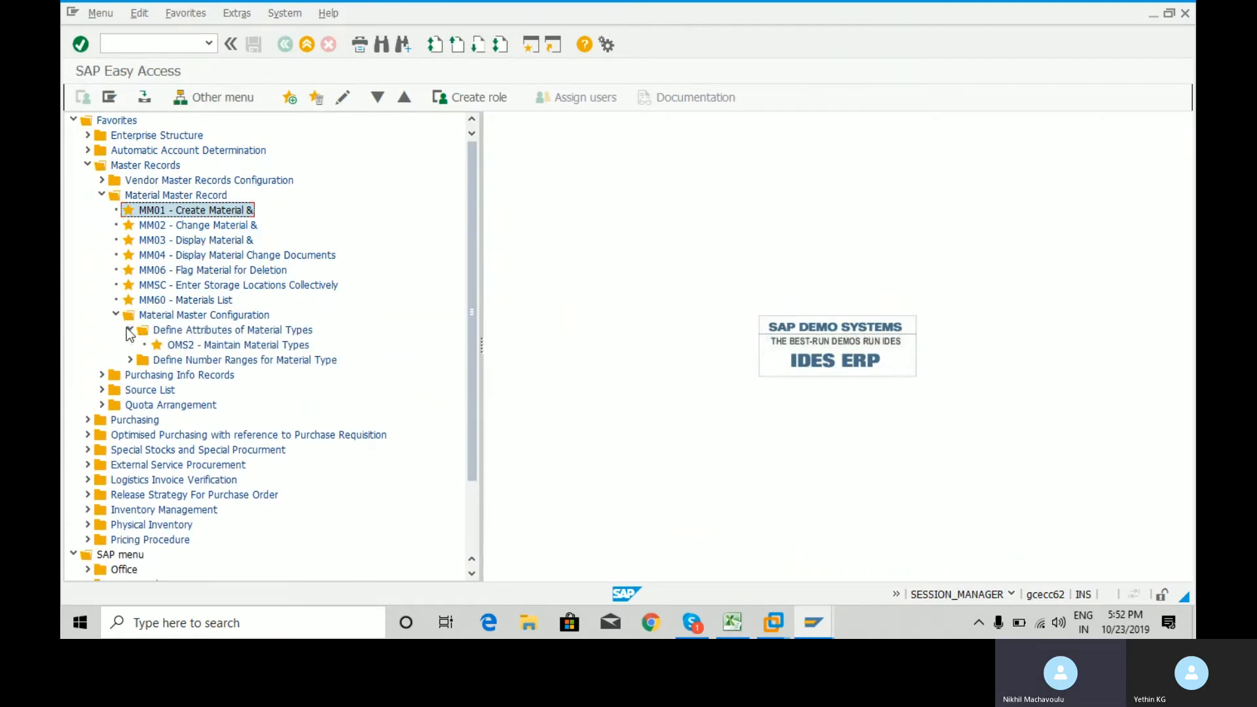
left_click(184, 347)
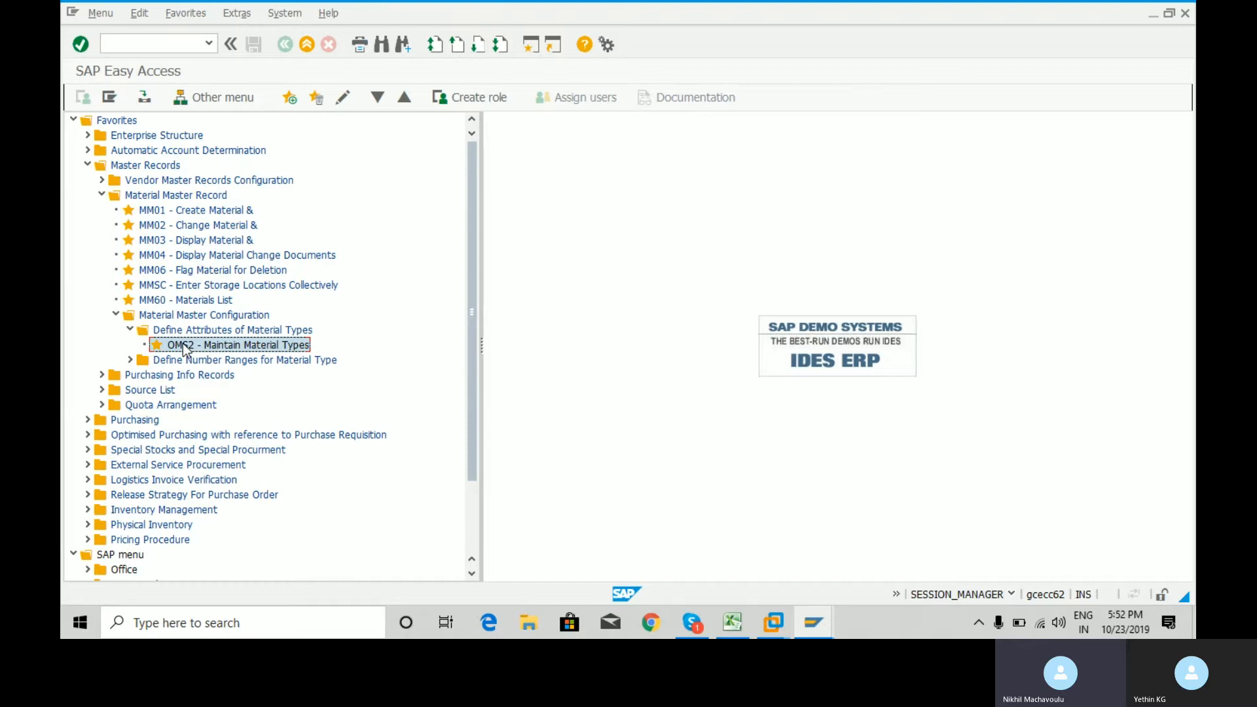
double_click(257, 347)
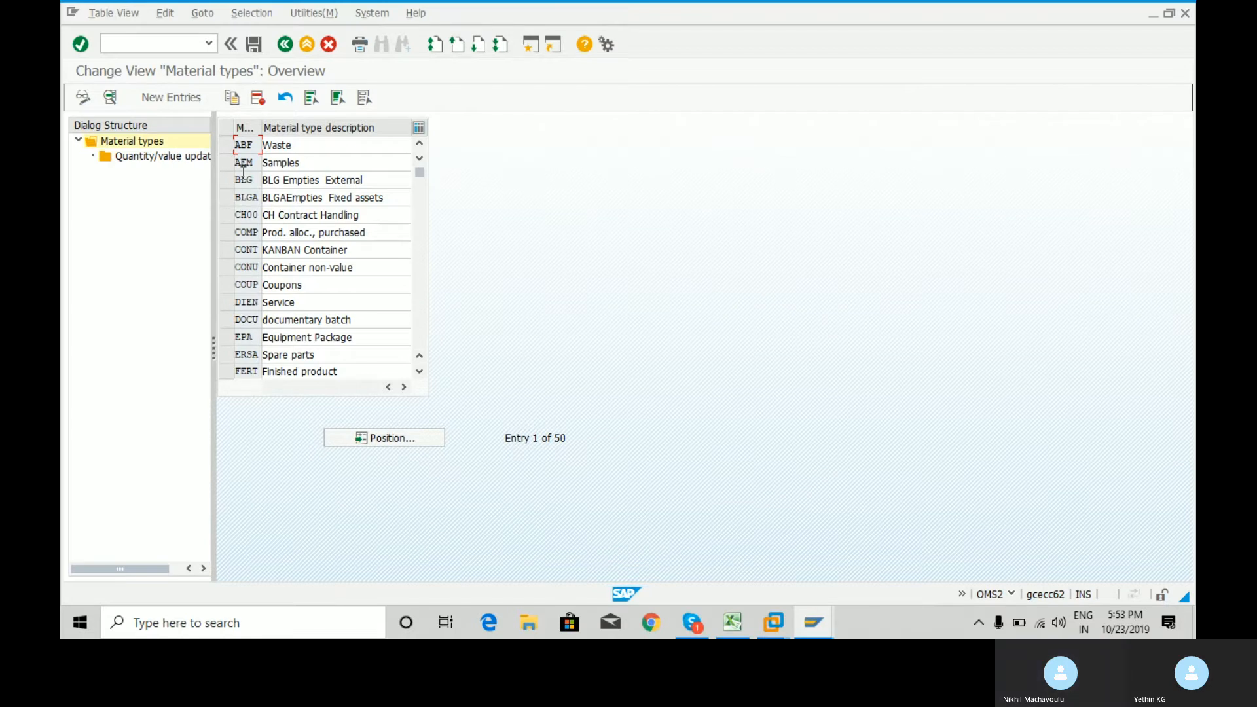
- Try to add a new entry directly, then start a copy of the FERT Finished product material type and clear the copy's key
left_click(168, 95)
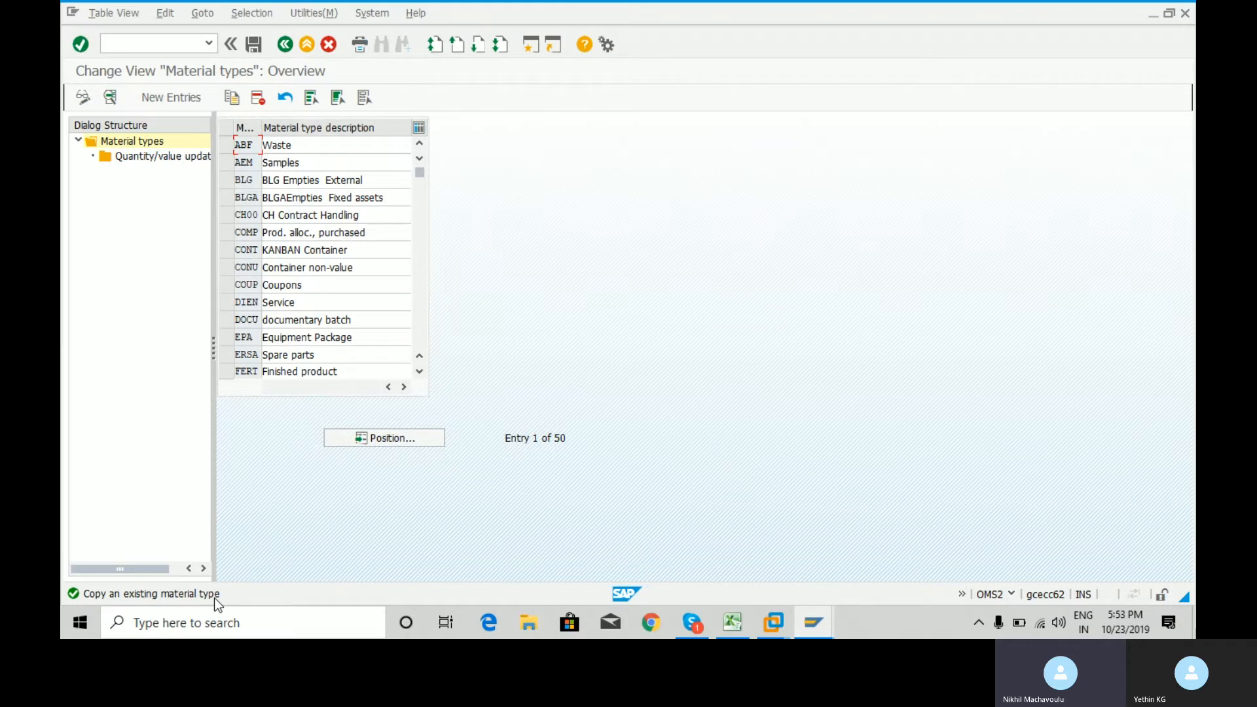
left_click(227, 372)
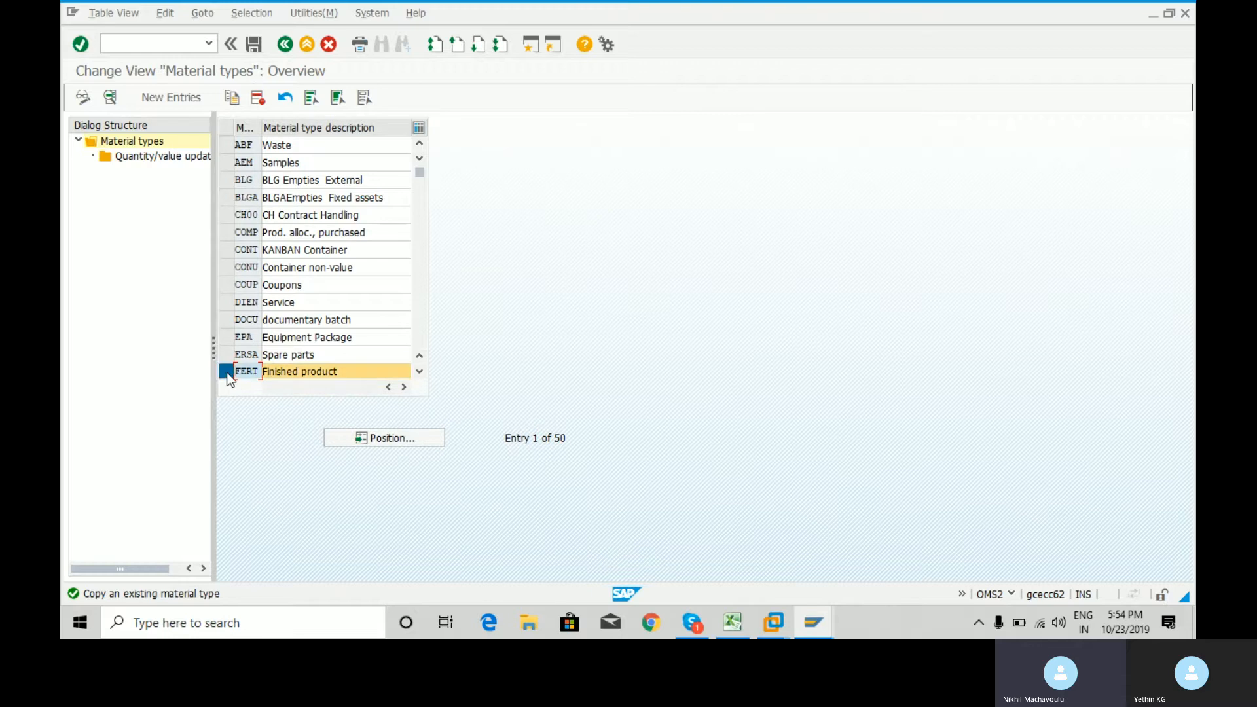
left_click(231, 99)
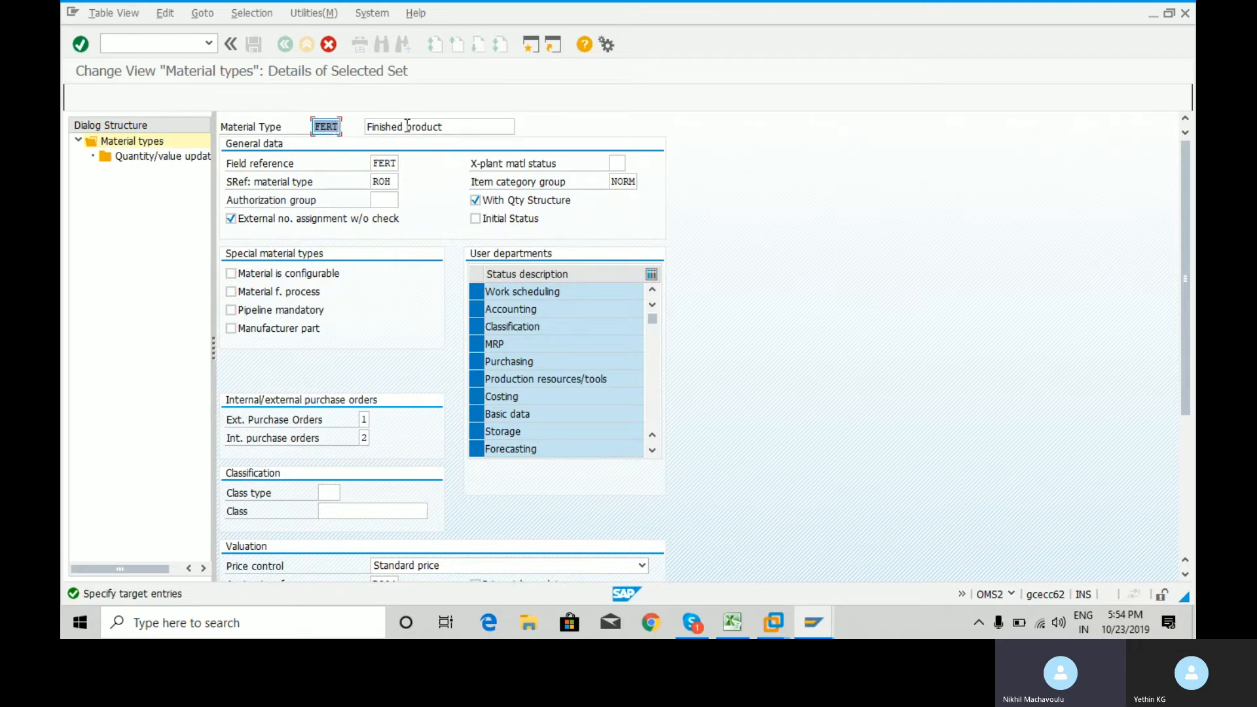
left_click(331, 128)
key("BackSpace")
key("BackSpace")
key("BackSpace")
key("BackSpace")
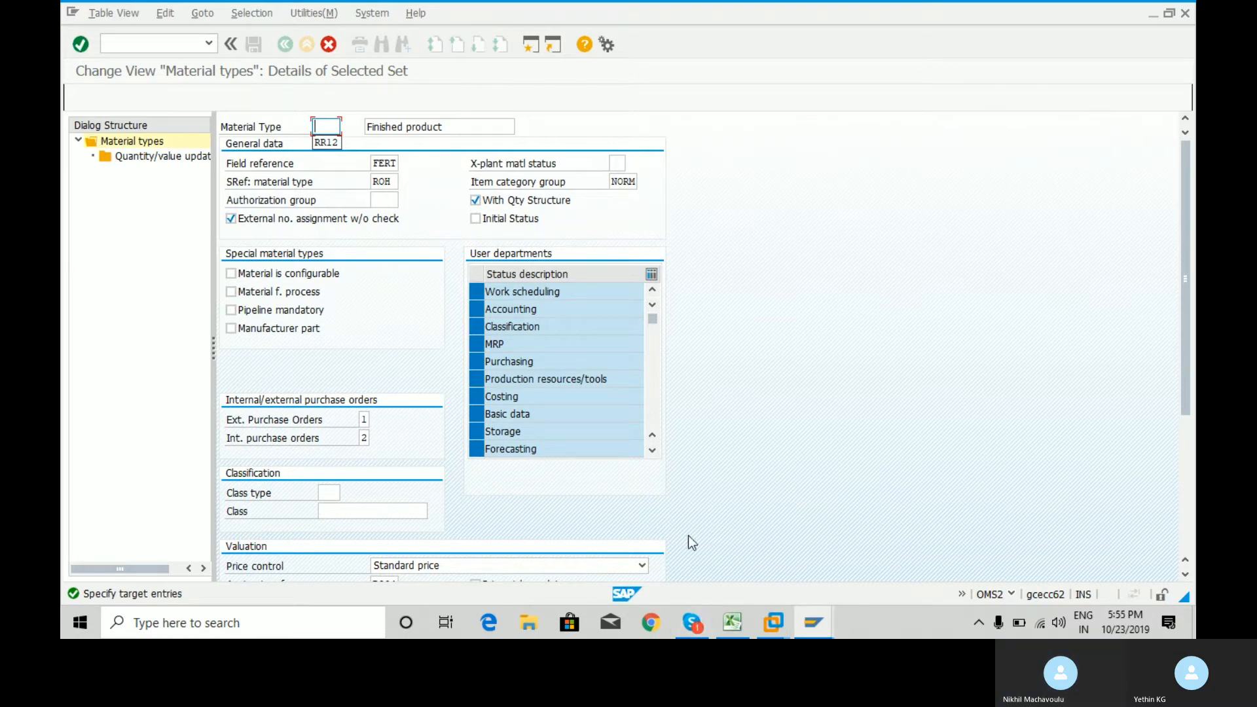
- Switch to the Skype call, mute and unmute the microphone, and return to SAP with the call windows dismissed
left_click(696, 631)
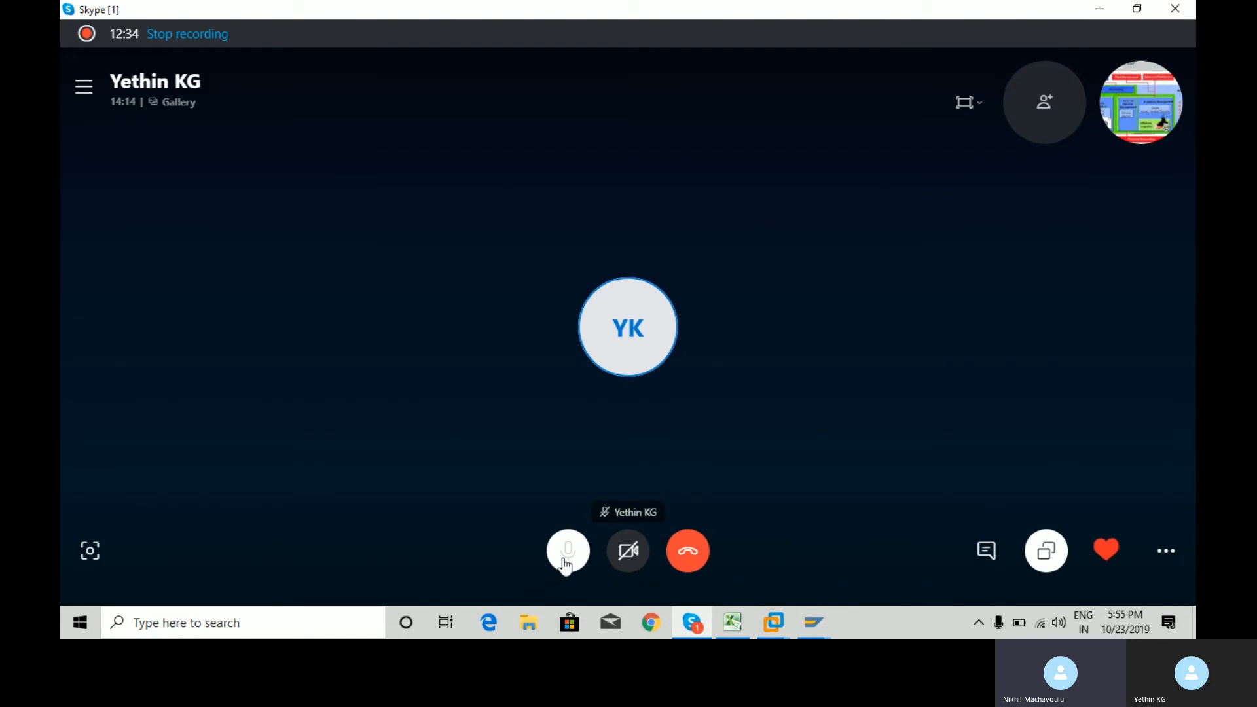
left_click(567, 557)
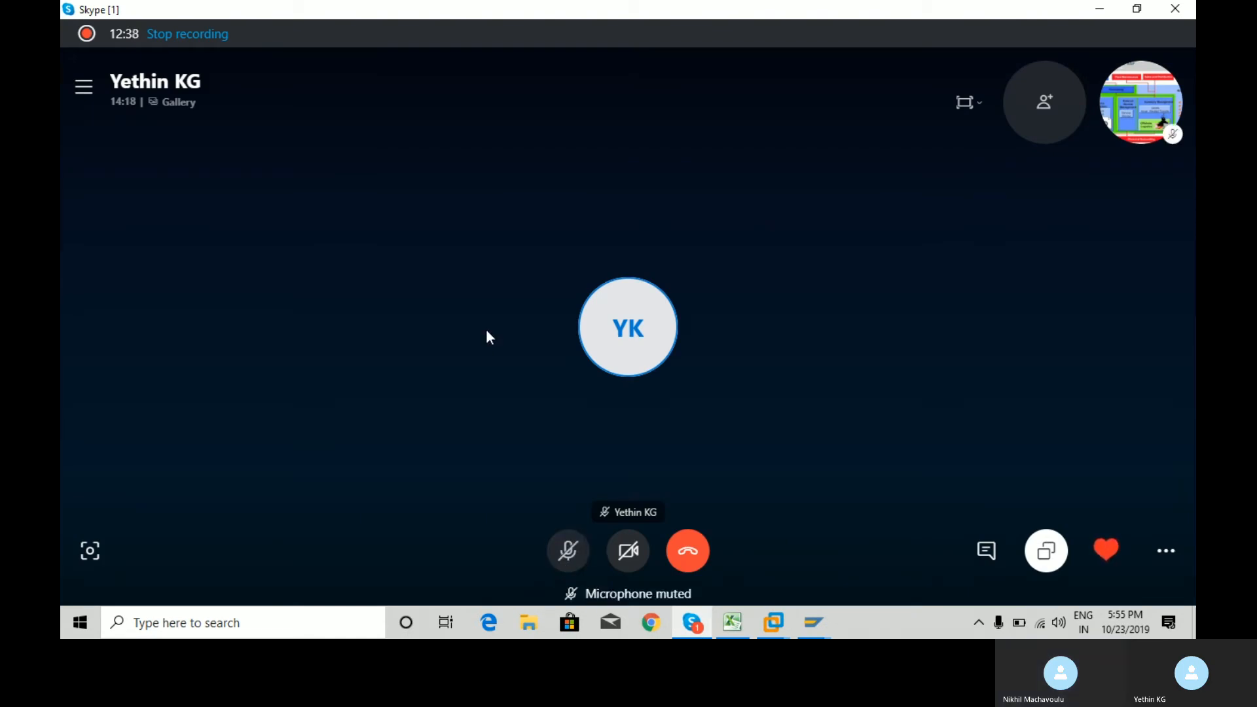
left_click(571, 557)
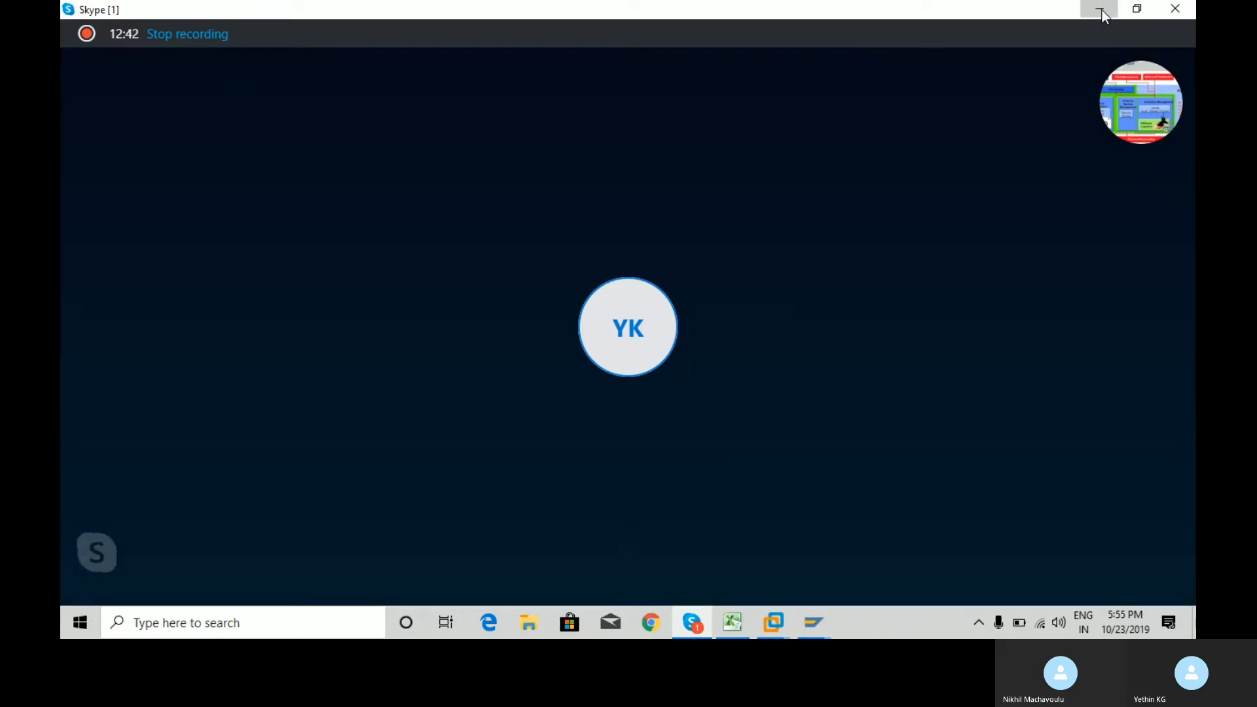
left_click(1101, 10)
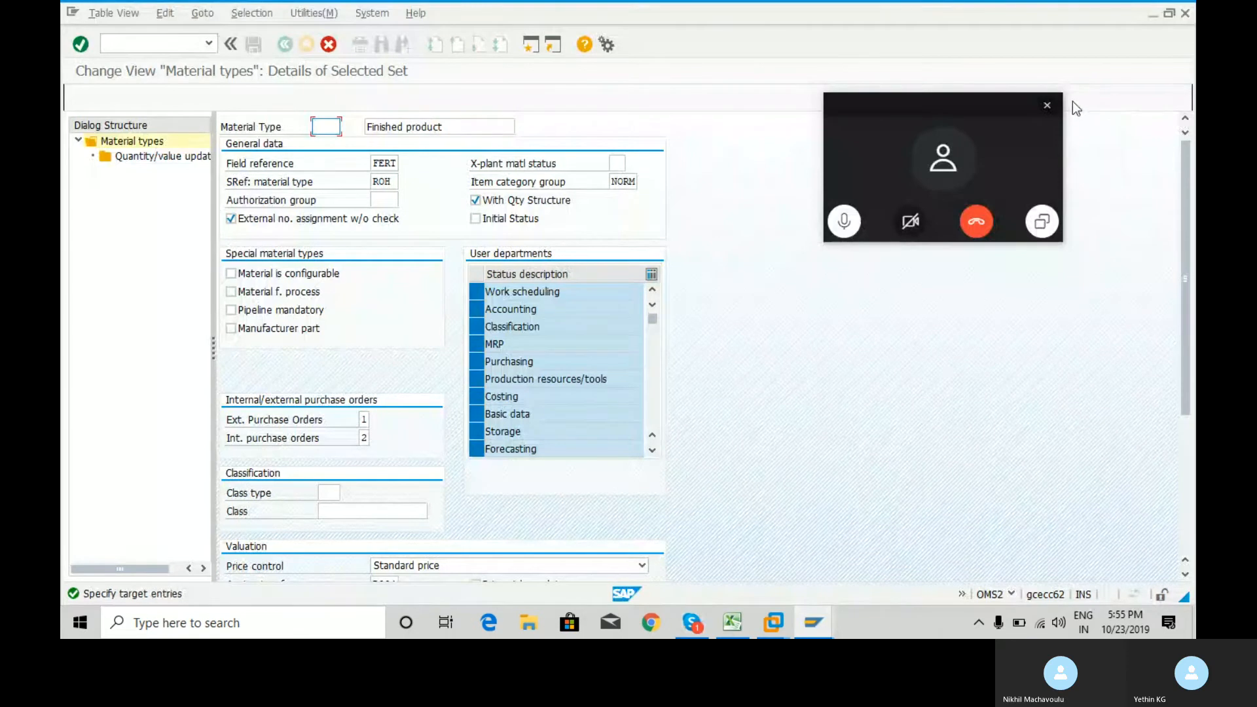
left_click(1054, 104)
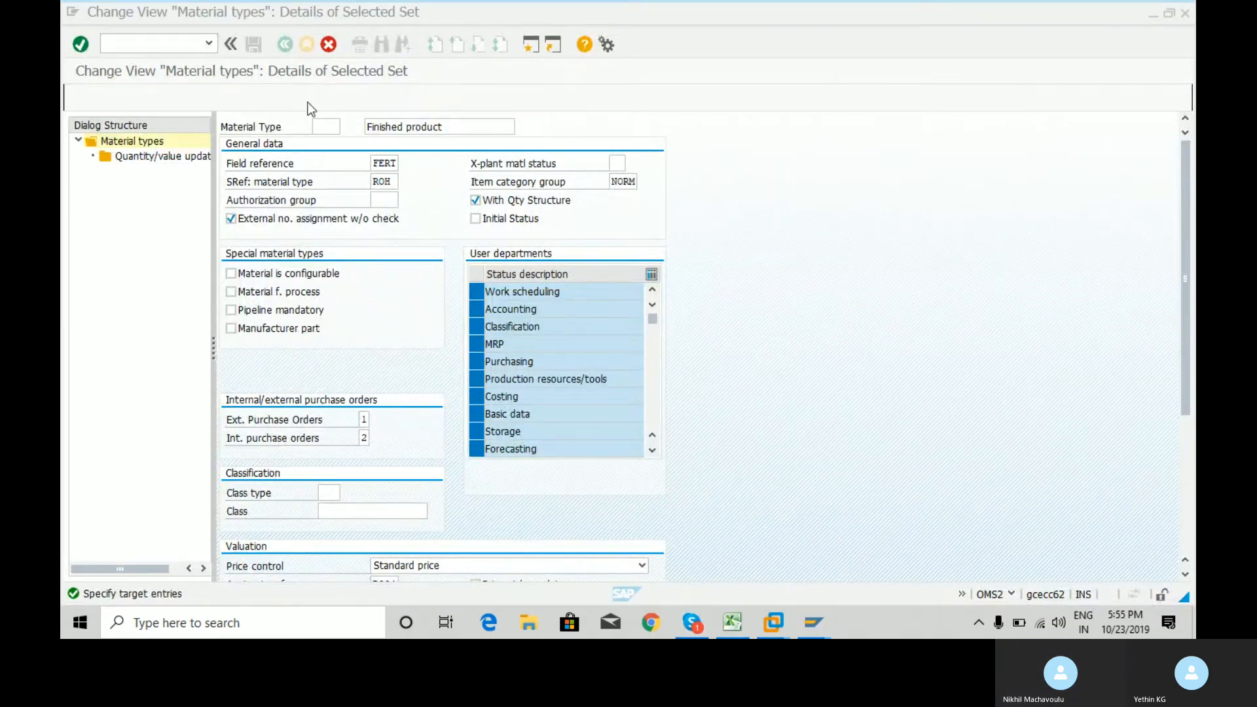
- Set the copied material type's key to COM1
left_click(324, 126)
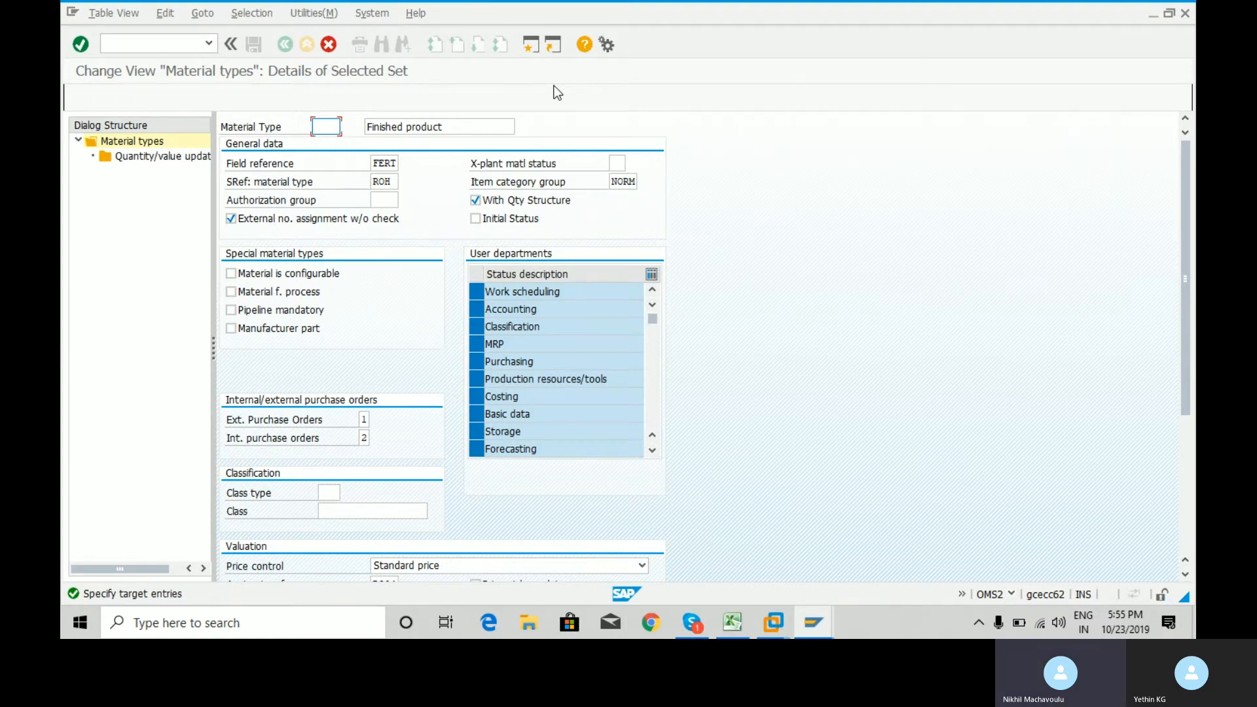
type("COMP")
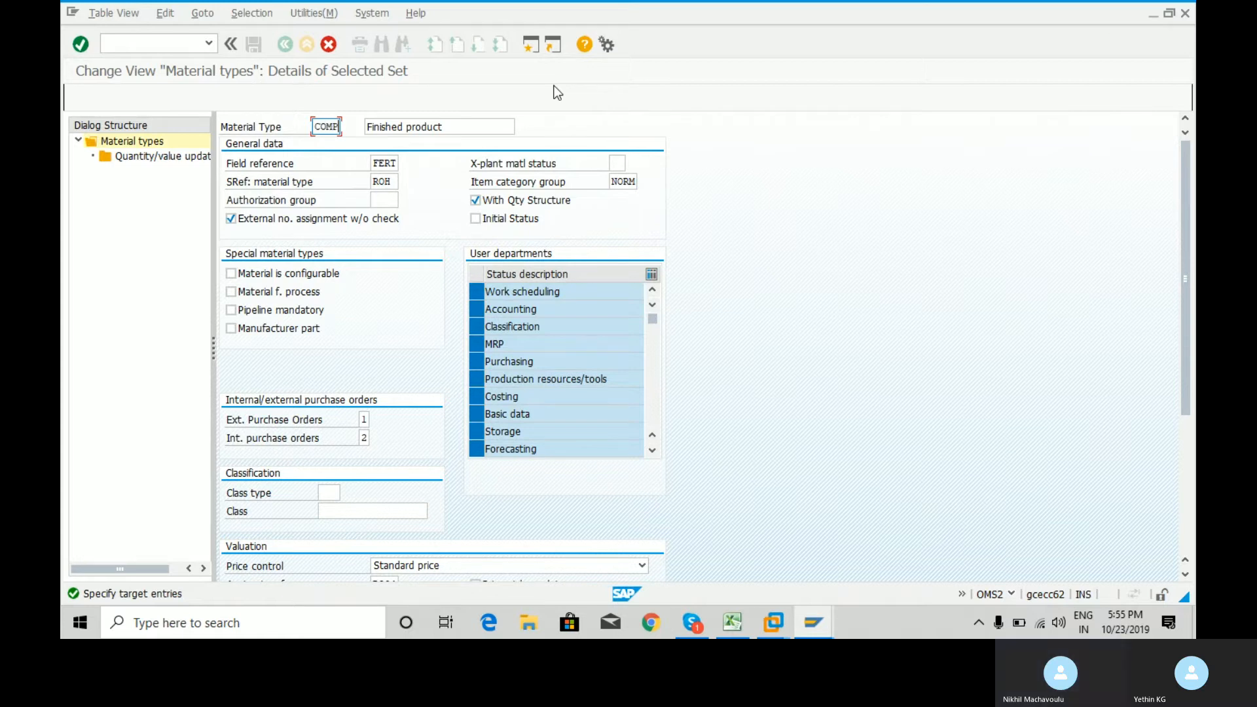
key("BackSpace")
key("BackSpace")
key("BackSpace")
type("COM1")
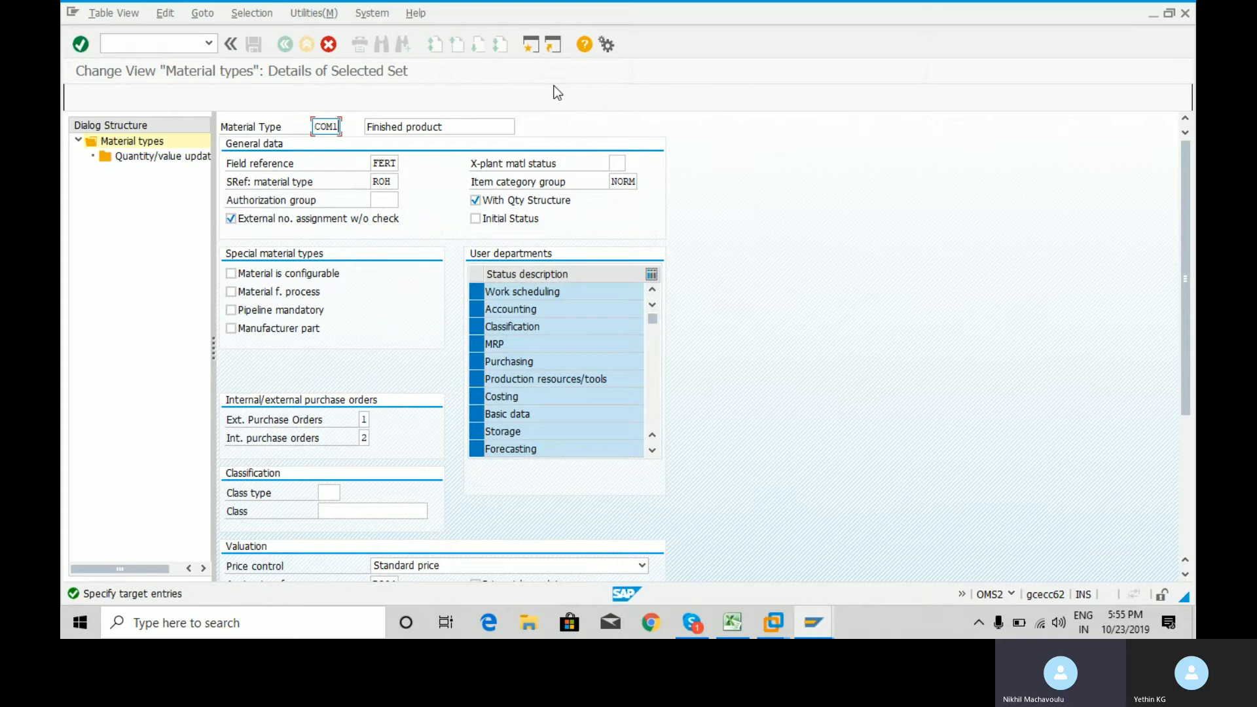
- Copy the COM1 material type key to the clipboard
key("shift+Left")
key("shift+Left")
key("shift+Left")
key("shift+Left")
key("ctrl+c")
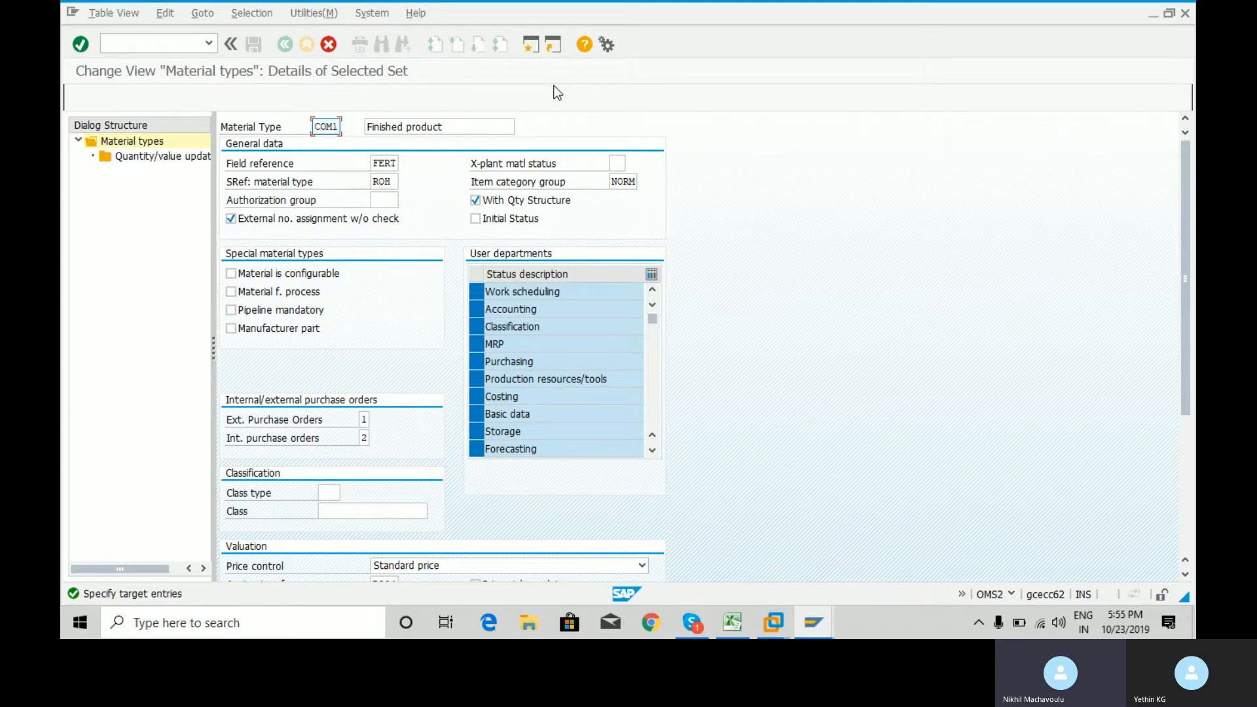
- Switch to the SAP Practice workbook in Excel and check the Royc Group Of Companies name on the Enterprise Structure sheet
left_click(731, 625)
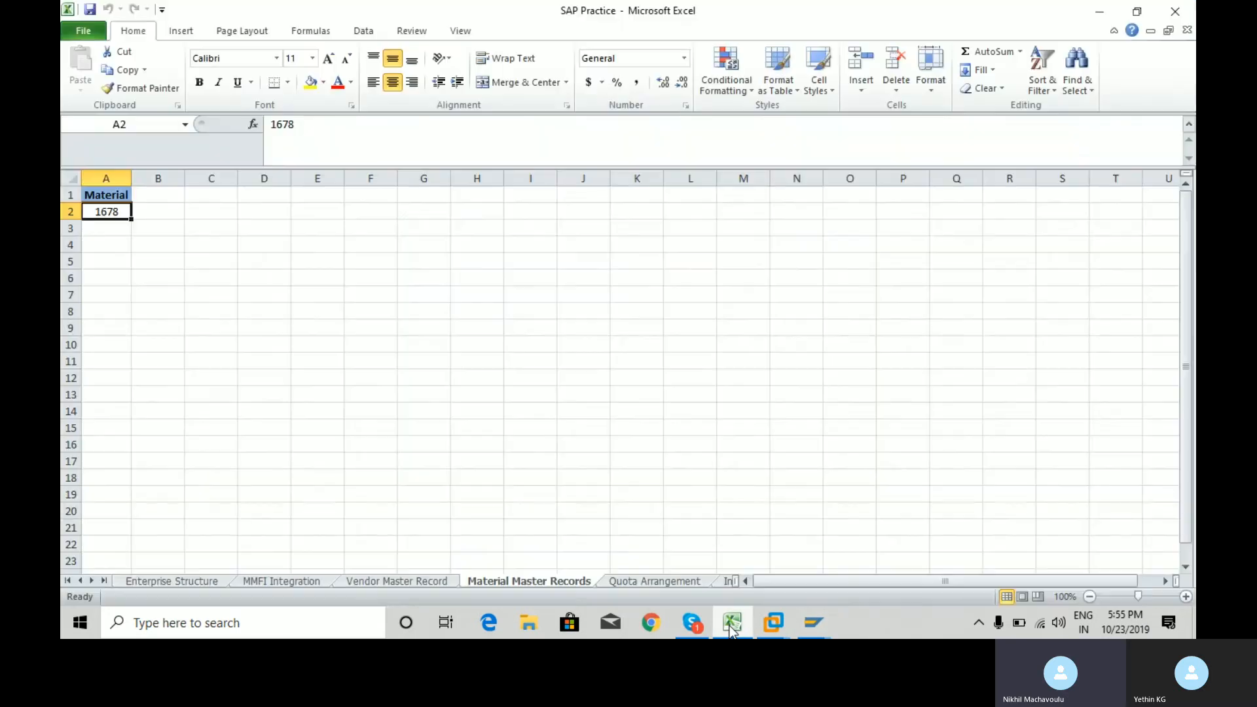
left_click(203, 583)
left_click(105, 313)
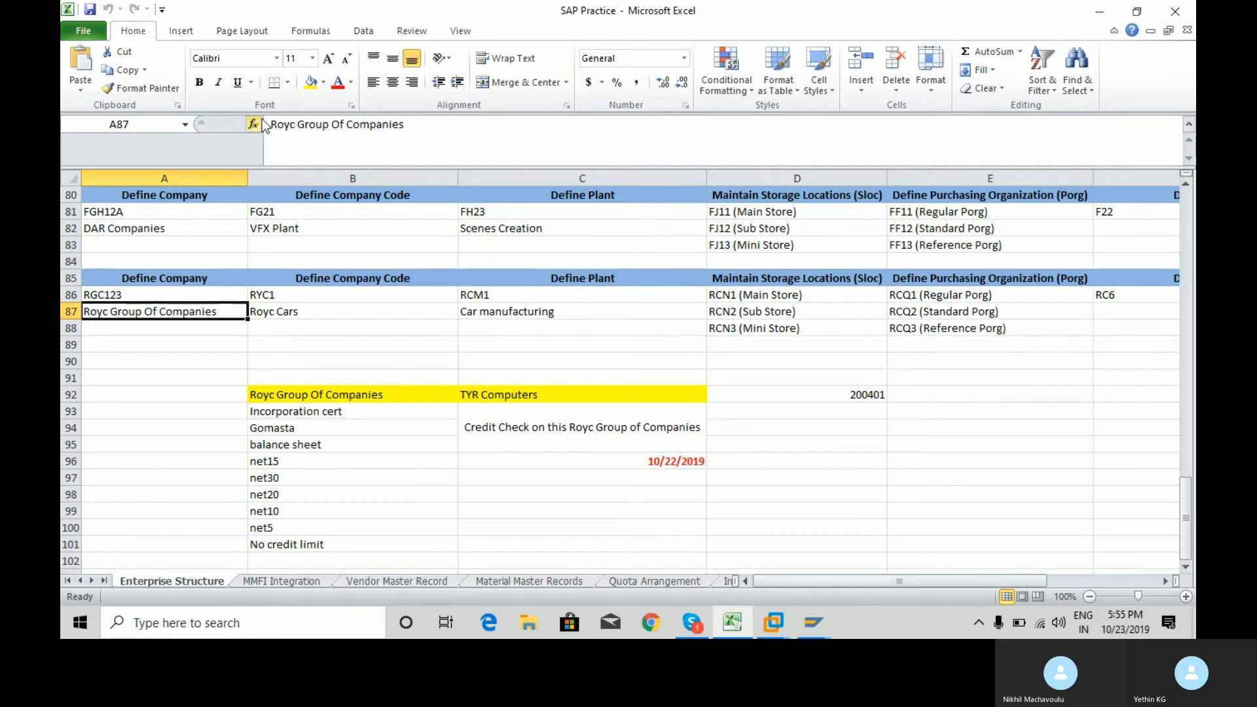
double_click(292, 126)
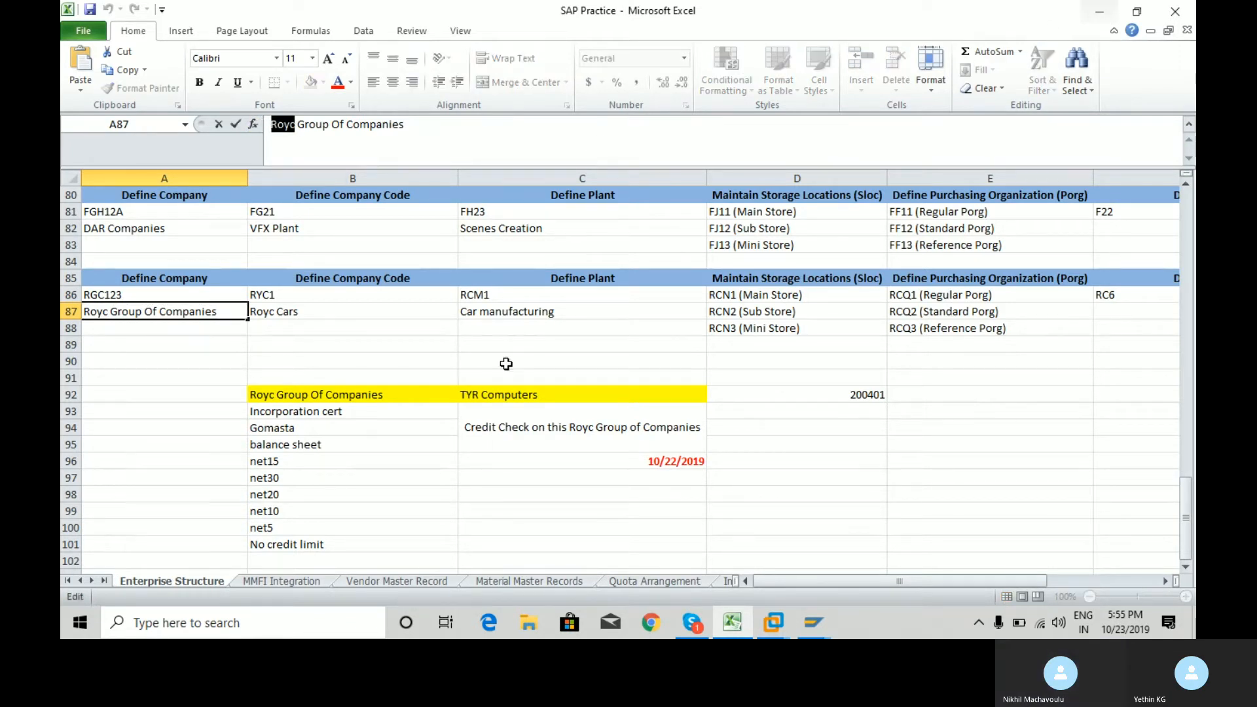
- Add a Material Type heading in B1 of the Material Master Records sheet with COM1 below it in B2
left_click(515, 579)
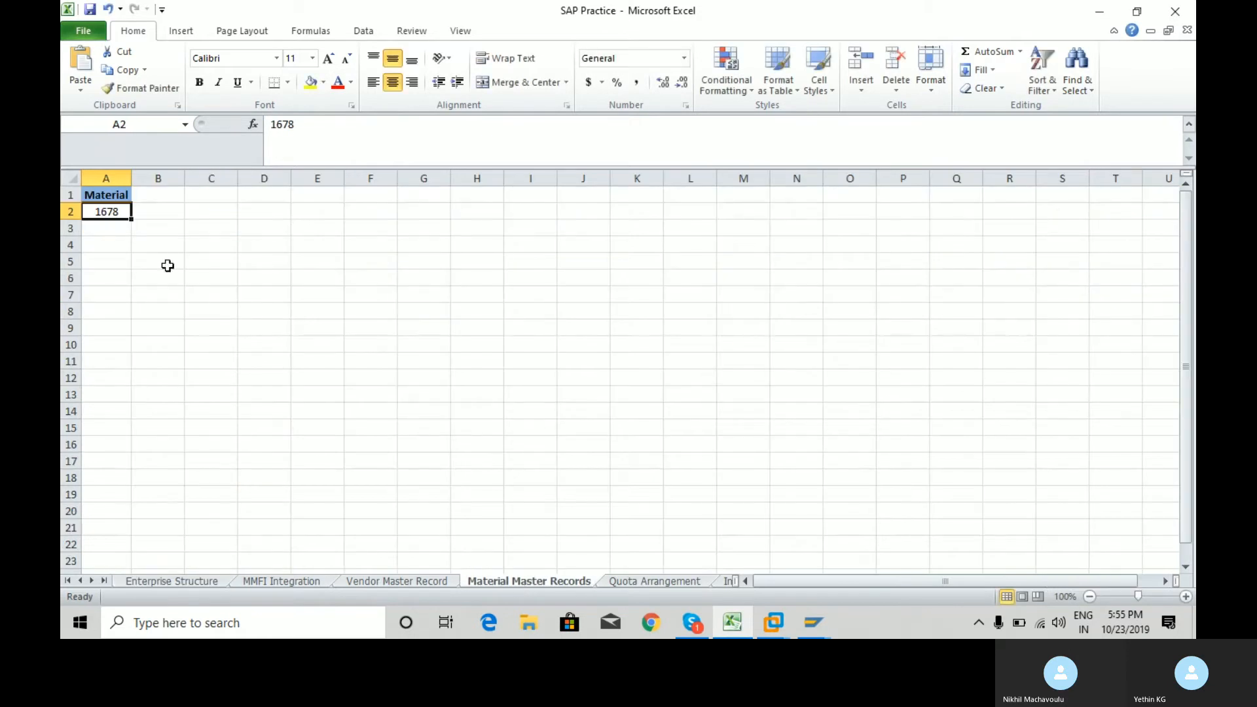
left_click(157, 193)
type("Mat")
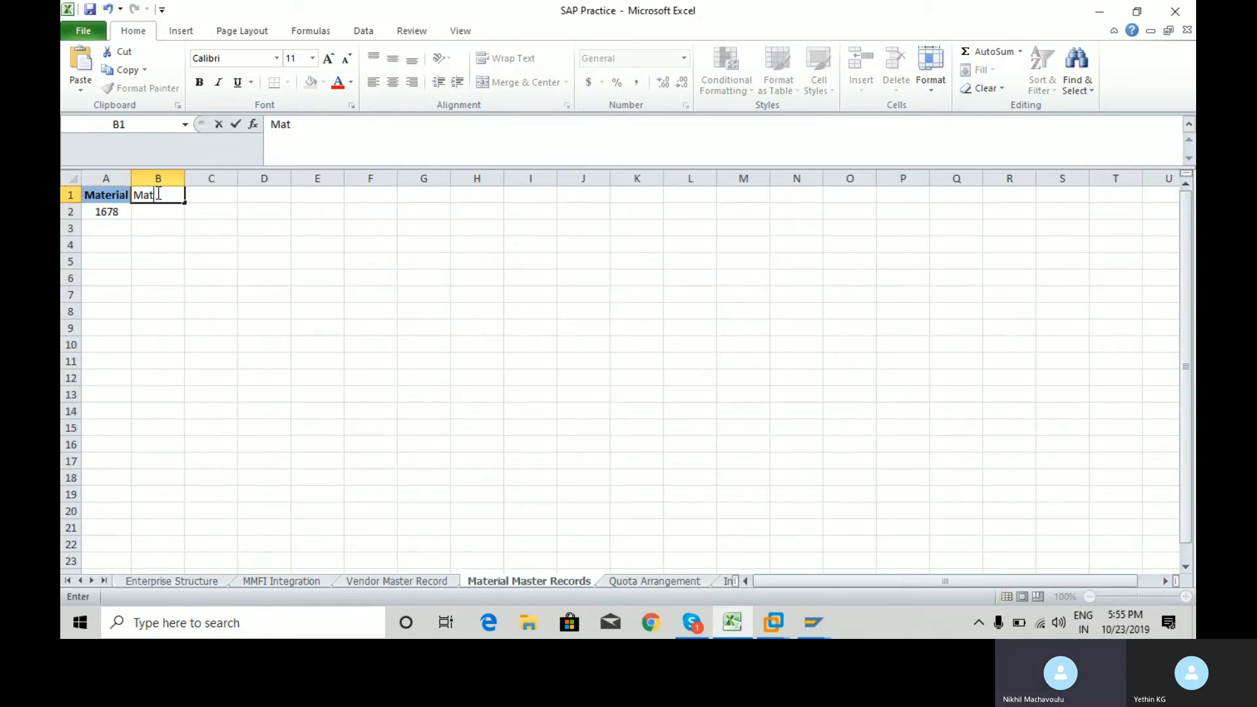
type("erial Type")
key("Return")
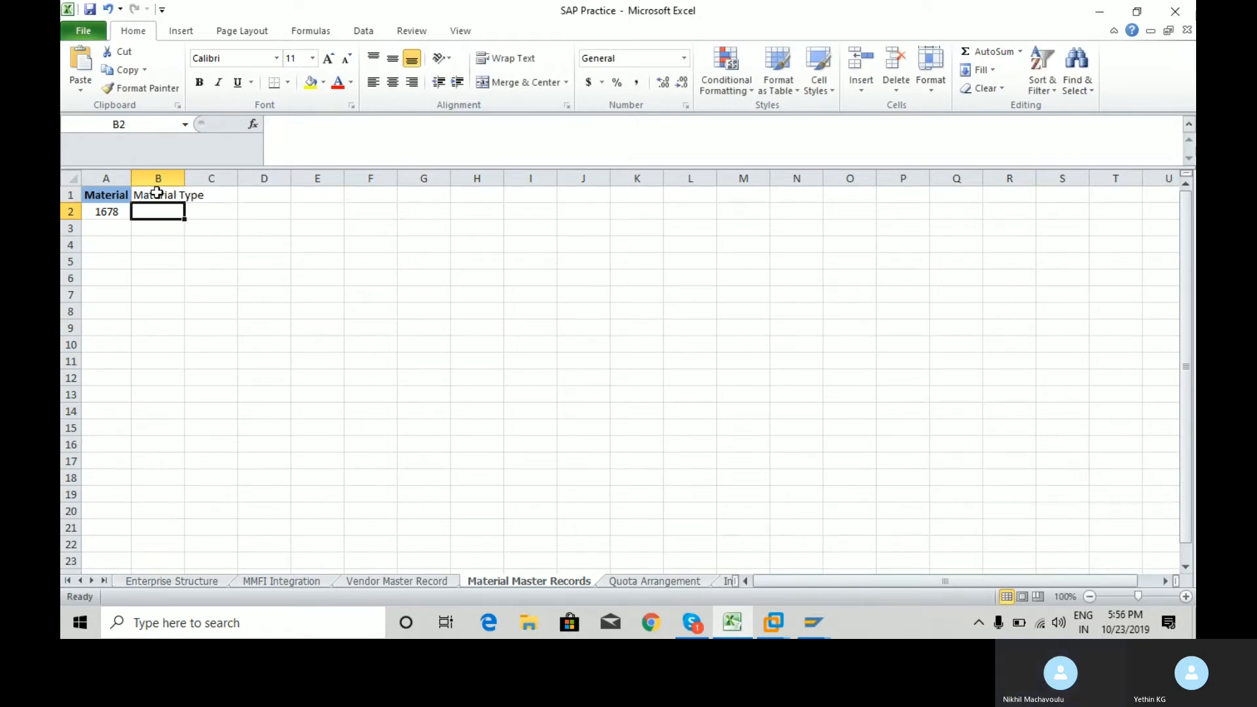
type("COM1")
key("Return")
key("Up")
- Return to SAP and re-enter the copied material type's key as com1
key("alt+Tab")
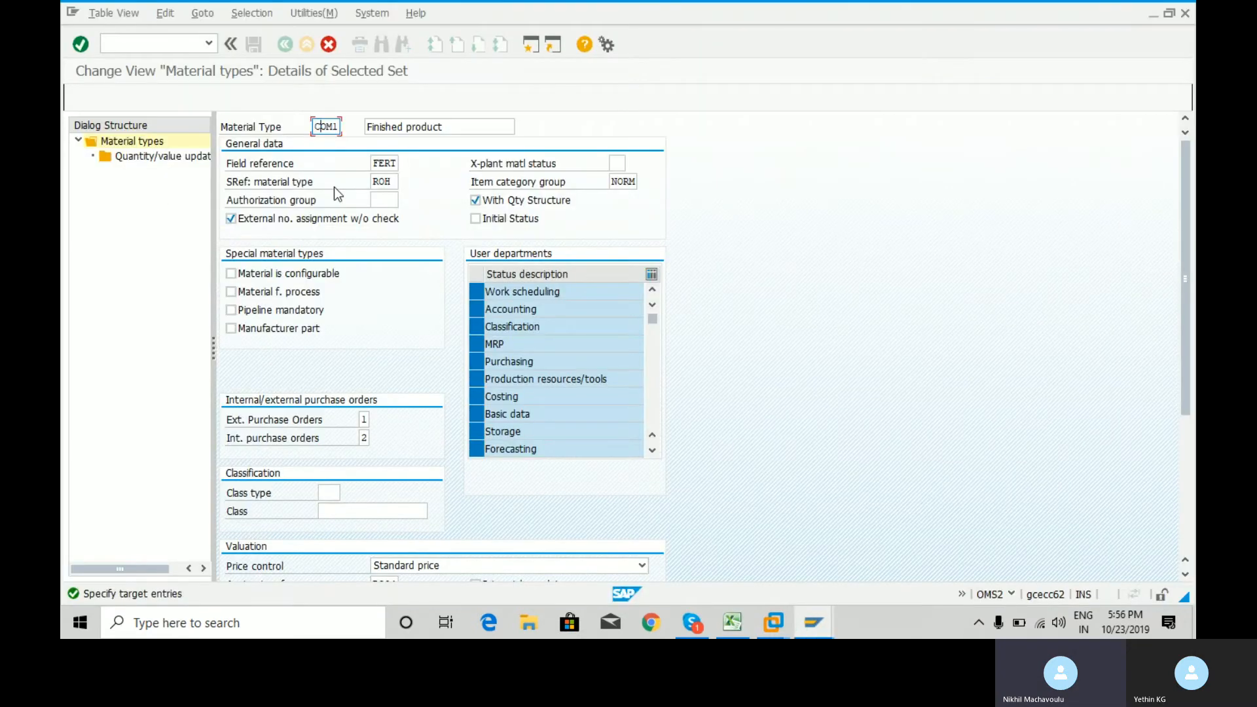
key("BackSpace")
key("BackSpace")
key("BackSpace")
key("BackSpace")
type("com1")
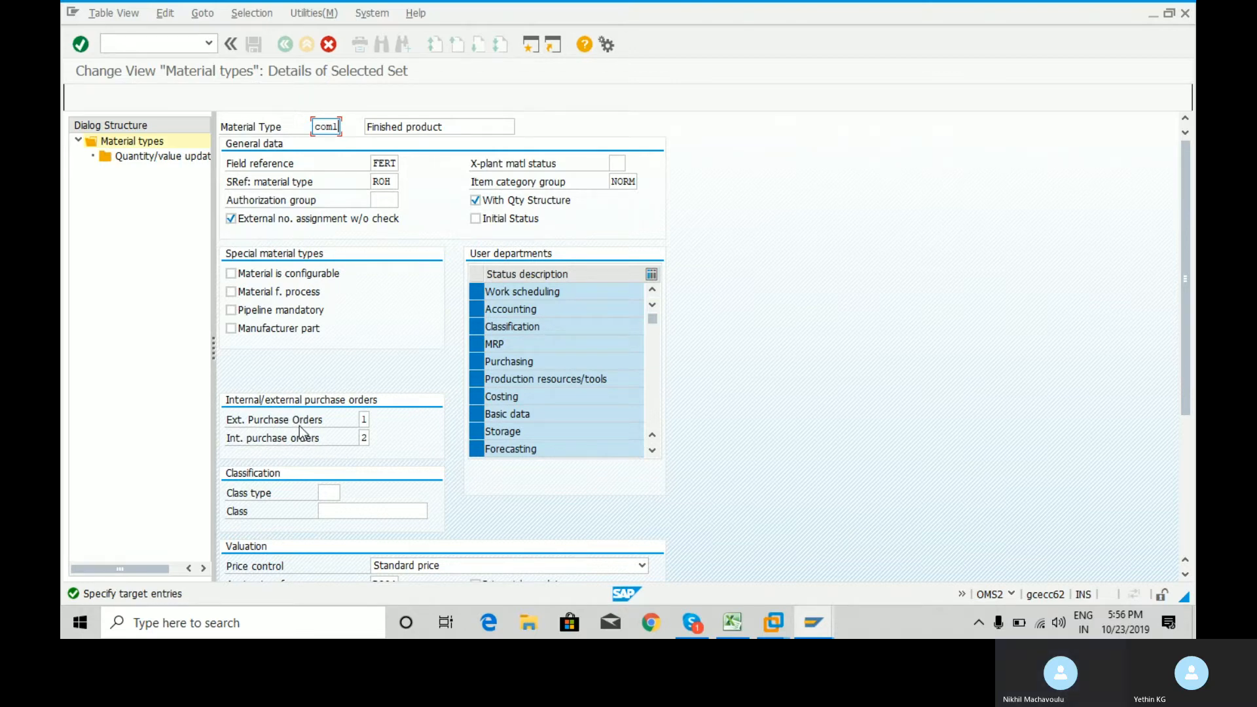
- Set both external and internal purchase orders to 1, allowed but with a warning issued
left_click(364, 419)
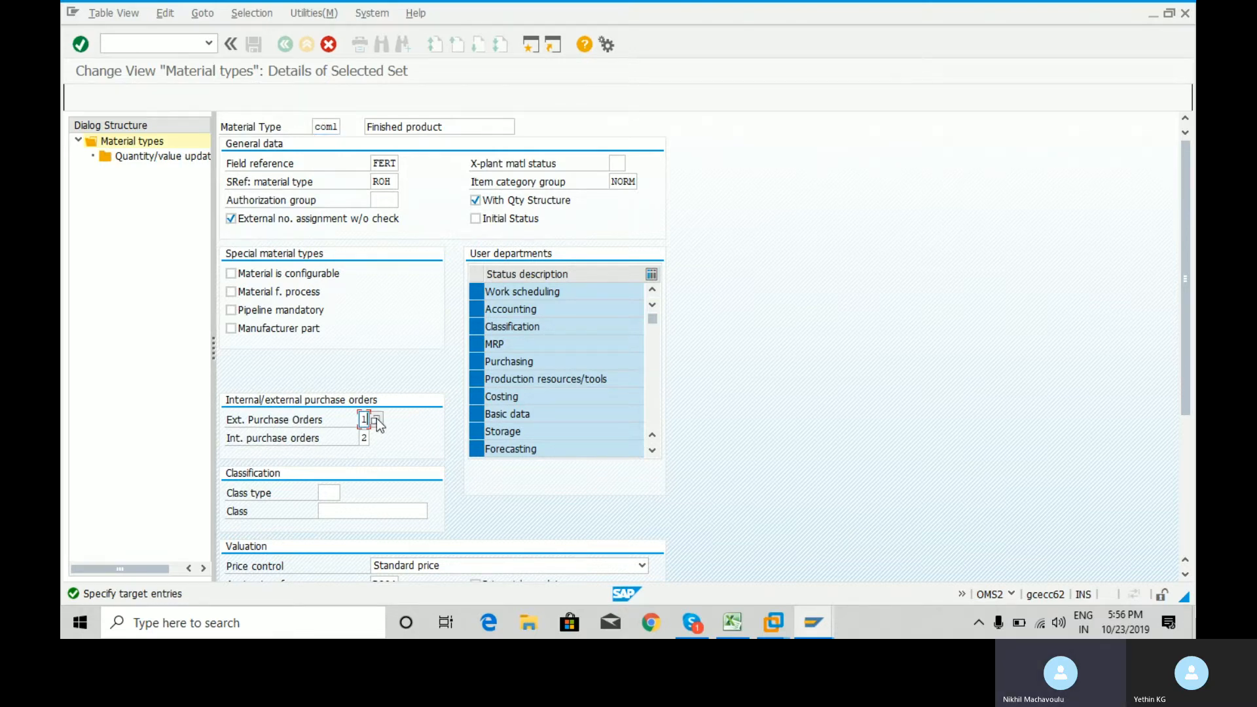
left_click(376, 419)
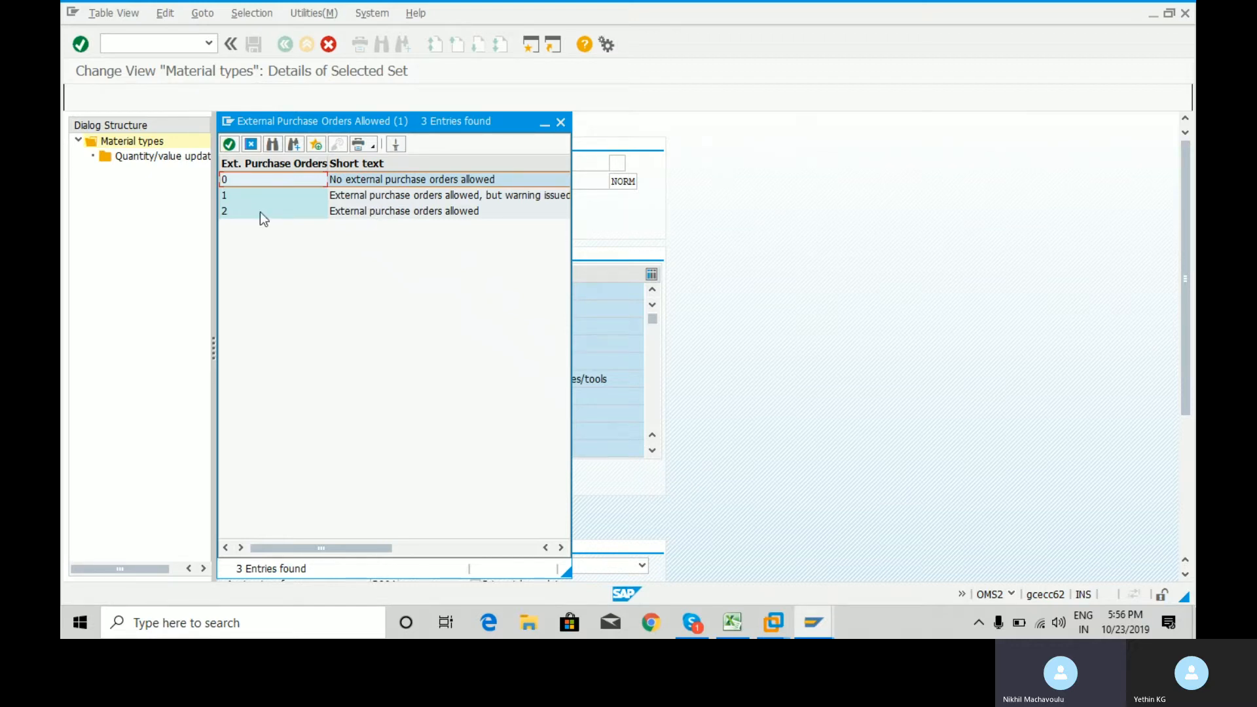
double_click(223, 193)
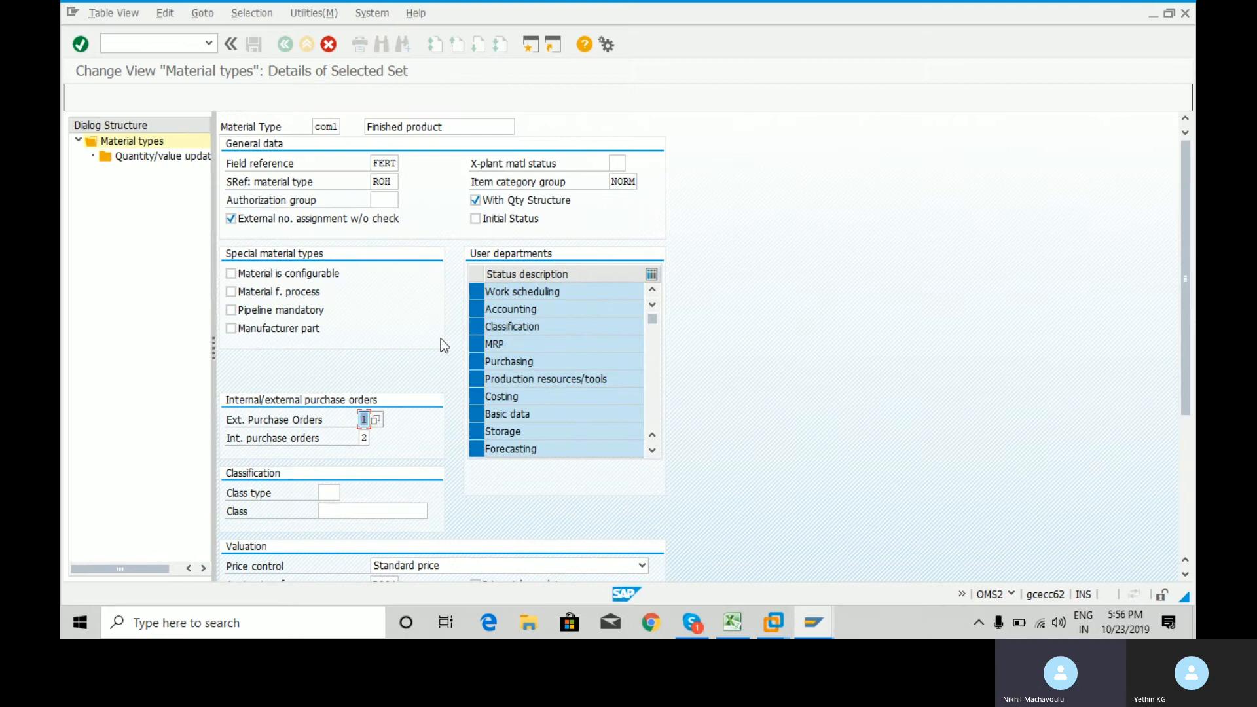
left_click(367, 443)
left_click(375, 437)
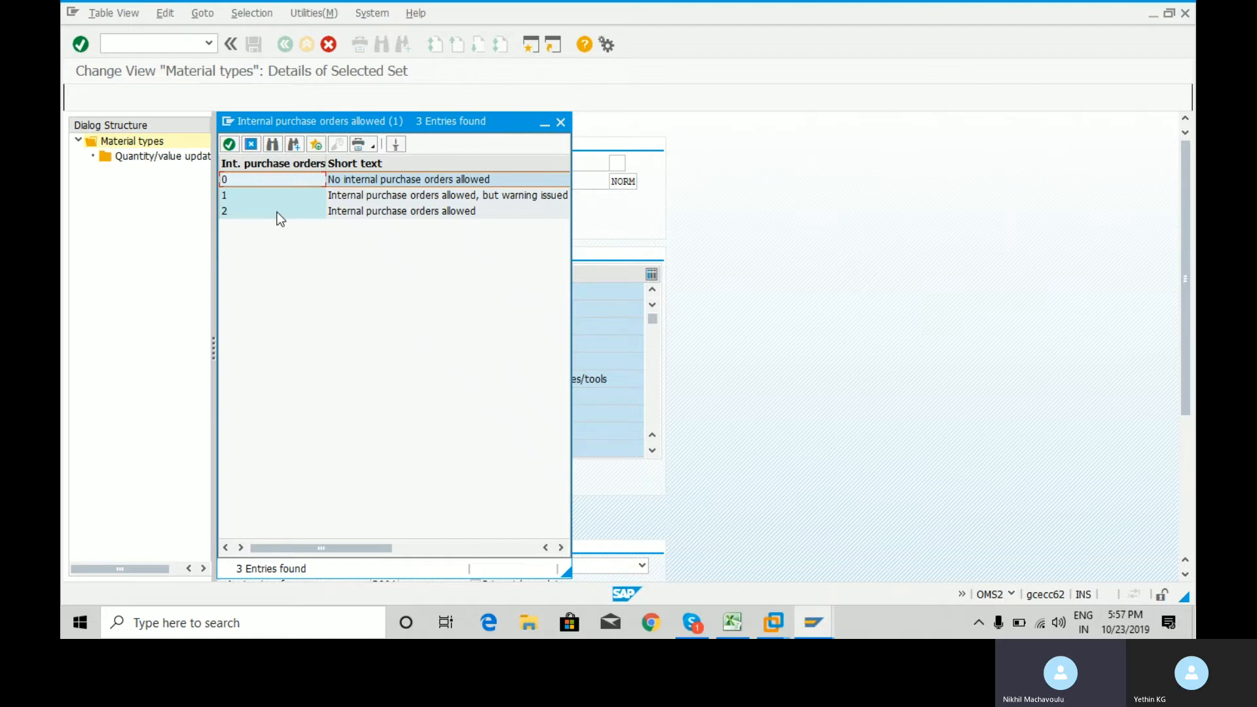
double_click(225, 195)
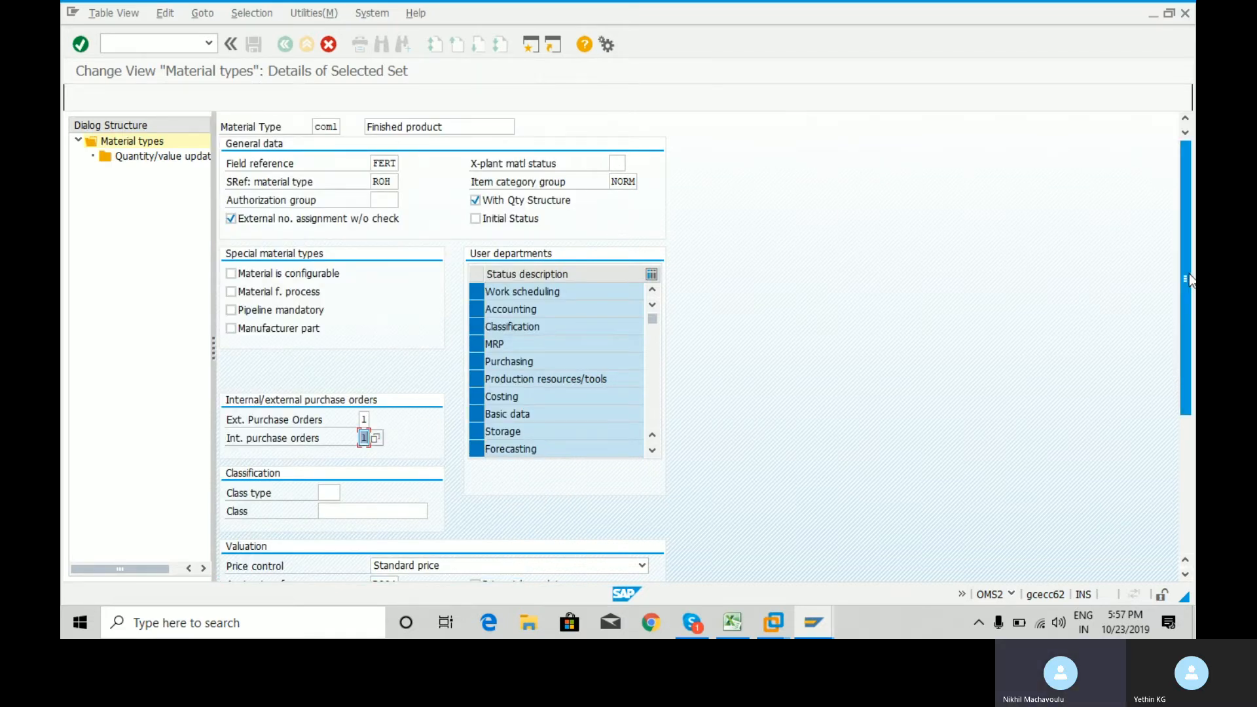
- Choose Standard price as the price control in the material type's valuation settings
scroll(1190, 326, "down", 3)
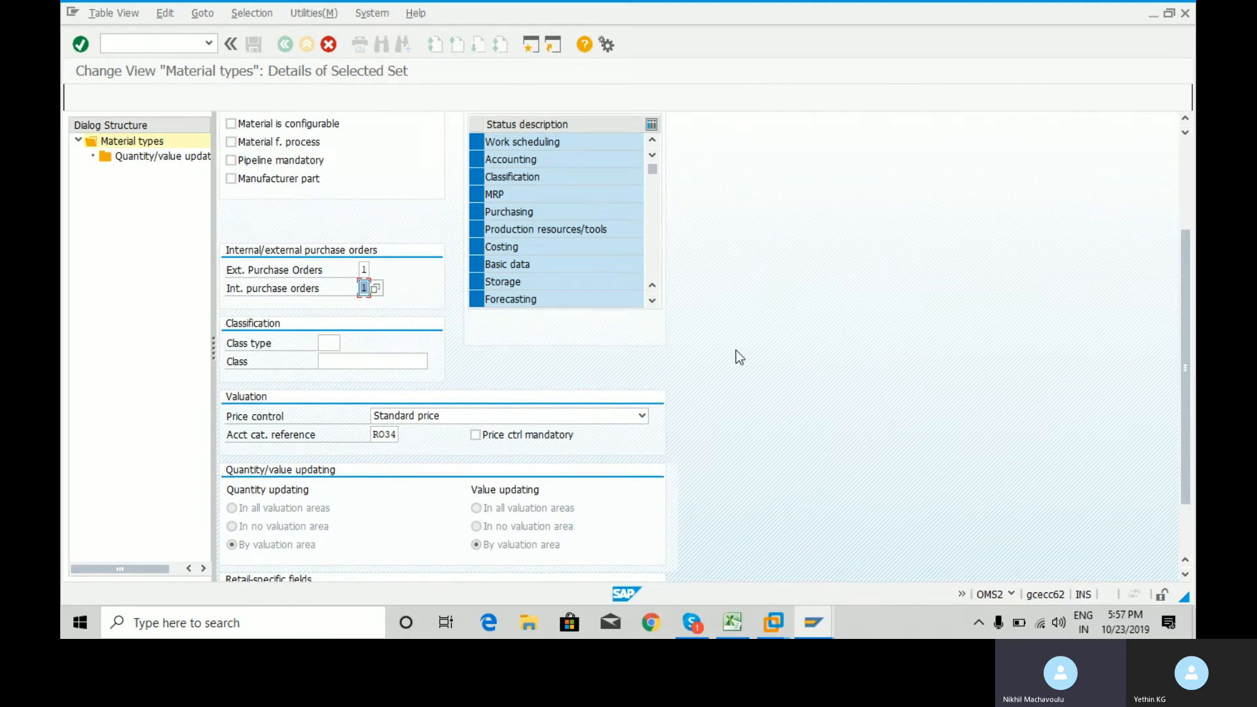
left_click(642, 417)
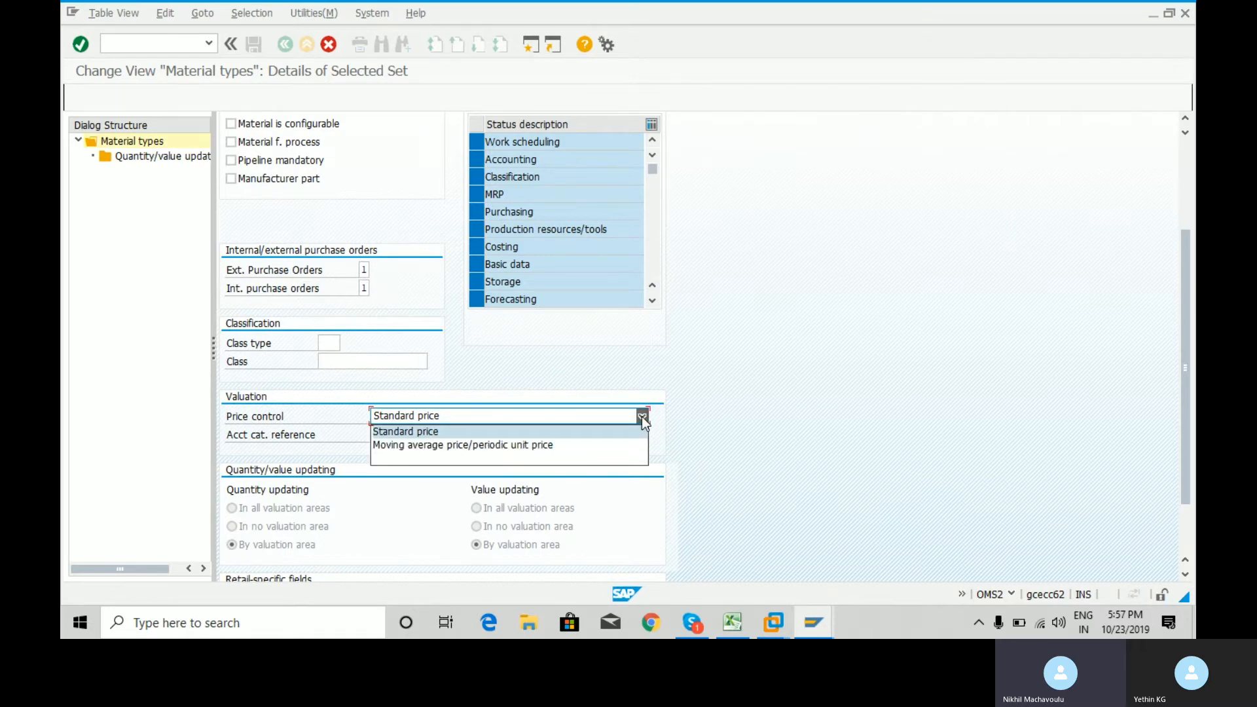
left_click(610, 433)
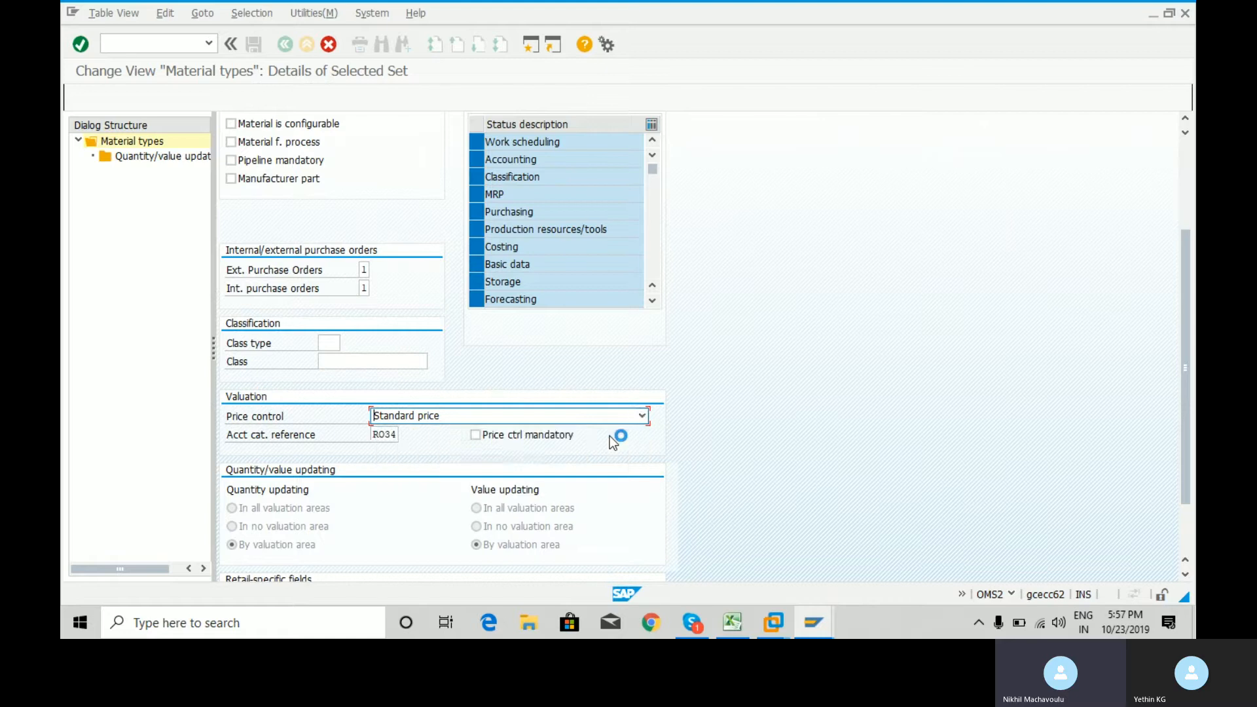
- Compare the material type's account category reference with the one recorded on the workbook's MMFI Integration sheet
left_click(386, 435)
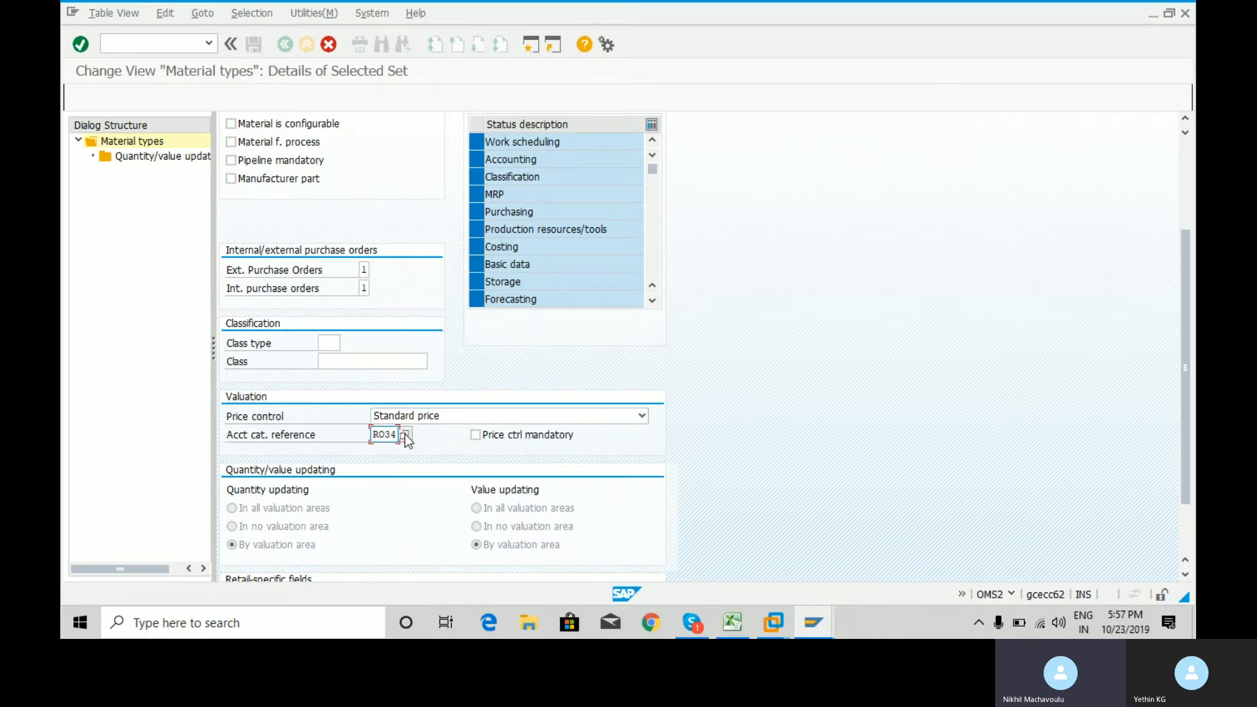
left_click(732, 621)
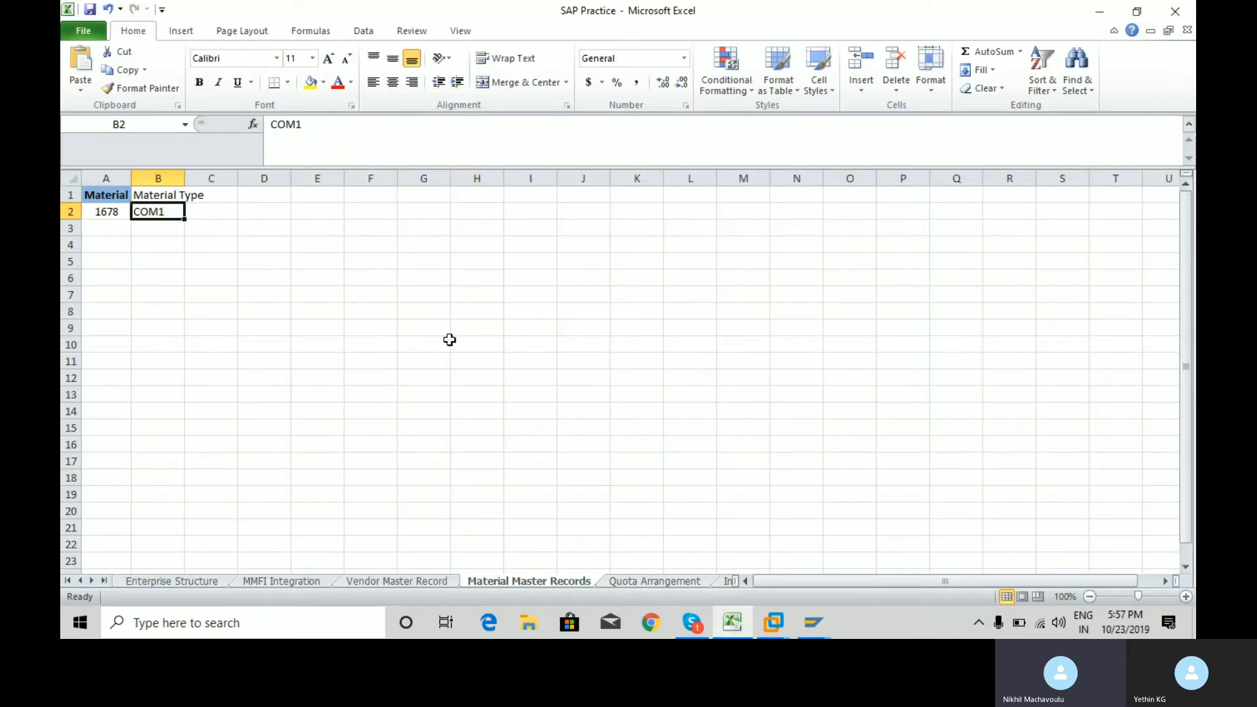
left_click(288, 582)
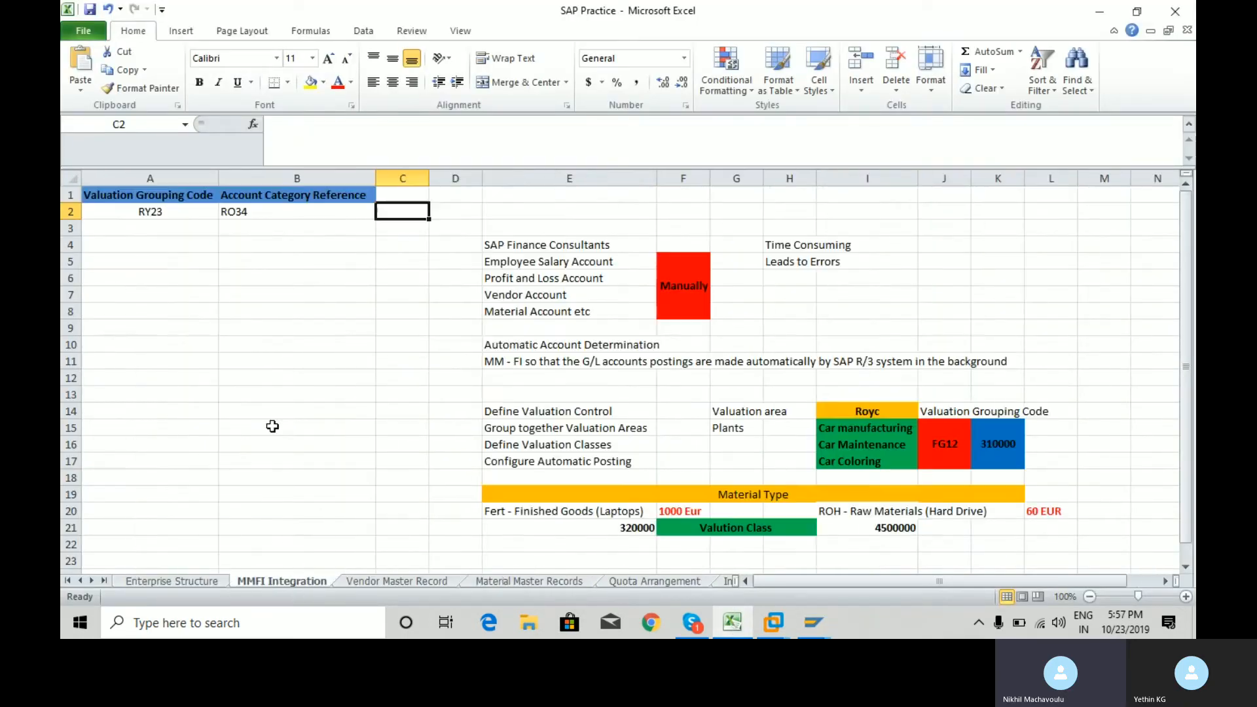
left_click(255, 214)
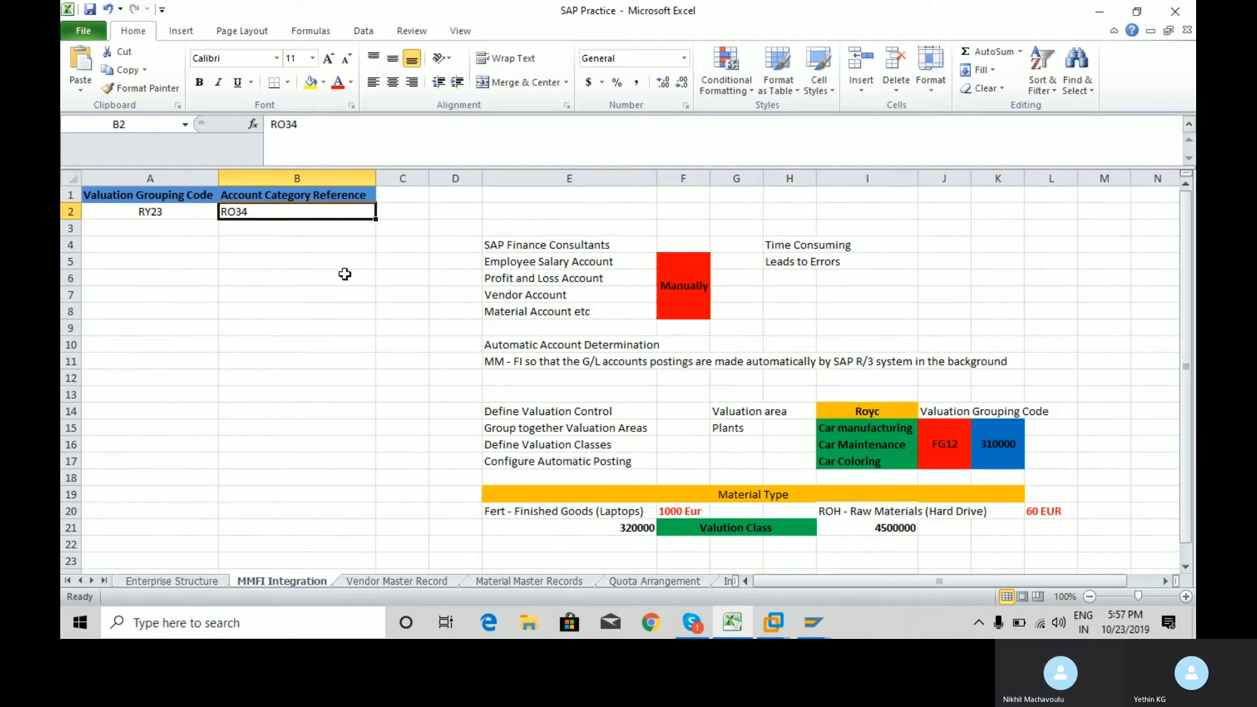
- Examine the Royc Group Of Companies block on the Enterprise Structure sheet and return to the MMFI Integration sheet
left_click(194, 581)
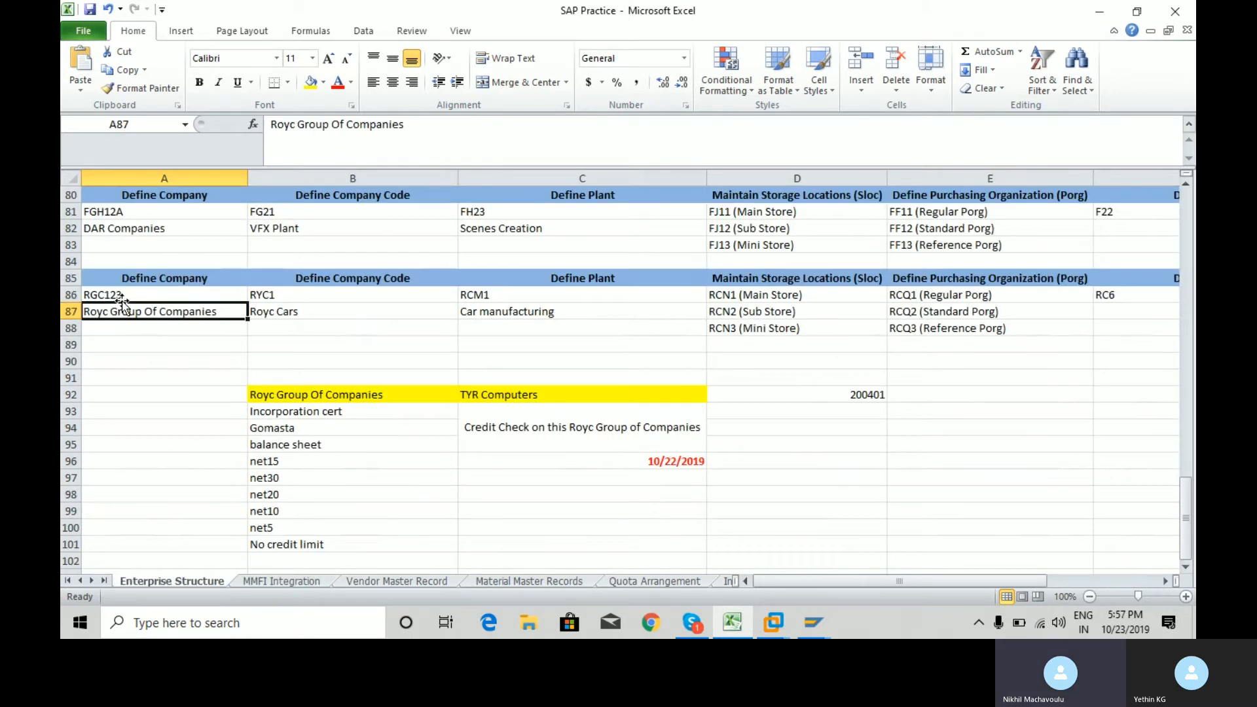
key("ctrl+Up")
key("ctrl+shift+Right")
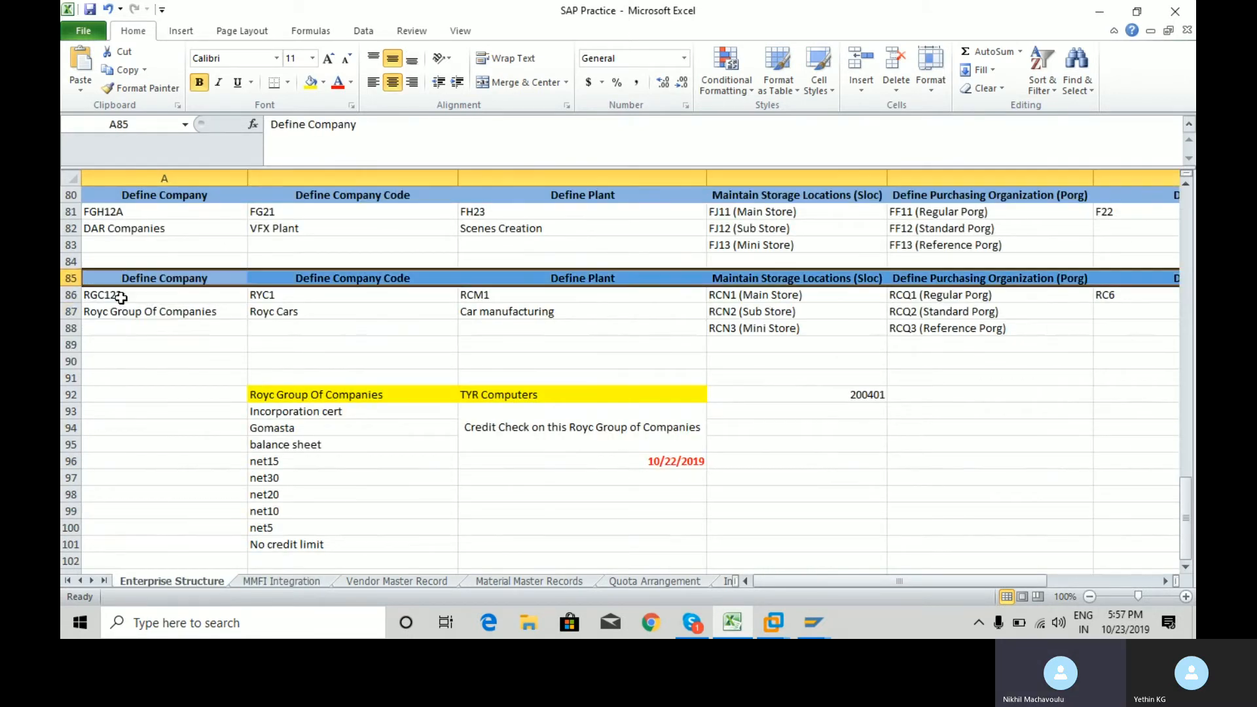
key("ctrl+shift+Down")
key("ctrl+shift+Down")
key("ctrl+shift+Up")
key("ctrl+shift+Up")
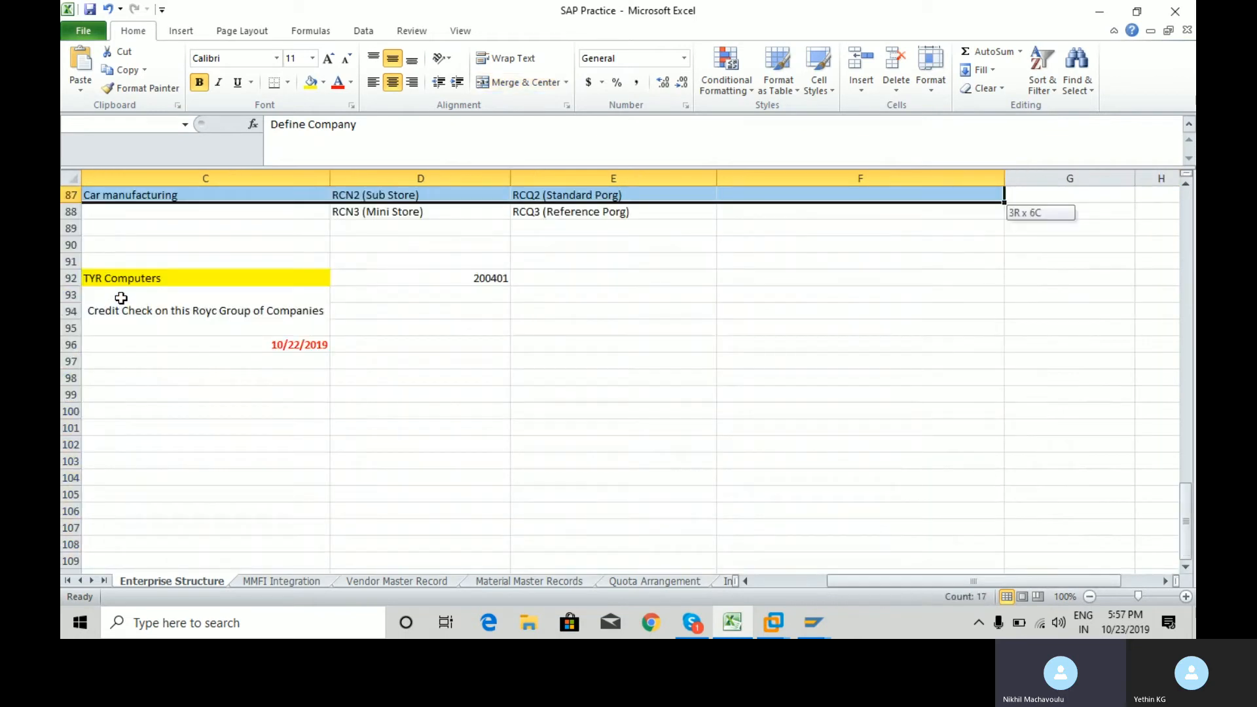
left_click(298, 583)
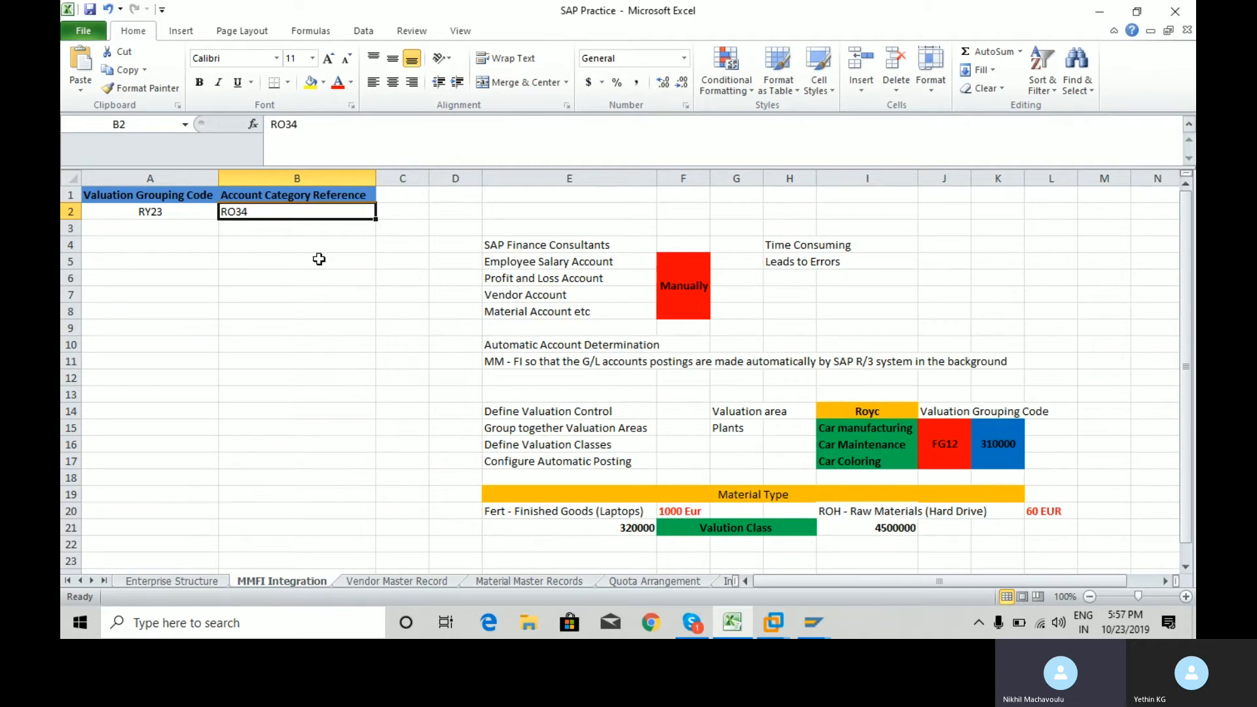
- Return to SAP, open OMSK in a new session, and try to view the Material type/account category reference assignment without displaying locked data
left_click(814, 622)
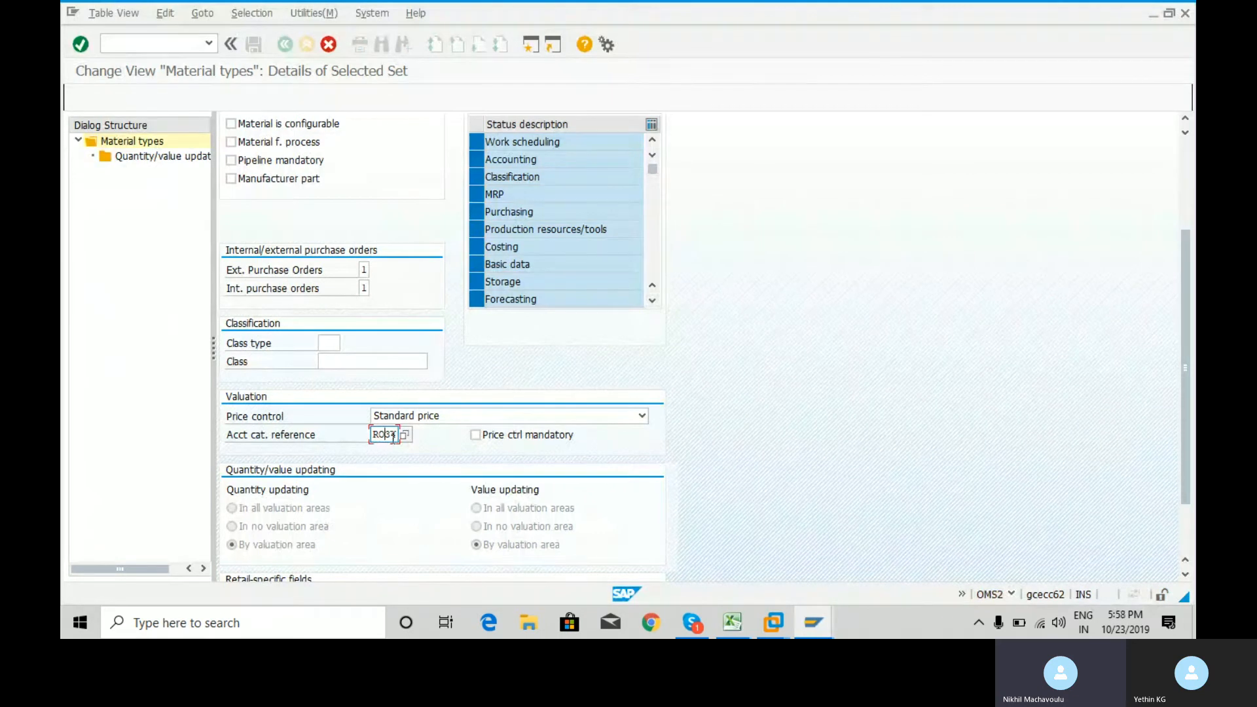
left_click(534, 44)
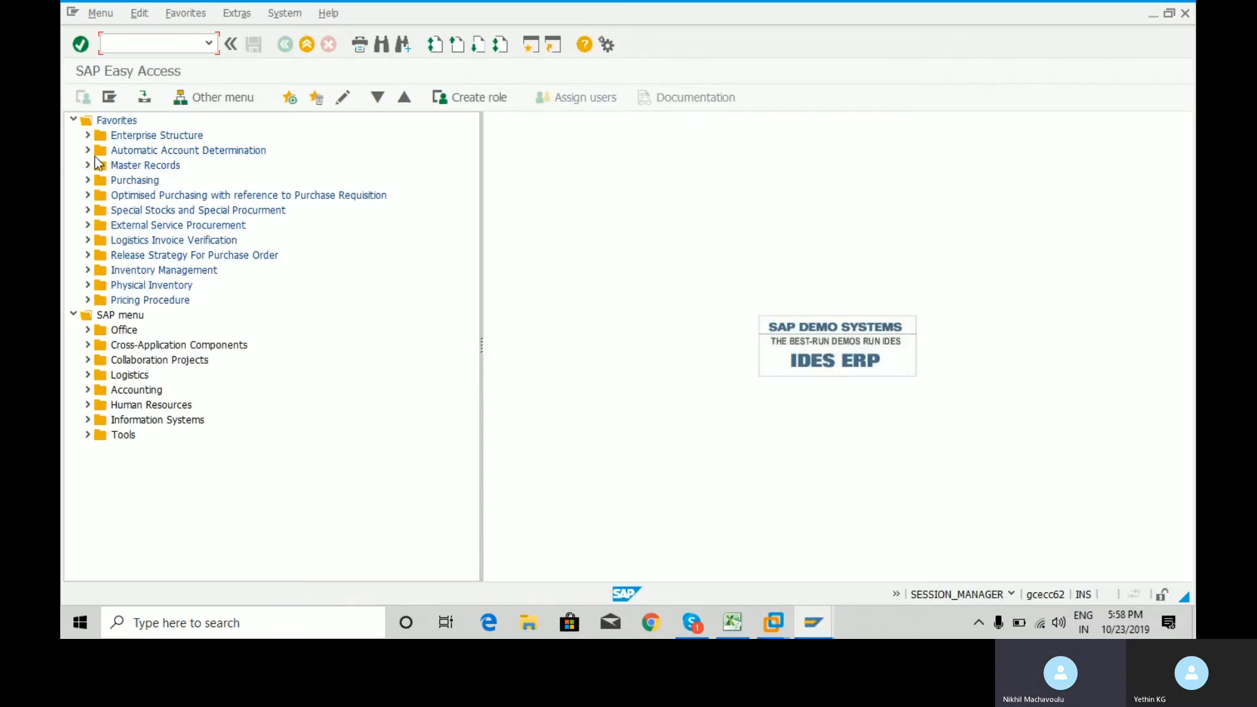
left_click(87, 150)
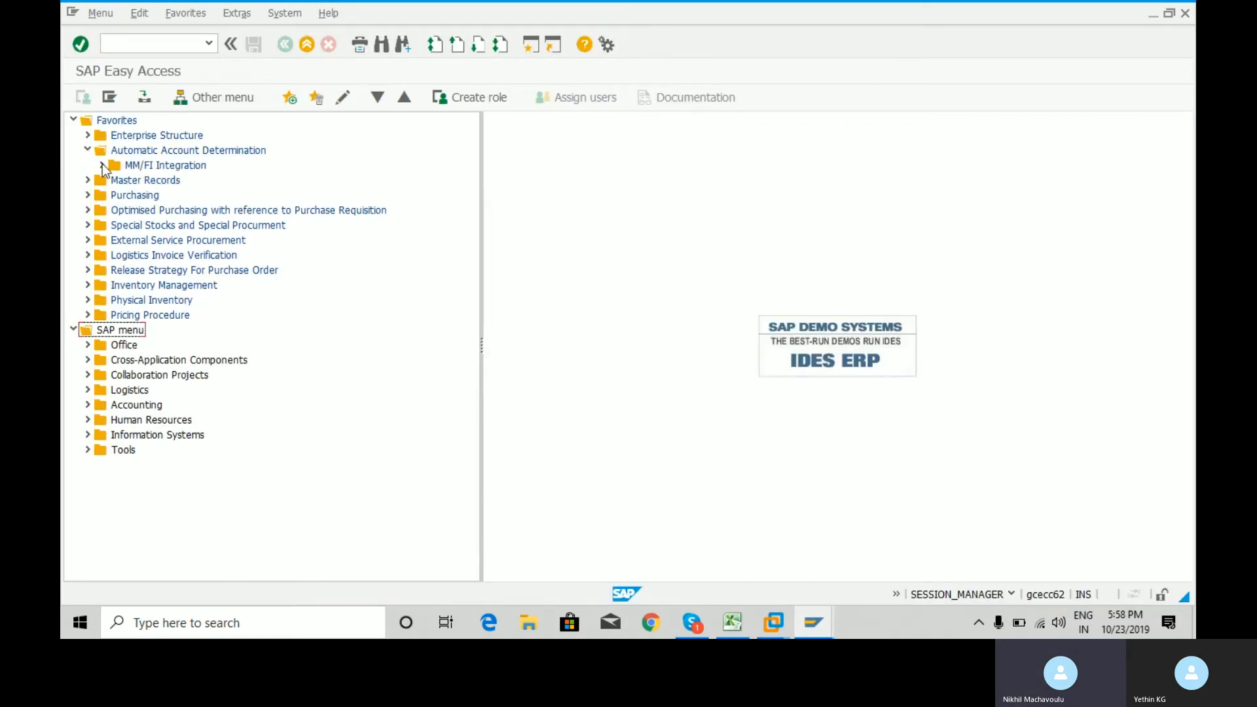
left_click(102, 165)
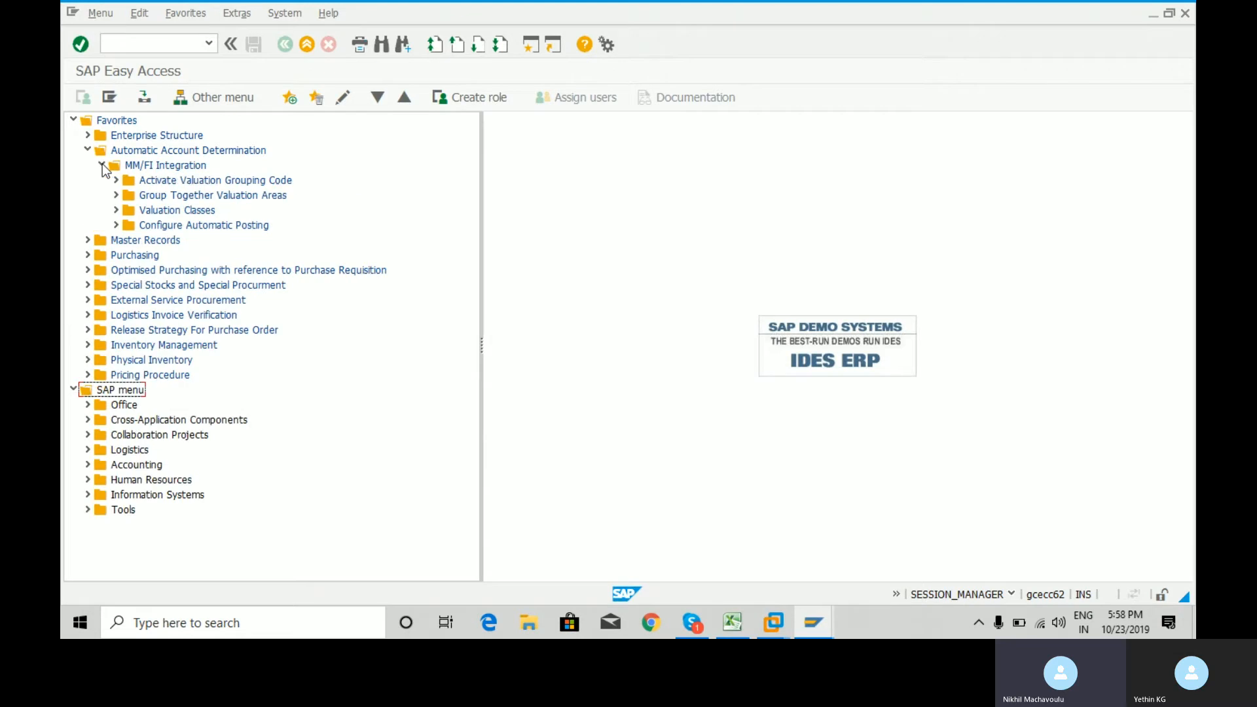
left_click(116, 210)
left_click(130, 225)
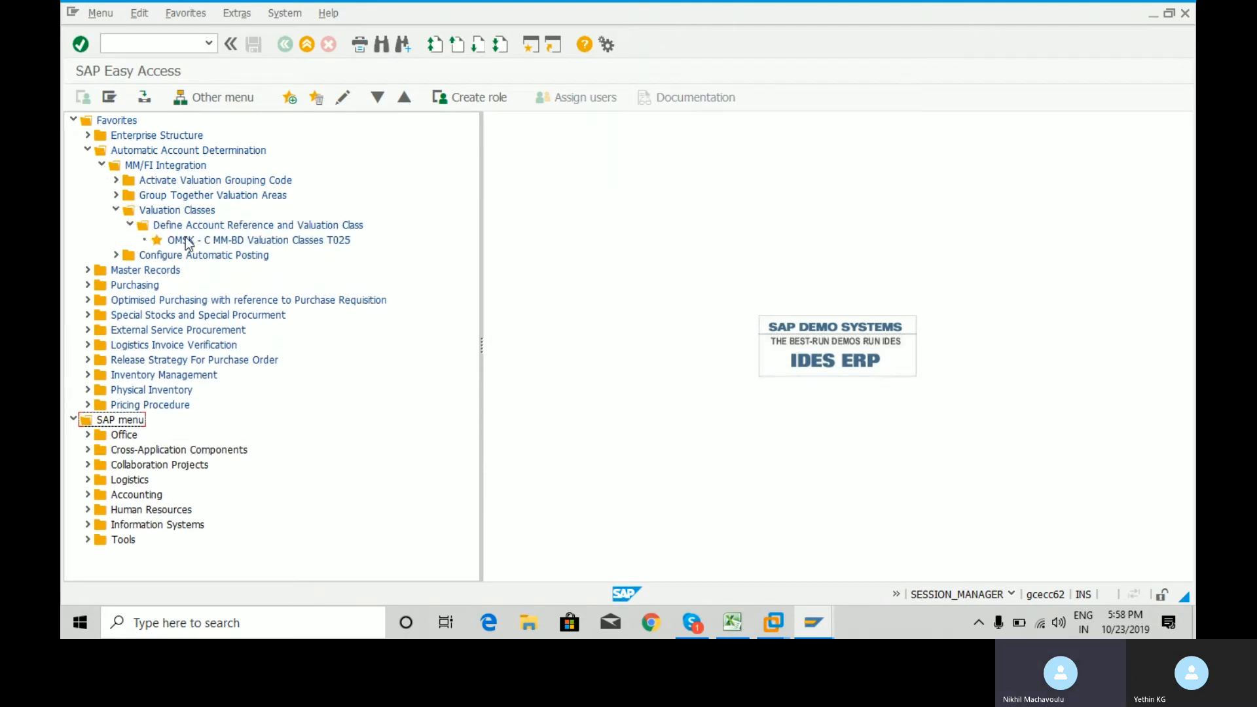
double_click(187, 241)
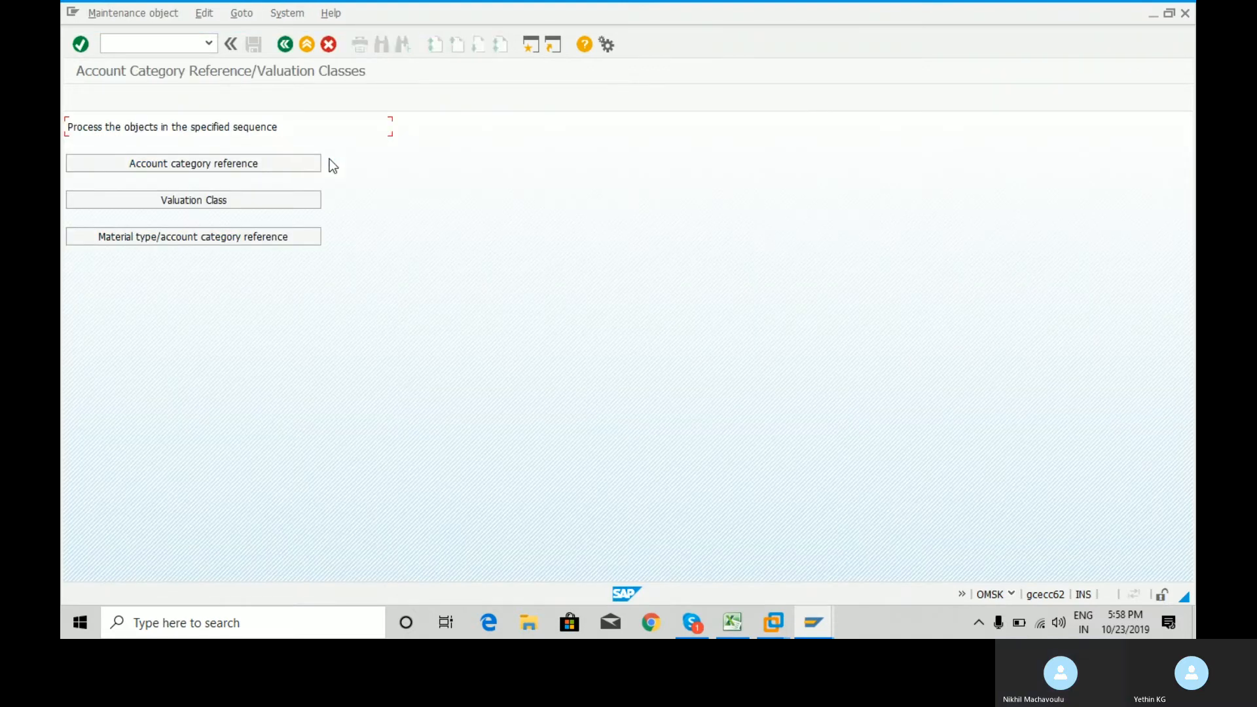
left_click(219, 236)
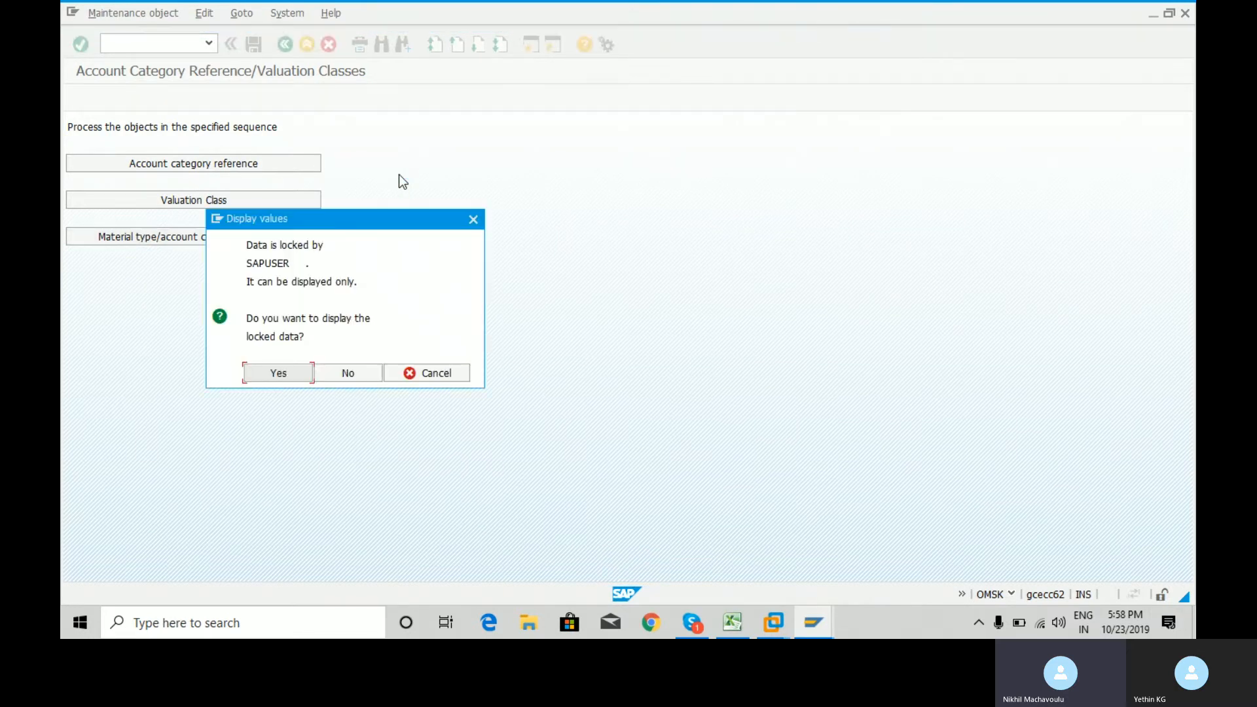
left_click(357, 372)
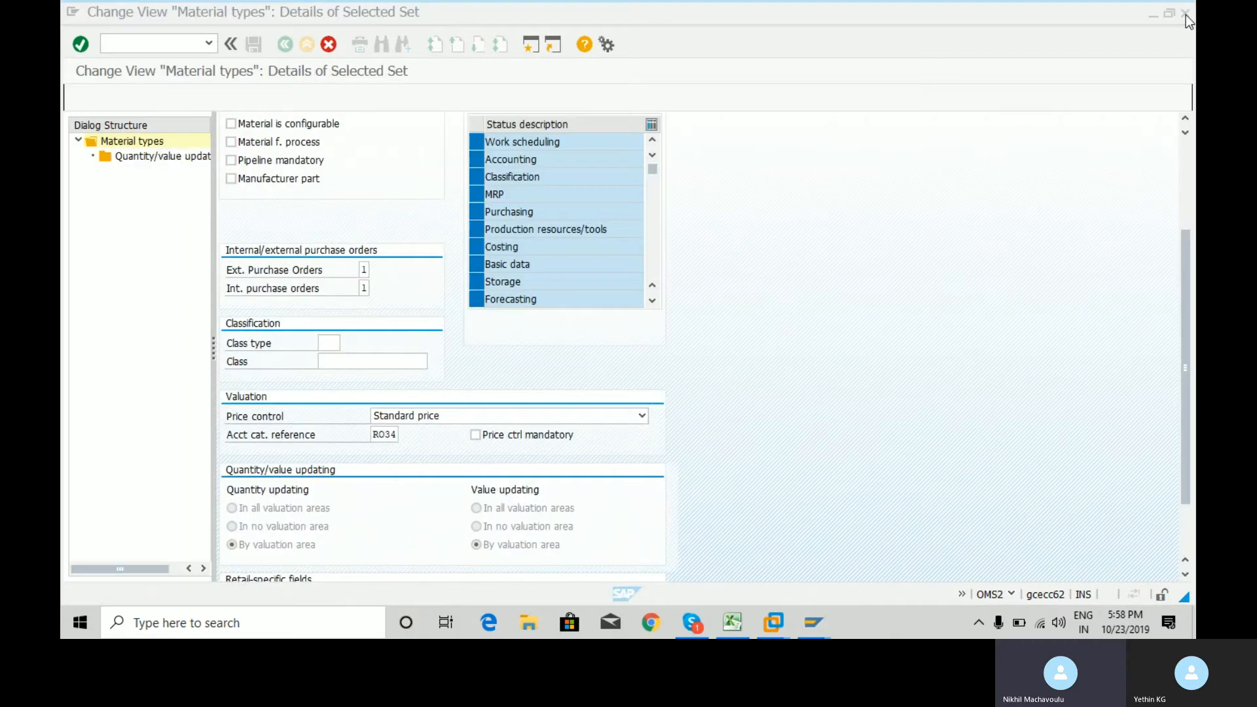
- Open OMSK from the valuation class favorites in the free SAP session and display the locked Material type/account category reference assignment
mouse_move(813, 622)
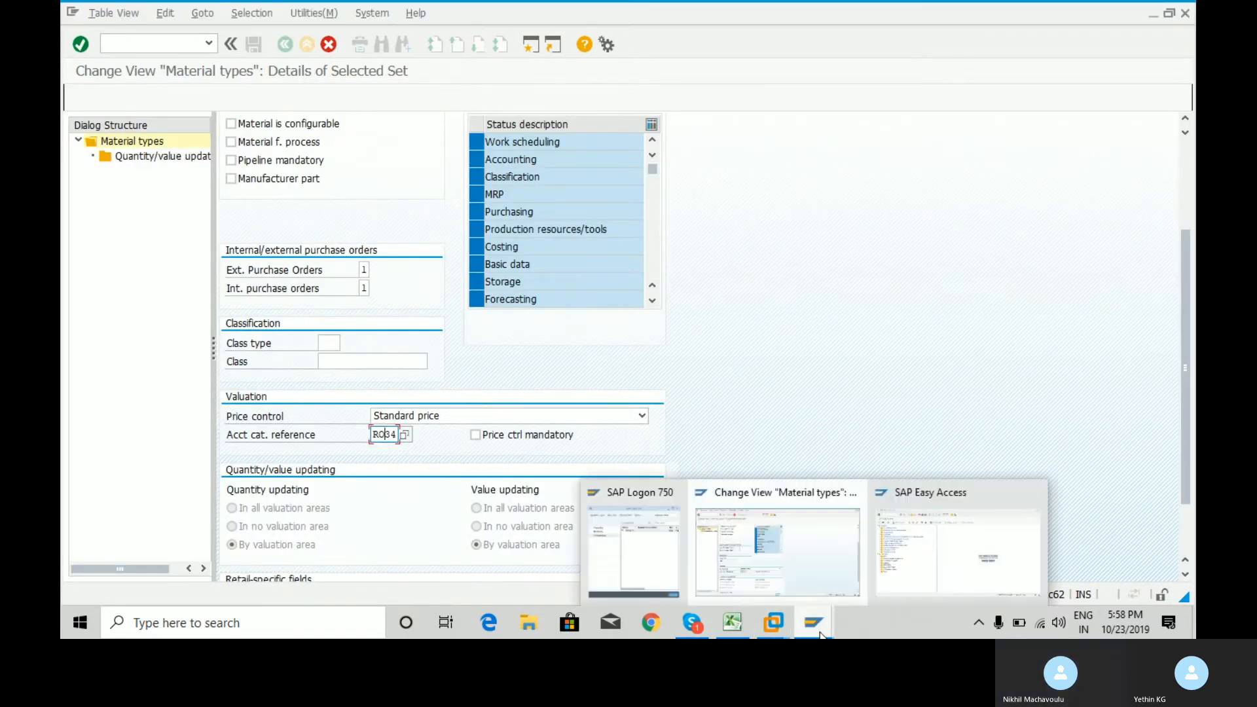
left_click(904, 574)
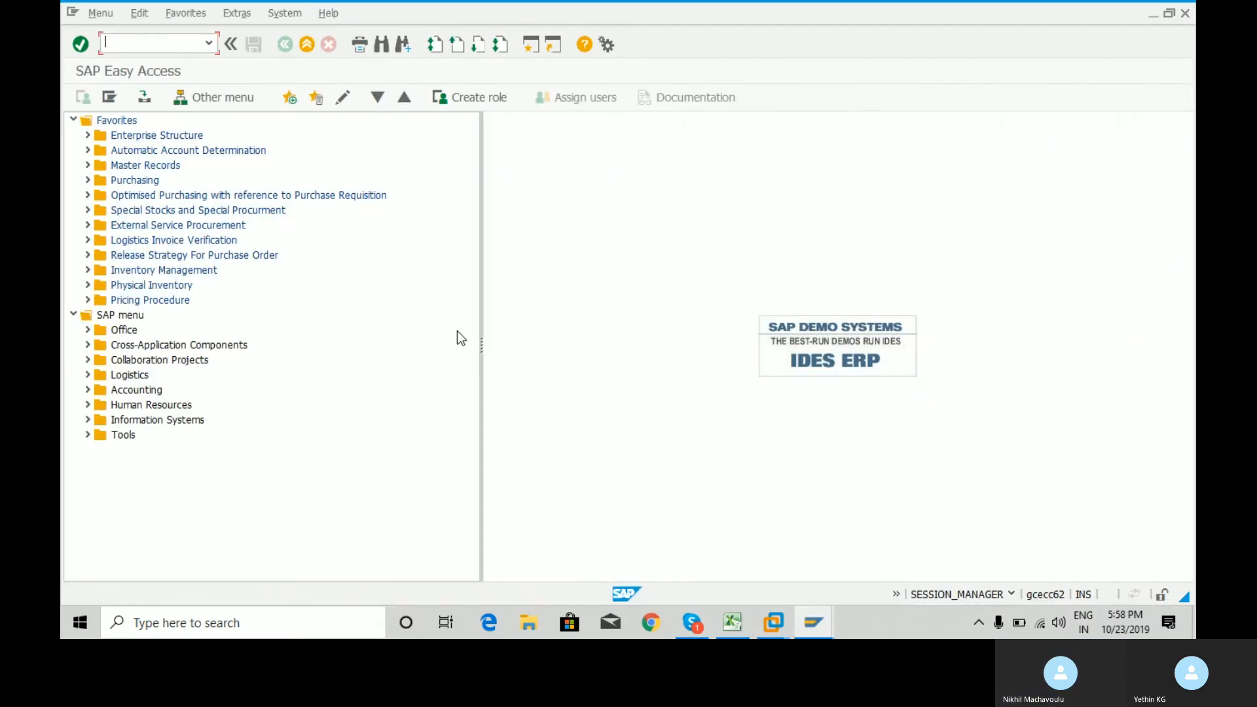
left_click(87, 150)
left_click(102, 165)
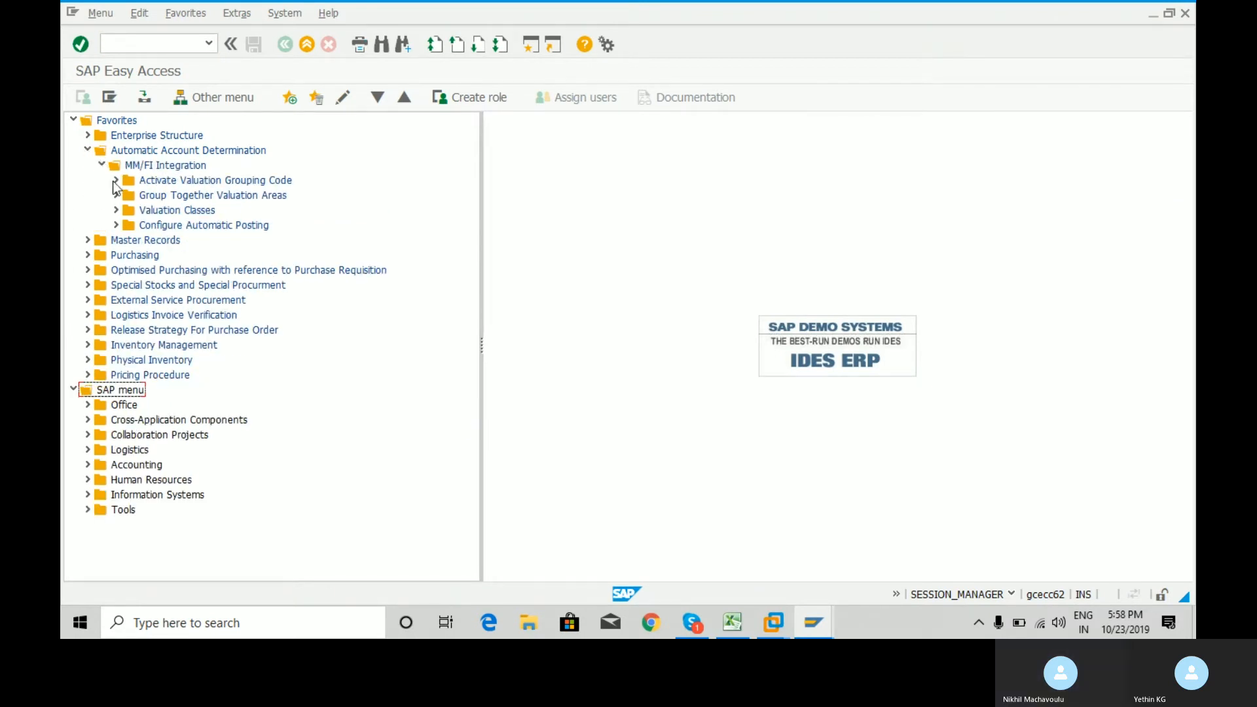
left_click(116, 209)
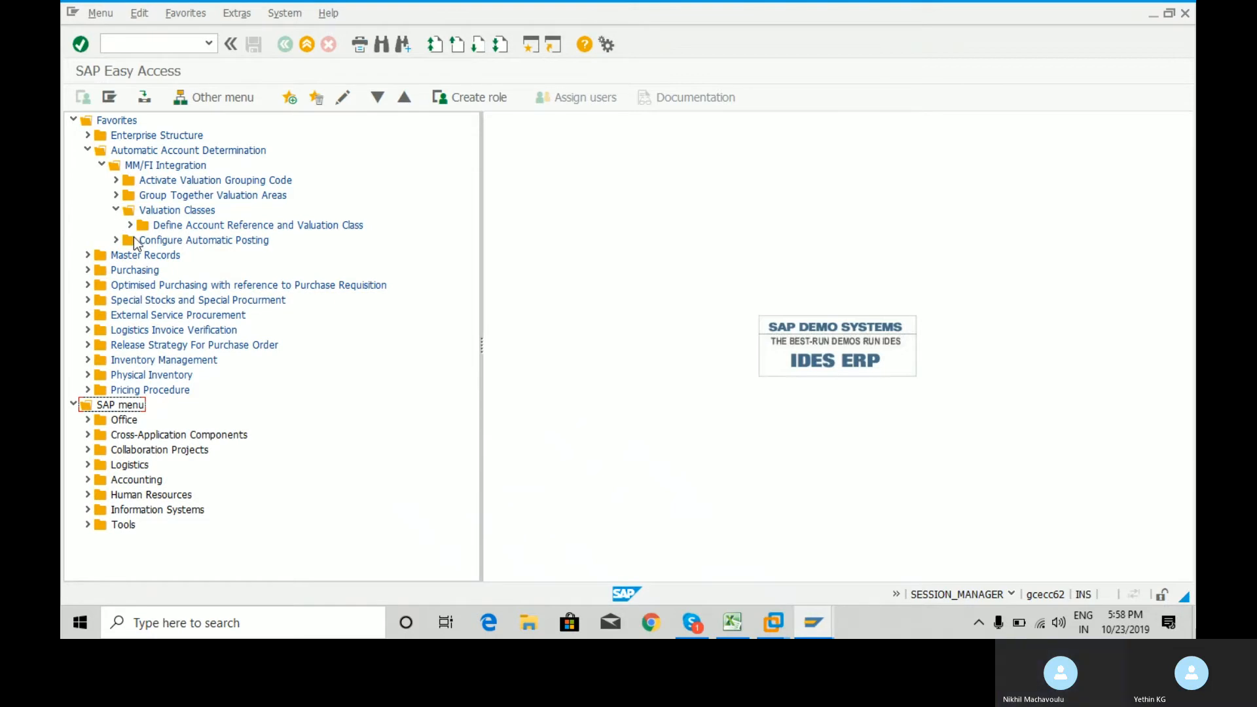
left_click(131, 226)
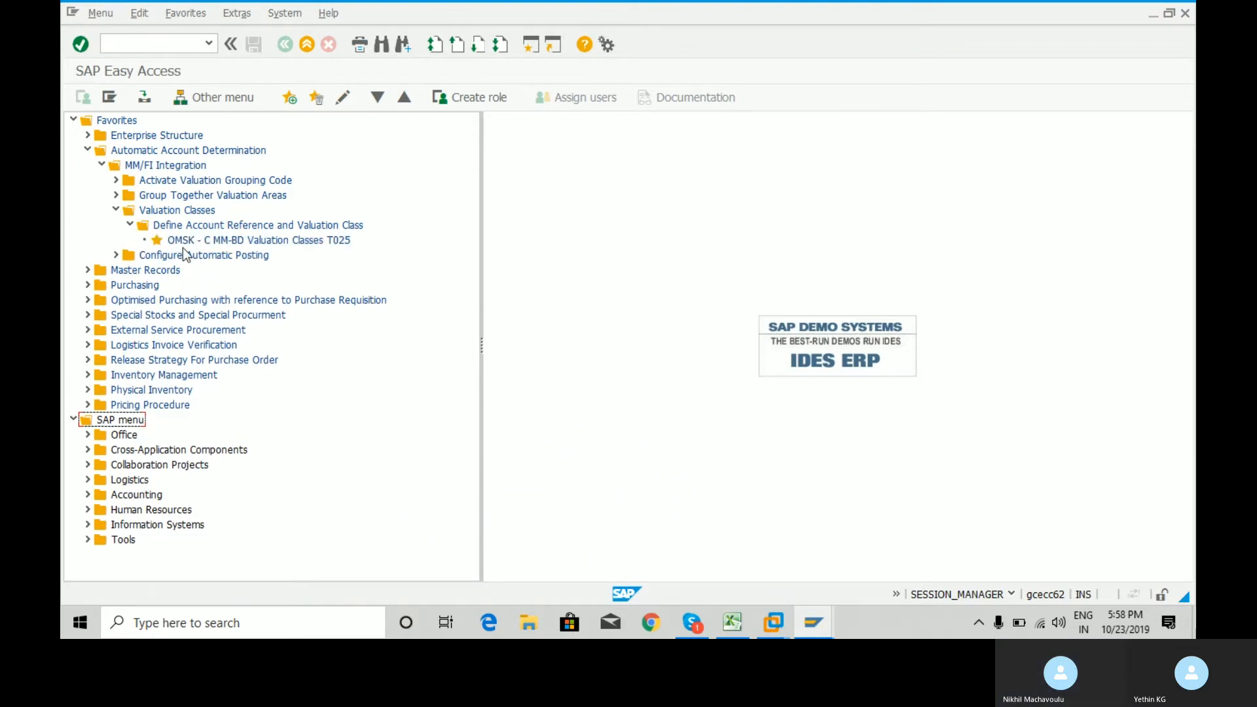
left_click(198, 241)
double_click(199, 241)
left_click(249, 242)
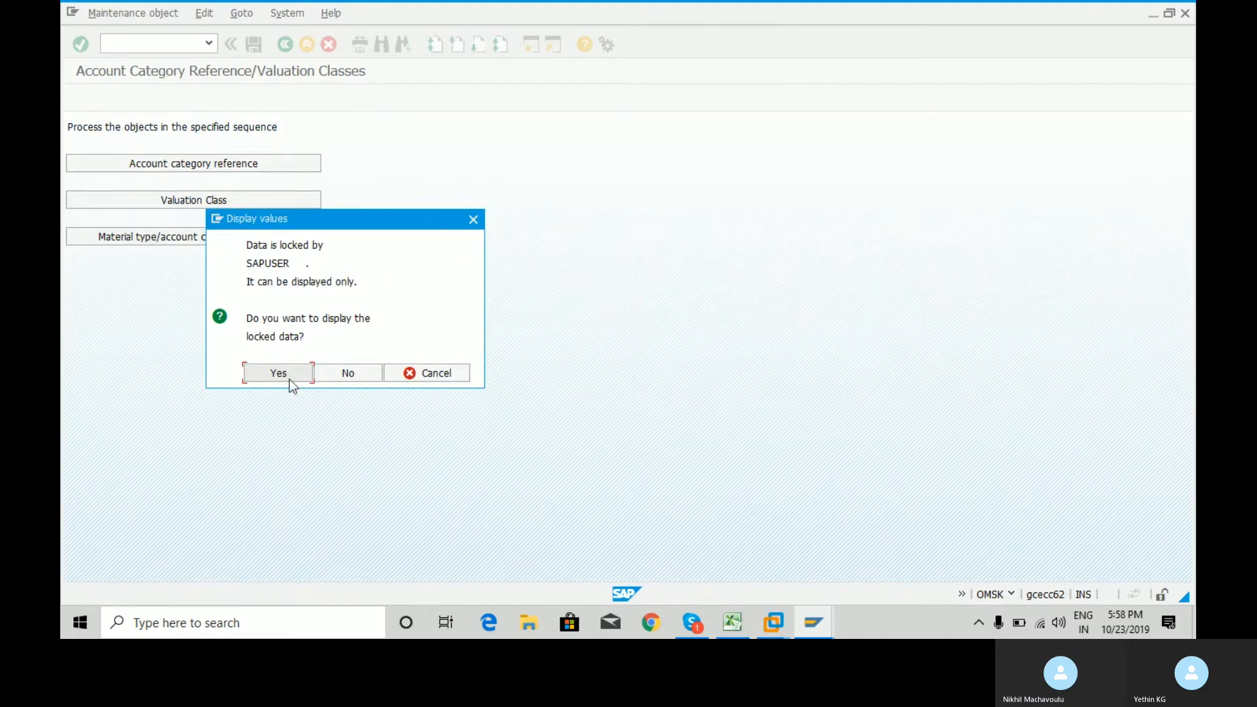
left_click(288, 377)
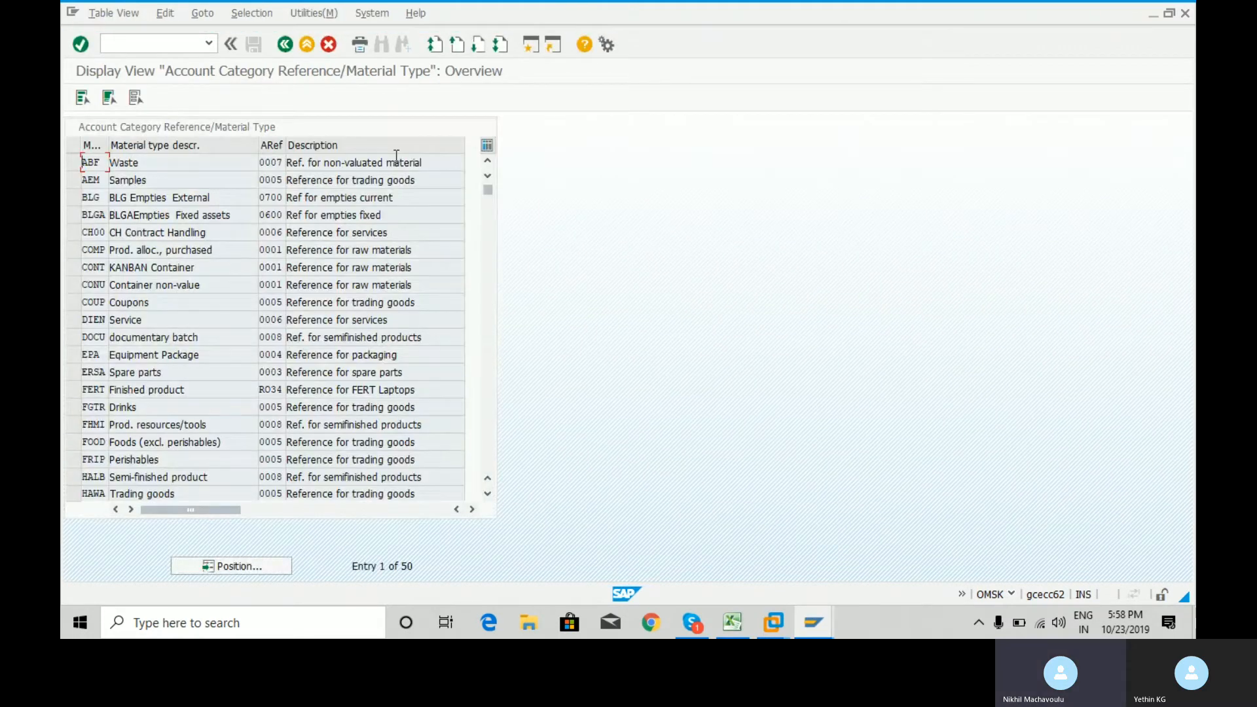
- Position the assignment list at material type FERT and check its account category reference
left_click(260, 567)
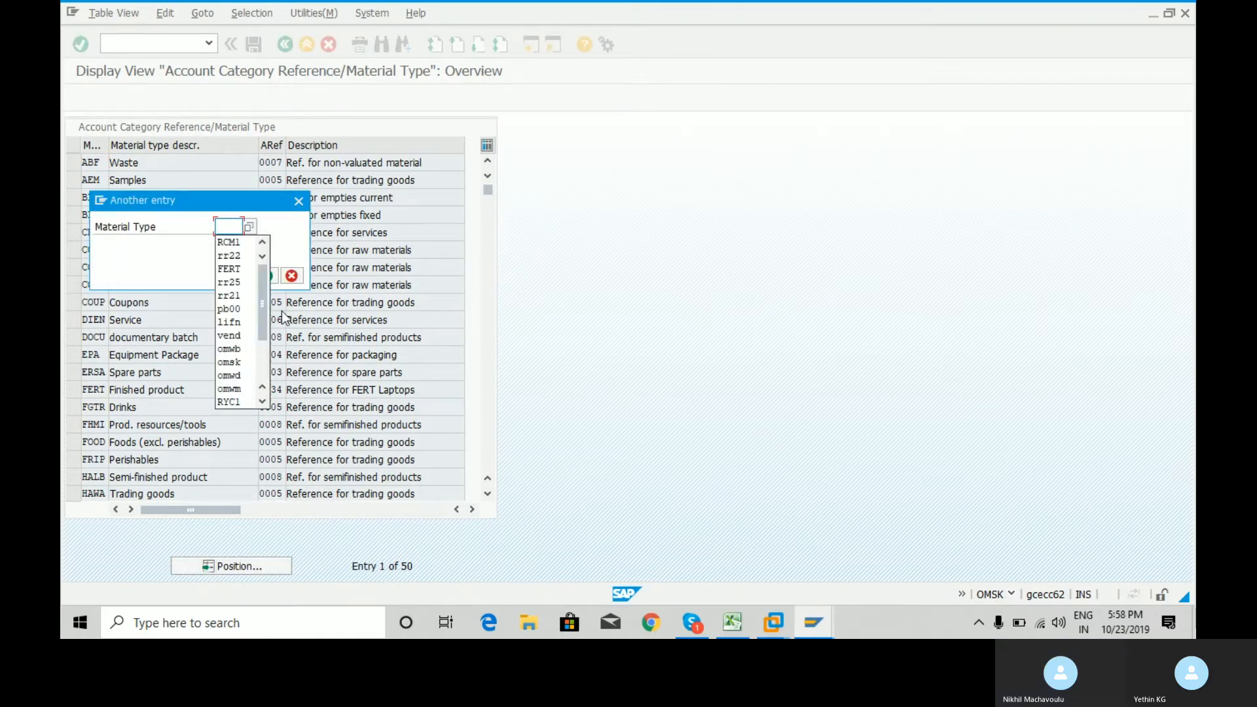
key("Down")
key("Down")
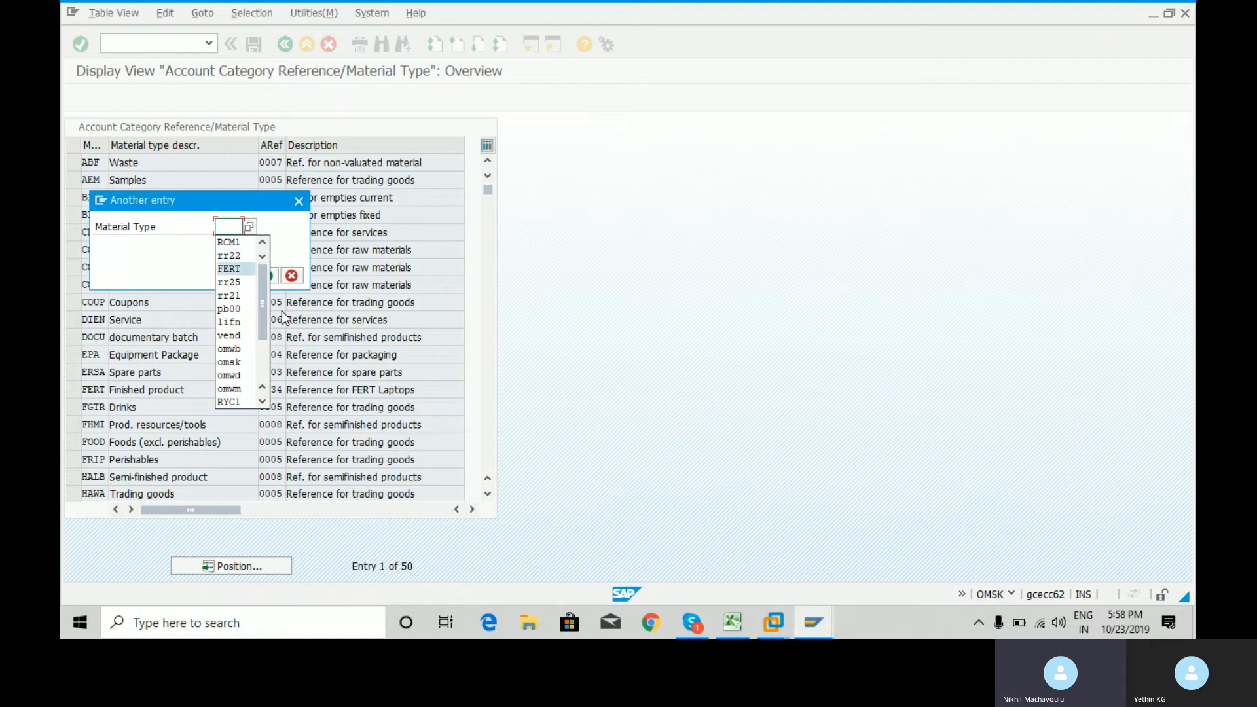
key("Return")
key("Return")
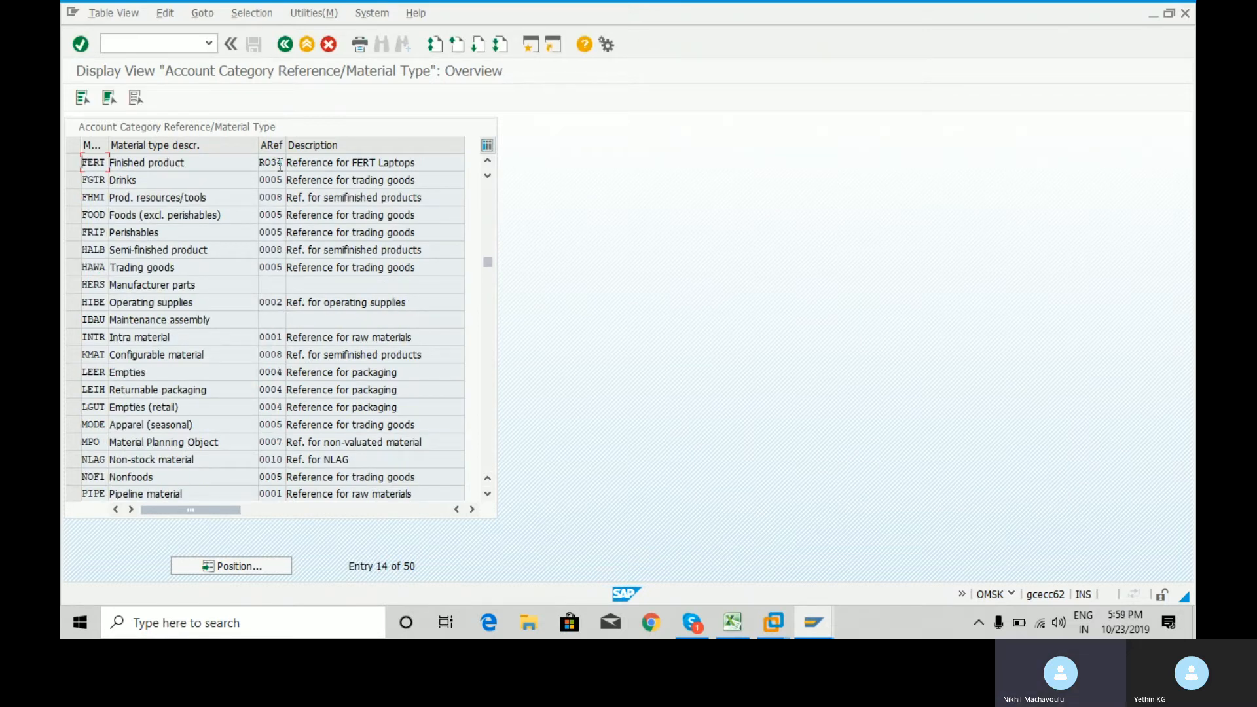
left_click_drag(282, 164, 262, 163)
- Compare the reference on the workbook's MMFI Integration sheet with the account category reference in the OMS2 material type details
left_click(733, 624)
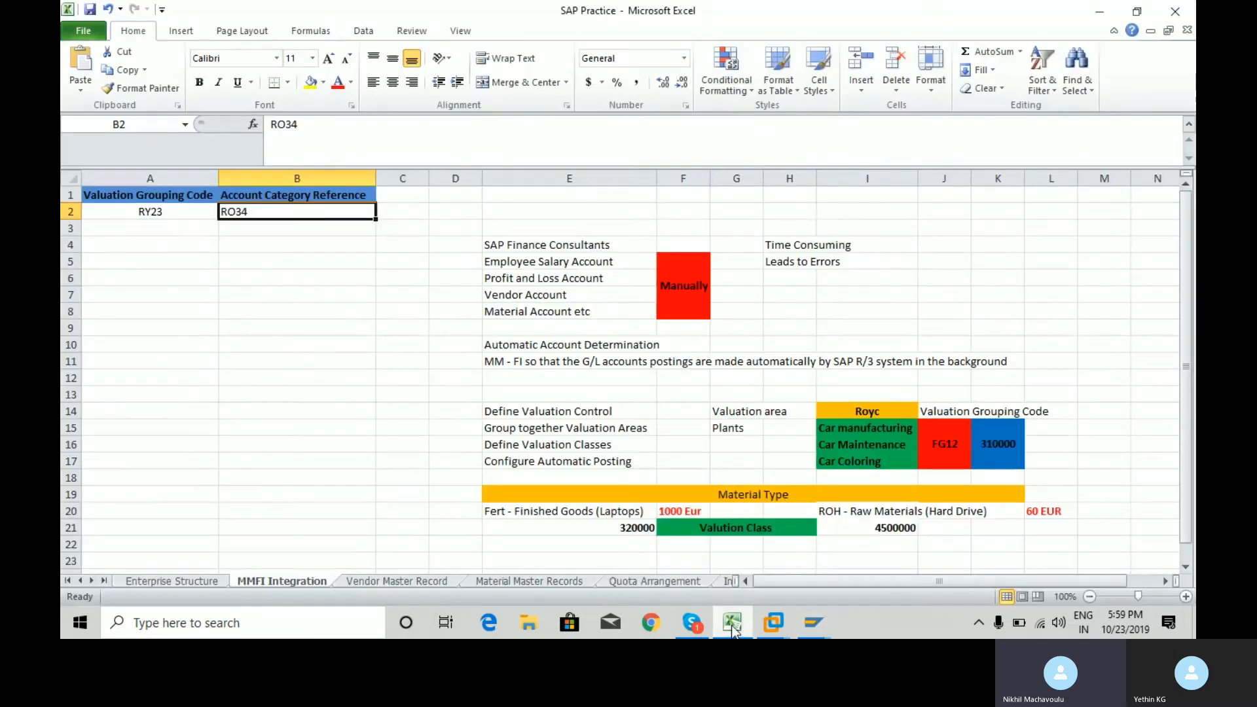
left_click(813, 626)
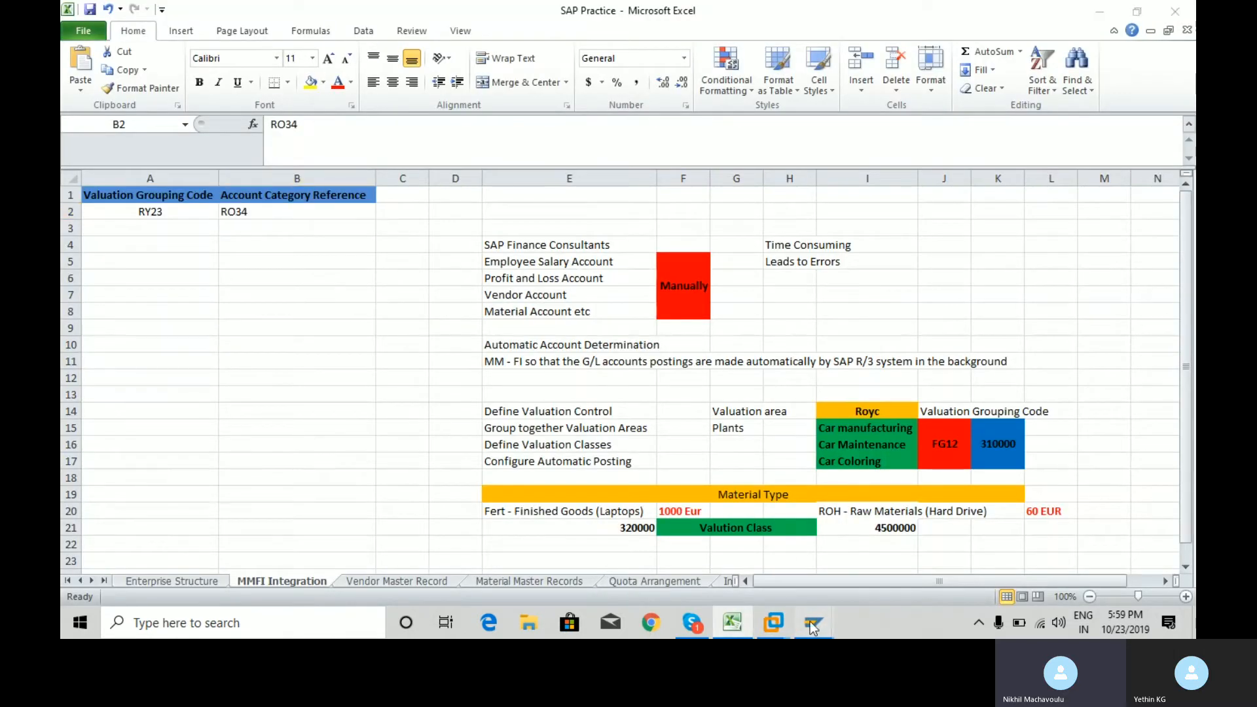
left_click(774, 568)
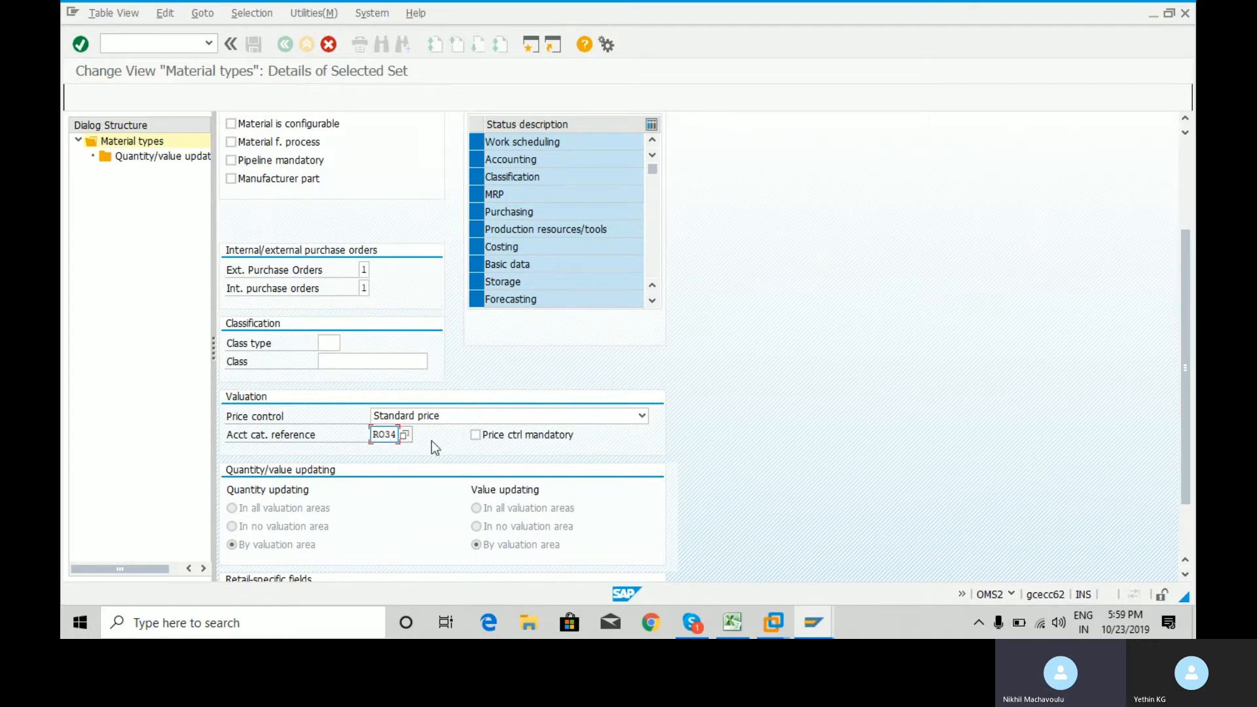
left_click(728, 625)
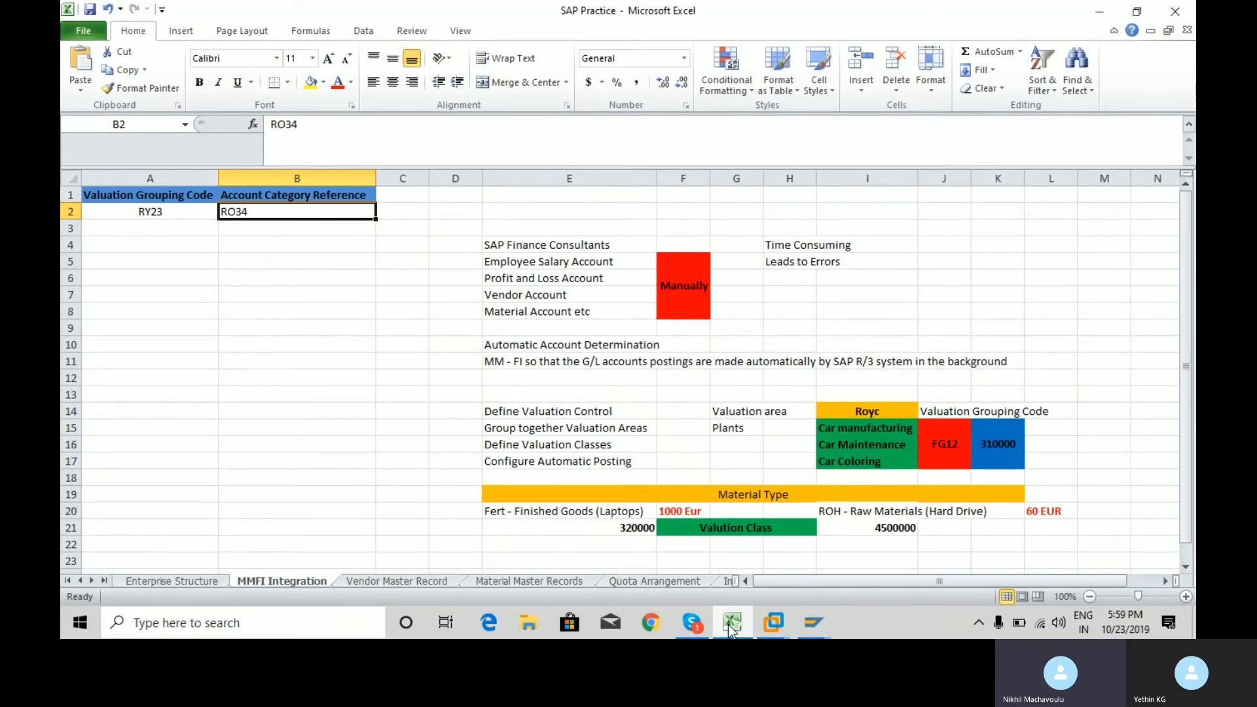
left_click(728, 624)
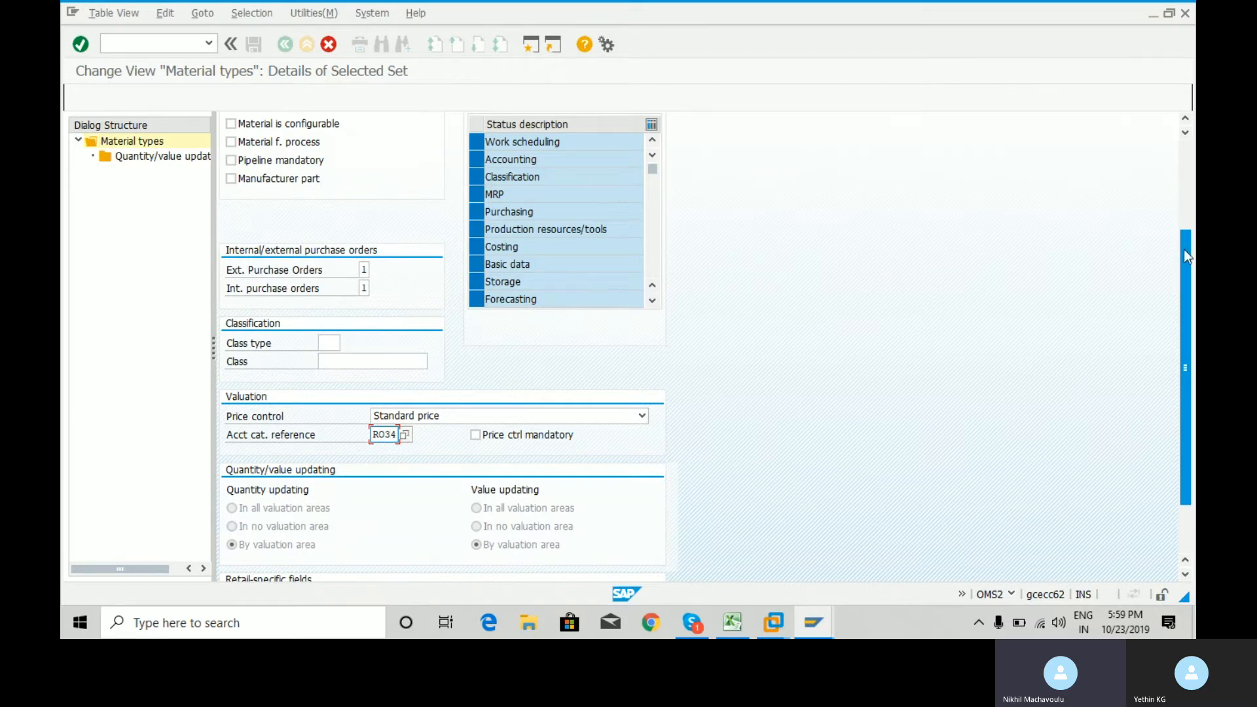
- Review the new material type's settings and choose account category reference RO34, Reference for FERT Laptops, in its valuation data
left_click_drag(1184, 249, 1190, 98)
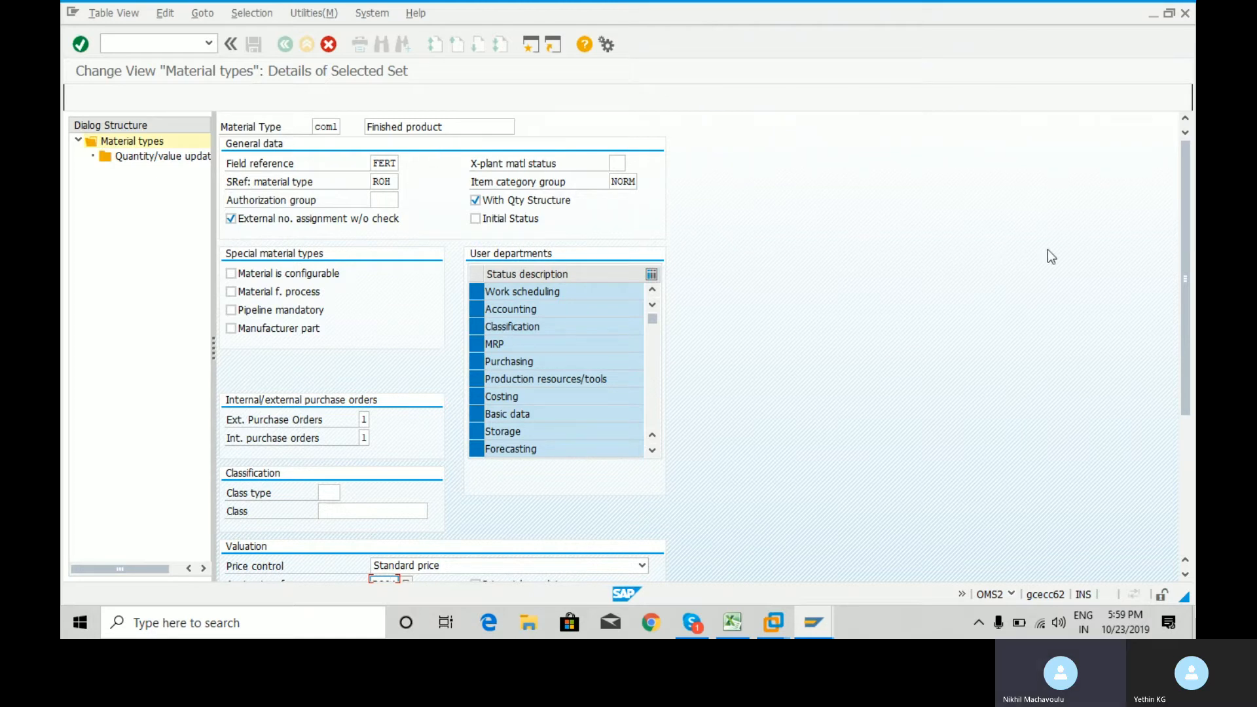
left_click_drag(1185, 179, 1185, 313)
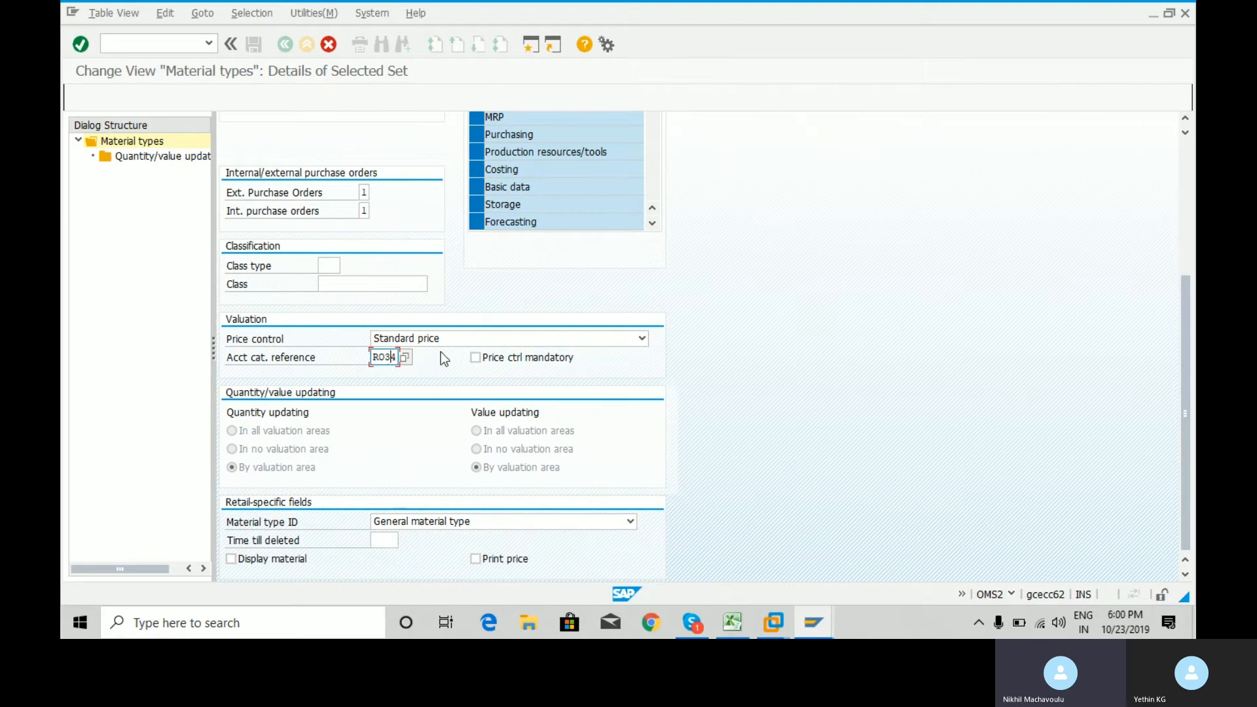
left_click(407, 358)
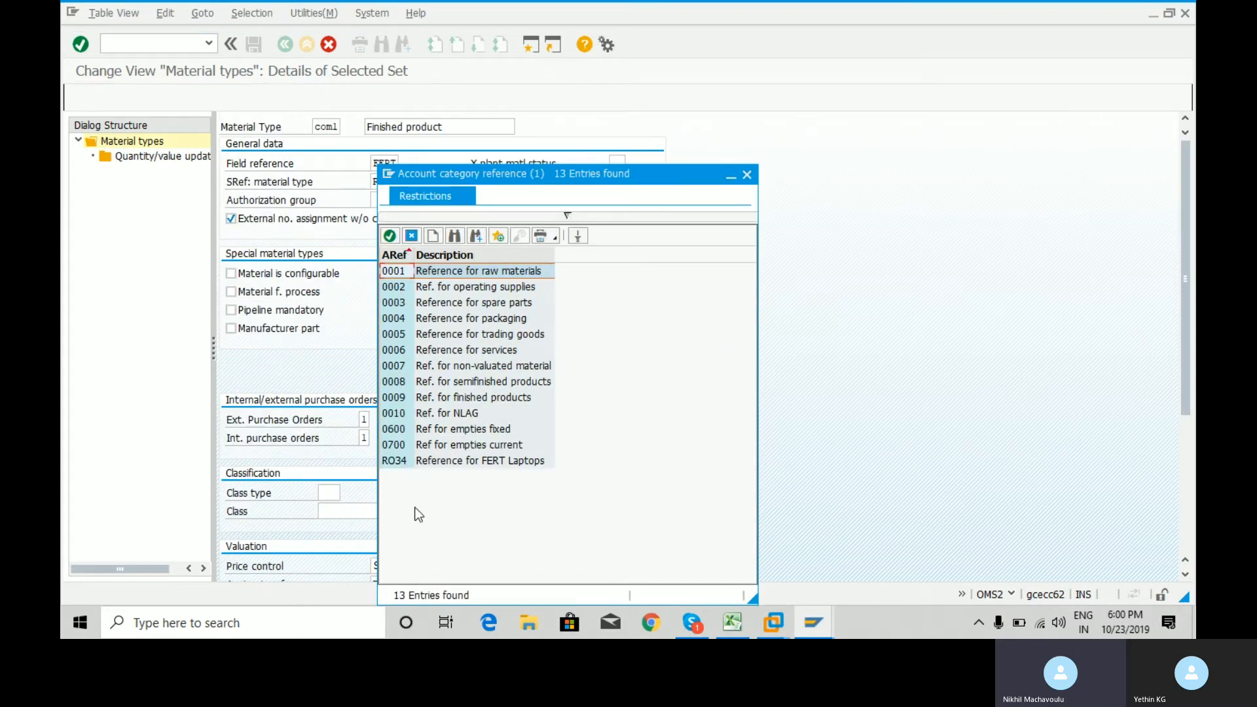
double_click(396, 461)
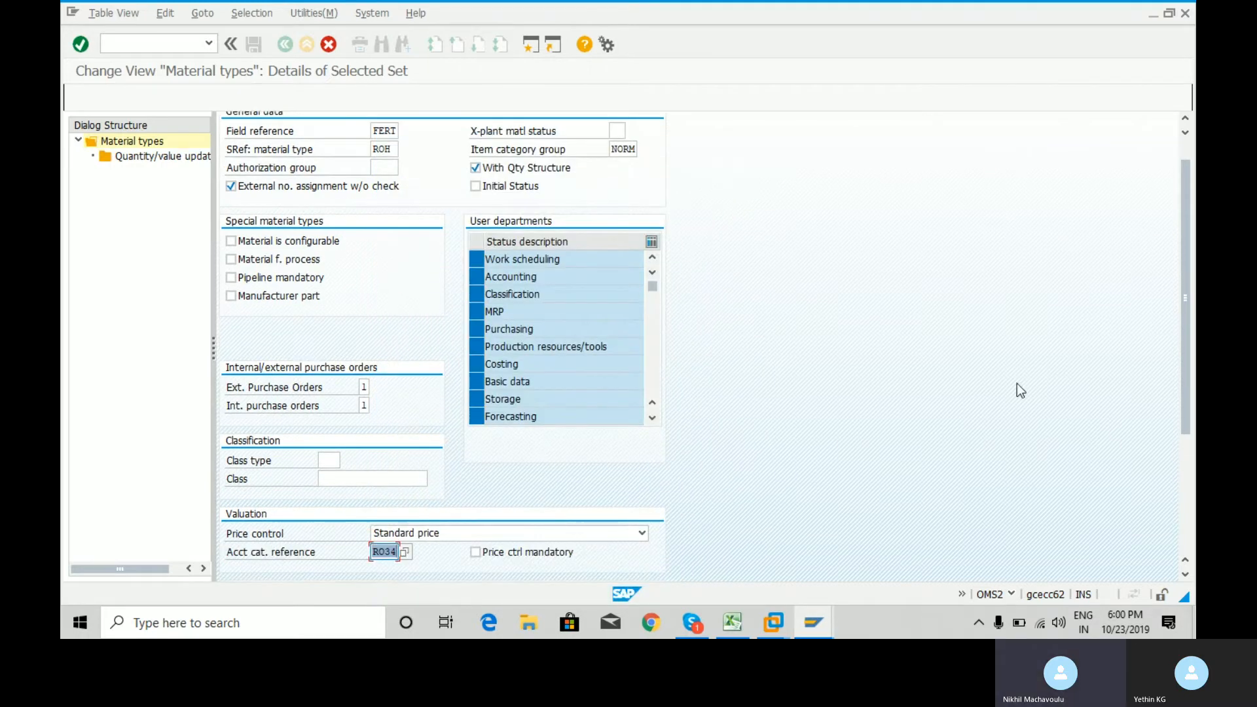
left_click_drag(1186, 253, 1194, 396)
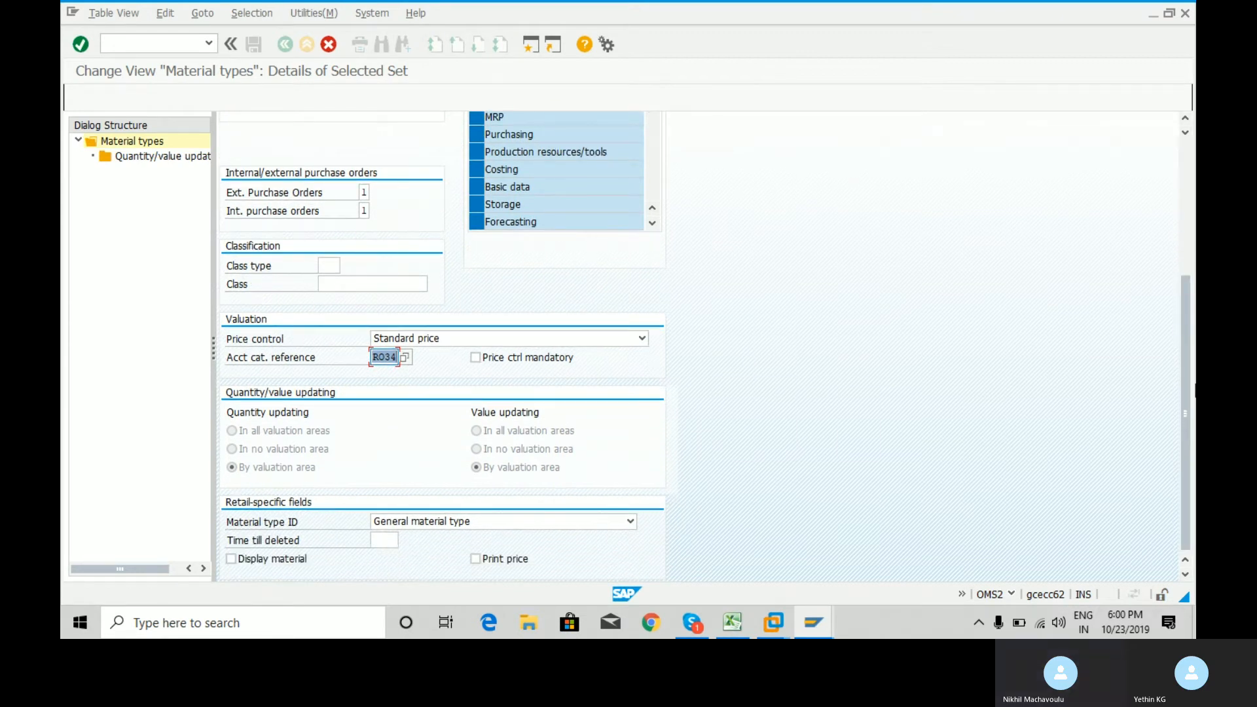
left_click_drag(1181, 405, 1190, 236)
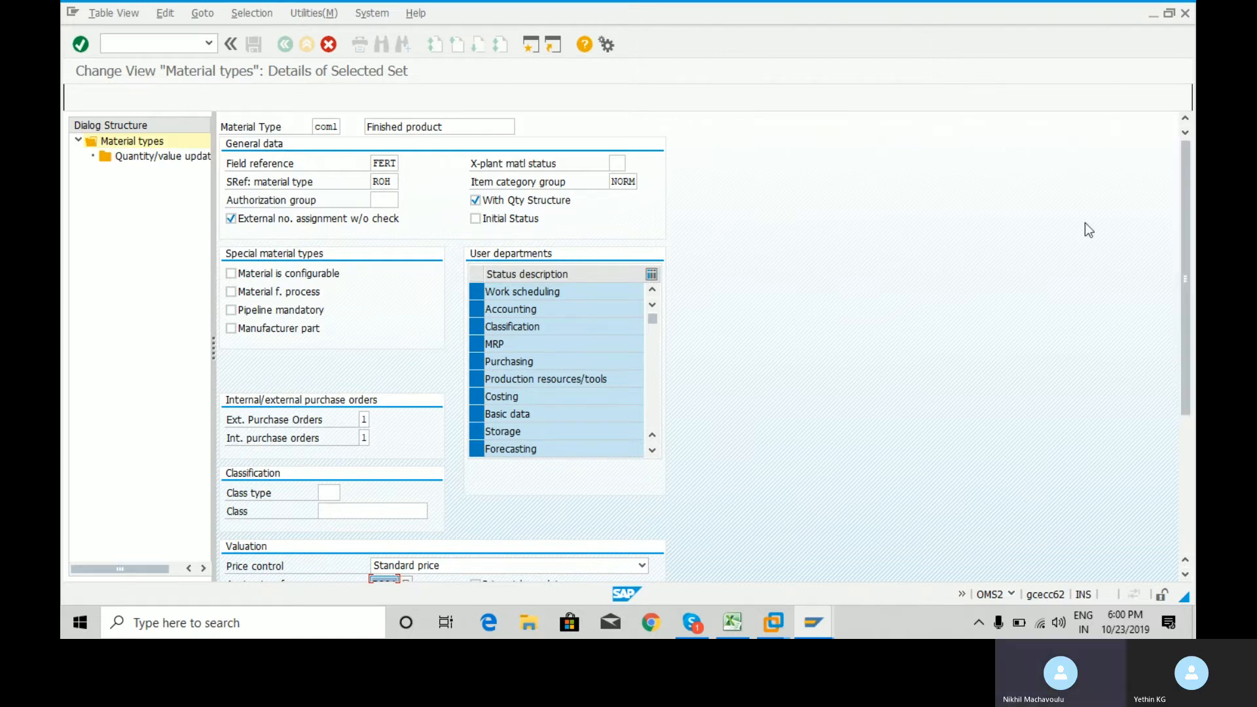
- Confirm the COM1 copy with its dependent entries and save it to the Roy Group Of Industries customizing request
key("Return")
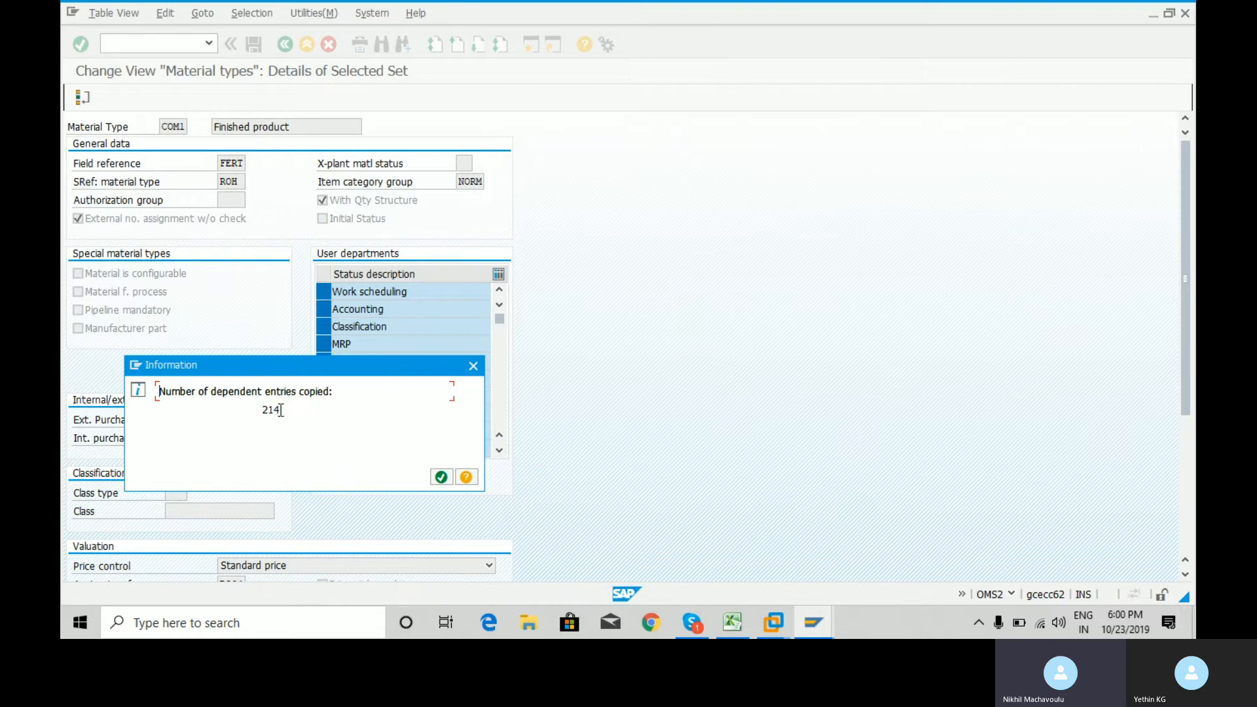
left_click(441, 476)
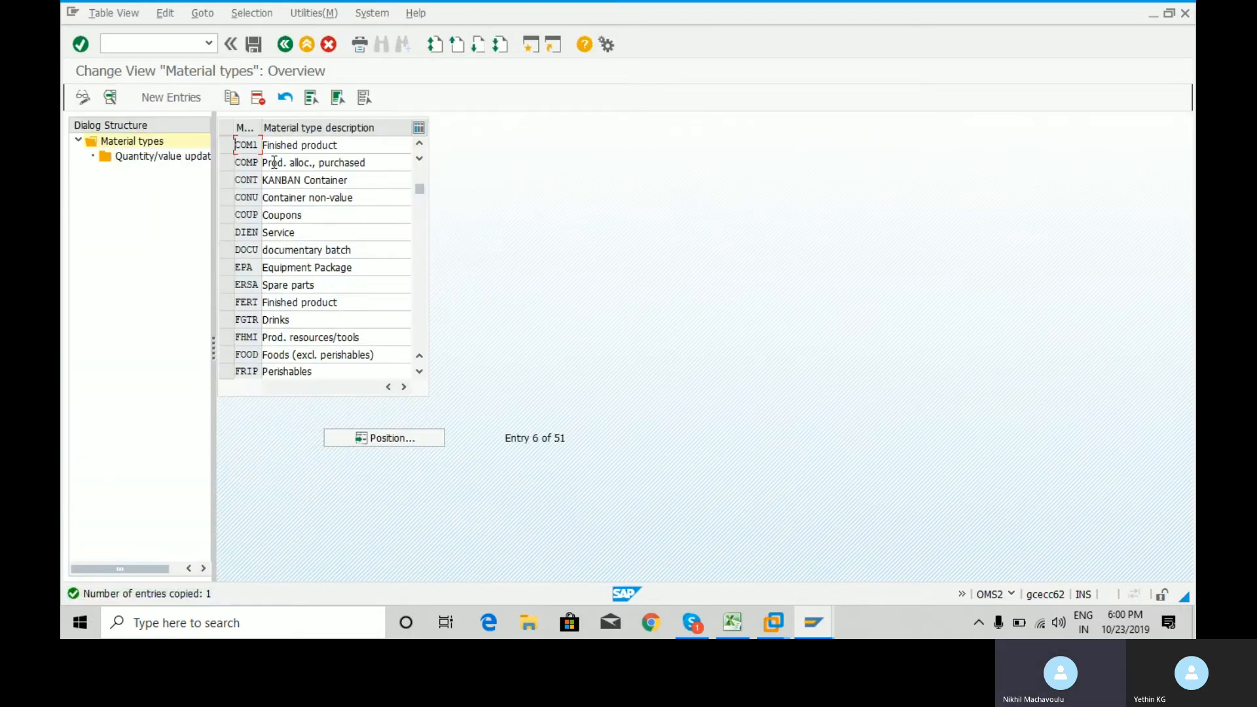
left_click(250, 50)
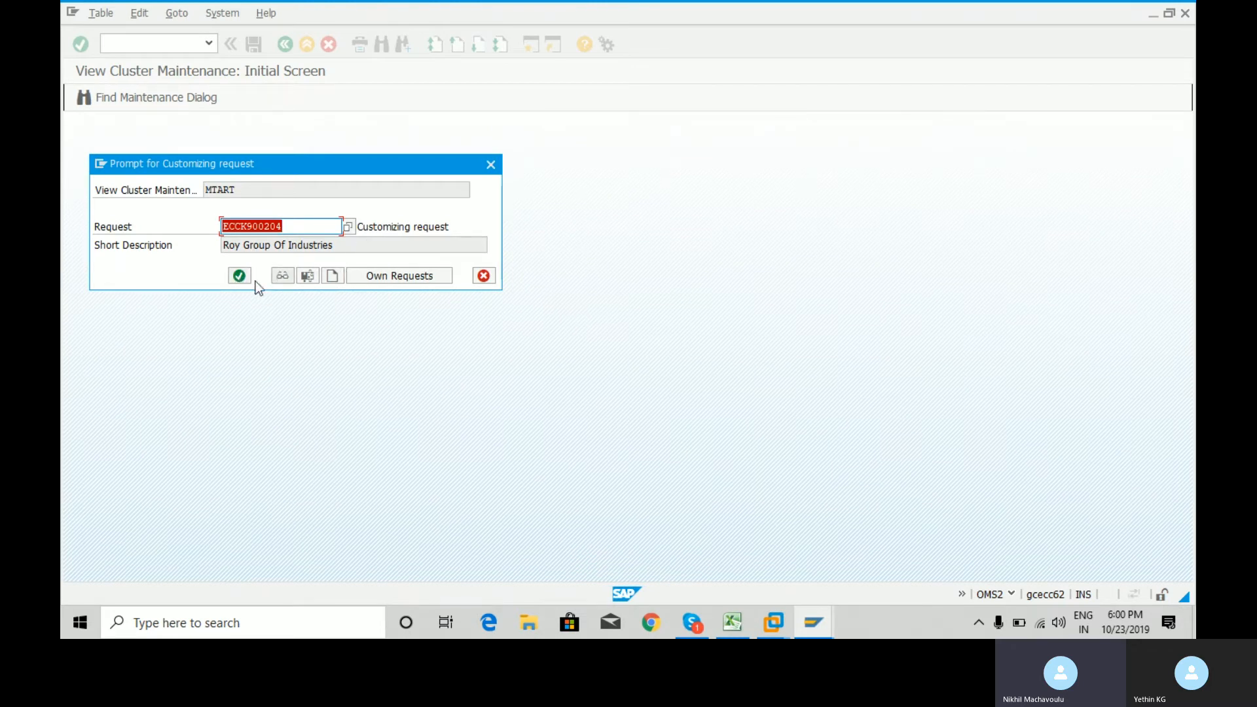
left_click(242, 278)
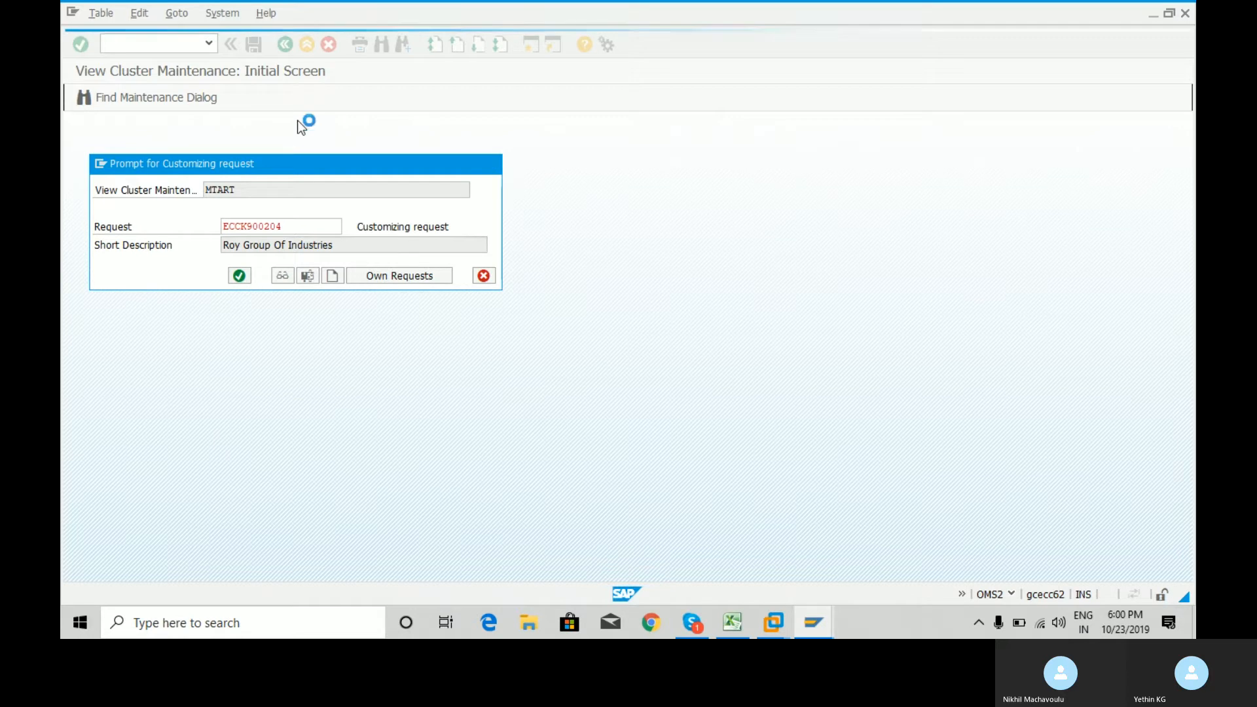
- Switch to Excel's Enterprise Structure sheet, check the Skype call window, and clear it from the screen
left_click(734, 628)
left_click(199, 580)
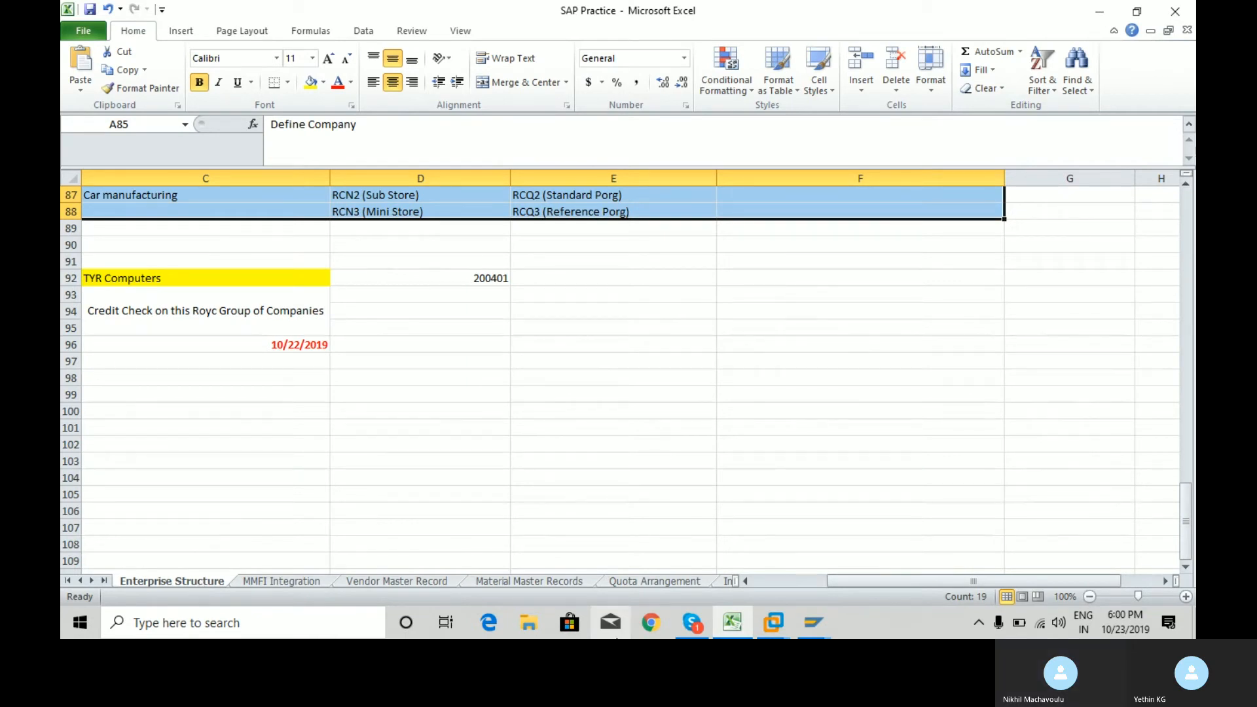
mouse_move(692, 623)
left_click(686, 581)
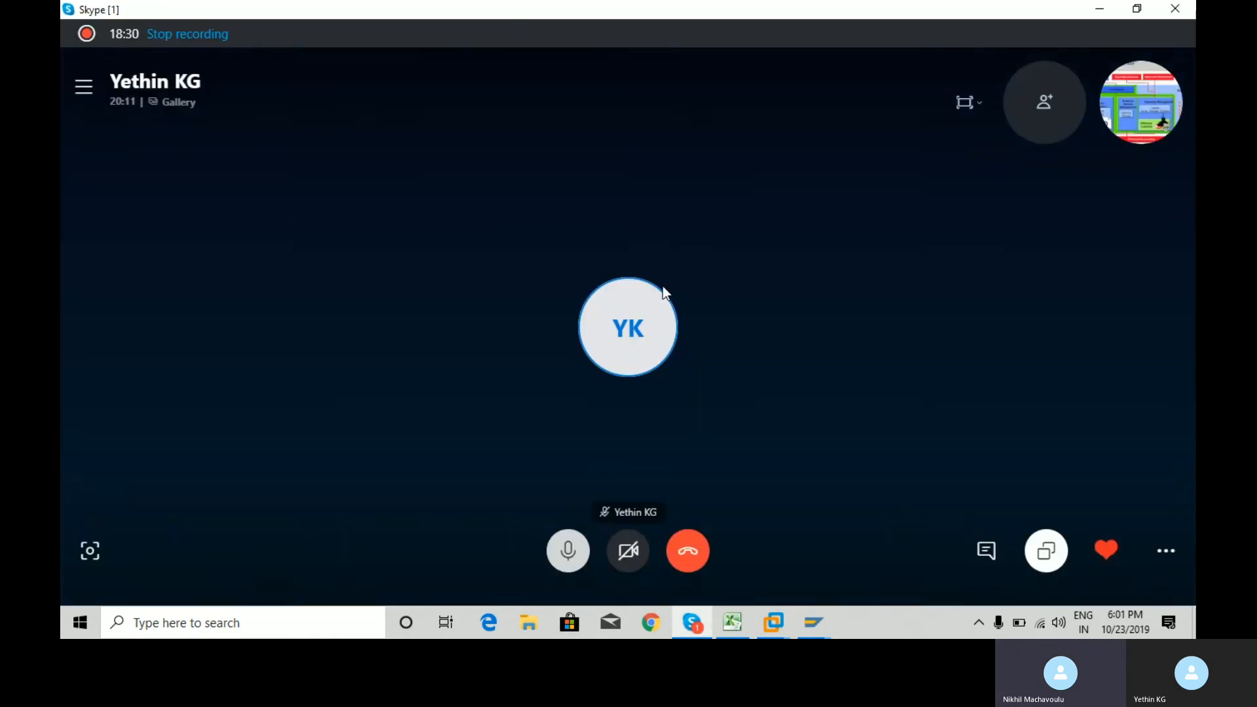
left_click(1098, 11)
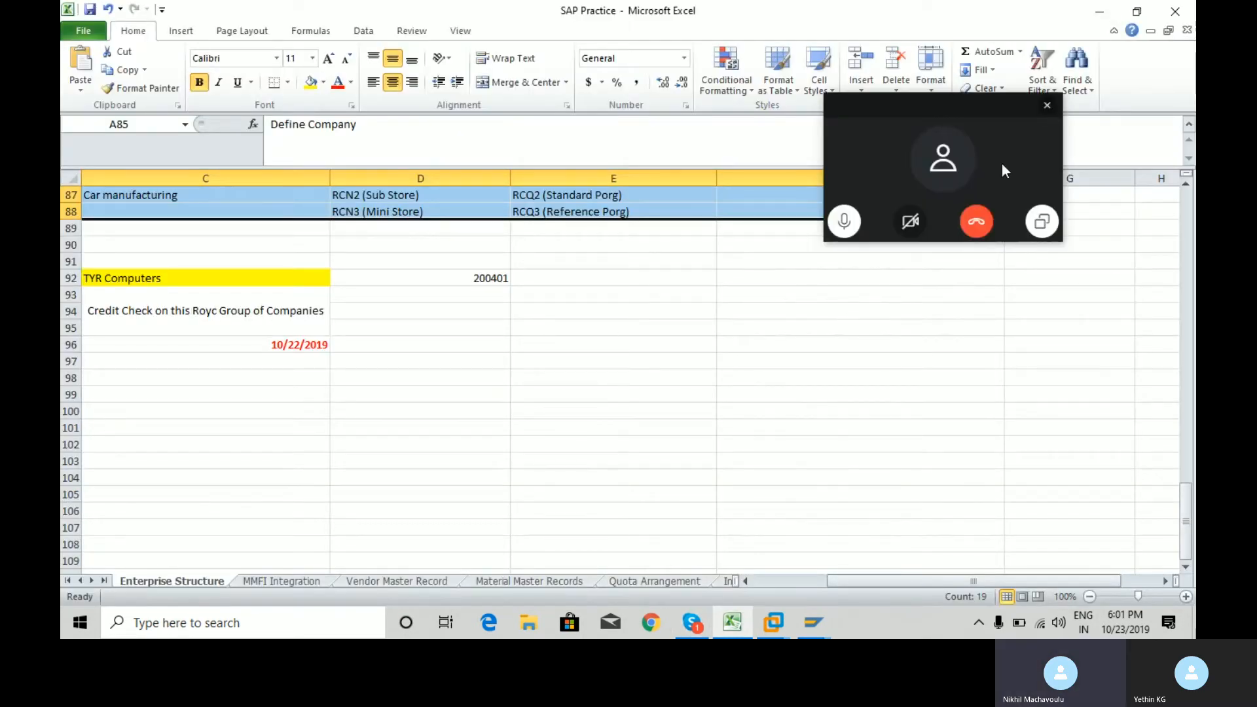
left_click(1047, 105)
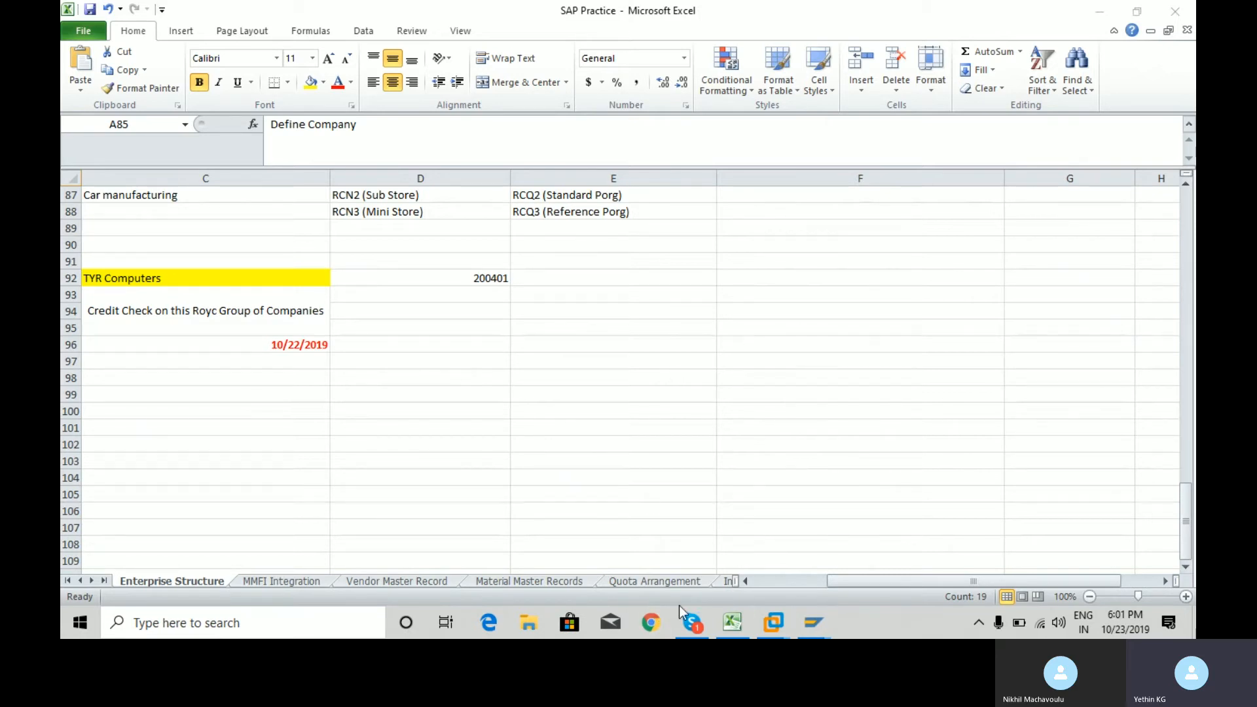
- Reopen the Skype call window, toggle its microphone, and use the screen-sharing control
left_click(684, 621)
left_click(573, 562)
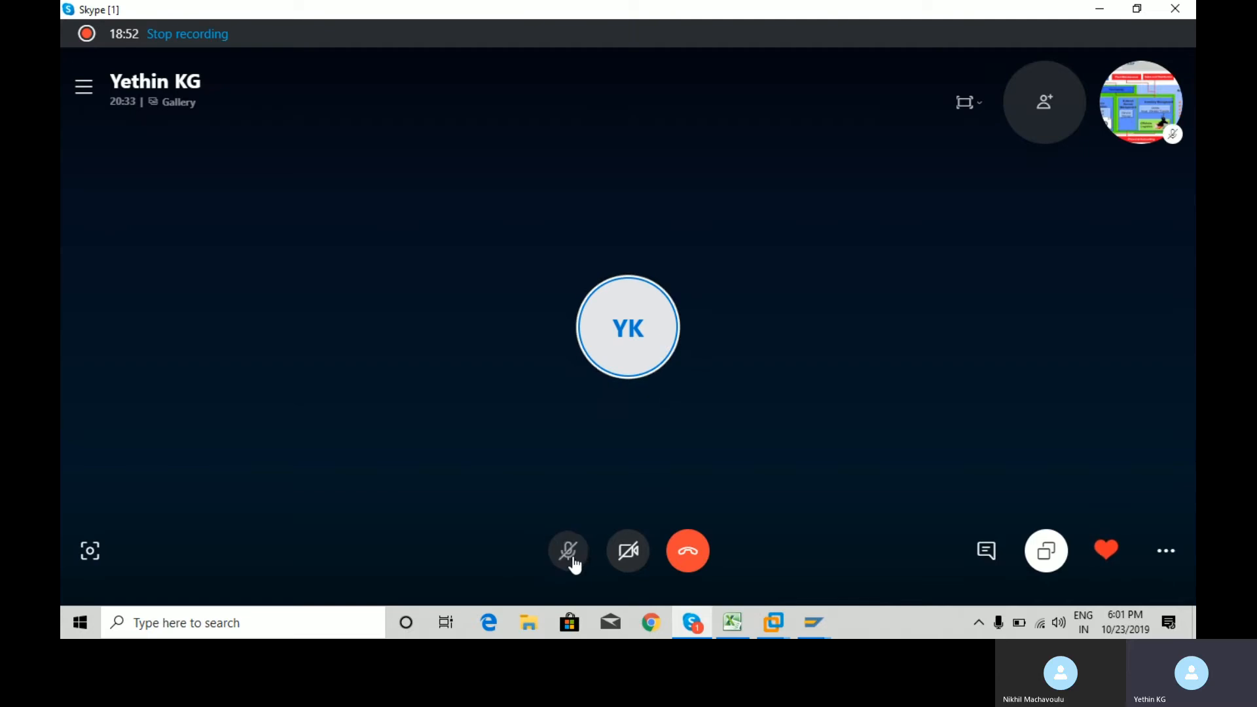
left_click(574, 563)
left_click(1053, 561)
left_click(1099, 524)
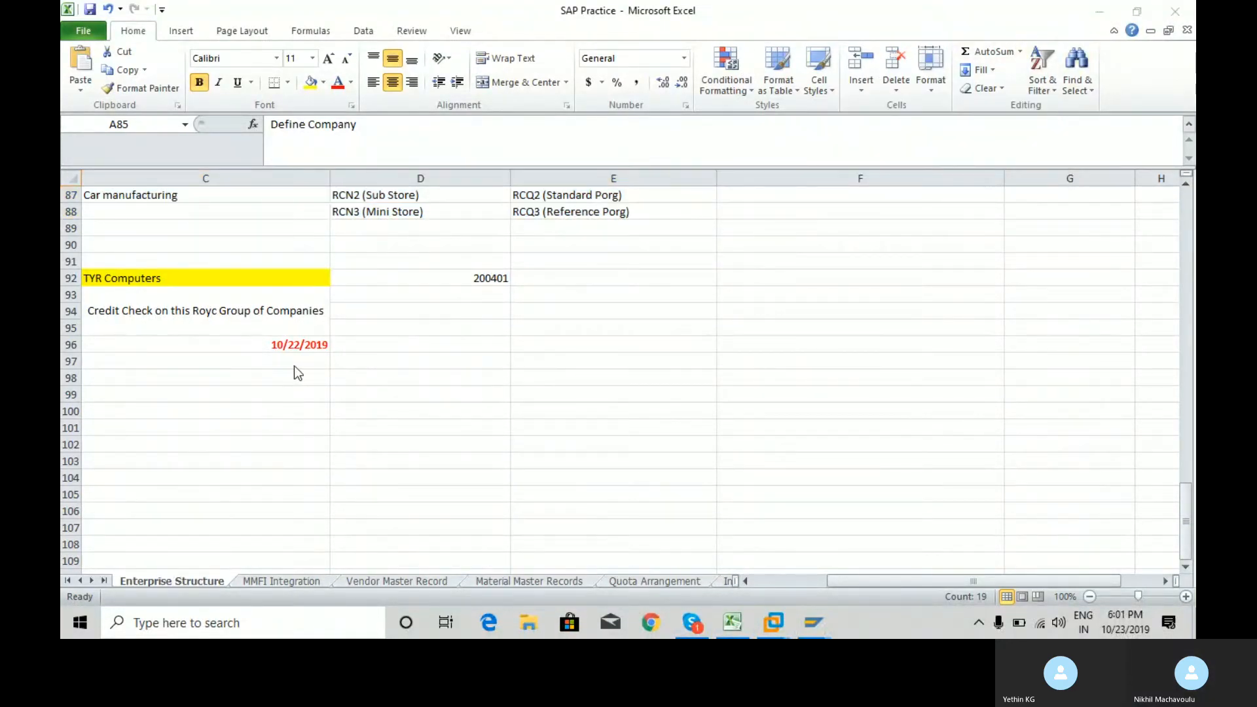
- Return to SAP, close the session displaying the OMSK account category assignments, and minimize the Skype call window
left_click(813, 622)
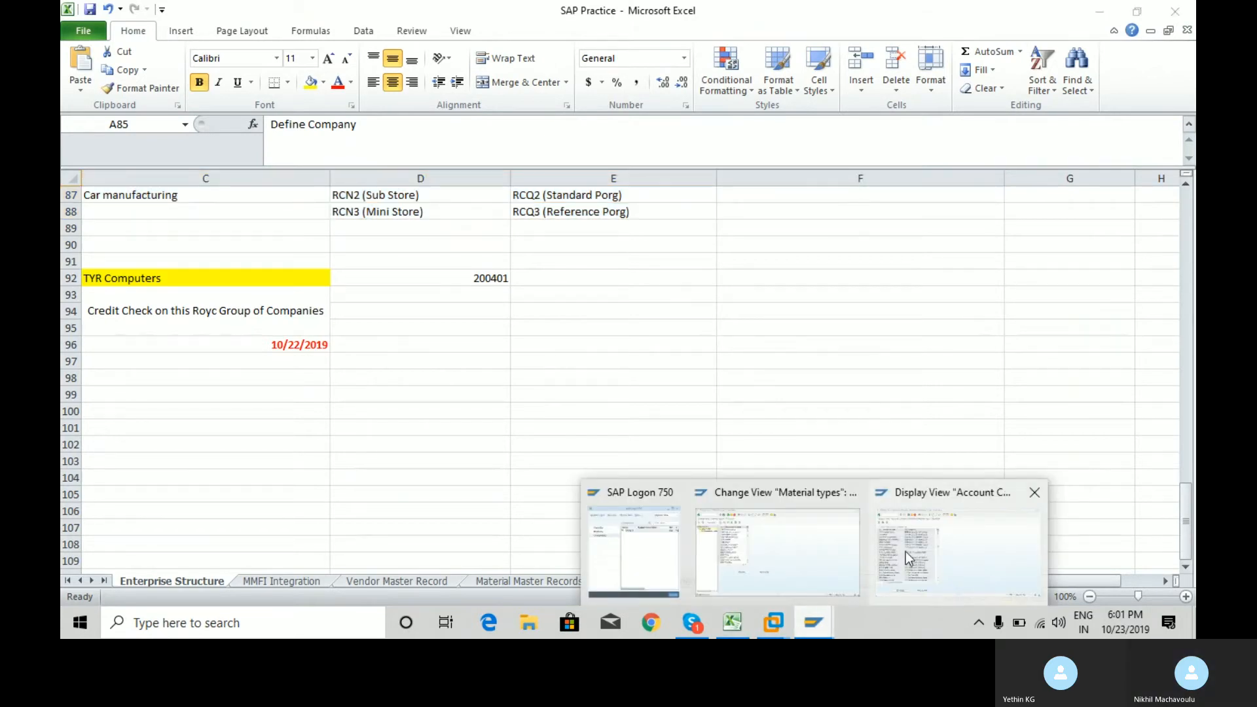
left_click(905, 551)
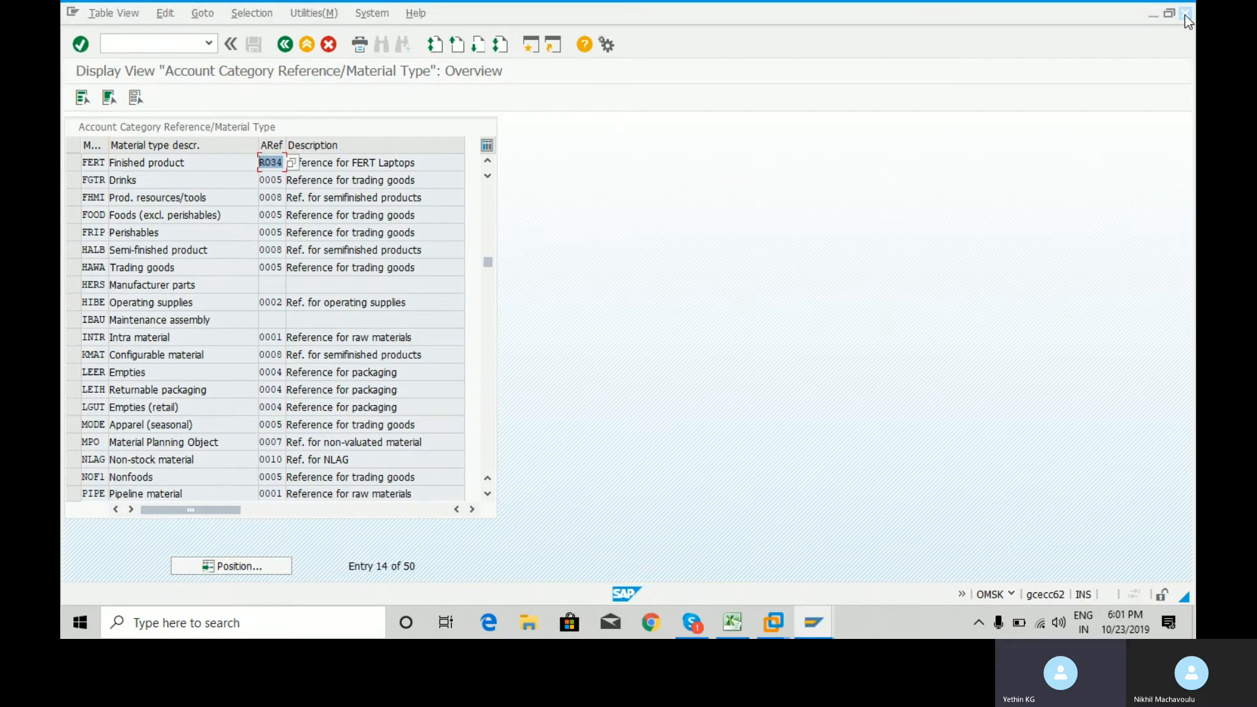
left_click(1186, 14)
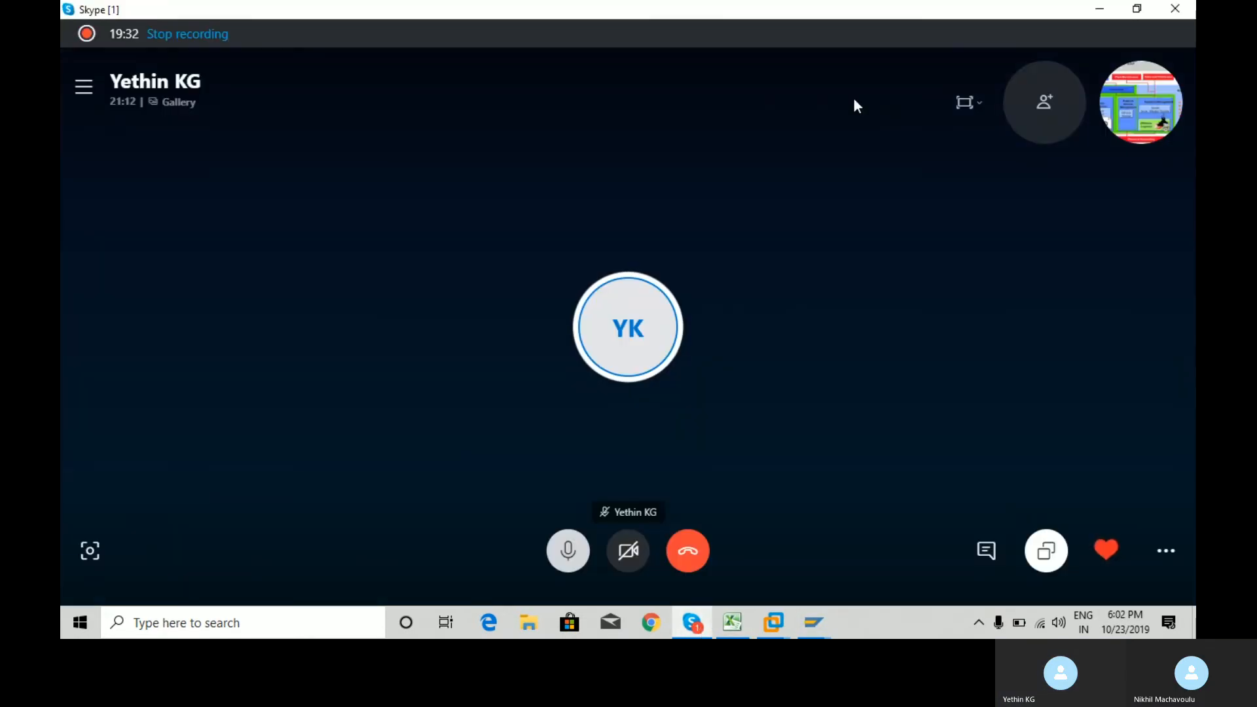
left_click(1099, 11)
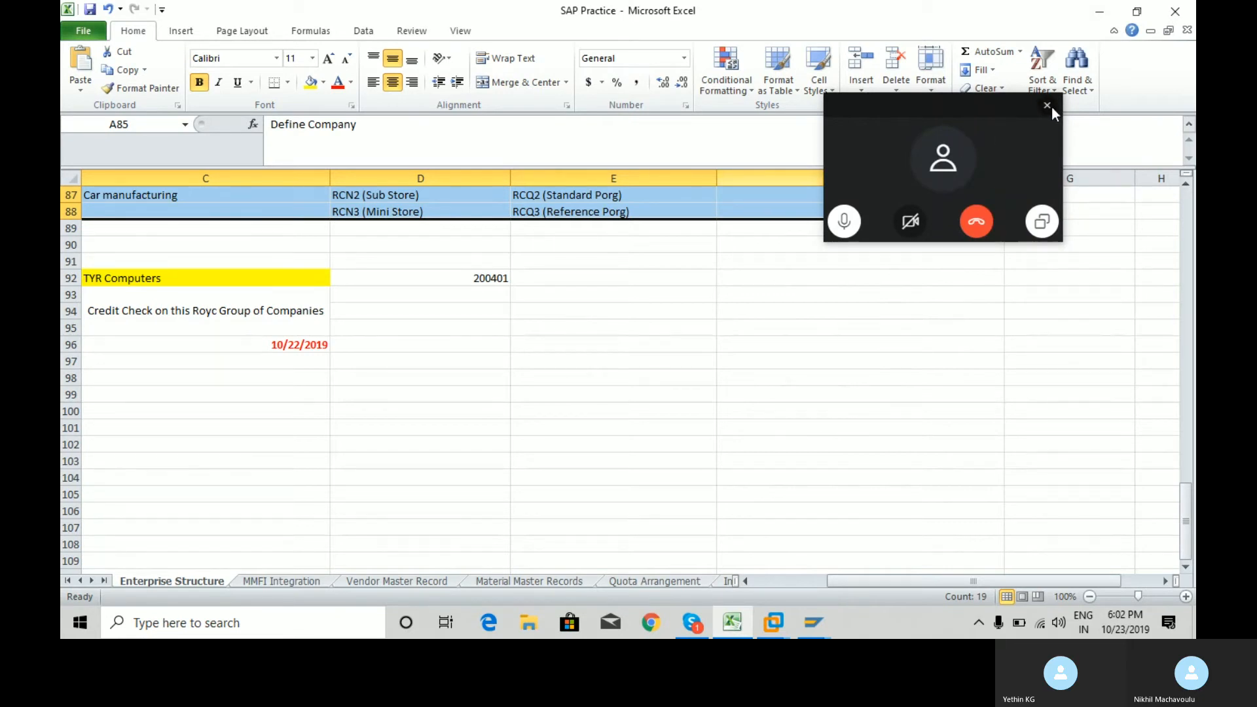
- Close the floating Skype call window and switch to the SAP session showing the Material types overview
left_click(1050, 106)
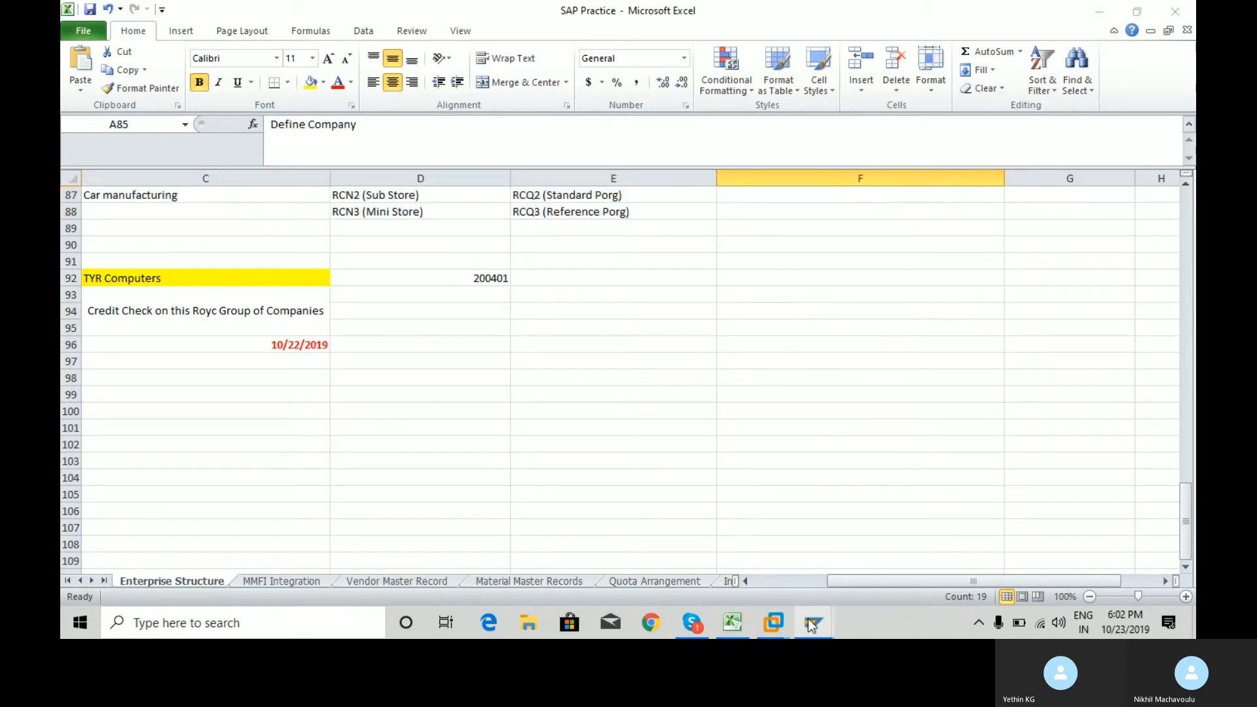
mouse_move(812, 625)
left_click(829, 557)
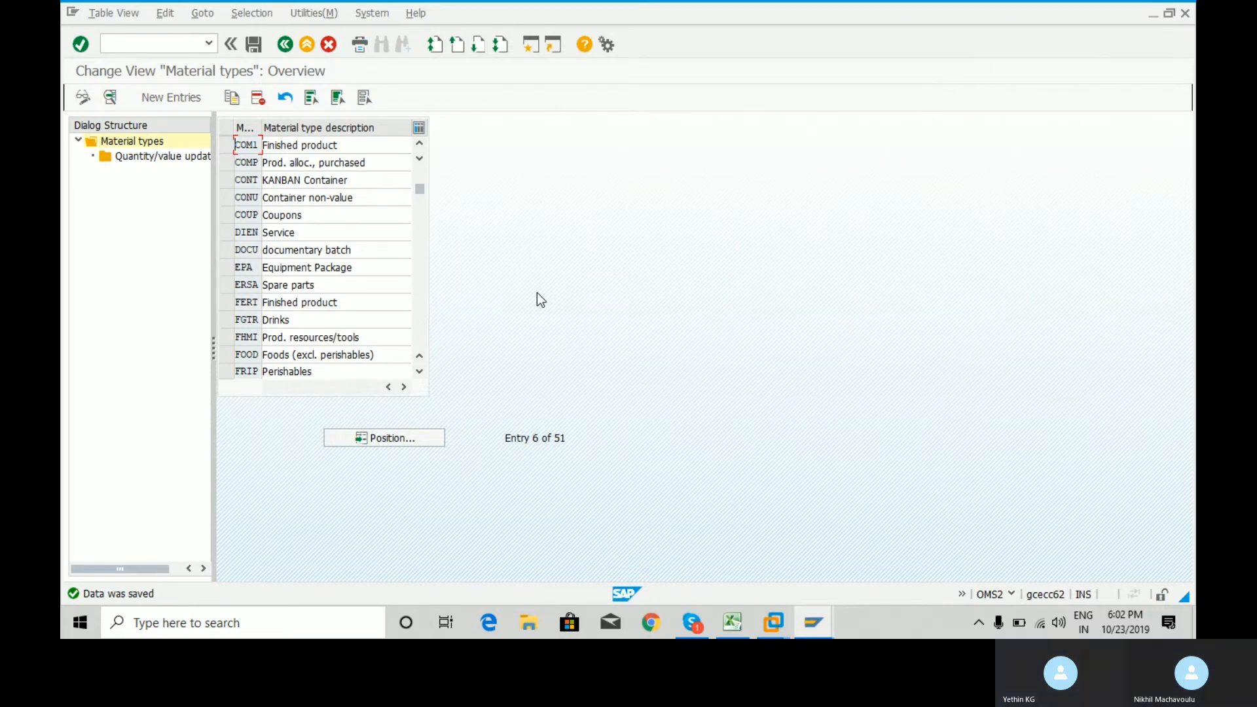
- Try to stop screen sharing in the Skype call, and clear the call window to return to SAP
left_click(692, 623)
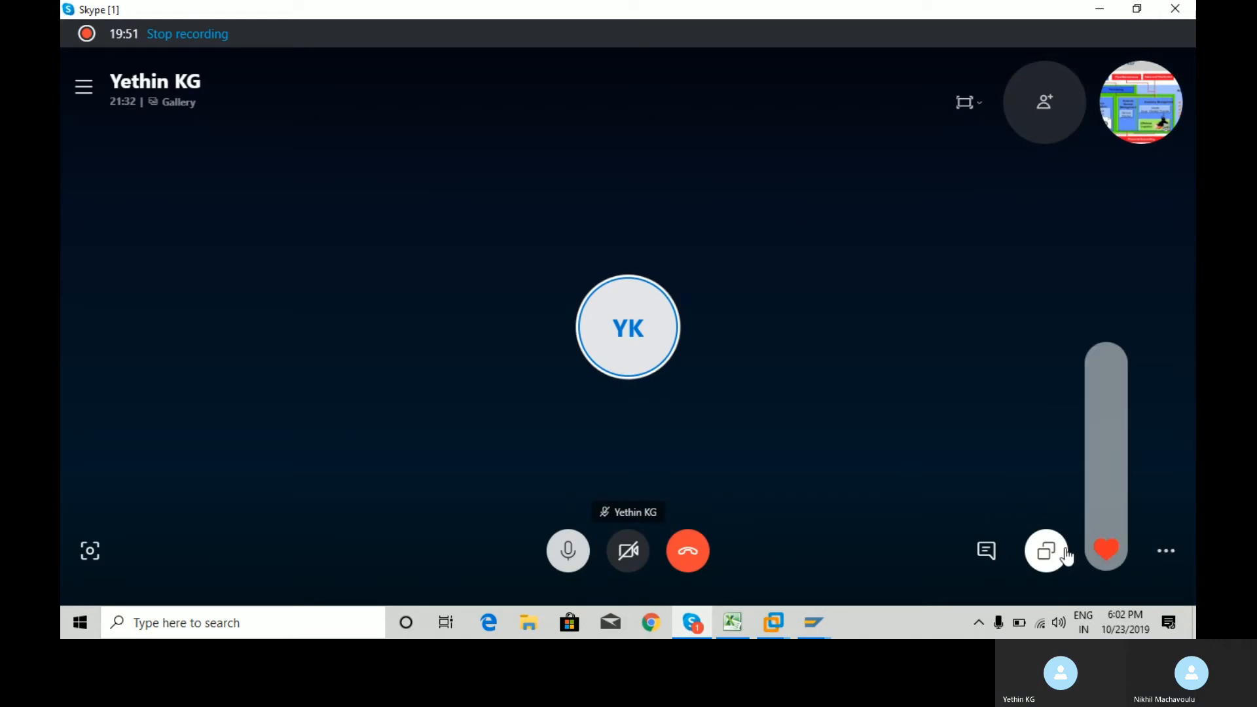
left_click(1057, 557)
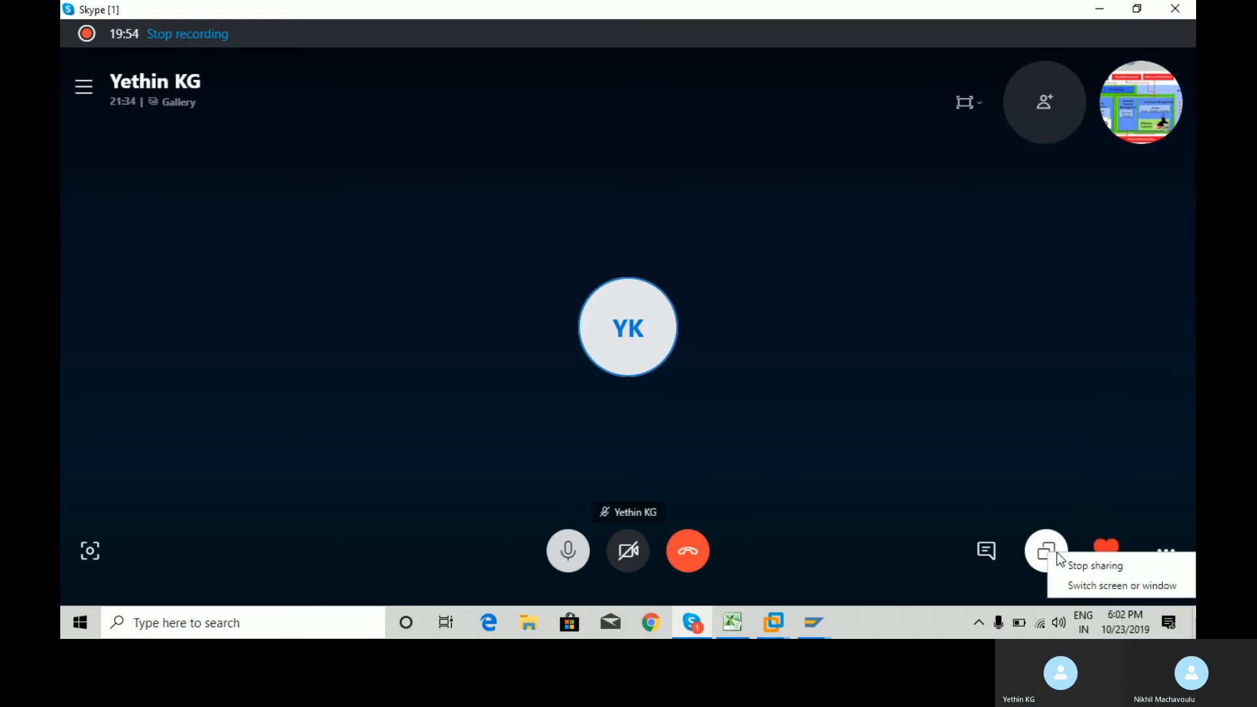
left_click(1090, 567)
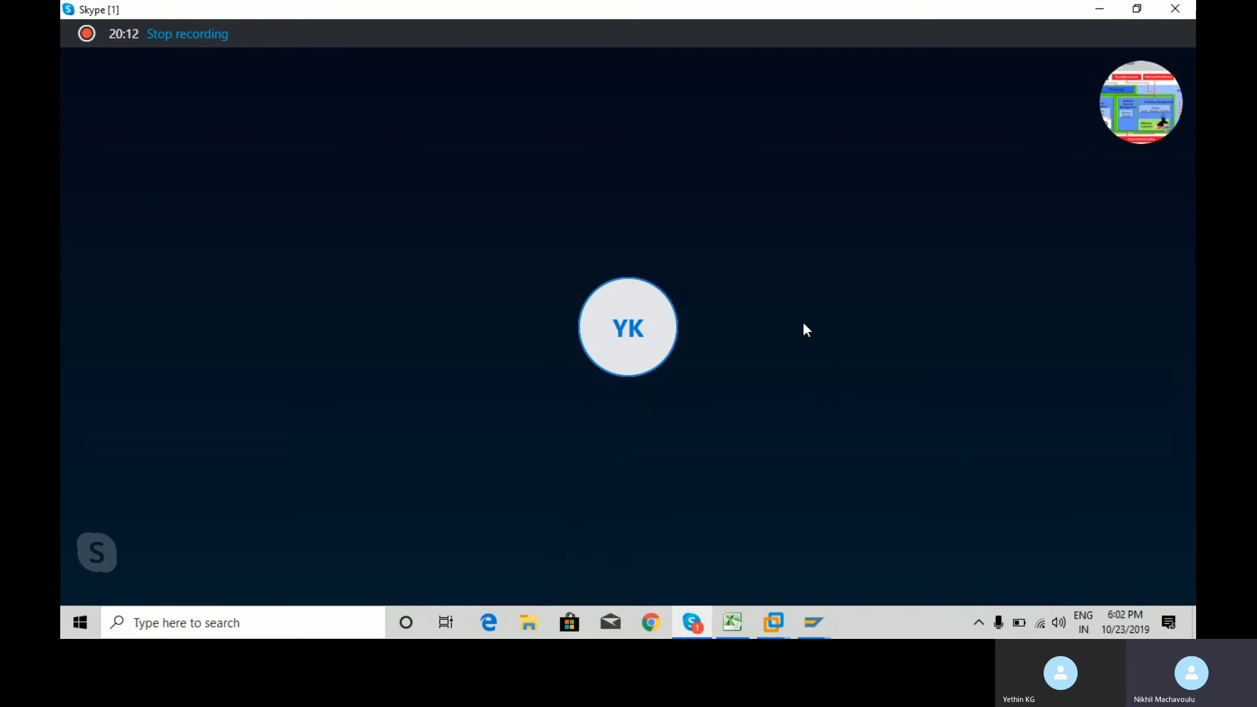
left_click(1098, 9)
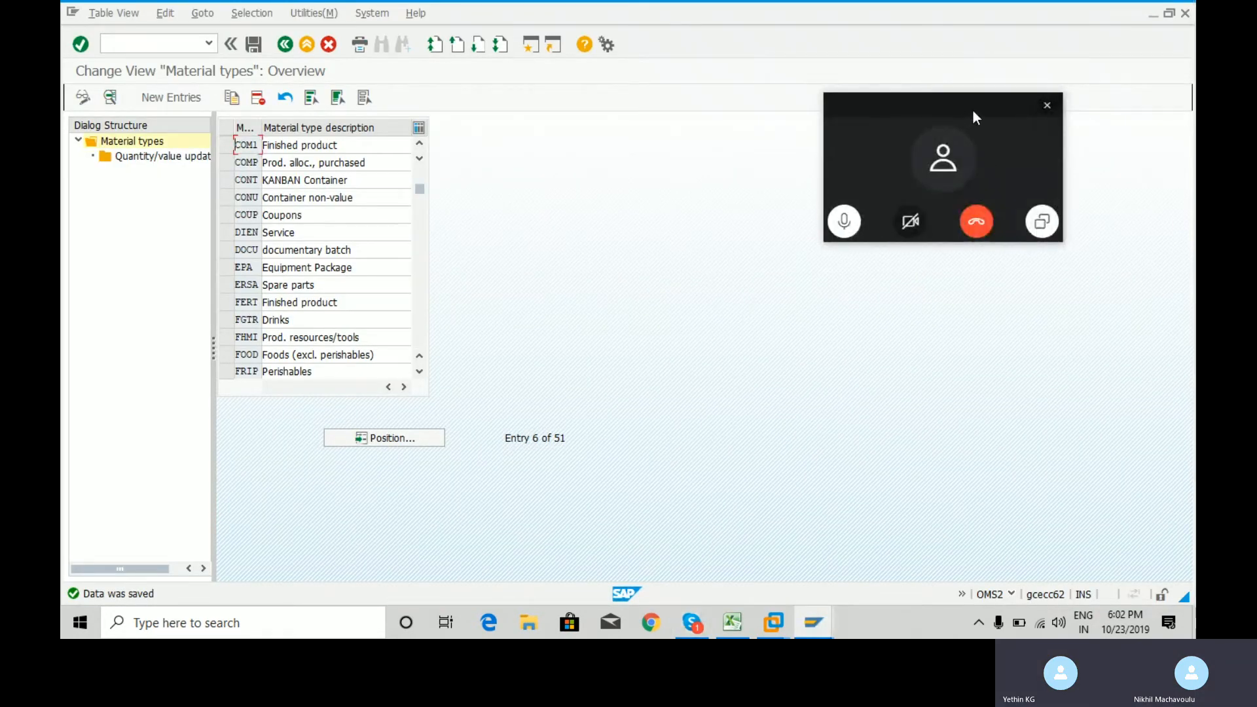
left_click_drag(975, 113, 986, 97)
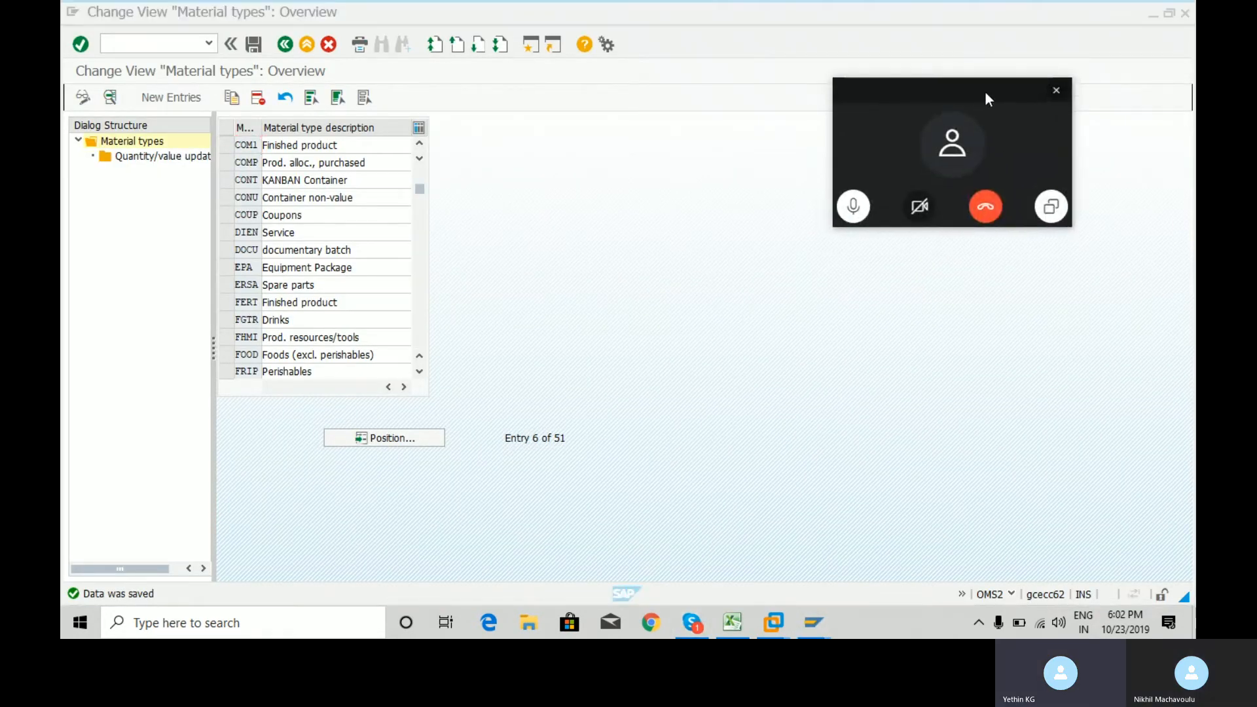
left_click(1056, 92)
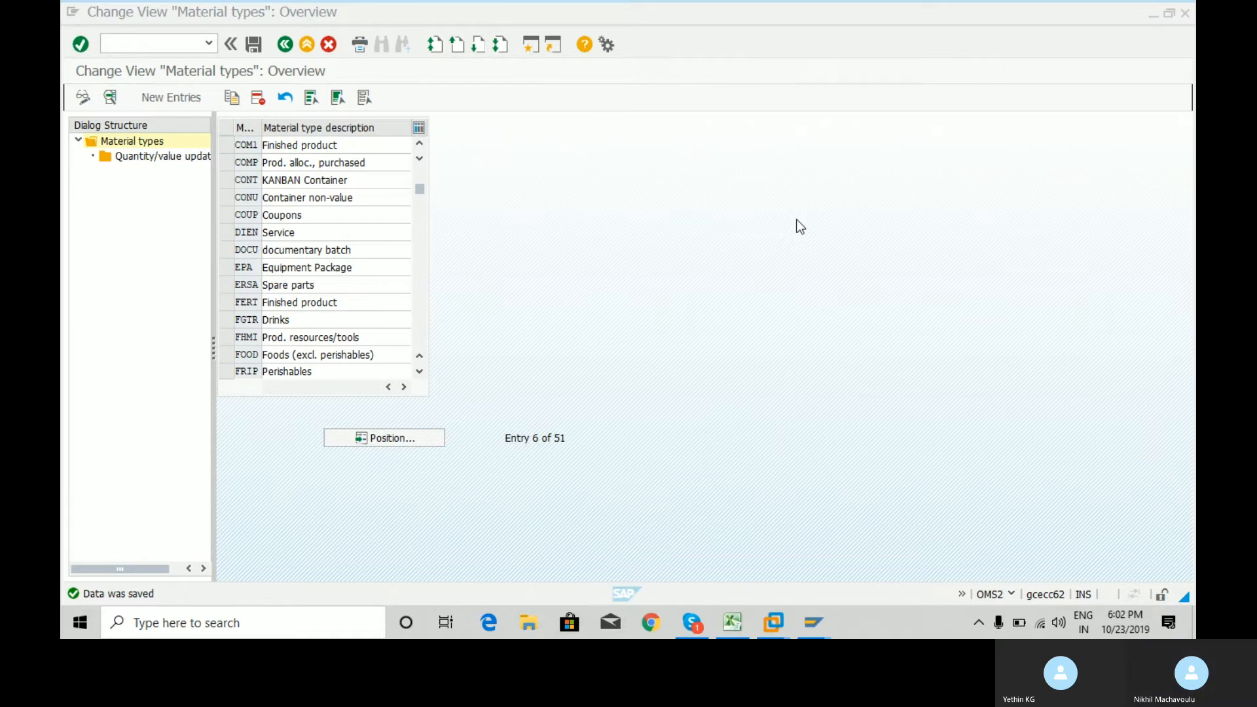
- Check the Skype call's additional options, try Stop sharing again, and dismiss the call window from SAP
left_click(704, 623)
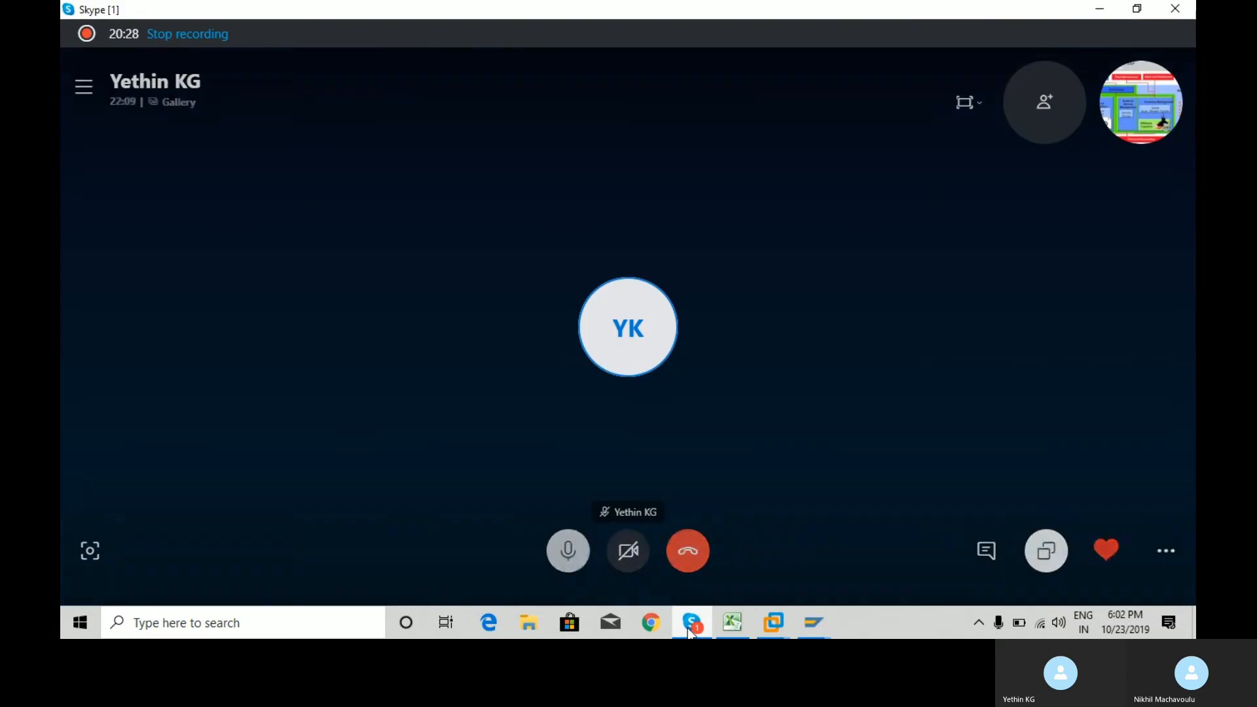
left_click(1166, 551)
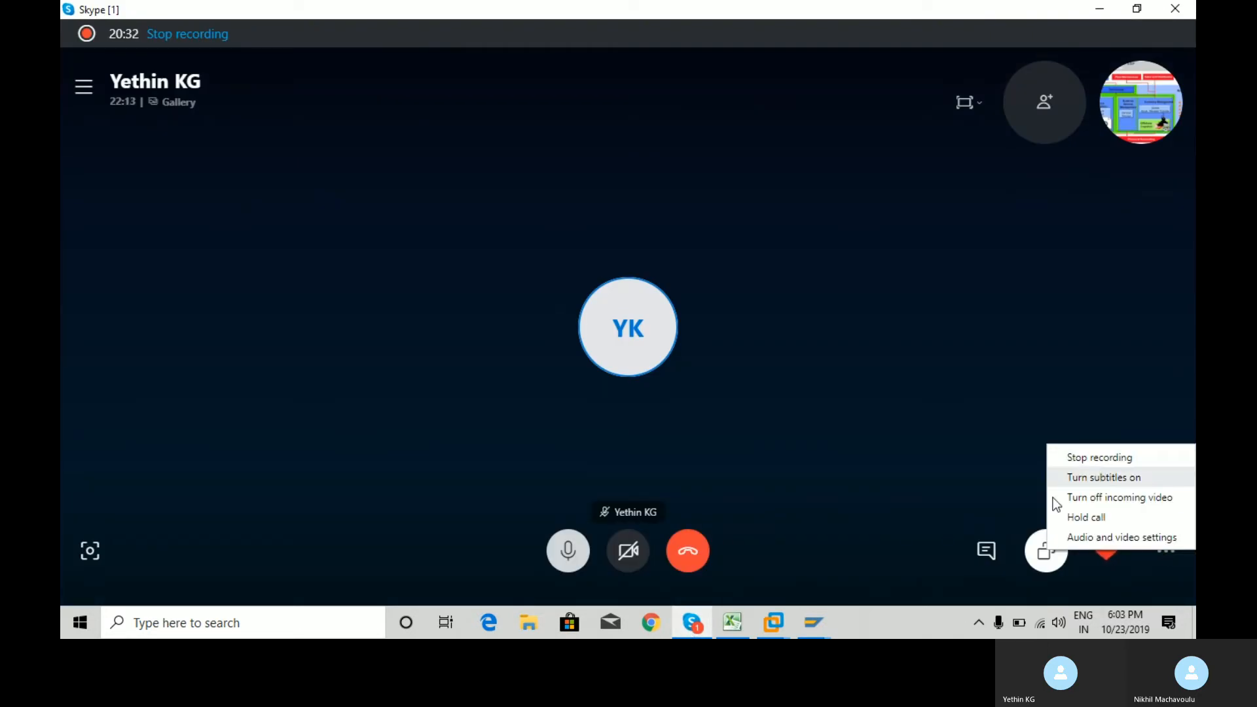
left_click(968, 480)
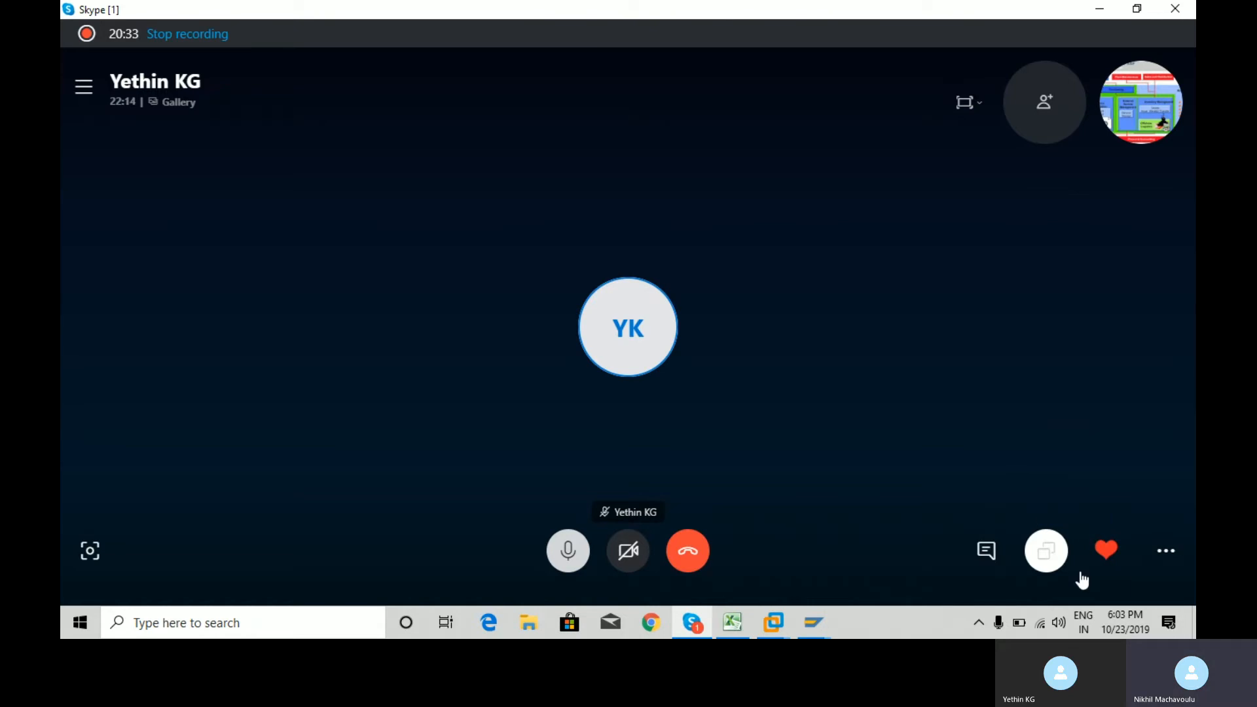
left_click(1045, 552)
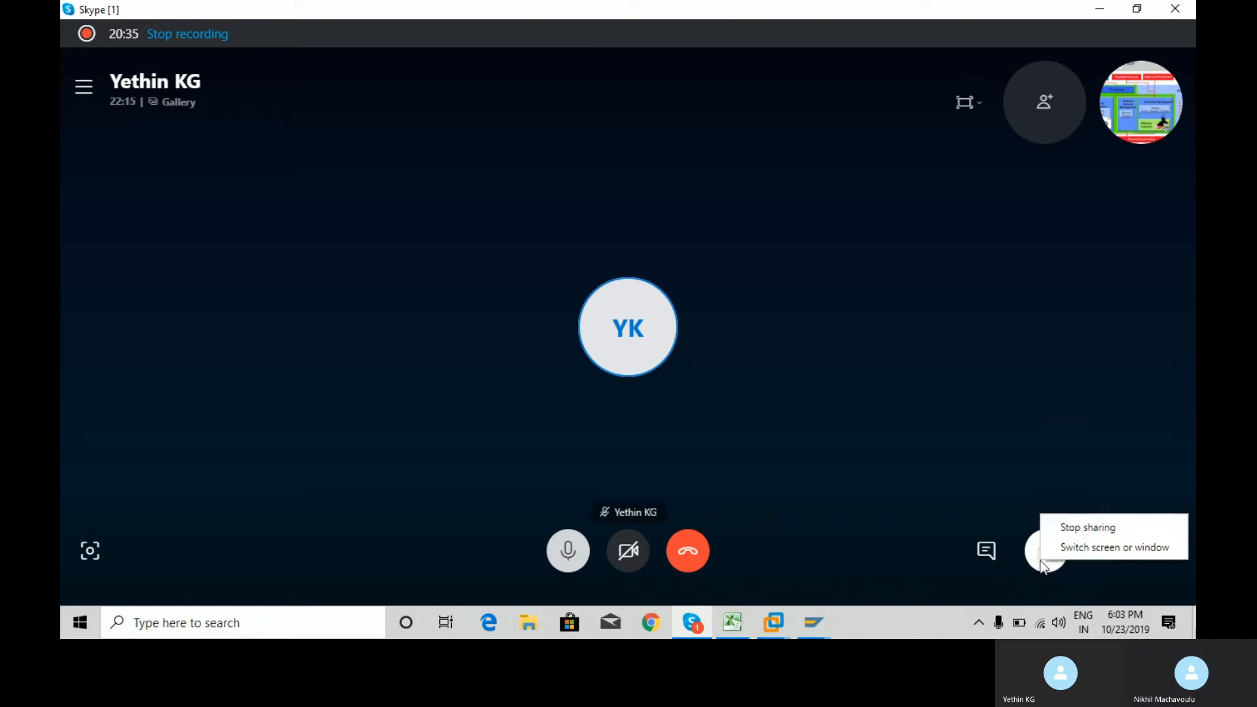
left_click(1091, 528)
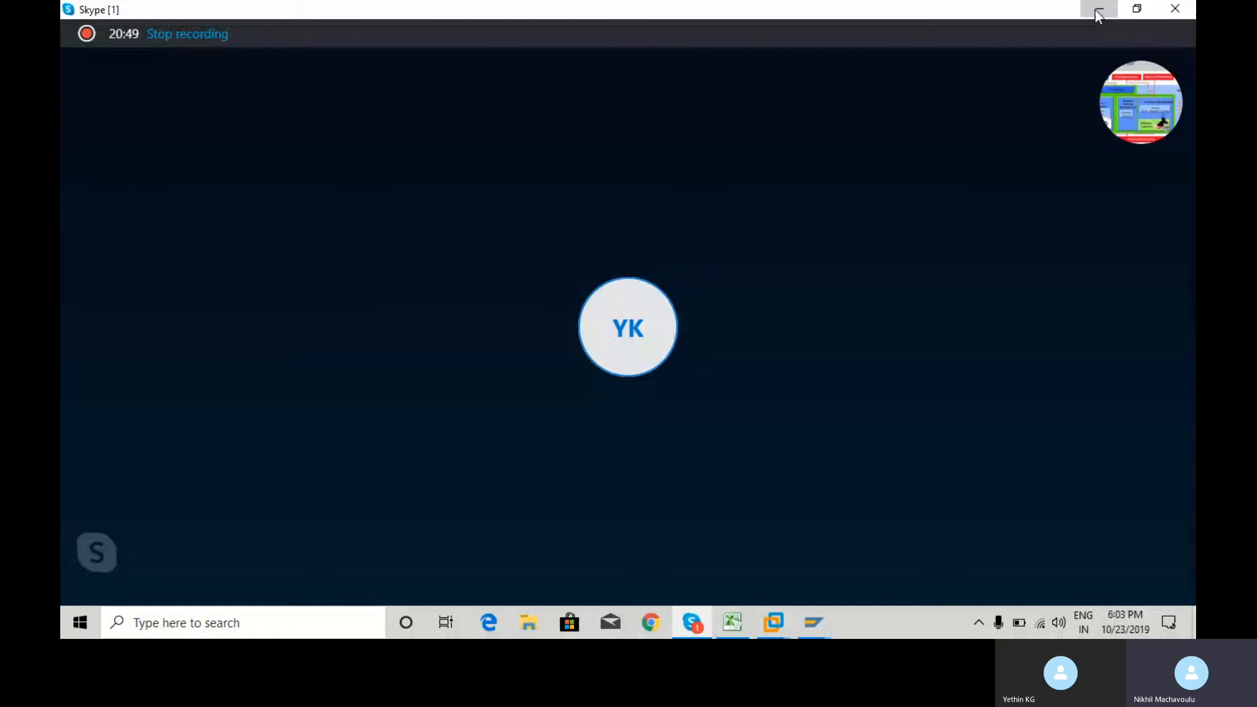
left_click(1094, 9)
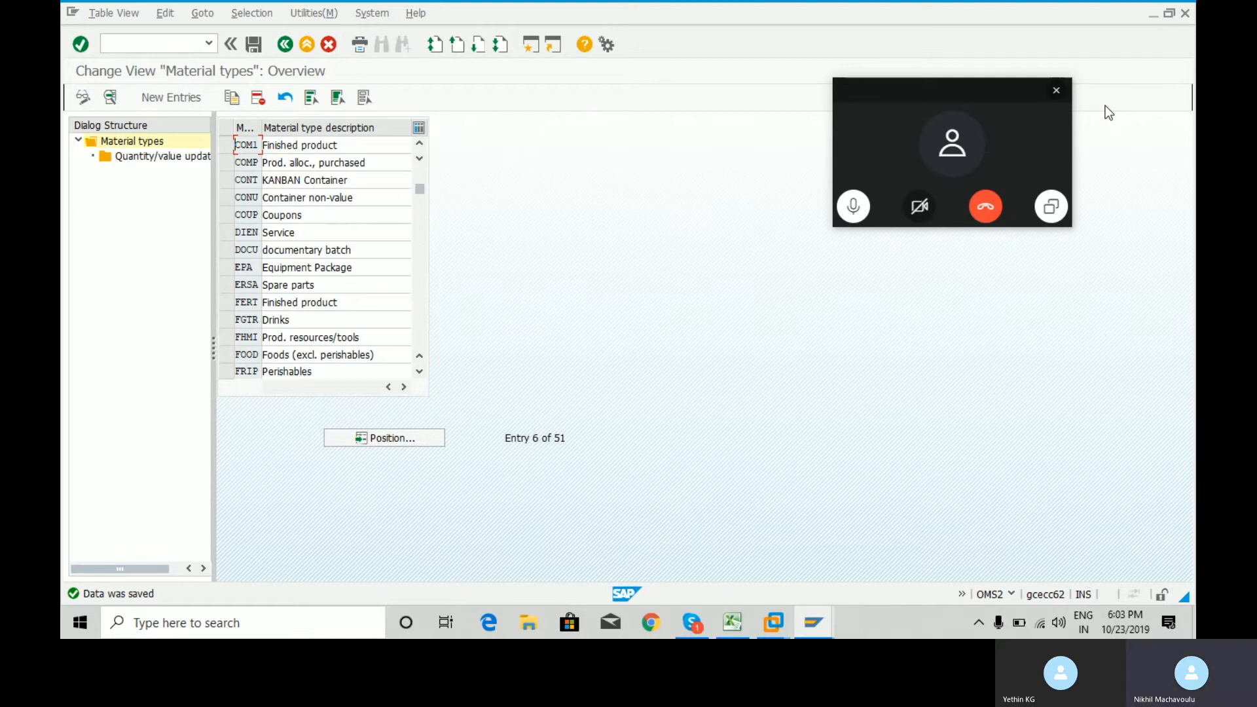
left_click(1056, 89)
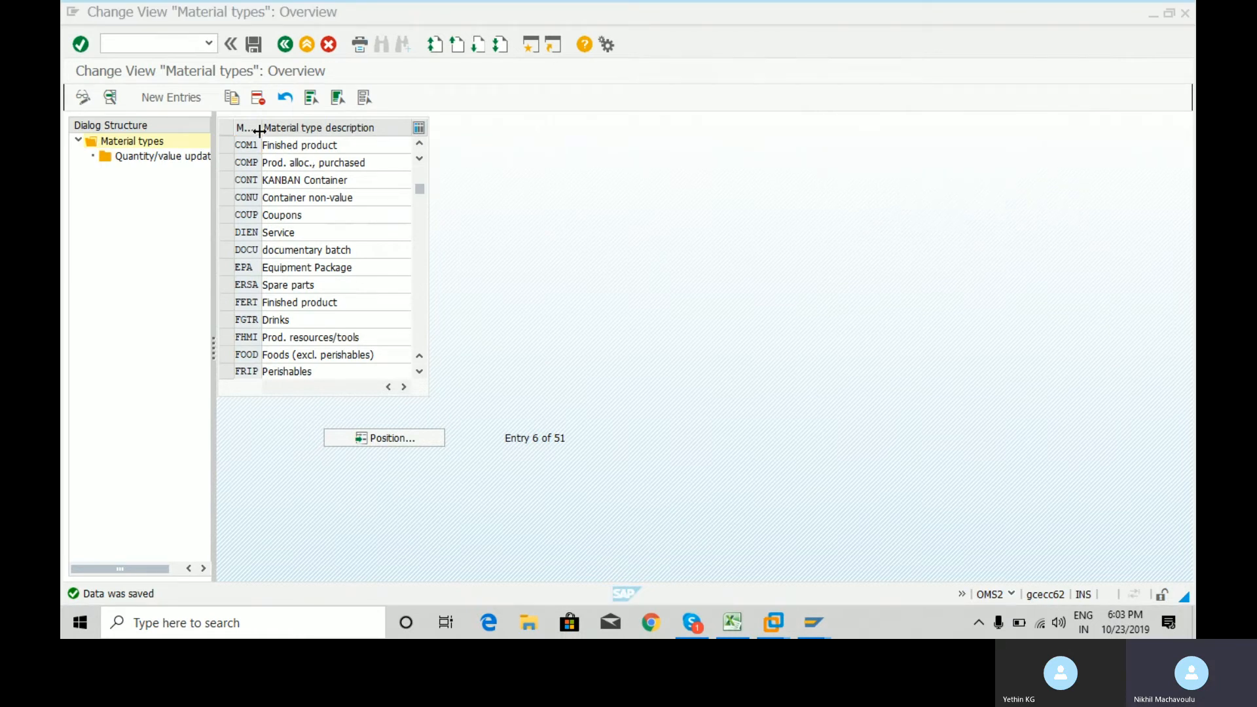
- Widen the MTyp column slightly and change COM1's material type description to "Finished Product Laptops"
left_click_drag(260, 127, 318, 126)
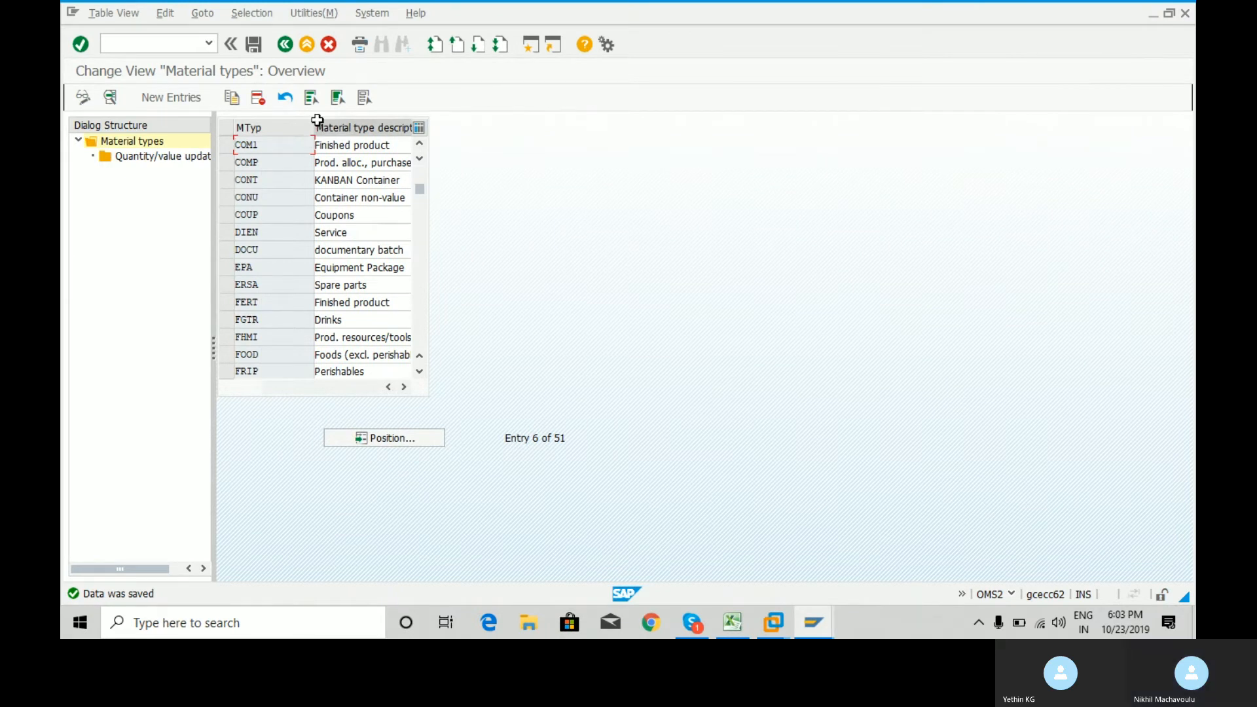
left_click_drag(314, 127, 272, 128)
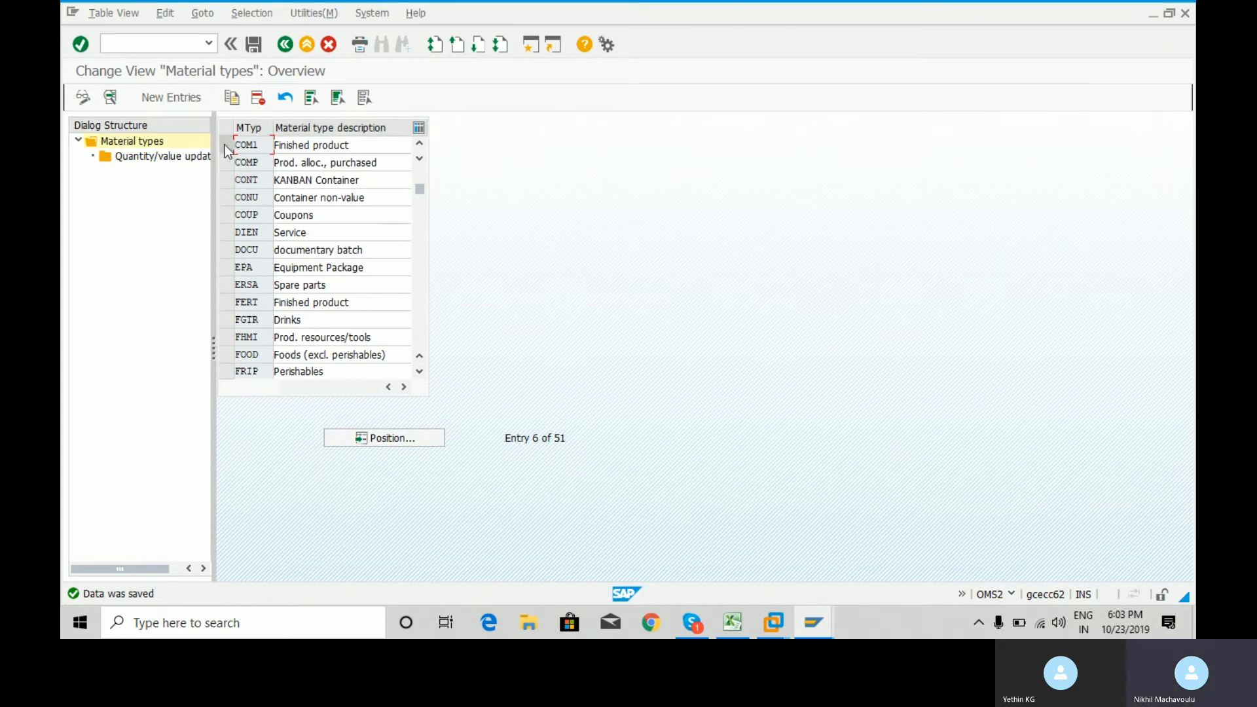
left_click(353, 148)
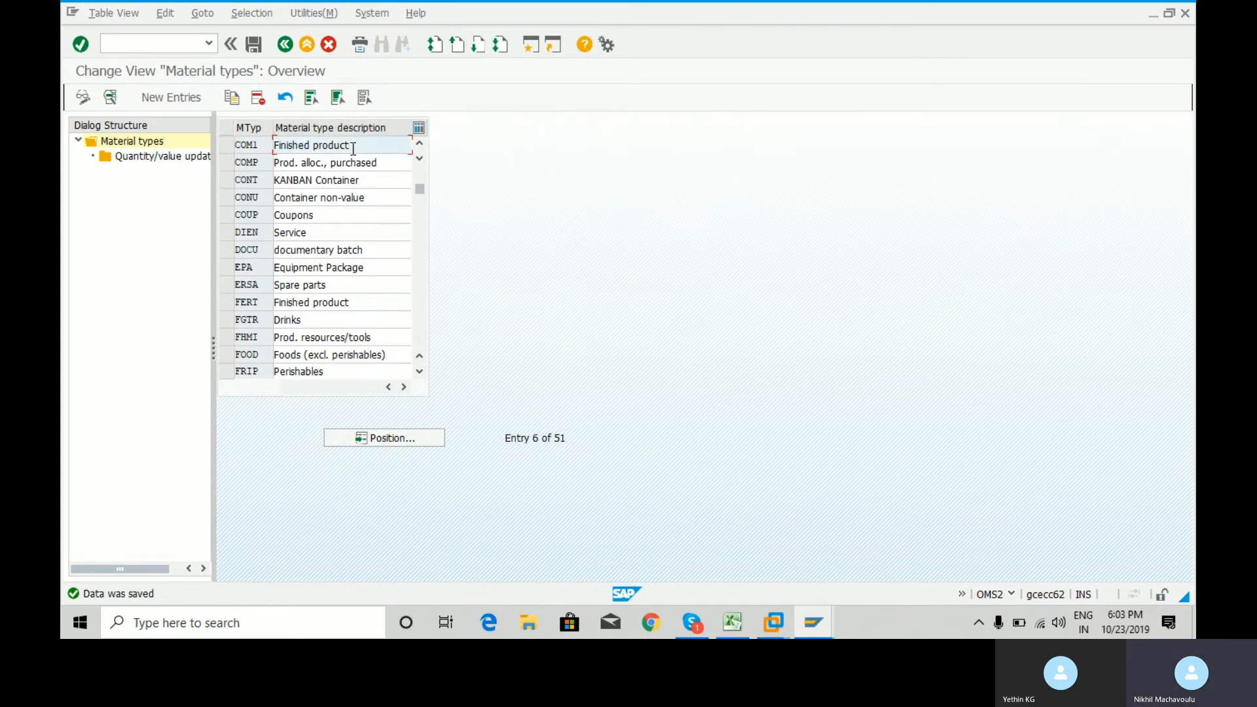
key("BackSpace")
key("BackSpace")
key("BackSpace")
key("BackSpace")
key("BackSpace")
key("BackSpace")
key("BackSpace")
type("Prud")
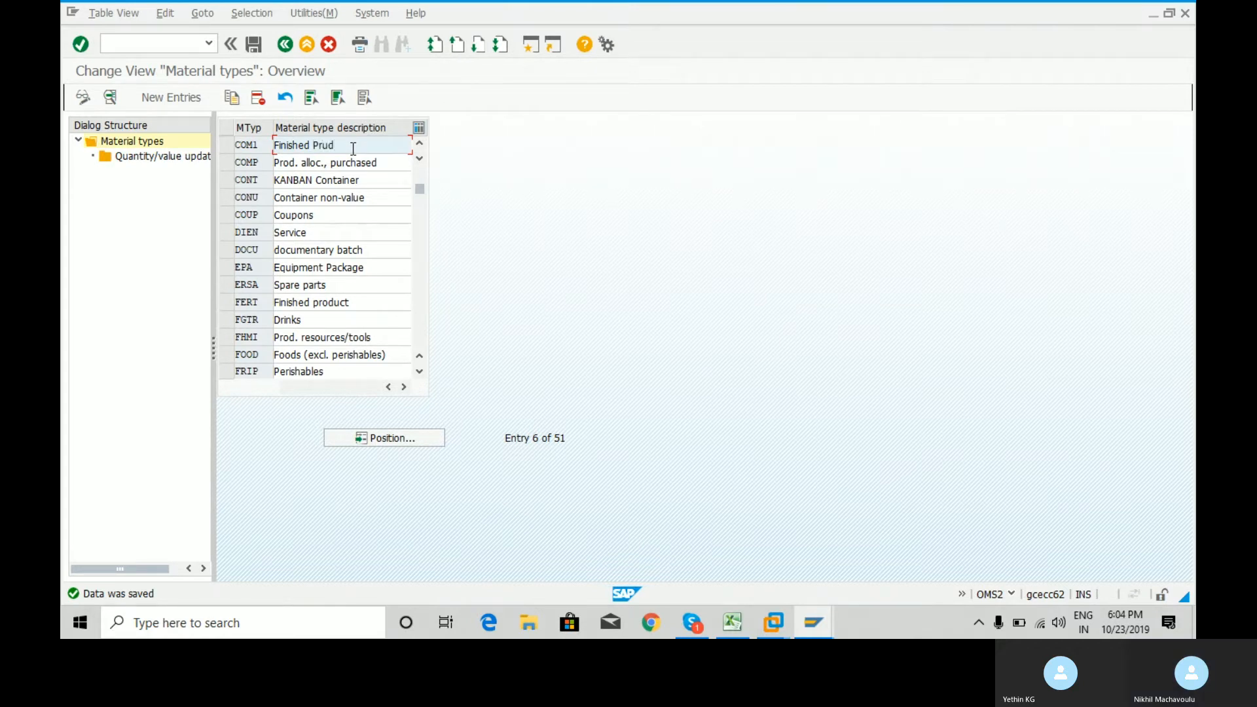
key("BackSpace")
key("BackSpace")
type("oduct Laptops")
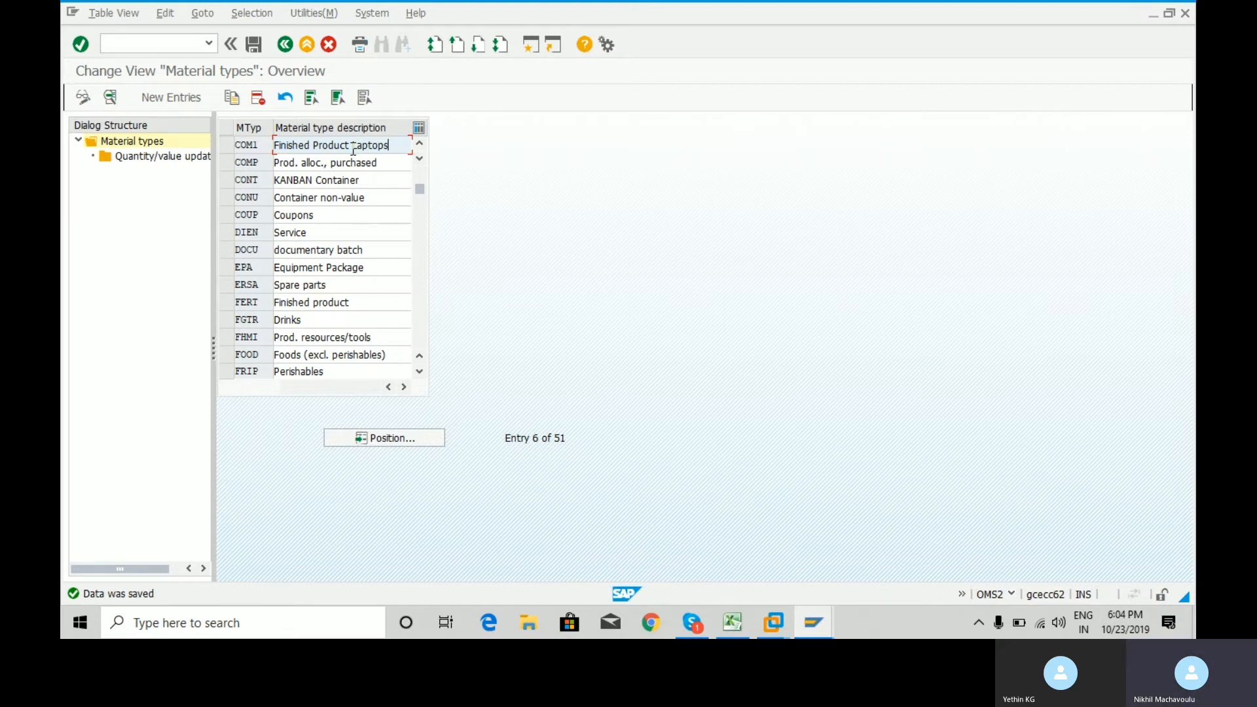
- Shorten "Product" to "Prod" in COM1's description and append "ROY", giving "Finished Prod Laptops ROY"
key("Left")
key("Left")
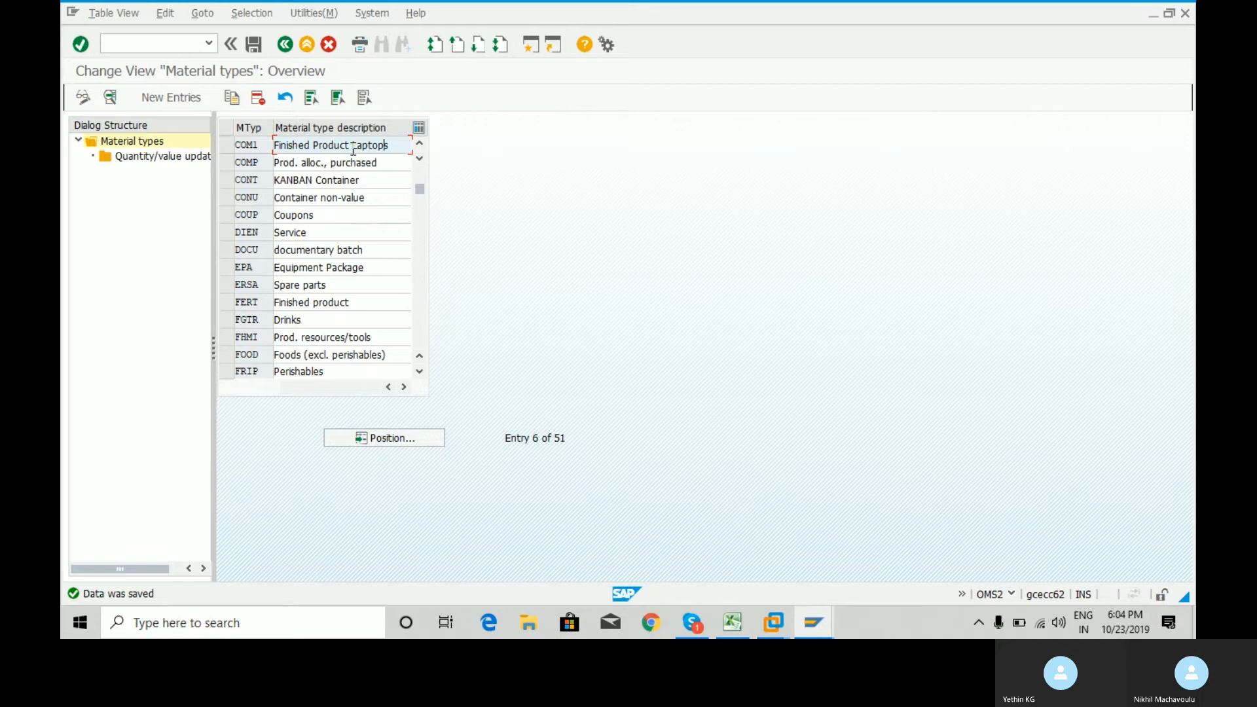
key("BackSpace")
key("BackSpace")
key("BackSpace")
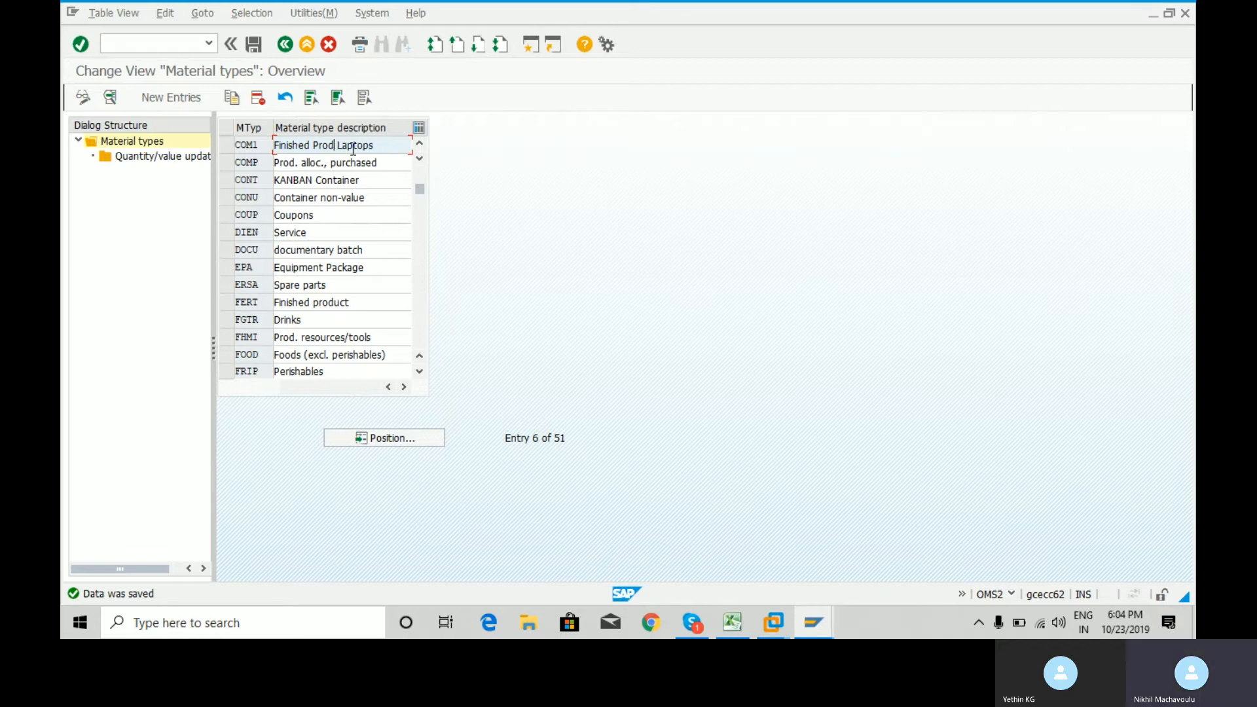
type("RO")
key("BackSpace")
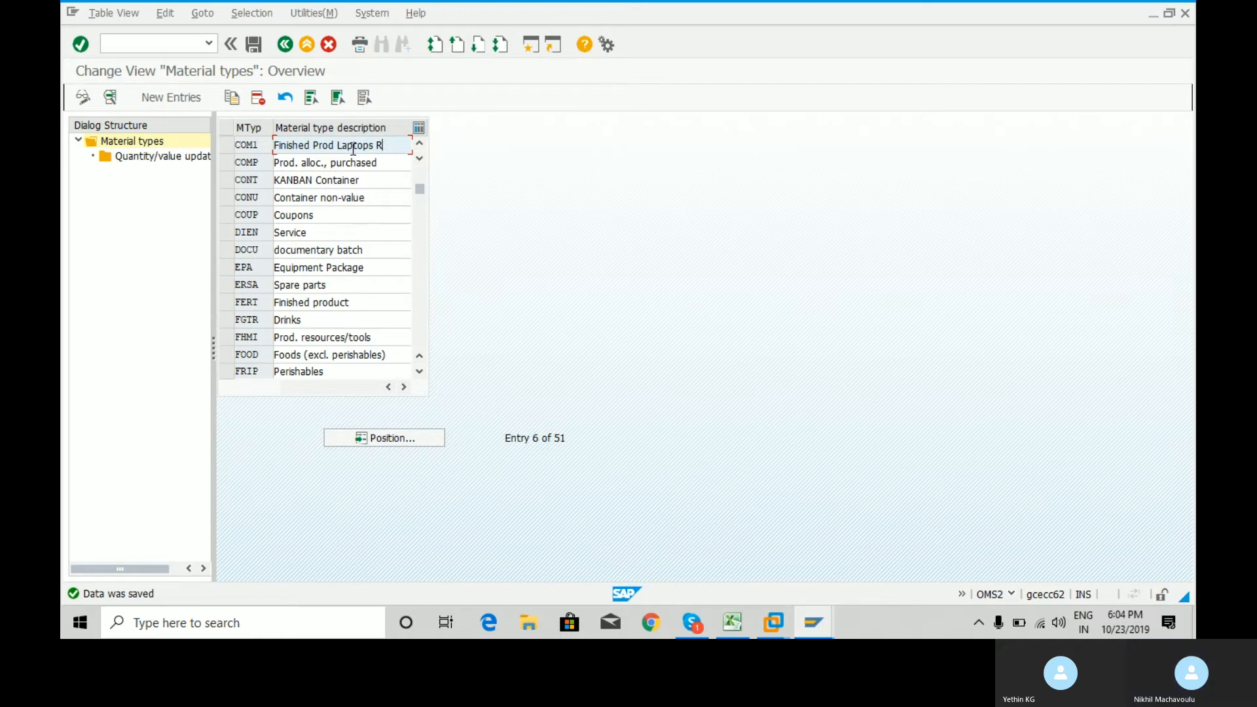
type("OY")
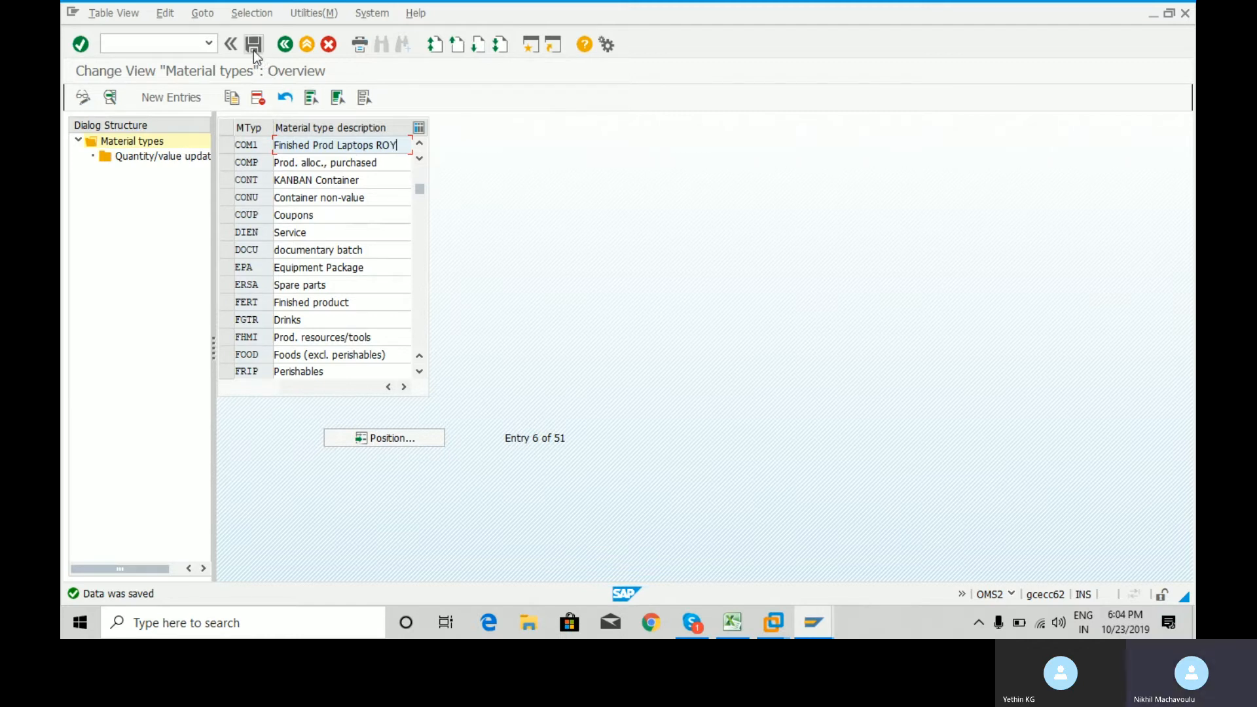
- Revise COM1's description to "FERT Prod Laptops ROYC" and save the material type
left_click(310, 146)
key("BackSpace")
key("BackSpace")
key("BackSpace")
key("BackSpace")
key("BackSpace")
key("BackSpace")
key("BackSpace")
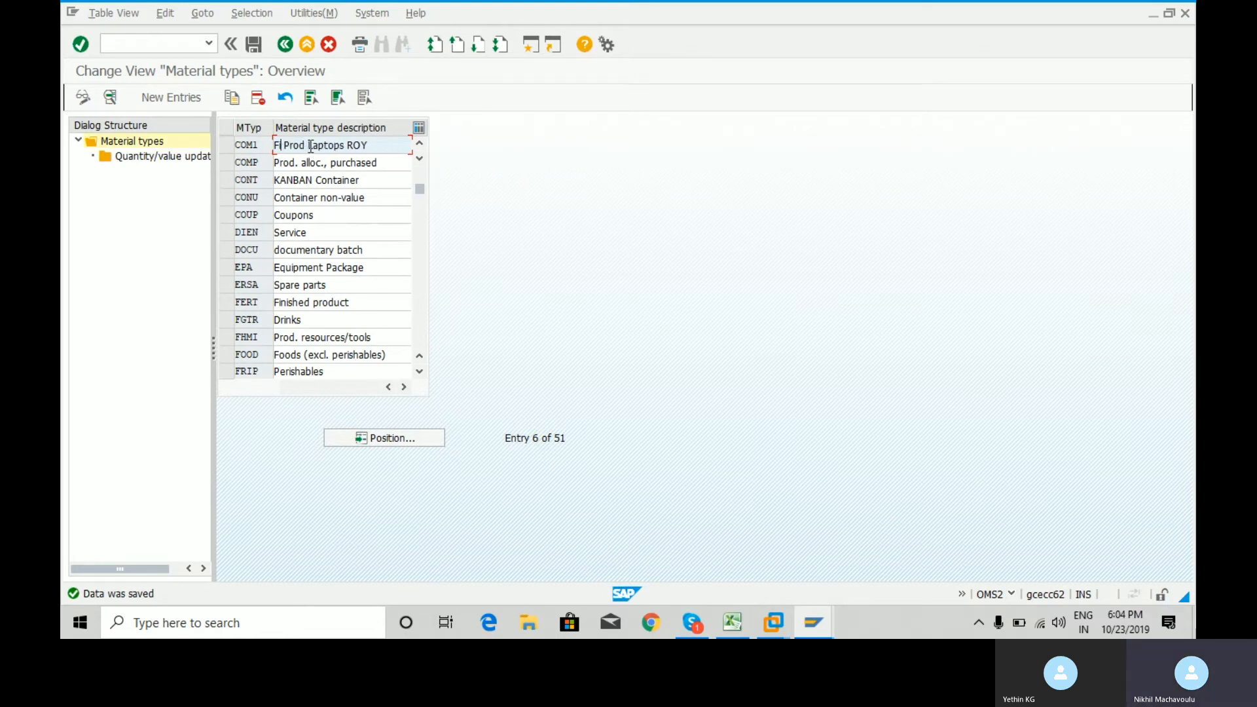
type("ERT")
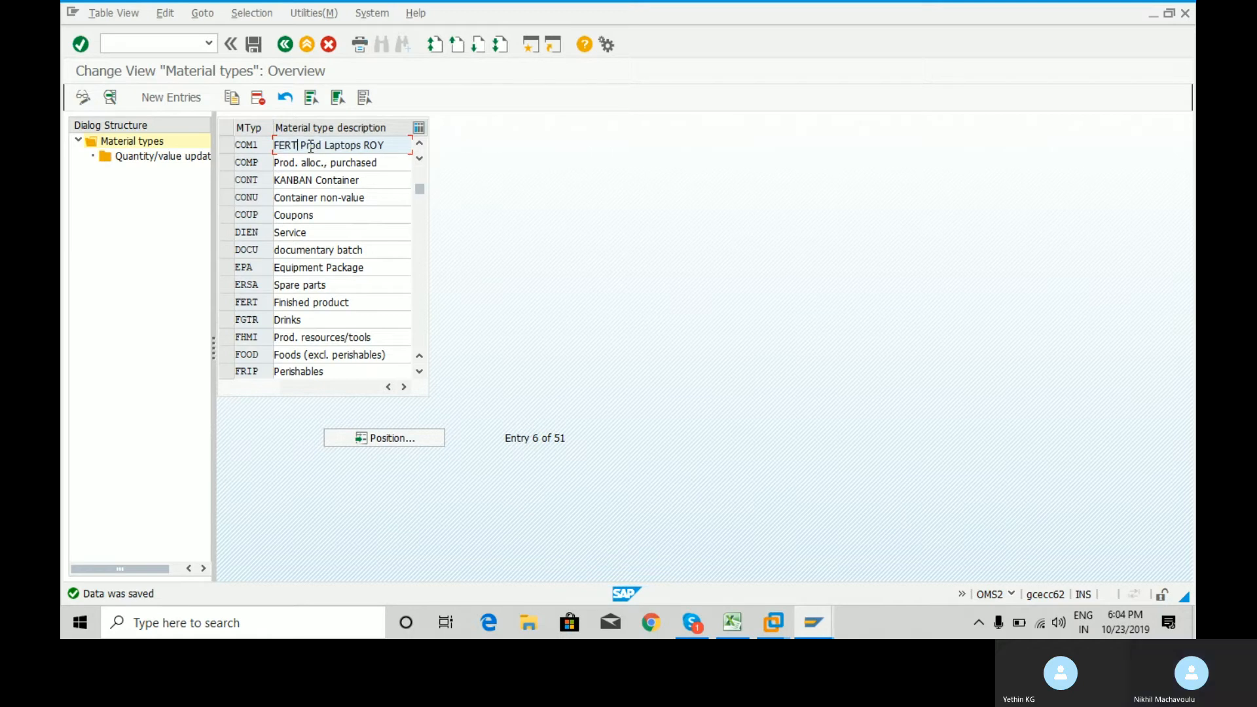
type("C")
left_click(257, 49)
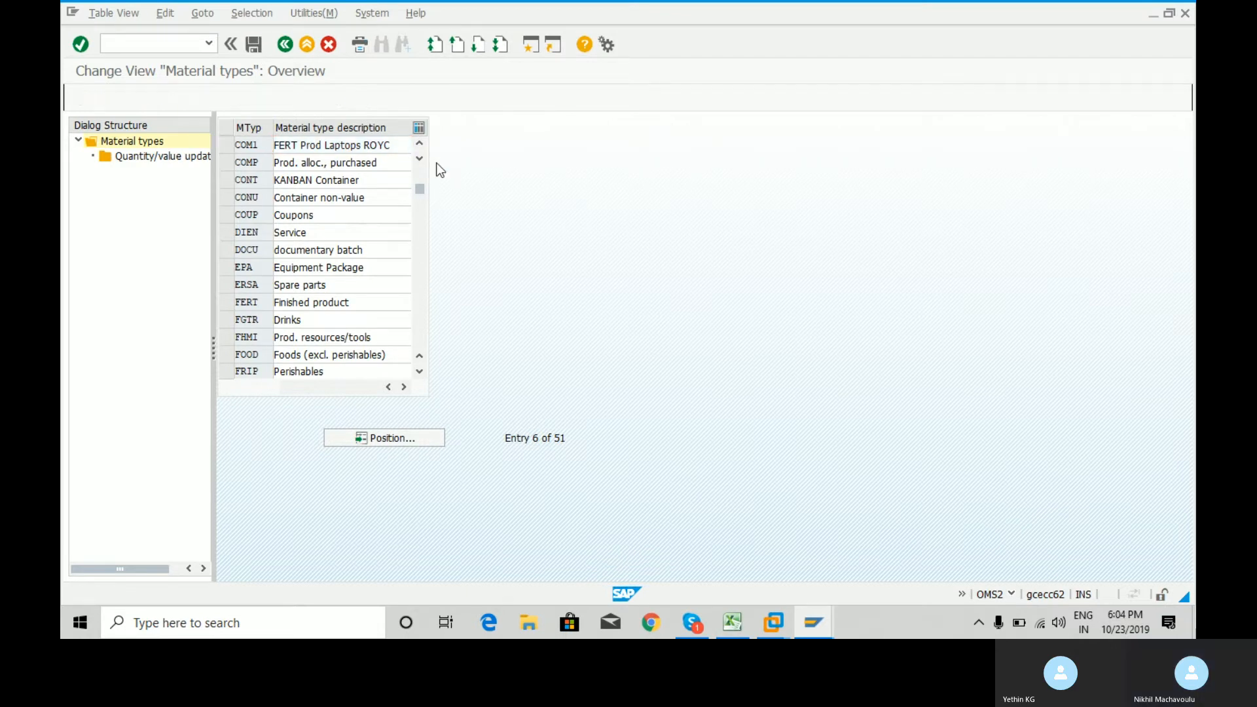
- Open quantity/value updating for material type COM1 and choose valuation area RCM1 as the entry to locate
left_click(225, 148)
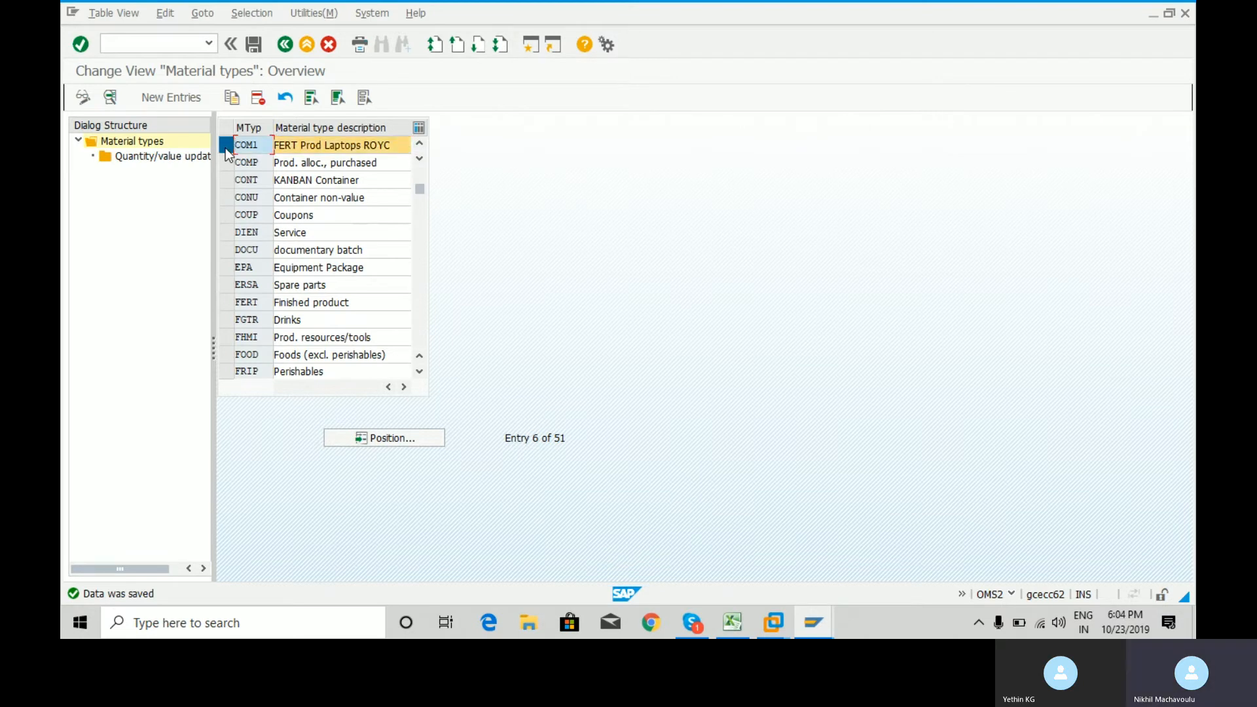
double_click(184, 158)
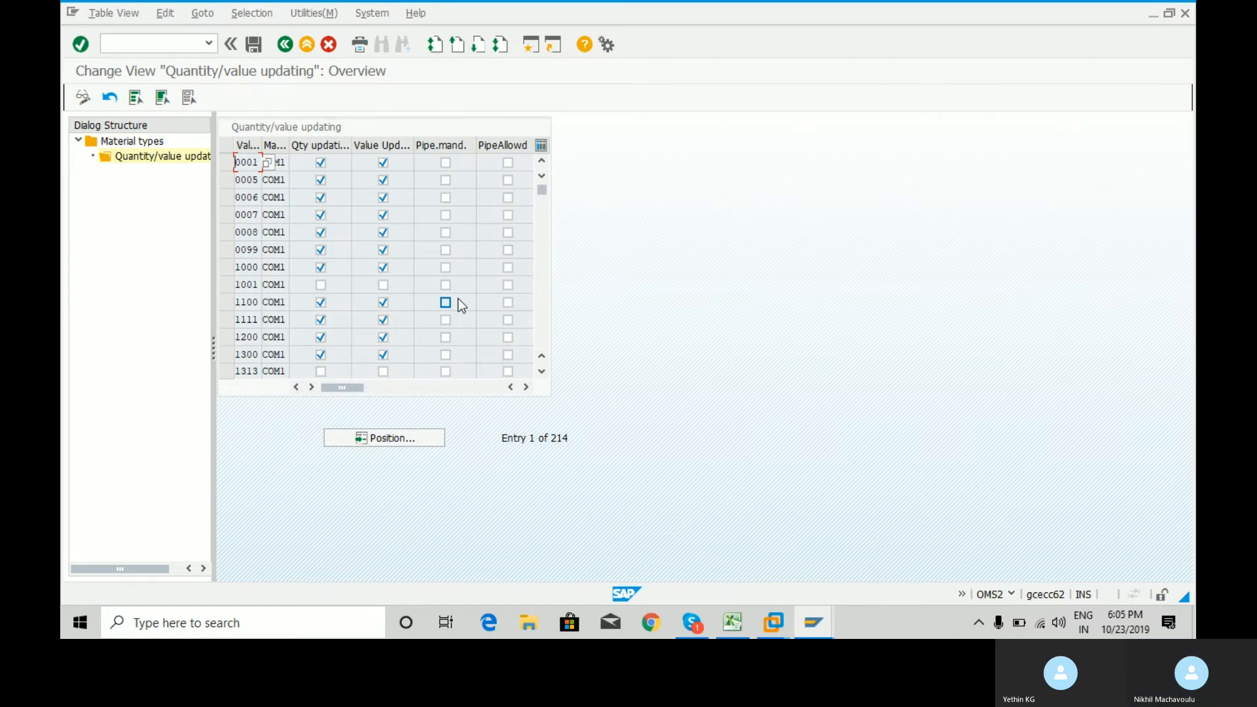
left_click(395, 441)
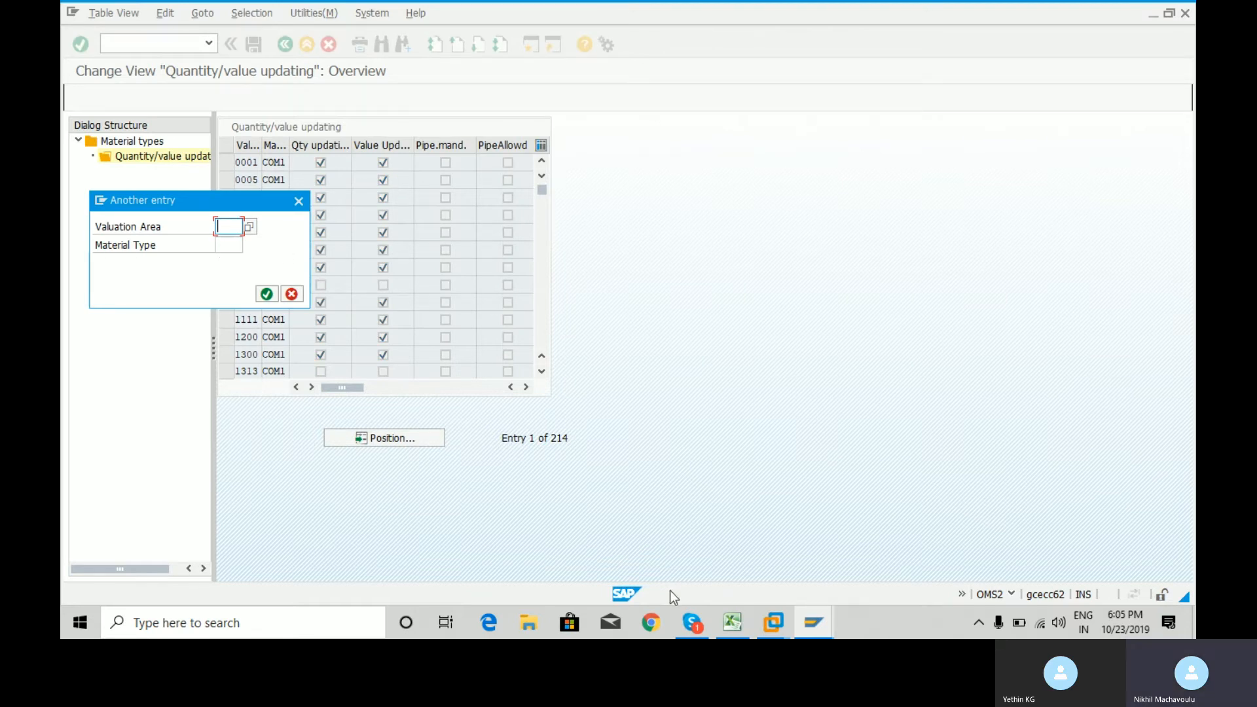
left_click(247, 227)
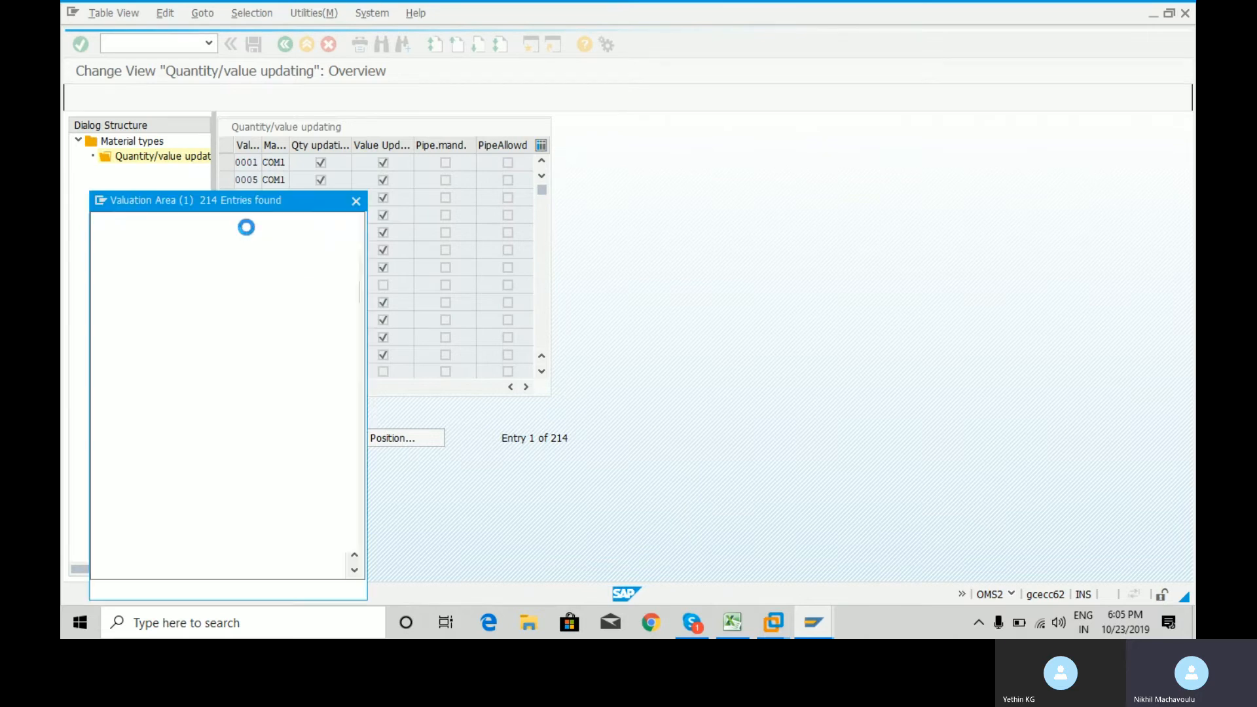
left_click(356, 570)
left_click_drag(355, 571, 355, 570)
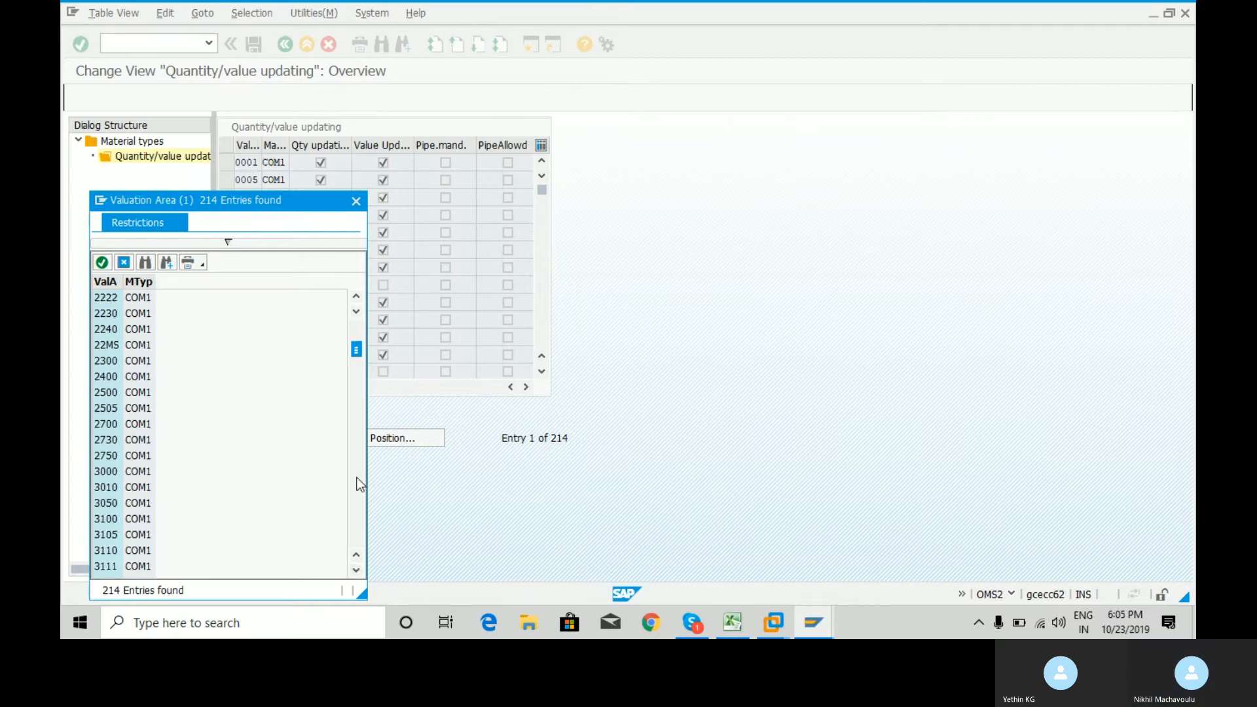
left_click_drag(356, 347, 358, 537)
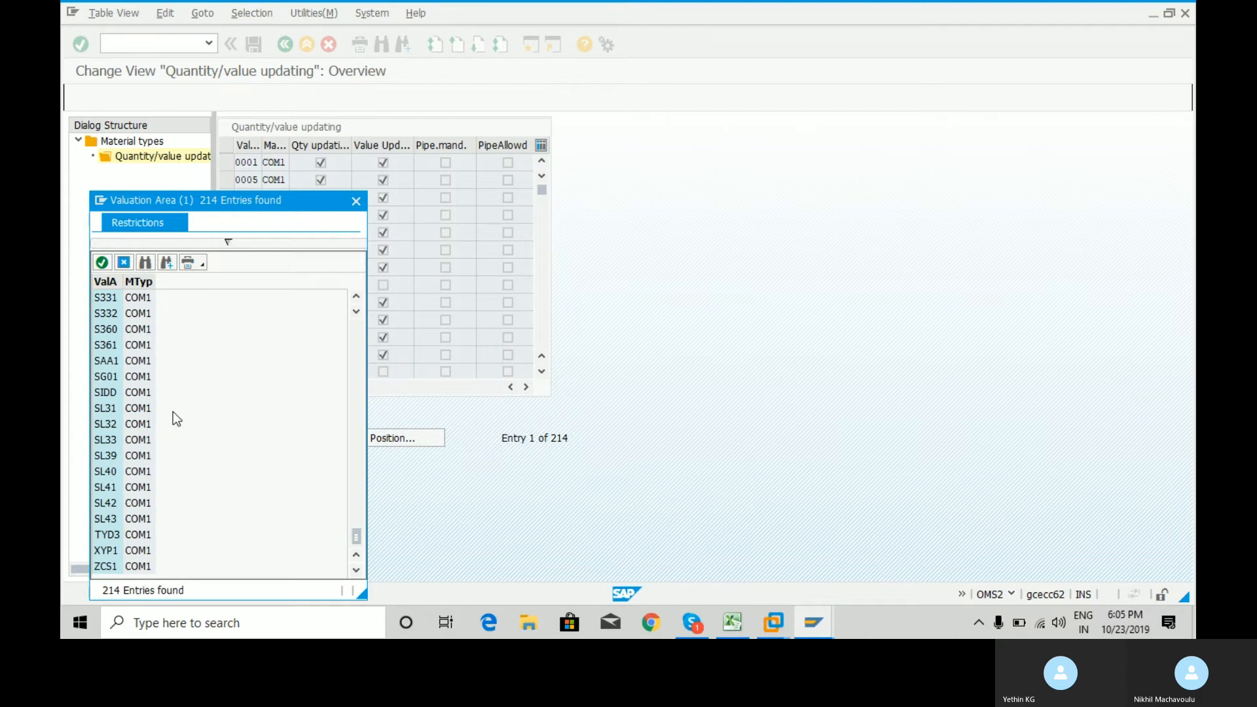
left_click_drag(357, 297, 357, 302)
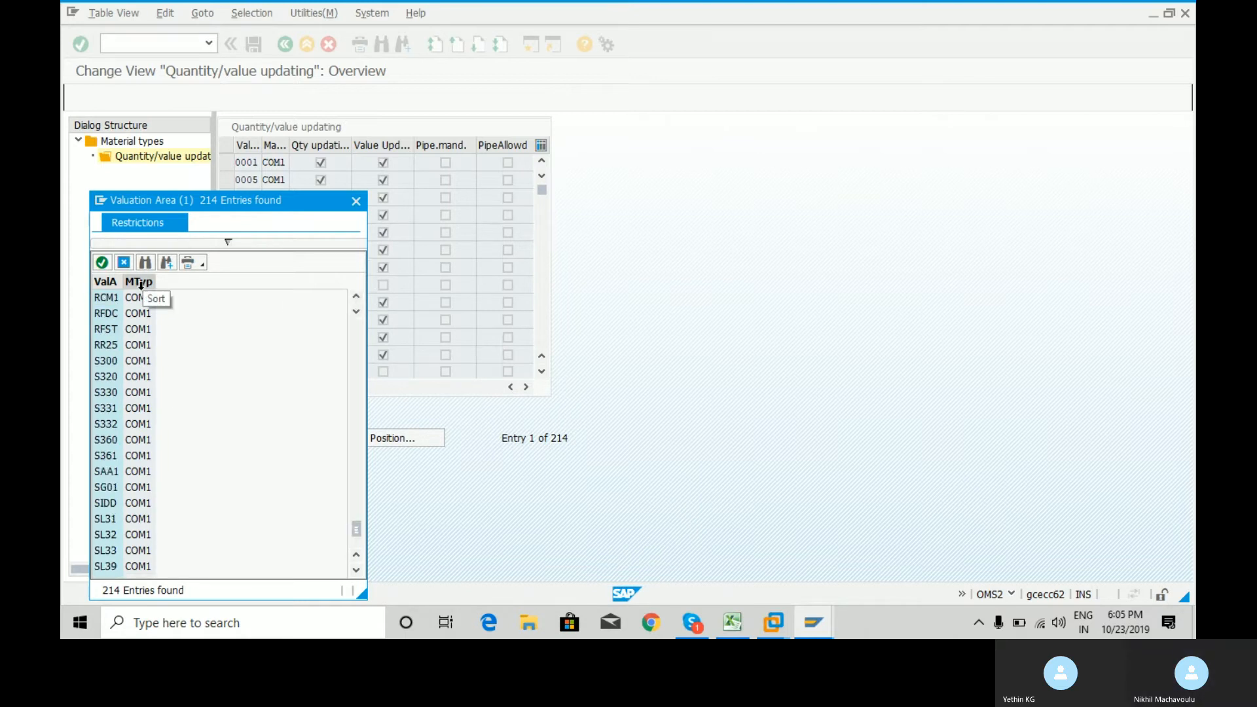
double_click(105, 298)
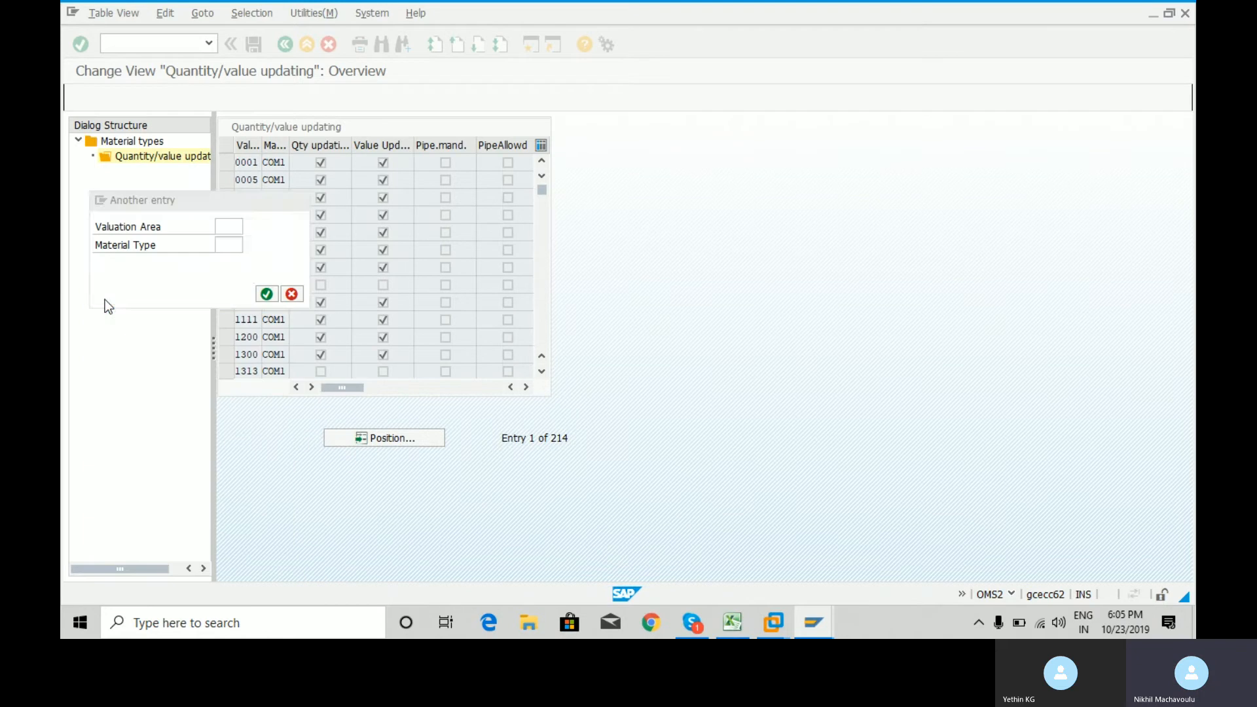
left_click(227, 244)
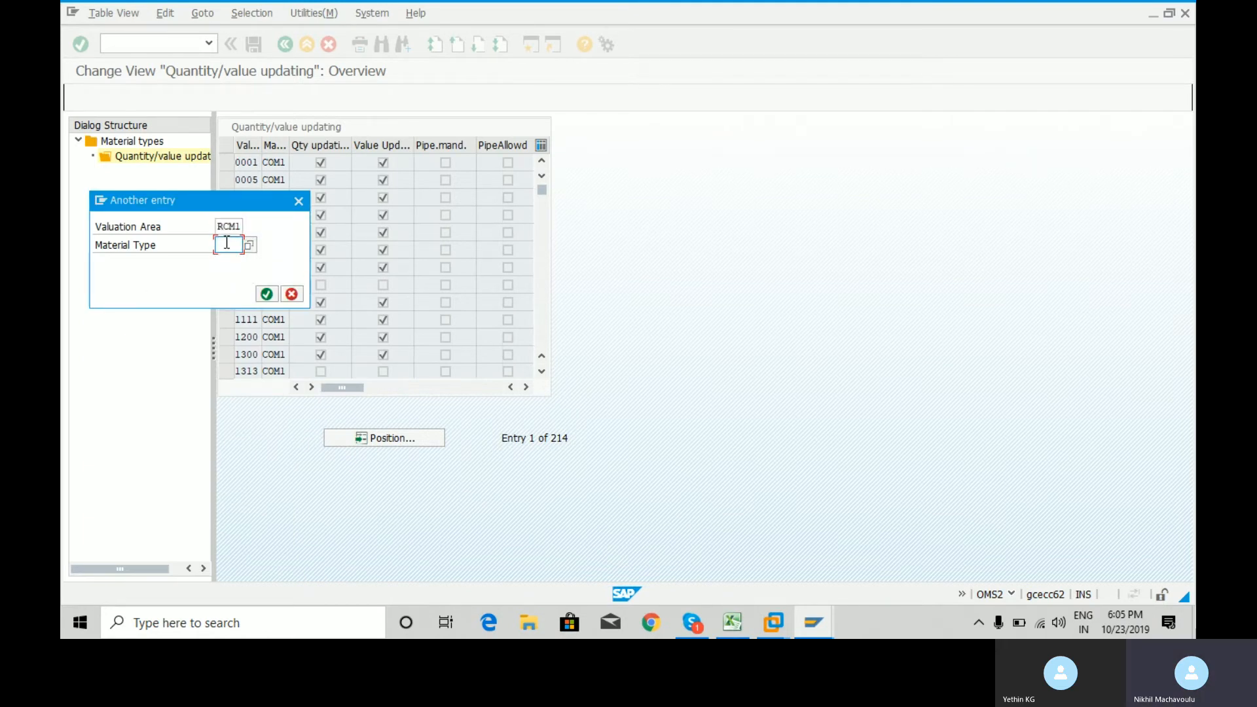
left_click(250, 247)
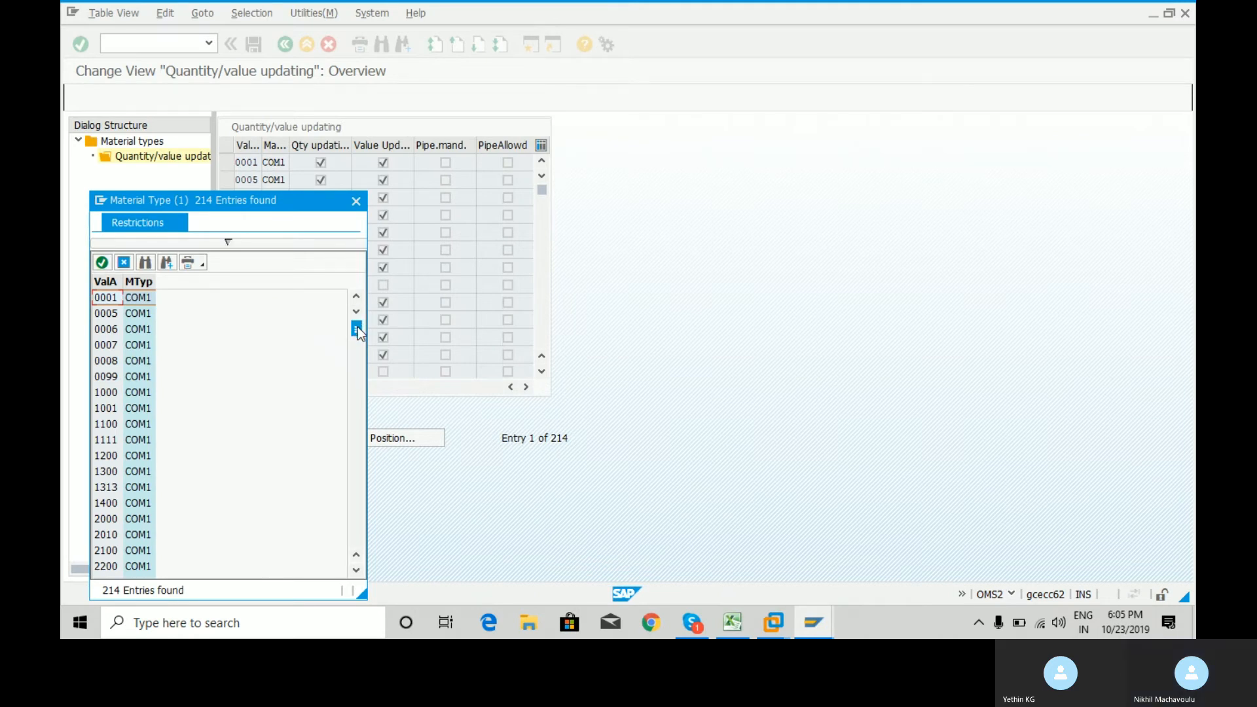
left_click_drag(358, 328, 364, 554)
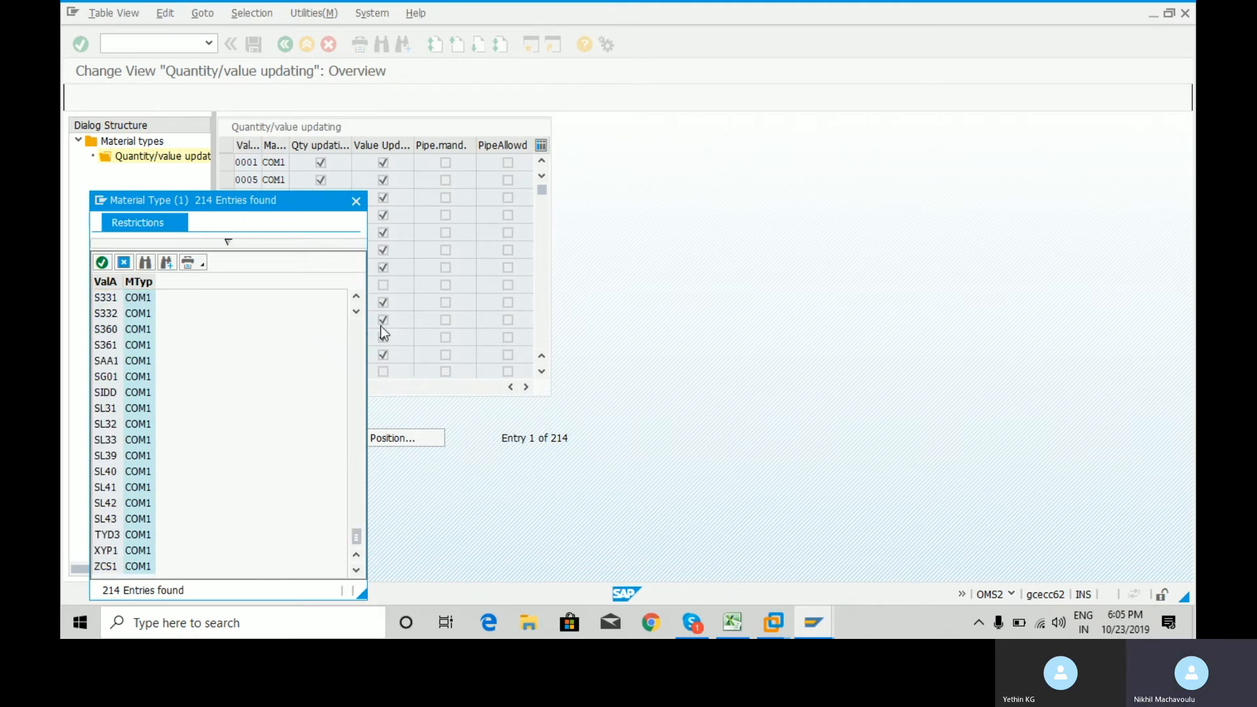
left_click_drag(358, 539, 357, 435)
left_click(358, 570)
left_click(357, 571)
left_click_drag(358, 571, 357, 572)
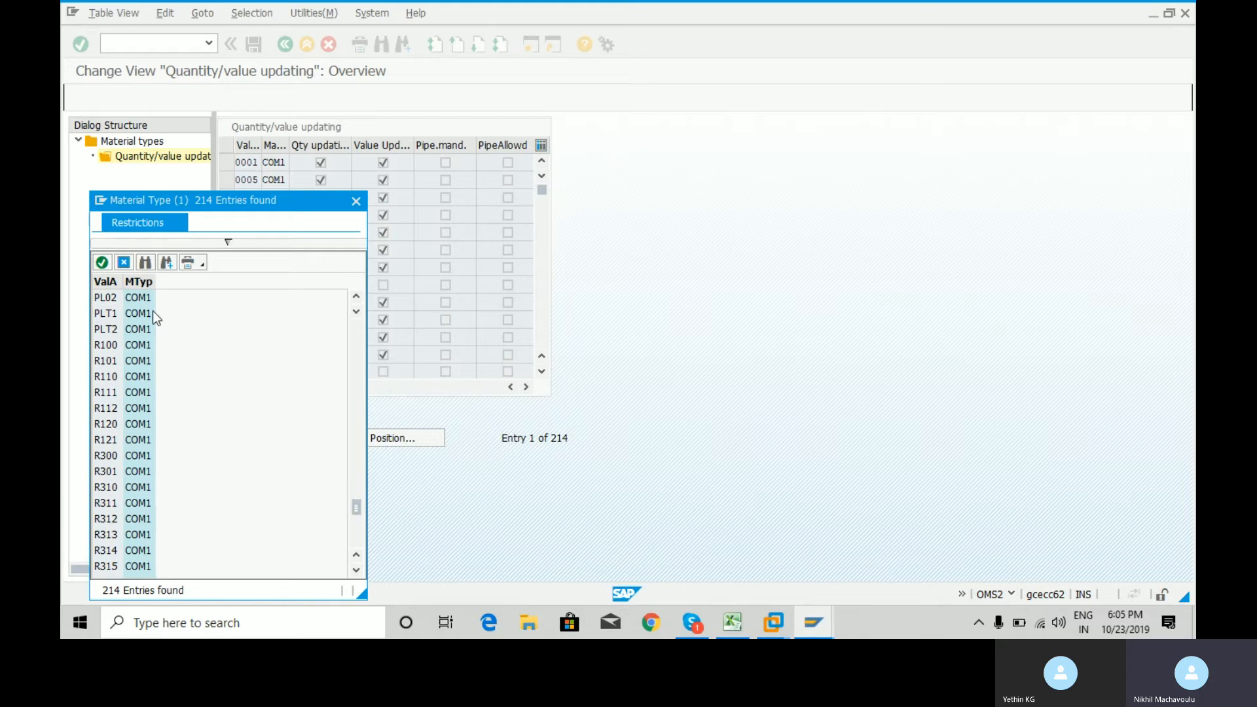
left_click(145, 263)
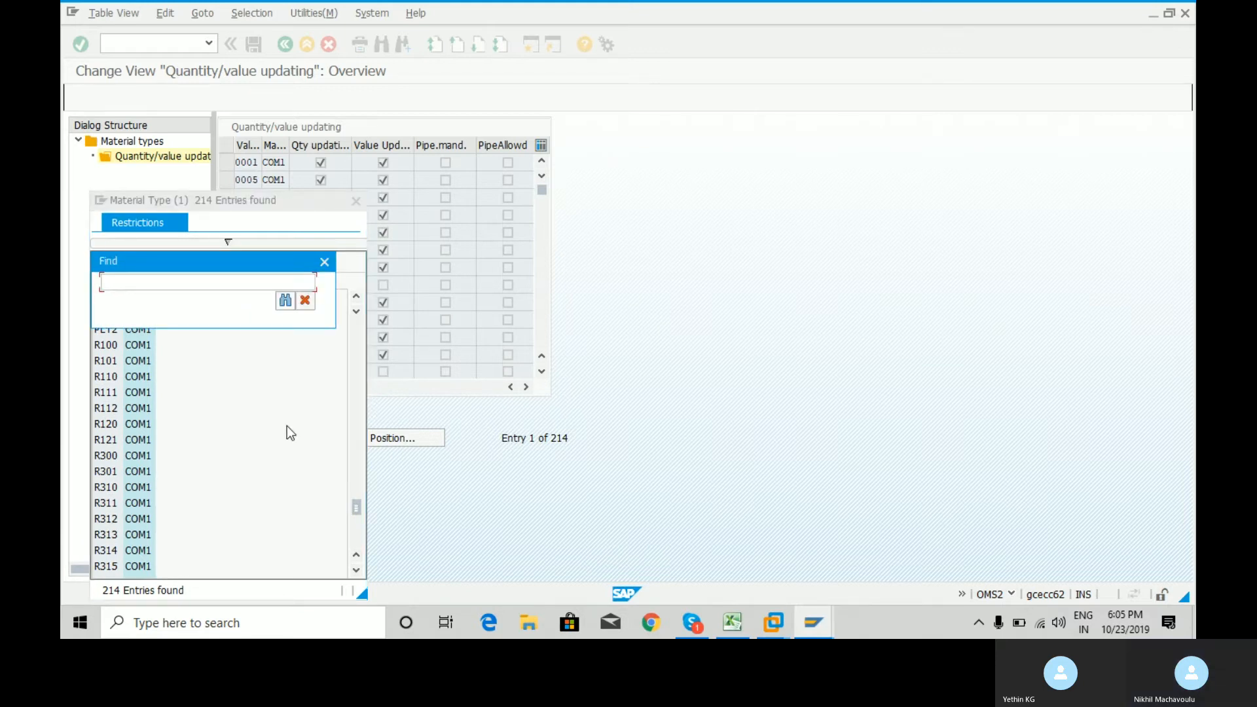
type("com1")
key("Return")
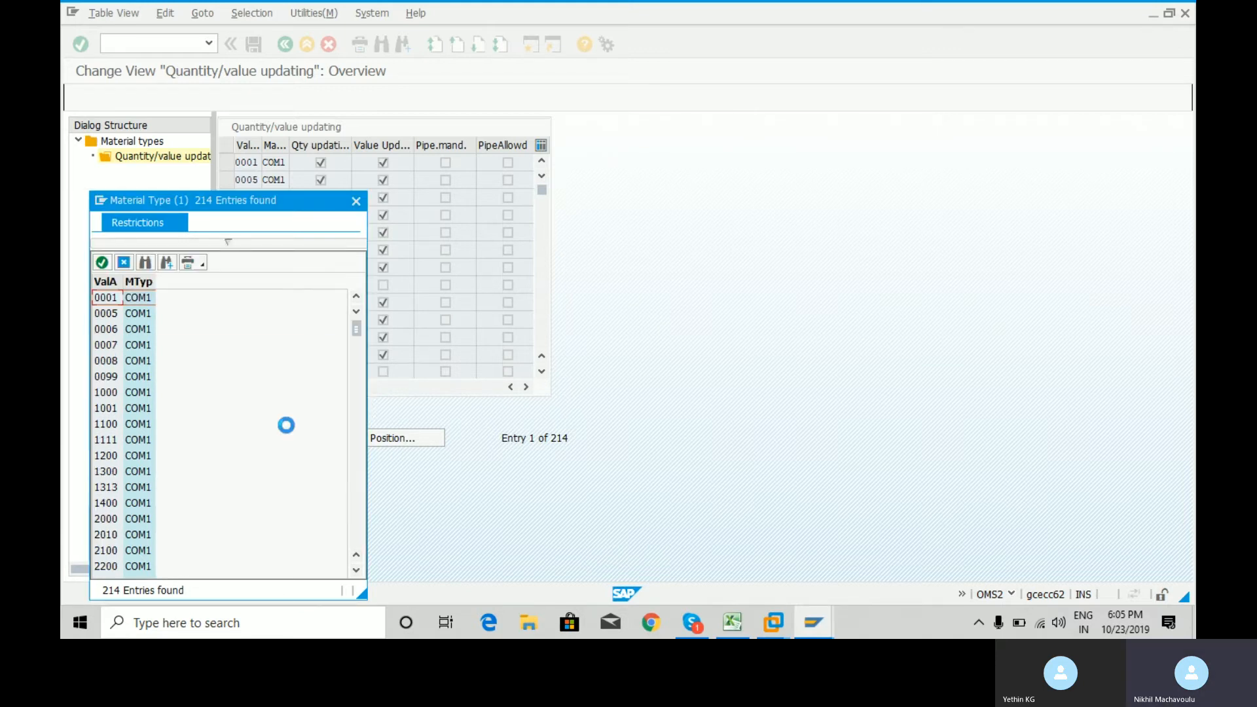
left_click(356, 201)
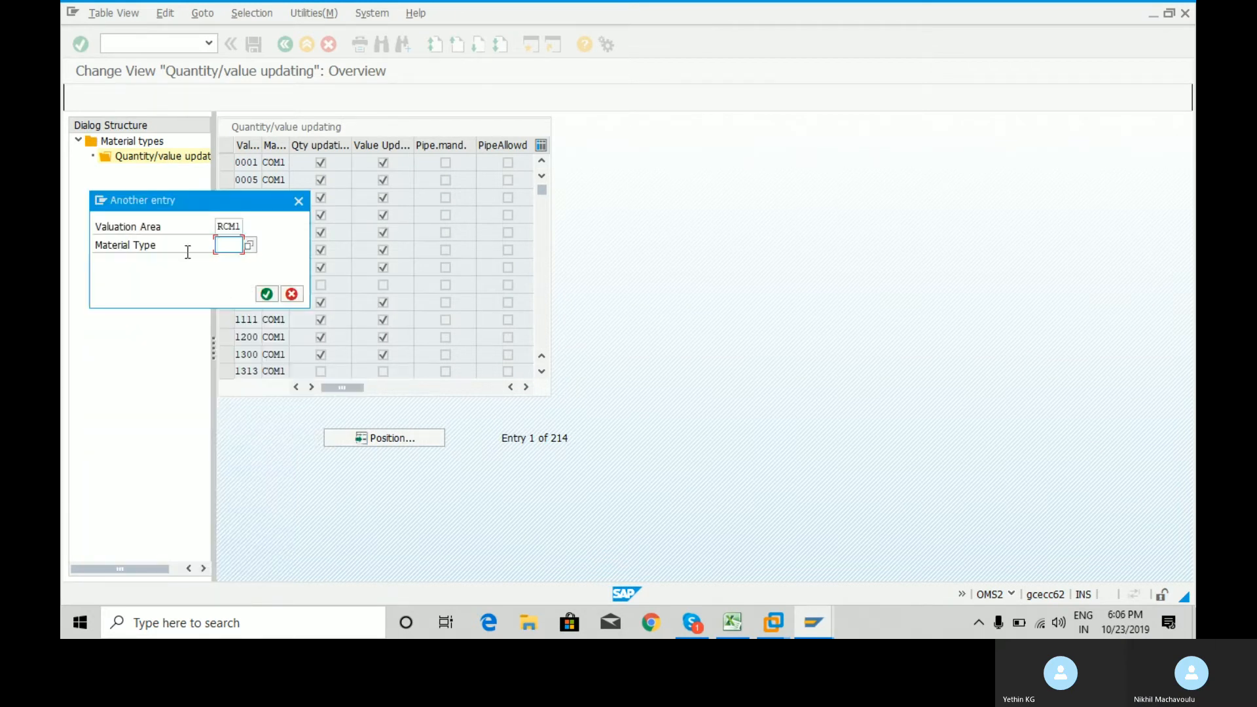
- Locate the RCM1 entry for material type COM1, enable its quantity and value updating, and save
type("COM1")
key("Return")
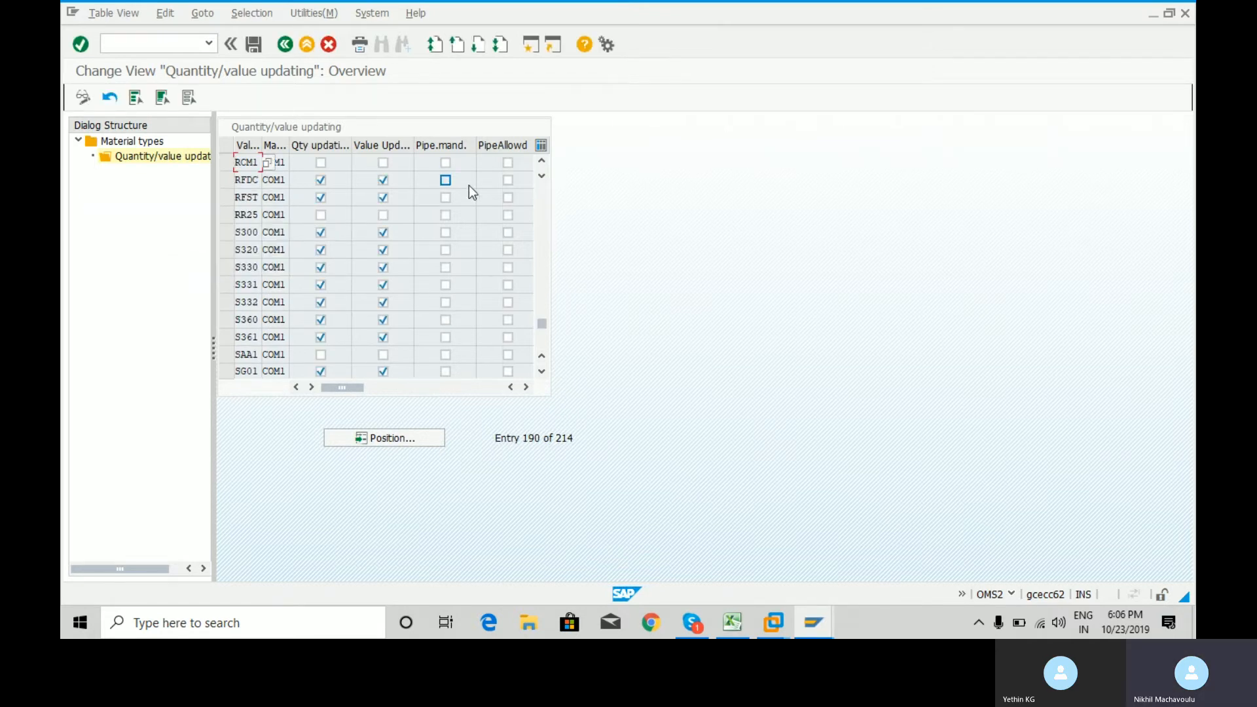
left_click(321, 162)
left_click(383, 163)
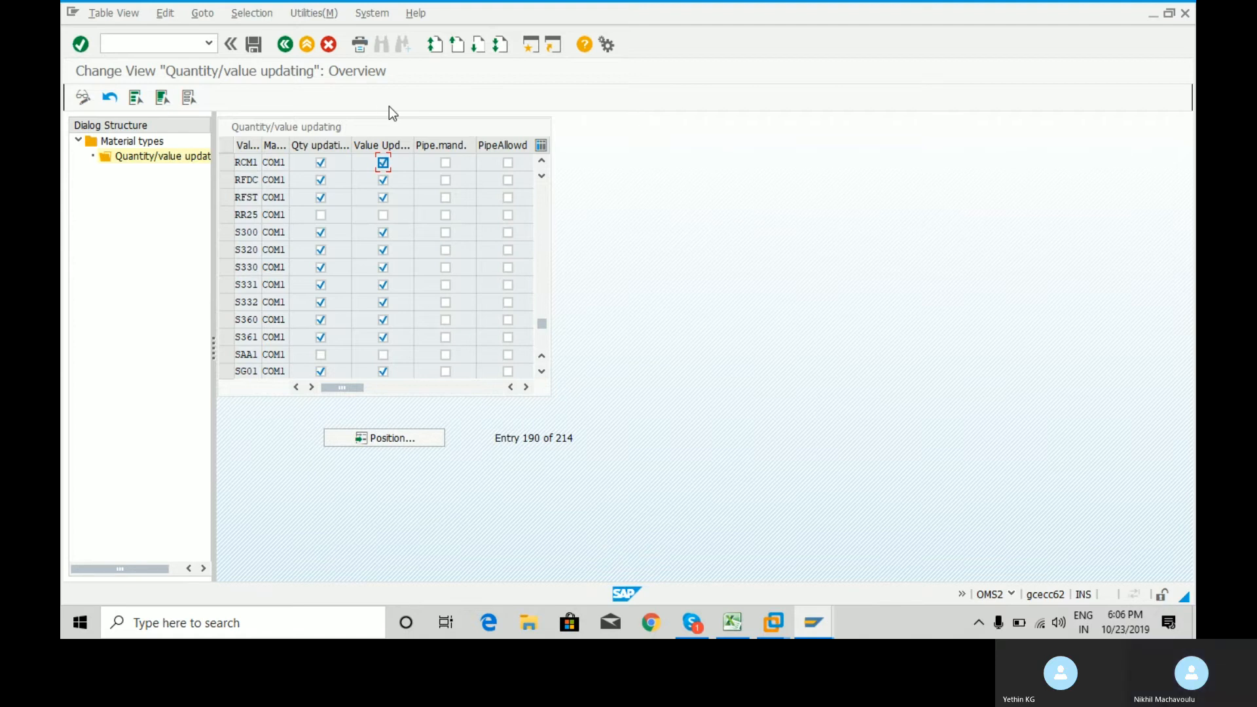
left_click(253, 45)
- Leave the transaction with /n, collapse the Material Master Configuration favorites, and start MM01 - Create Material
left_click(196, 39)
type("/n")
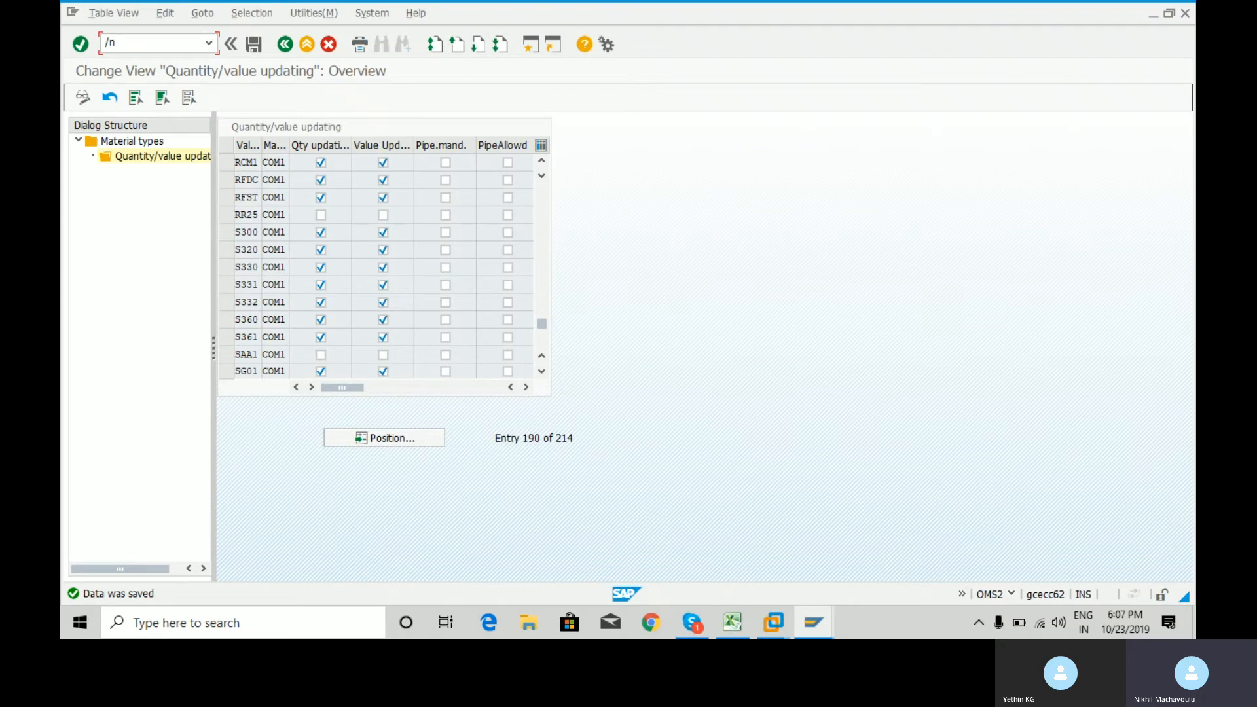
key("Return")
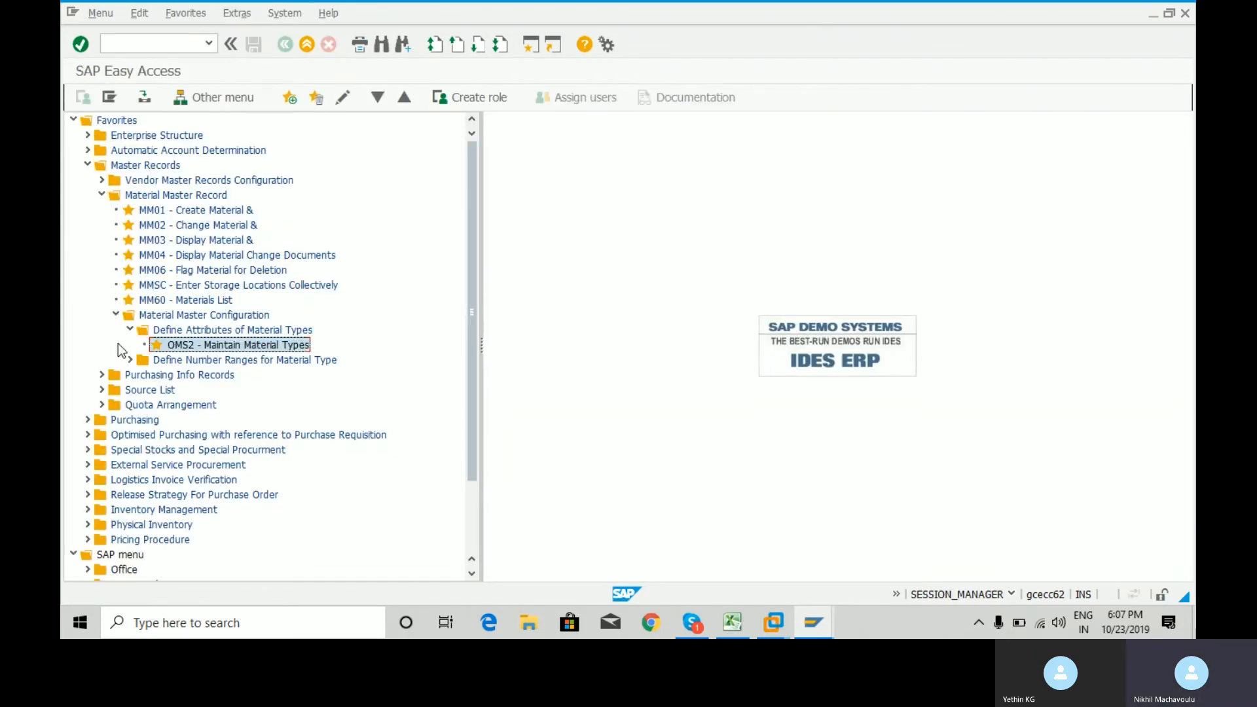
left_click(130, 330)
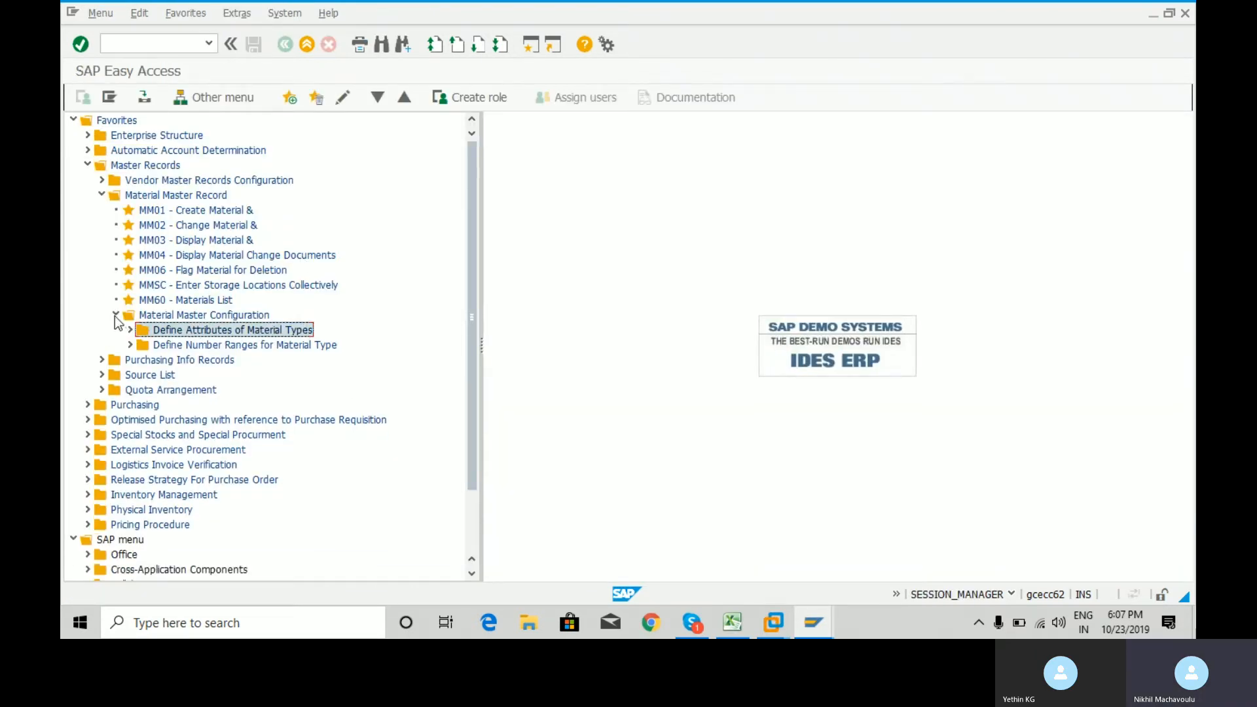
left_click(115, 315)
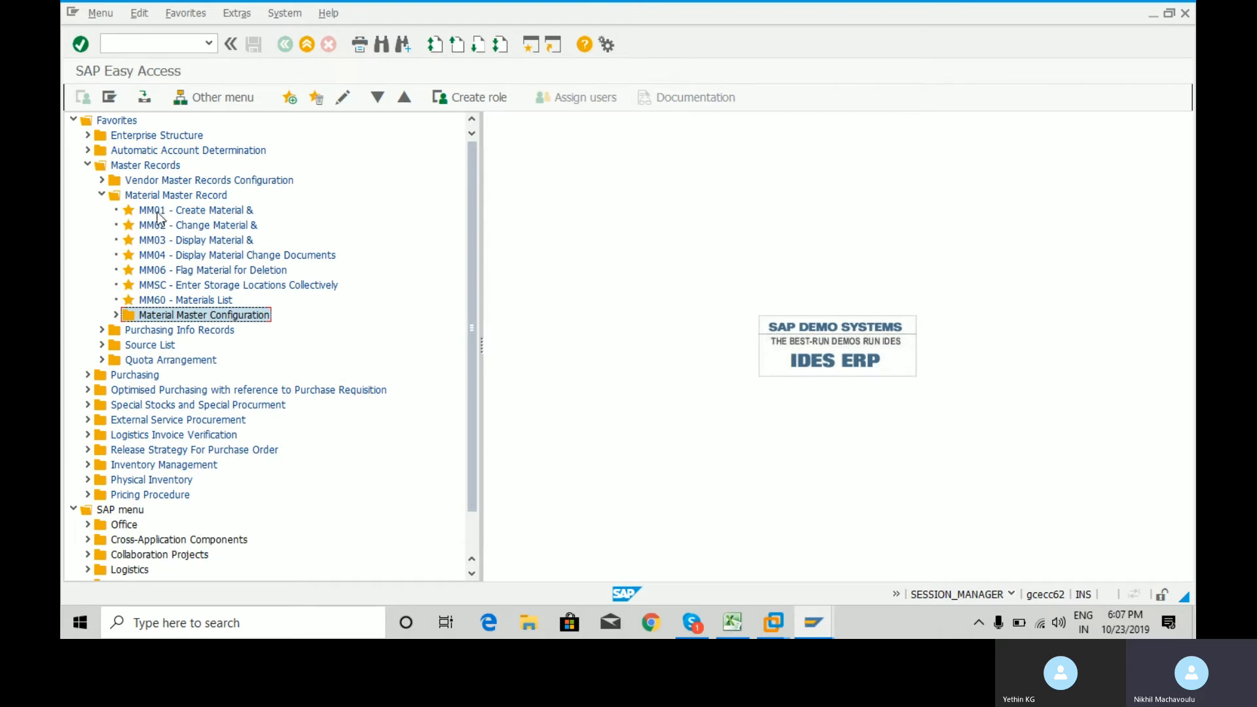
double_click(157, 211)
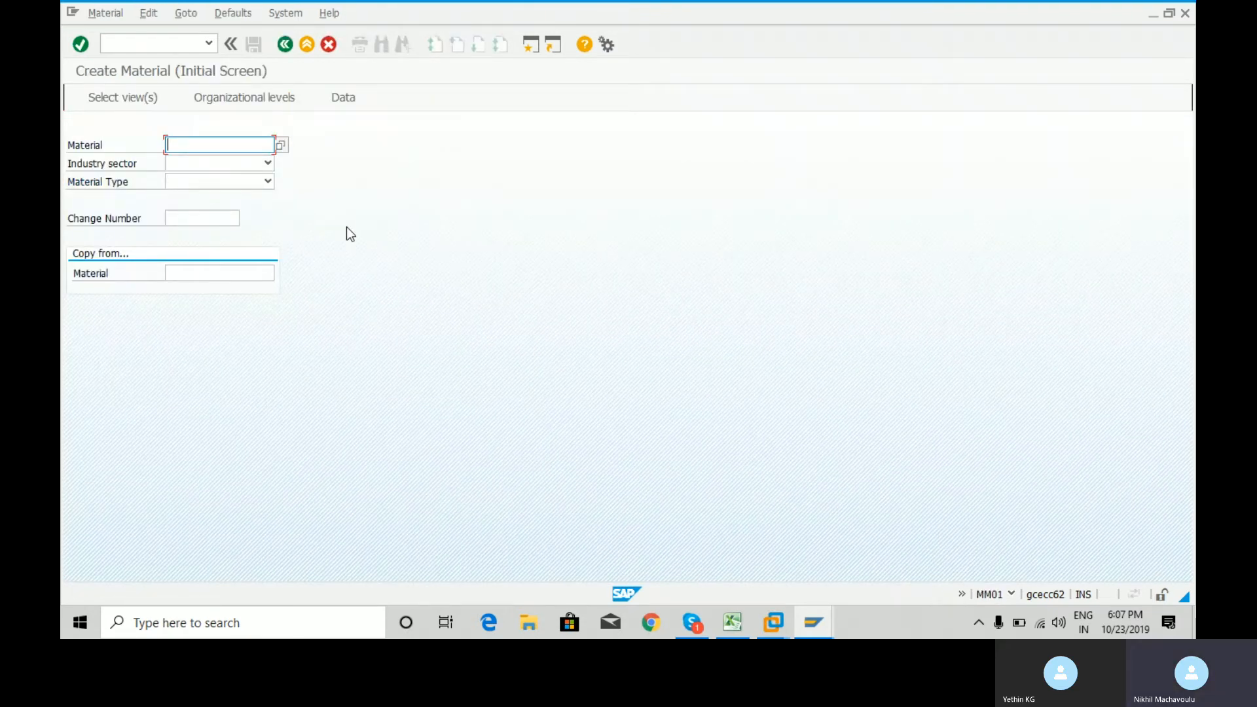
- Set the new material's industry sector to Mechanical Engineering and its material type to FERT Prod Laptops ROYC
key("Tab")
key("m")
key("Tab")
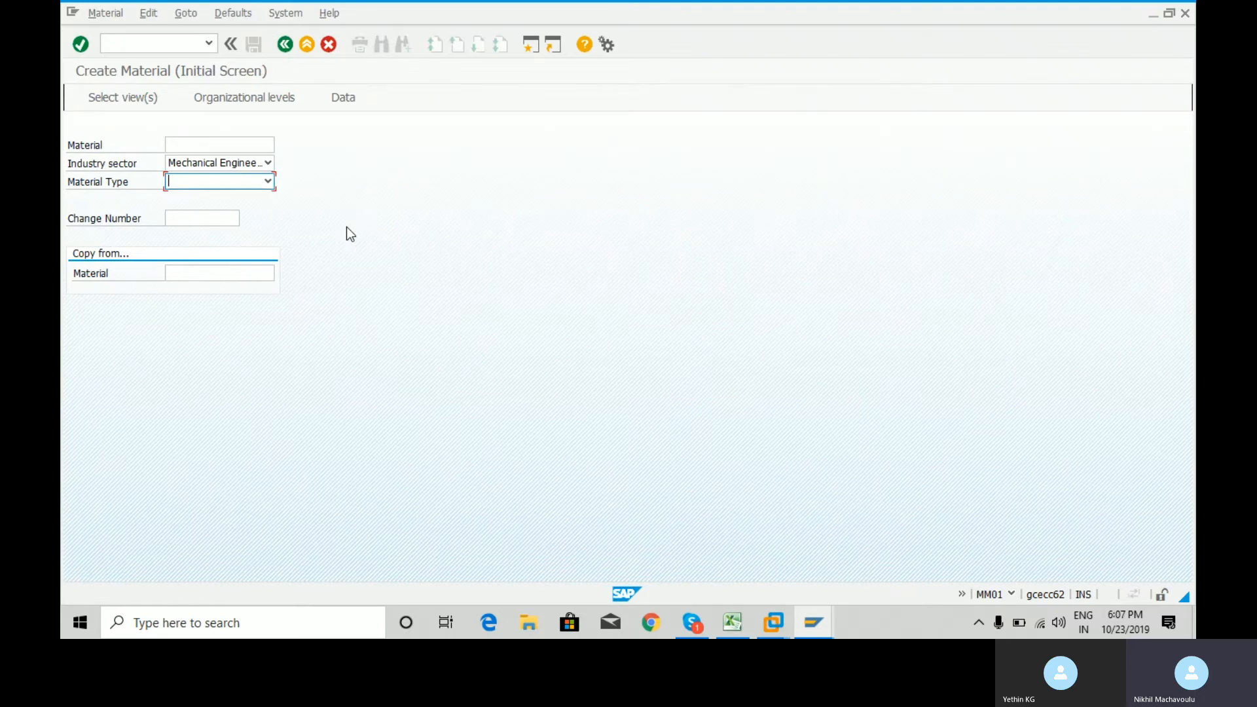
left_click(267, 181)
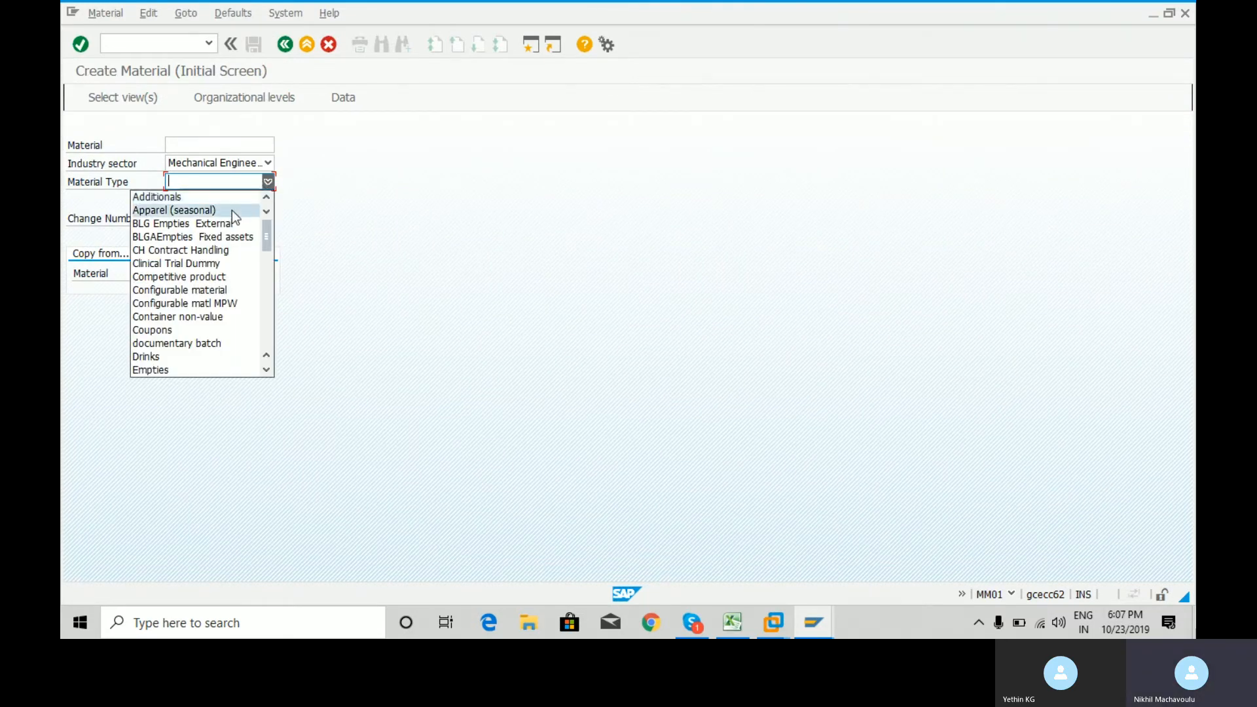
key("c")
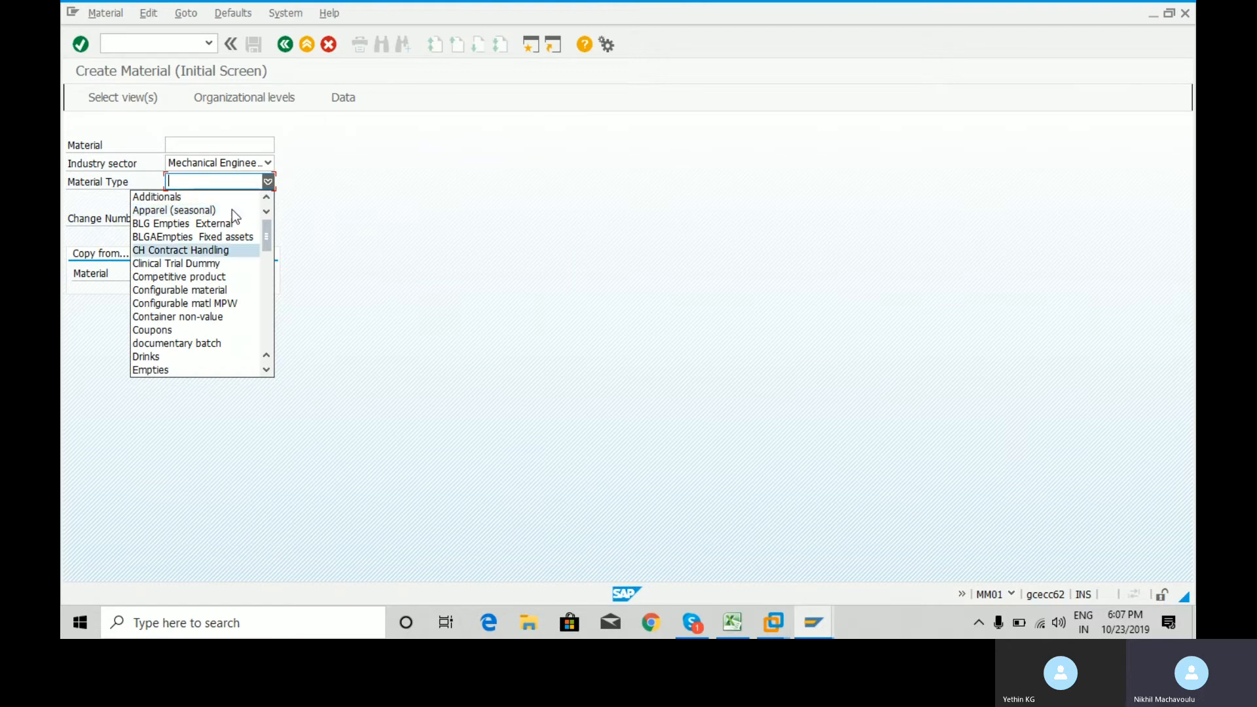
key("c")
key("c")
key("Down")
key("Down")
key("Down")
key("Down")
key("Down")
key("Down")
key("Down")
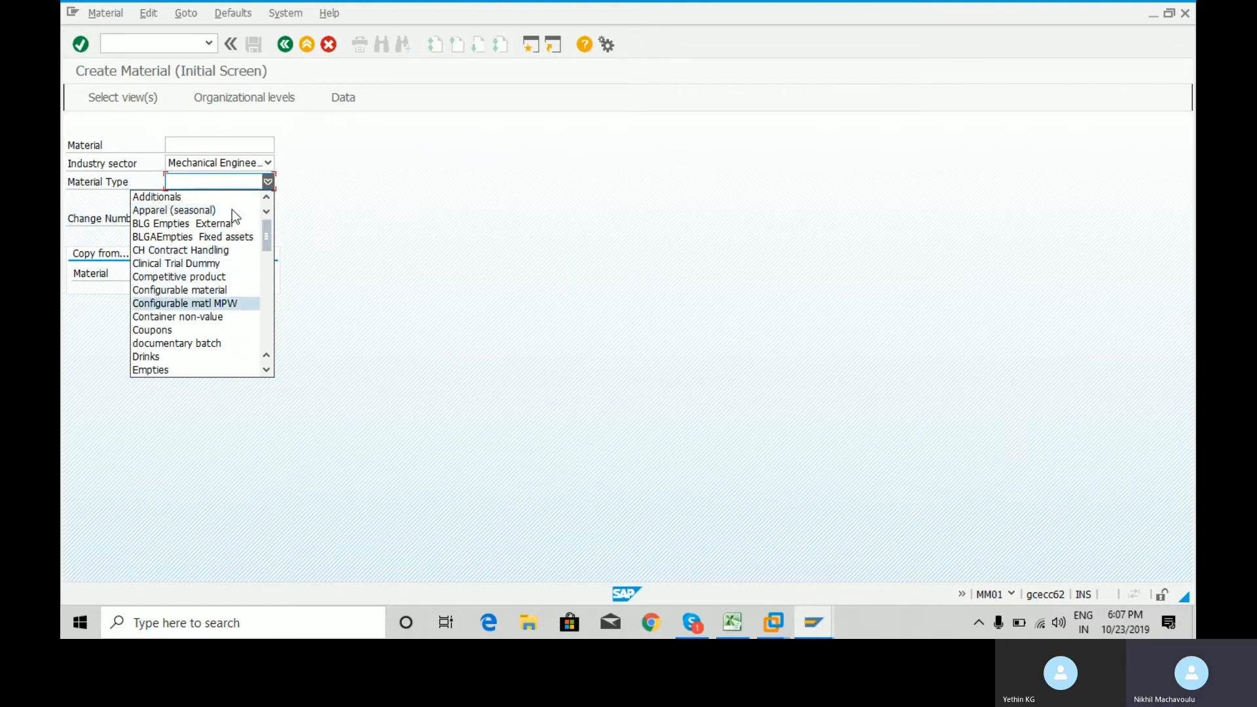
key("Down")
key("Down")
key("Down")
key("Down")
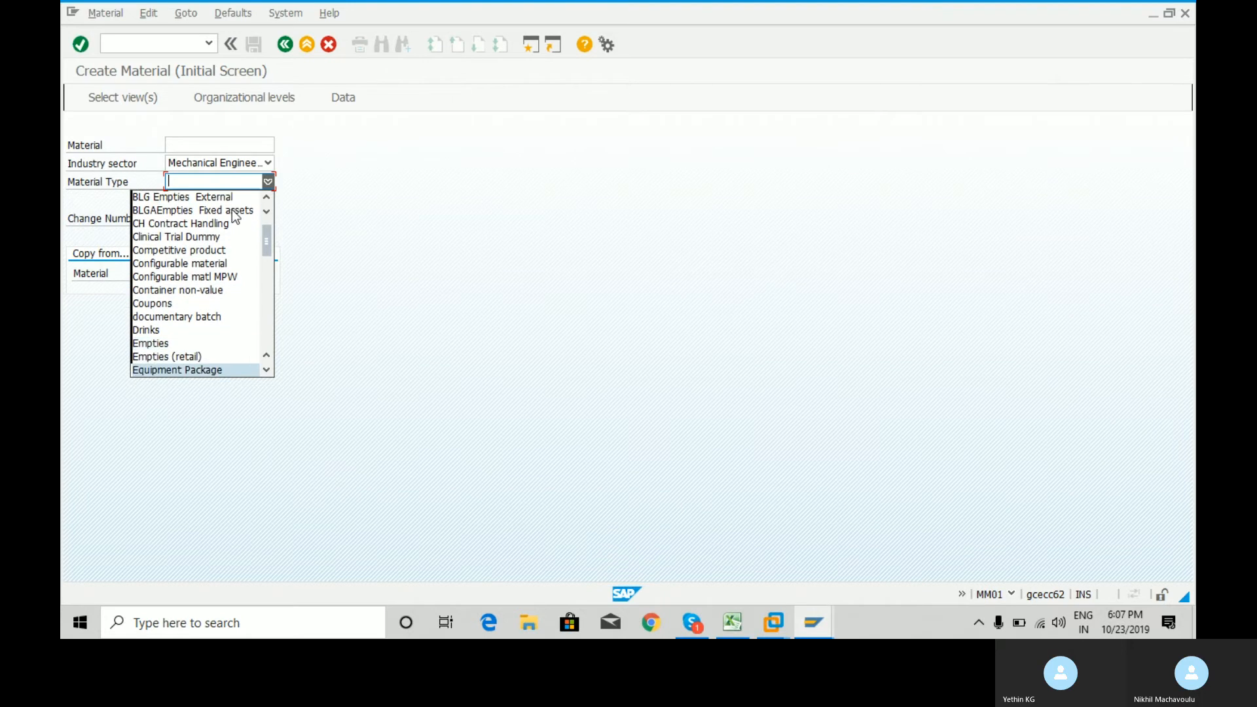
key("Up")
key("Up")
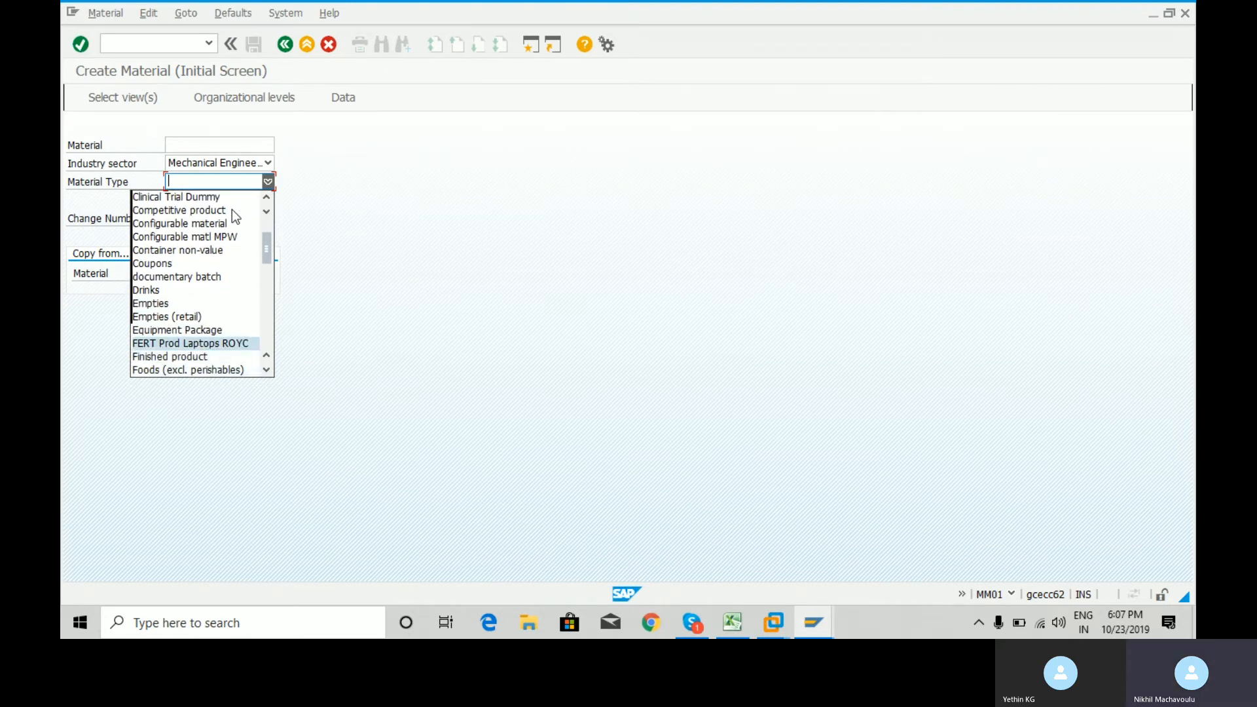
key("Down")
key("Return")
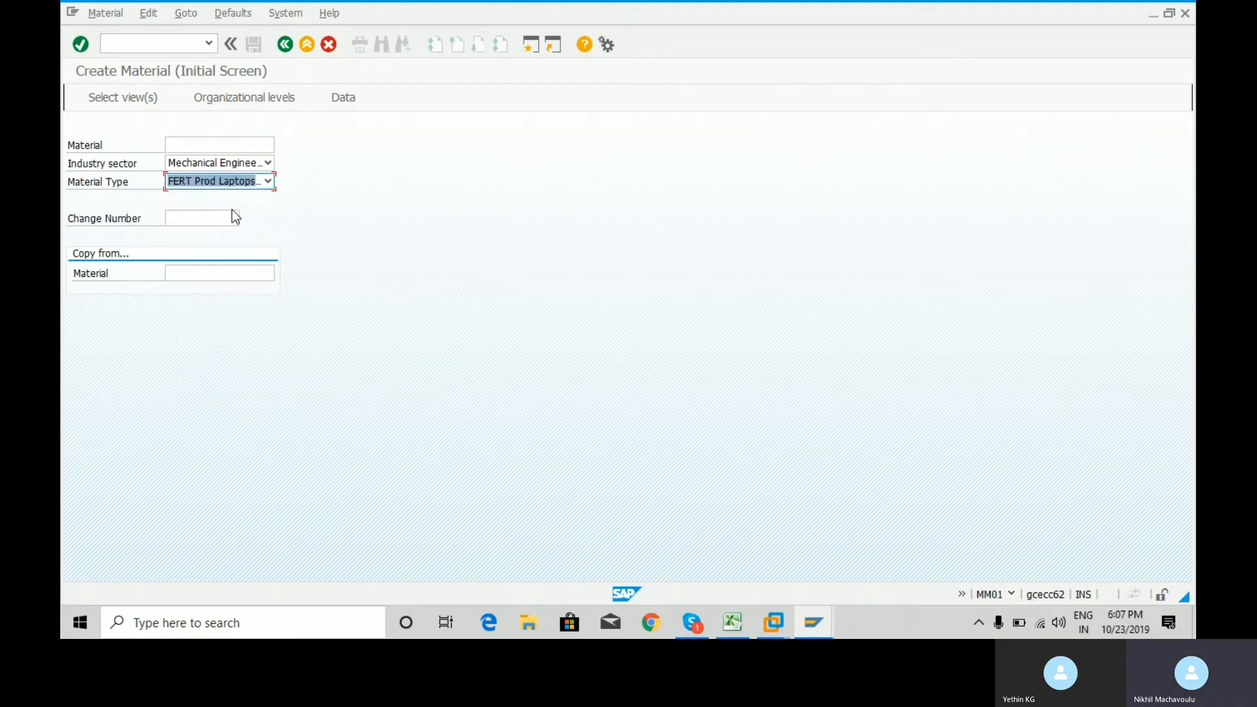
- Accept the preselected views, set plant RCM1 and a storage location as organizational levels, and continue to the Basic data 1 view
key("Return")
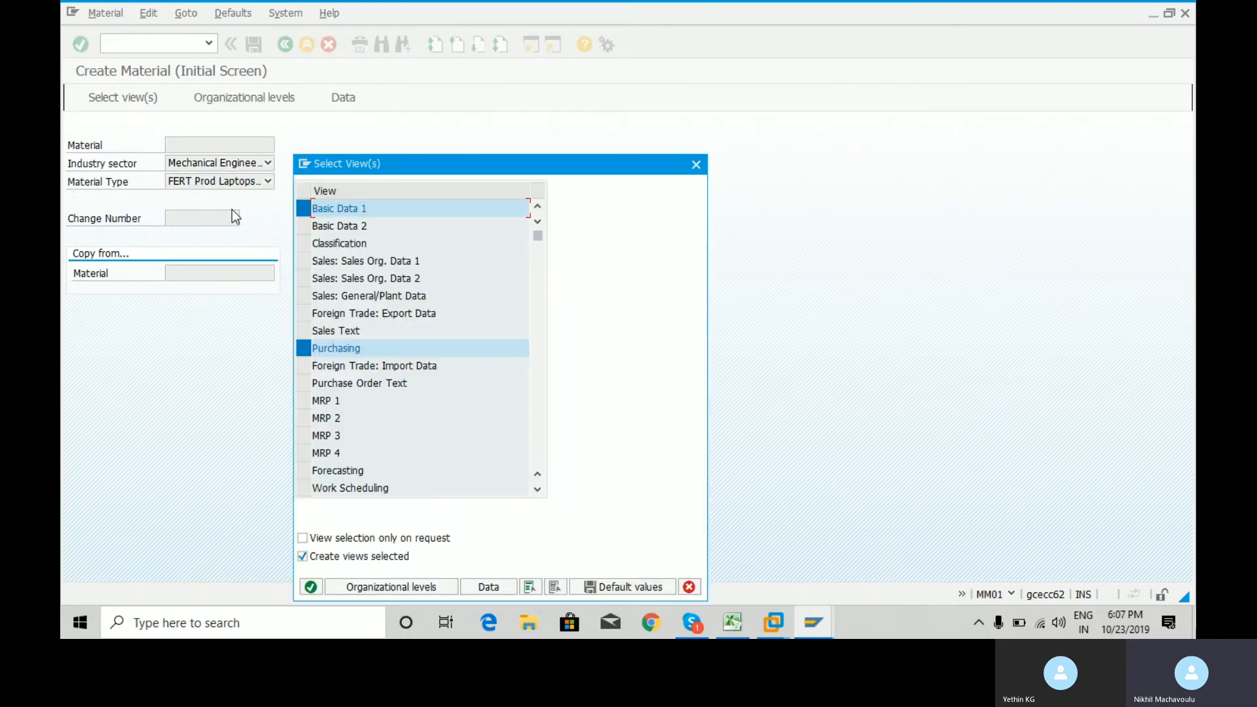
key("Return")
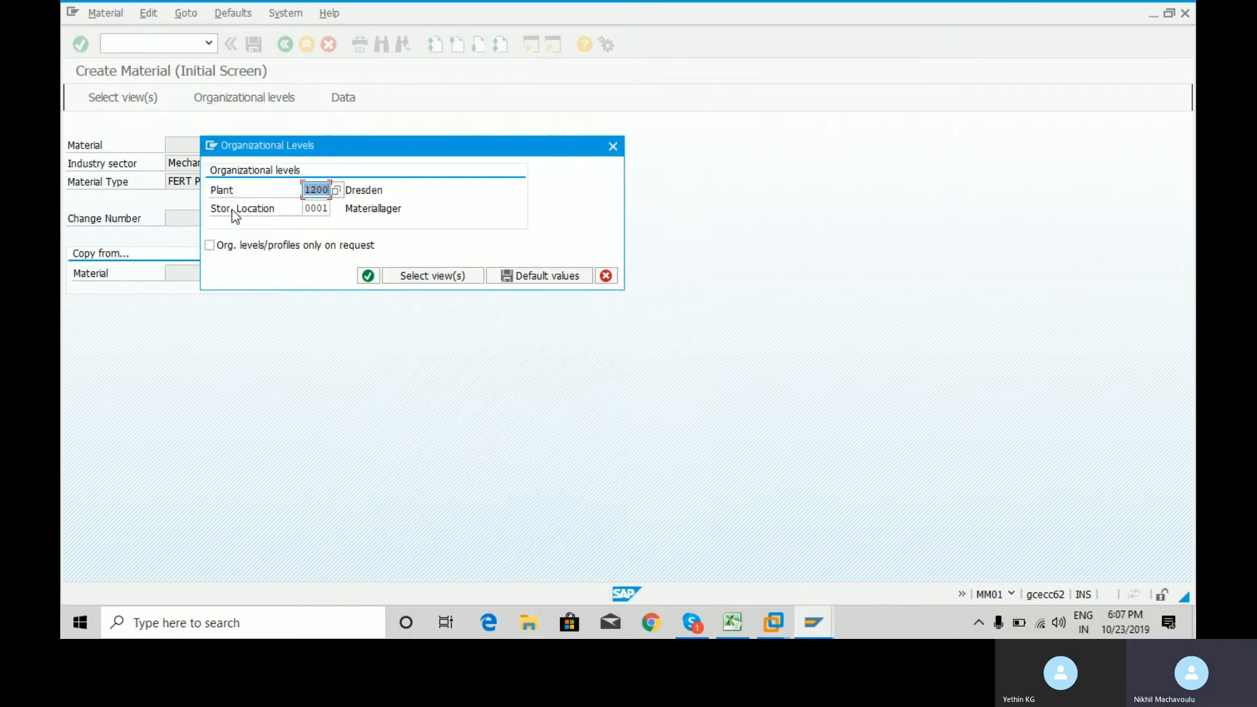
type("RCM1")
key("Tab")
type("000")
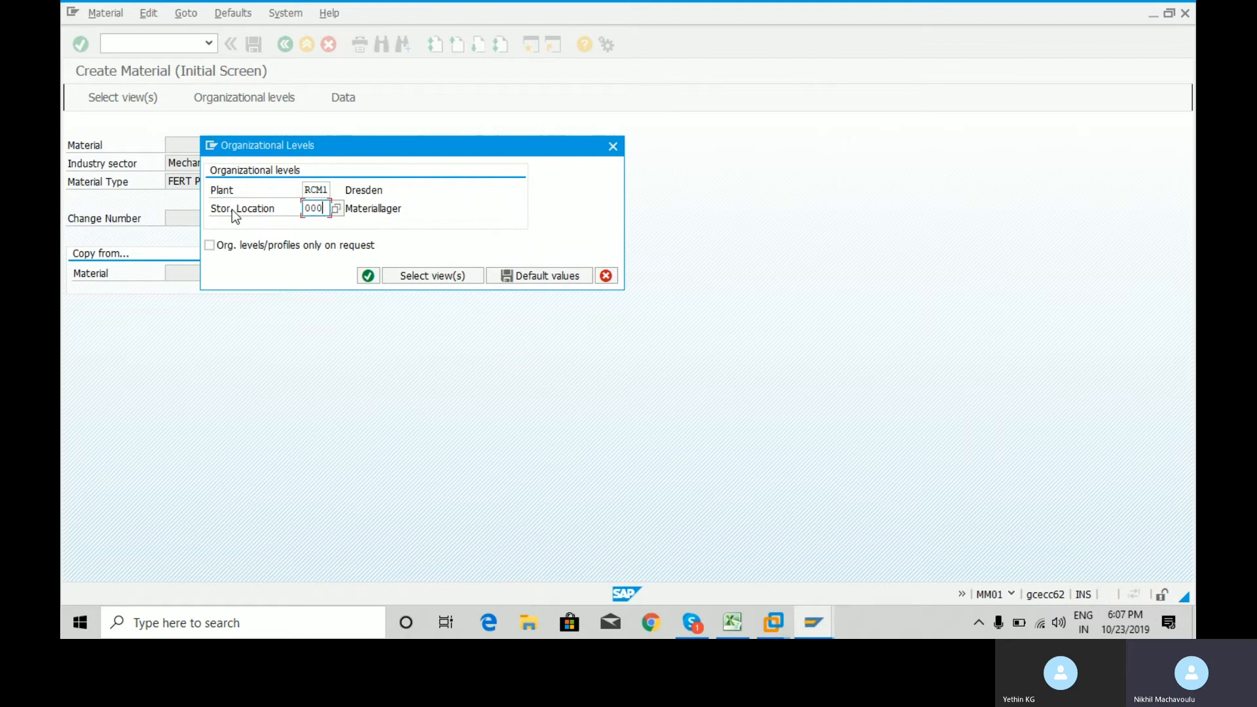
key("BackSpace")
key("BackSpace")
key("BackSpace")
key("Down")
key("Return")
key("Return")
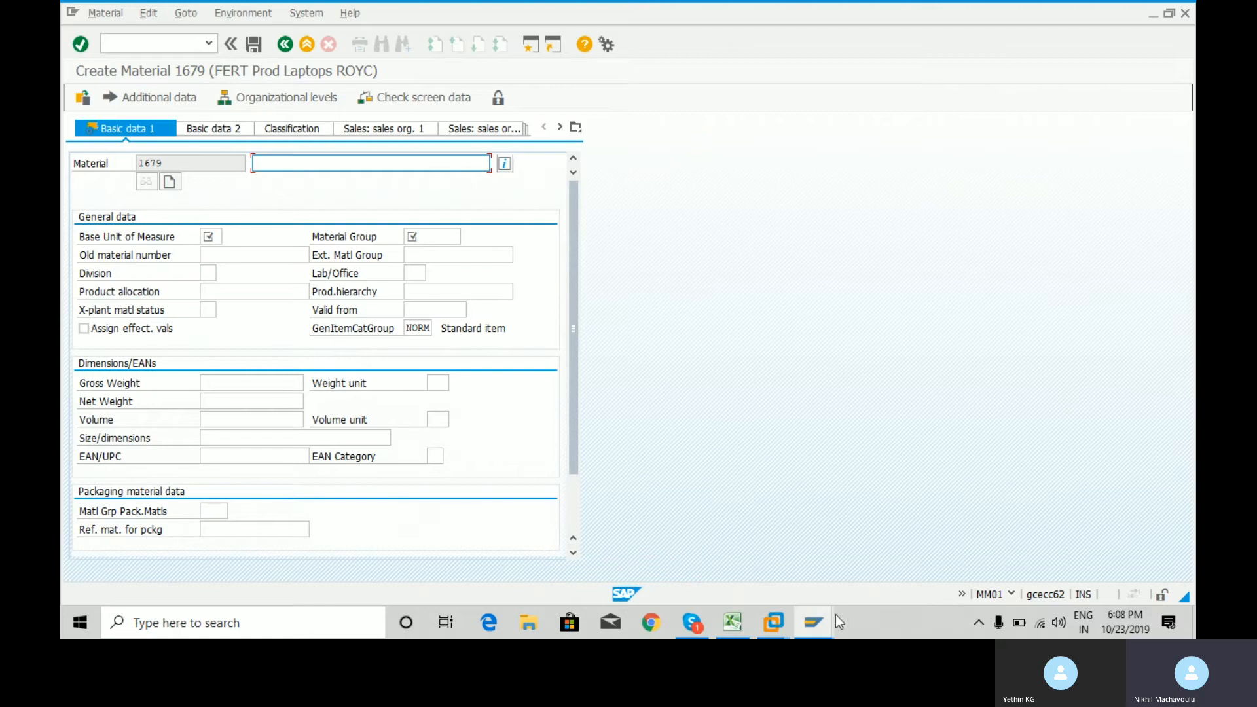
- Switch to the SAP Practice workbook in Excel and select material cell A2 on the Material Master Records sheet
left_click(731, 622)
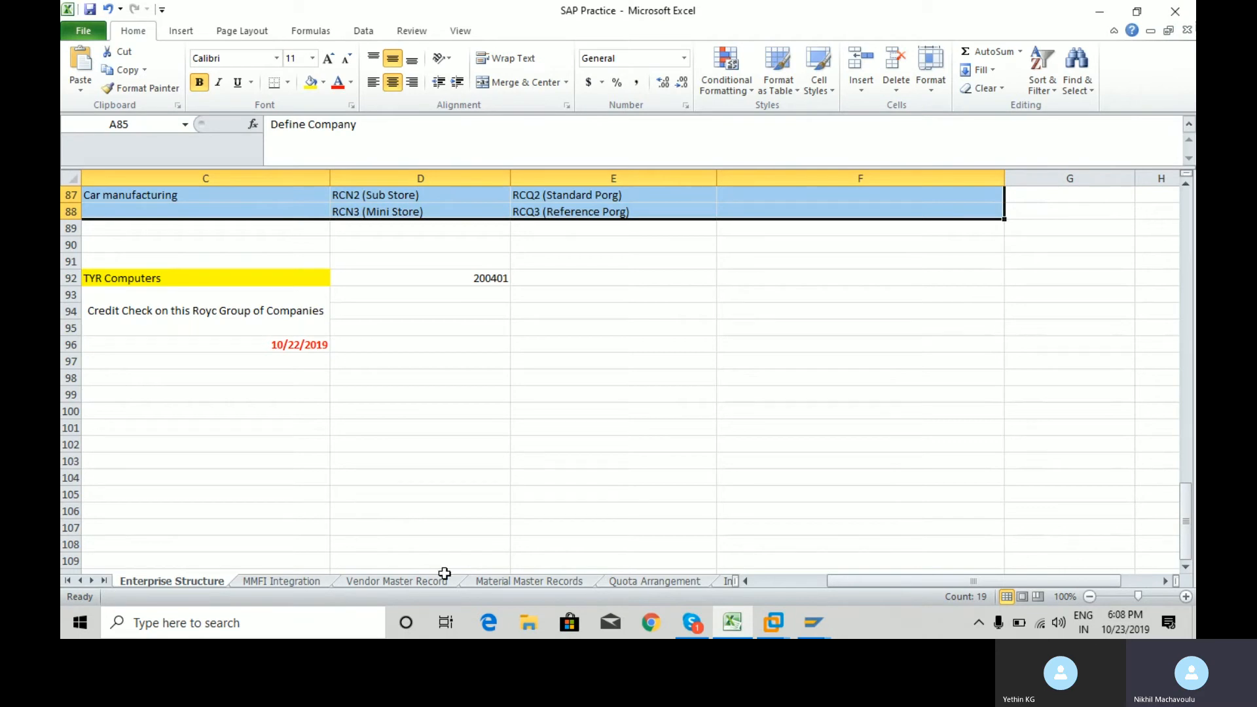
left_click(537, 581)
key("Left")
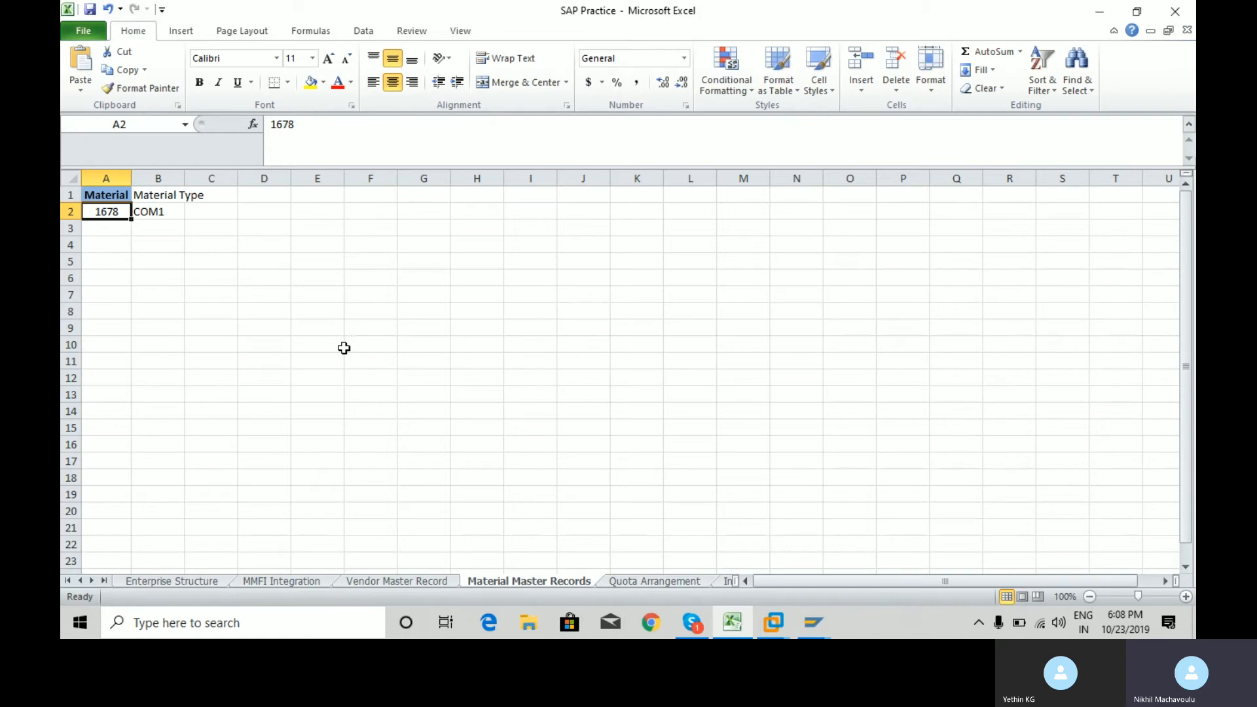
- Switch back to SAP and leave the Create Material transaction with /n
key("alt+Tab")
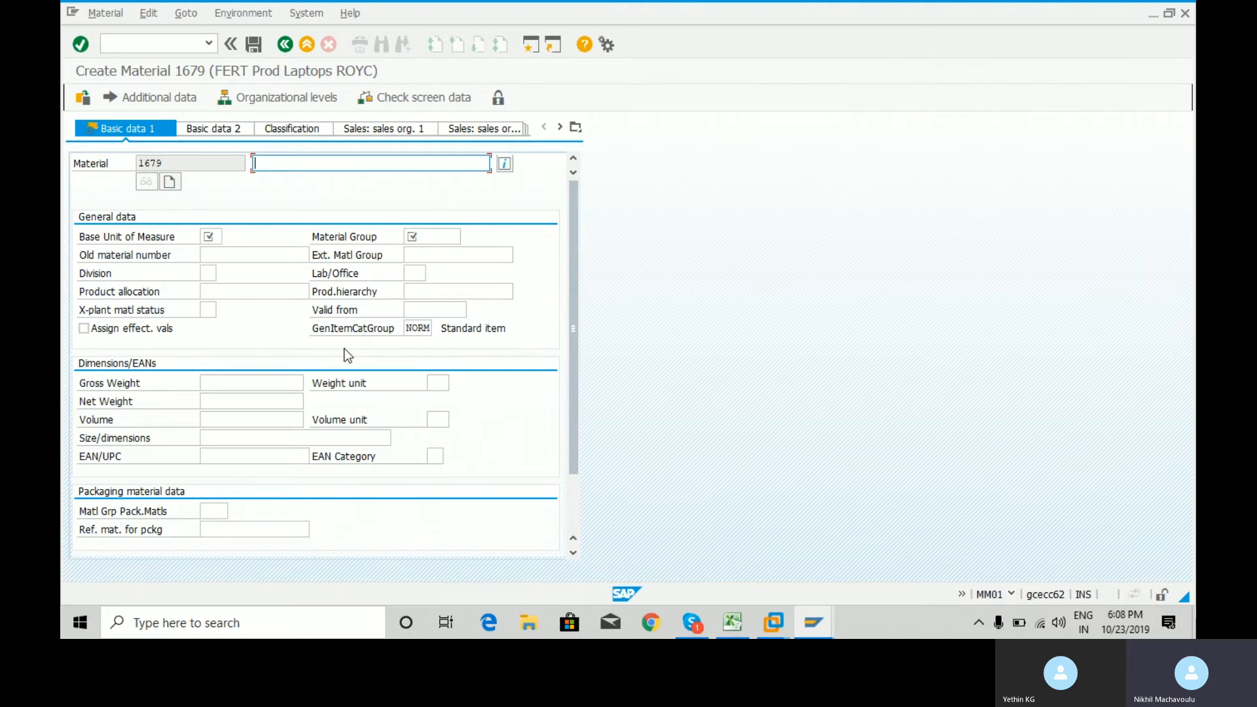
left_click(173, 42)
type("/n")
key("Return")
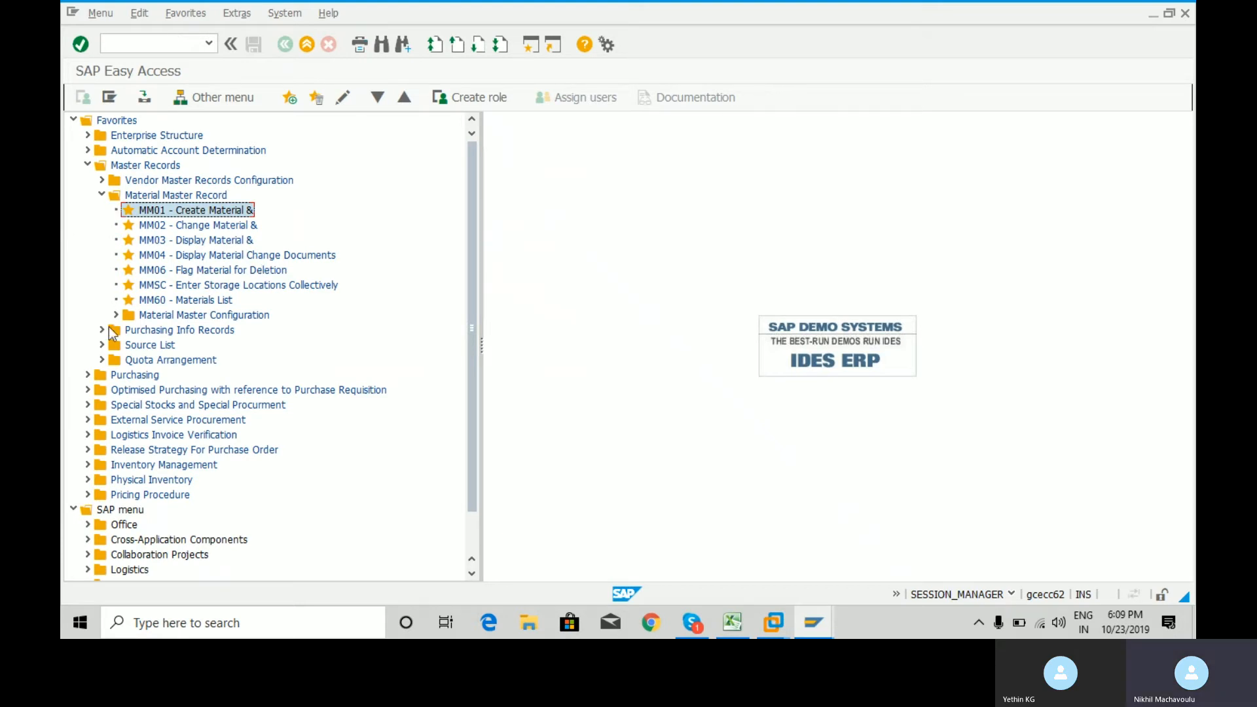
- Insert a favorites folder named Define Material Group under Material Master Configuration in the Material Master Record folder
left_click(101, 195)
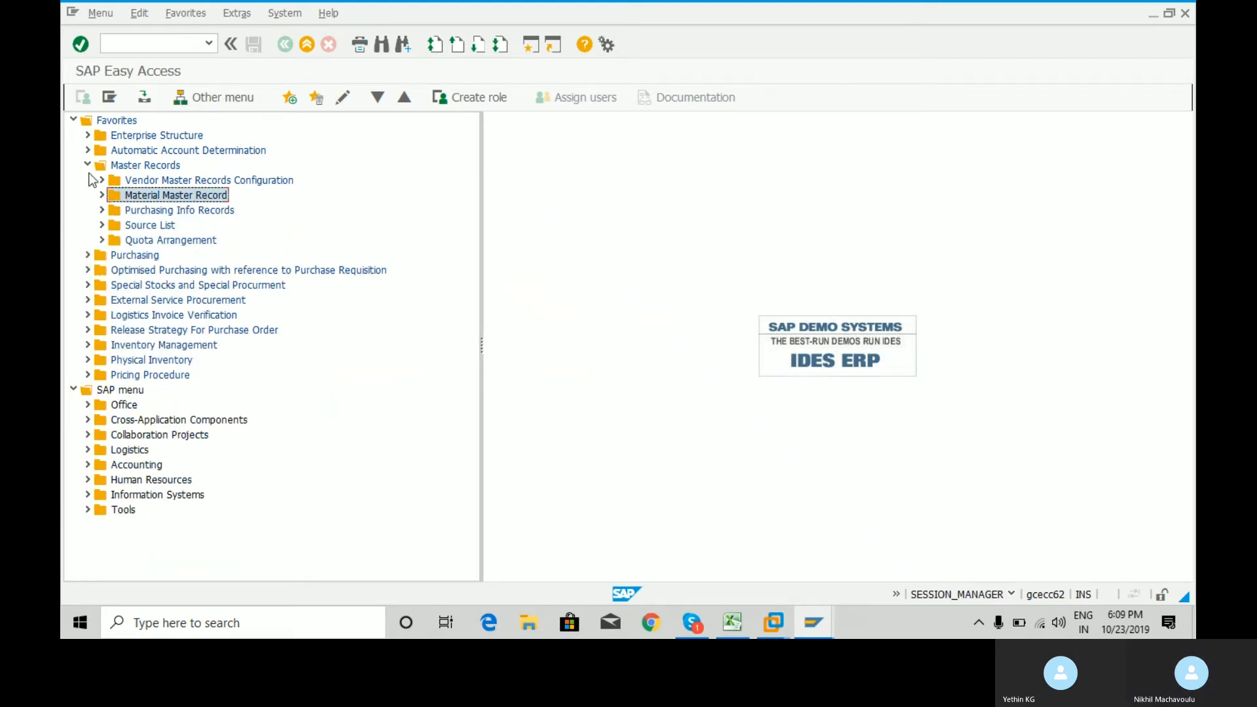
left_click(102, 195)
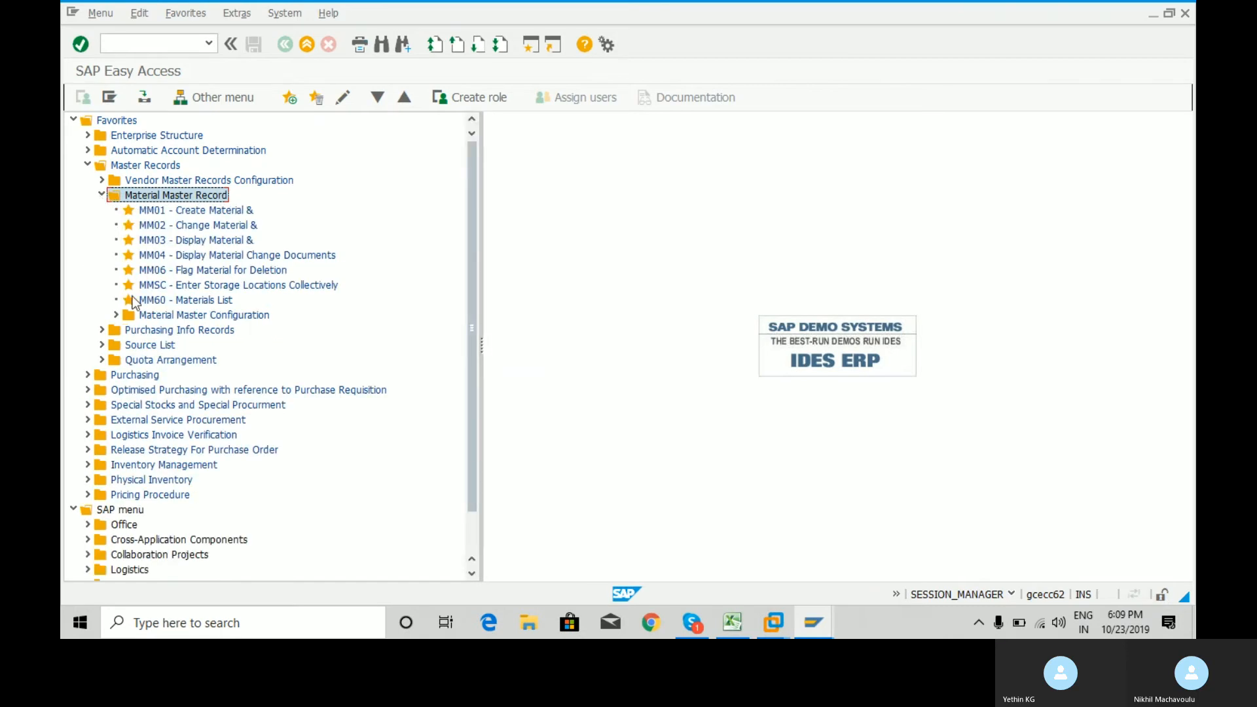
left_click(116, 315)
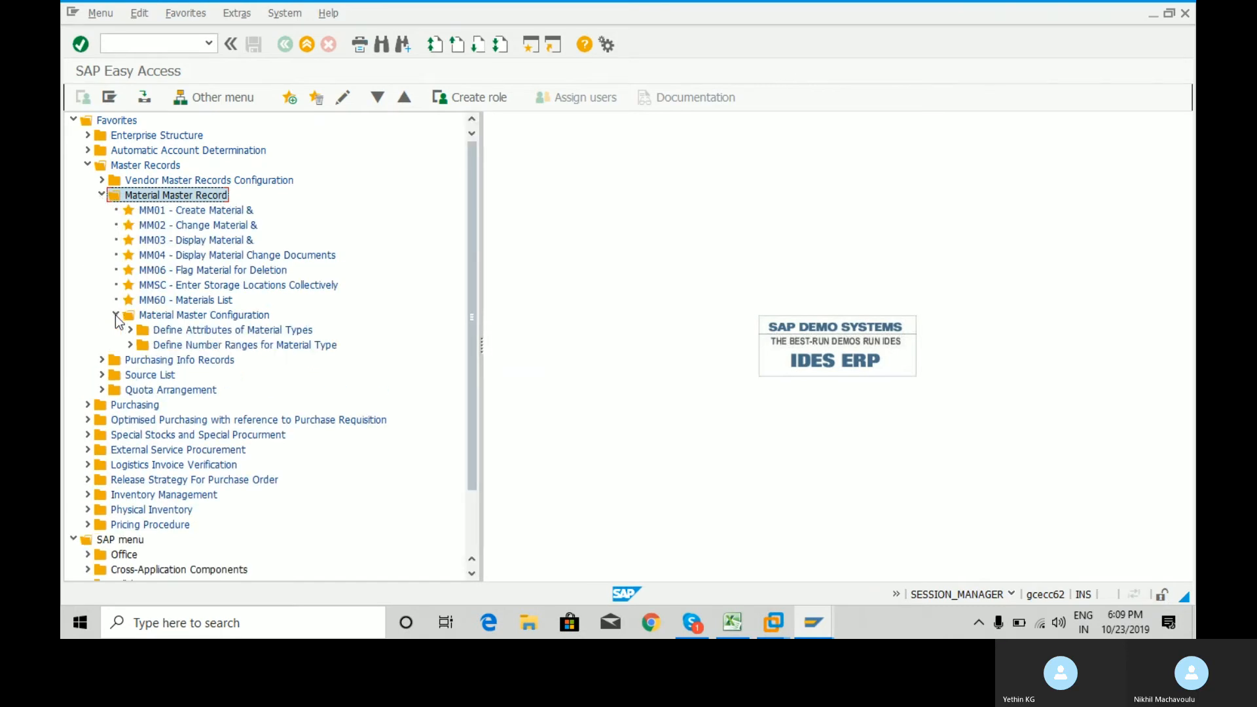
left_click(205, 316)
right_click(205, 319)
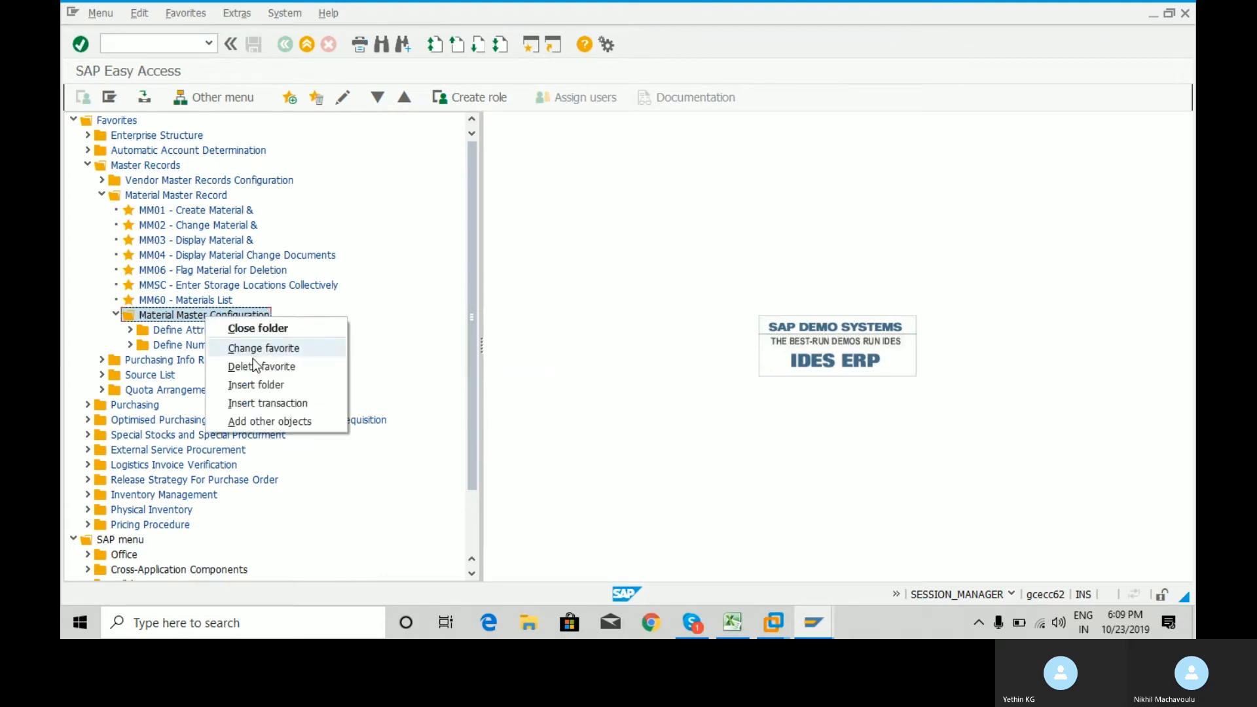
left_click(262, 386)
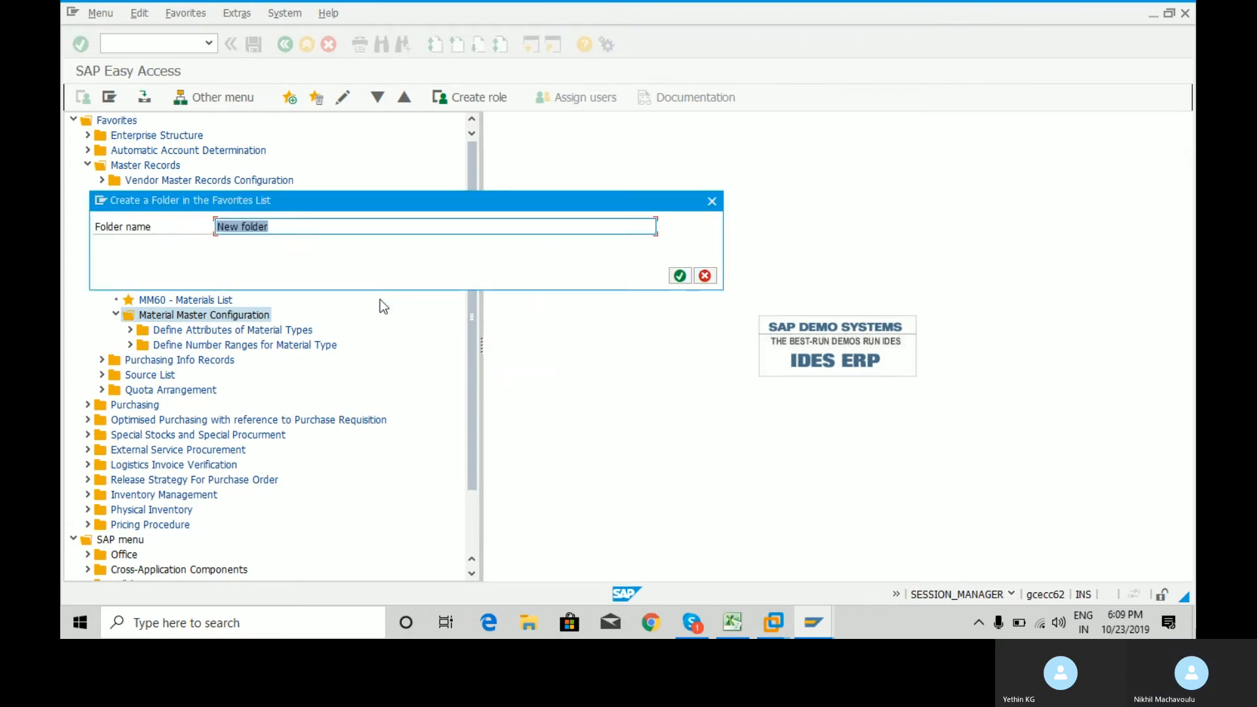
type("Define Material ")
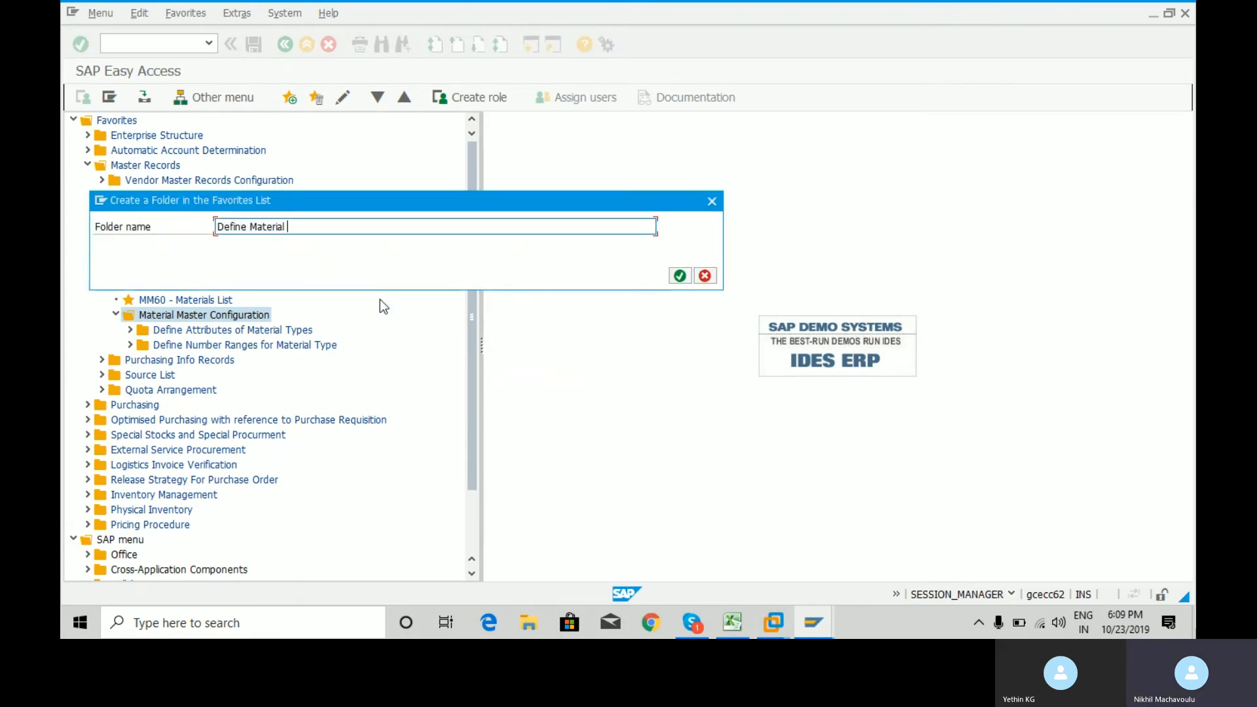
type("Group")
key("Return")
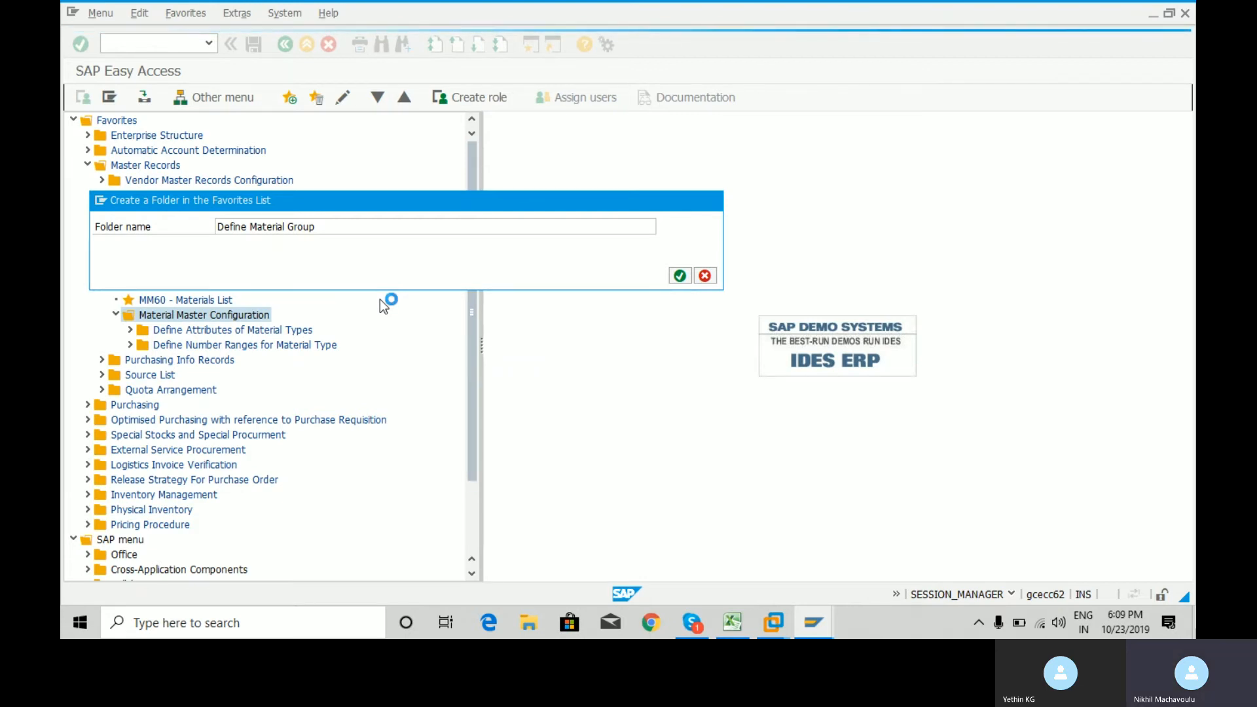
- Move the Define Material Group folder down one place, below Define Attributes of Material Types
left_click(130, 346)
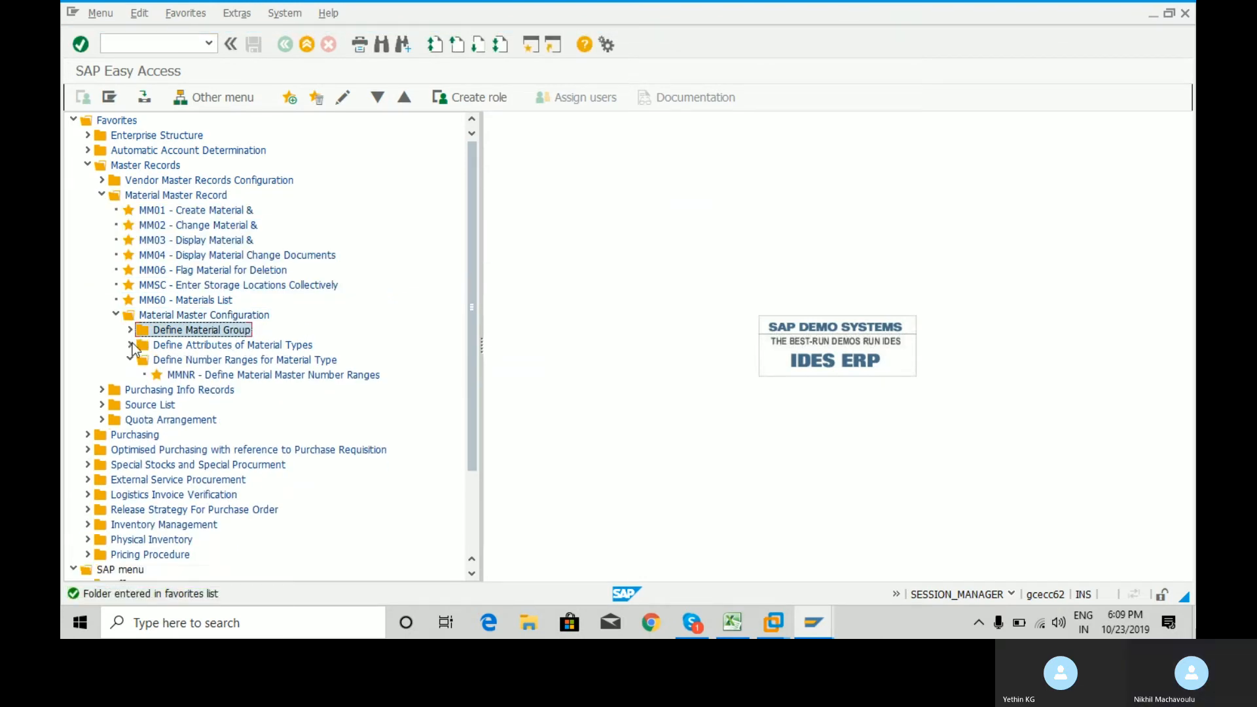
left_click(130, 358)
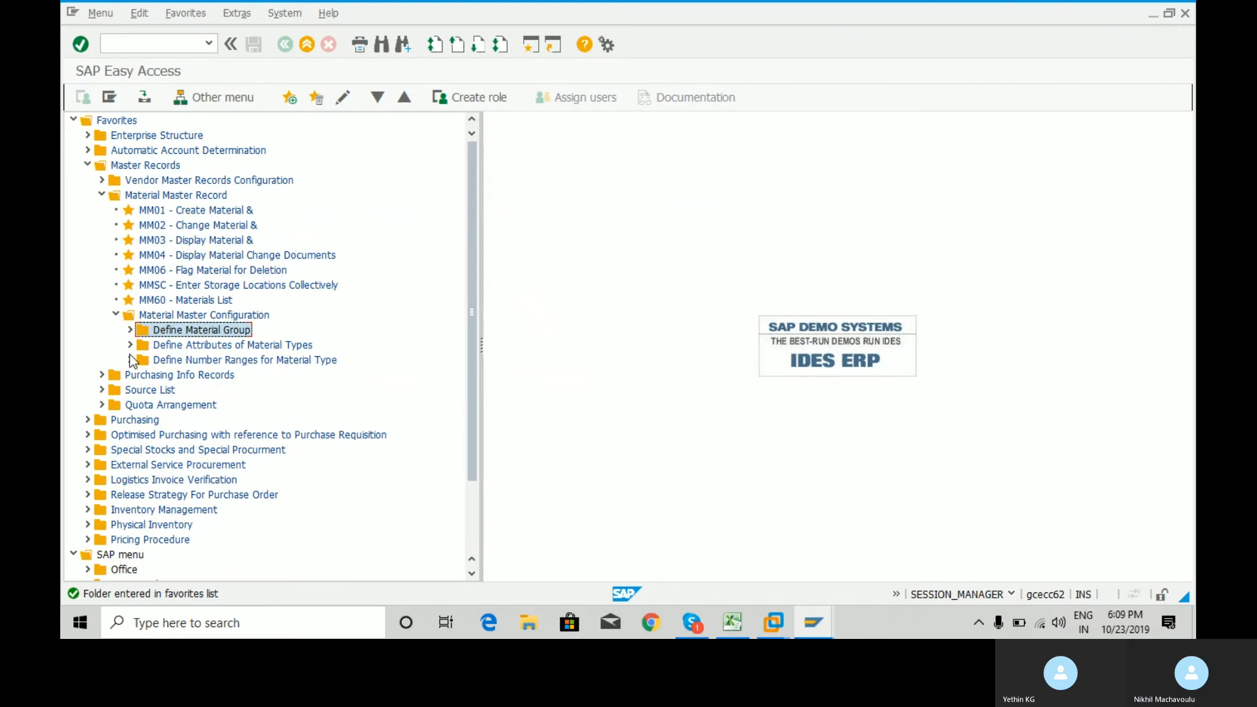
left_click(375, 98)
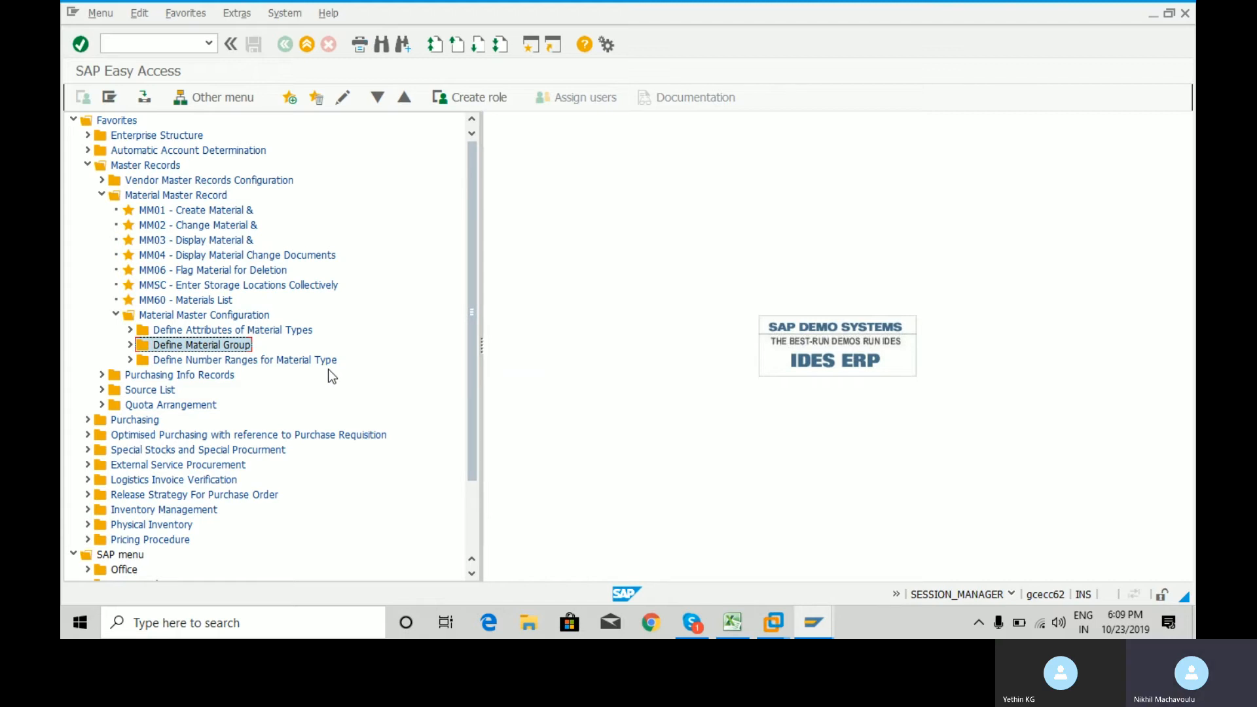
- Add transaction OMSF to the Define Material Group favorites folder
right_click(244, 345)
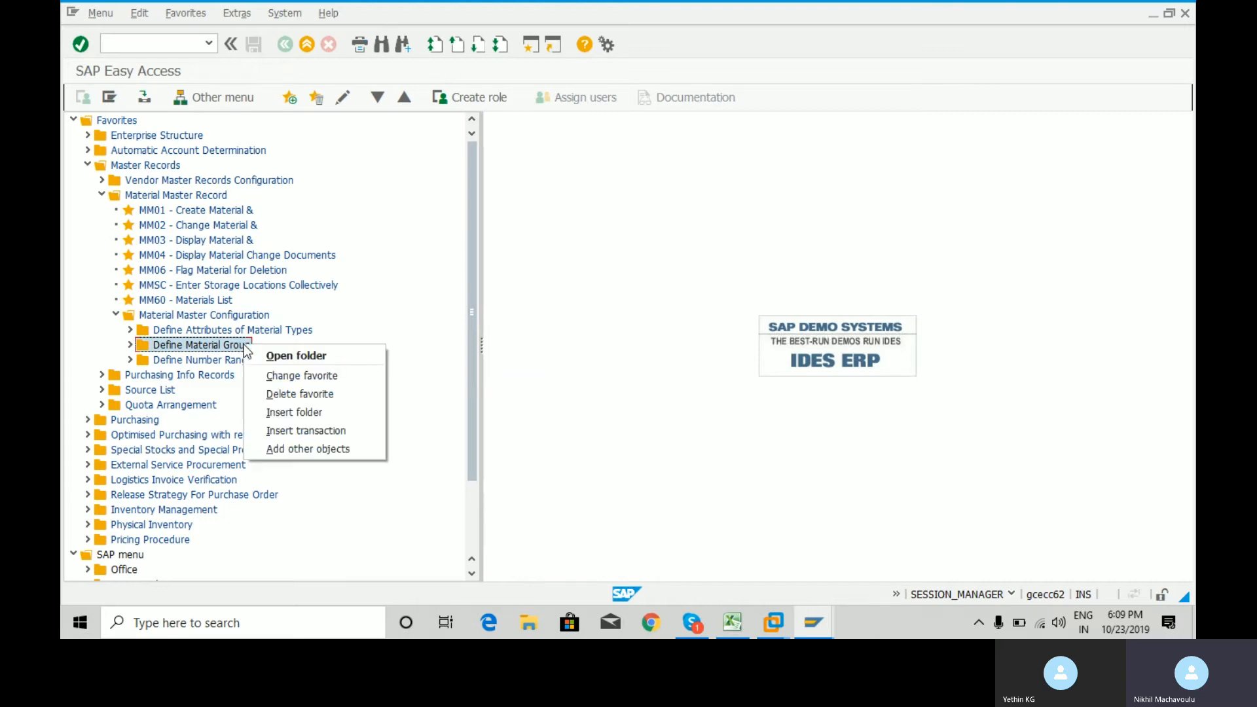
left_click(307, 431)
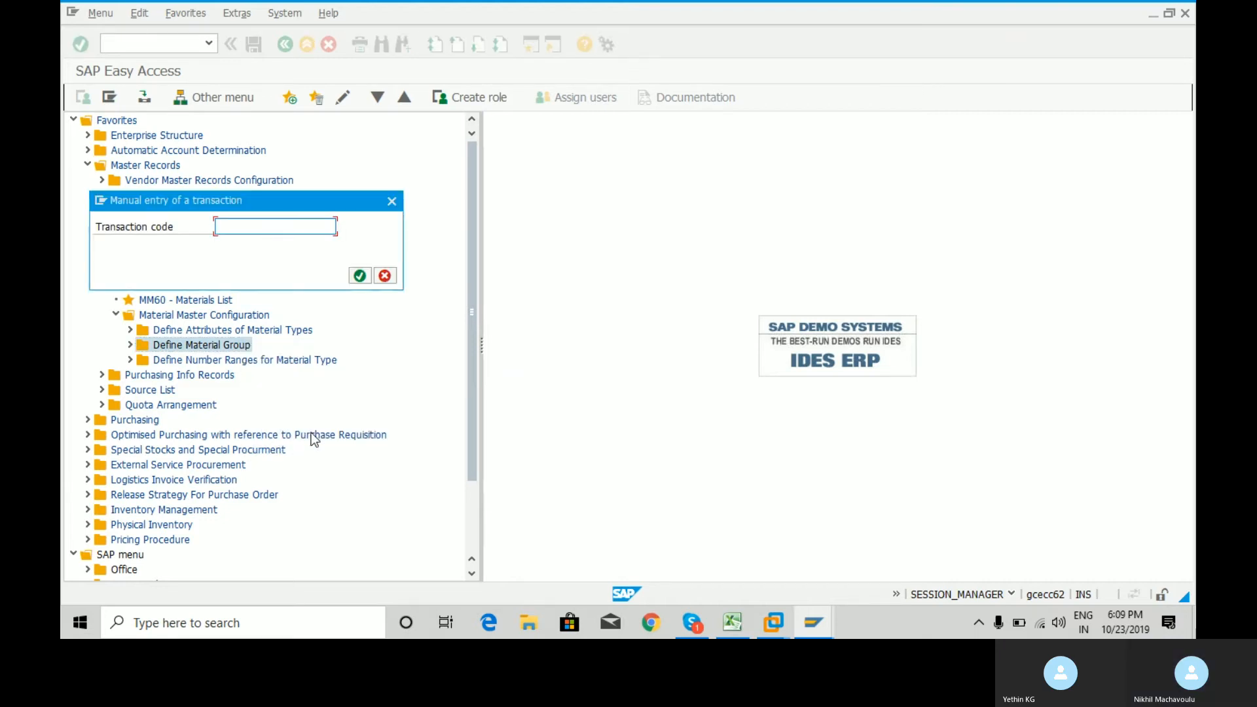
type("oms")
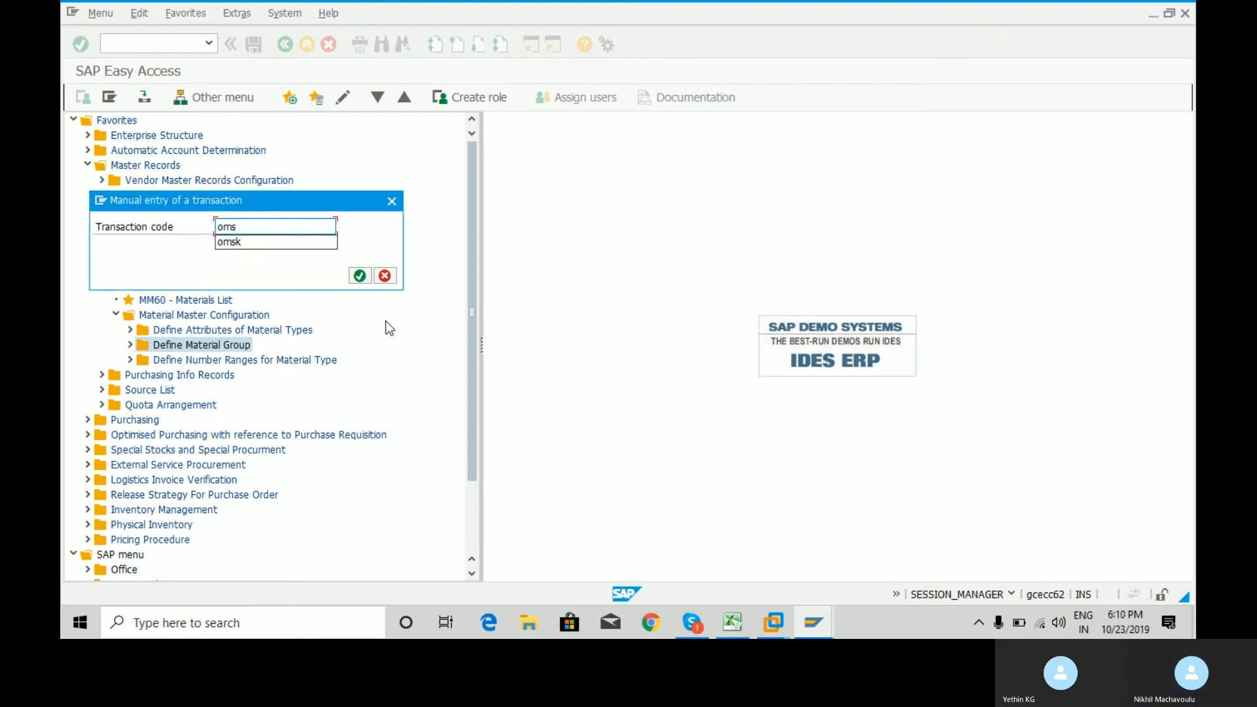
type("f")
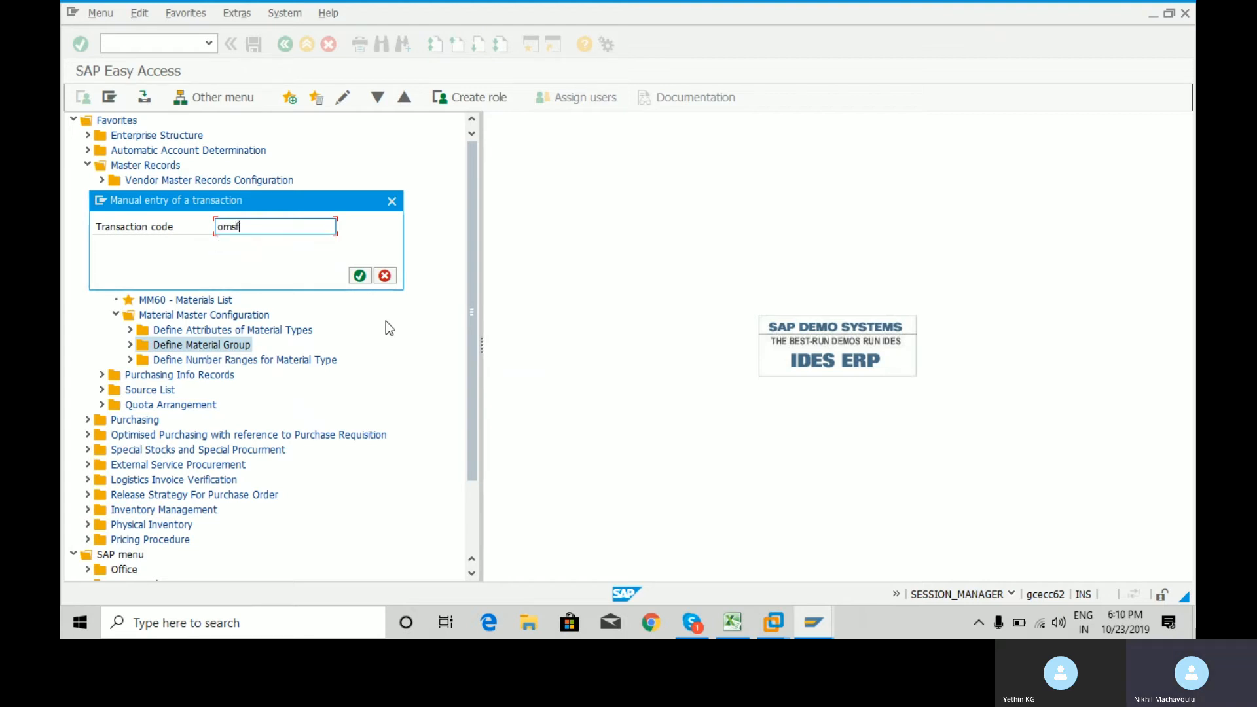
key("Return")
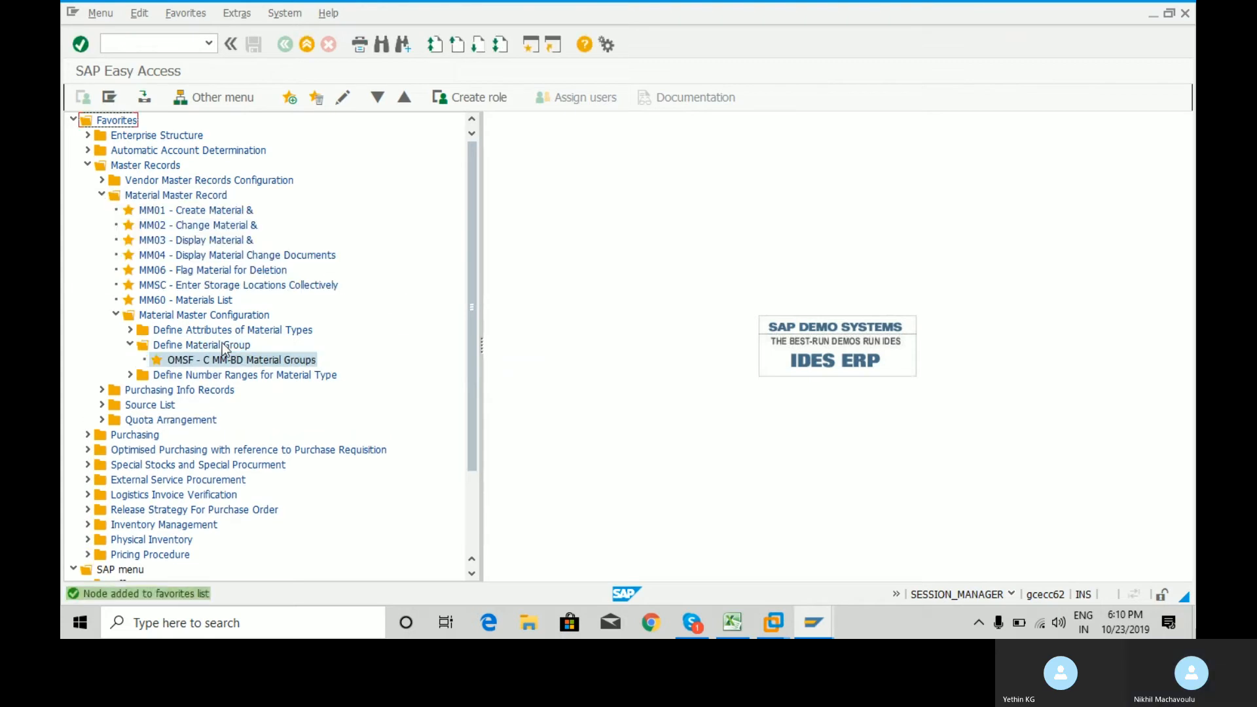
- Collapse the Define Material Group favorites folder, then open a new session and display the SAP Reference IMG through transaction spro
left_click(131, 345)
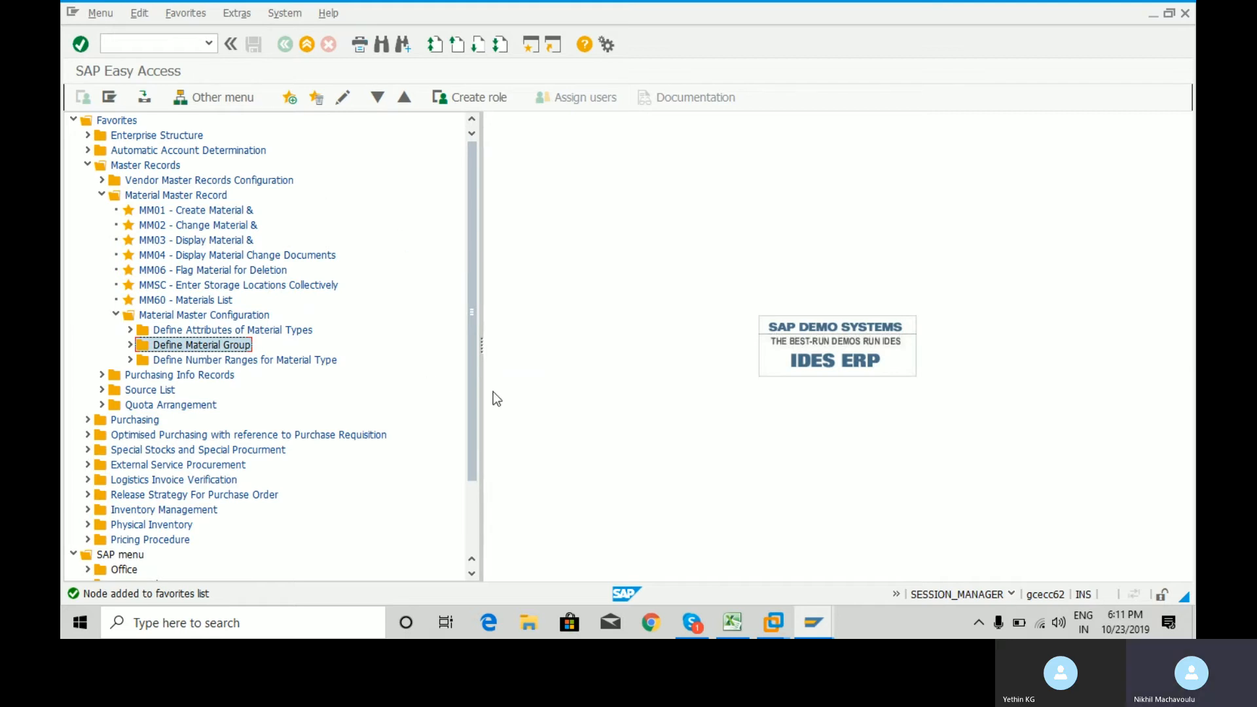
mouse_move(823, 632)
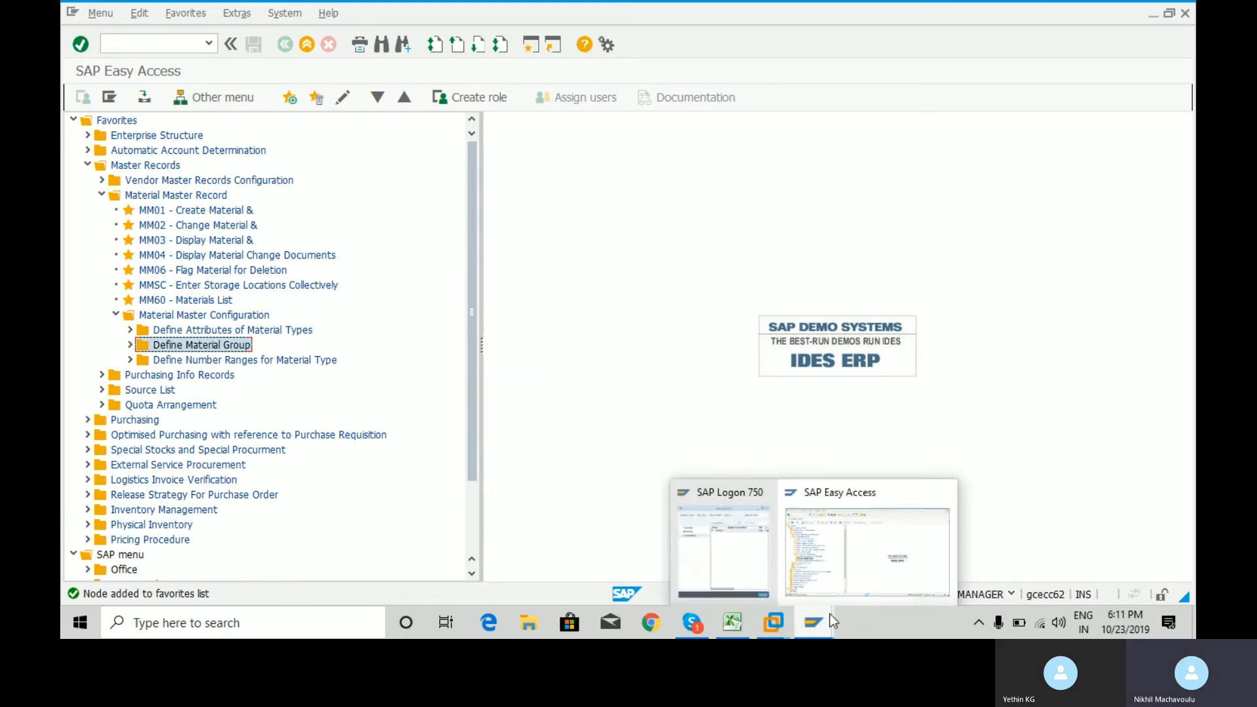
left_click(653, 328)
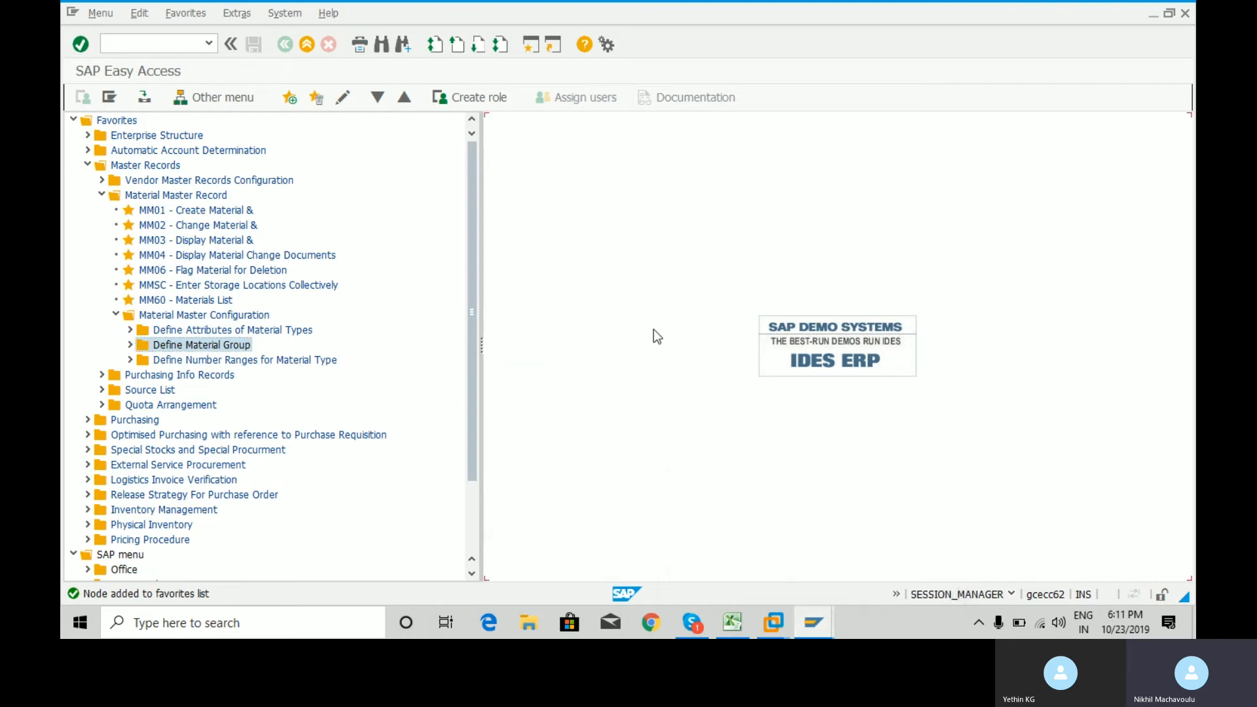
left_click(531, 49)
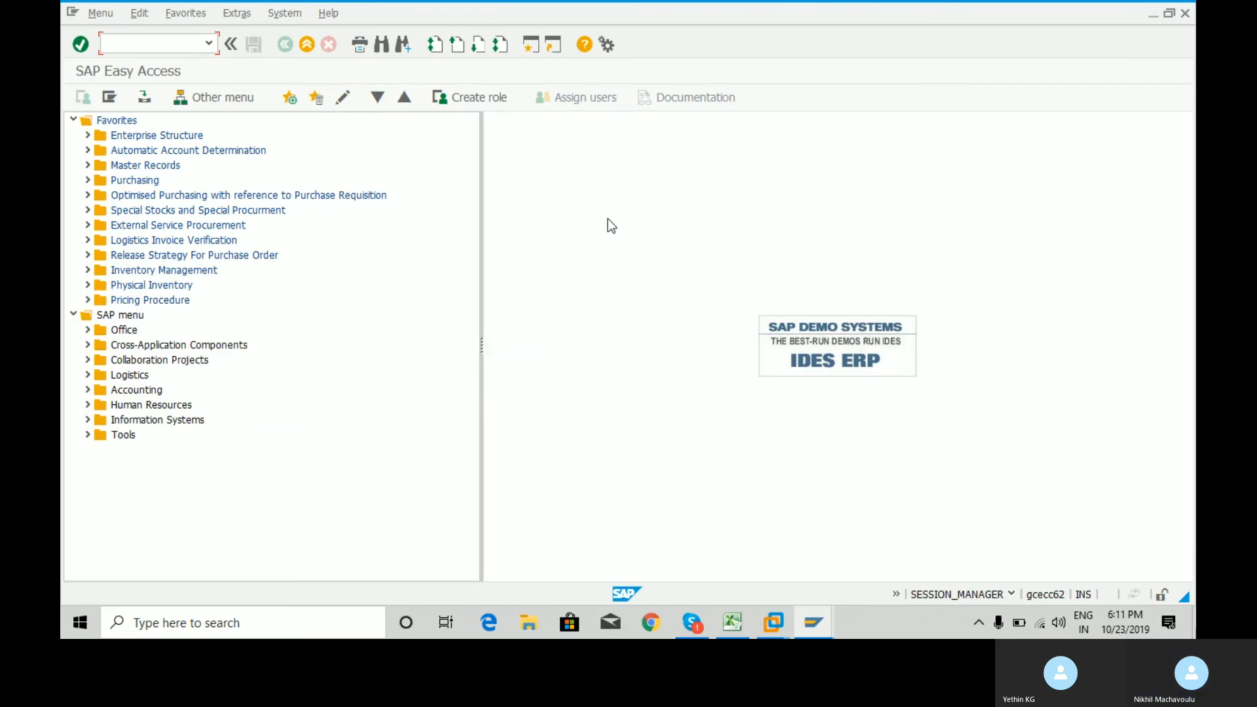
type("spro")
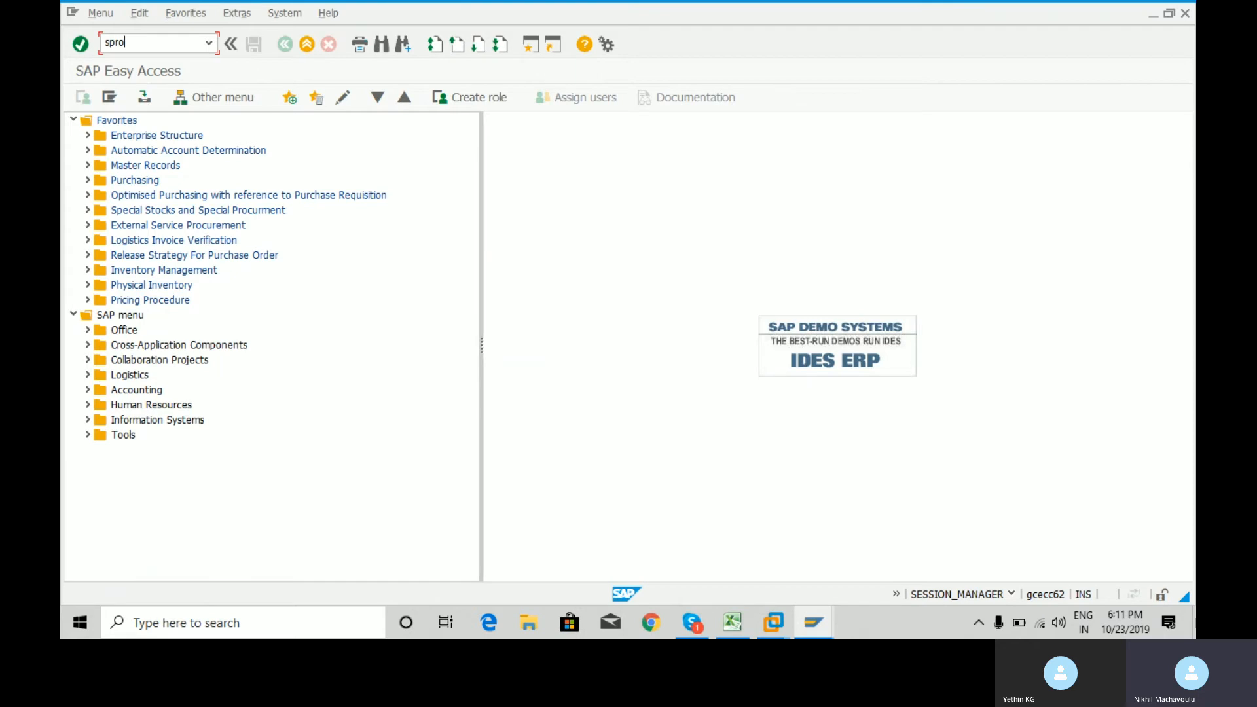
key("Return")
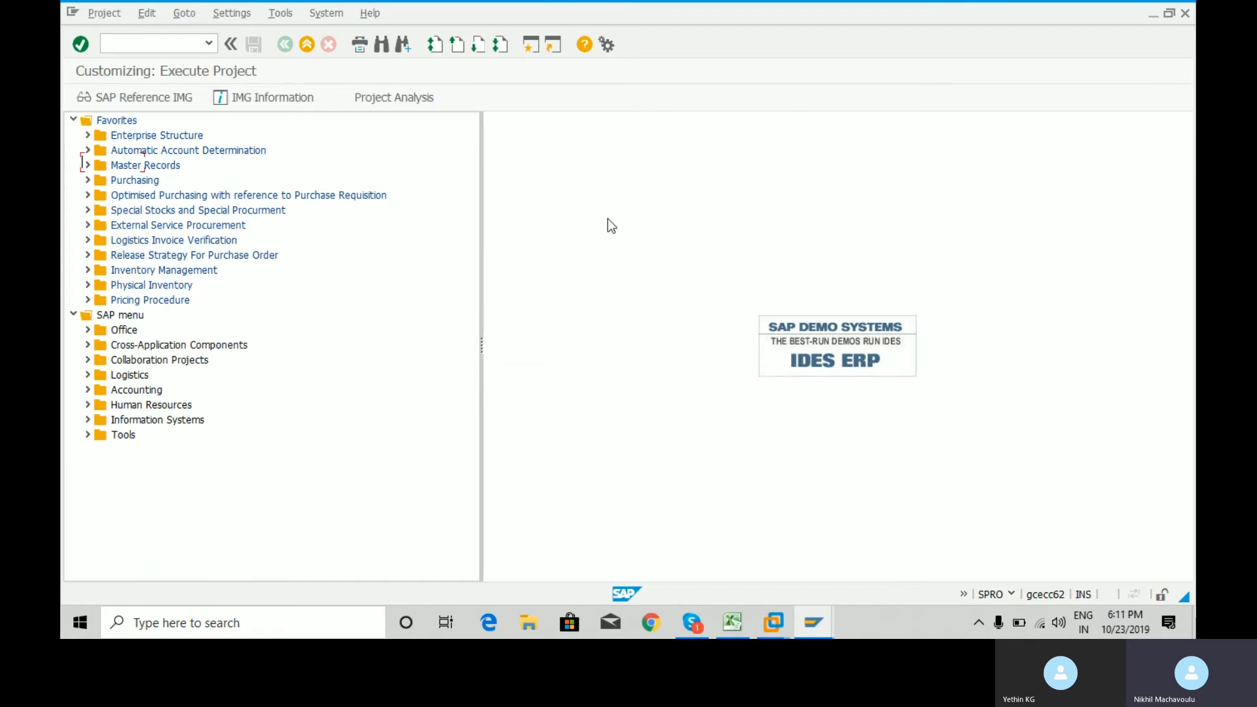
left_click(155, 100)
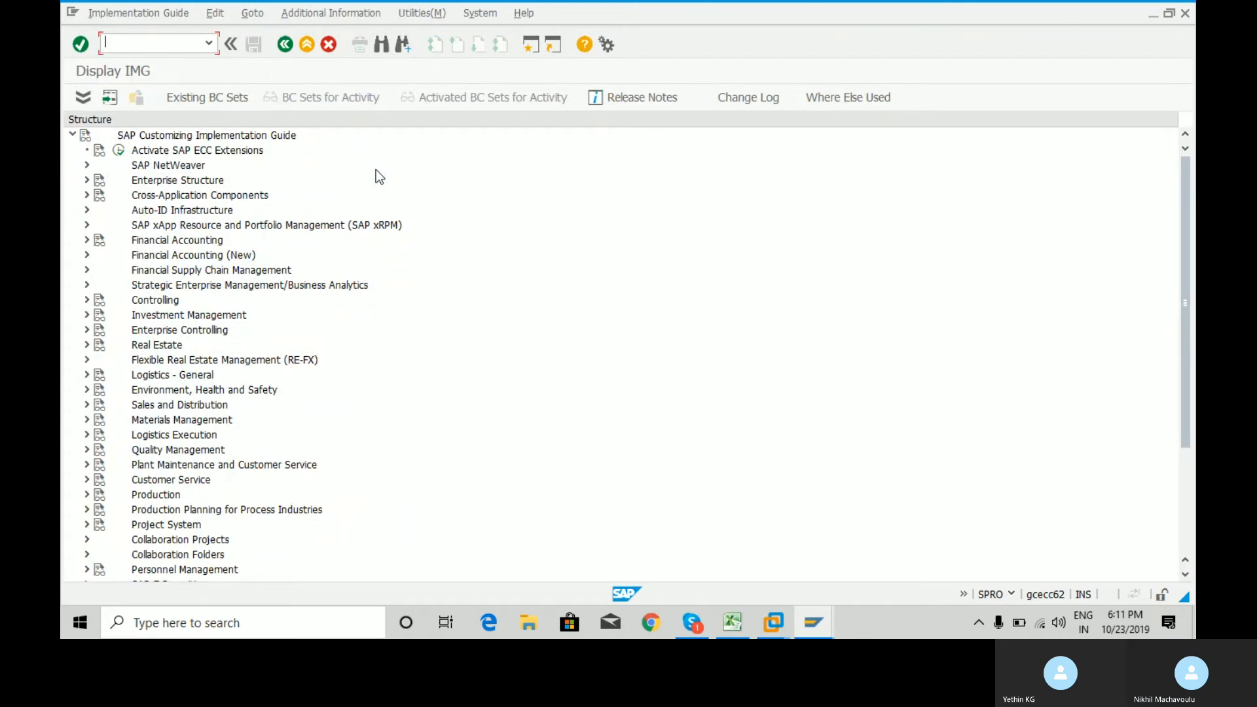
- View Define Material Groups under Logistics - General, Material Master, Settings for Key Fields, and return to the initial screen with /n
left_click(86, 375)
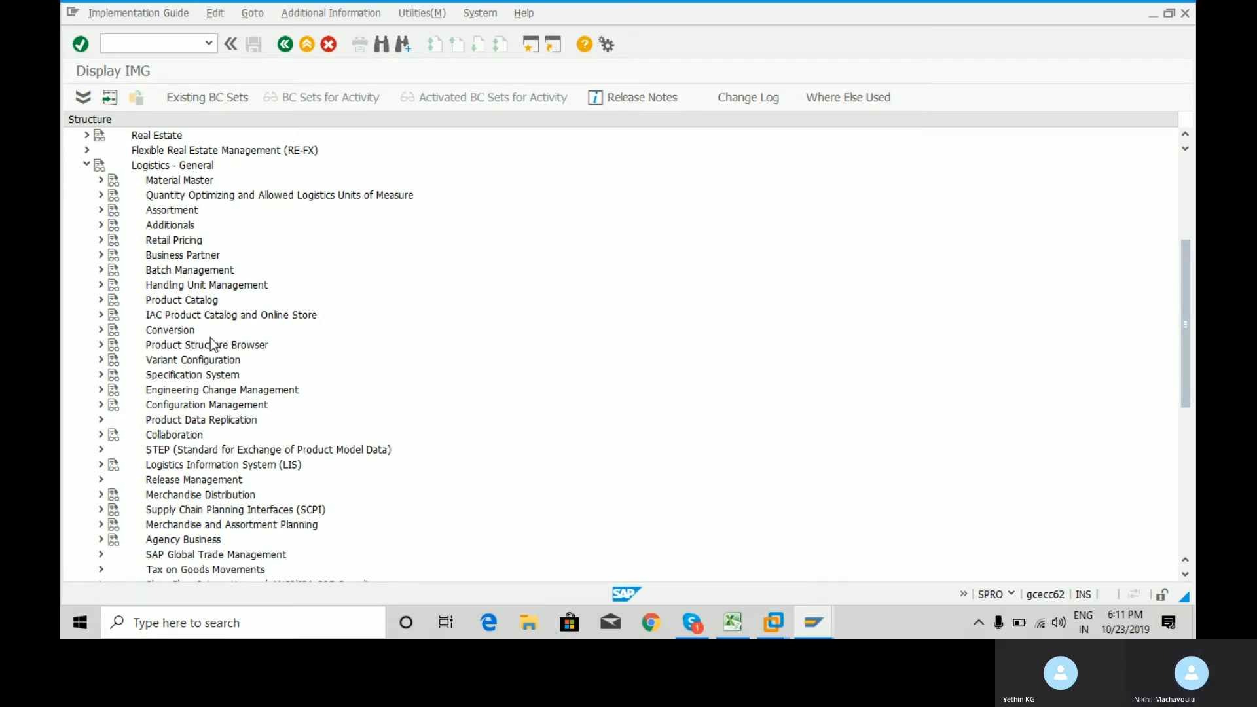
left_click(102, 182)
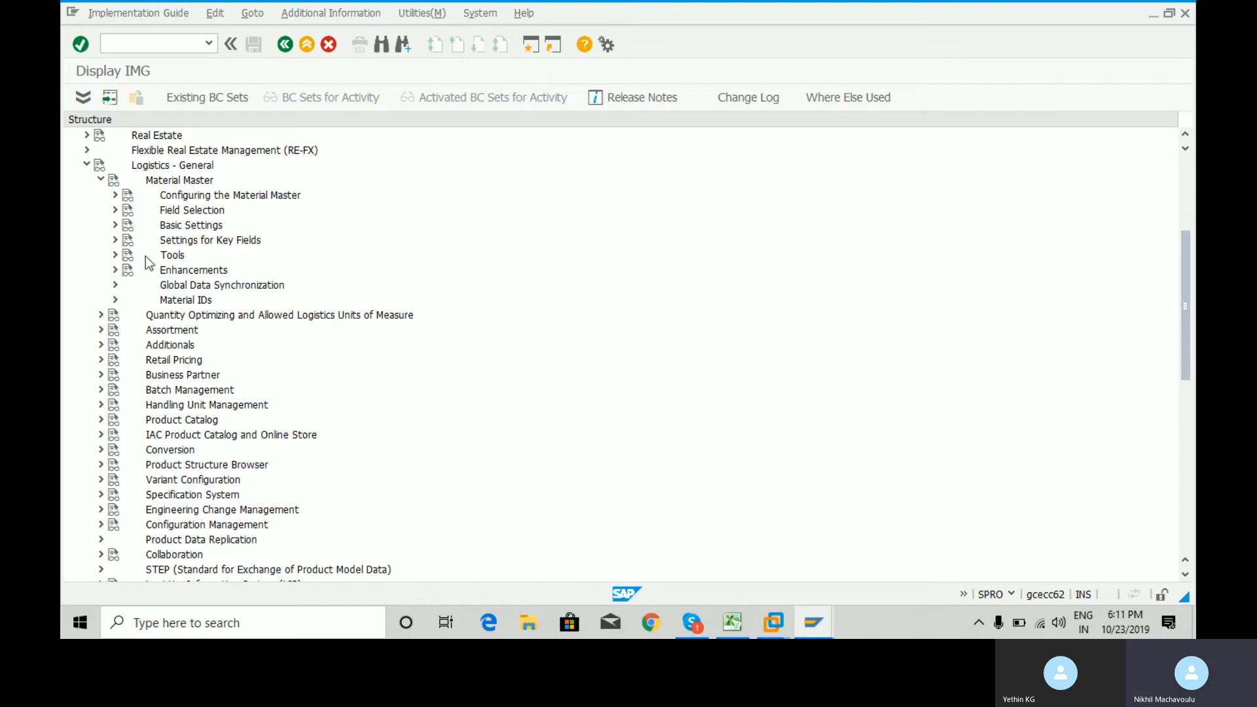
left_click(115, 240)
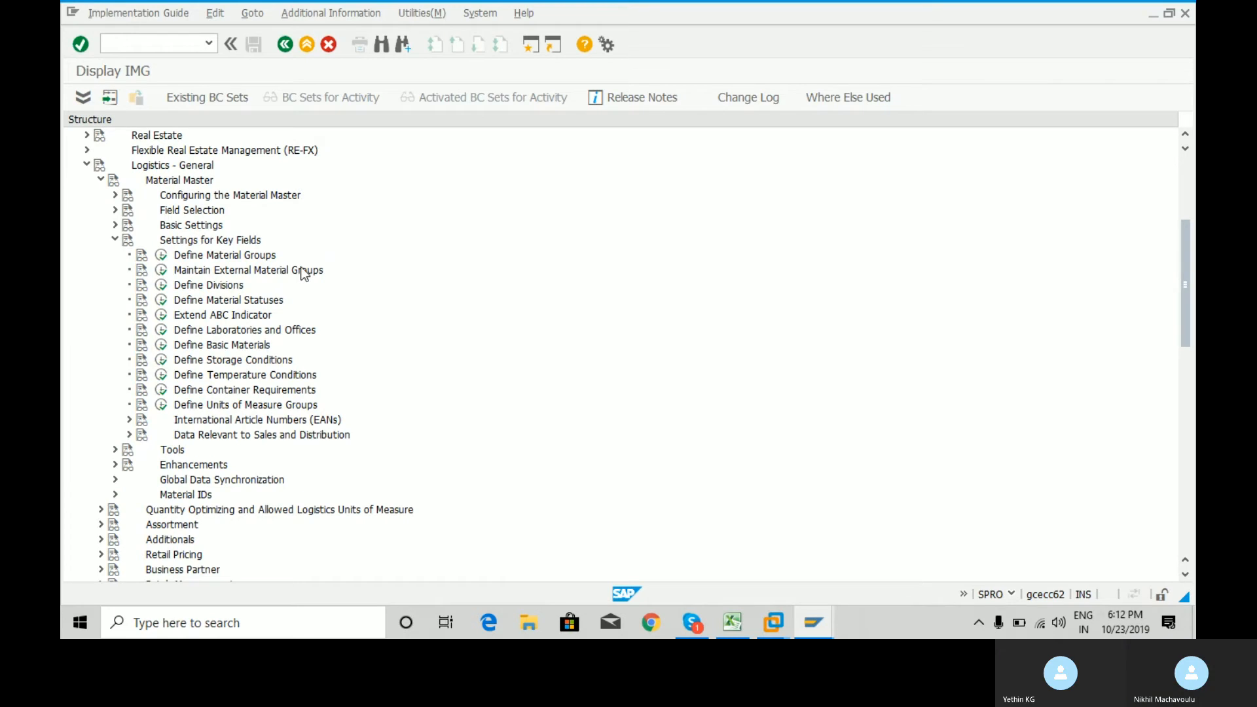
left_click(161, 255)
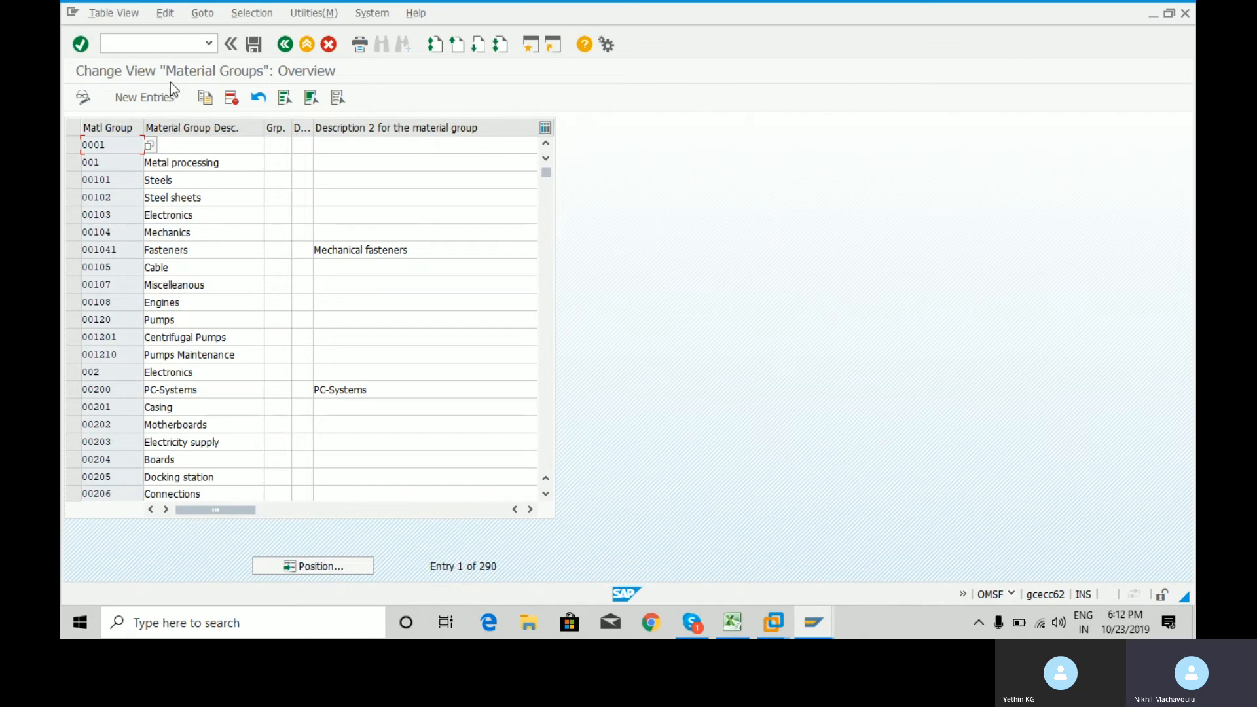
left_click(174, 45)
type("/n")
key("Return")
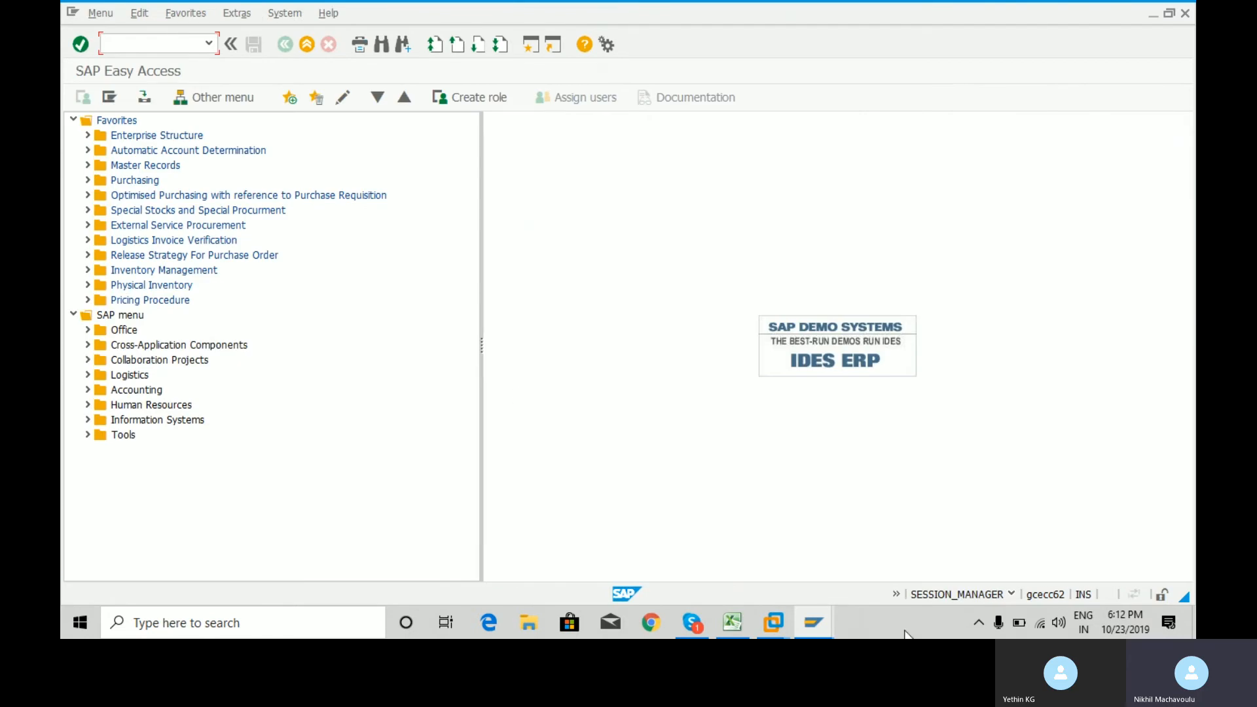
- Switch back to the first session and start new entries in the OMSF material groups table from the Define Material Group favorites
left_click(814, 624)
left_click(774, 528)
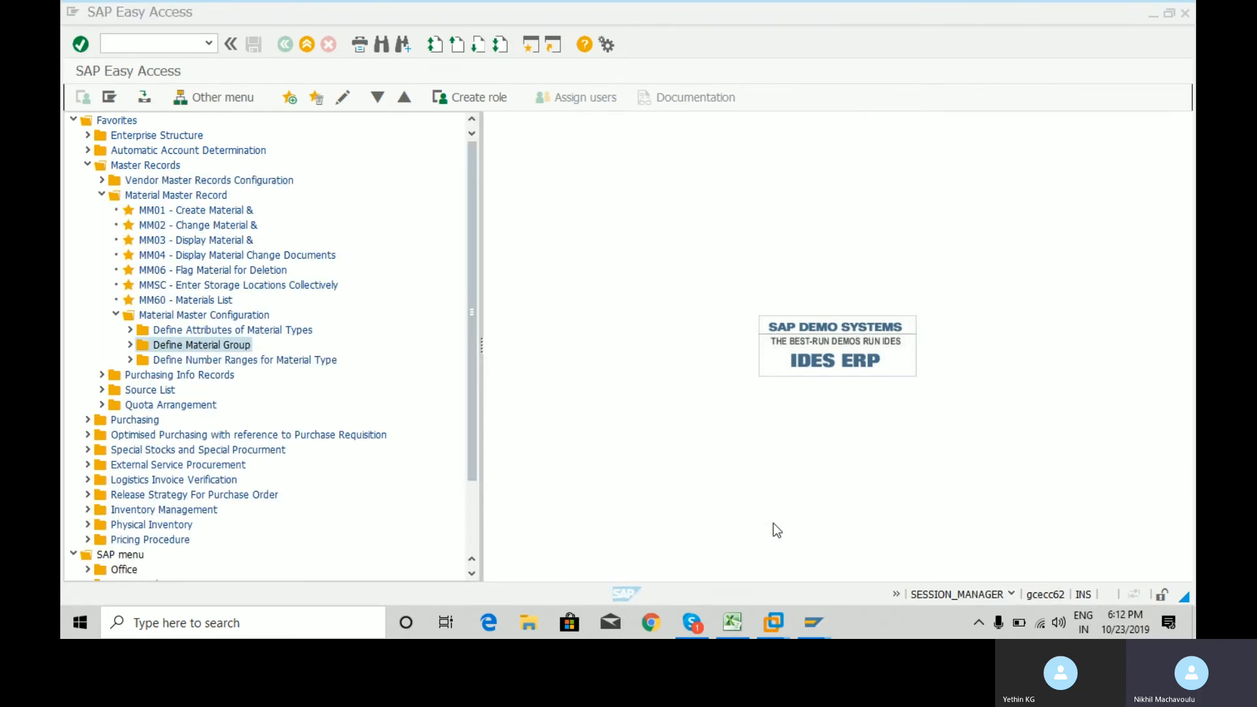
left_click(131, 345)
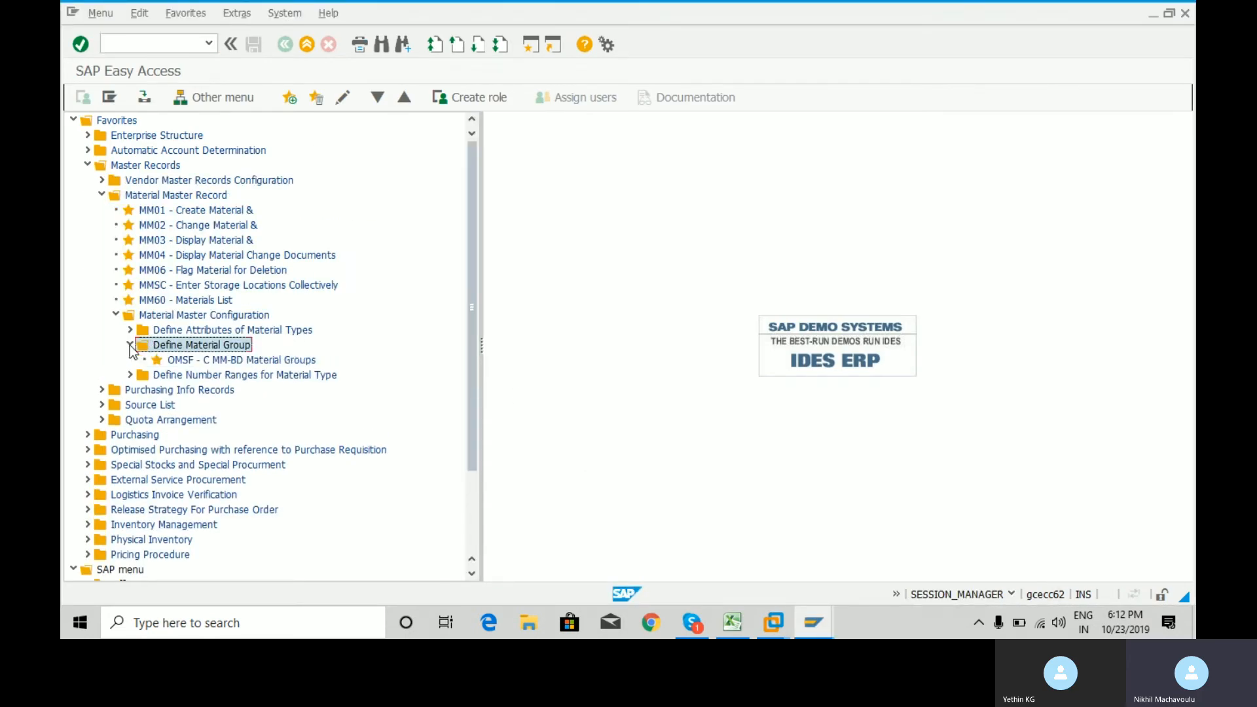
double_click(198, 360)
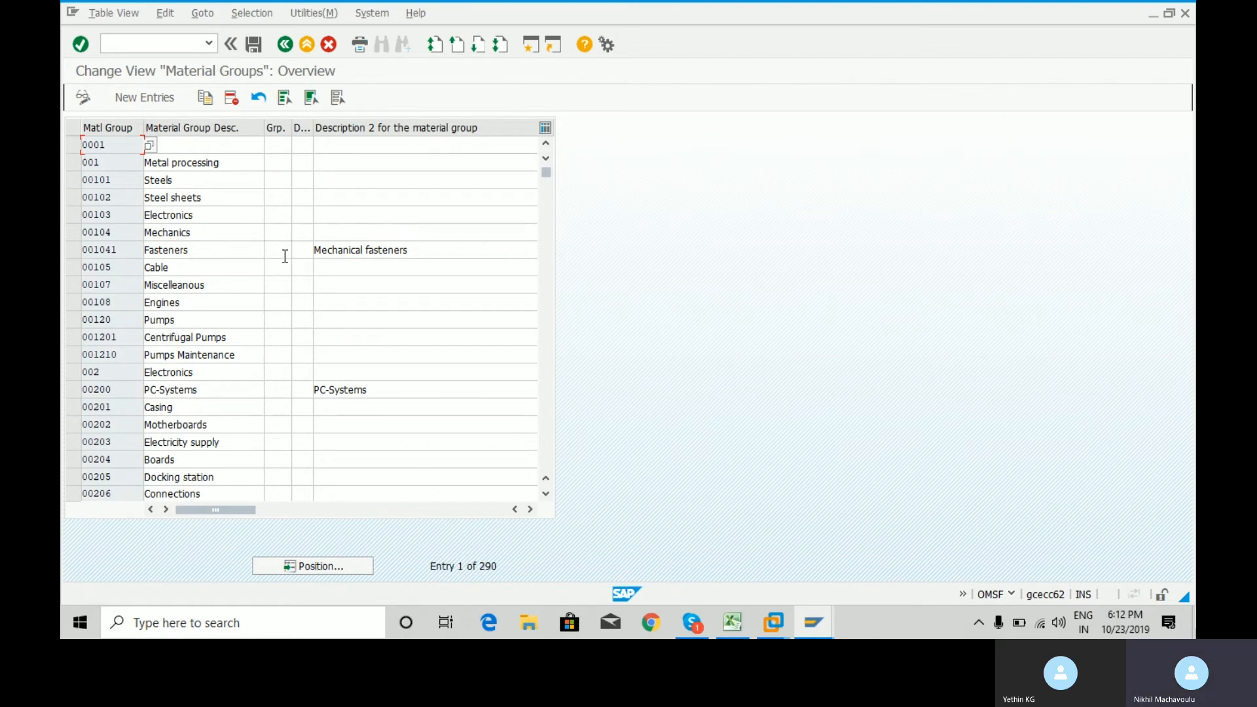
left_click(156, 108)
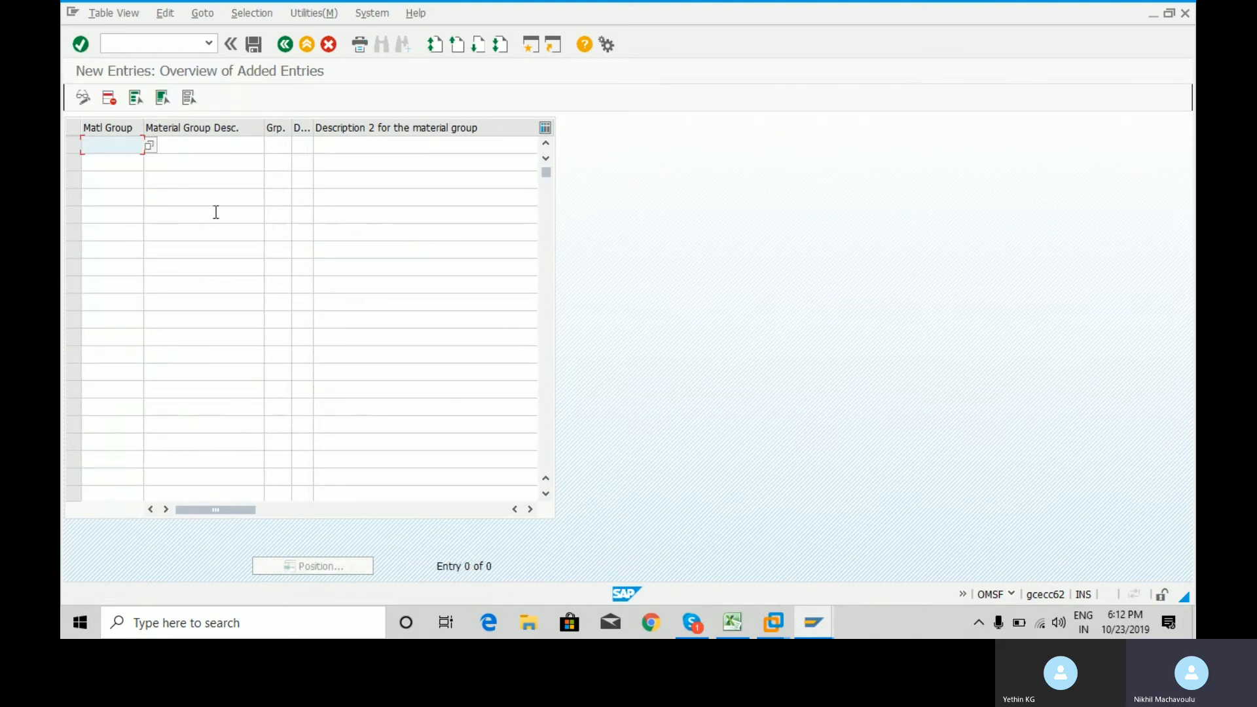
- Look up the existing material groups in the value help by description and close the list without choosing one
left_click(151, 144)
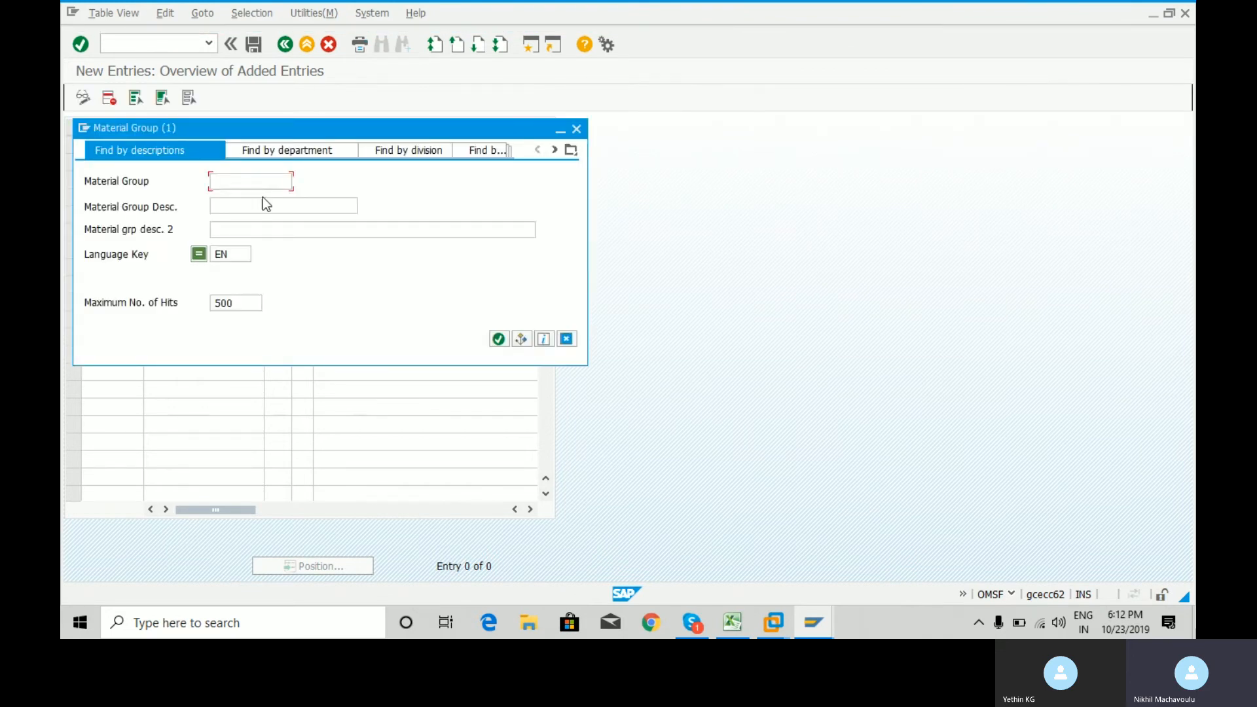
left_click(498, 340)
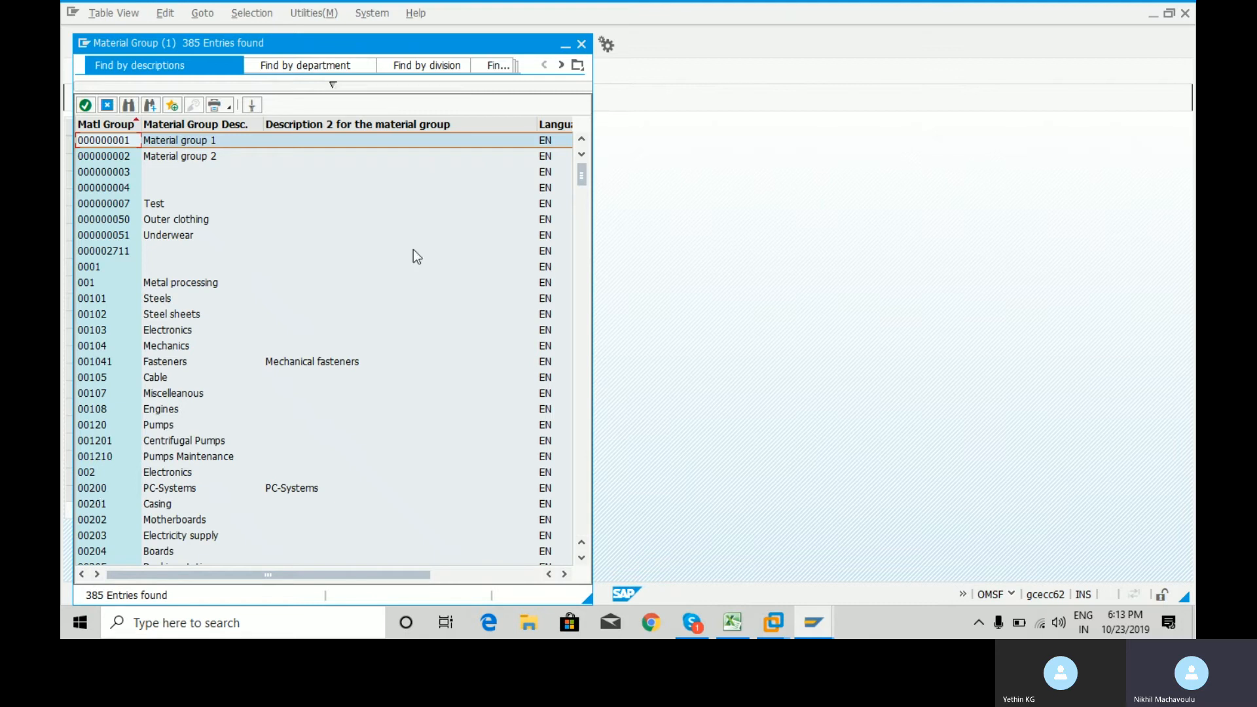
left_click(581, 44)
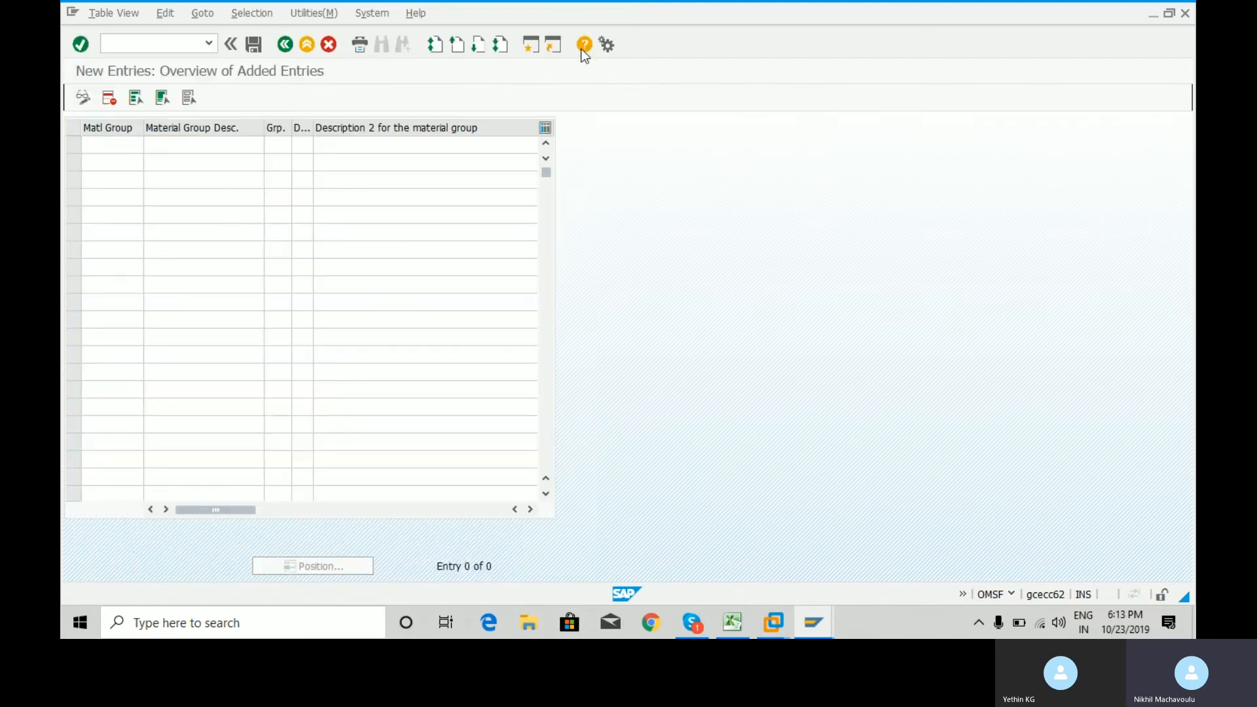
- Enter the material group Computers with the description "Desktops & Laptops" in the first row
type("Comp")
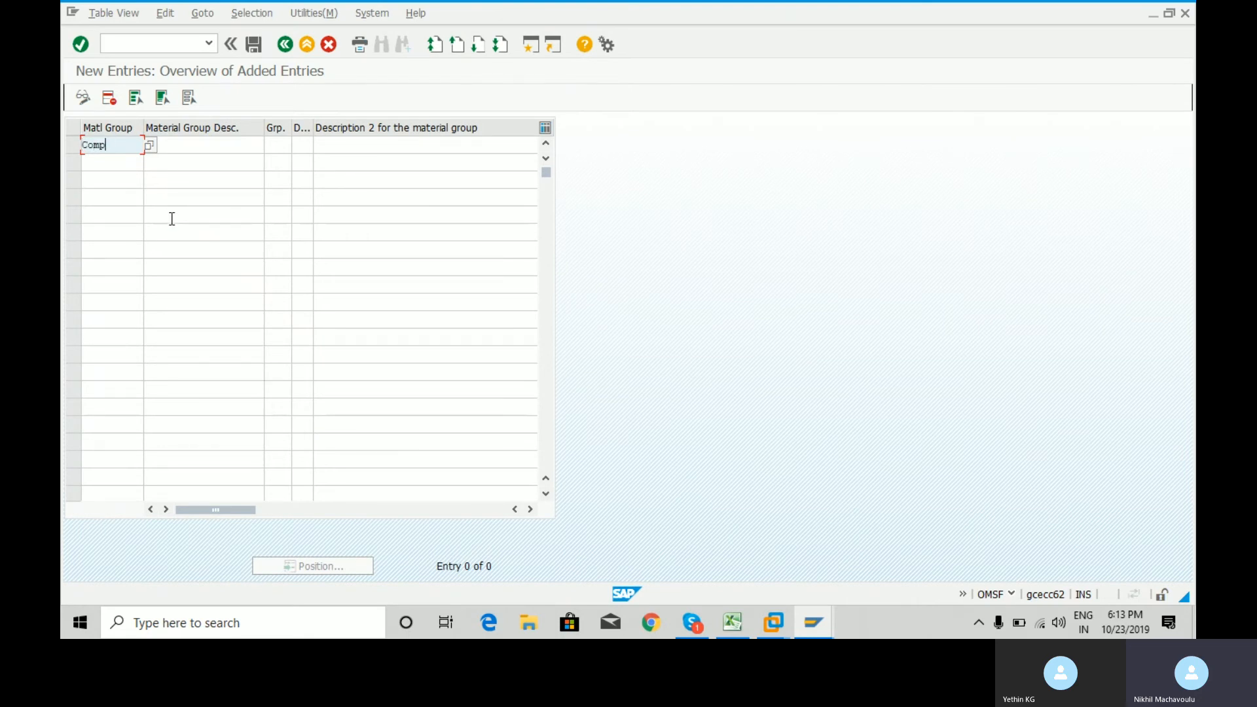
type("uters")
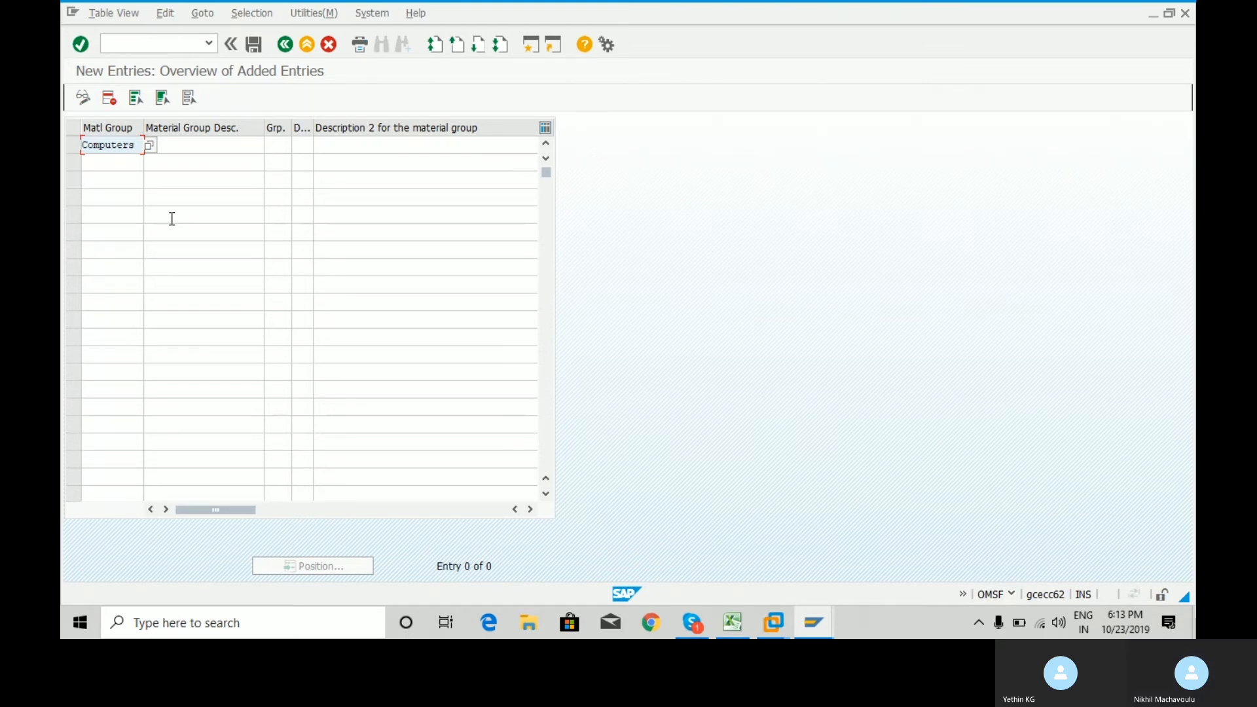
left_click(212, 141)
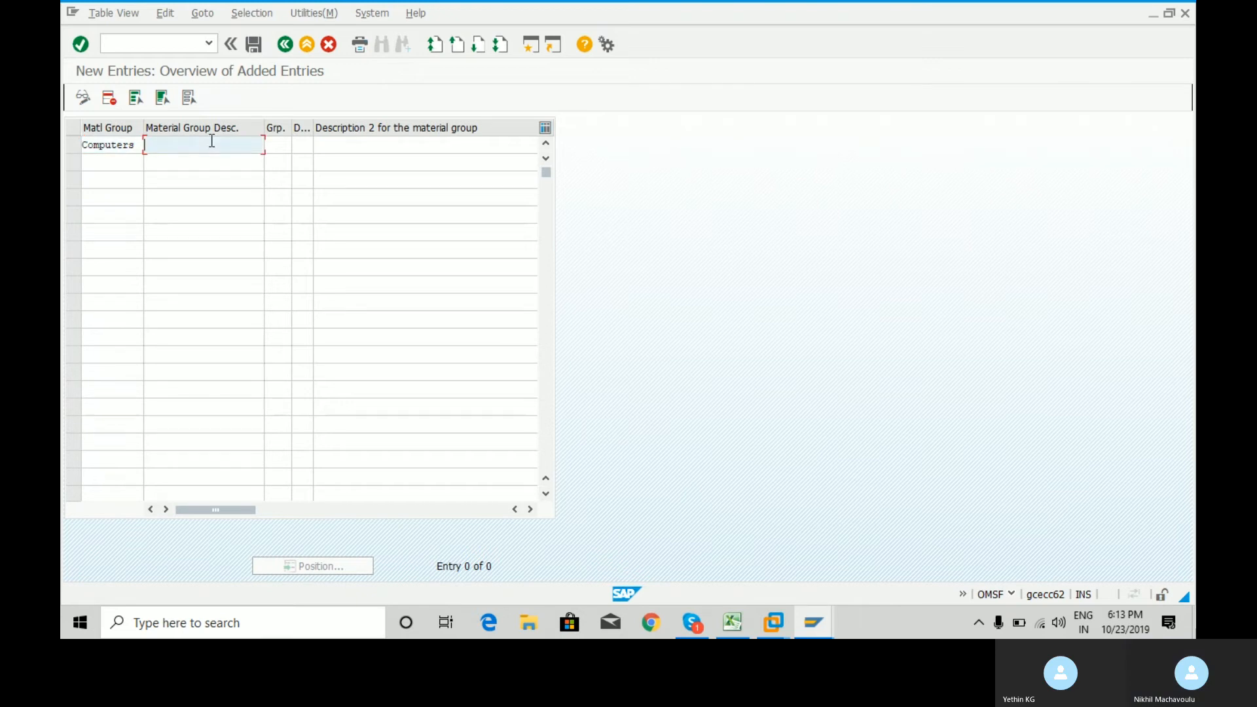
type("Desktops ")
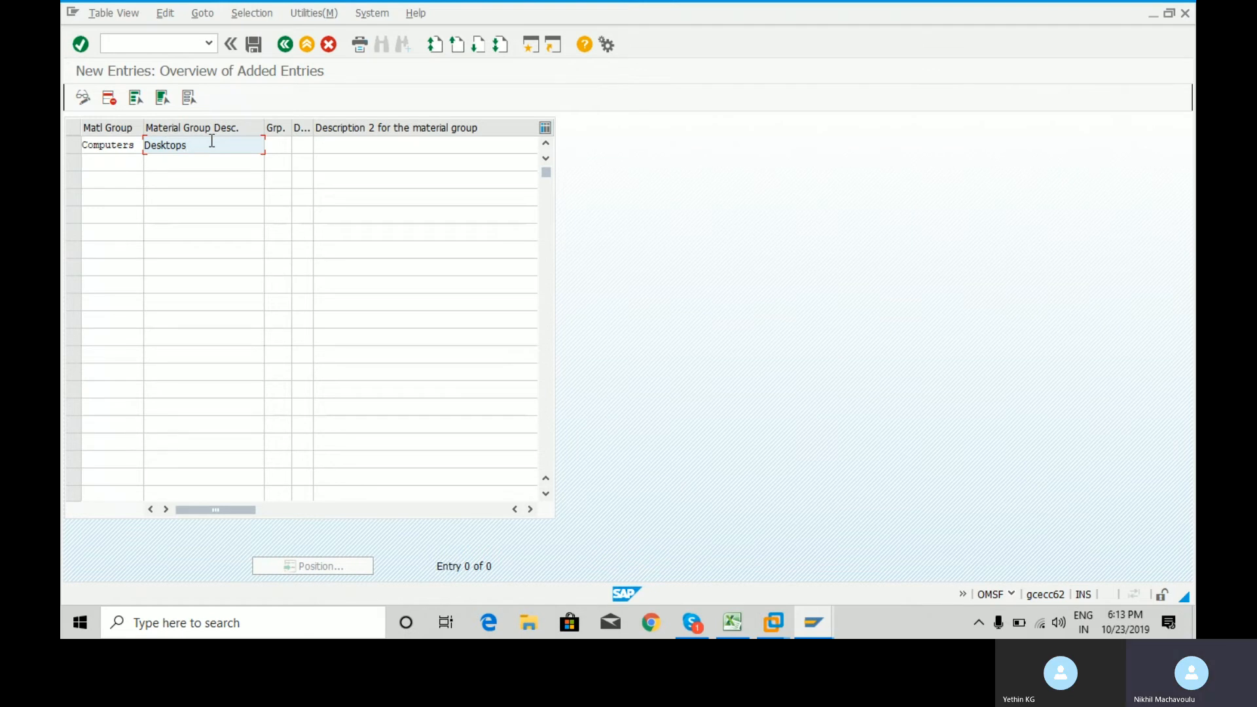
type("& Laptops")
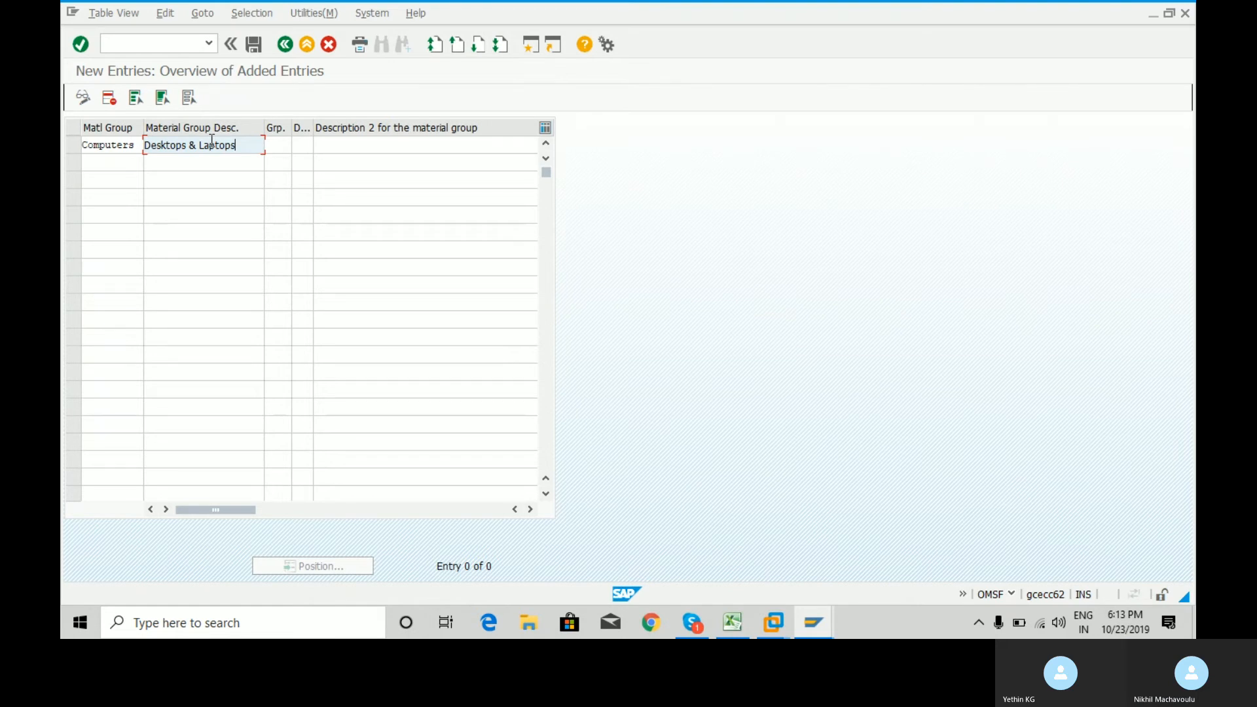
key("Return")
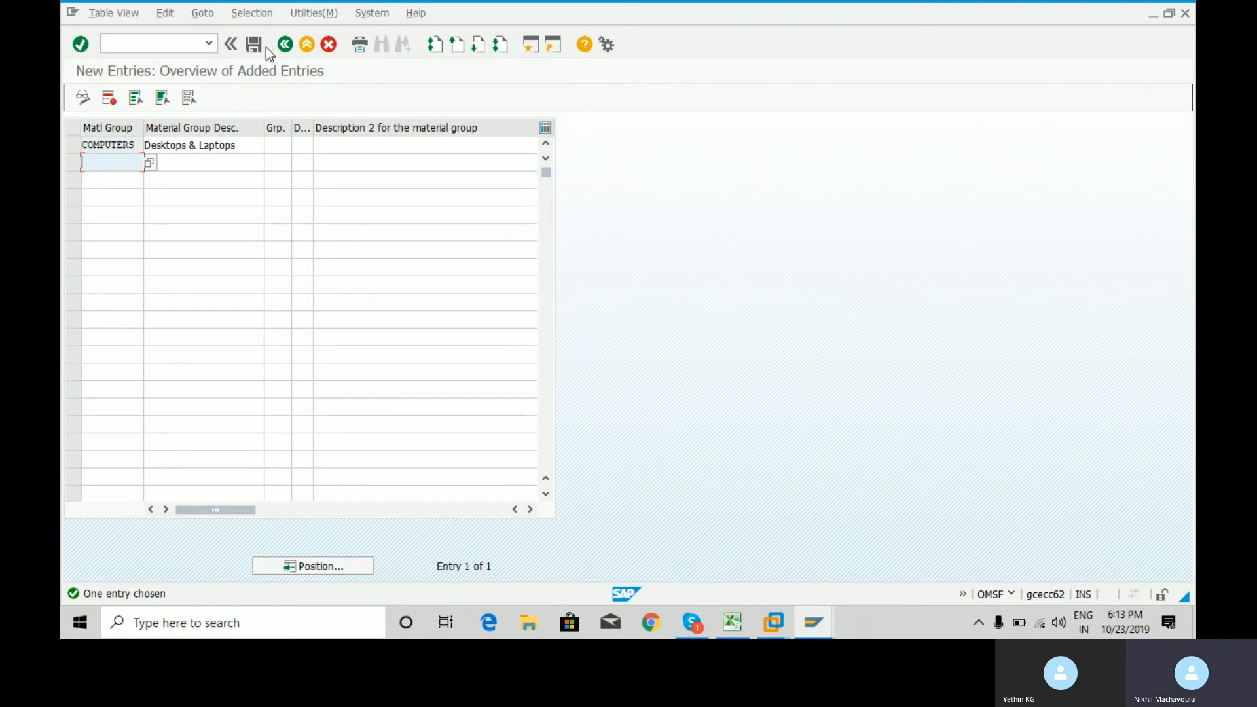
- Save the new material group and accept the proposed customizing request
left_click(280, 145)
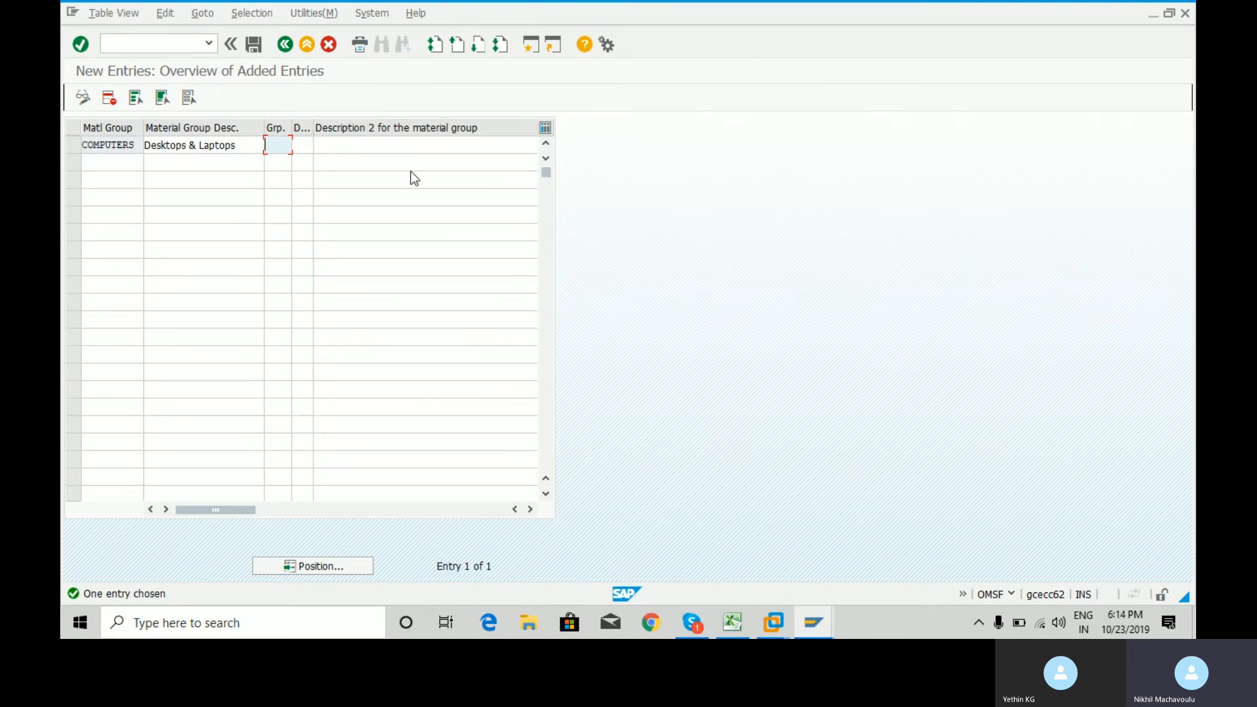
left_click(253, 44)
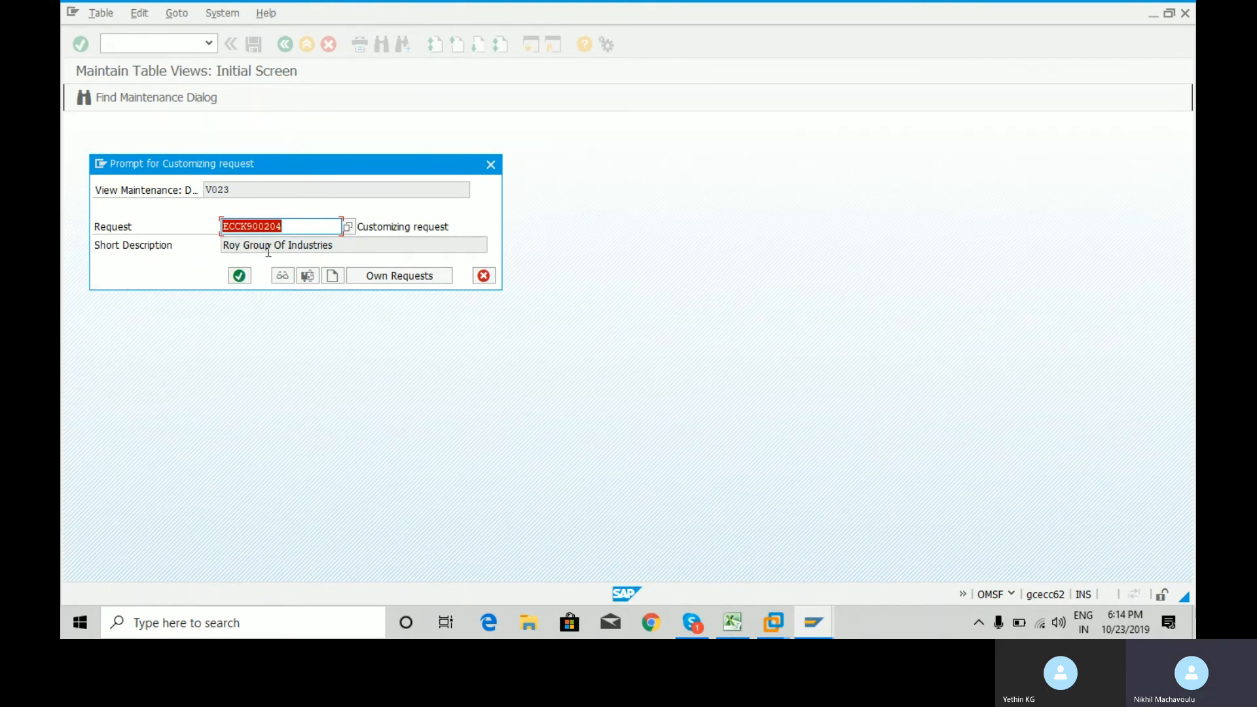
left_click(239, 276)
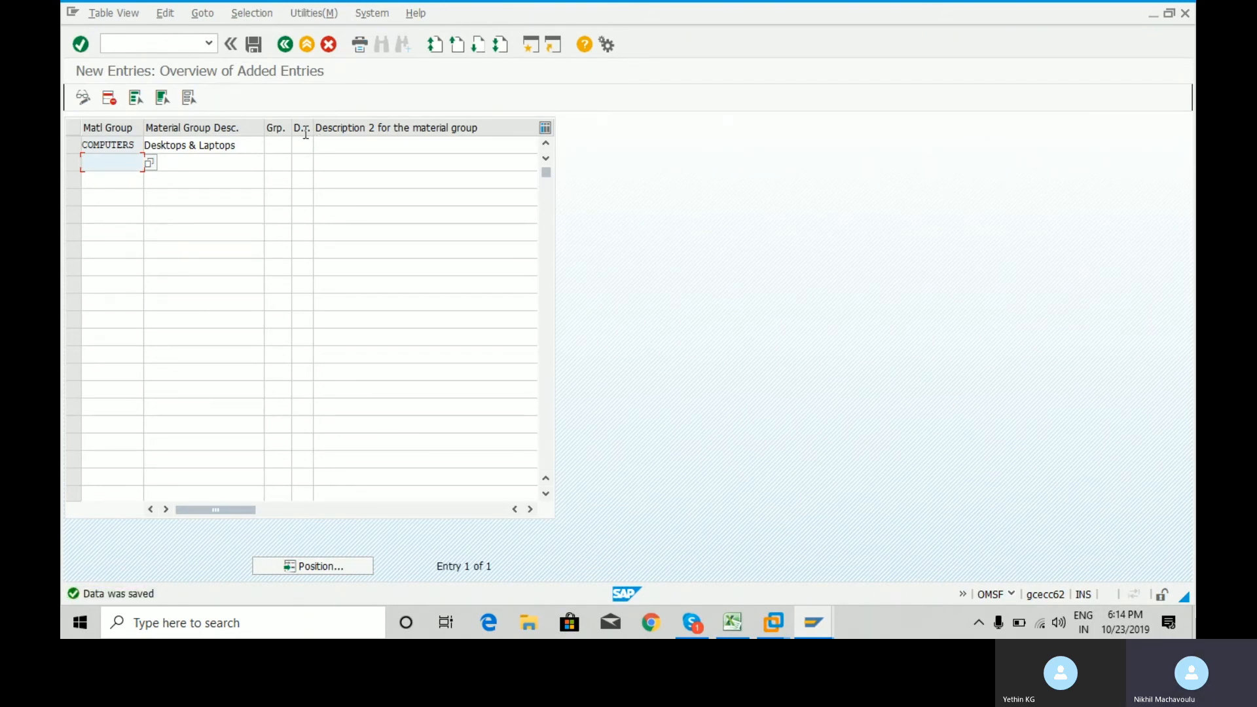
- Leave the material groups table for SAP Easy Access with /n and collapse the Define Material Group favorites folder
left_click(150, 45)
type("/")
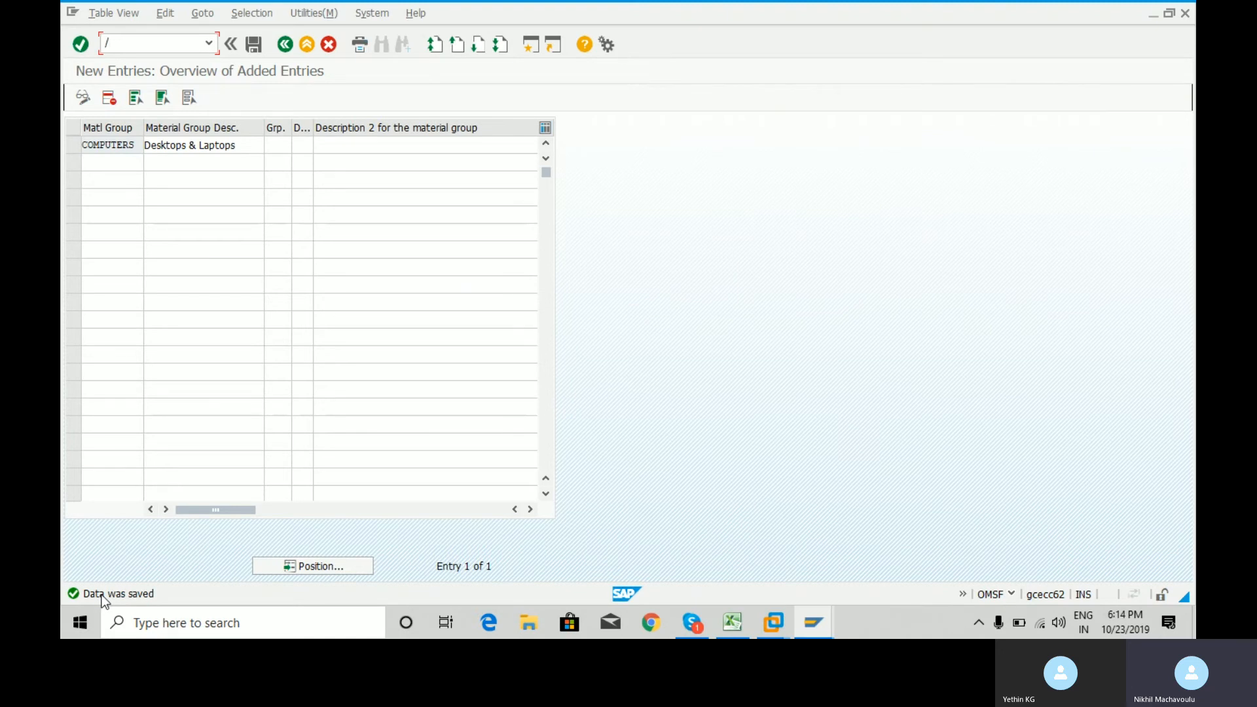
type("/n")
key("Return")
left_click(149, 43)
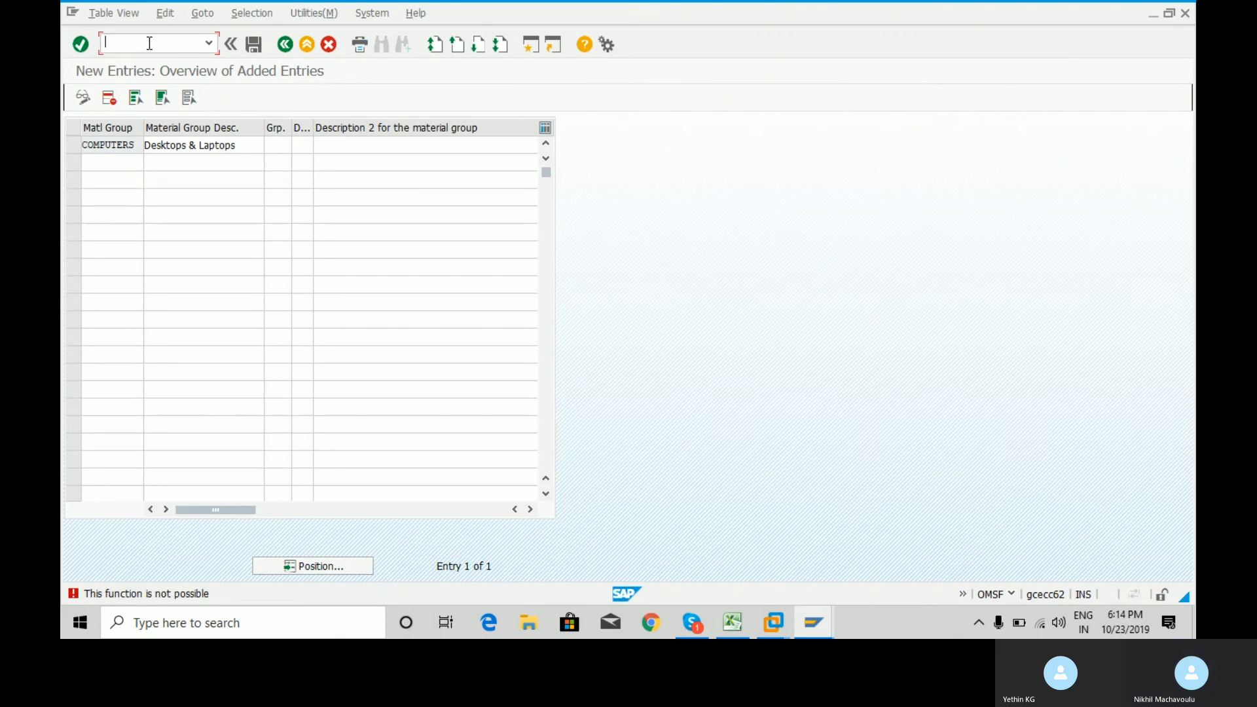
type("/n")
key("Return")
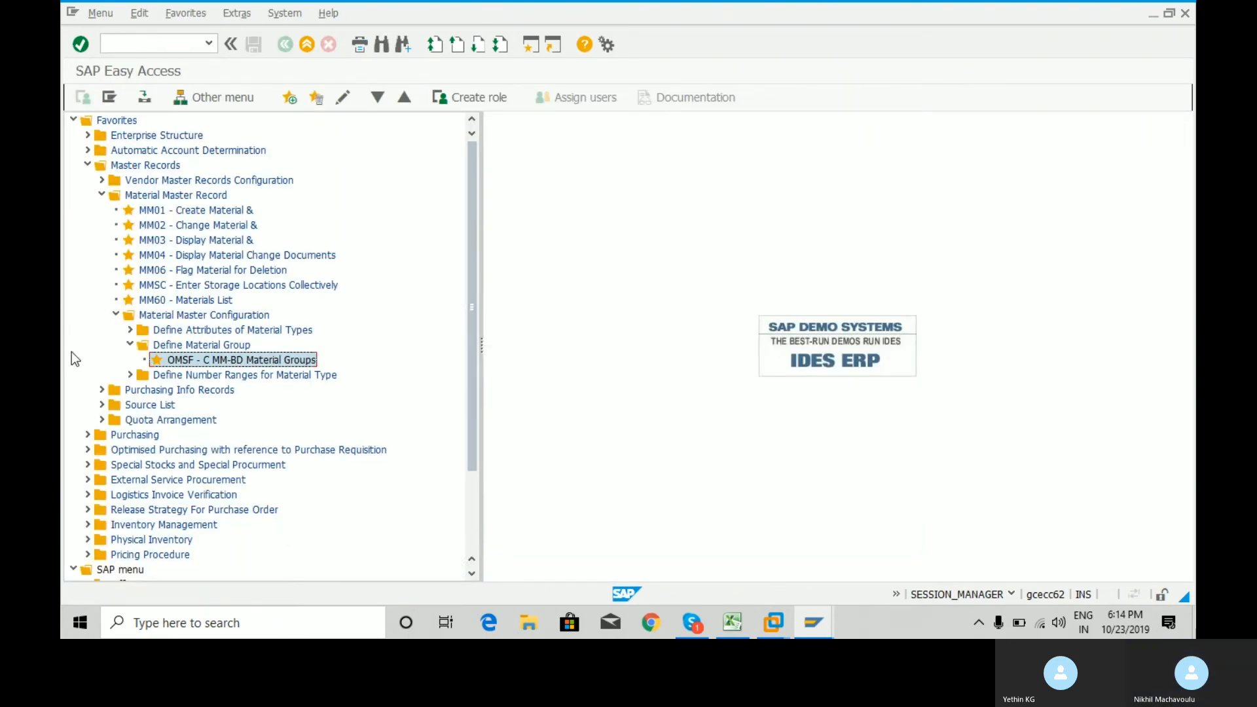
left_click(131, 345)
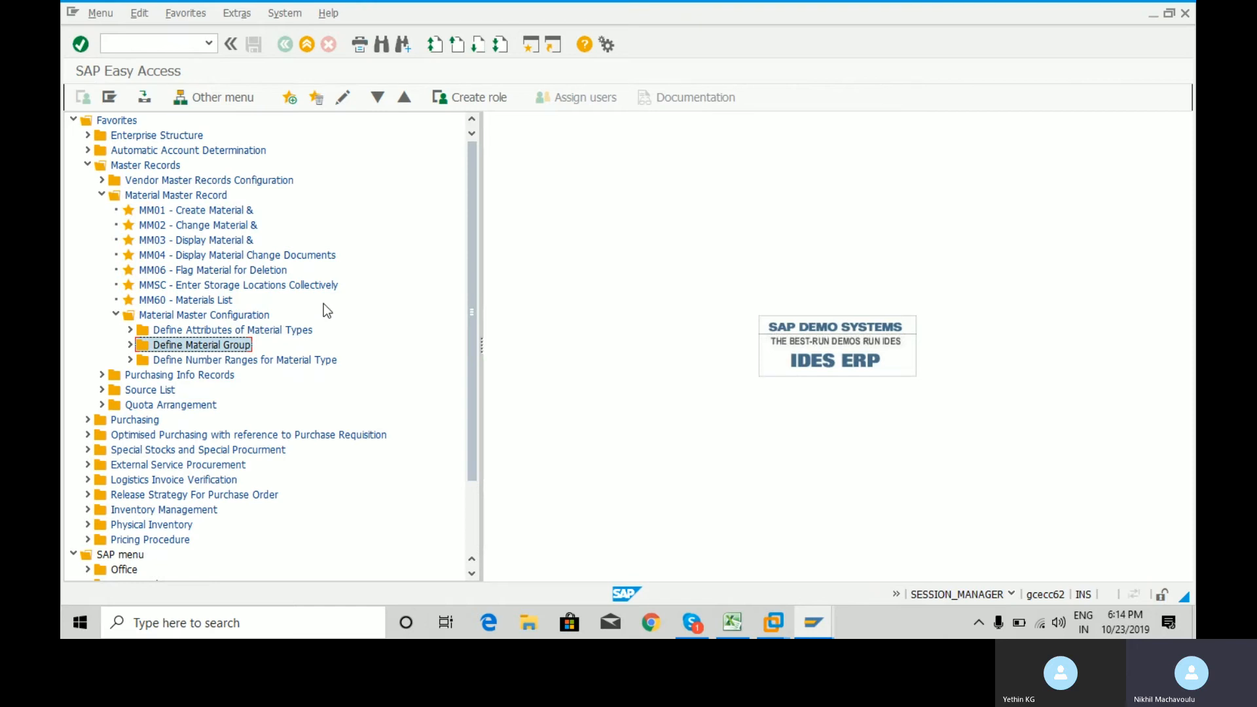
- Switch to the SAP Practice workbook in Excel and select the material number in cell A2 of the Material Master Records sheet
left_click(733, 622)
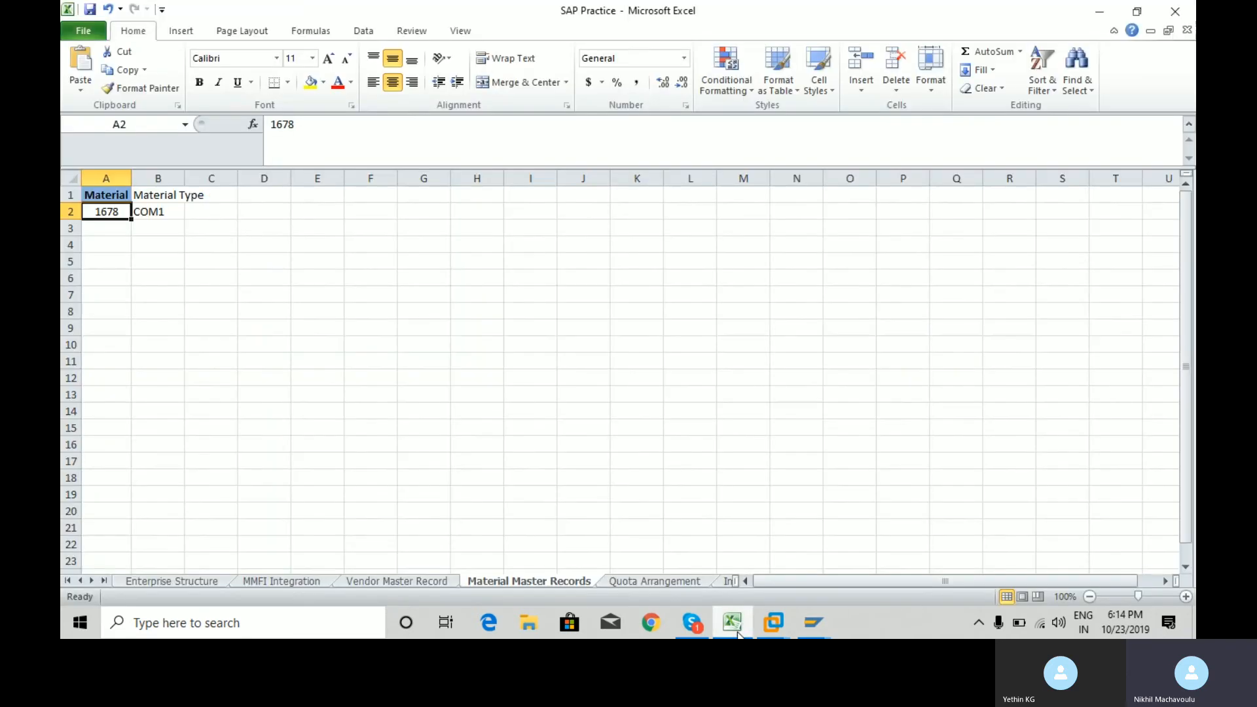
left_click(108, 226)
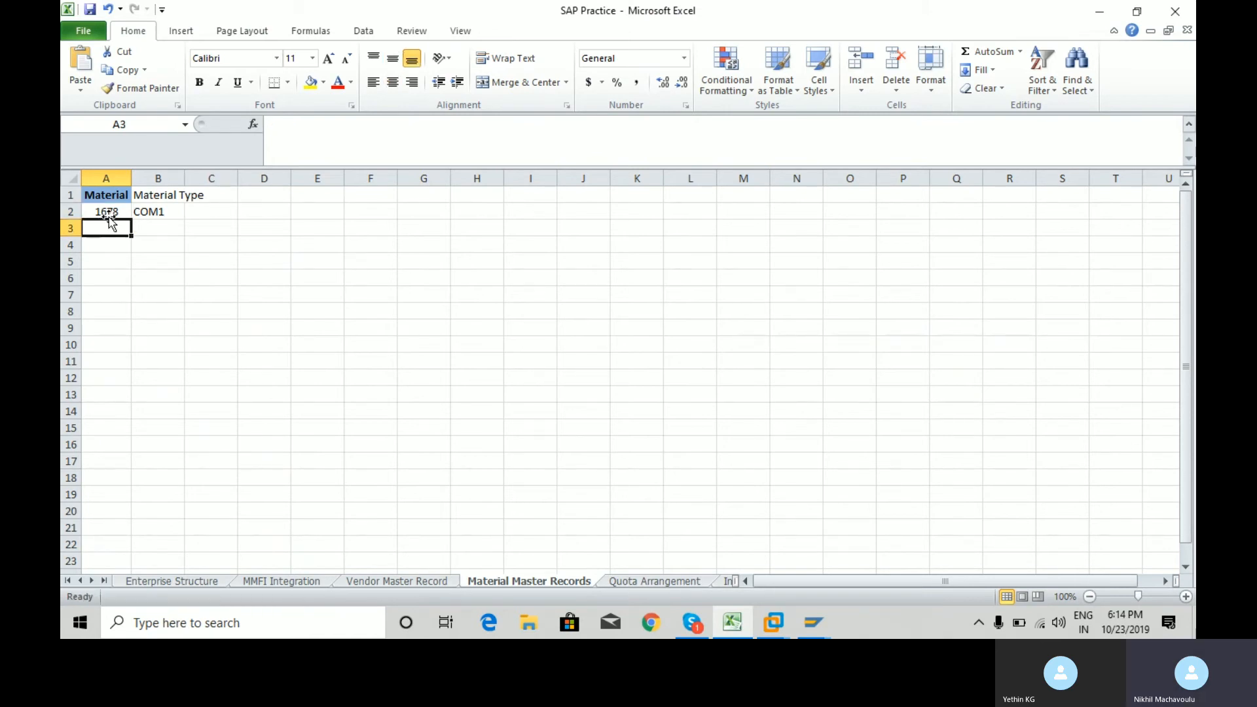
left_click(112, 211)
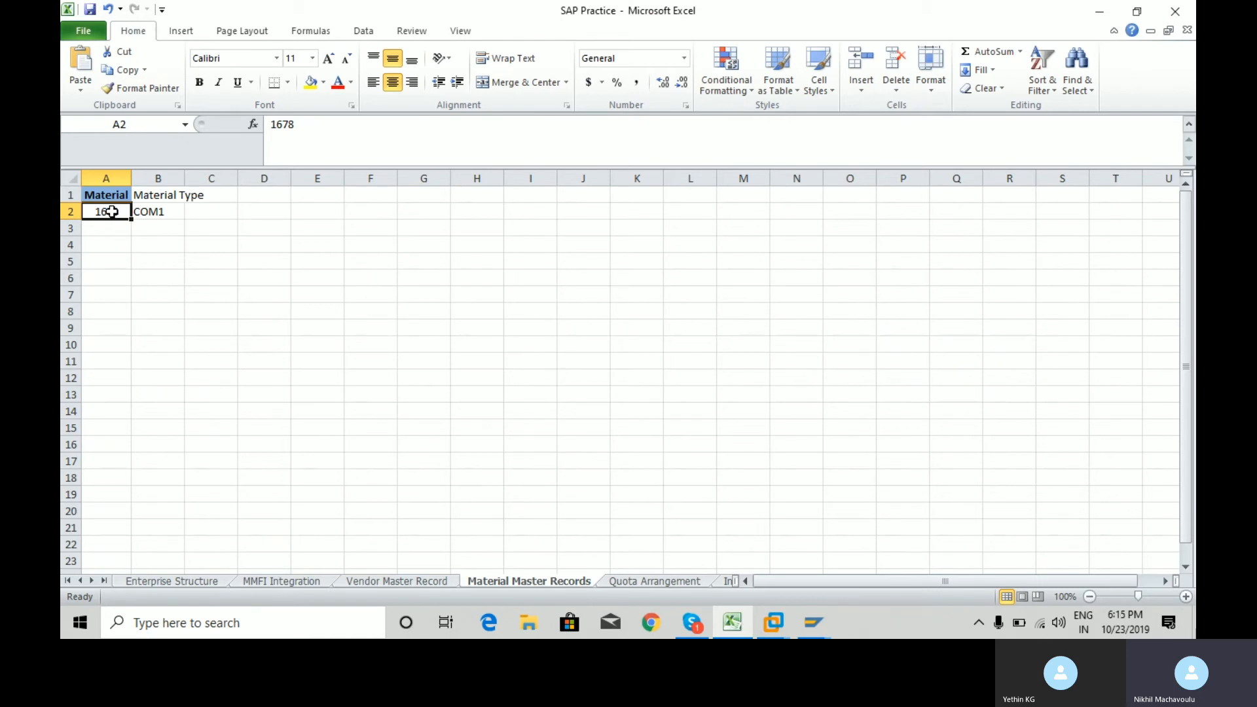
- Switch to the SAP Easy Access session with the Material Master Record favorites and open MM01 - Create Material
key("Down")
key("Up")
left_click(815, 624)
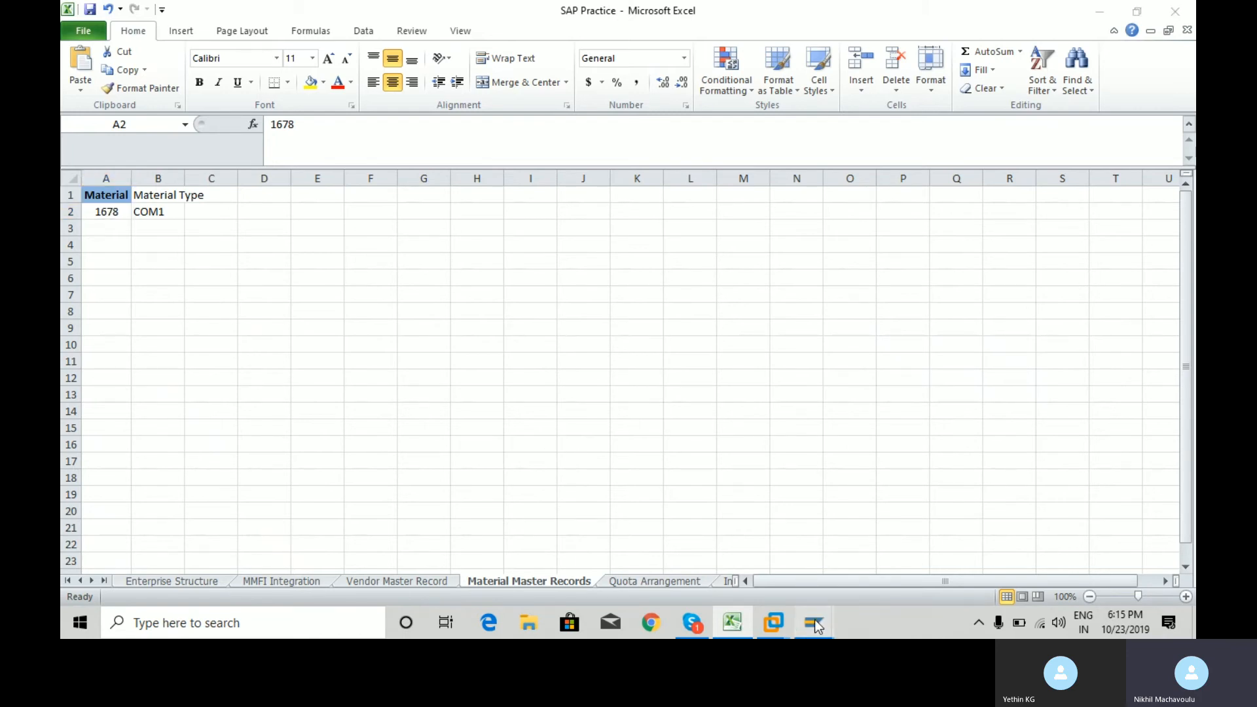
left_click(790, 532)
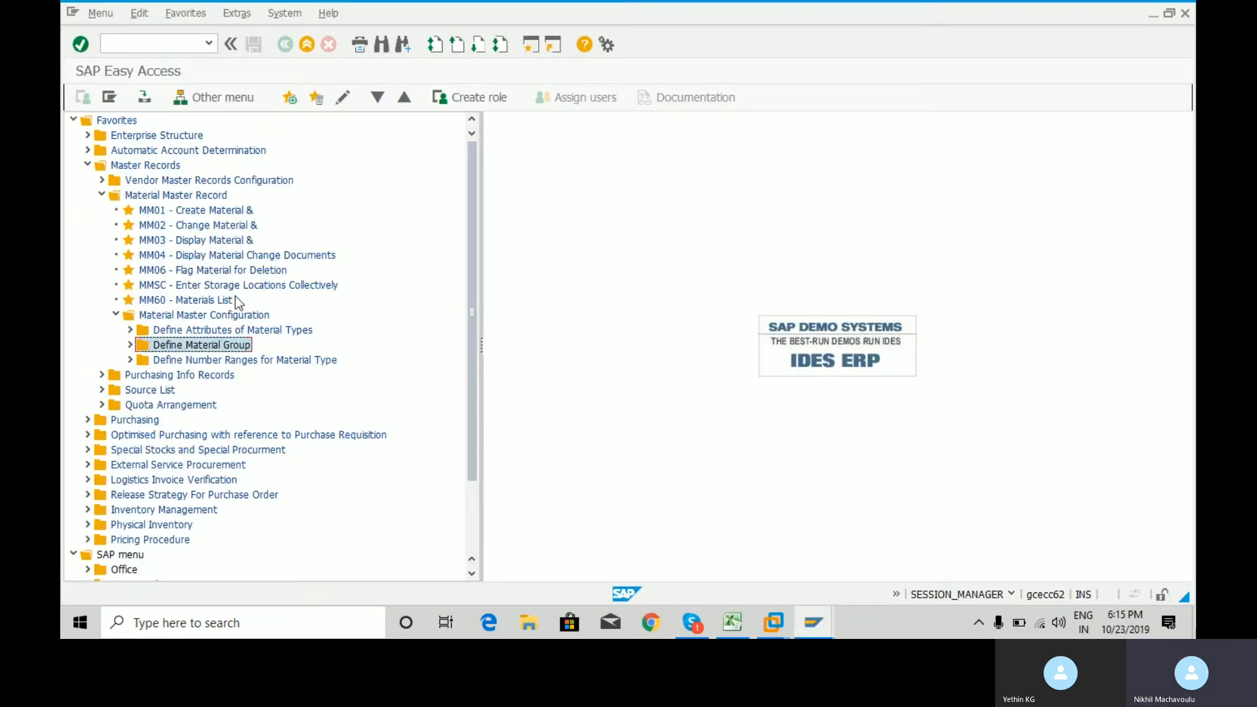
double_click(164, 210)
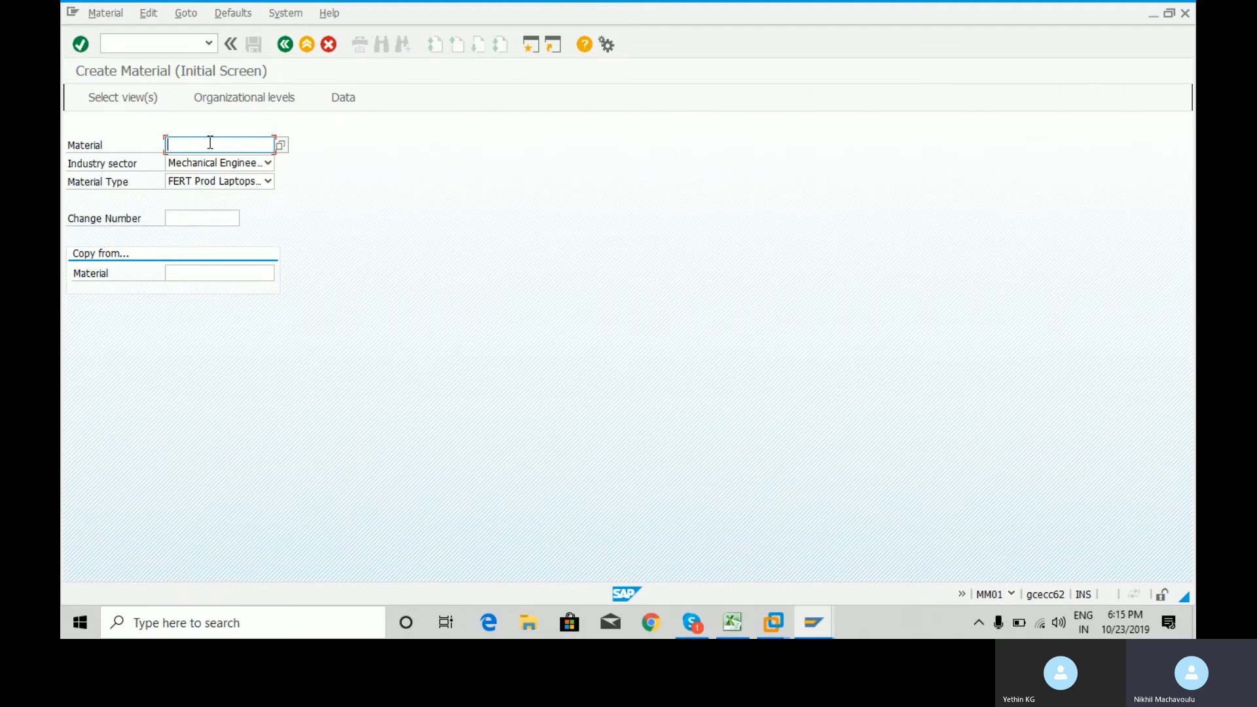
- Try entering ty456 as the material number on the Create Material initial screen and clear the field again
type("ty456")
key("BackSpace")
key("BackSpace")
key("BackSpace")
key("BackSpace")
key("BackSpace")
left_click(425, 171)
- Leave Create Material for SAP Easy Access with /n and collapse the Material Master Record favorites folder
left_click(116, 48)
type("/n")
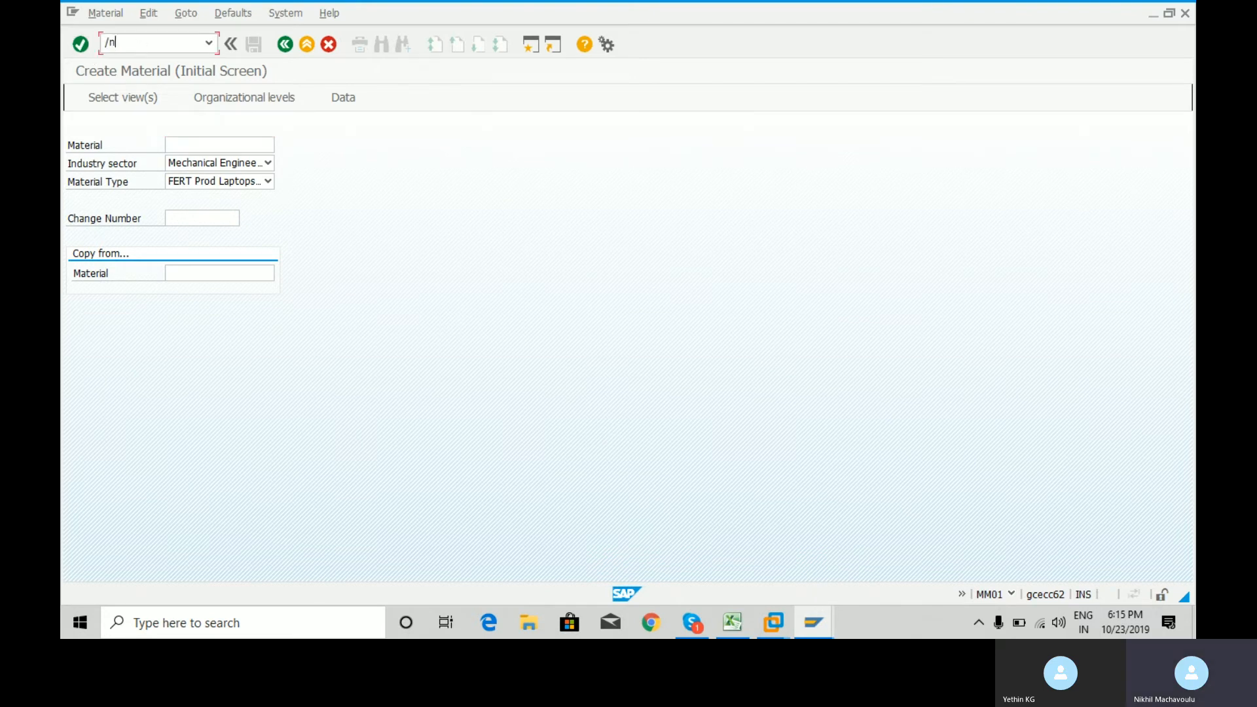
key("Return")
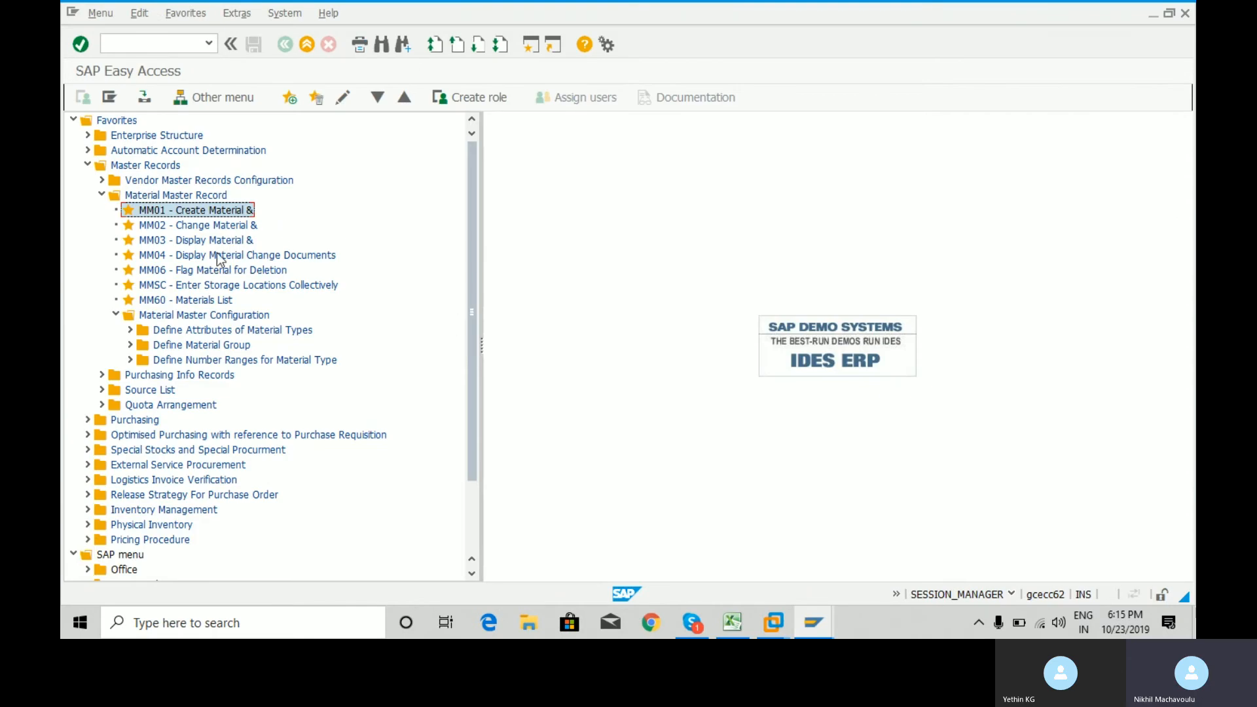
left_click(102, 196)
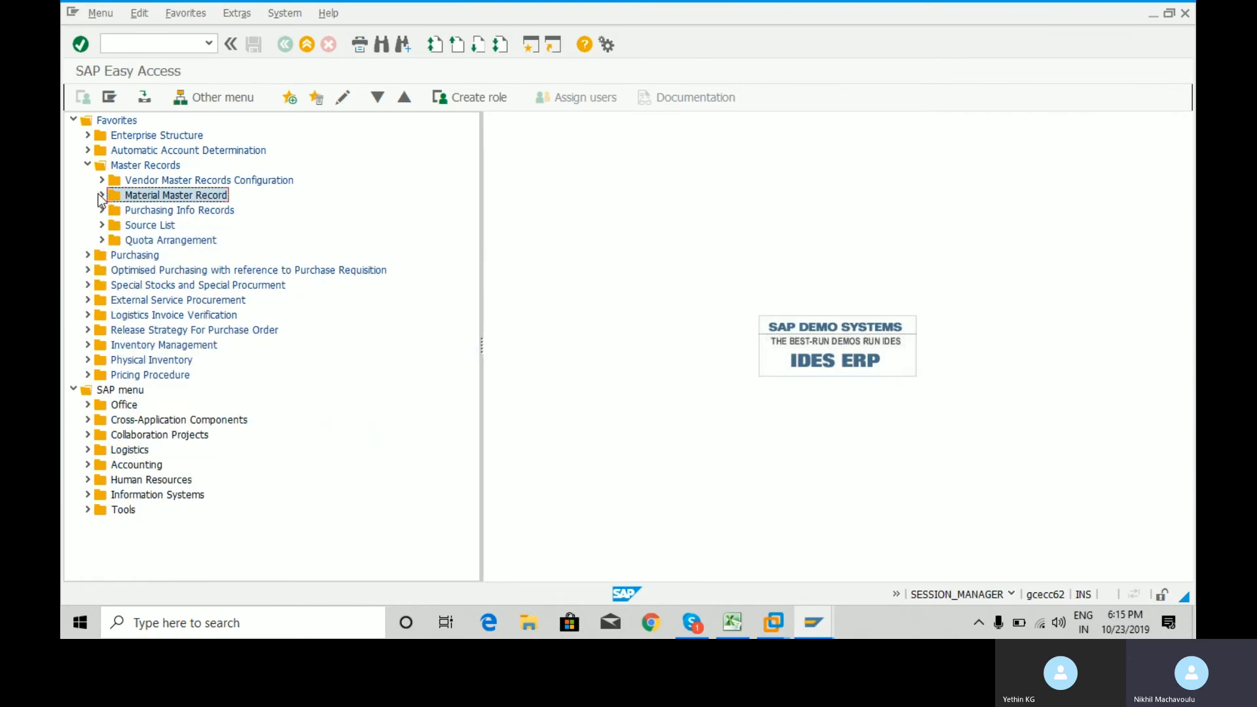
- Switch to the other SAP Easy Access session and display the SAP Reference IMG through transaction spro
mouse_move(818, 631)
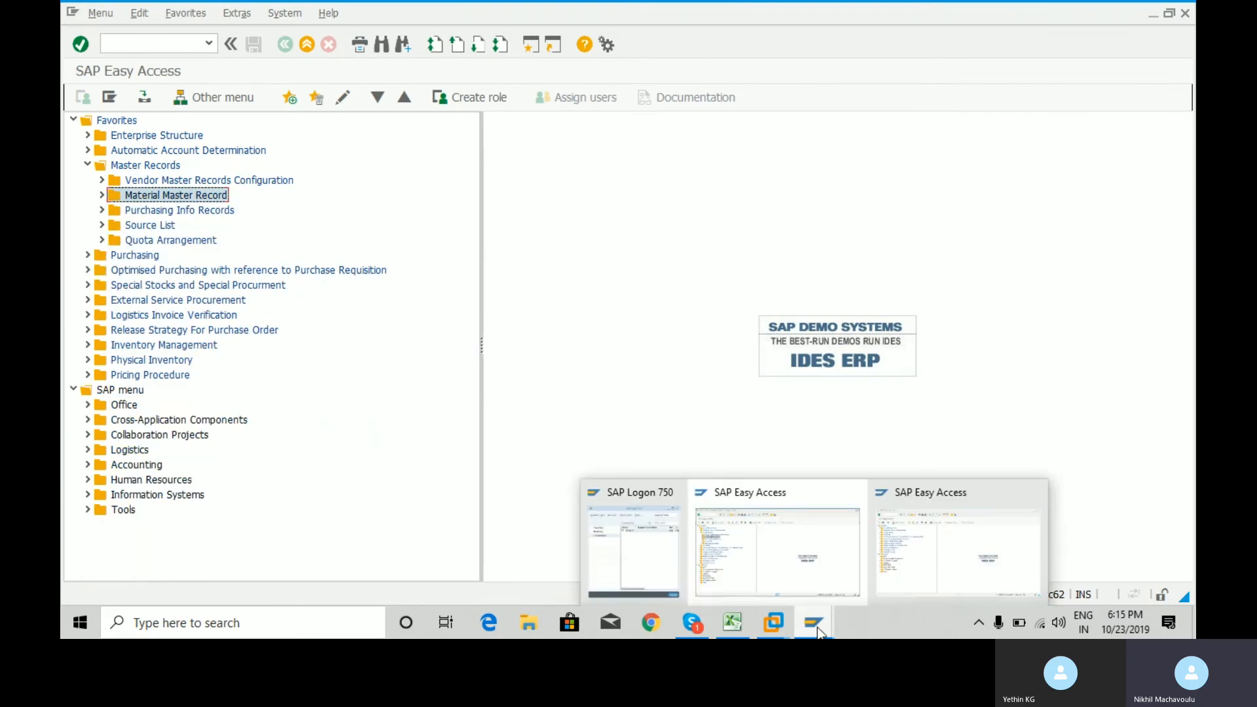
left_click(976, 556)
type("spro")
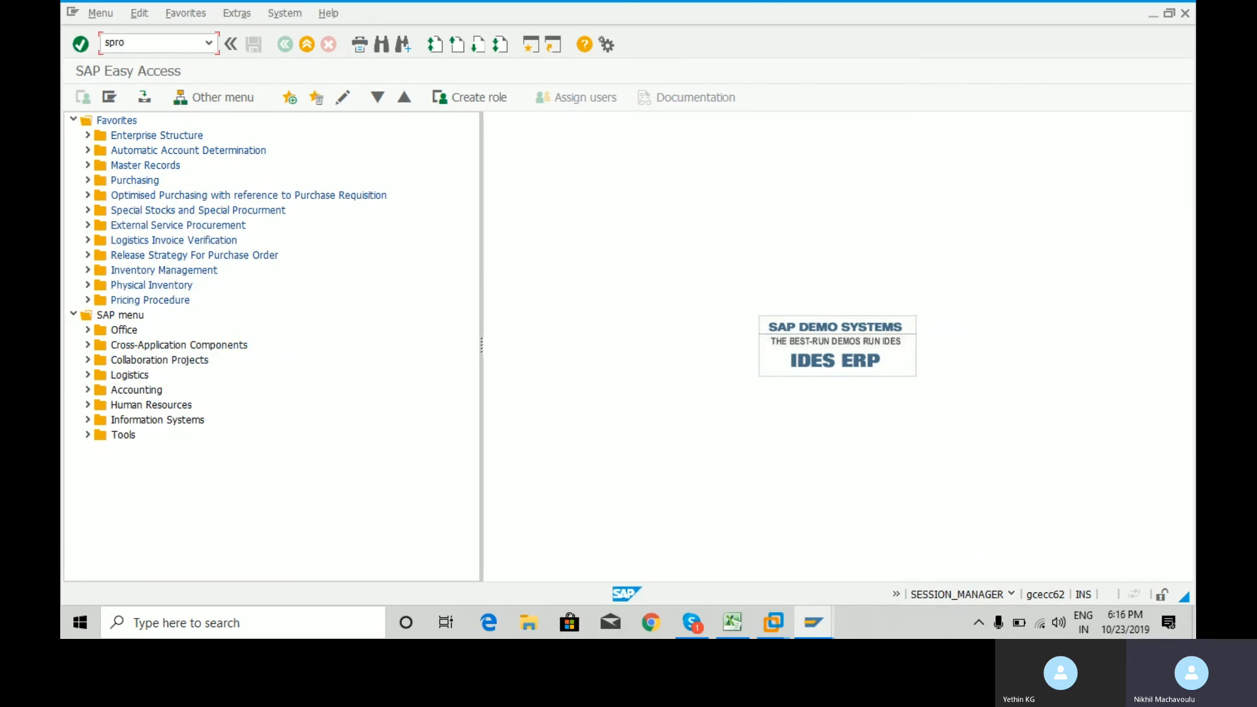
key("Return")
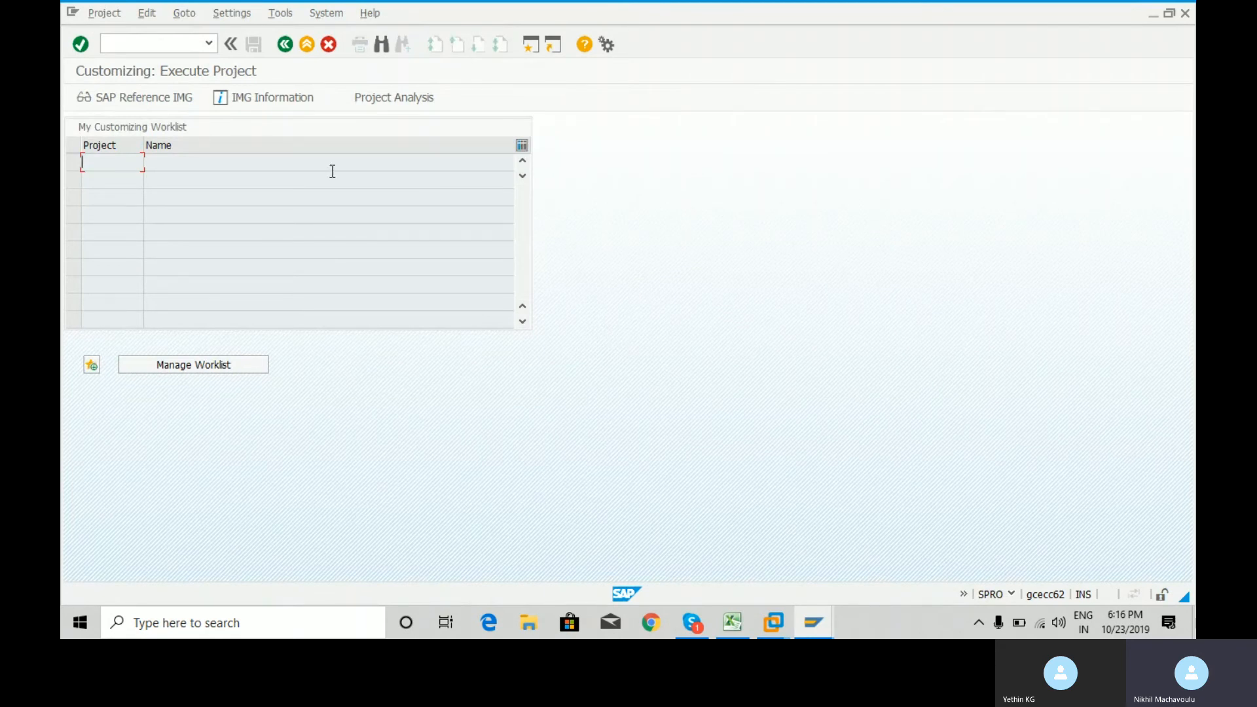
left_click(152, 102)
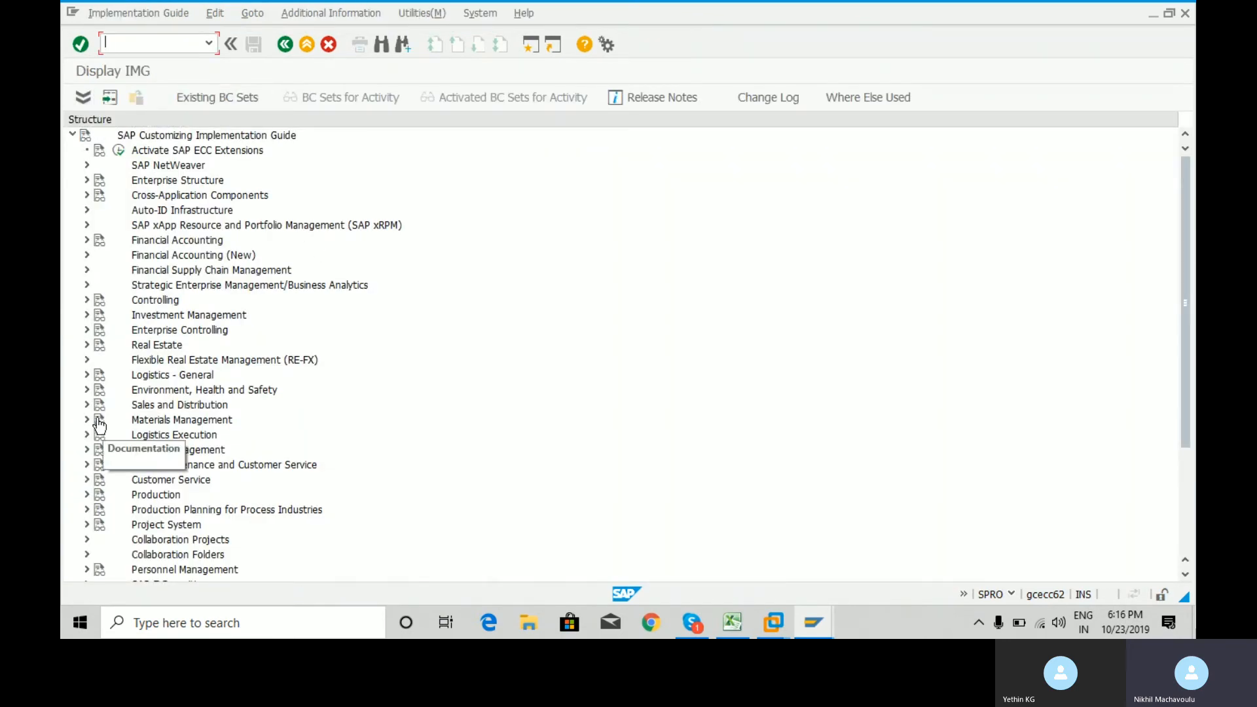
- Open Define Number Ranges for Each Material Type under Logistics - General, Material Master, Basic Settings, Material Types
left_click(86, 374)
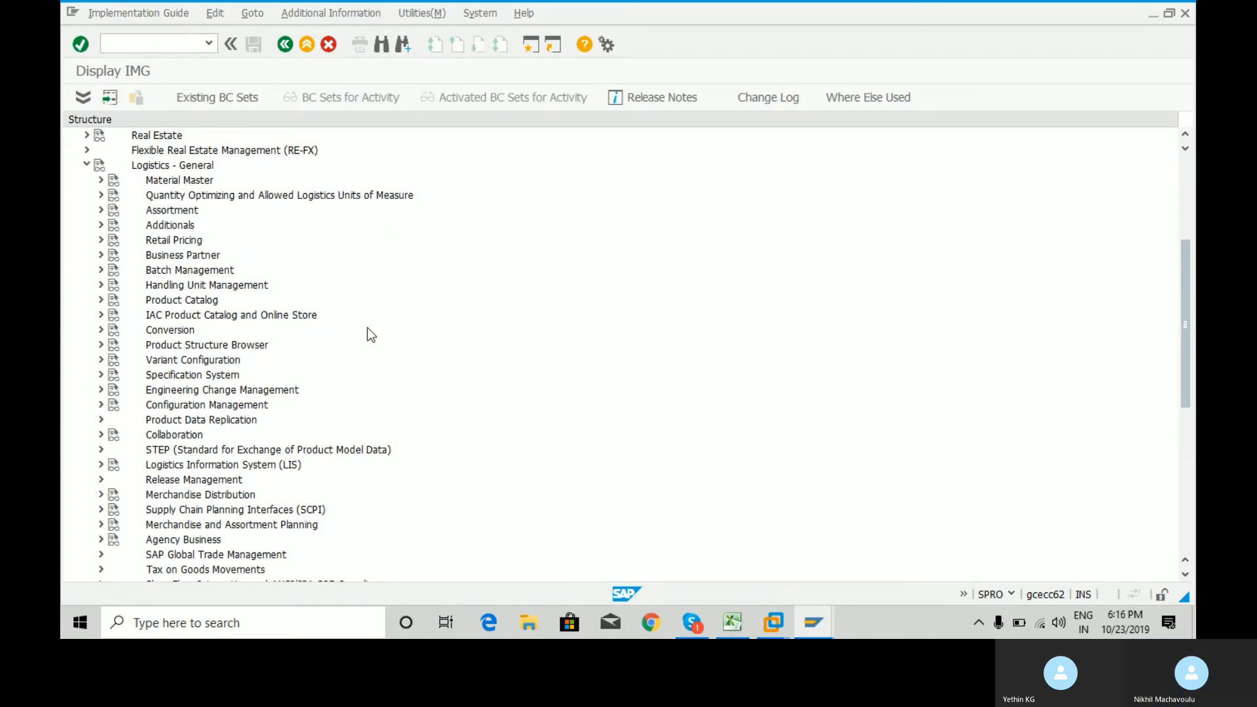
left_click(101, 181)
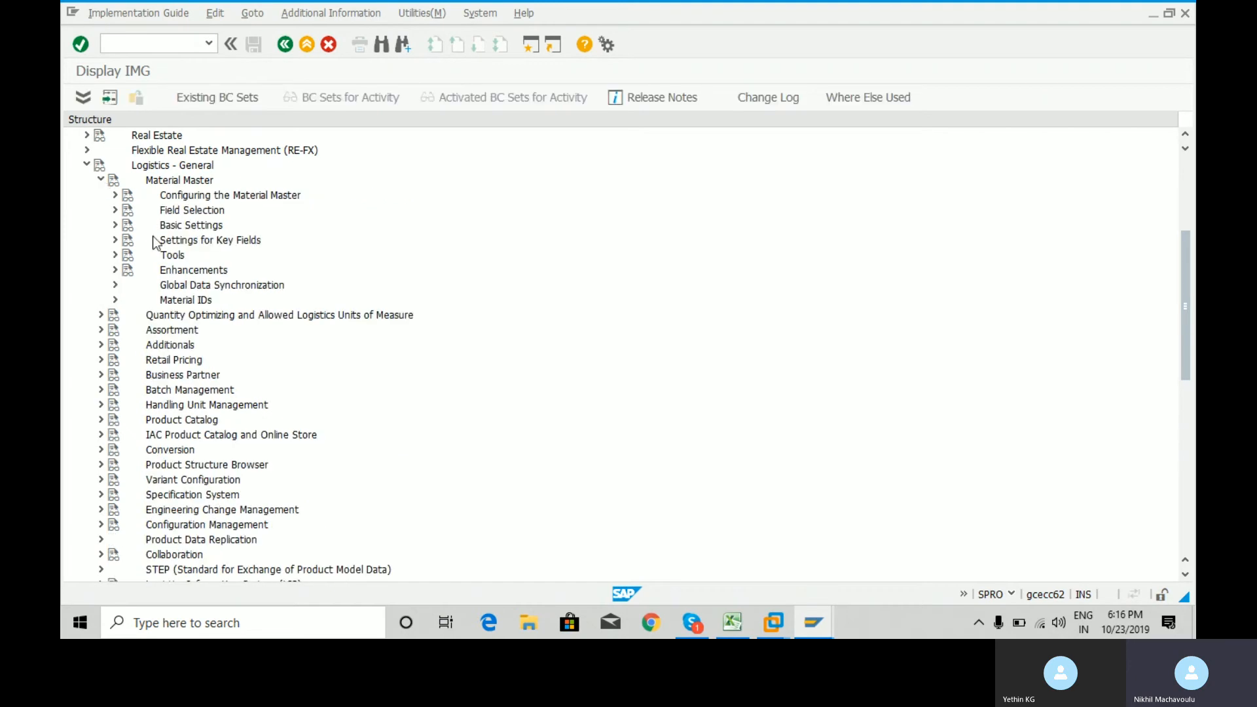
left_click(115, 225)
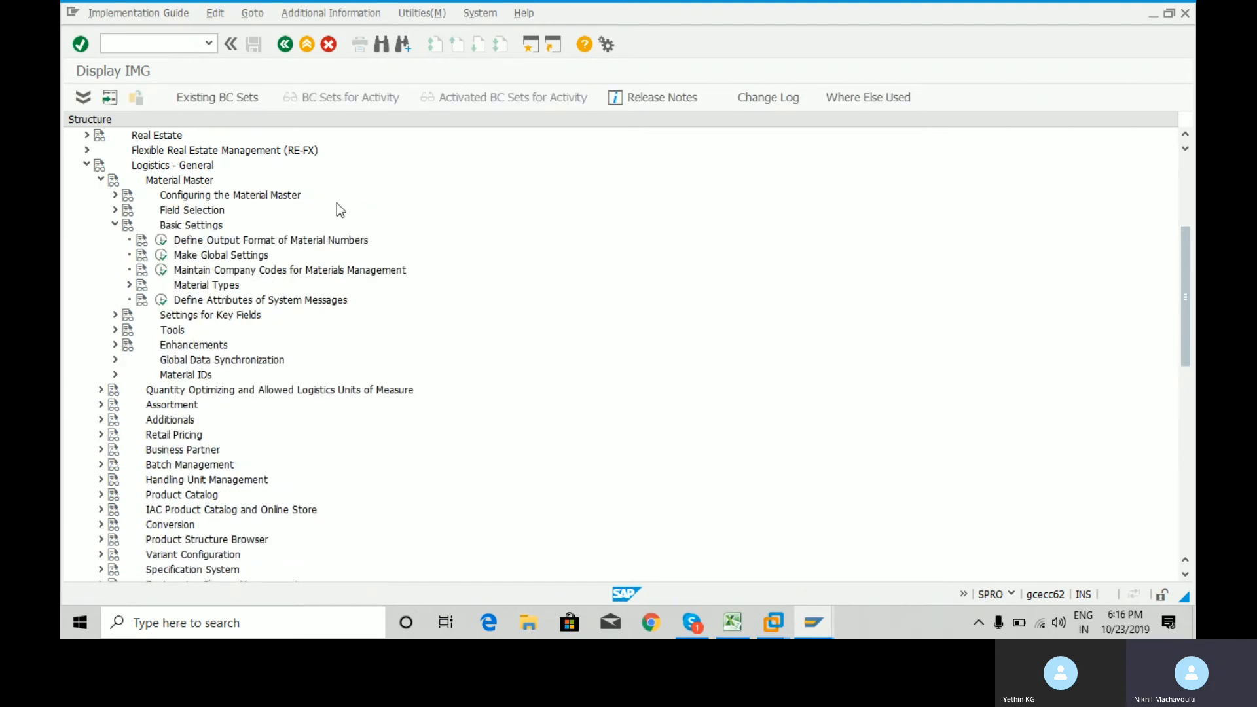
left_click(129, 285)
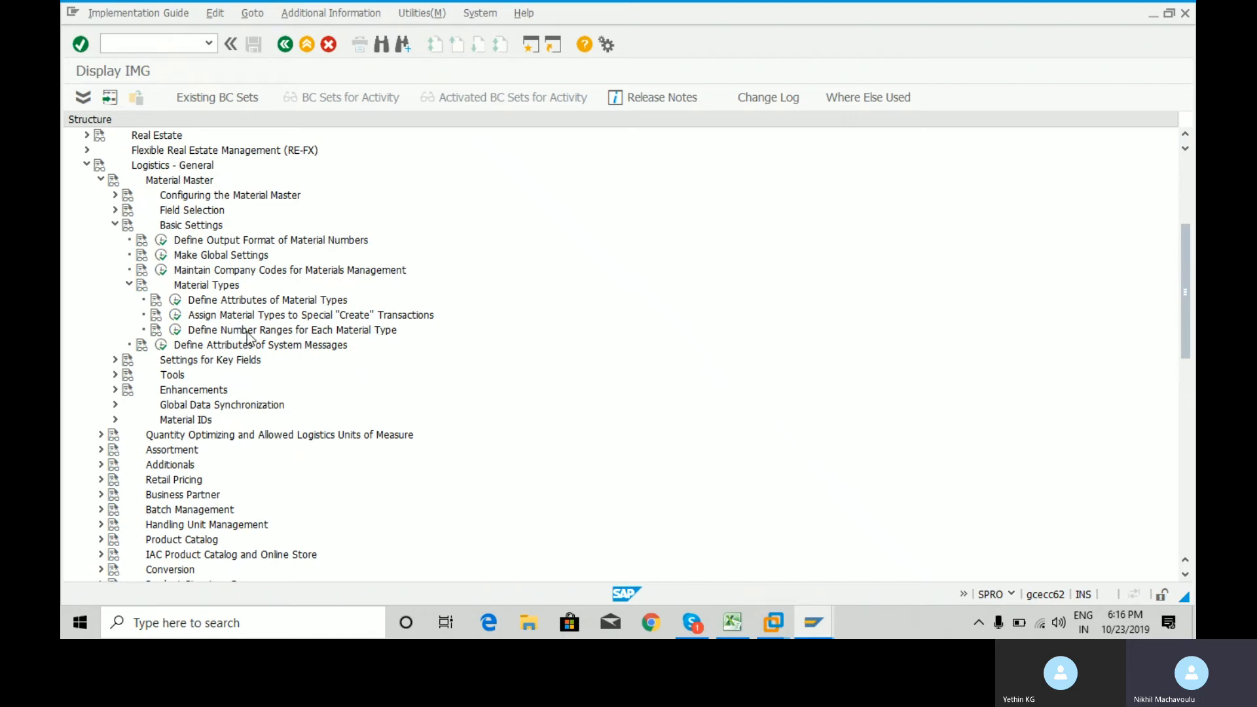
left_click(175, 330)
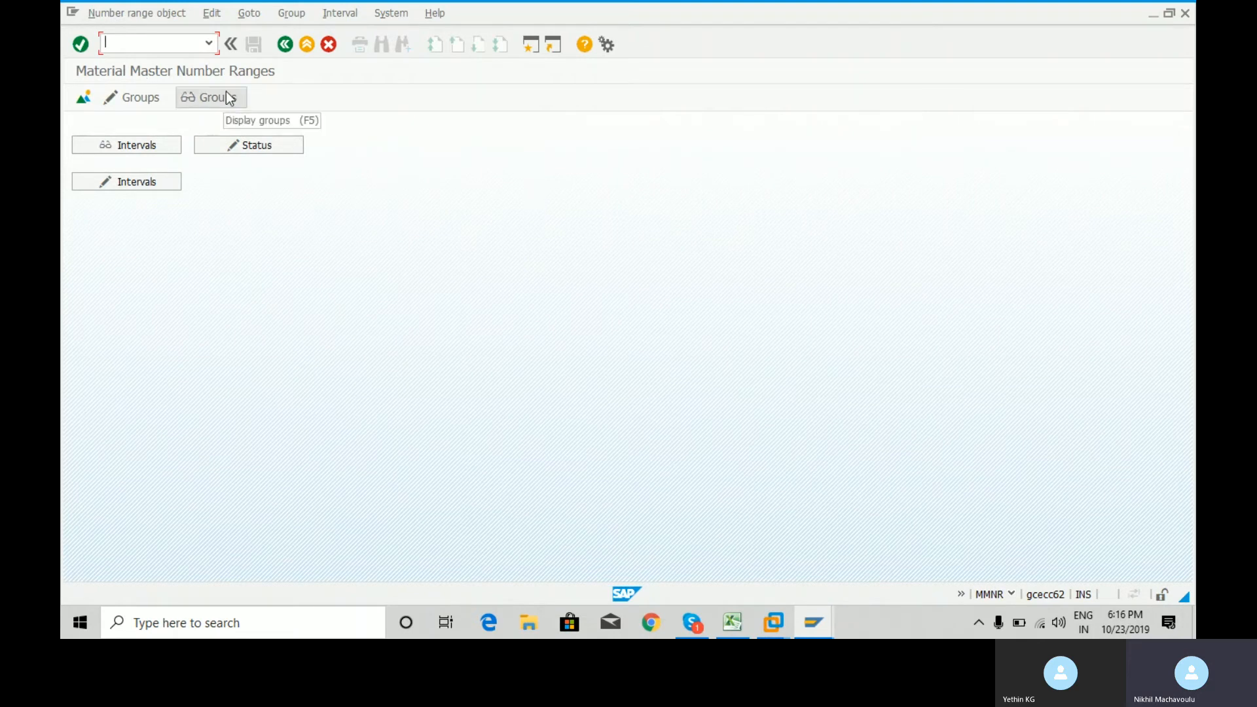
- Return to SAP Easy Access with /n and open MMNR - Define Material Master Number Ranges from the Material Master Configuration favorites
type("/n")
key("F3")
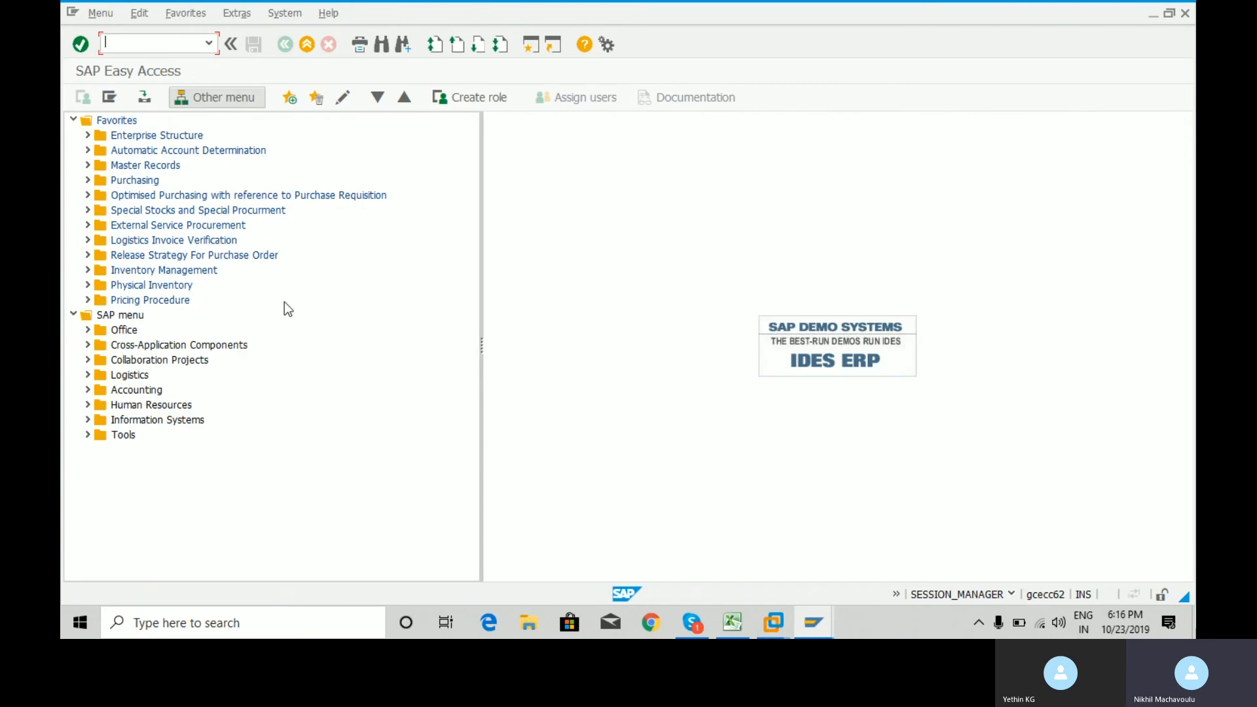
left_click(88, 166)
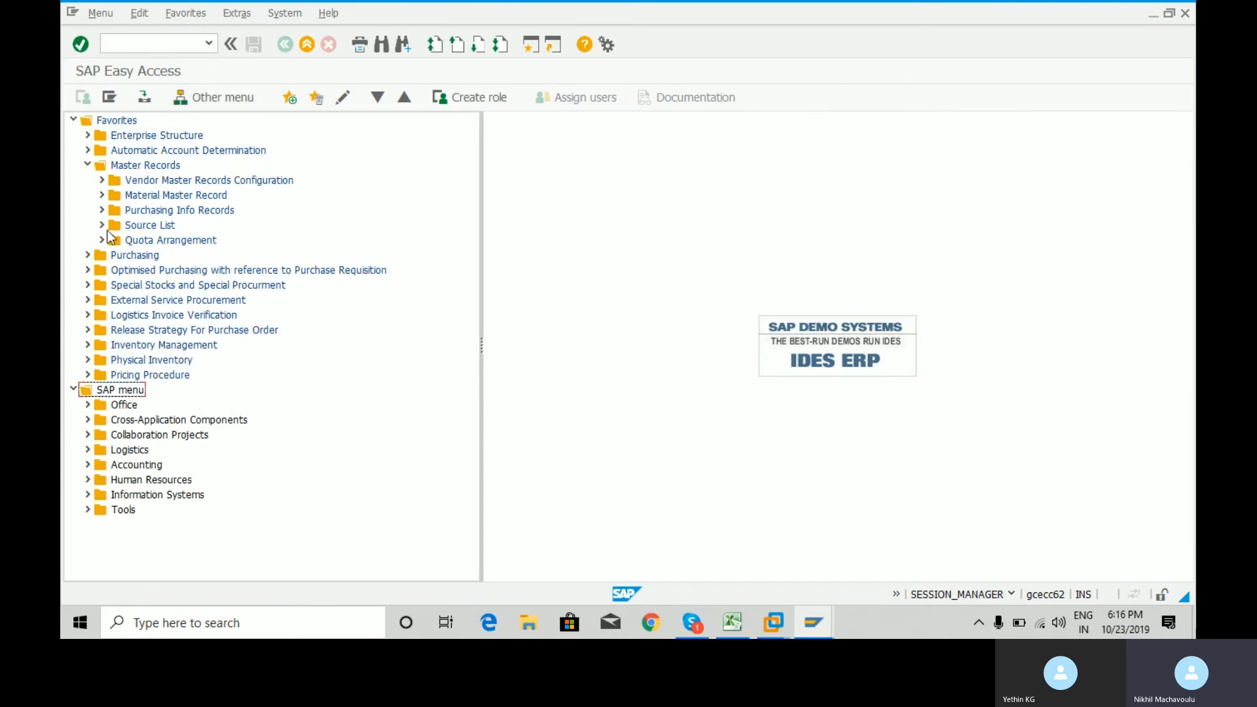
left_click(100, 193)
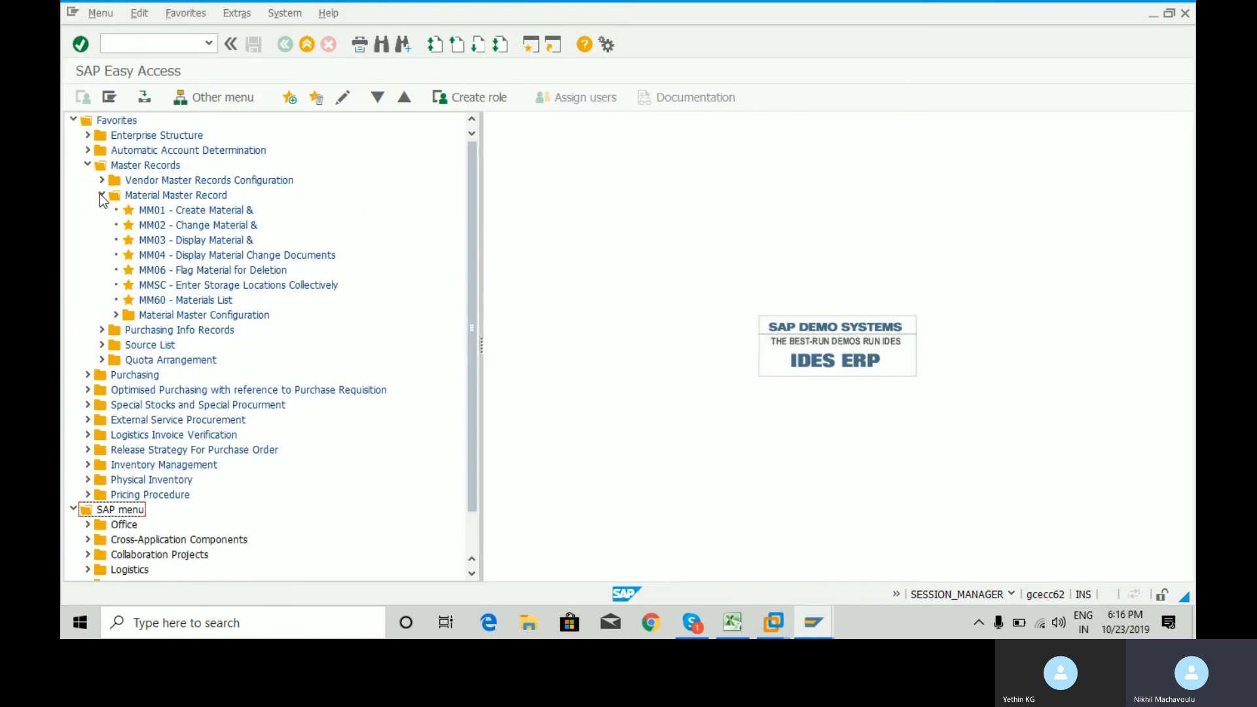
left_click(117, 316)
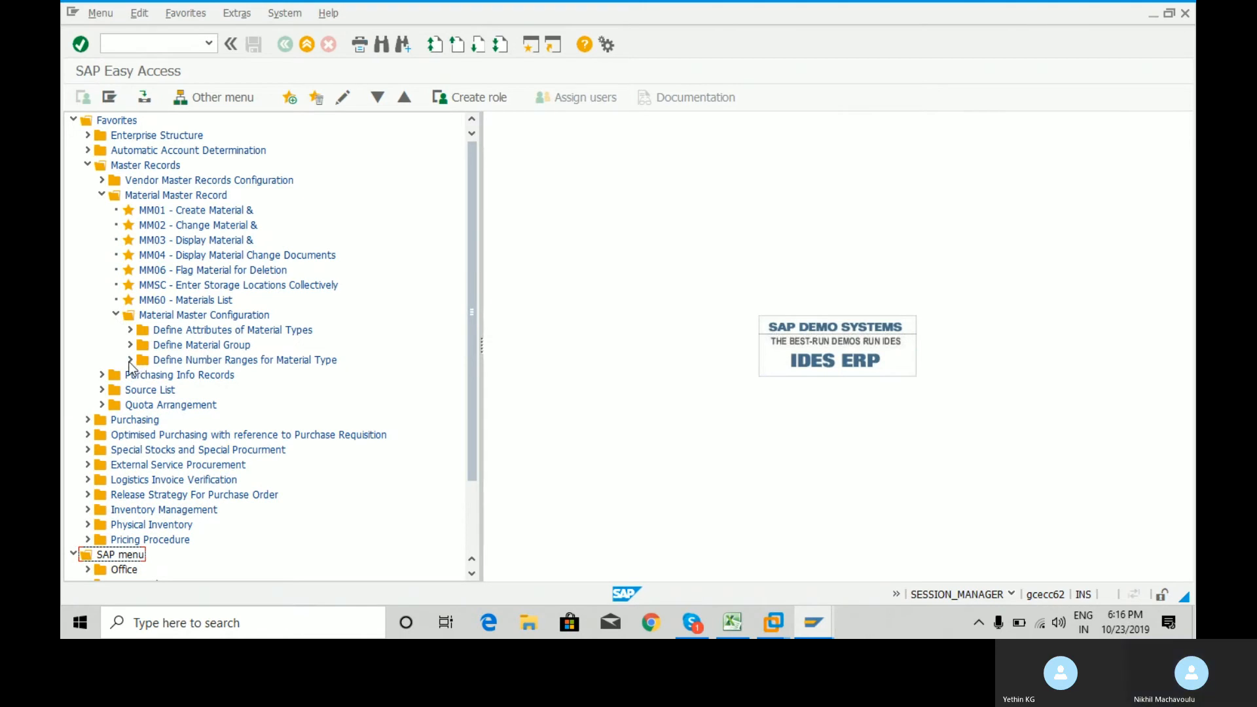
left_click(130, 360)
left_click(174, 379)
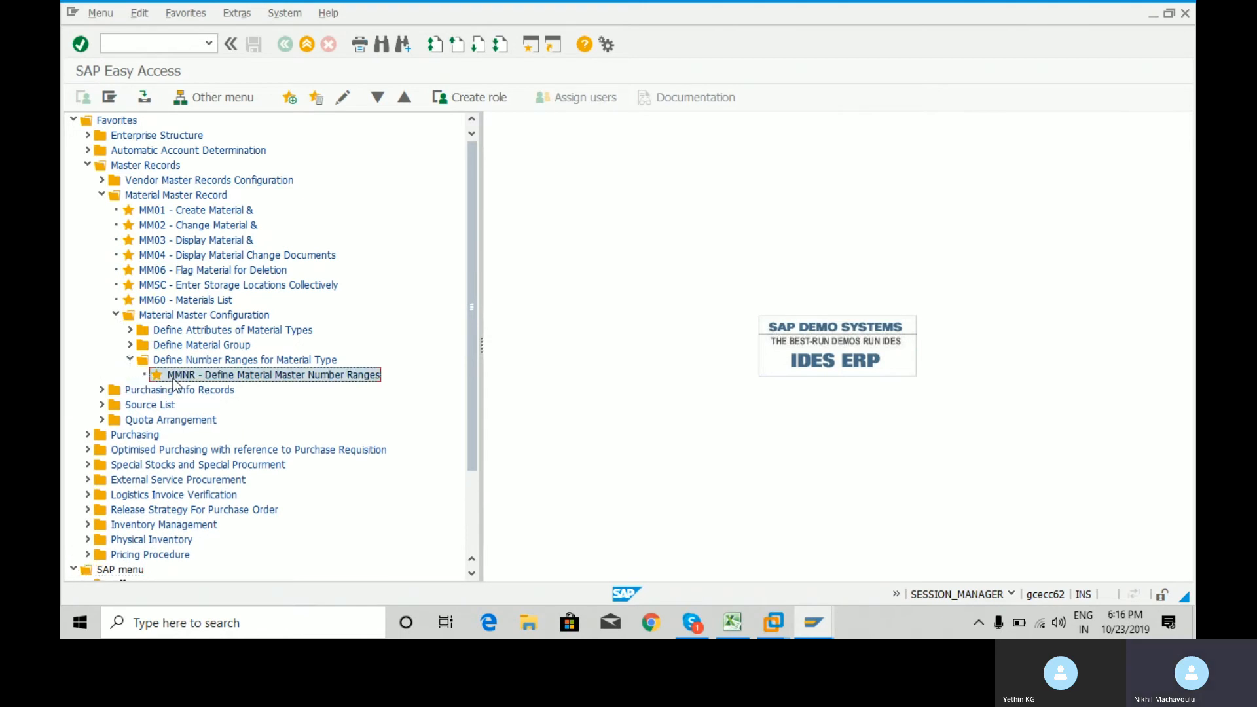
double_click(174, 378)
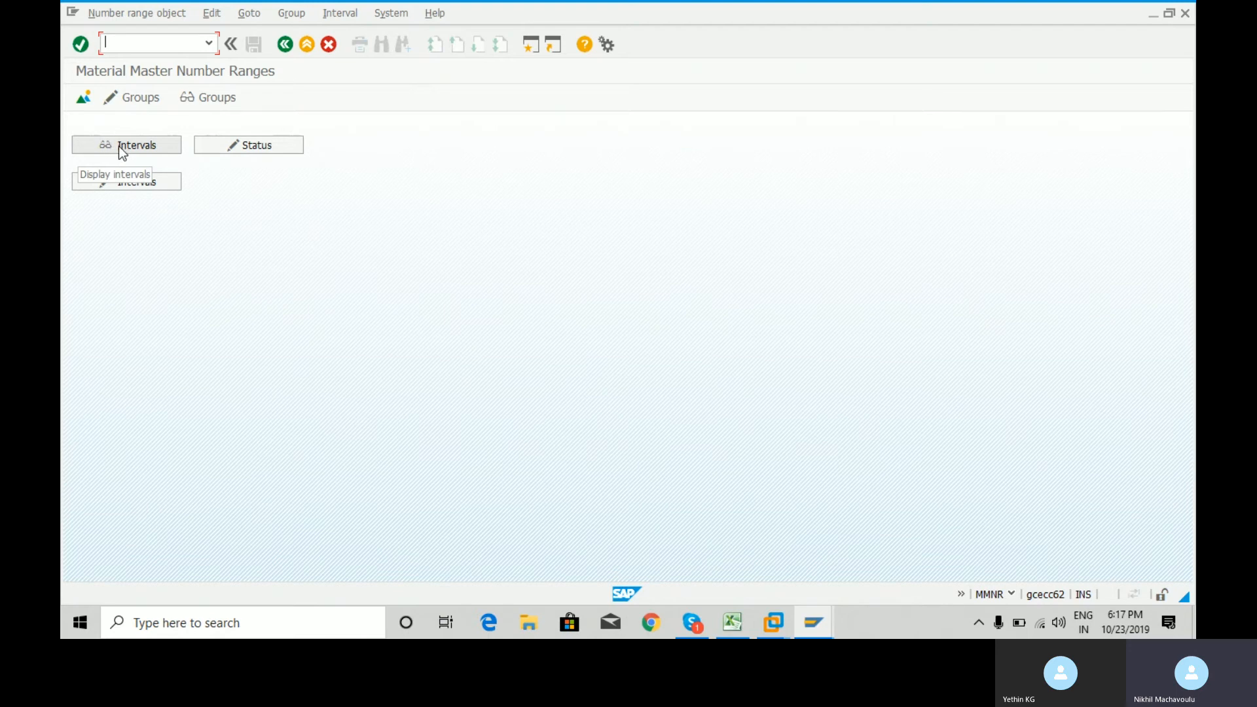
- Examine the material master number range intervals and the available interval commands in maintenance mode, and return to the number ranges overview
left_click(129, 183)
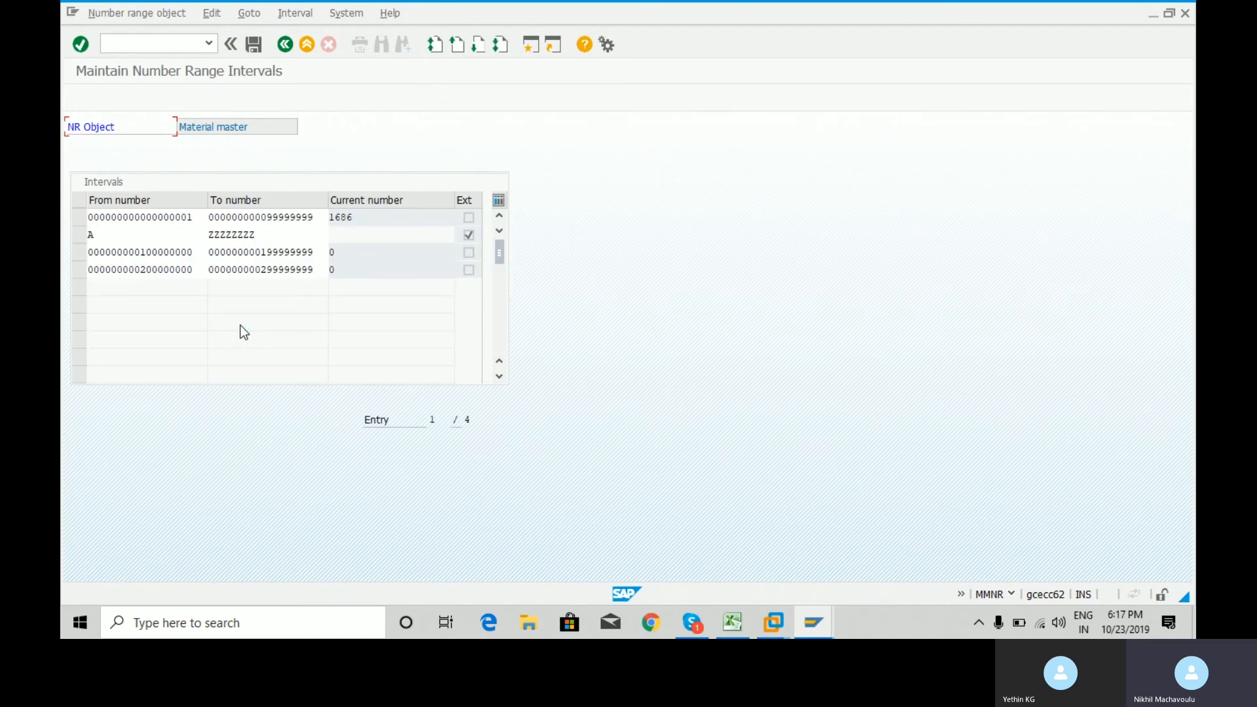
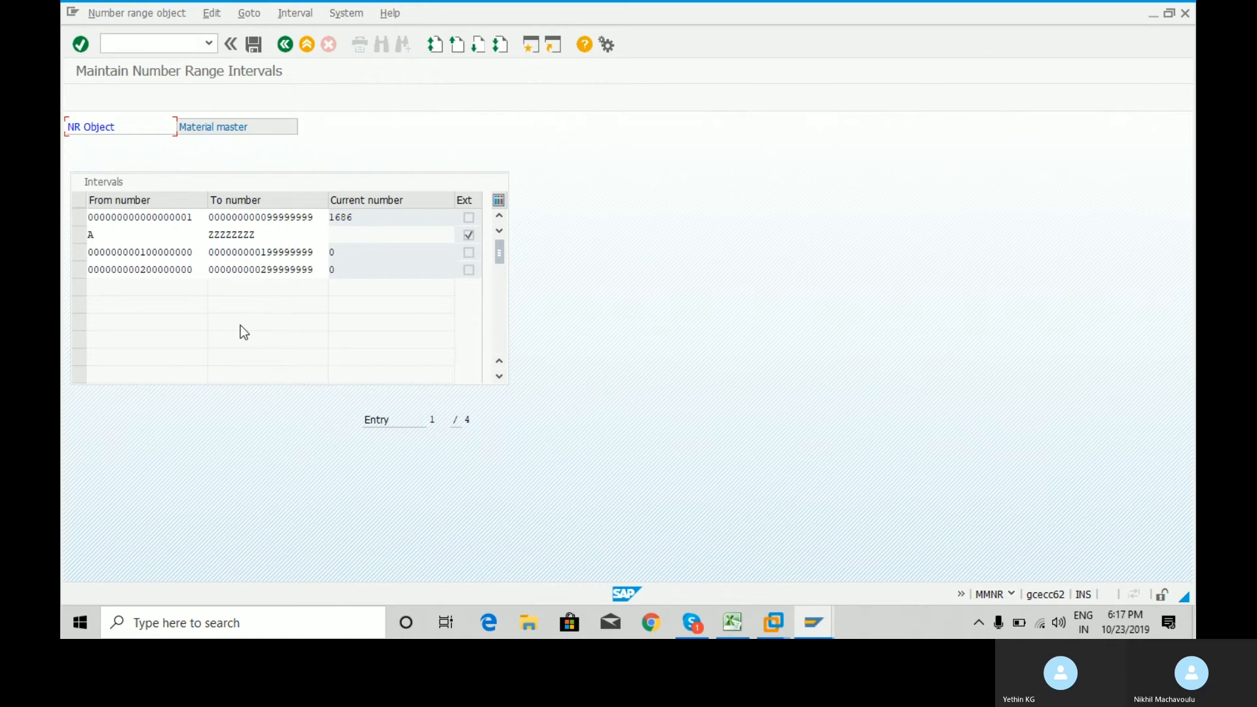
left_click(293, 14)
left_click(343, 13)
mouse_move(313, 15)
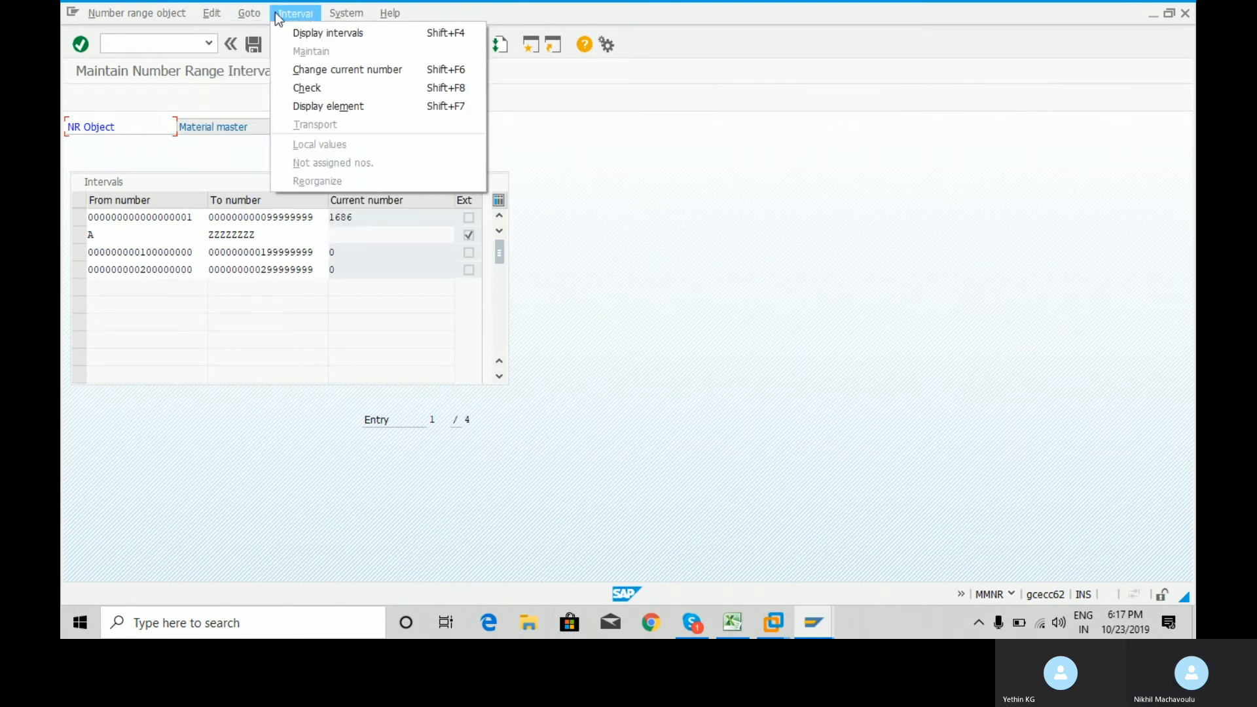
mouse_move(256, 12)
left_click(390, 152)
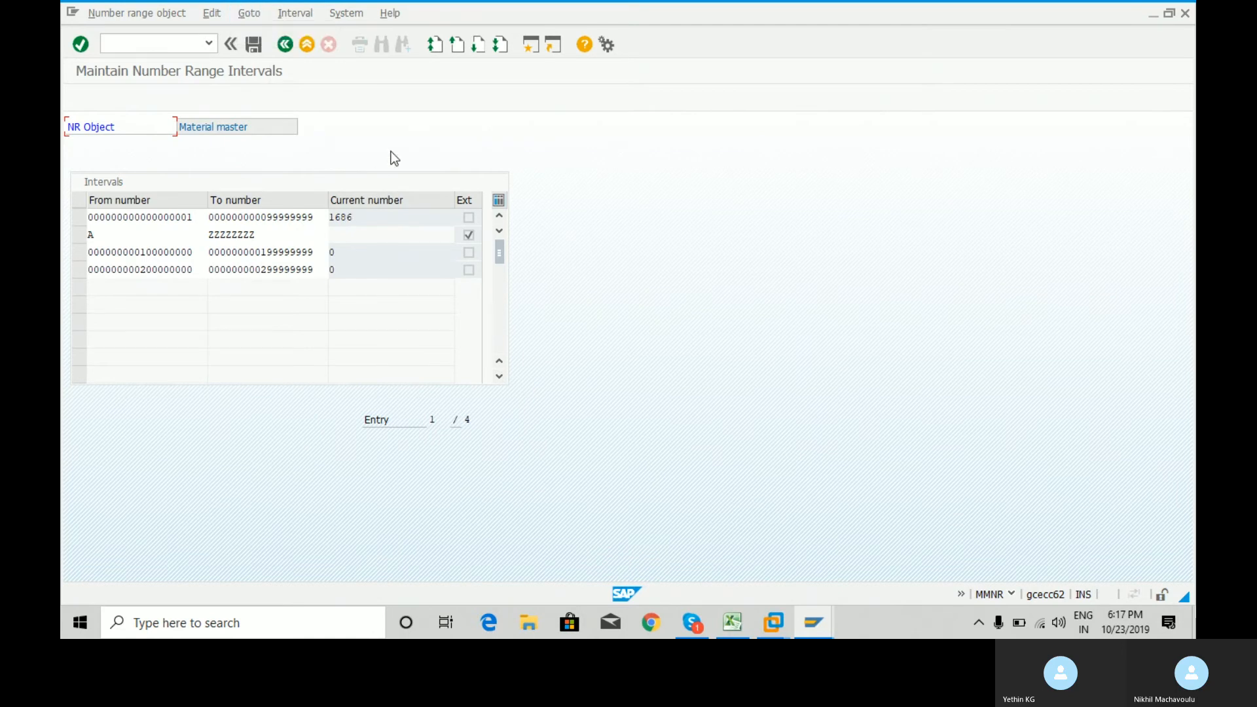
left_click(284, 45)
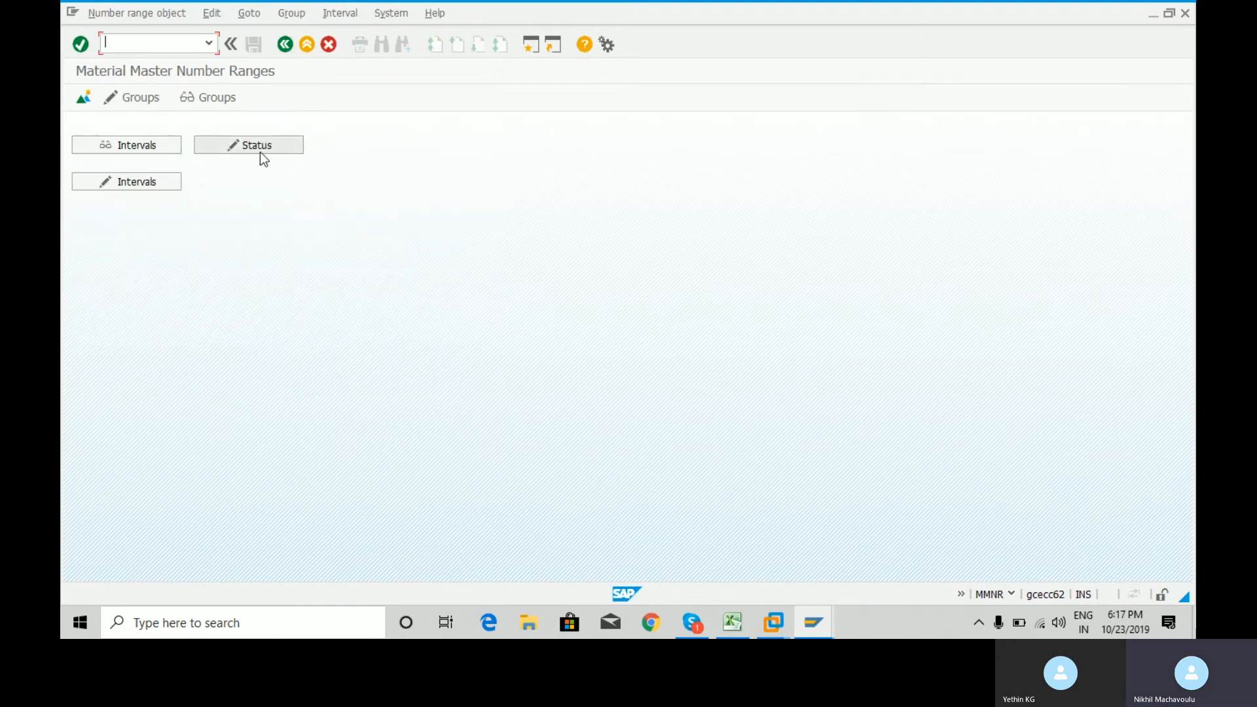
- Open the material master number range groups for maintenance and start inserting a new group
left_click(143, 103)
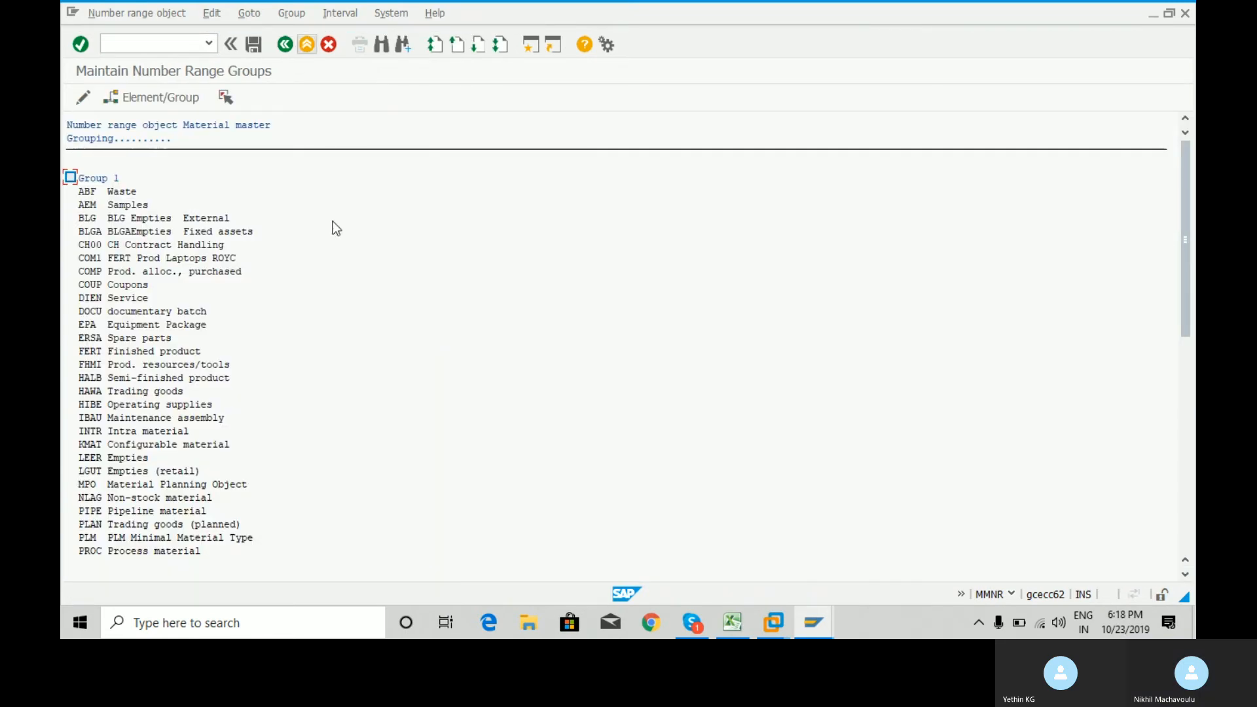
left_click(293, 14)
left_click(304, 35)
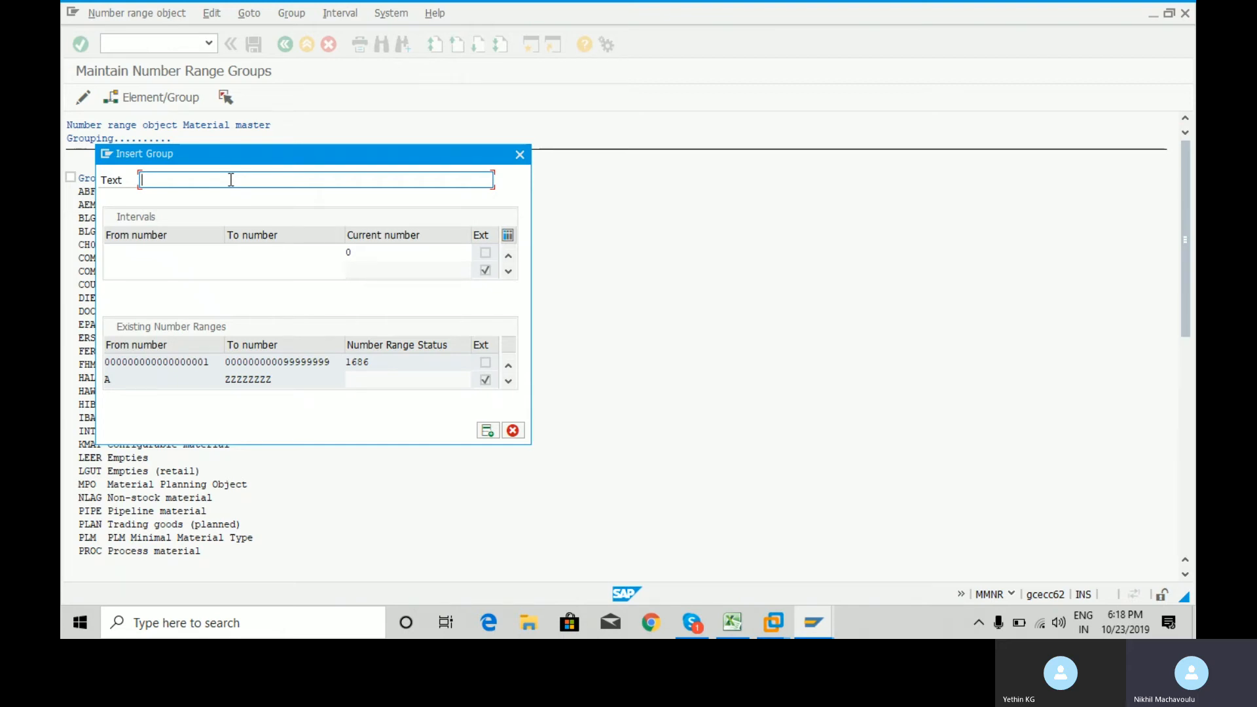
- Name the new number range group "Royc Finished Products - Laptops"
type("Royc Finished")
key("BackSpace")
key("BackSpace")
key("BackSpace")
key("BackSpace")
key("BackSpace")
key("BackSpace")
key("BackSpace")
key("BackSpace")
type("Finishe")
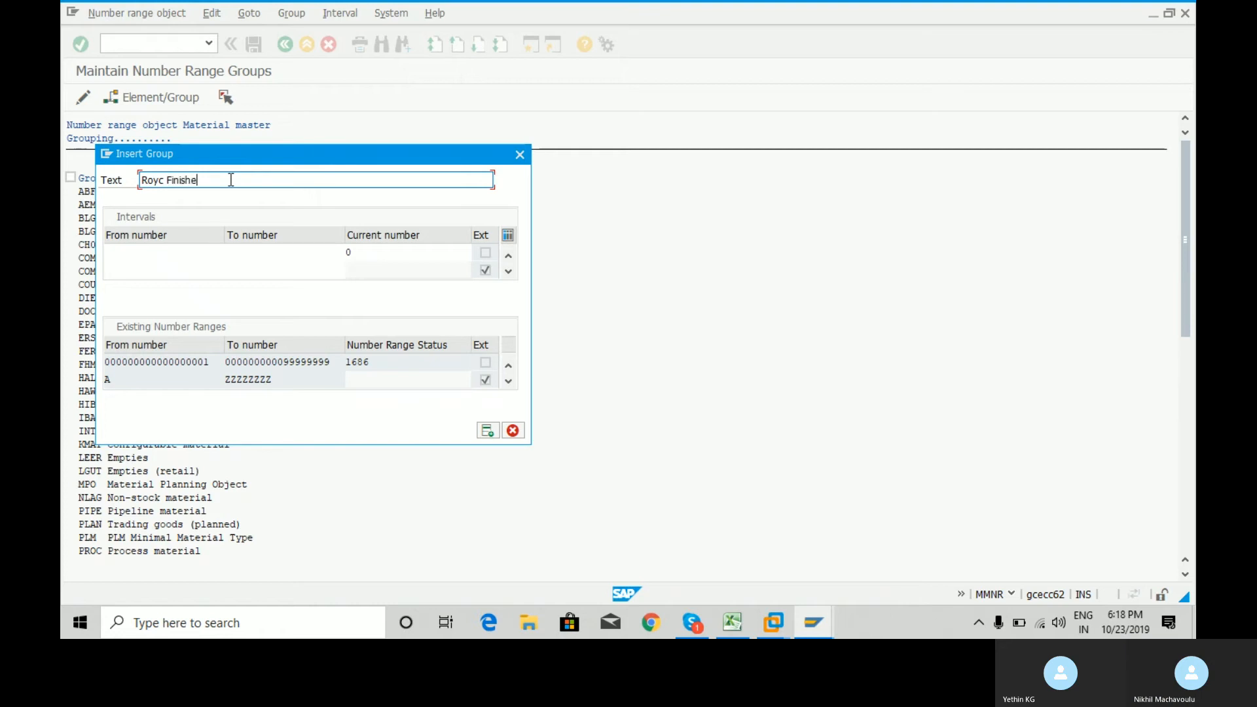
type("d Produ")
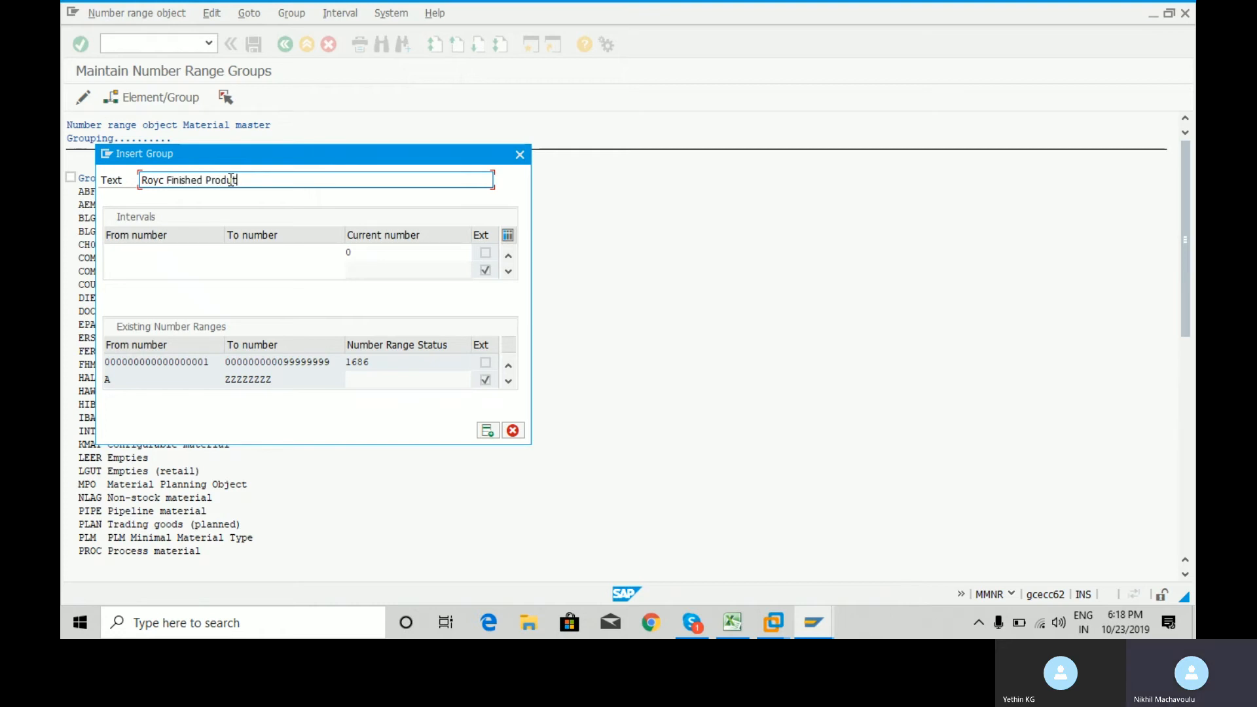
type("cts")
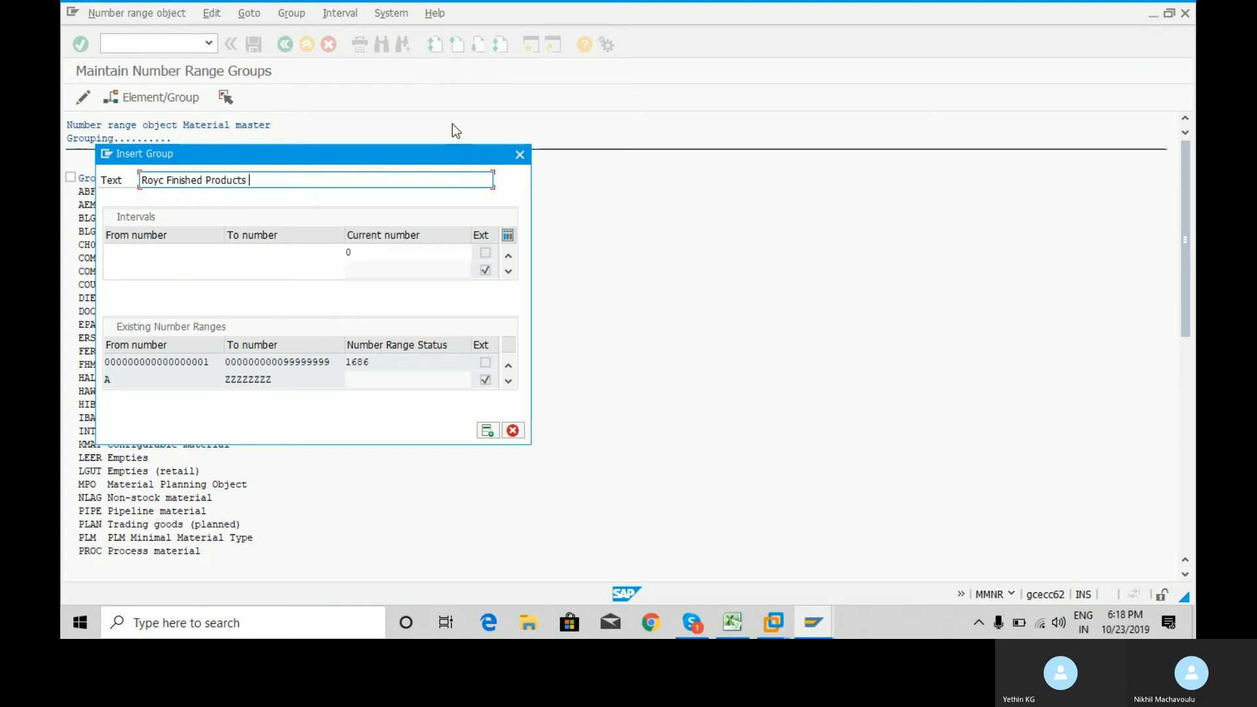
type(" - Laptops")
- Examine the existing number ranges through to the last interval to find where a new internal interval can start
left_click(140, 263)
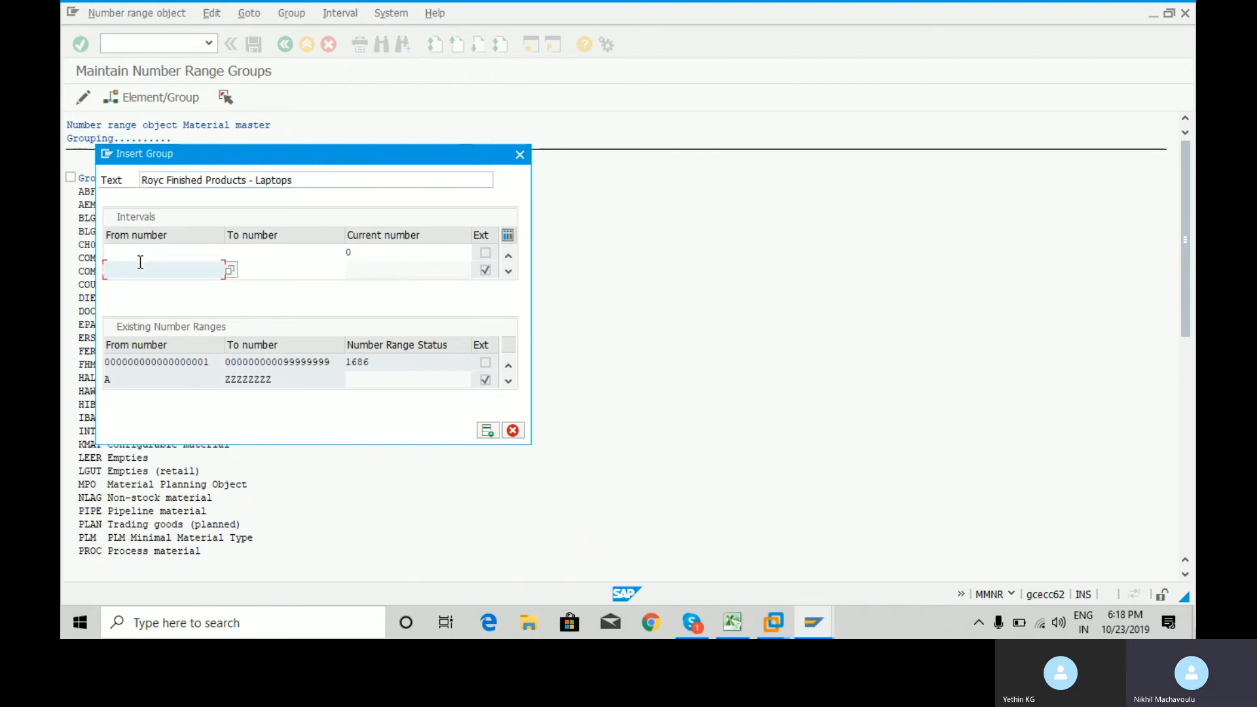
left_click(163, 252)
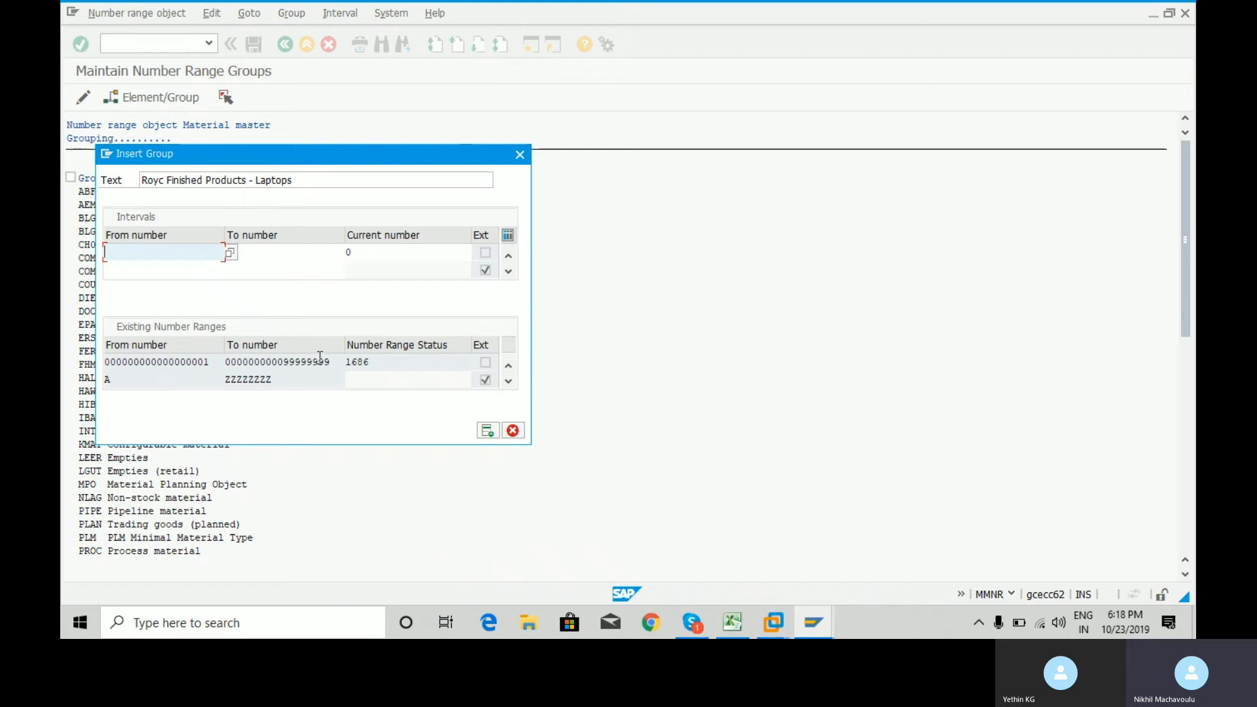
left_click_drag(375, 362, 350, 360)
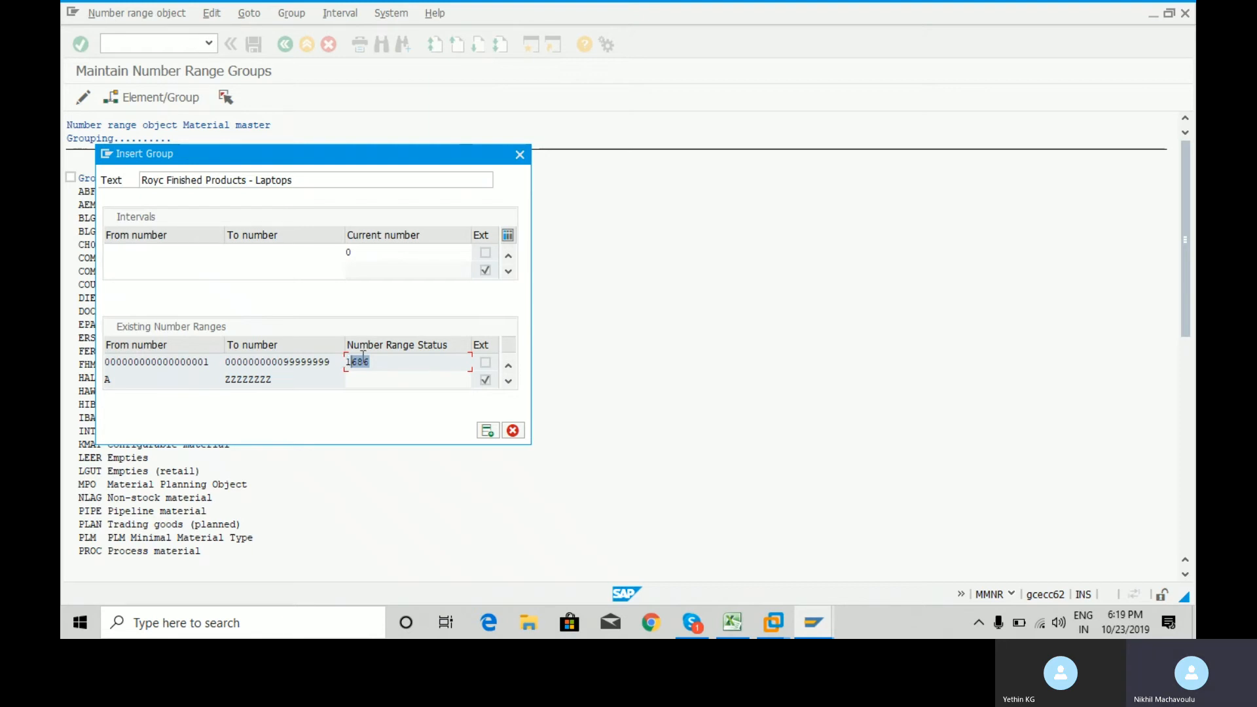
left_click(508, 383)
left_click(508, 383)
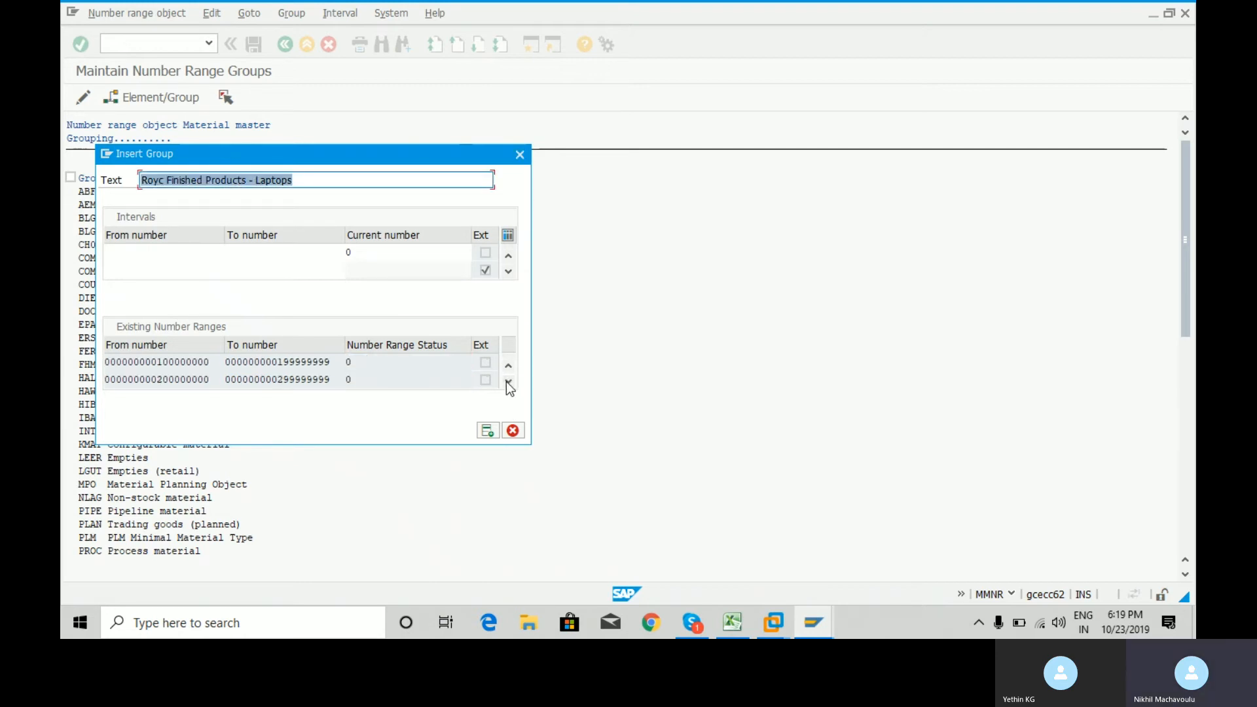
left_click(508, 382)
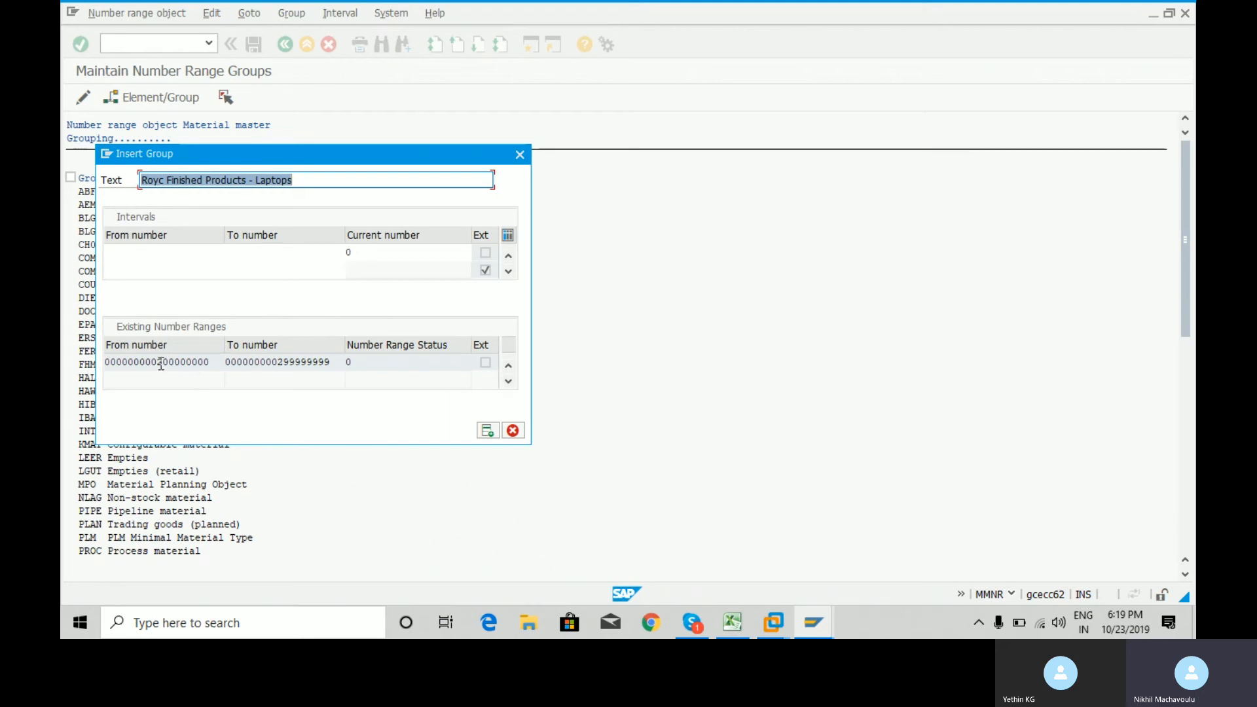
left_click_drag(157, 362, 339, 365)
left_click(277, 361)
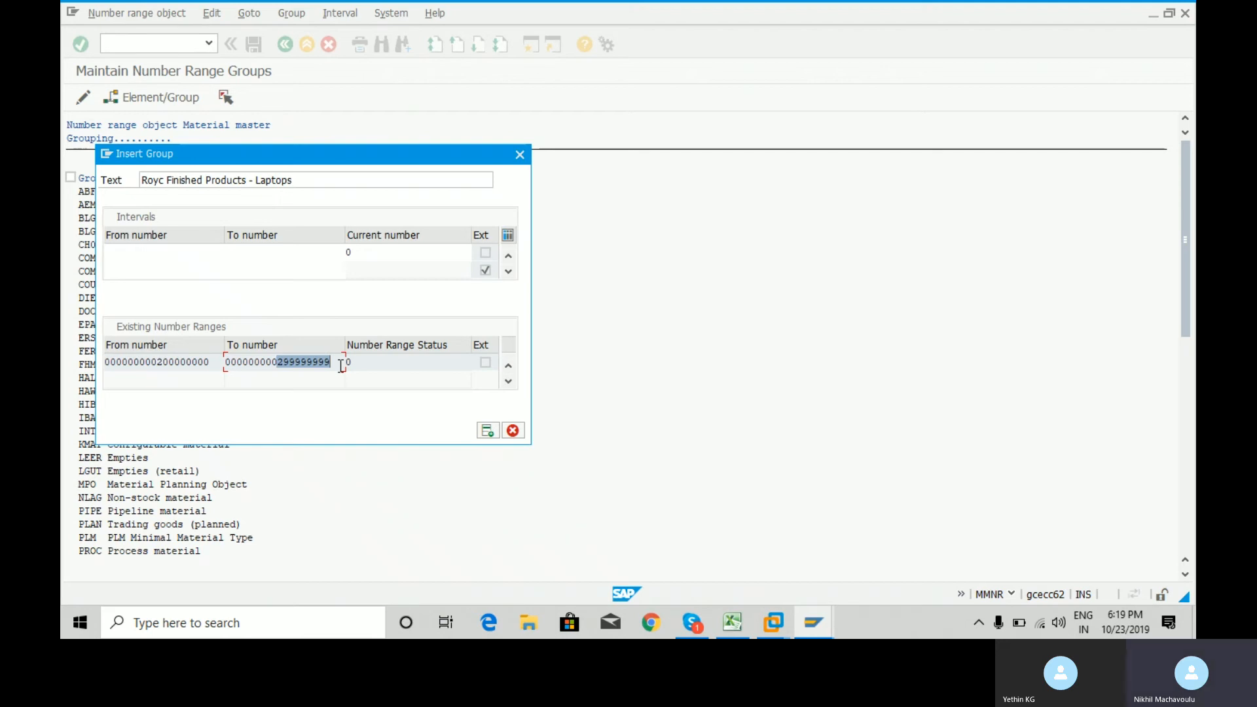
- Copy the upper limit of the last existing number range without its leading zeros
left_click(340, 364)
left_click_drag(340, 365, 276, 364)
key("ctrl+c")
key("Left")
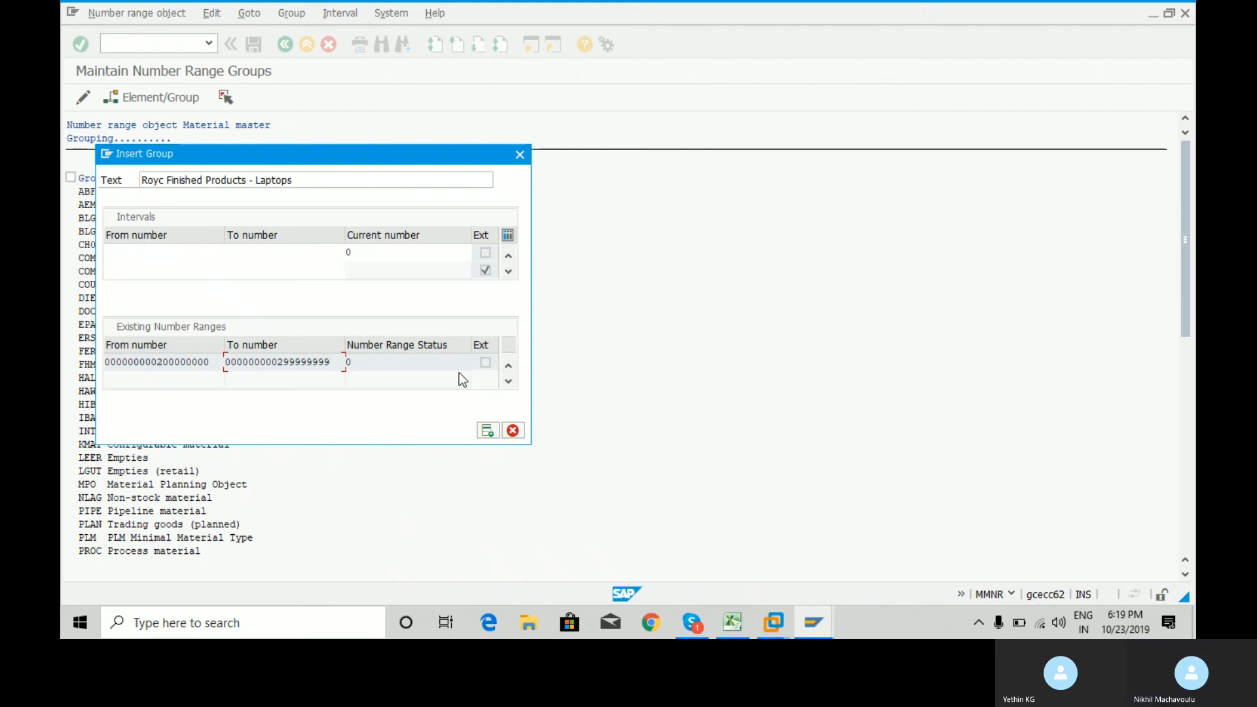
- Switch to Calculator, add 1 to 299,999,999, select the result and close Calculator
key("super+r")
key("Return")
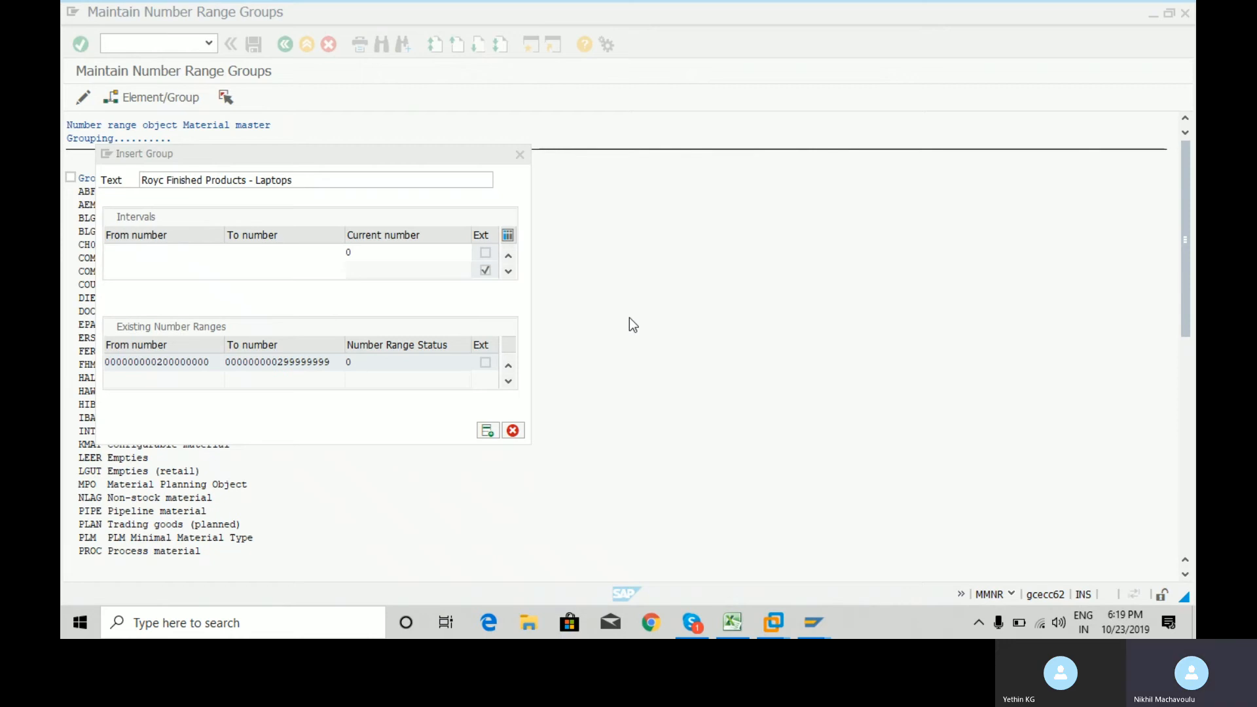
key("XF86Calculator")
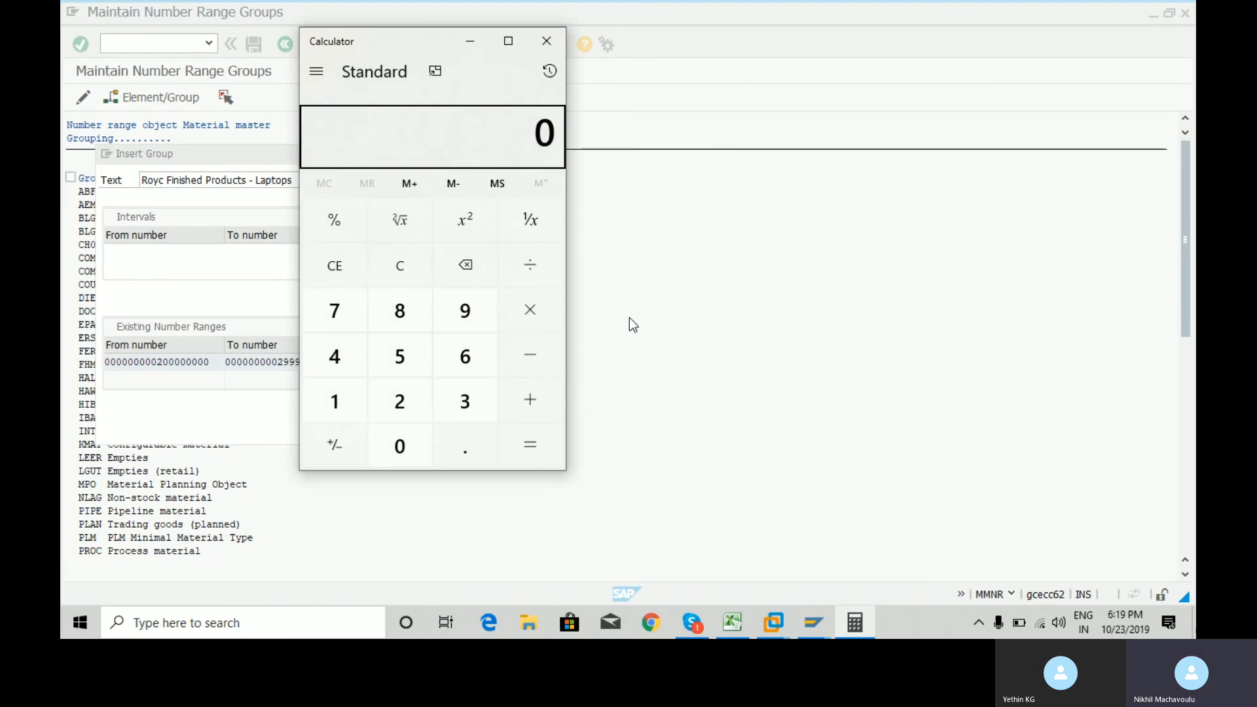
type("299,999,999")
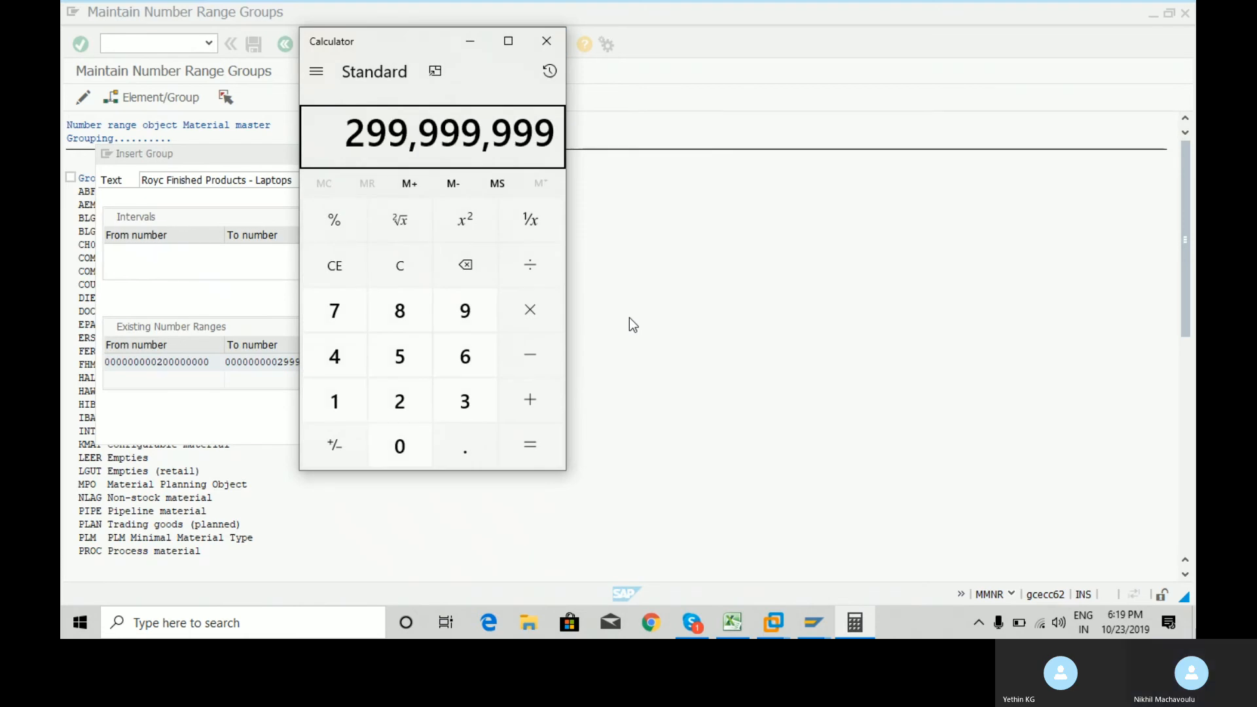
type("+1")
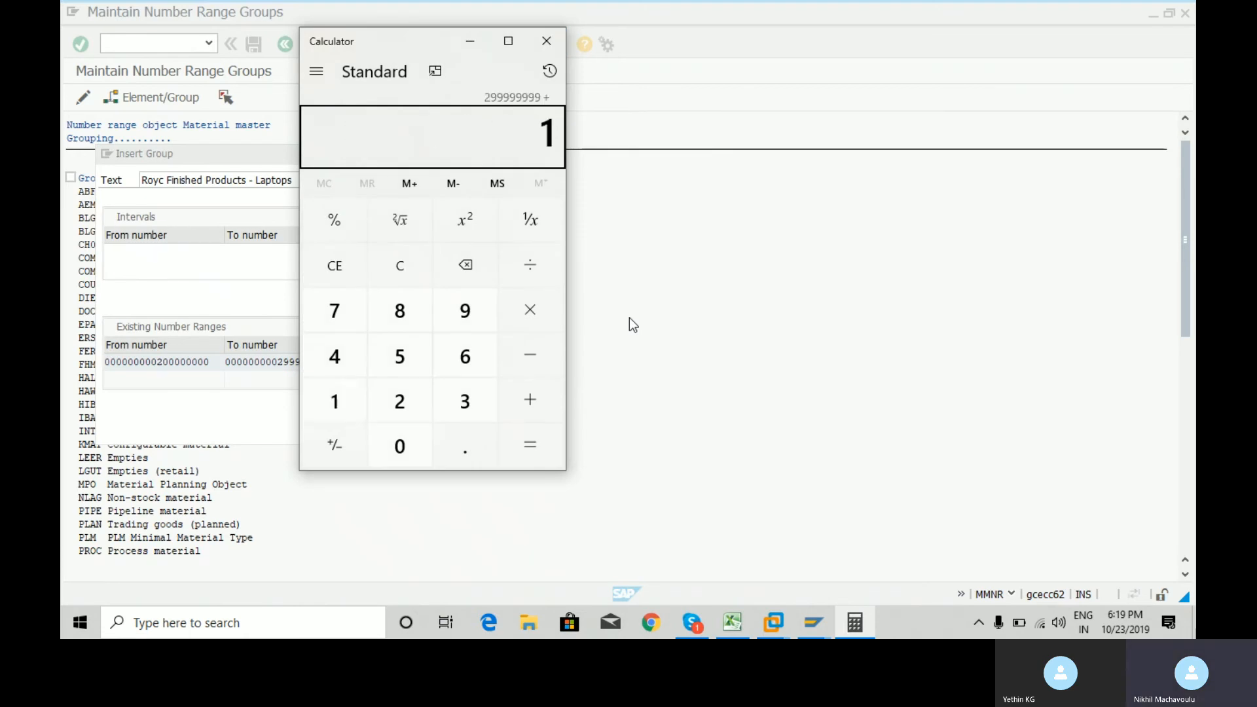
key("Return")
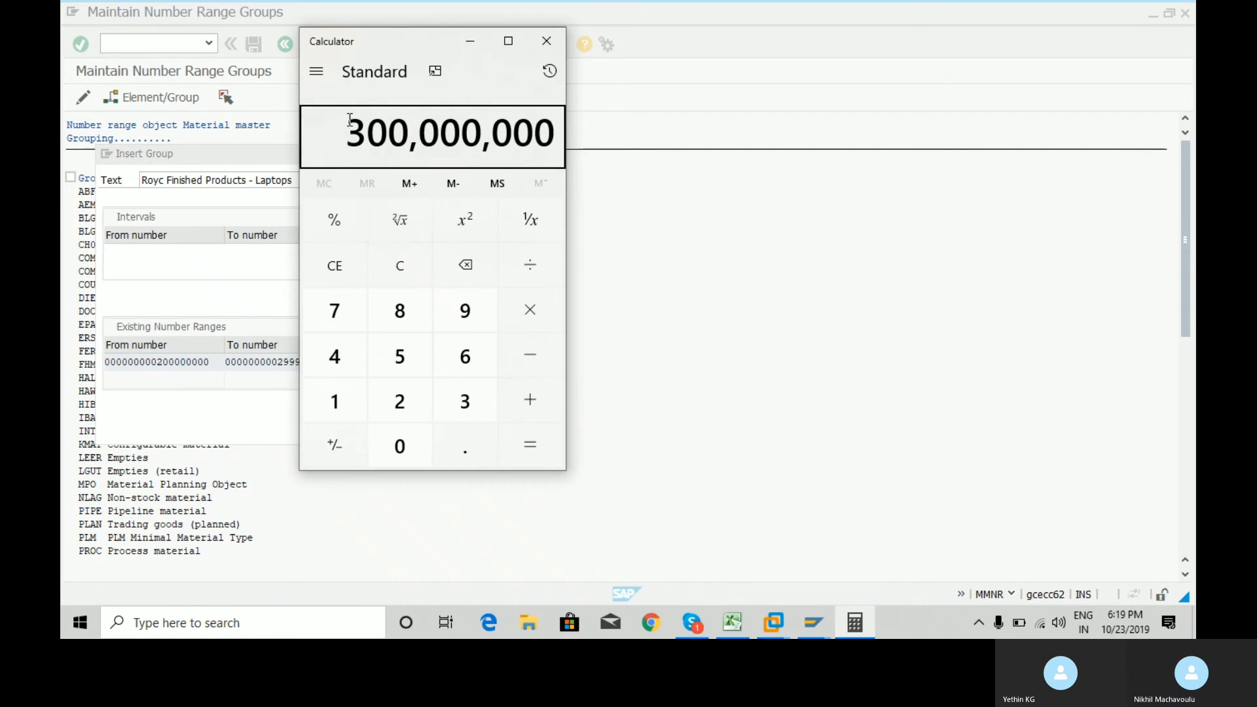
left_click_drag(348, 125, 552, 146)
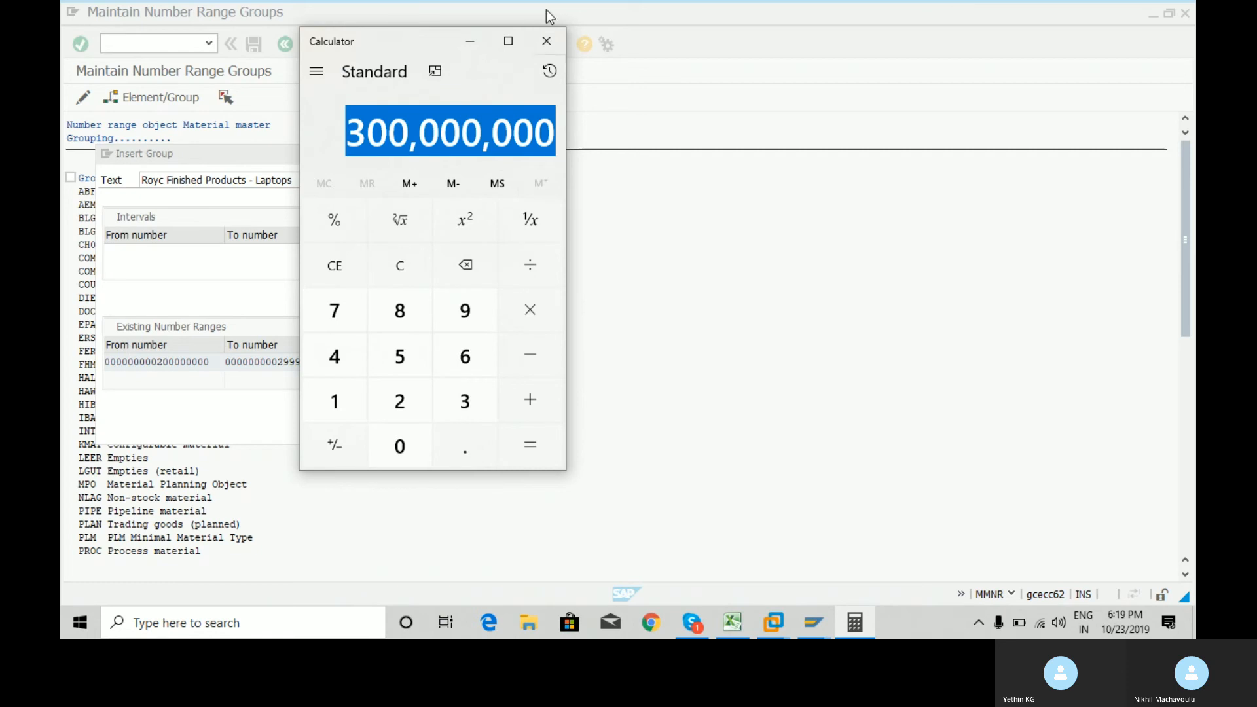
left_click(547, 40)
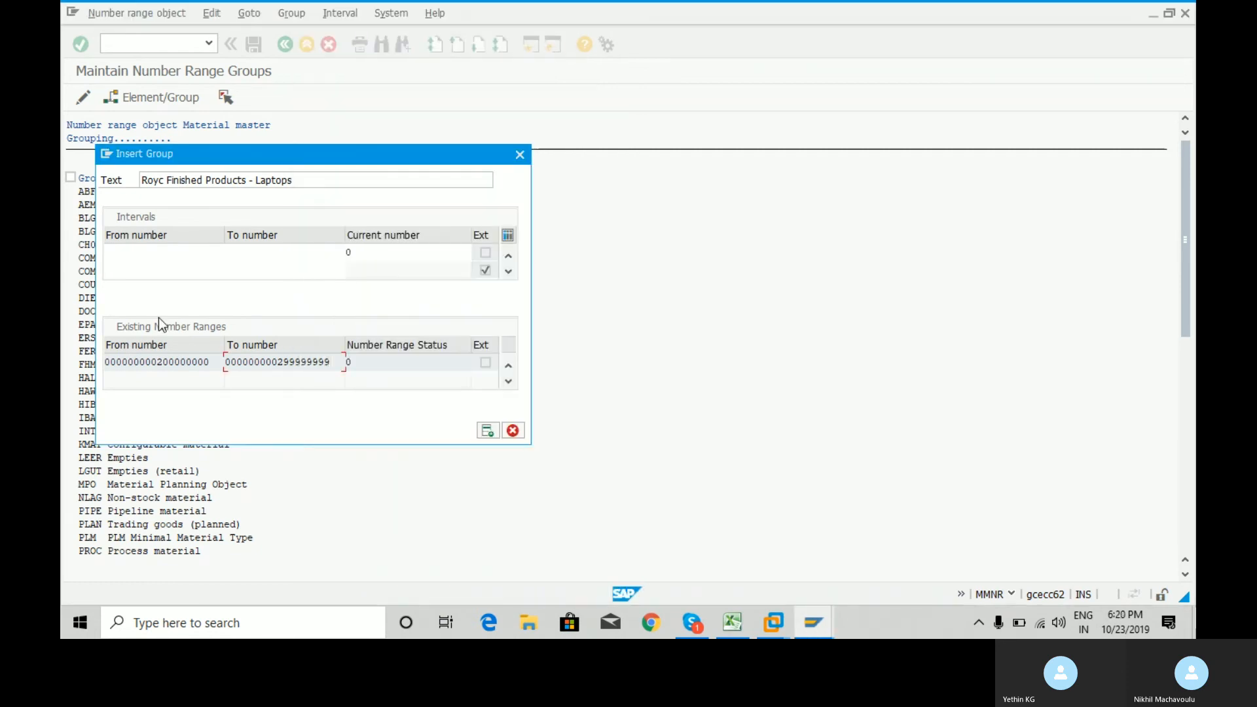
- Try to paste the new interval's From number from the clipboard, and clear the field again
left_click(150, 252)
key("ctrl+v")
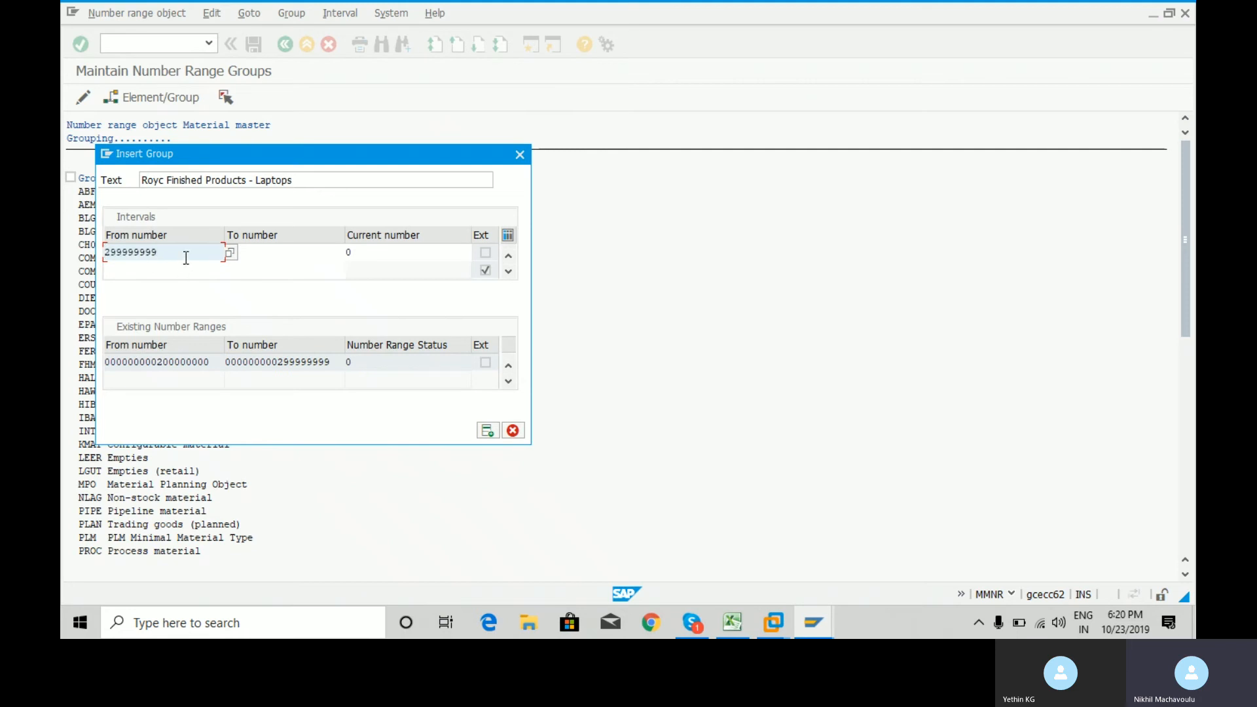
left_click_drag(184, 254, 77, 243)
key("BackSpace")
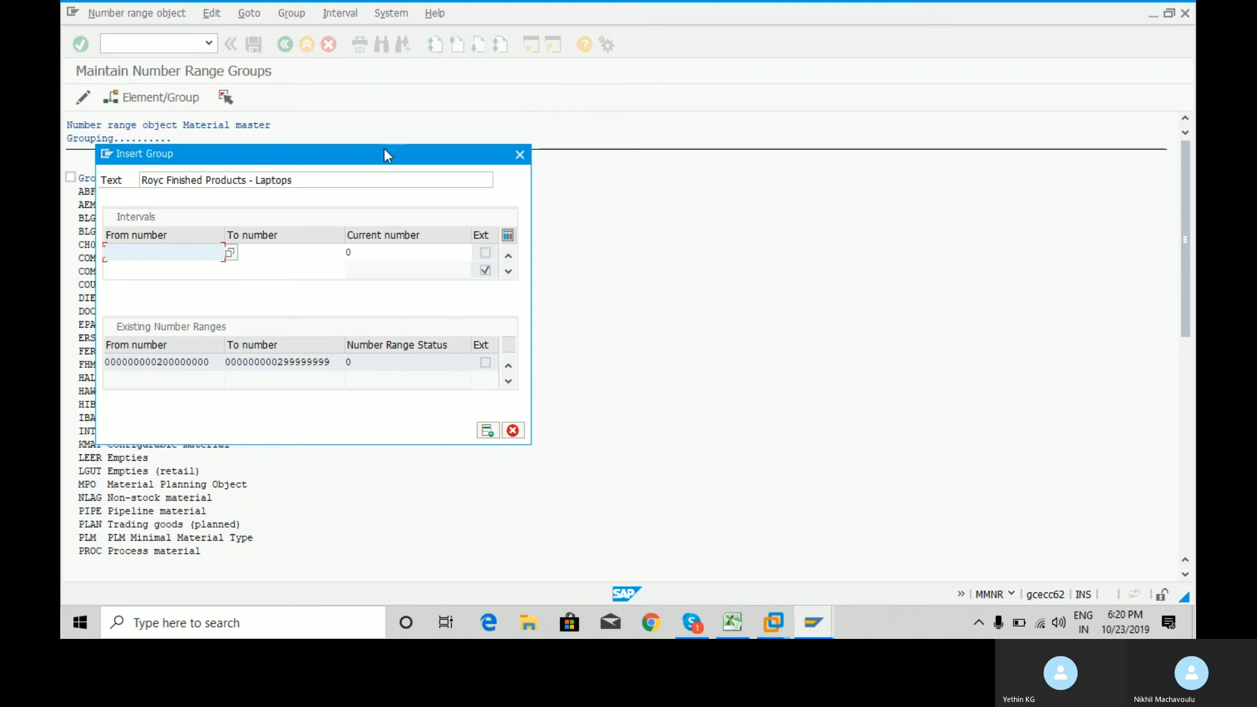
- Open Calculator again, add 1 to 299,999,999 and copy the result
key("super+r")
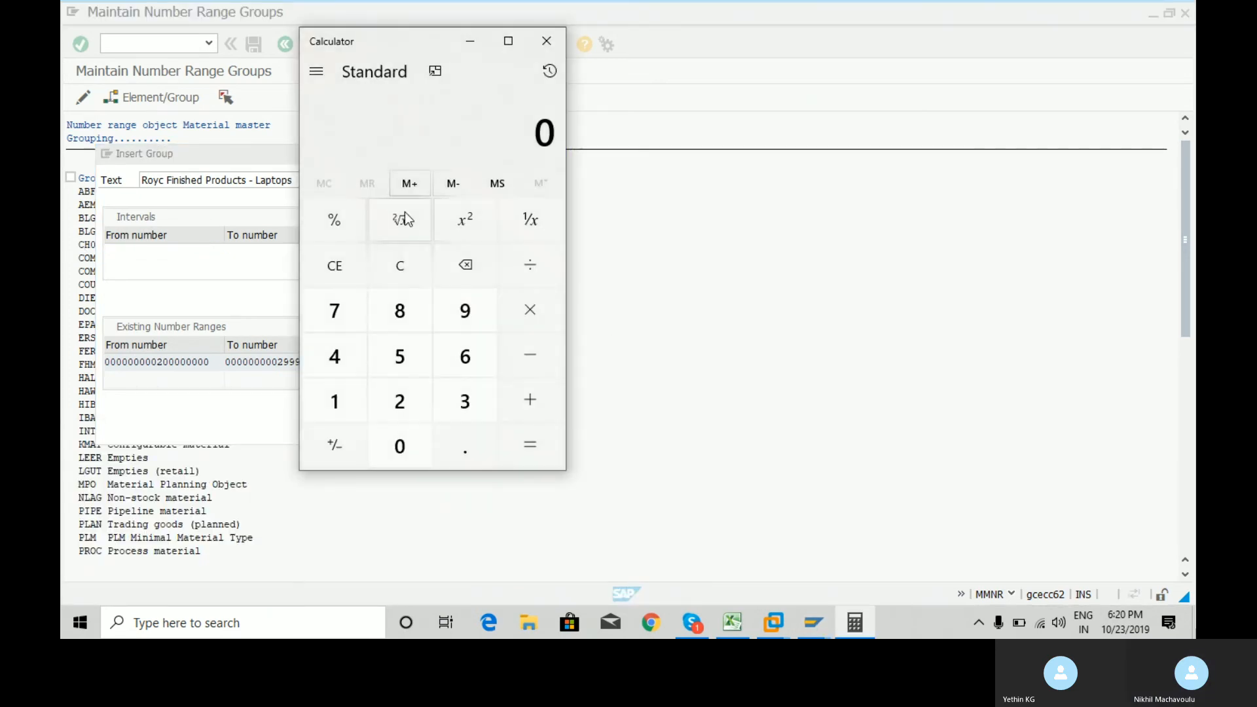
type("299,999,999")
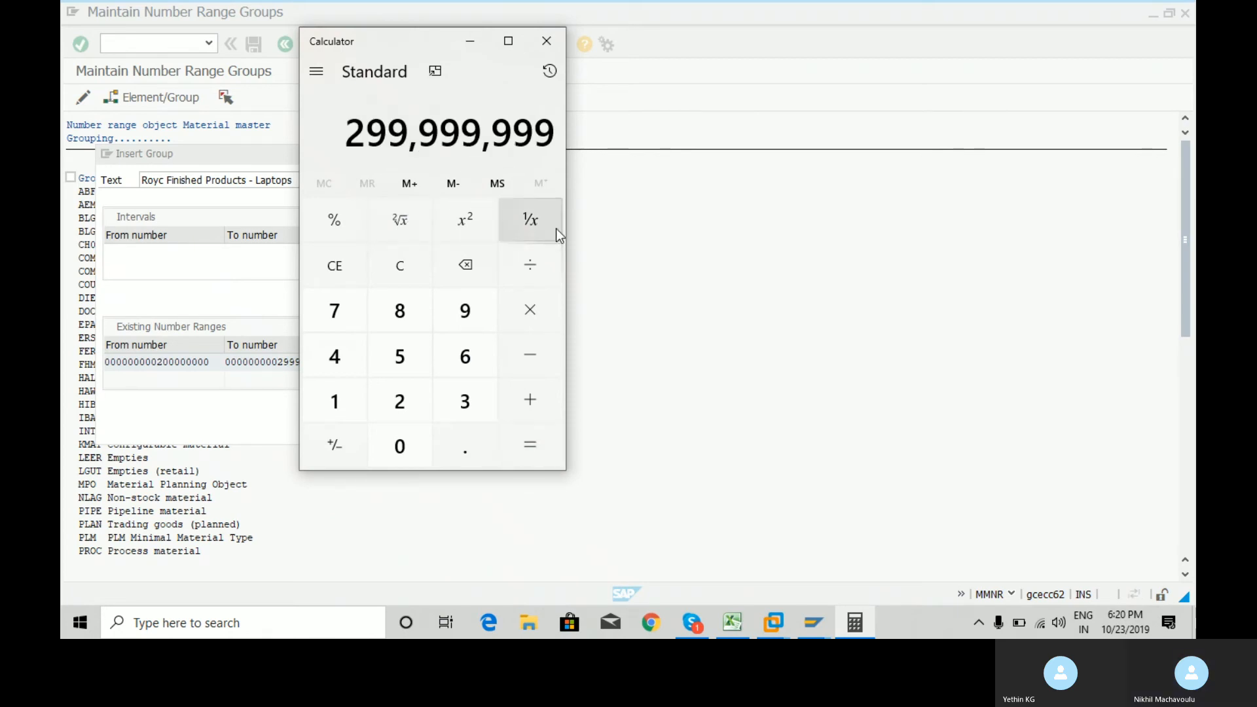
key("plus")
key("1")
key("Return")
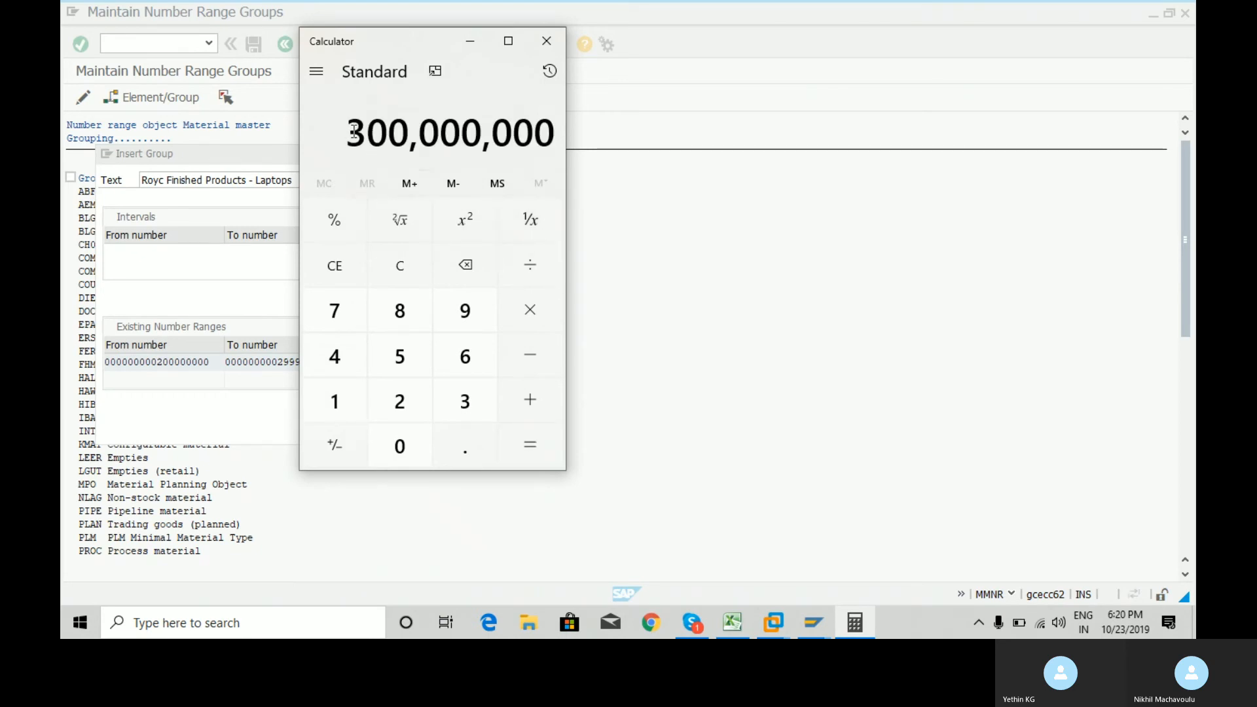
left_click_drag(357, 134, 559, 155)
key("ctrl+c")
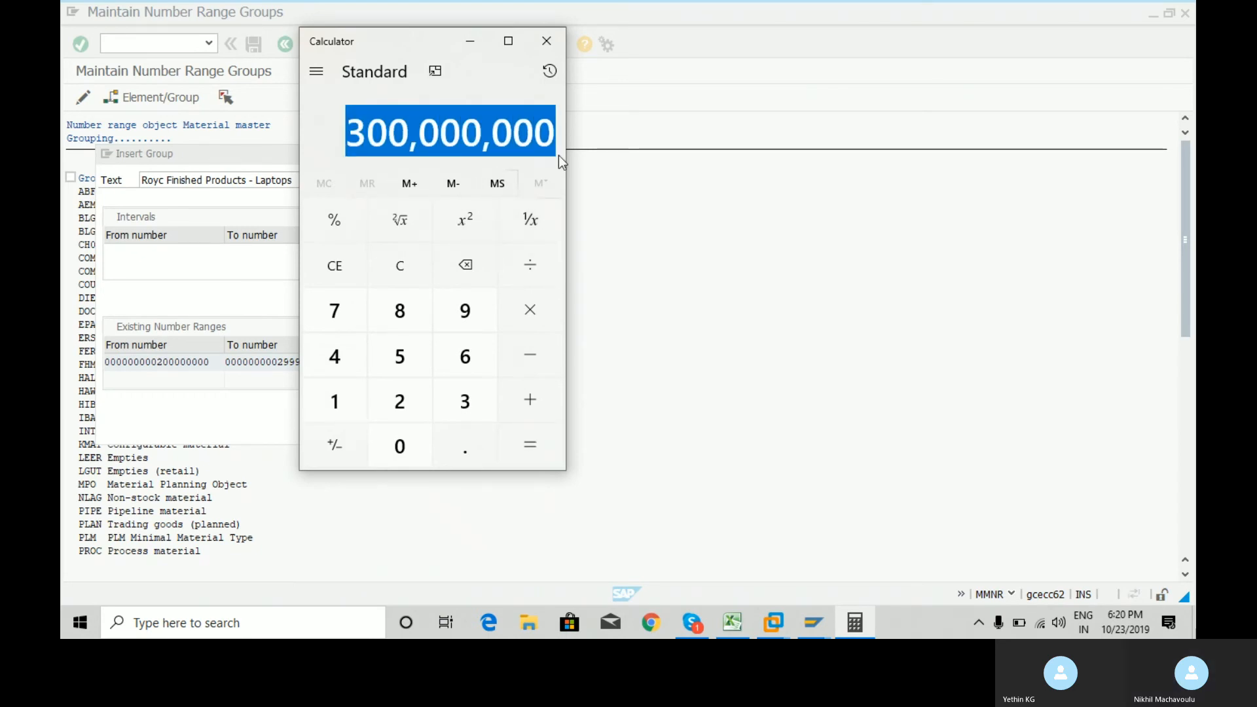
- Return to the SAP Insert Group dialog and paste 300000000 as the internal interval's From number, removing the thousands separators
left_click(466, 42)
left_click(153, 262)
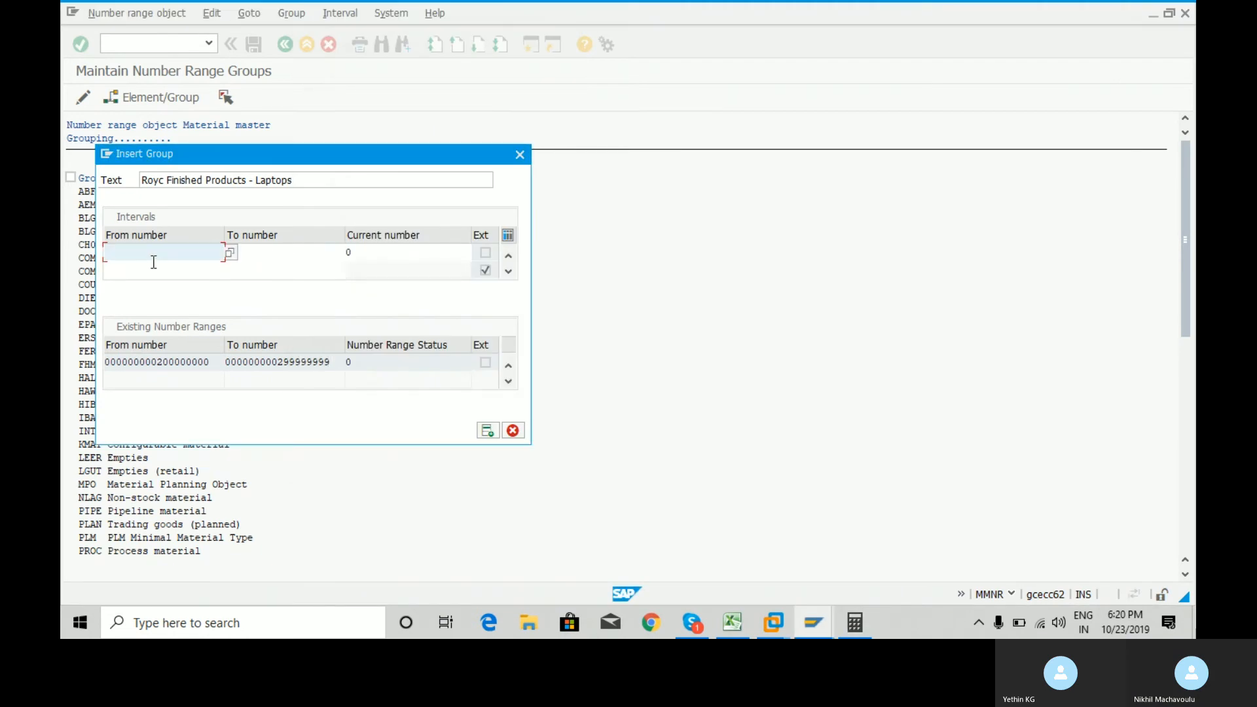
key("ctrl+v")
key("Left")
key("Left")
key("BackSpace")
key("Left")
key("Left")
key("Left")
key("BackSpace")
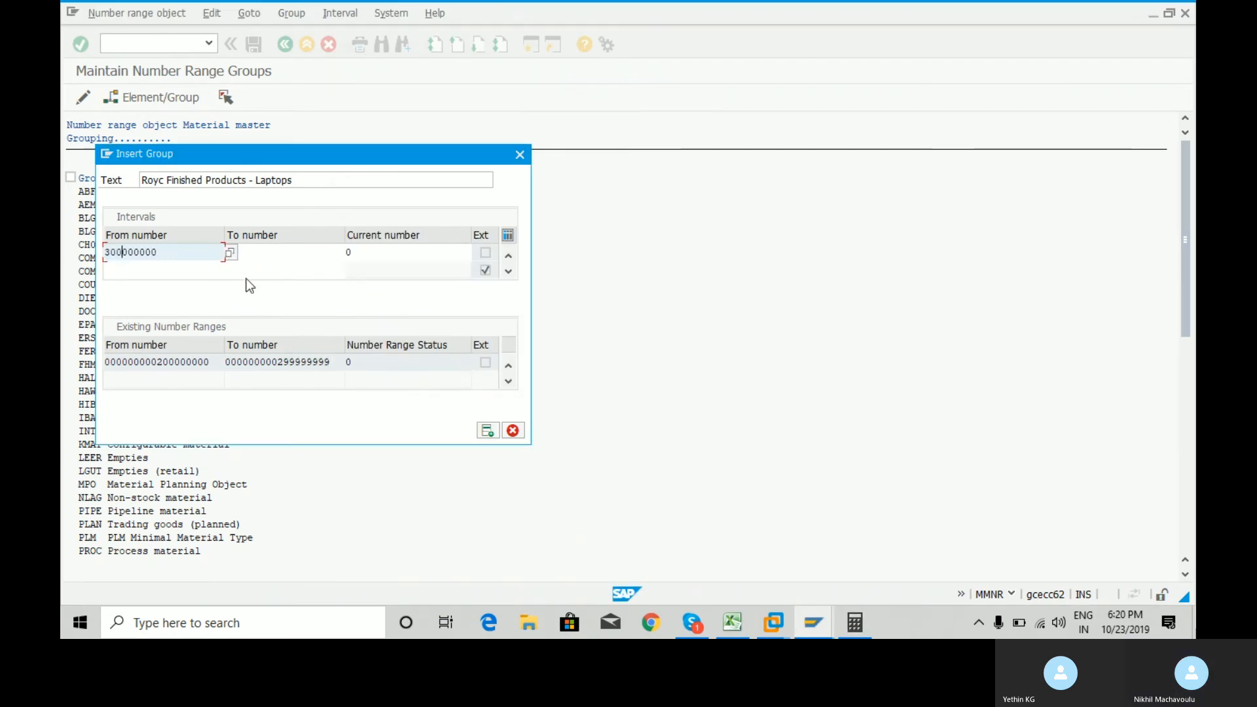
key("End")
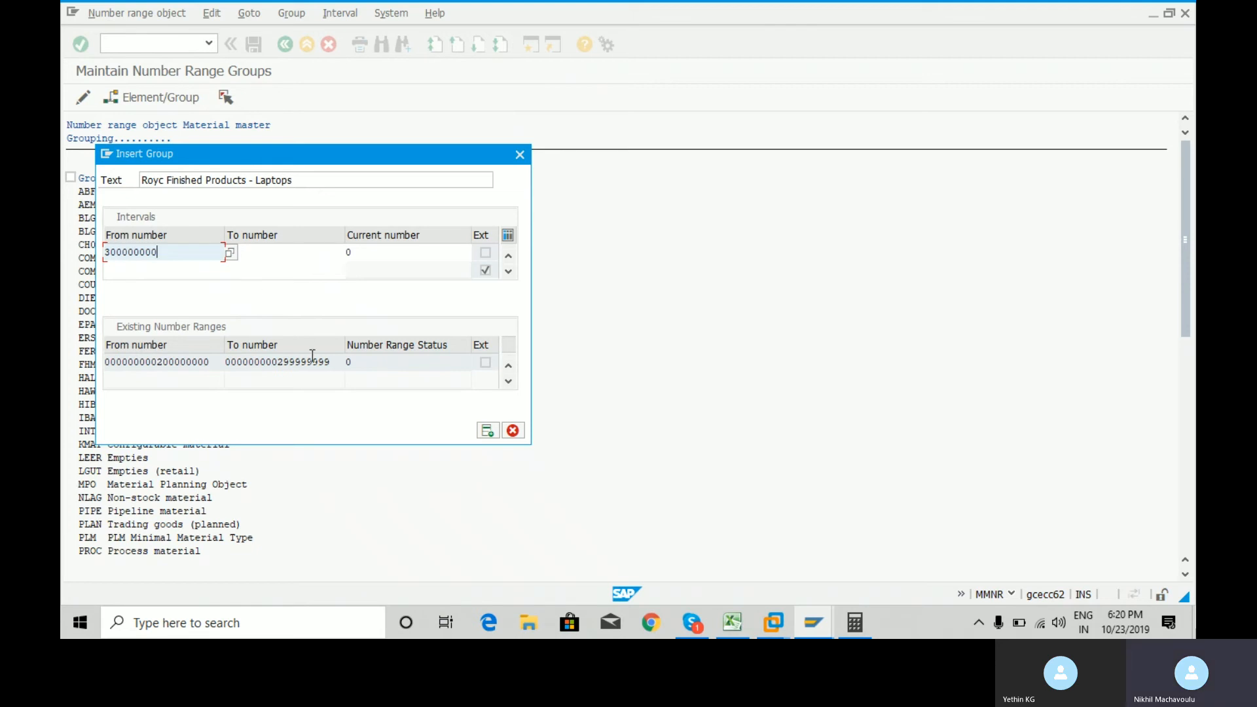
- Set the internal interval's To number to 300000100, based on a copy of its From number, and try to confirm the entries
left_click_drag(330, 361, 279, 357)
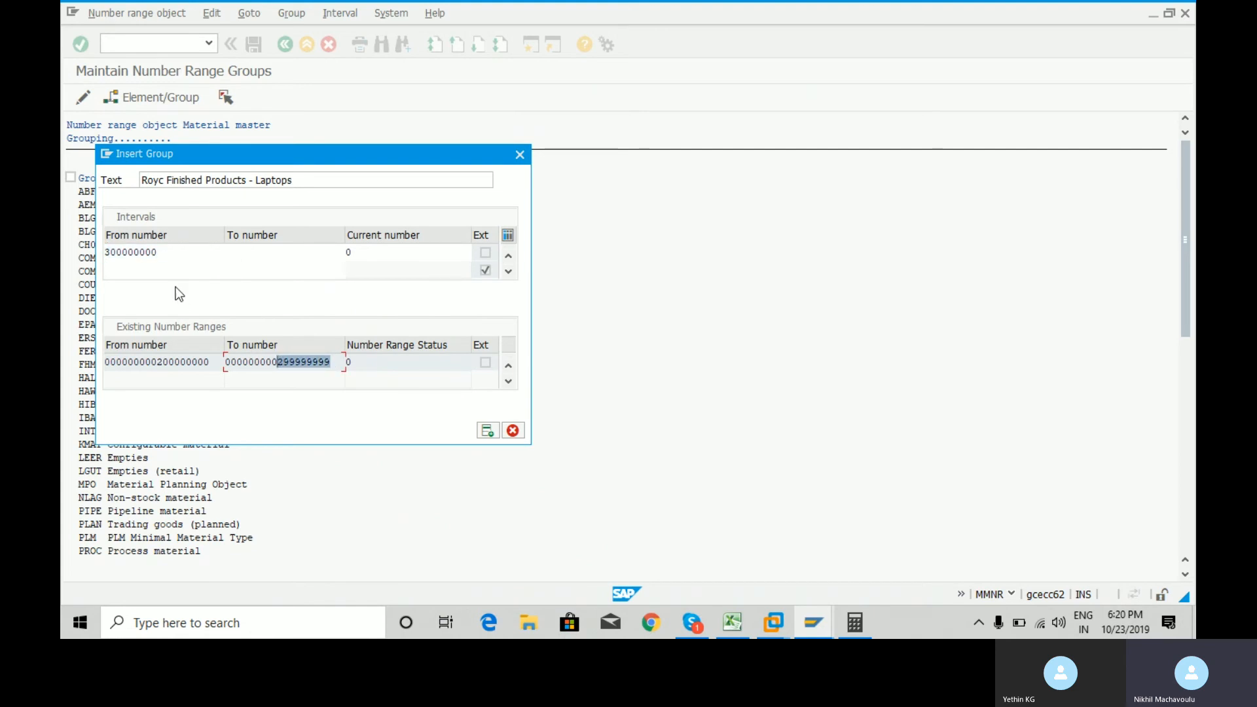
left_click(188, 257)
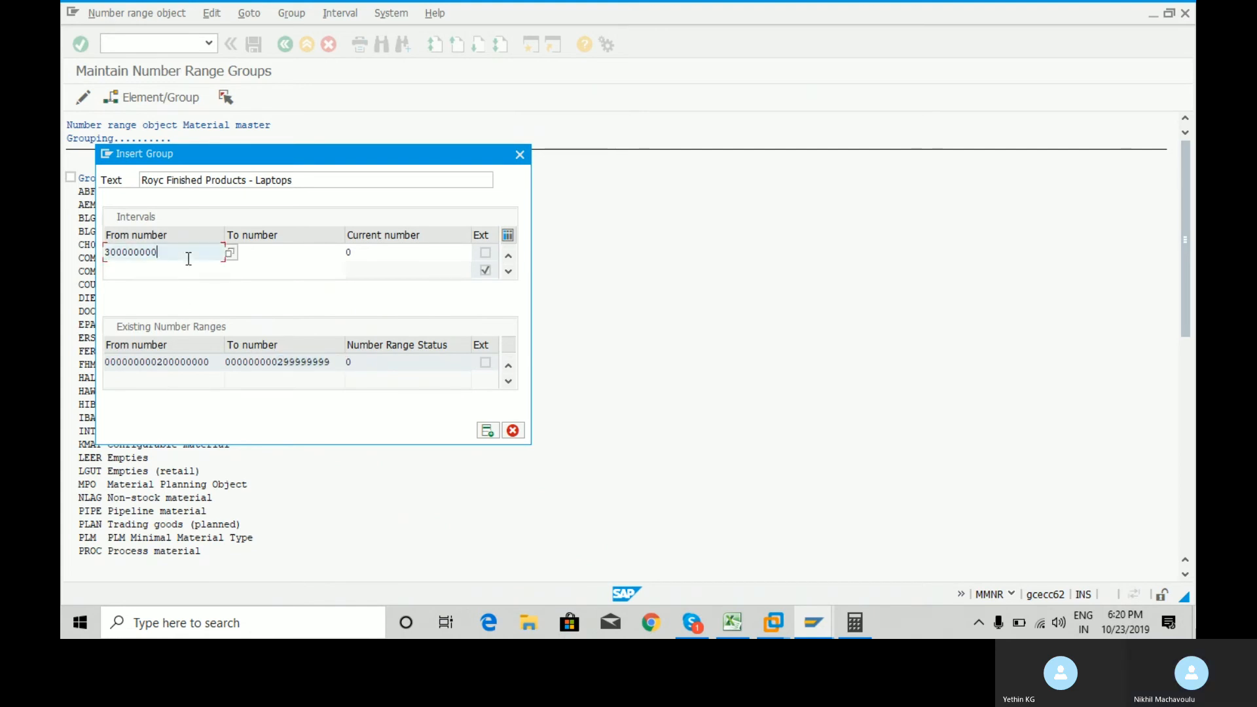
left_click_drag(188, 257, 105, 248)
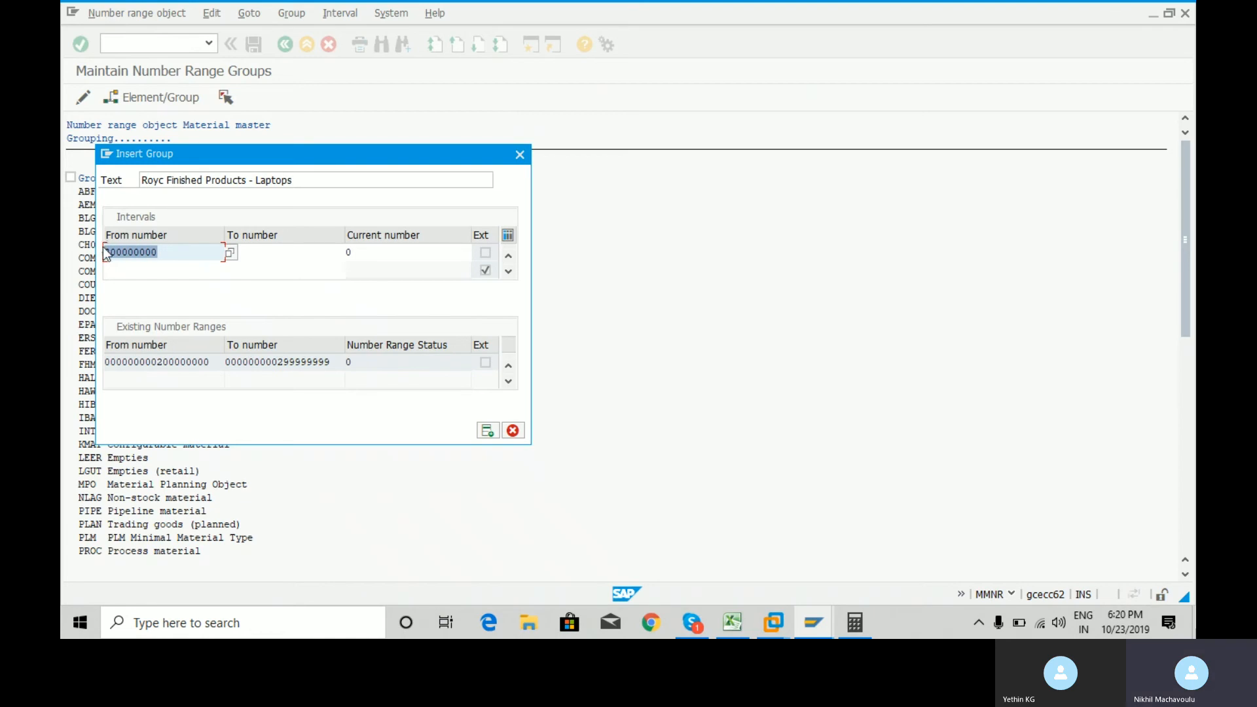
key("ctrl+c")
left_click(257, 253)
key("ctrl+v")
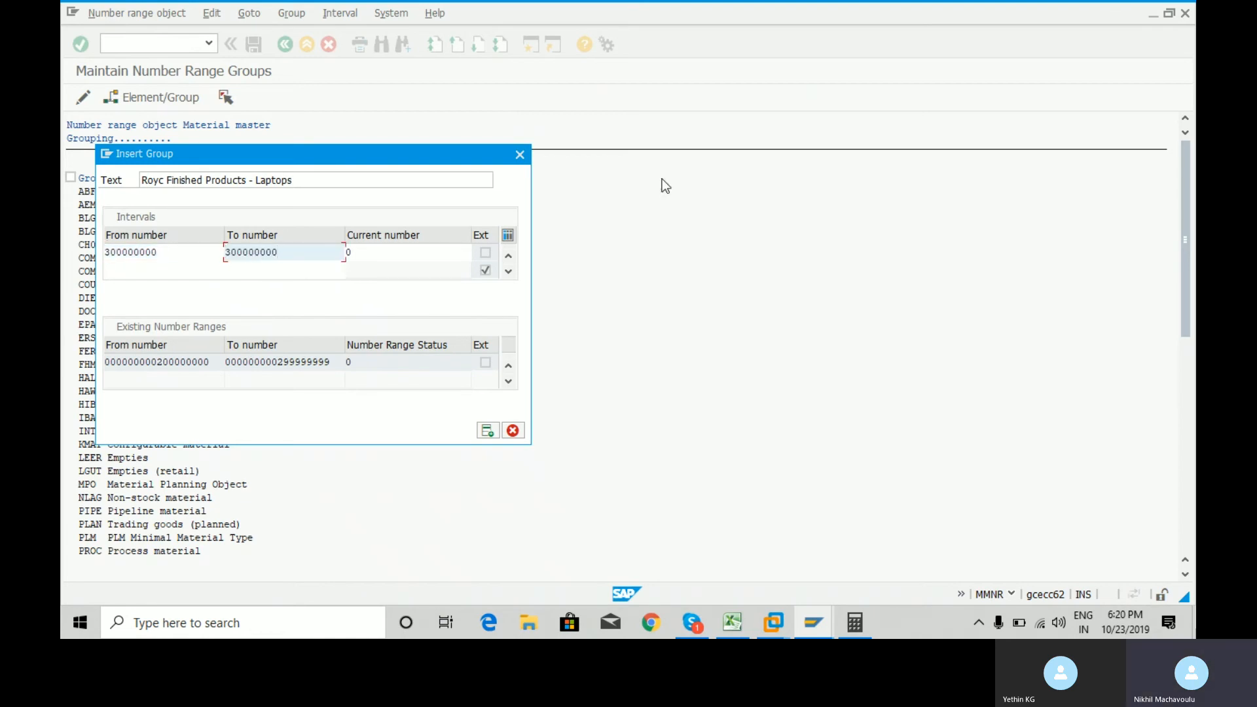
key("BackSpace")
key("BackSpace")
key("BackSpace")
type("100")
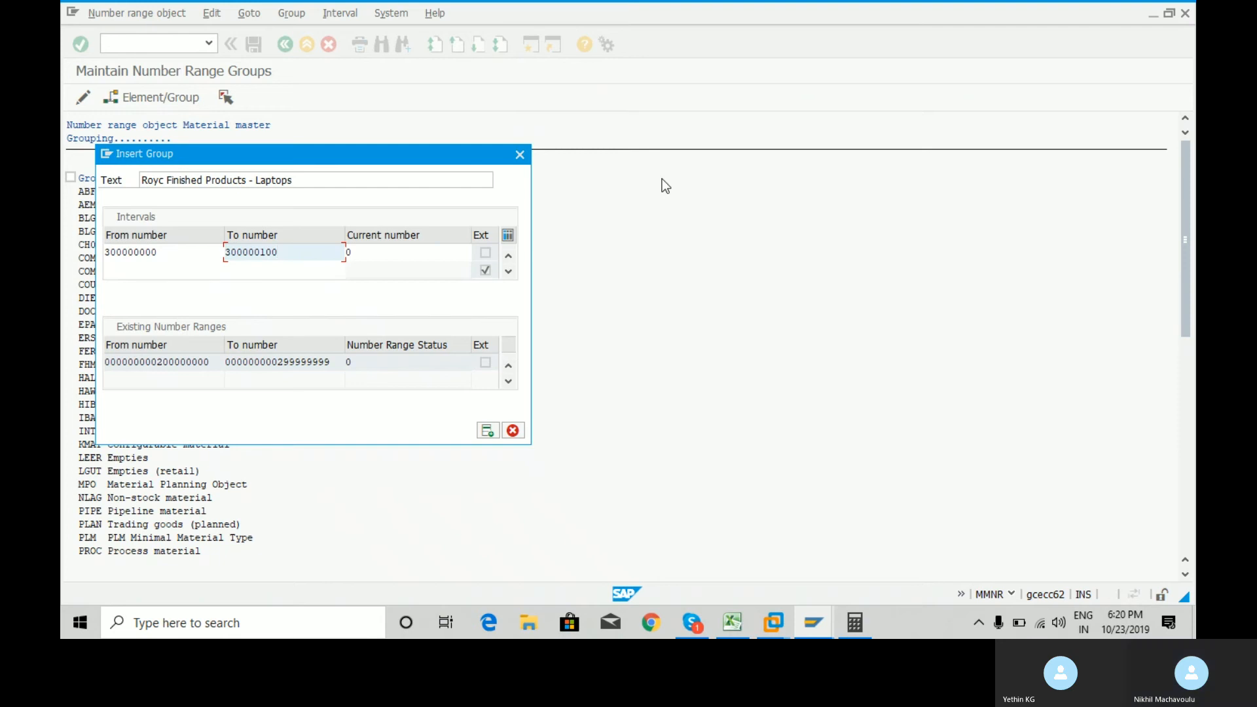
key("Return")
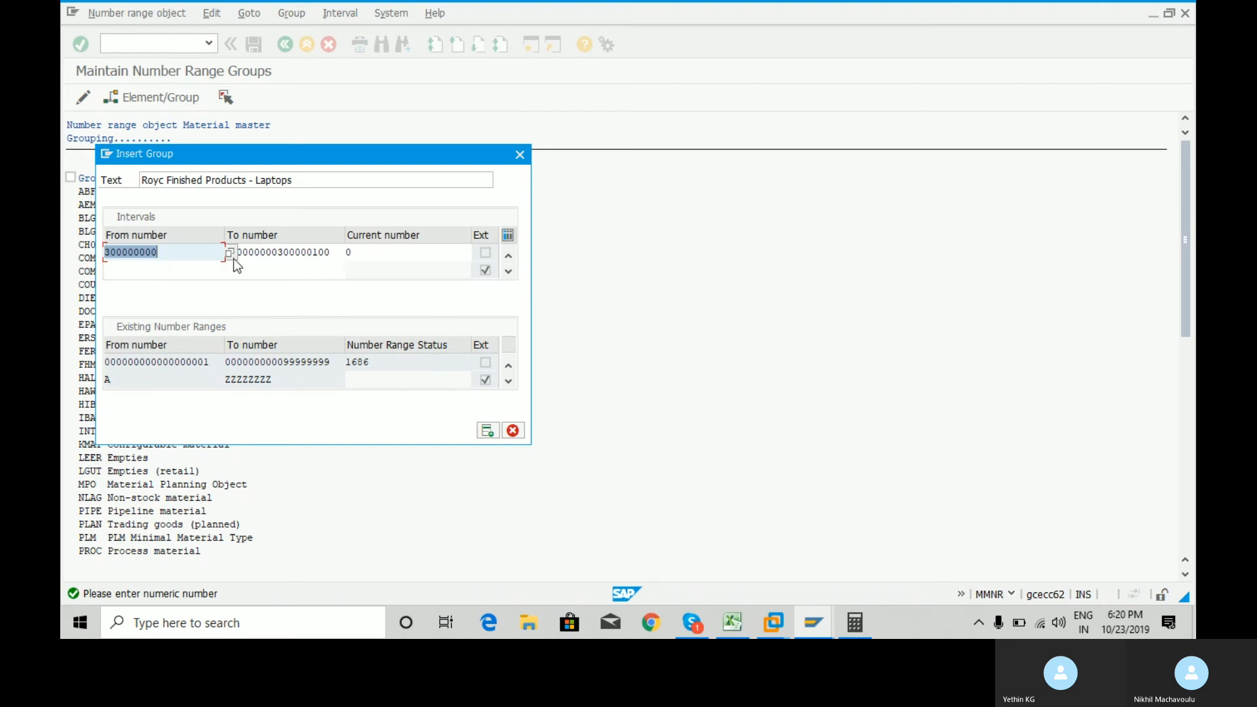
left_click(187, 253)
key("Return")
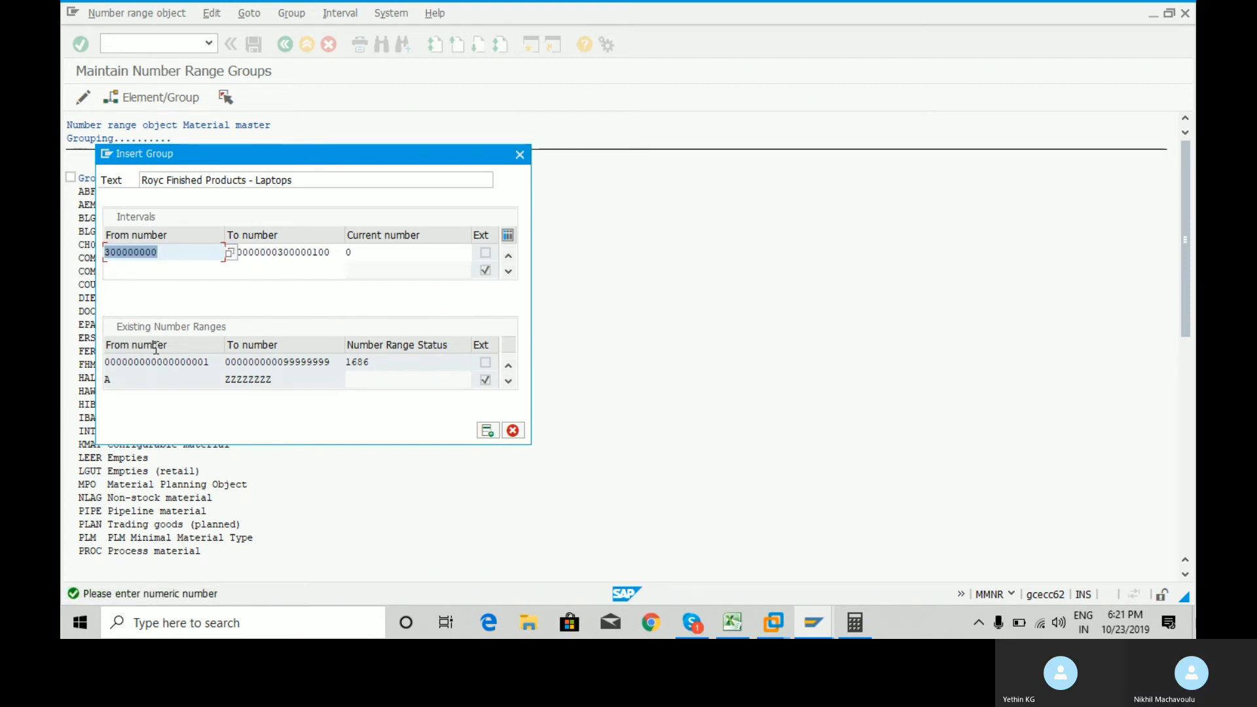
- Clear the From number, enter 300000000 again and try to confirm the interval
left_click(177, 255)
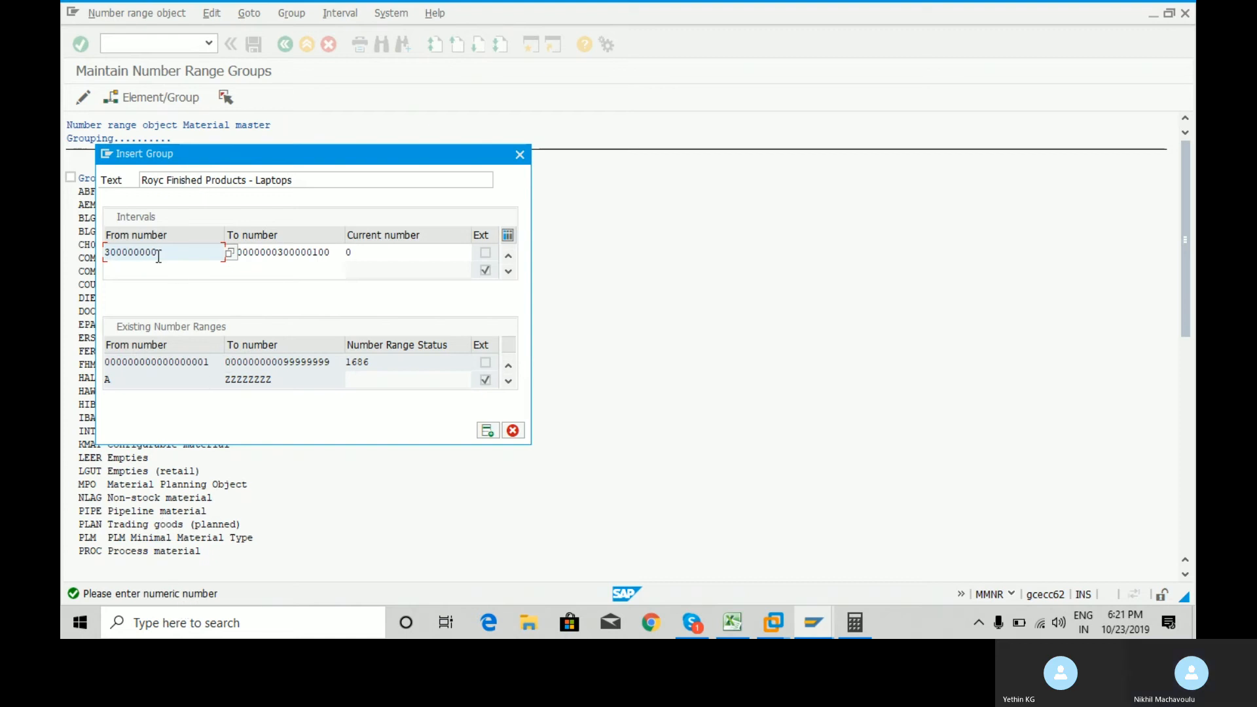
key("BackSpace")
key("BackSpace")
key("BackSpace")
key("BackSpace")
key("BackSpace")
key("BackSpace")
key("BackSpace")
key("BackSpace")
key("BackSpace")
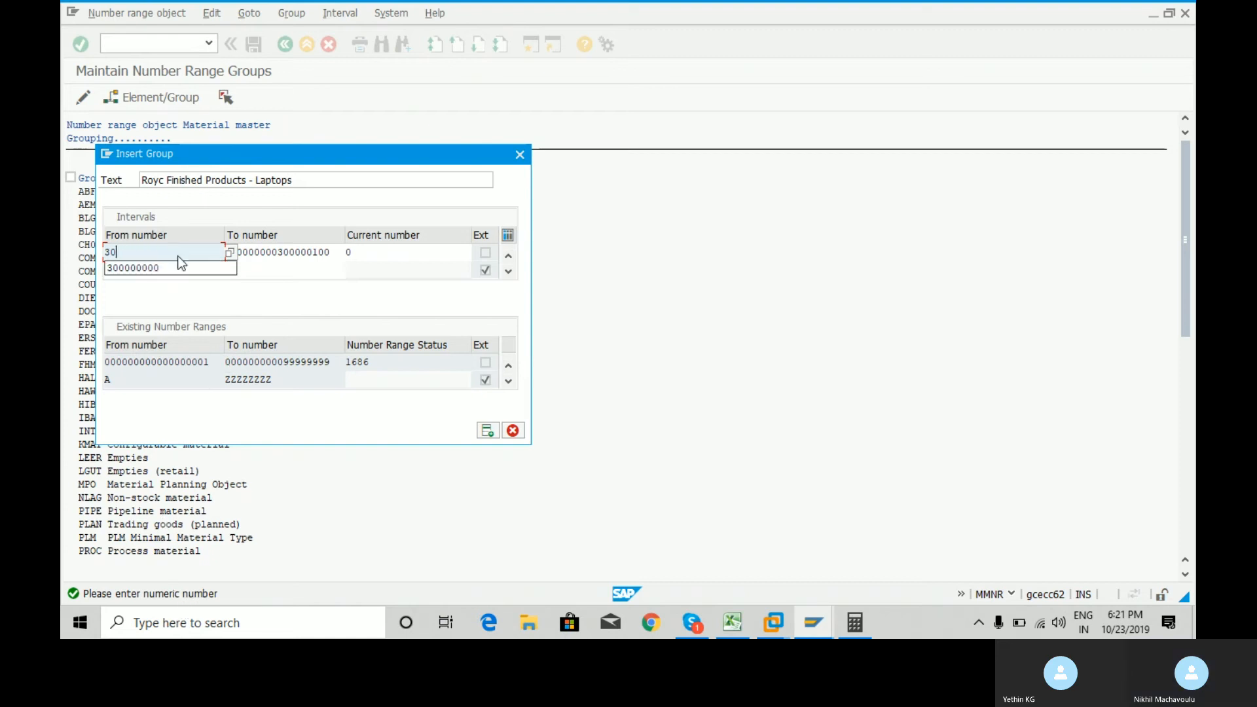
key("Down")
key("Return")
key("Return")
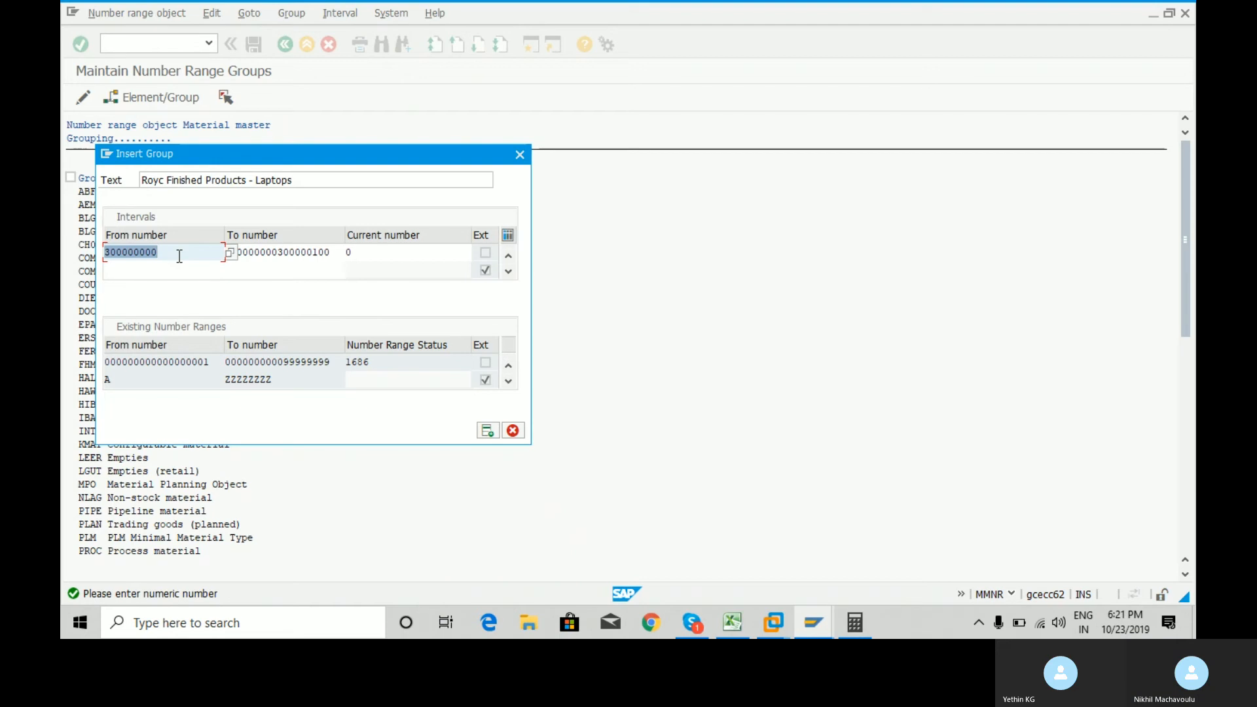
- Try to pad the internal interval's From number with leading zeros copied from its To number
left_click(179, 256)
left_click(278, 252)
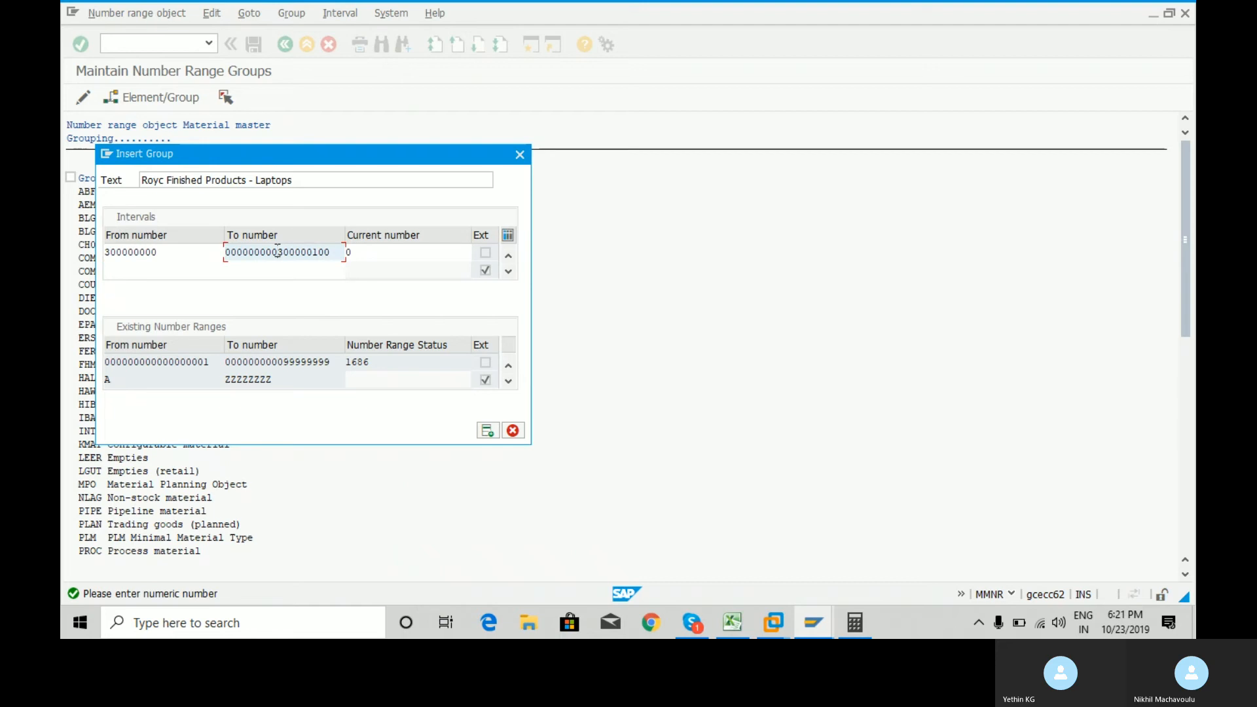
left_click_drag(278, 252, 225, 252)
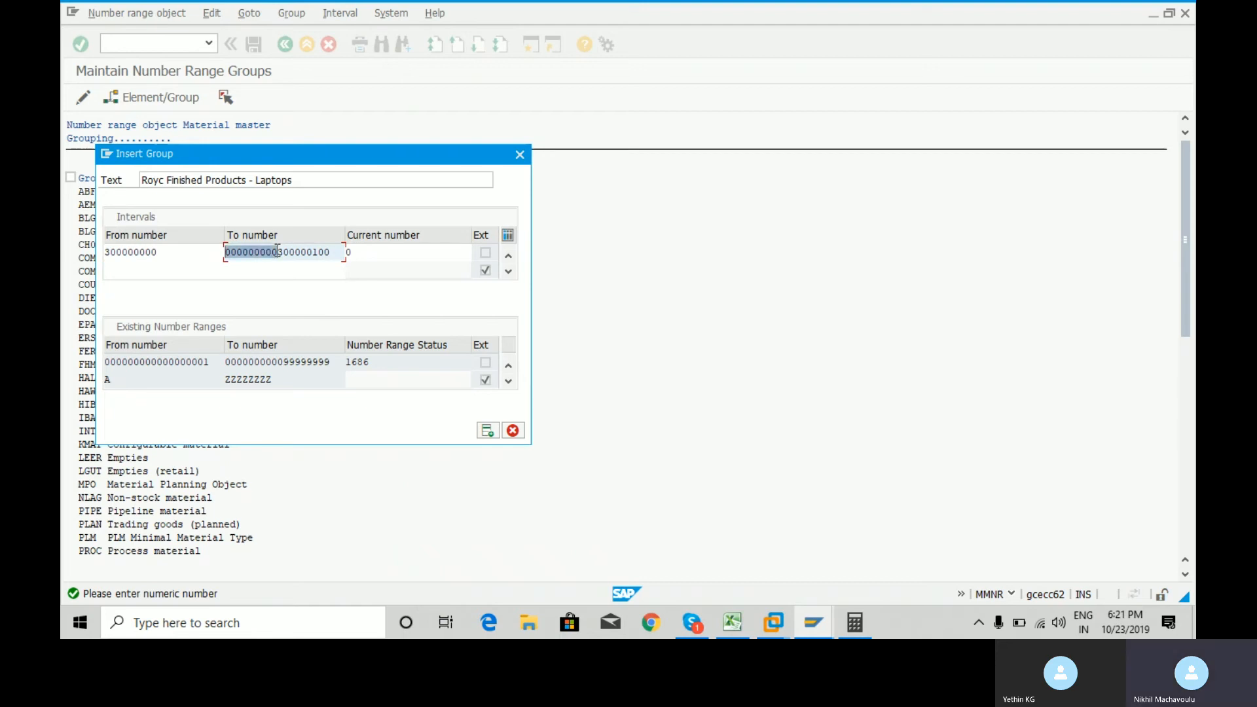
left_click(106, 252)
key("ctrl+v")
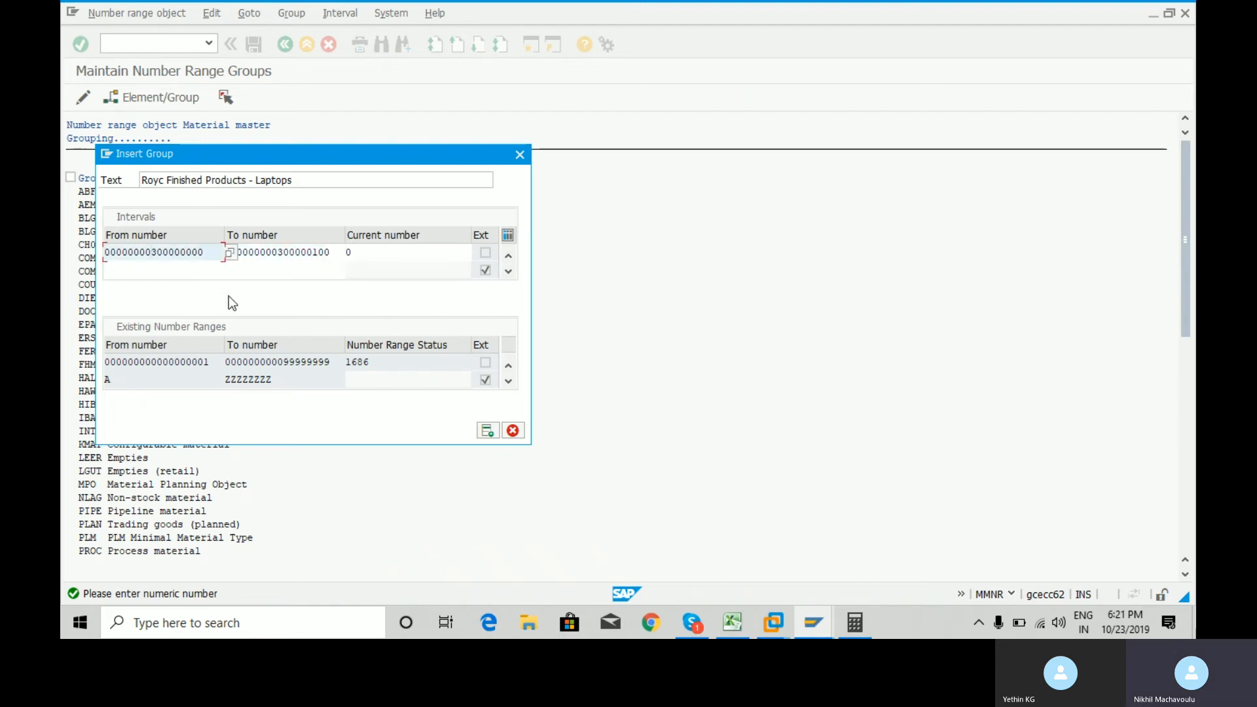
key("ctrl+a")
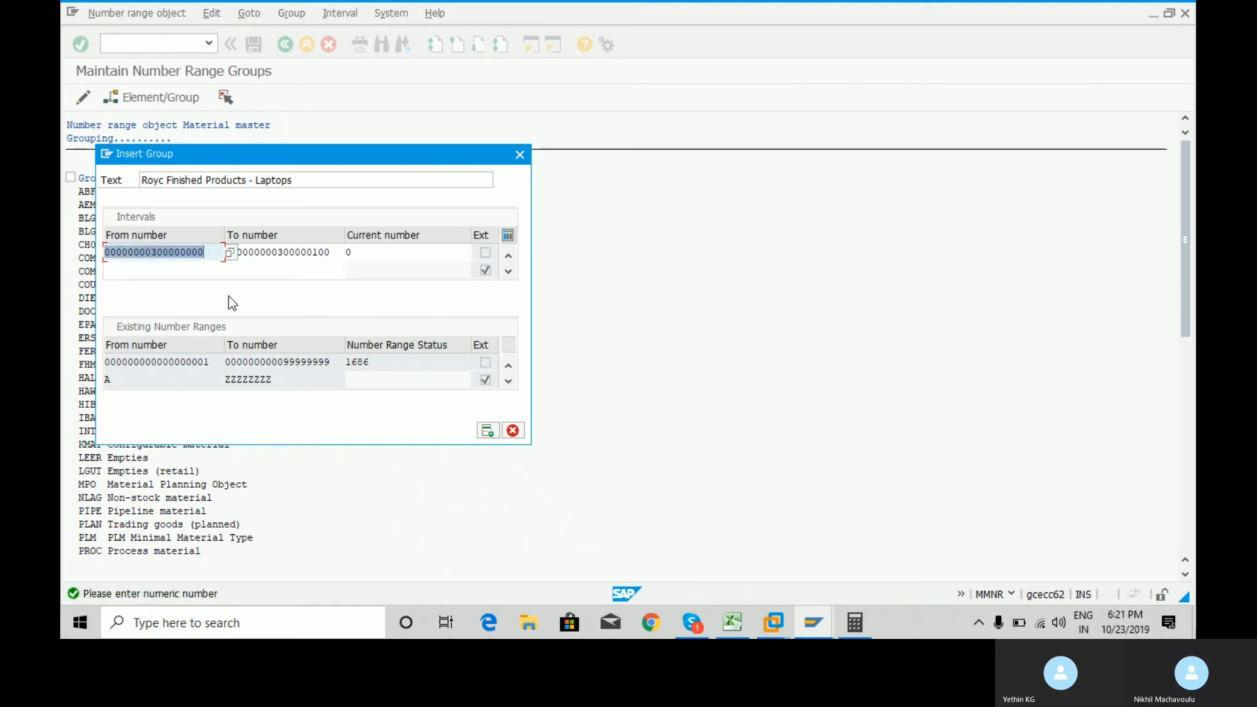
- Look up the free intervals for the From number and adopt the one starting at 300000000
left_click(230, 253)
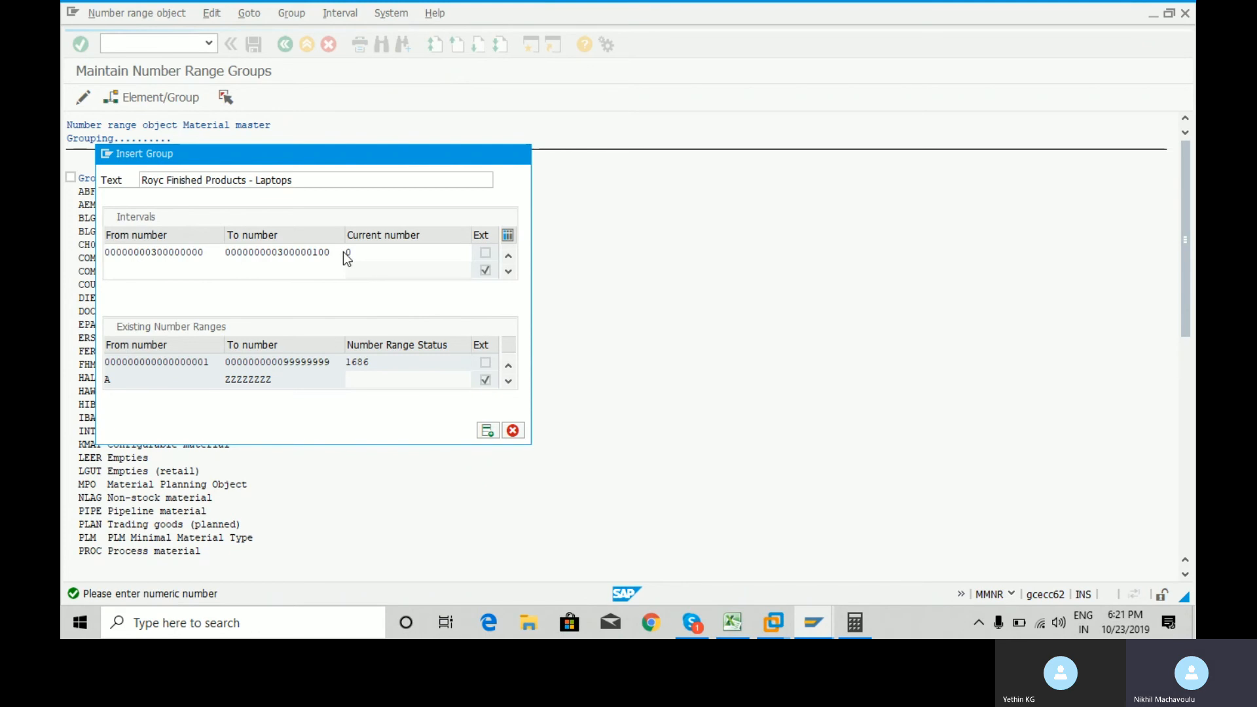
key("F4")
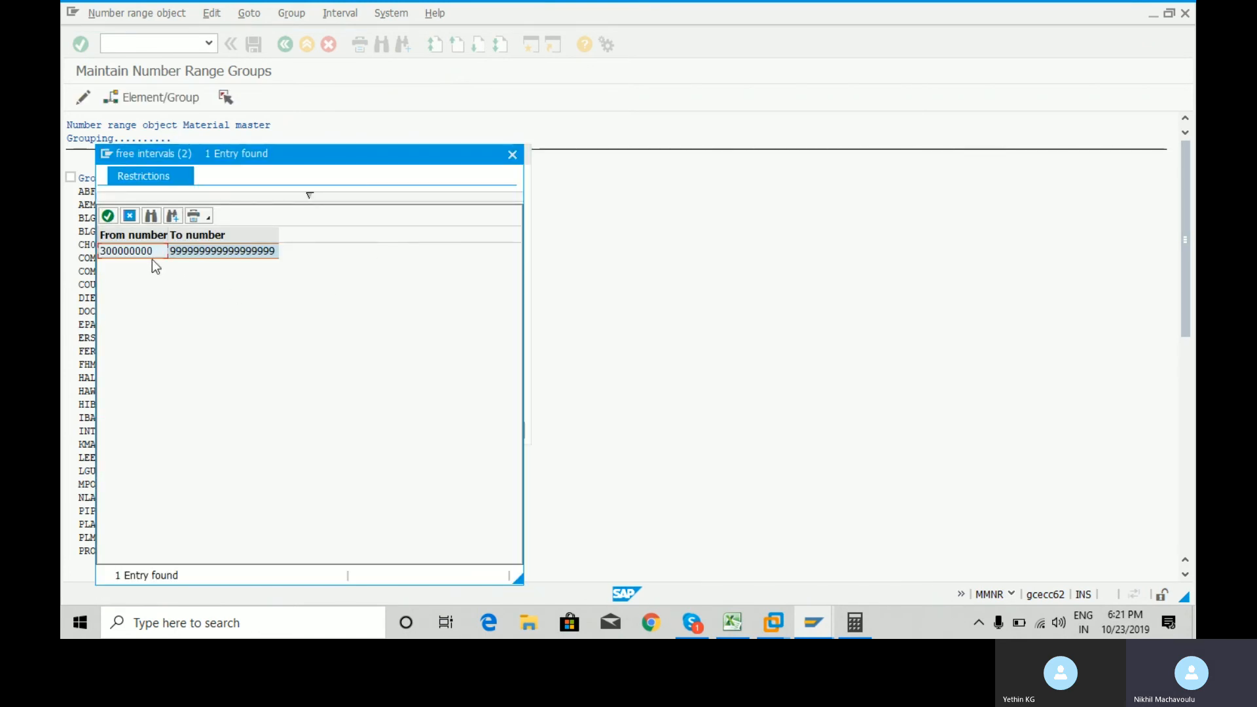
double_click(147, 253)
- Replace the internal interval's To number with 300000110, based on a copy of the From number, and confirm the new group
left_click(339, 251)
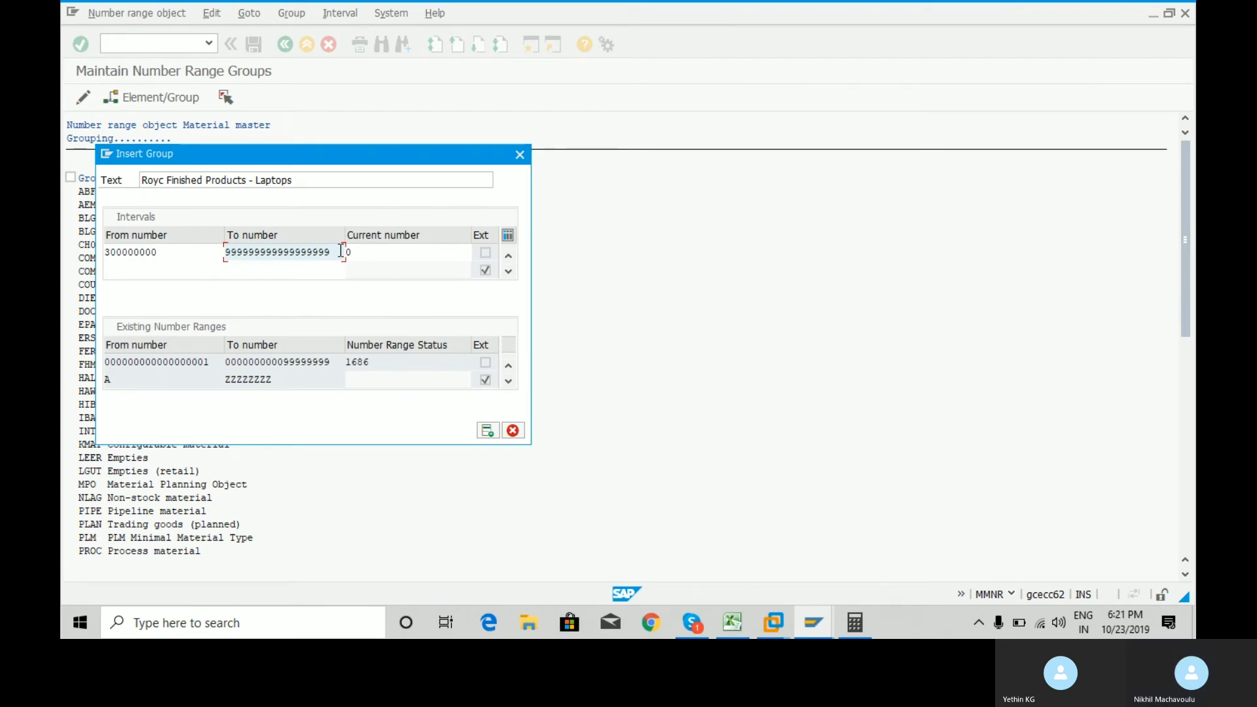
key("BackSpace")
key("BackSpace")
key("BackSpace")
key("BackSpace")
key("BackSpace")
key("BackSpace")
key("BackSpace")
key("BackSpace")
key("BackSpace")
key("BackSpace")
key("BackSpace")
key("BackSpace")
key("BackSpace")
key("BackSpace")
key("BackSpace")
key("BackSpace")
key("BackSpace")
key("BackSpace")
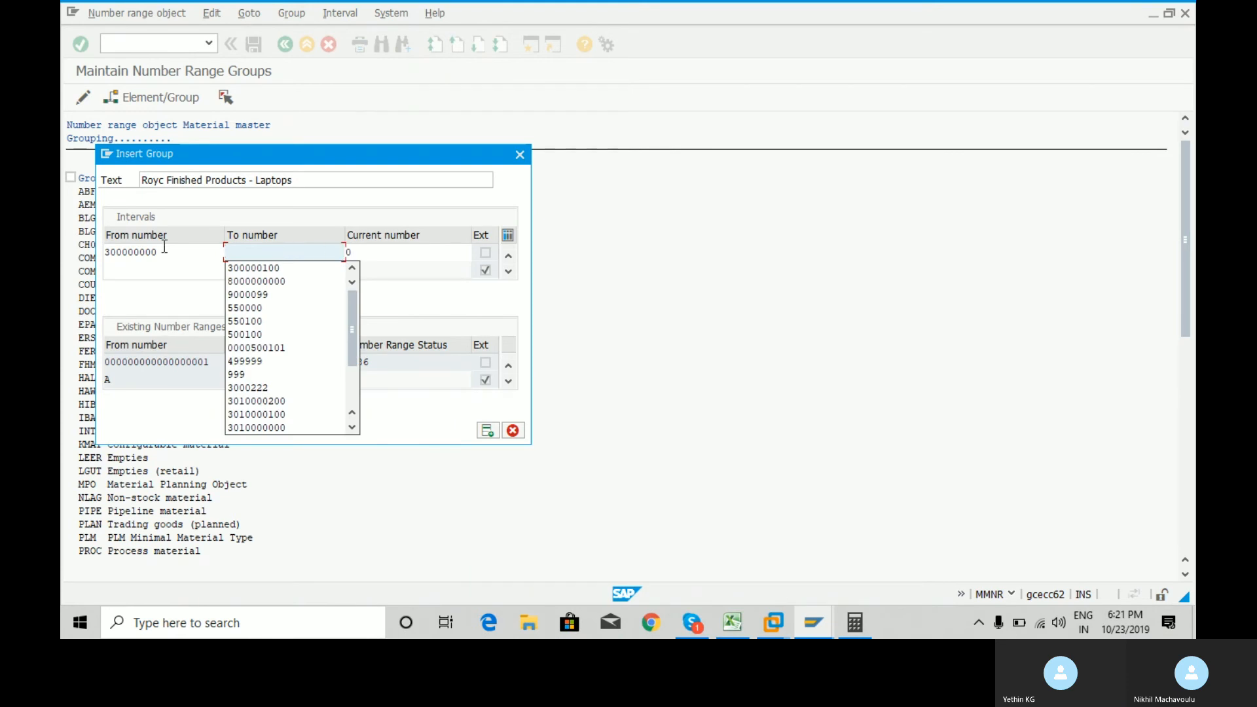
left_click_drag(158, 252, 85, 259)
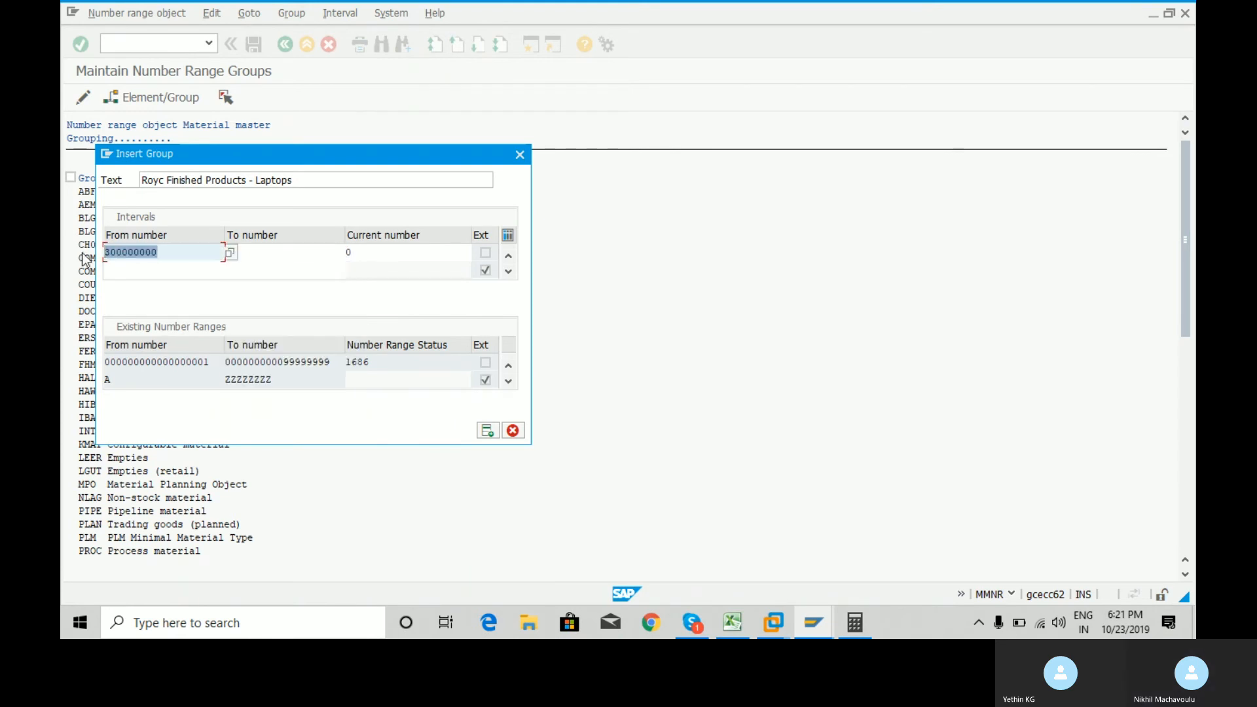
left_click(269, 248)
key("ctrl+v")
key("BackSpace")
key("BackSpace")
key("BackSpace")
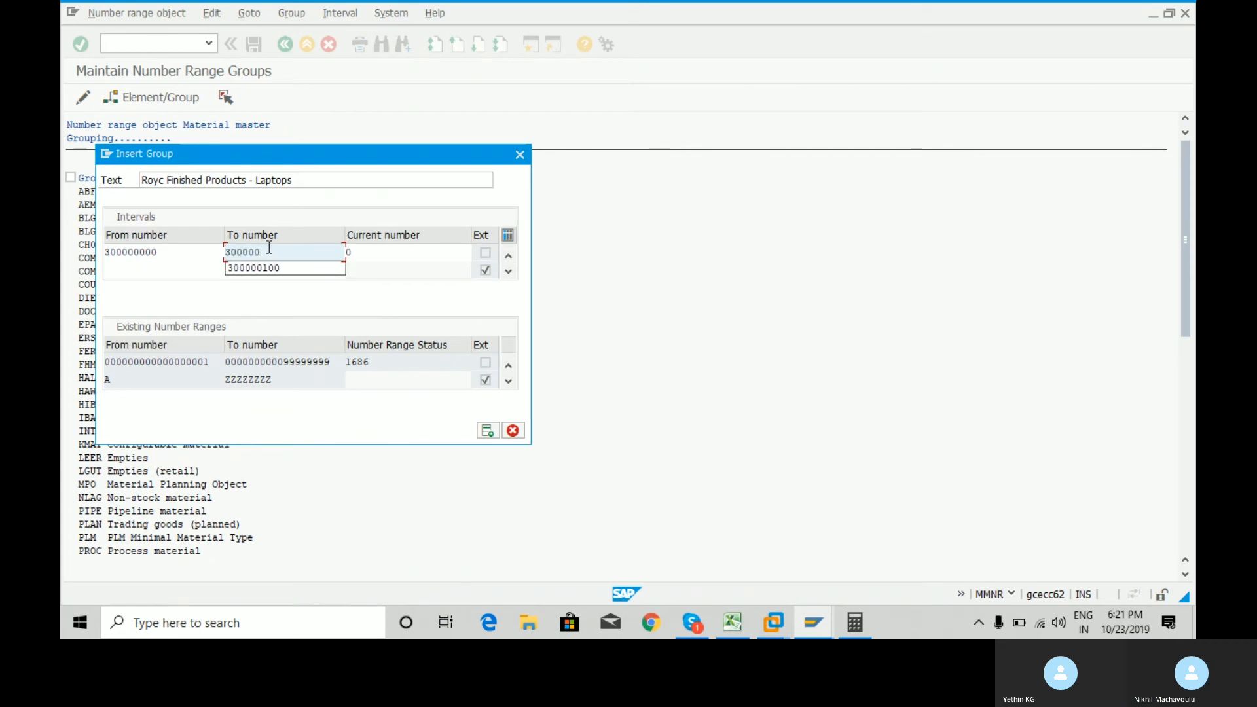
type("100")
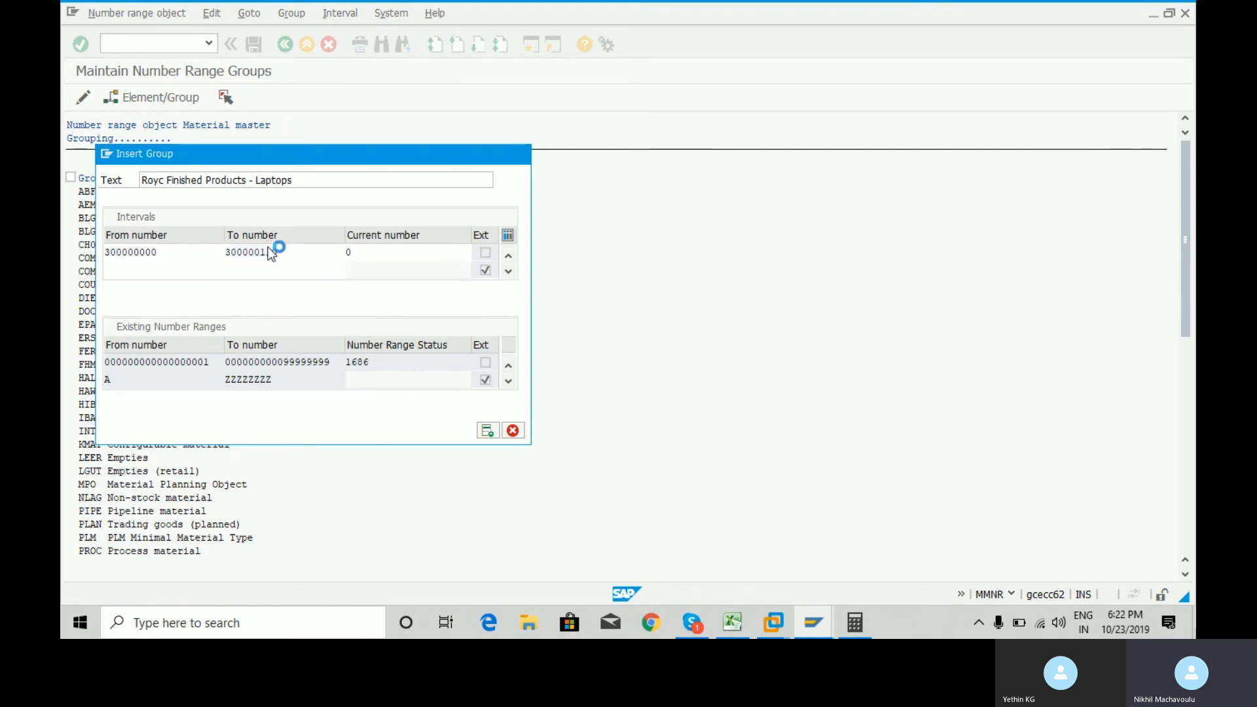
key("Return")
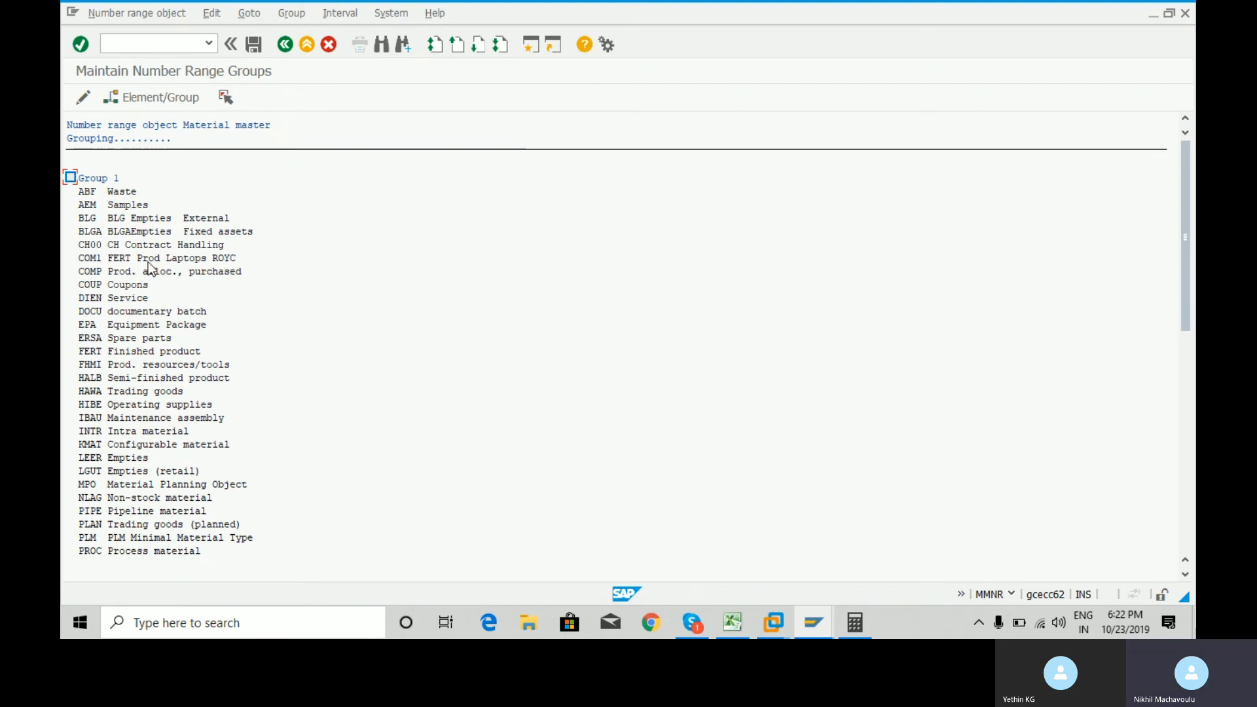
- Try to assign material type COM1 (FERT Prod Laptops ROYC) to the group Royc Finished Products - Laptops
left_click(94, 259)
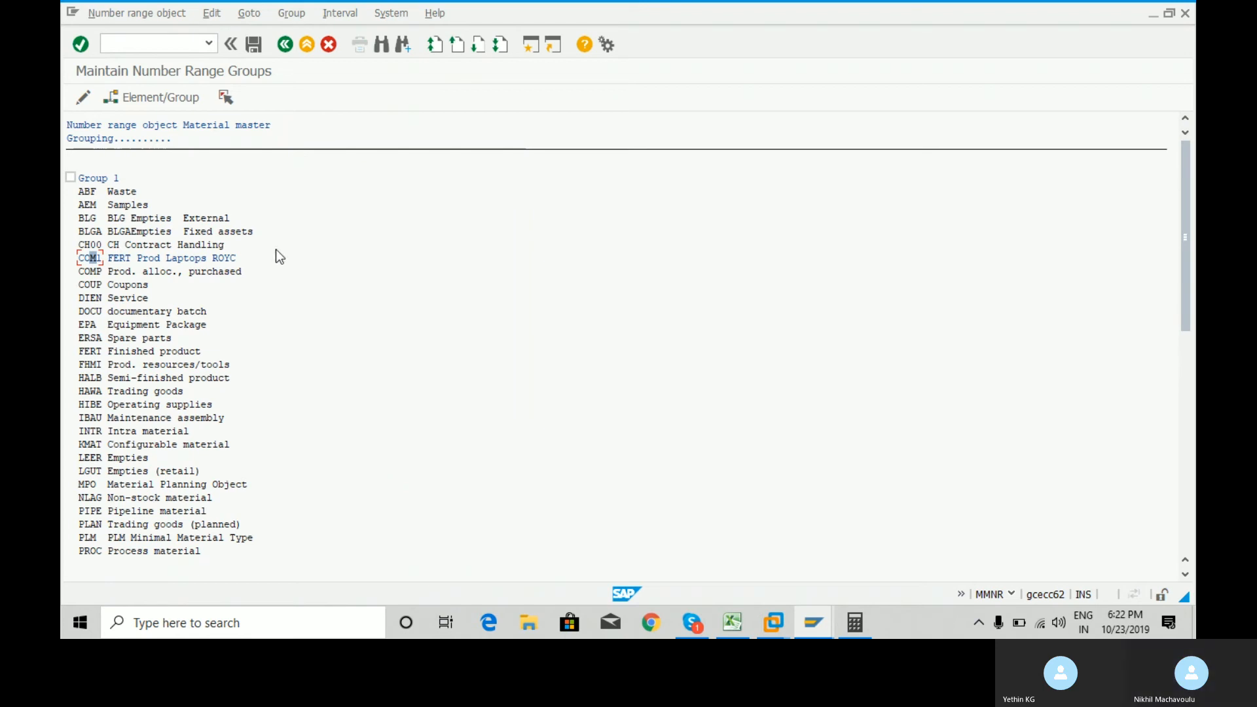
left_click(167, 101)
left_click(1183, 470)
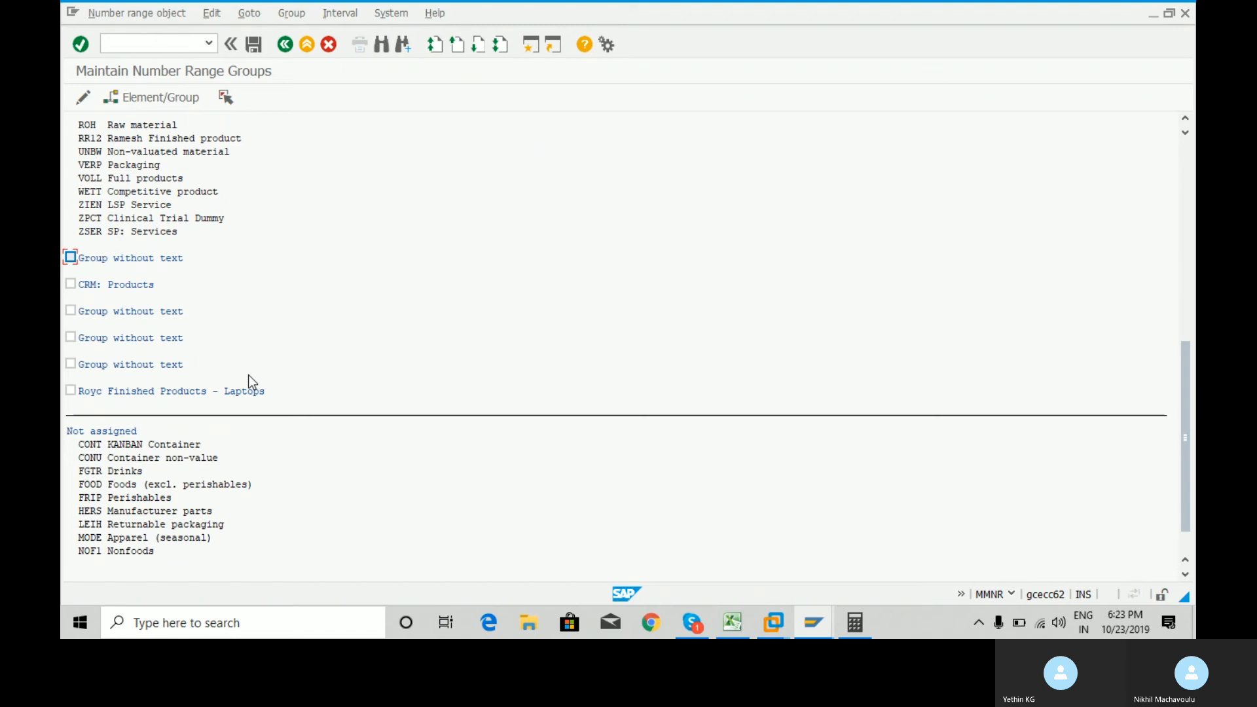
left_click(71, 390)
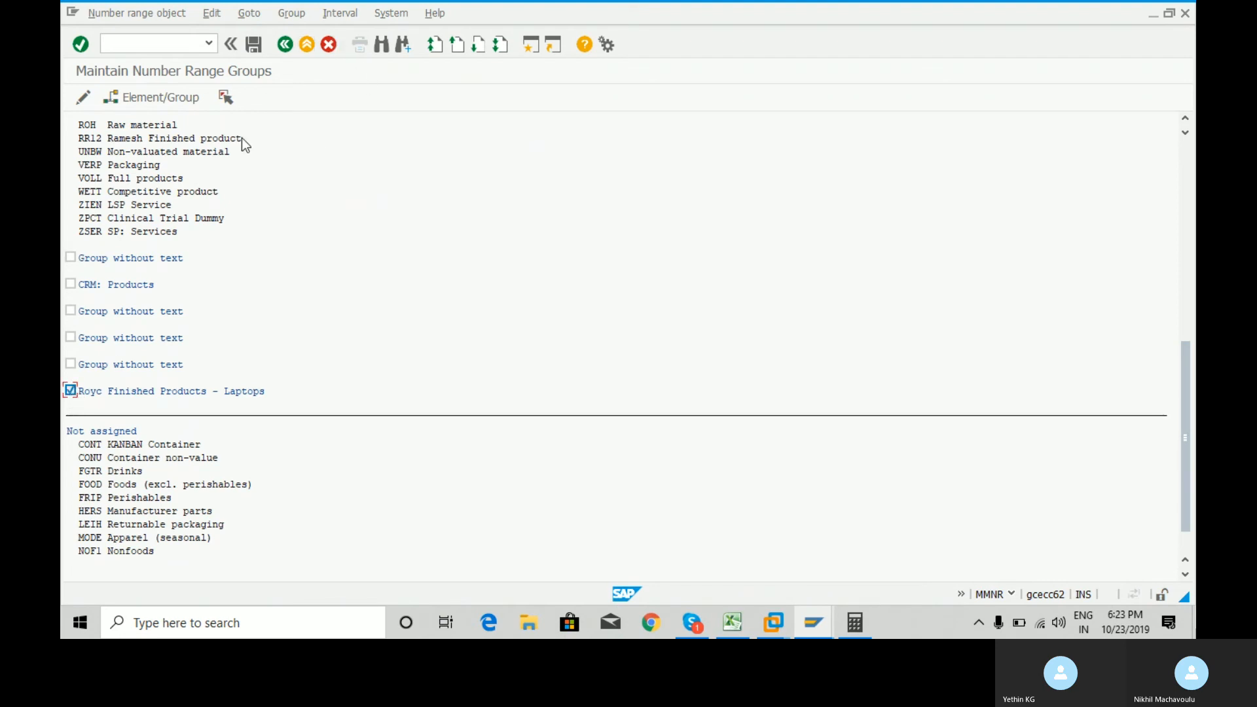
left_click(176, 96)
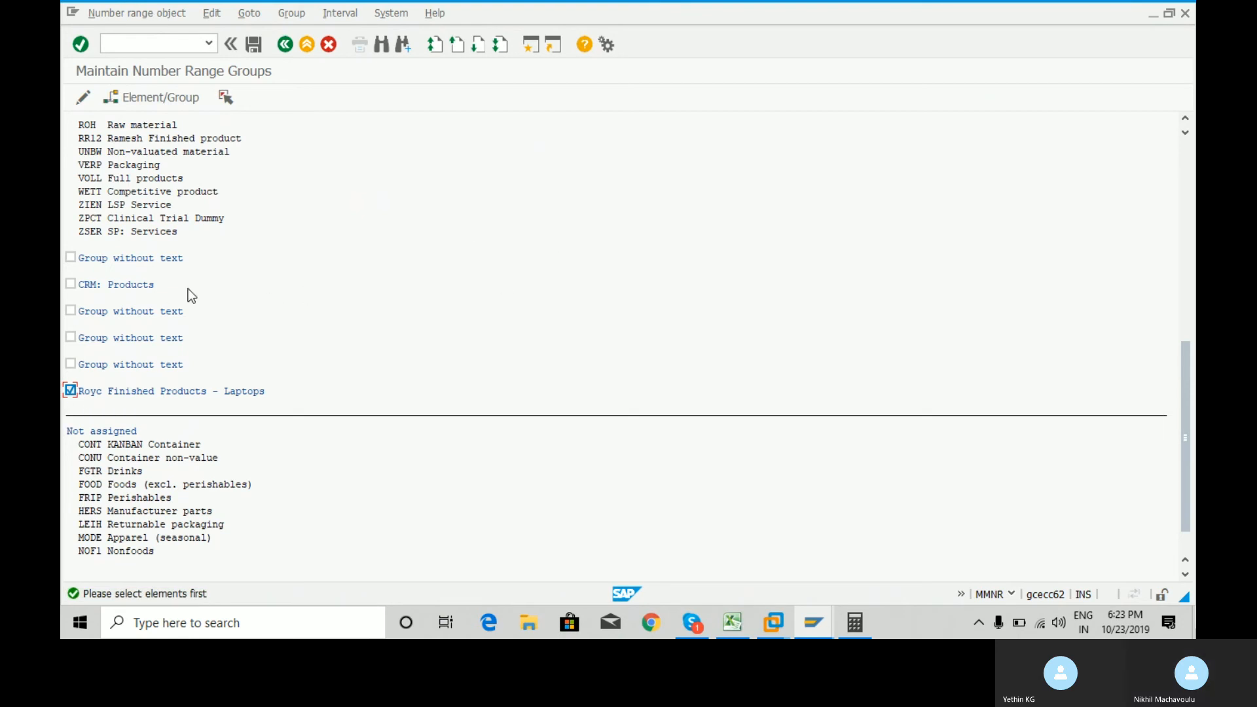
- Open interval maintenance for the group Royc Finished Products - Laptops, check its interval and return to the groups list
left_click(348, 15)
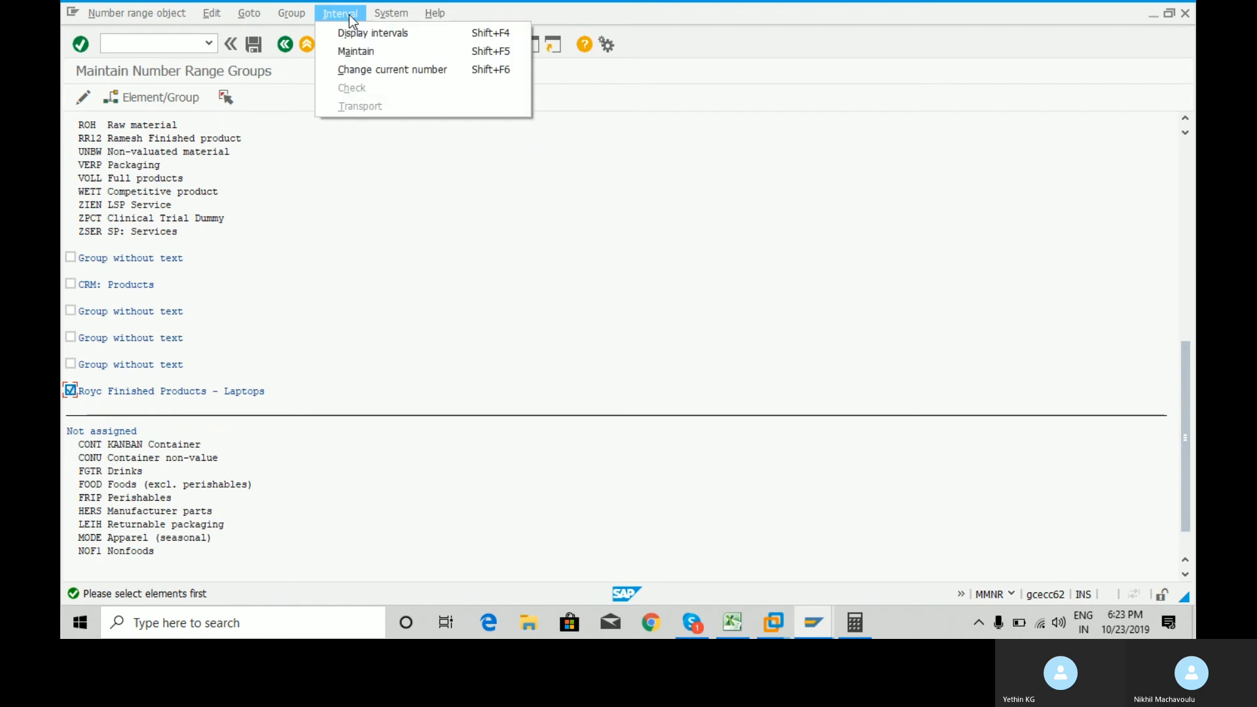
left_click(356, 53)
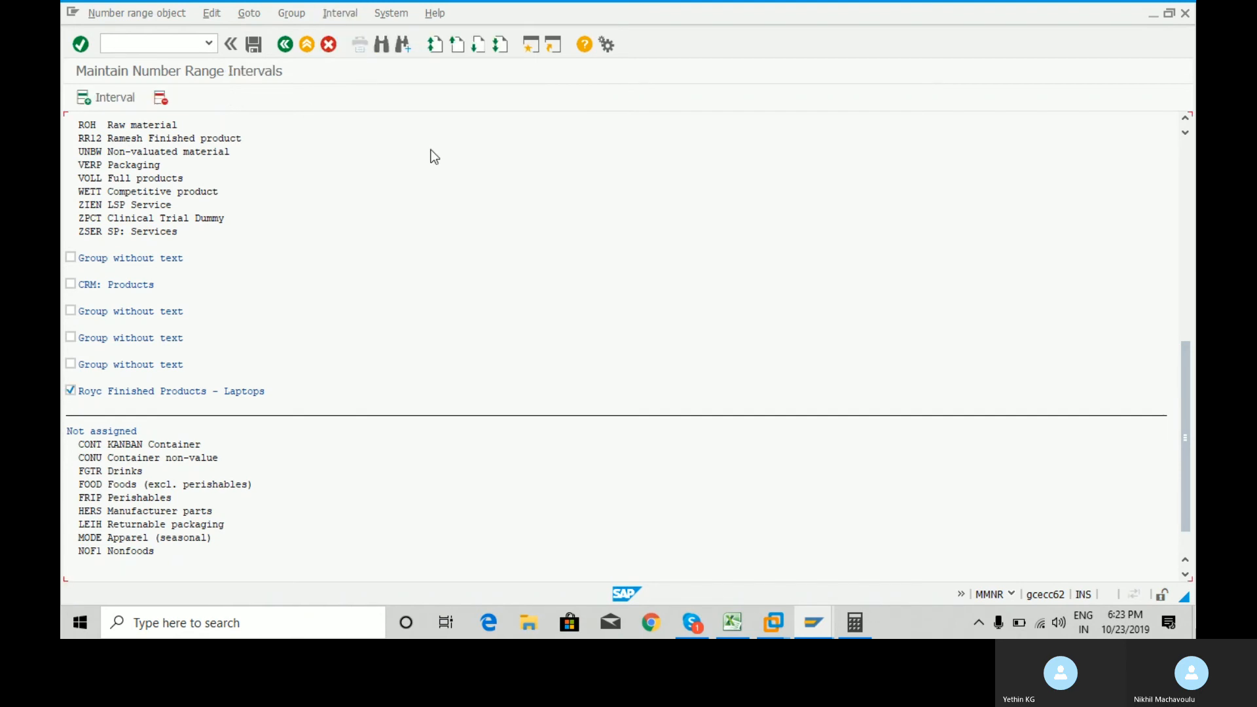
left_click(112, 97)
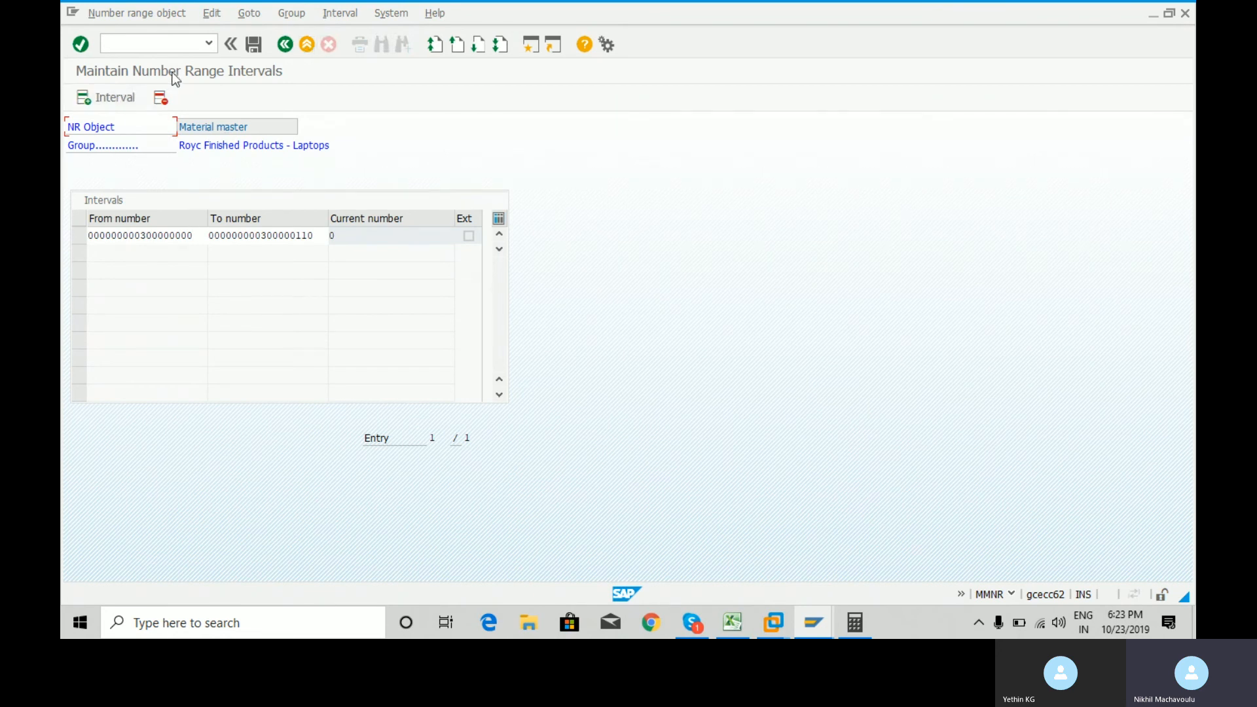
left_click(280, 47)
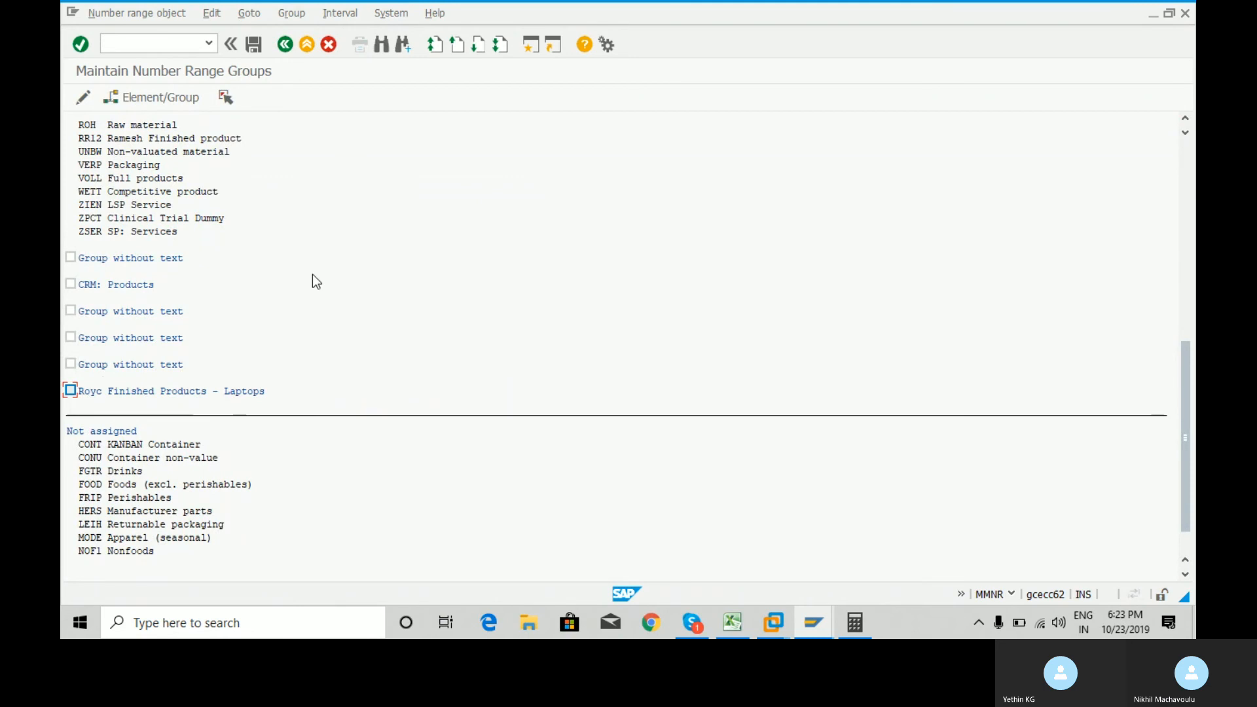
- Save the number range group changes and acknowledge the notice about transporting intervals
left_click(258, 49)
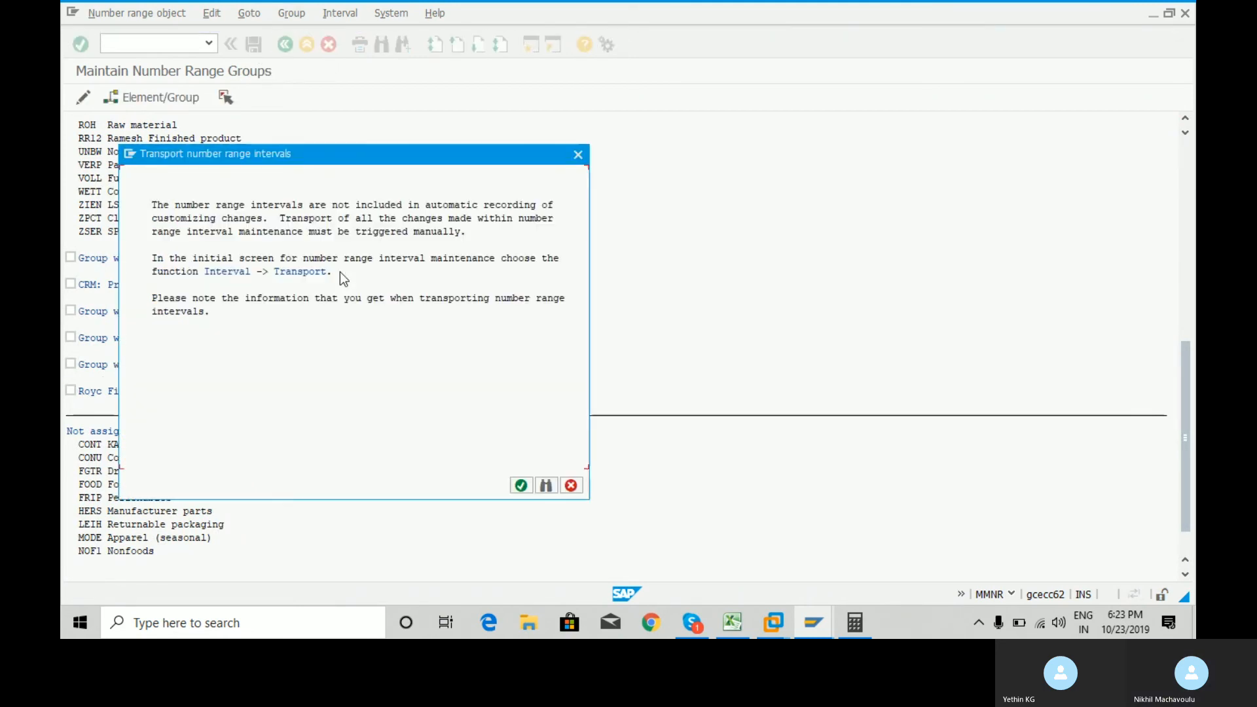
left_click(521, 485)
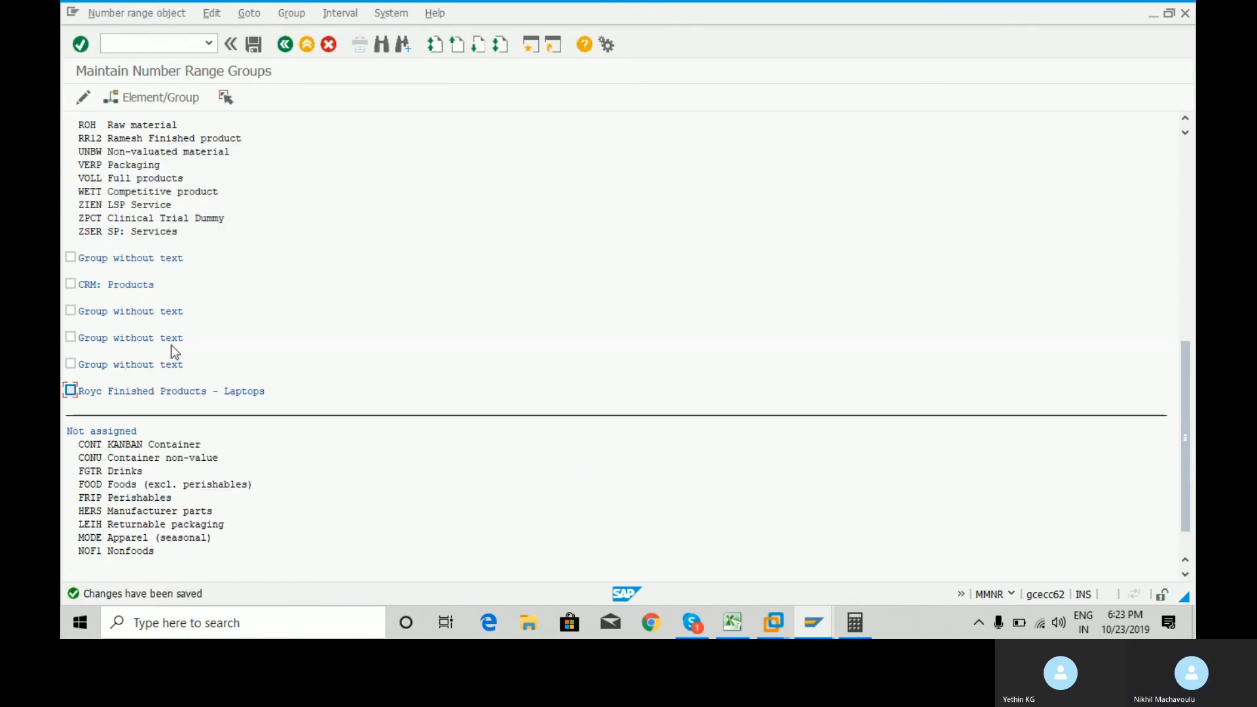
- Display the interval of the group Royc Finished Products - Laptops, examine its number range and group name, and go back
left_click(72, 389)
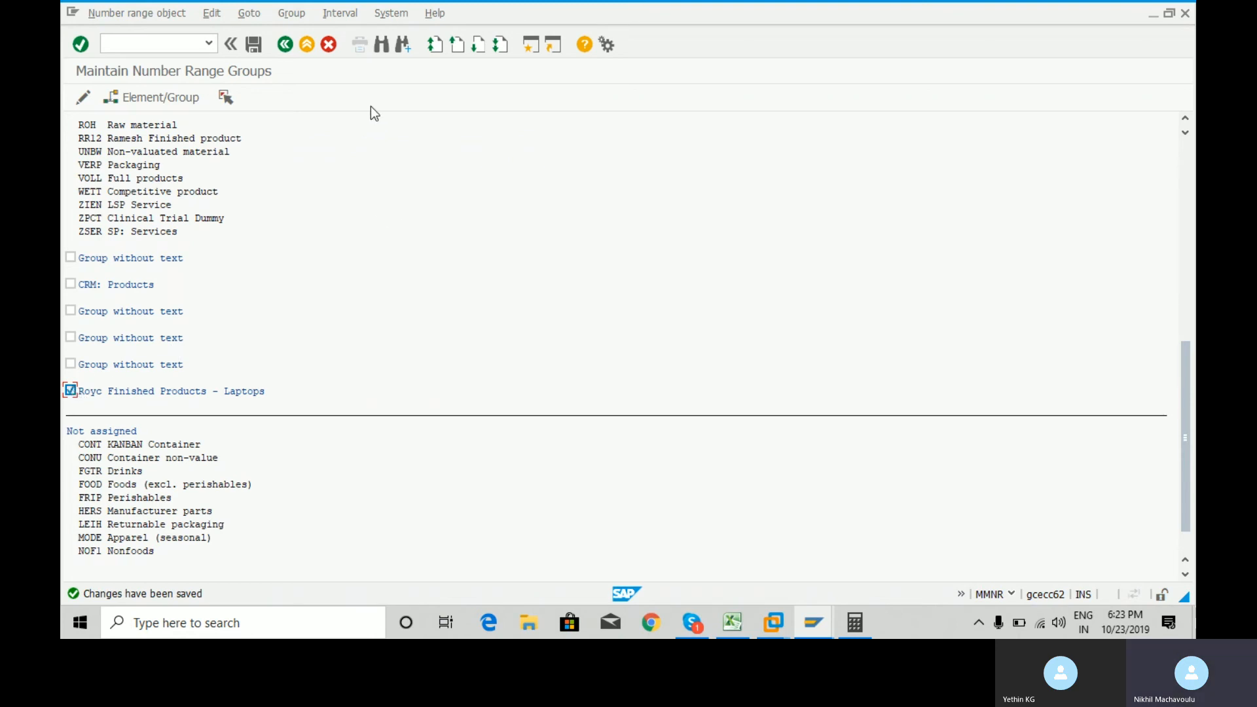
left_click(342, 14)
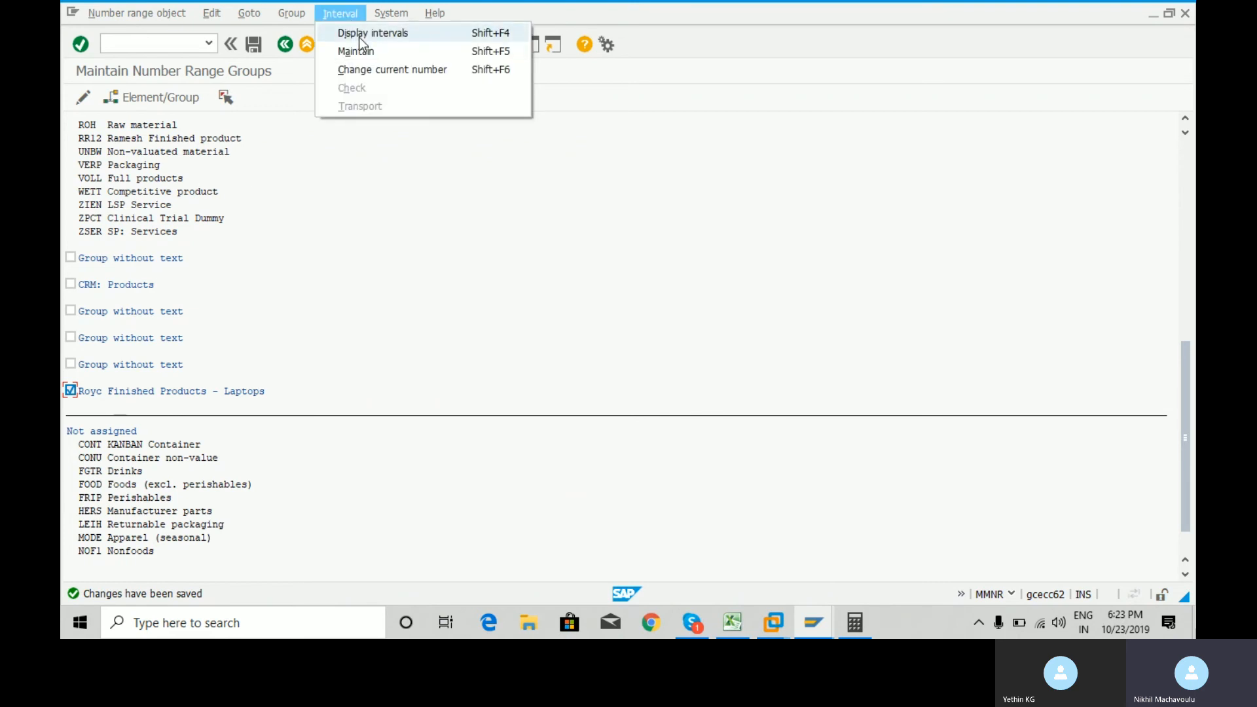
left_click(362, 34)
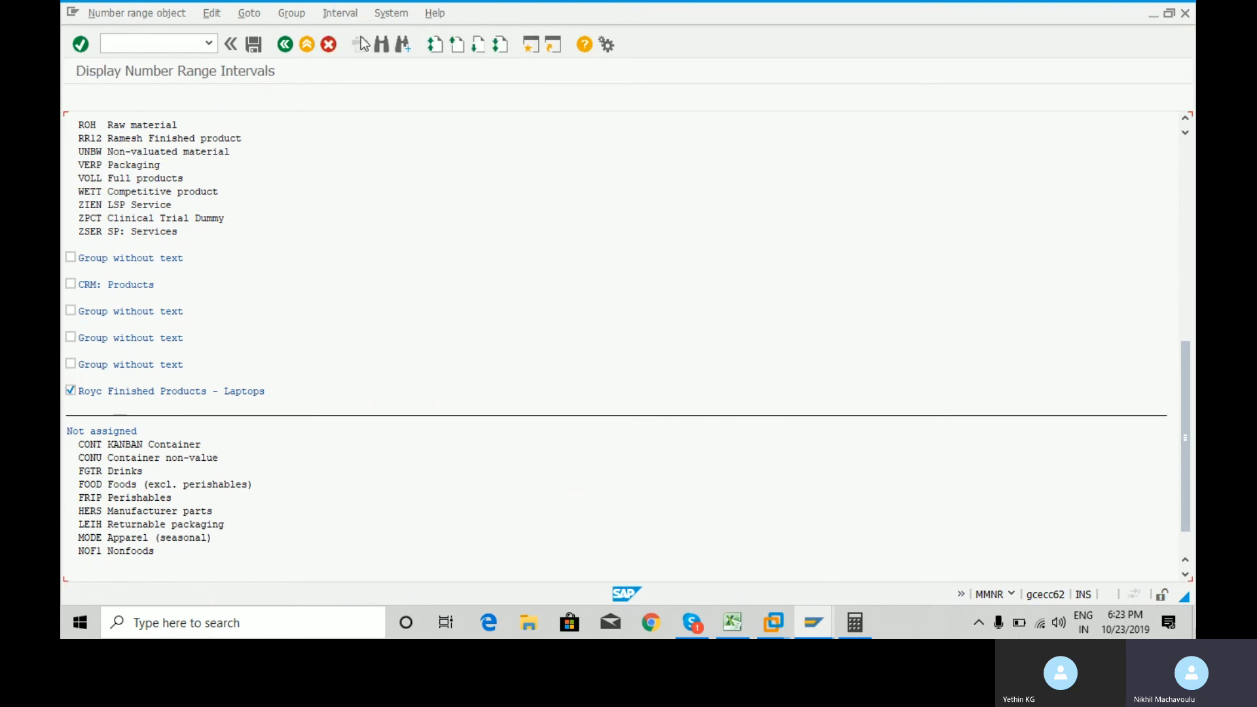
left_click(140, 236)
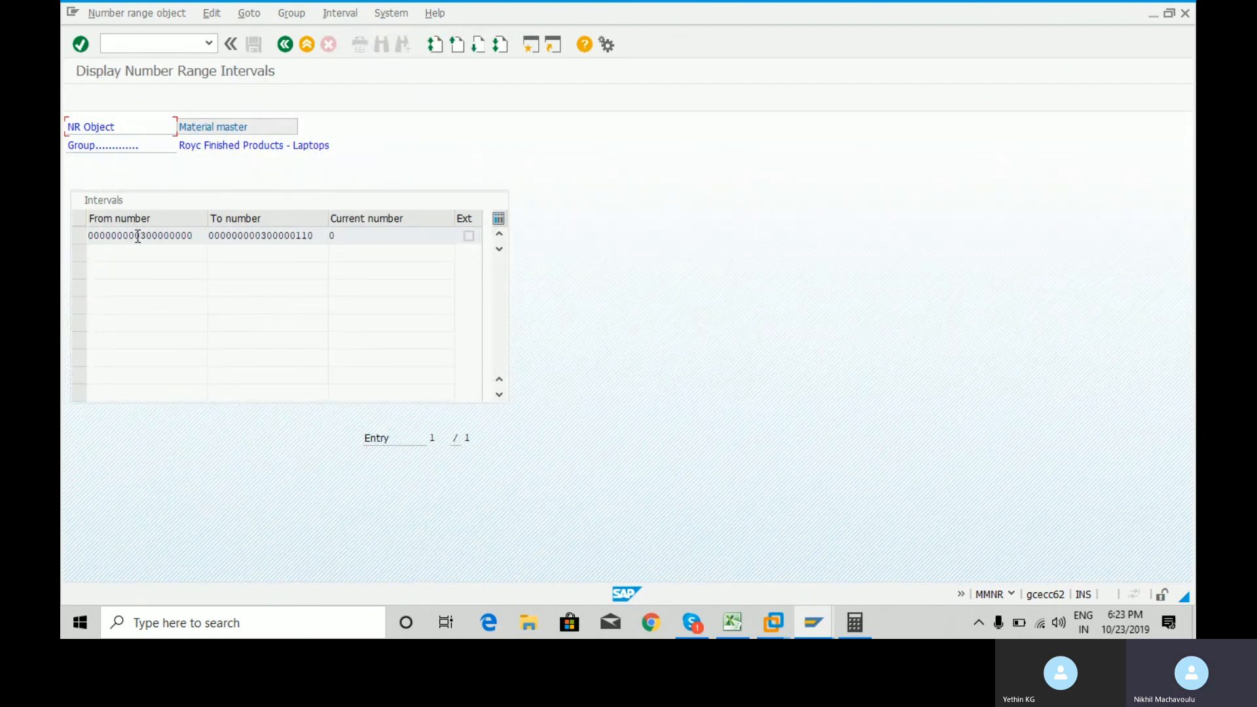
left_click_drag(140, 237, 315, 235)
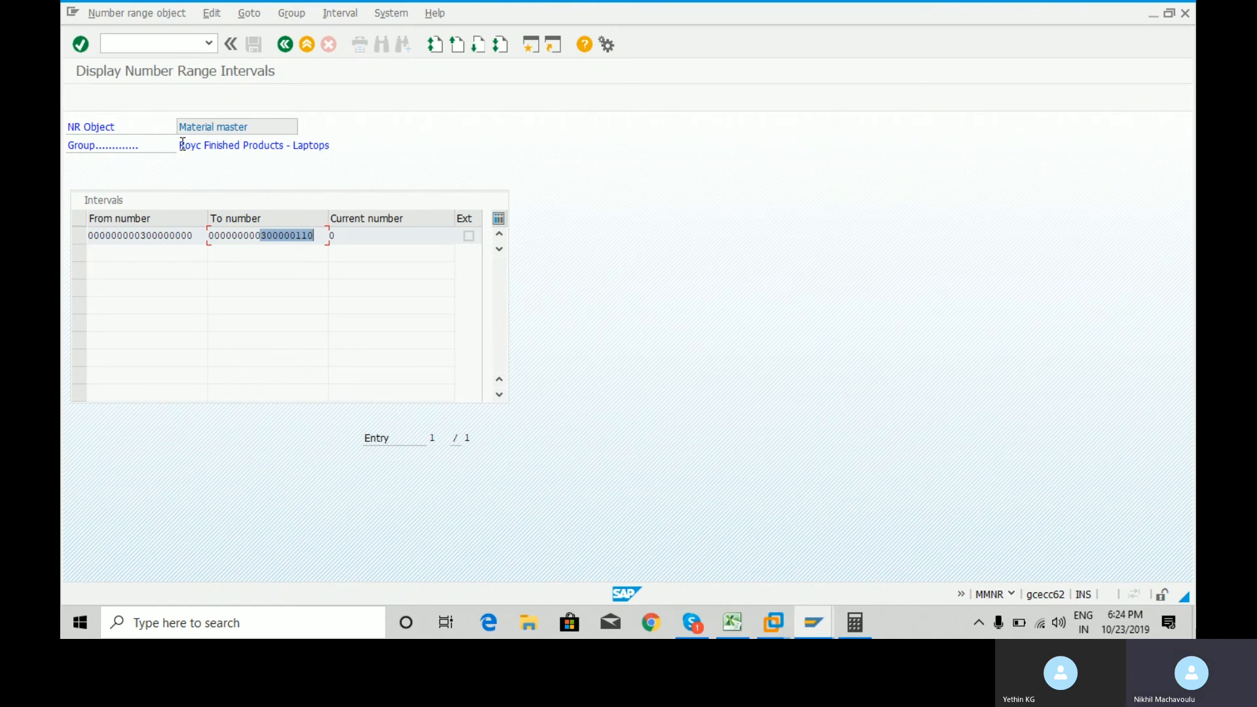
left_click_drag(182, 144, 352, 145)
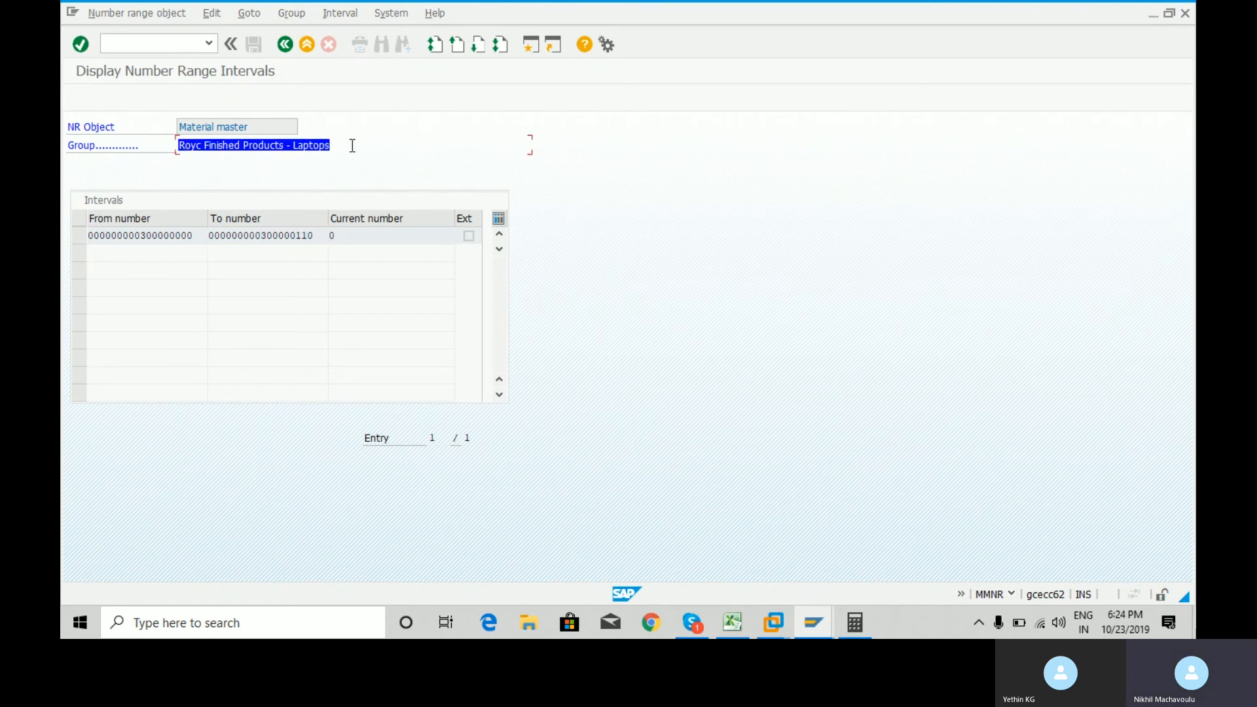
left_click(287, 49)
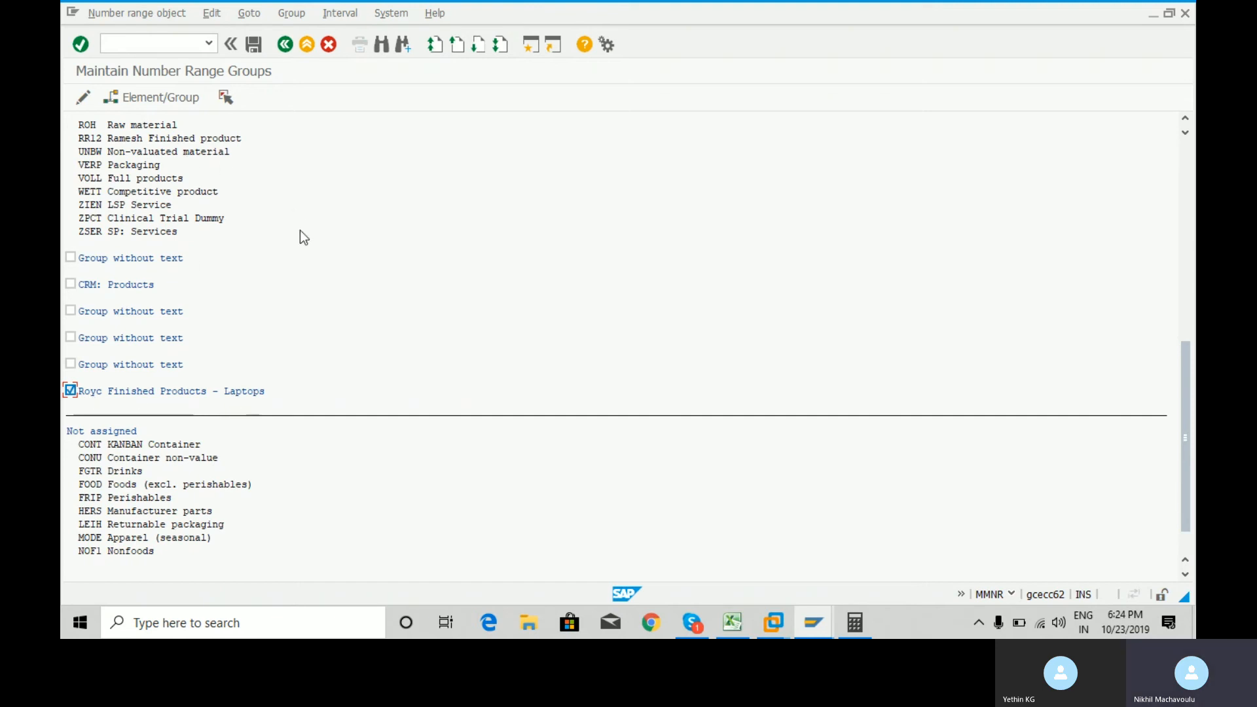
- Redisplay the laptops group's interval to recheck its From and To numbers and group text, and return to the groups list
left_click(343, 14)
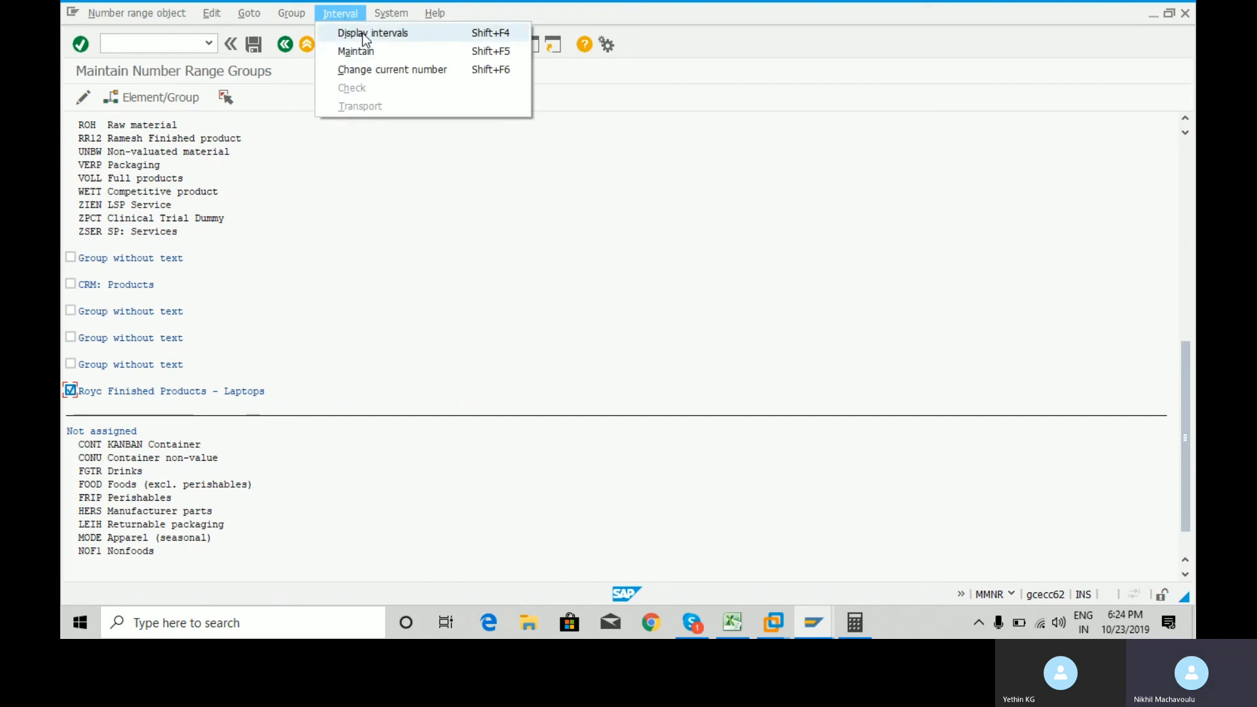
left_click(363, 33)
left_click_drag(139, 236, 327, 241)
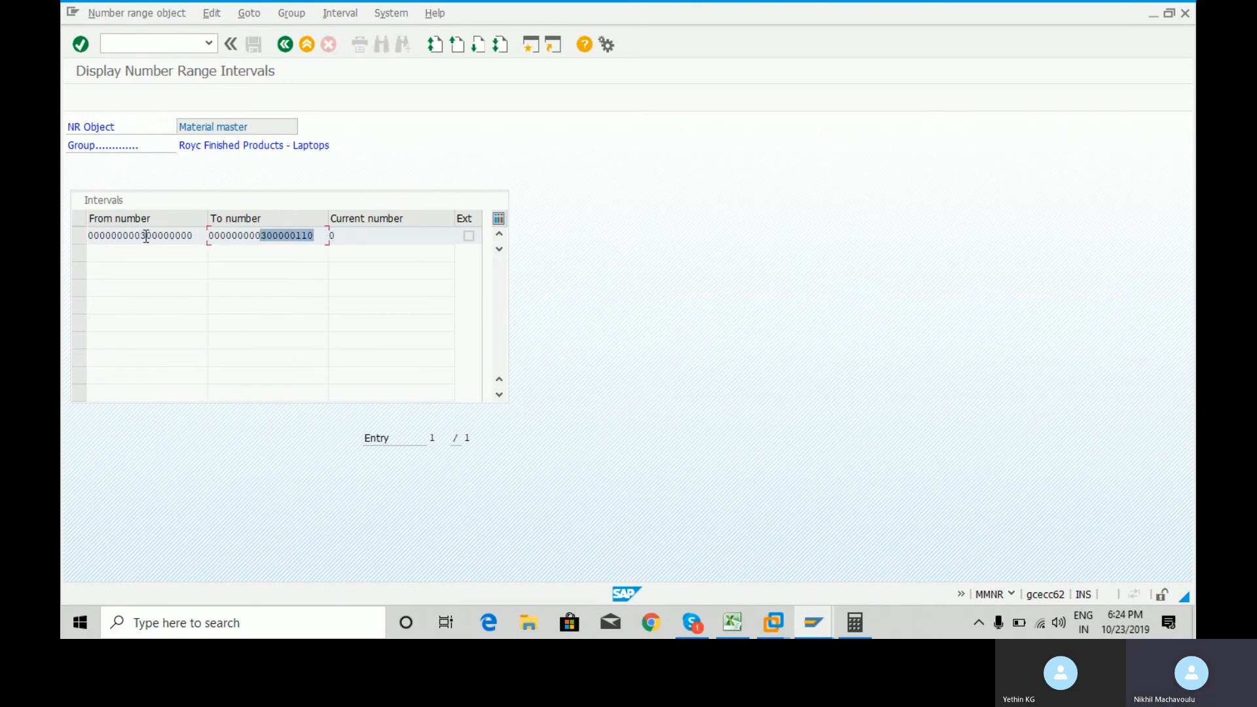
left_click_drag(139, 235, 313, 242)
left_click_drag(255, 126, 178, 146)
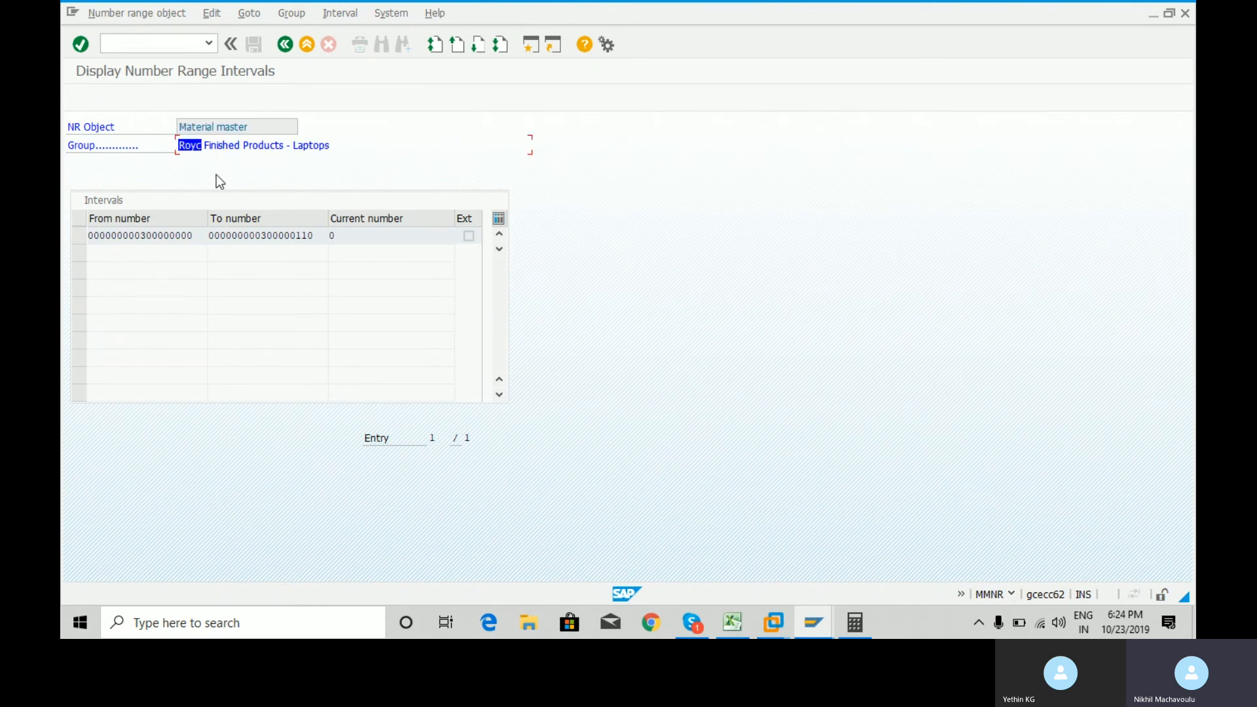
left_click(182, 146)
left_click_drag(181, 145, 335, 145)
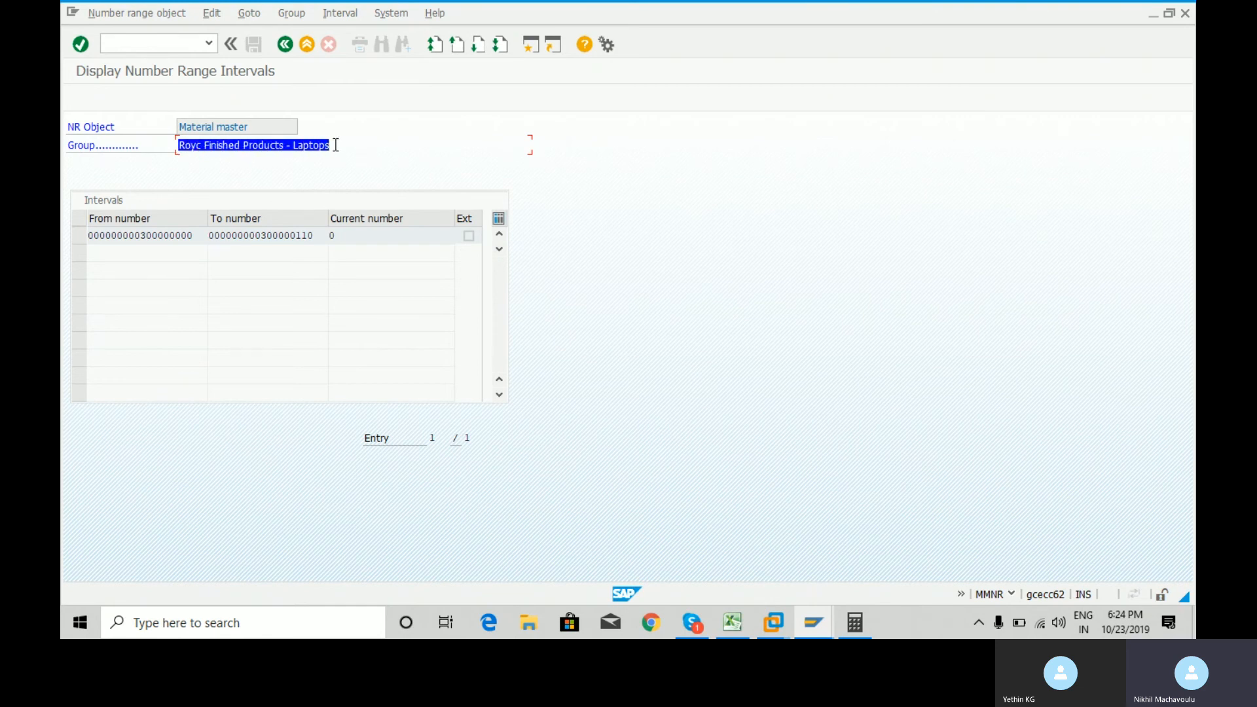
left_click(284, 45)
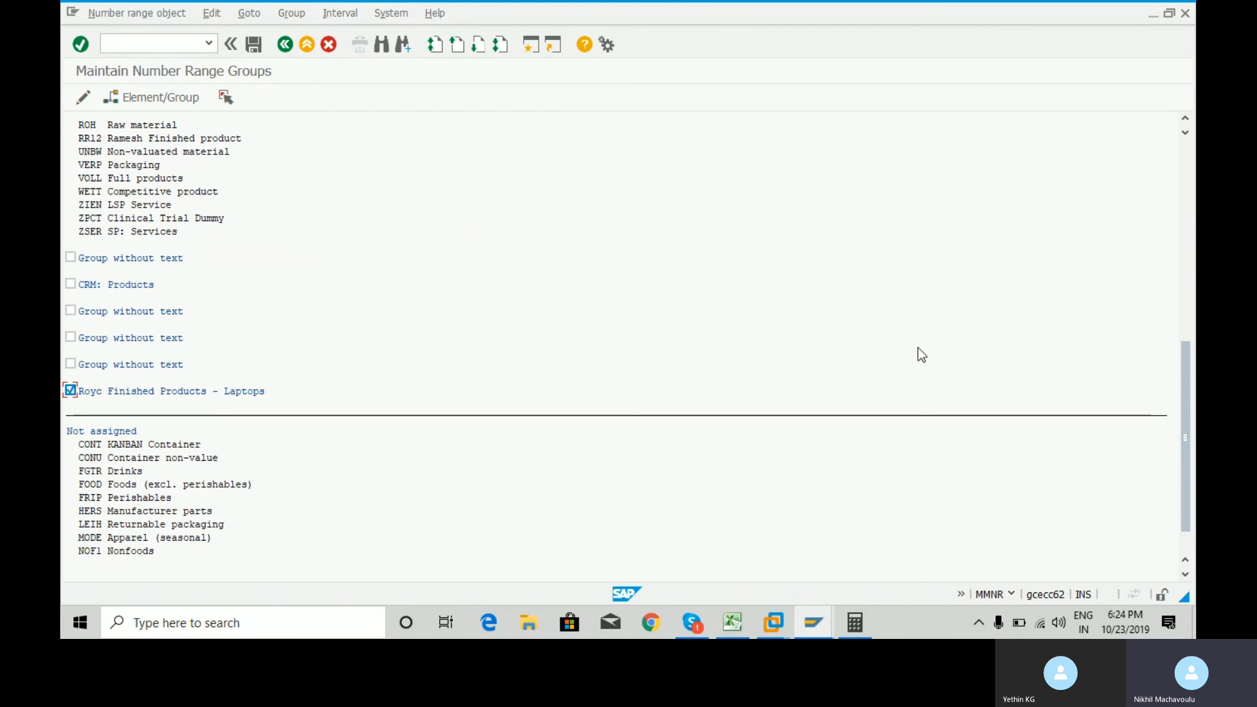
- Assign material type COM1 FERT Prod Laptops ROYC to the group Royc Finished Products - Laptops and save the assignment
left_click_drag(1180, 386, 1178, 304)
left_click_drag(1190, 359, 1177, 204)
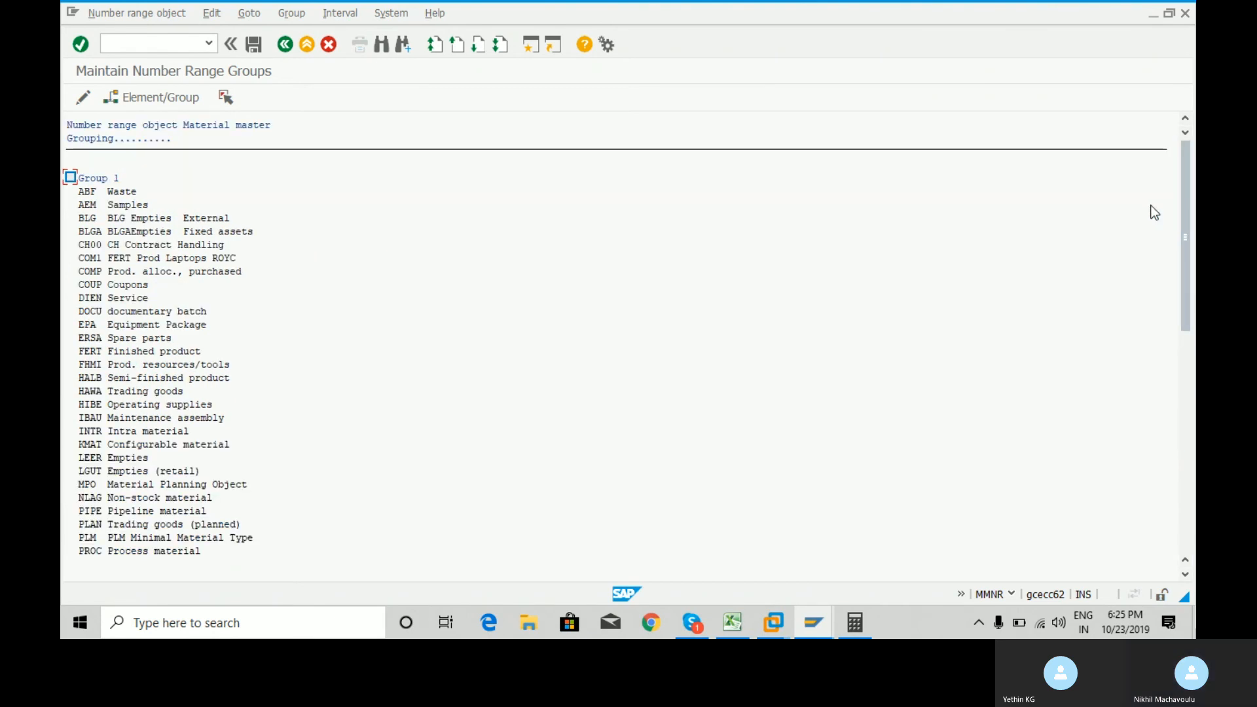
left_click(94, 258)
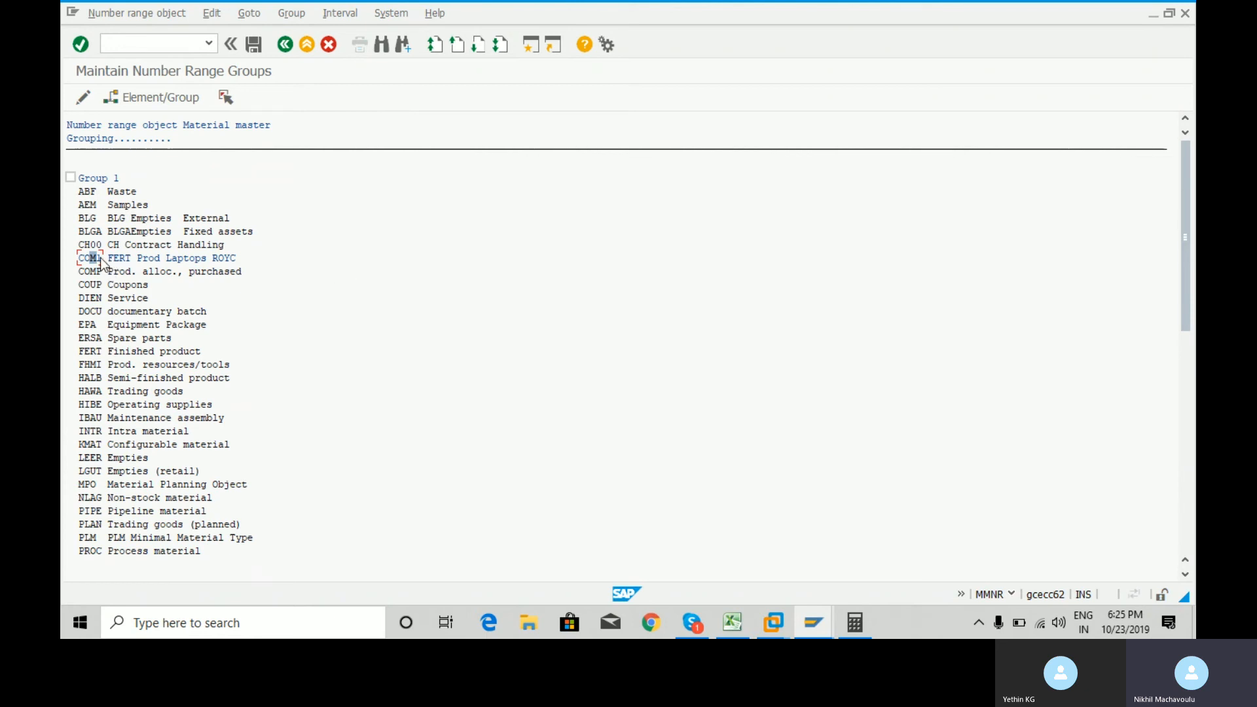
left_click_drag(1183, 213, 1183, 393)
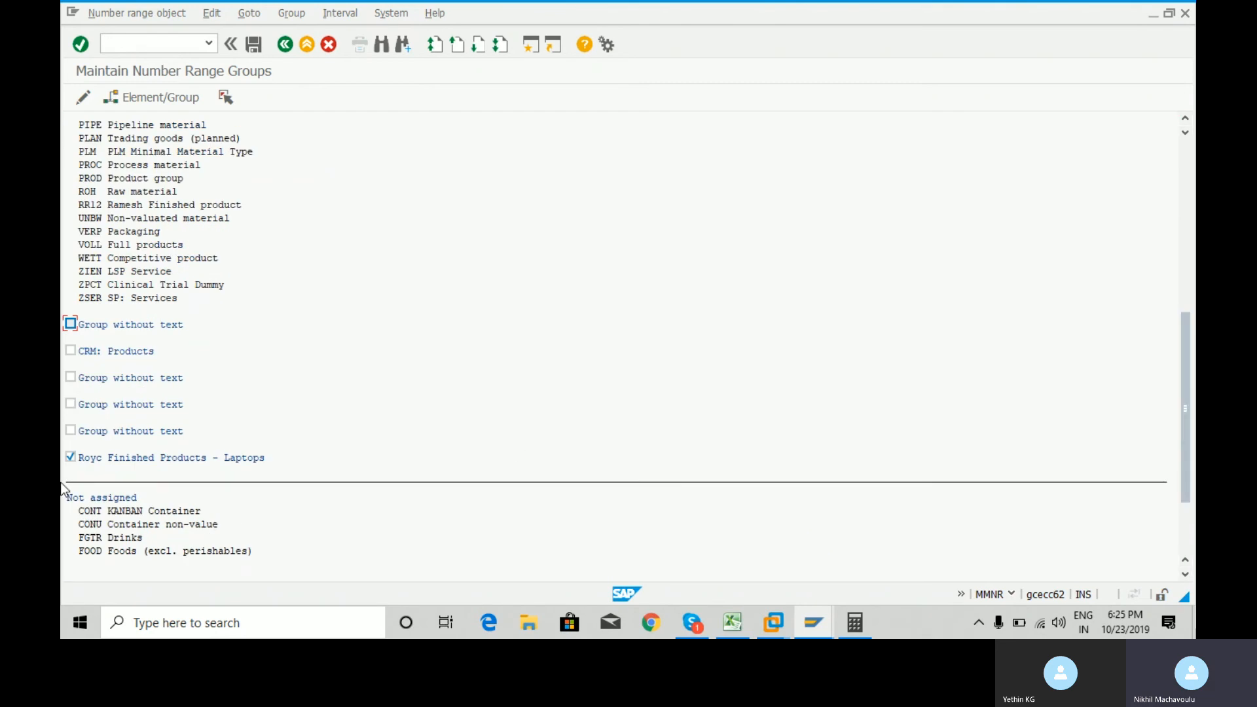
left_click(74, 457)
left_click(74, 457)
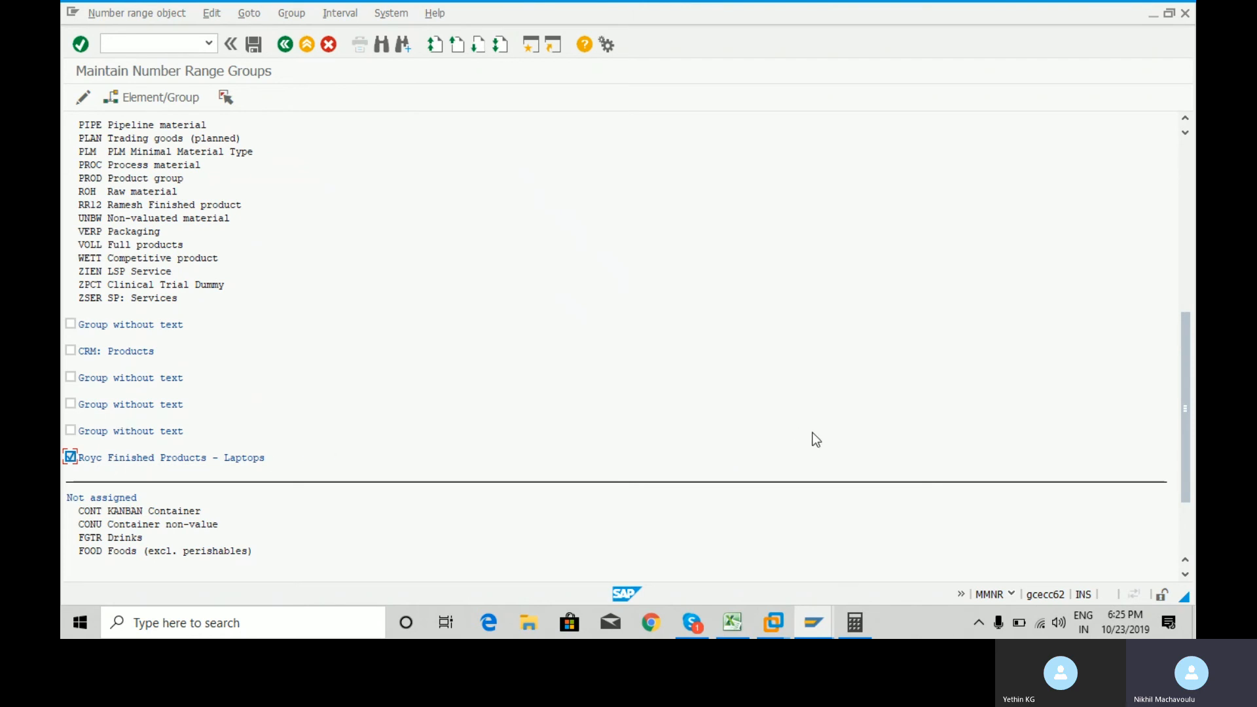
left_click_drag(1187, 426, 1190, 244)
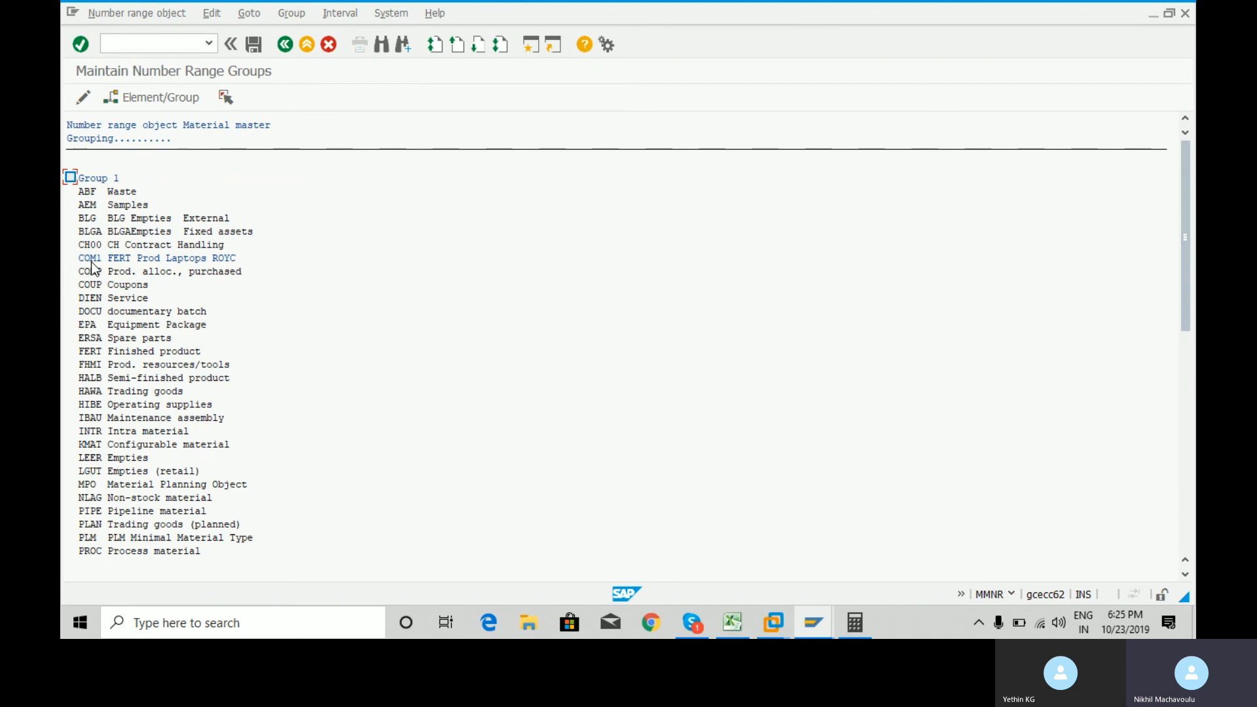
left_click_drag(1187, 257, 1183, 475)
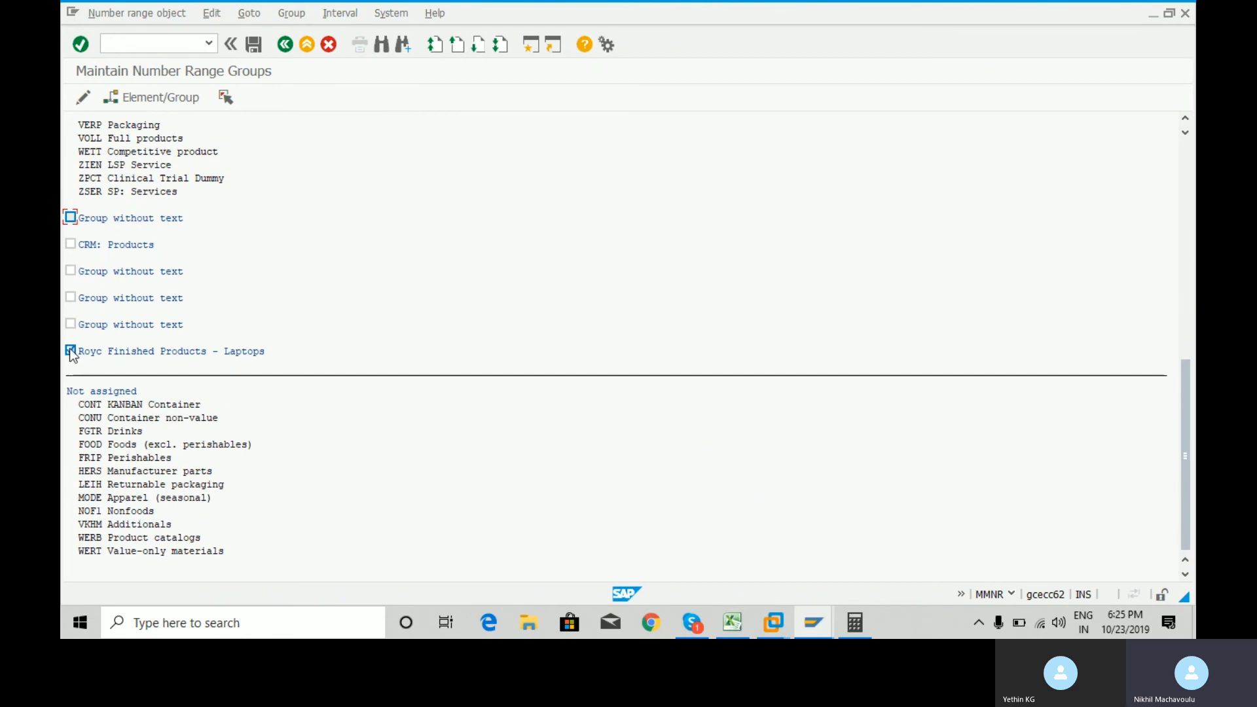
left_click(172, 103)
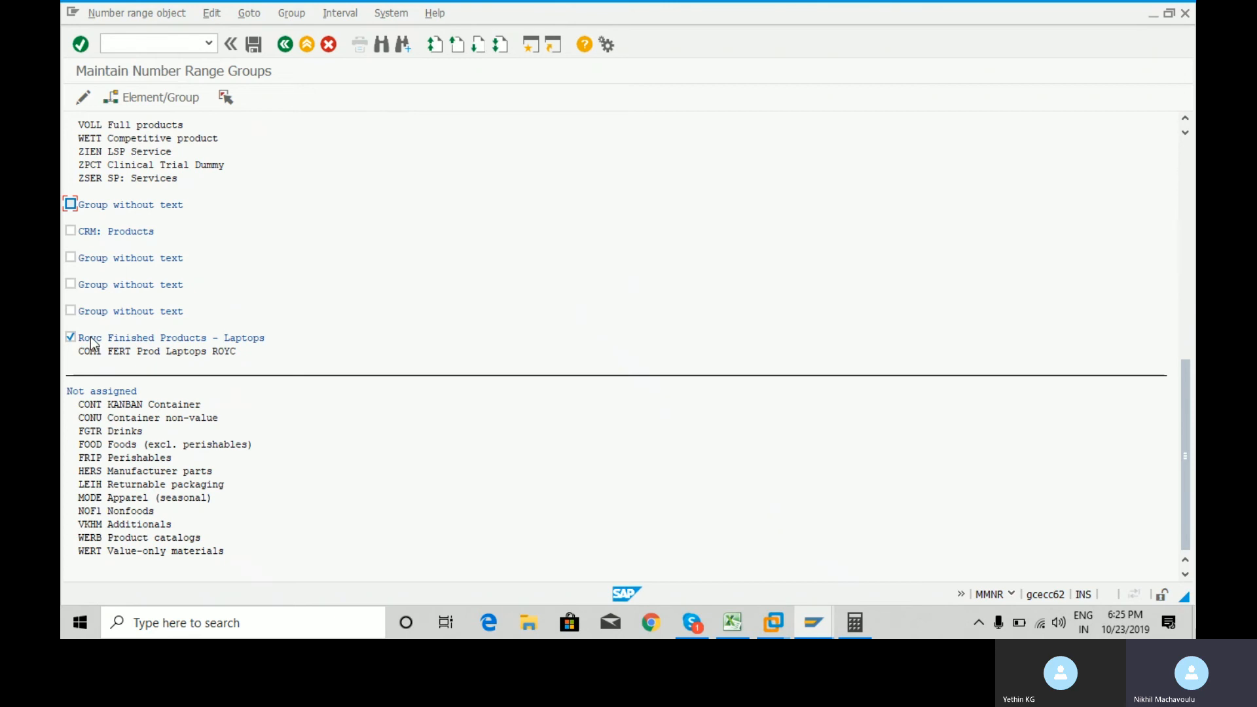
left_click(254, 45)
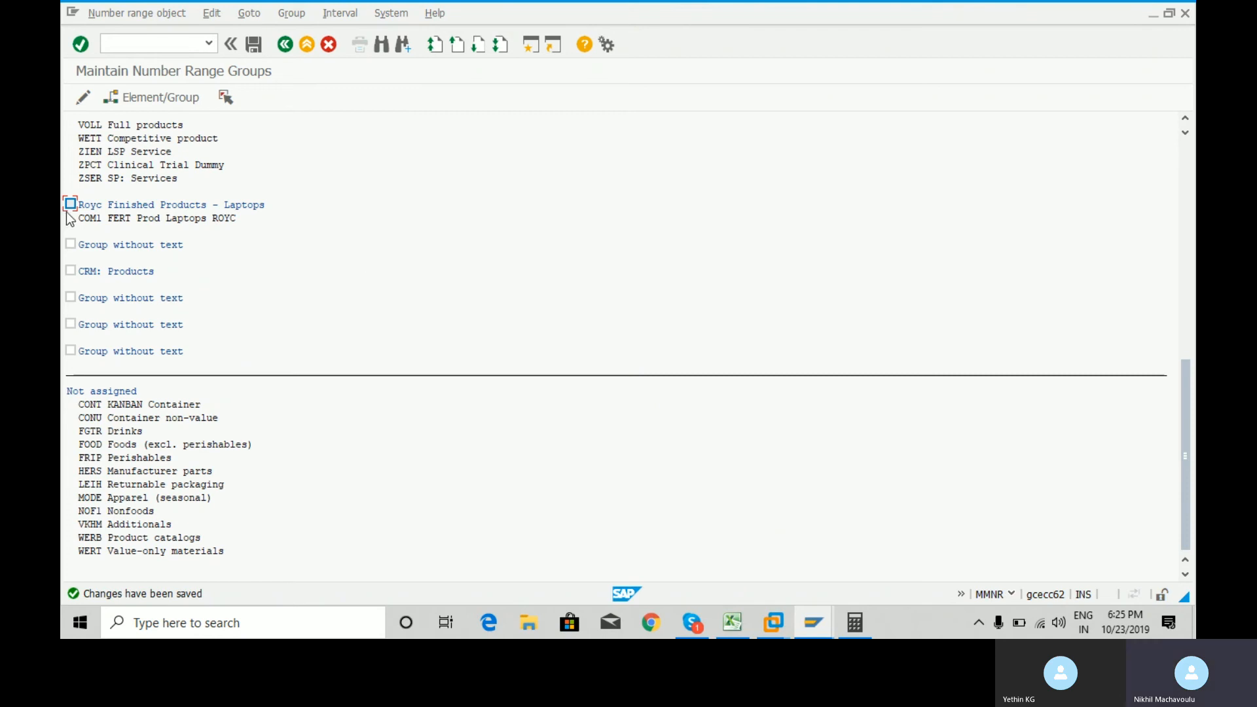
- Display the interval of the group Royc Finished Products - Laptops, examine its number range and group name, and return to the groups list
left_click(343, 17)
left_click(352, 32)
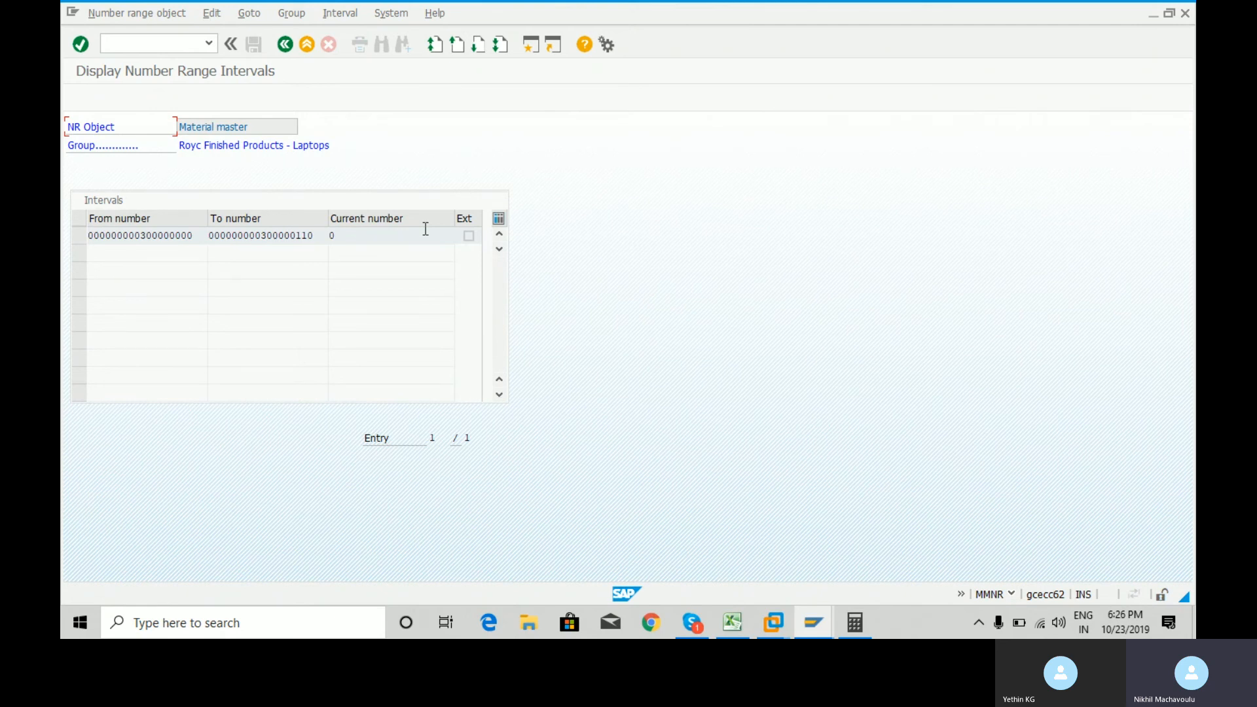
left_click_drag(141, 236, 313, 239)
left_click_drag(182, 149, 349, 147)
left_click(293, 49)
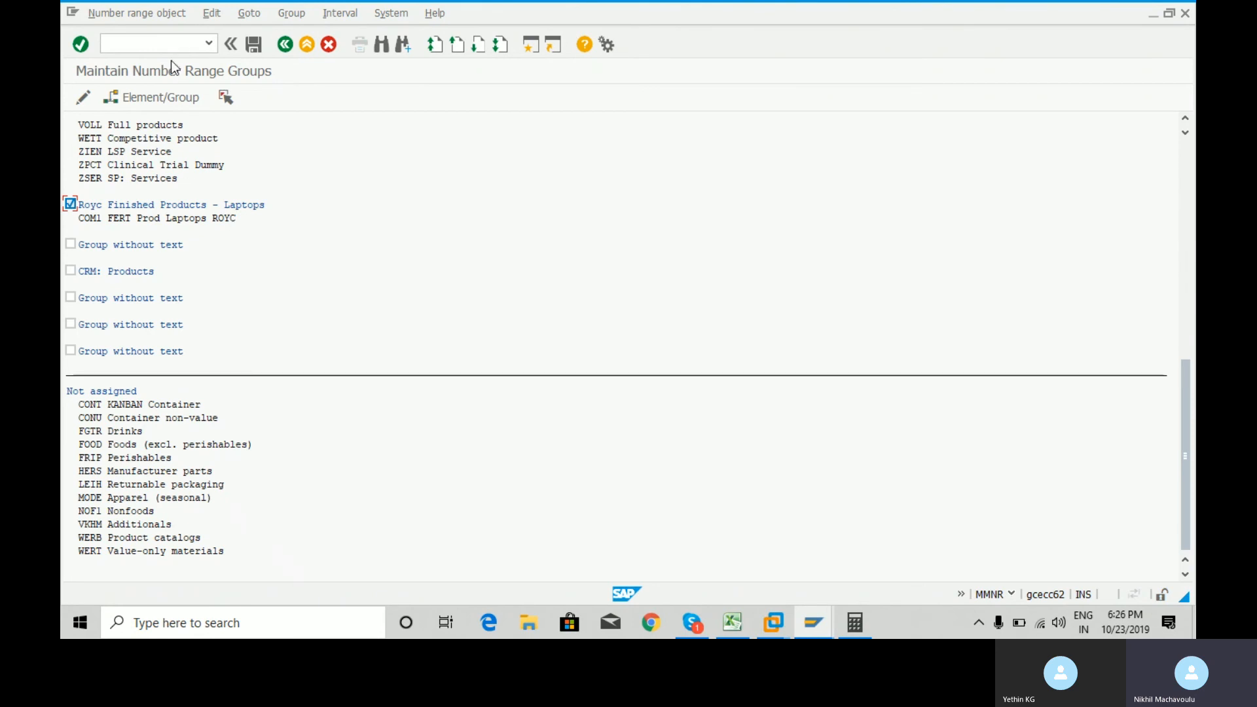
- Save the number range groups, leave the transaction with /n and collapse the Material Master Configuration folder in the favorites
left_click(255, 45)
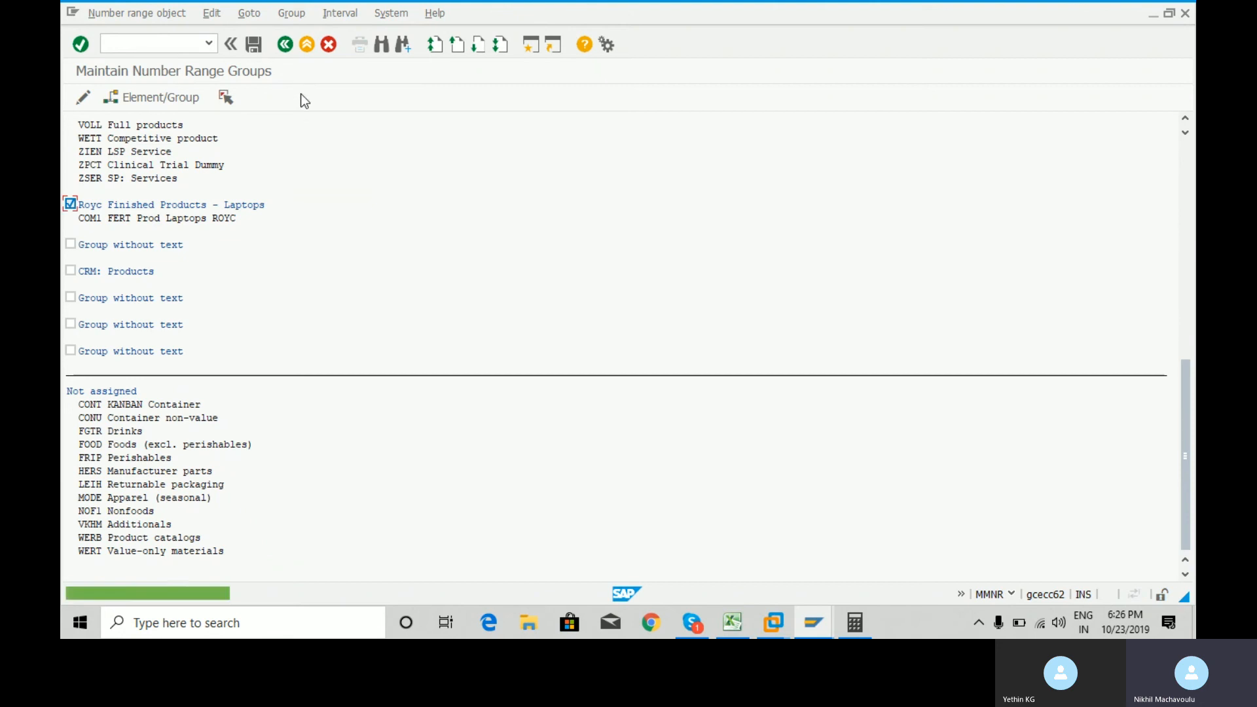
left_click(168, 41)
type("/n")
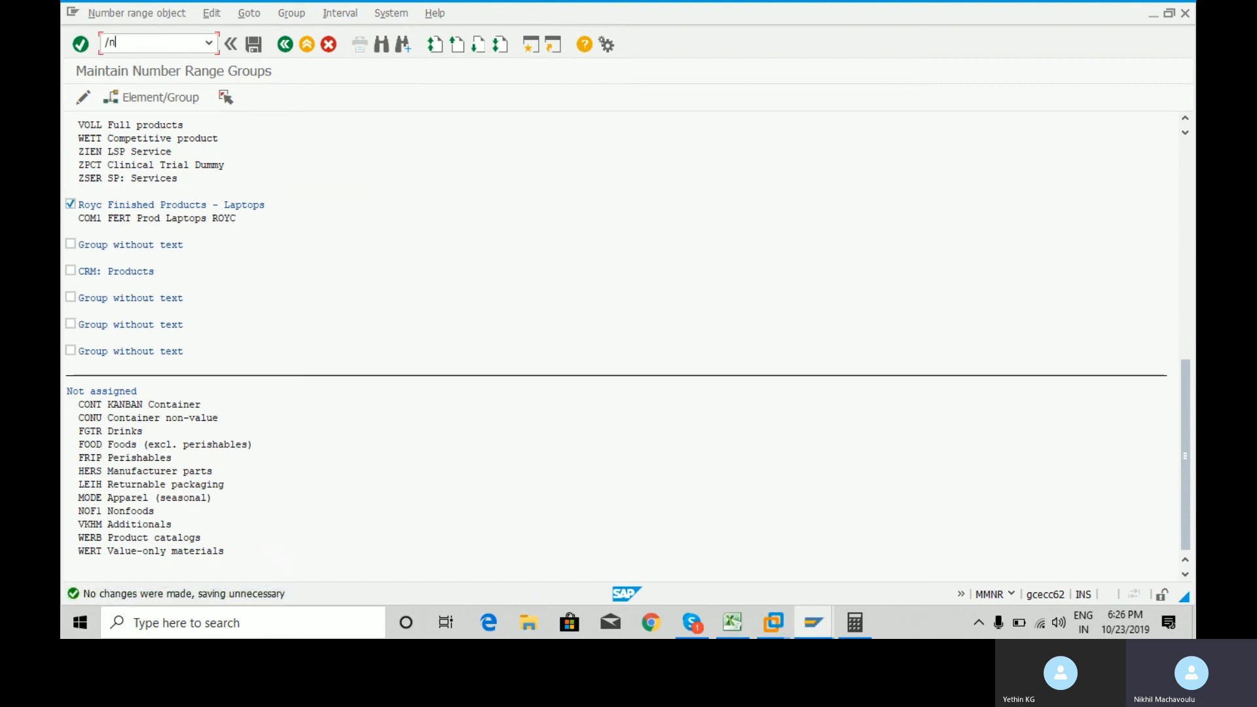
key("Return")
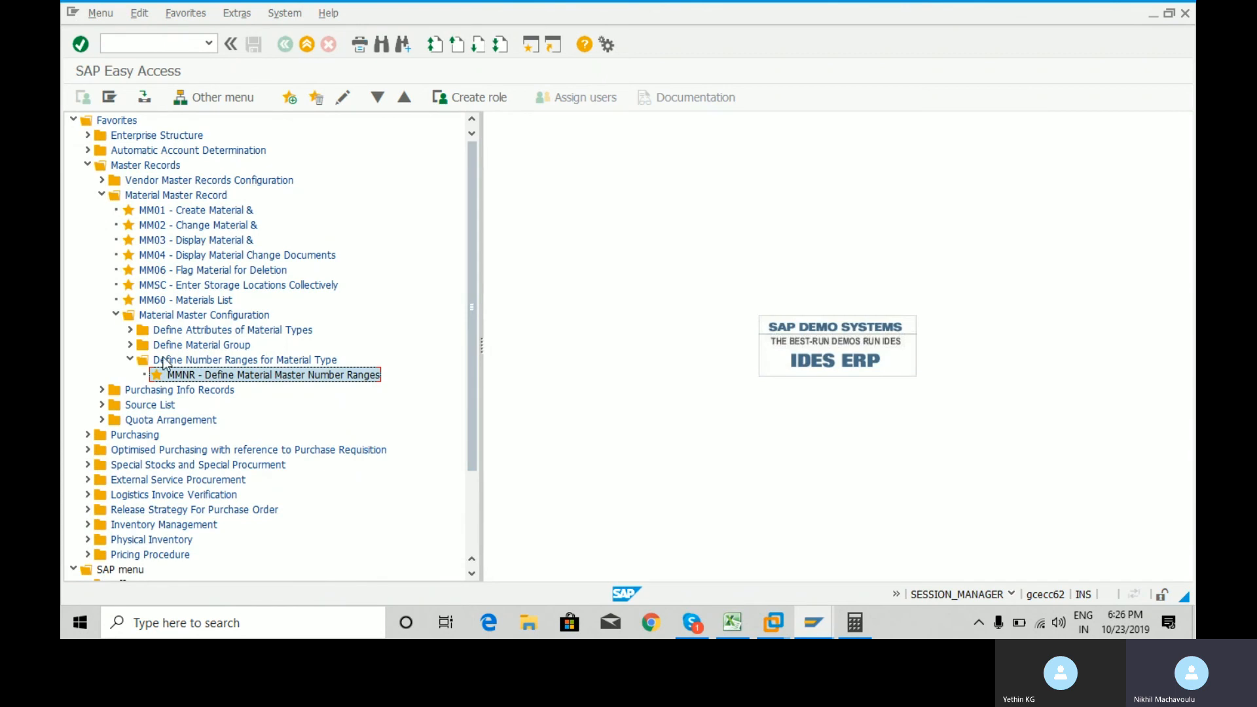
left_click(131, 360)
left_click(116, 315)
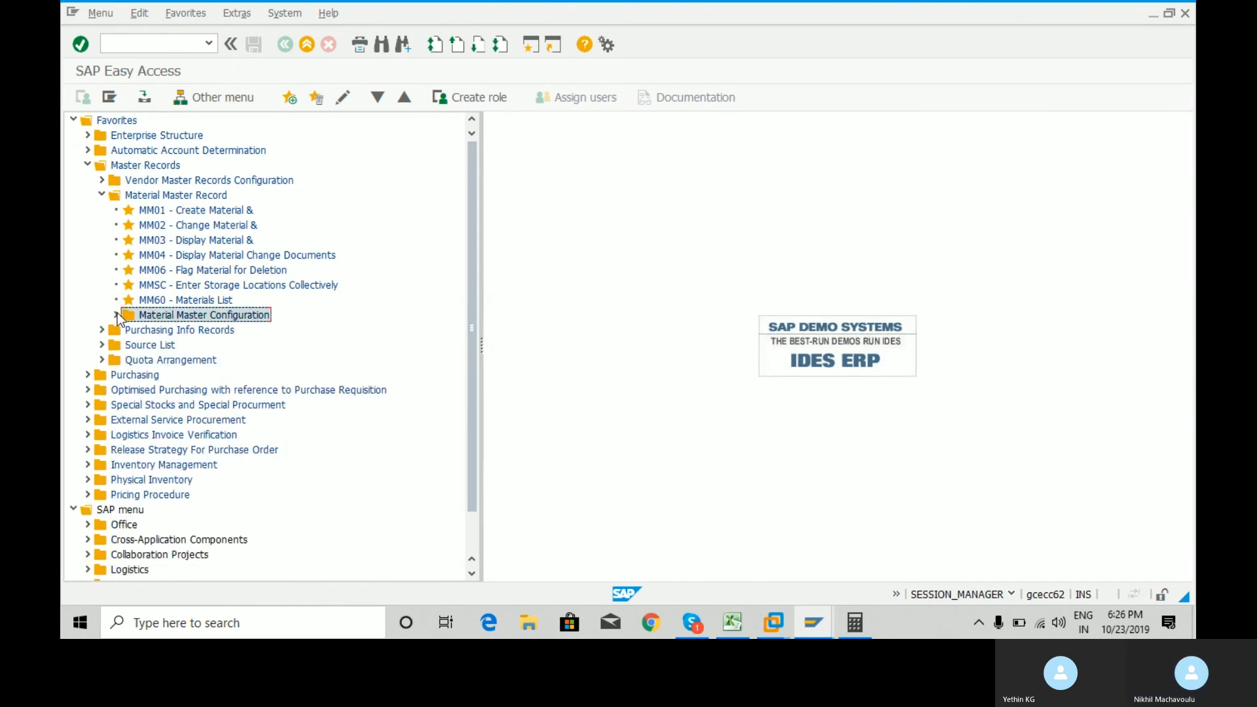
- Start creating a material with MM01, using material type FERT Prod Laptops ROYC and no material number
left_click(152, 214)
double_click(151, 213)
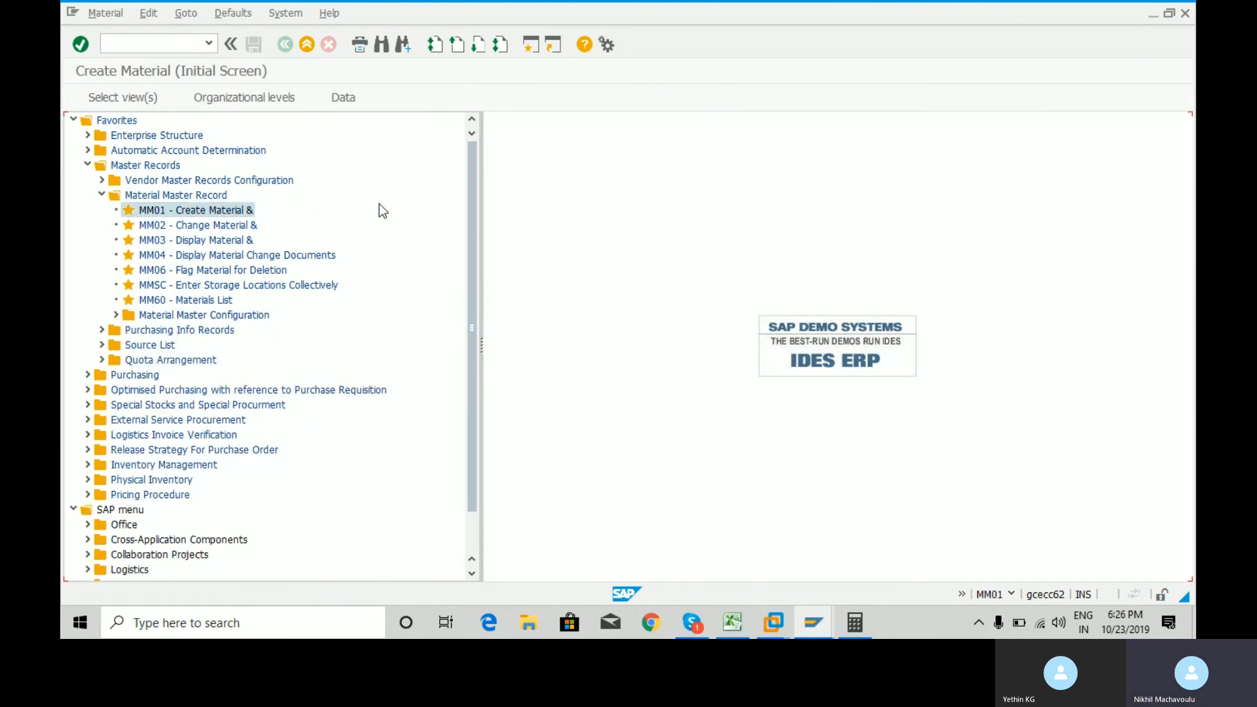
left_click(268, 181)
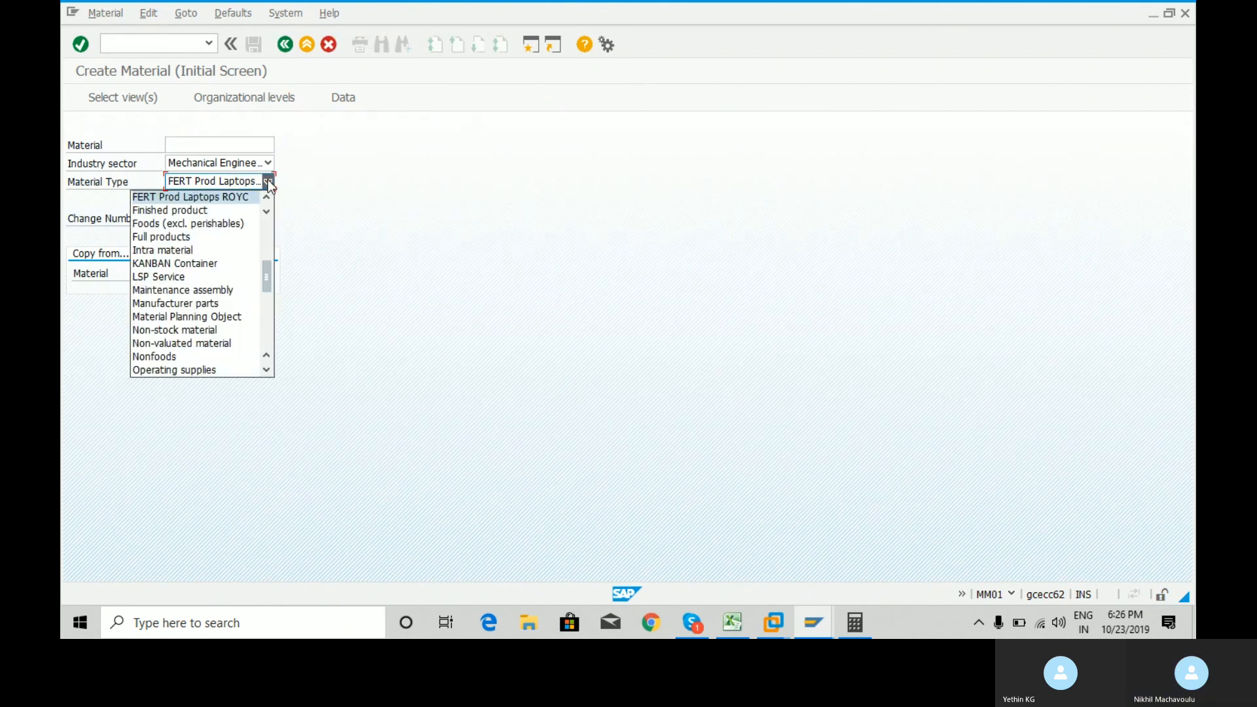
left_click(223, 198)
key("Return")
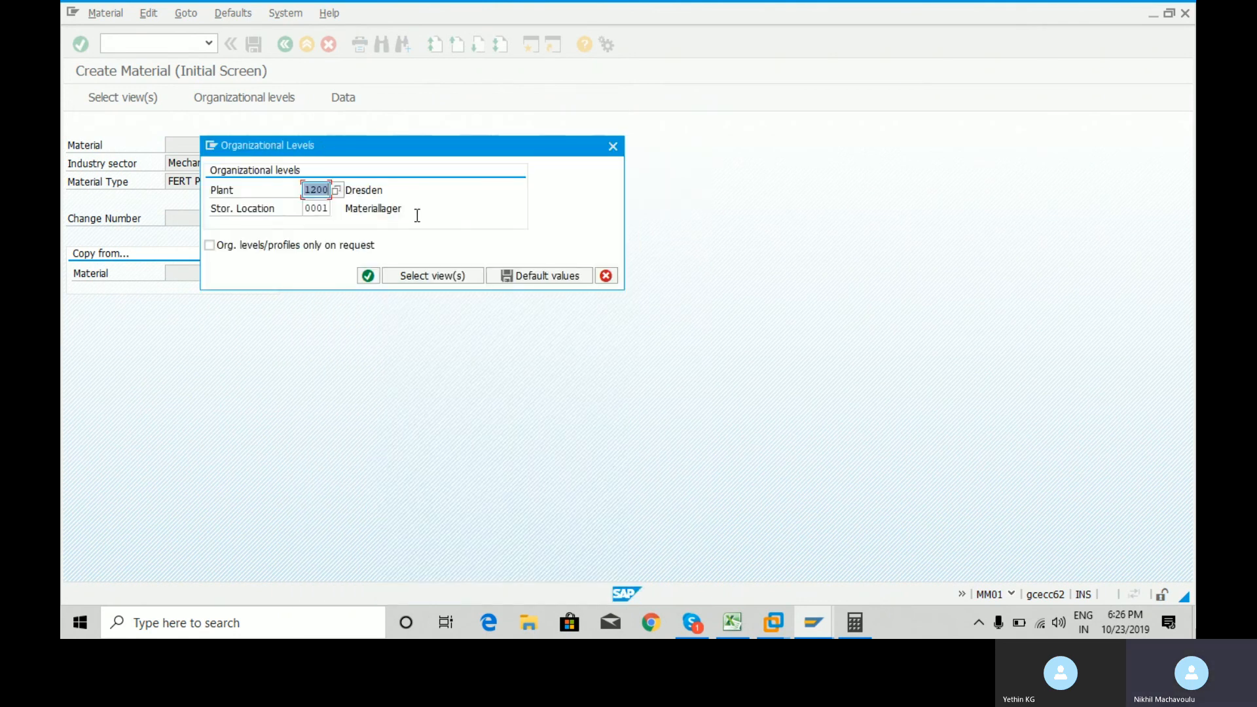
- Set the organizational levels to plant RCM1 and storage location rcn1 and continue to the Basic data 1 view
key("BackSpace")
key("Down")
key("Return")
key("Down")
key("BackSpace")
key("BackSpace")
key("BackSpace")
key("BackSpace")
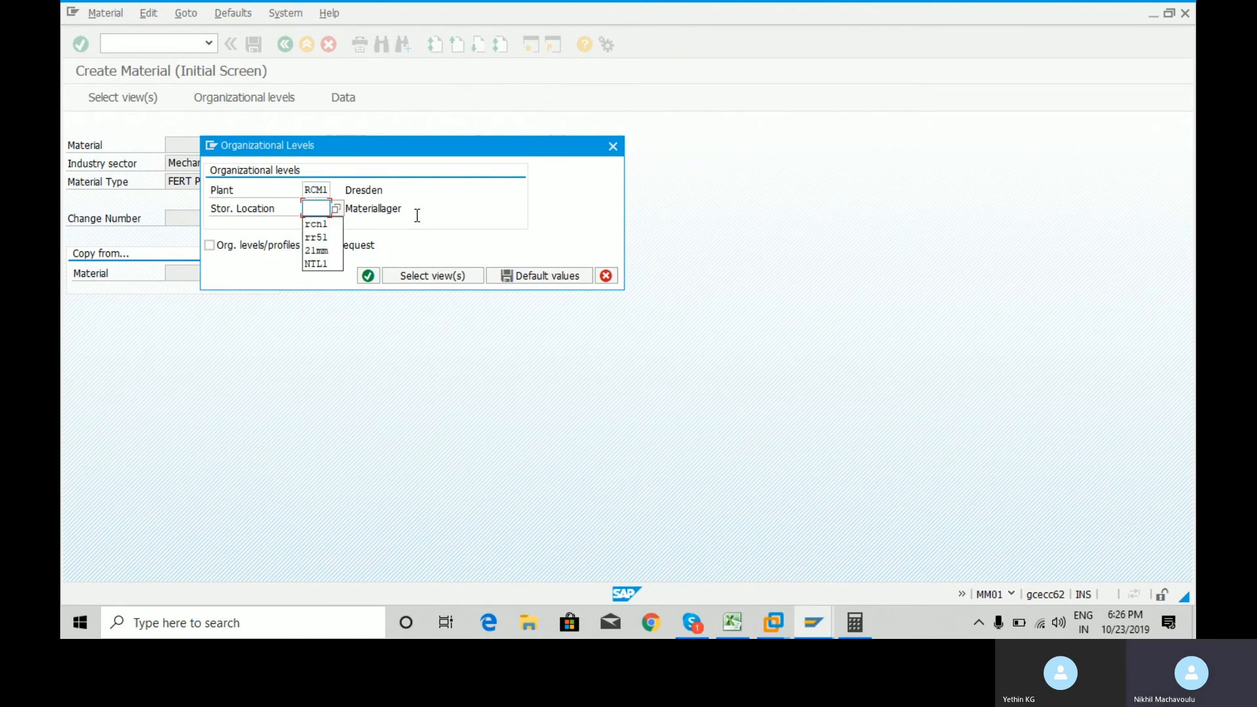
key("Down")
key("Return")
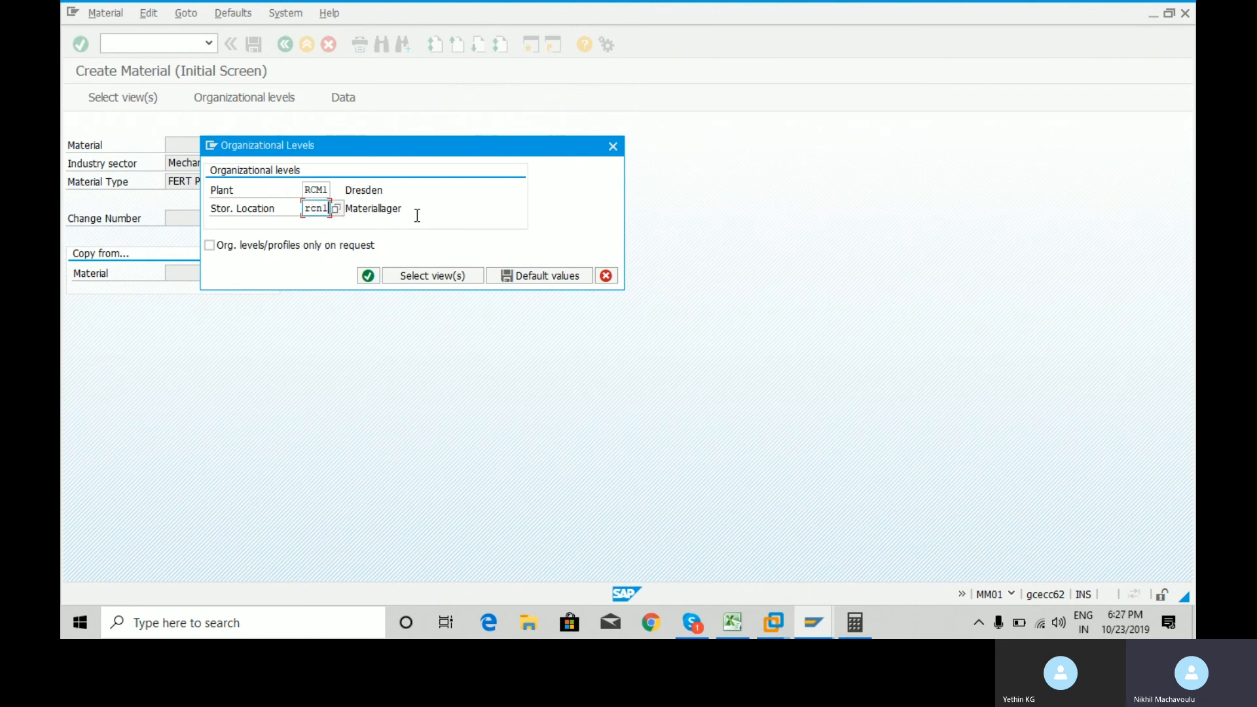
key("Return")
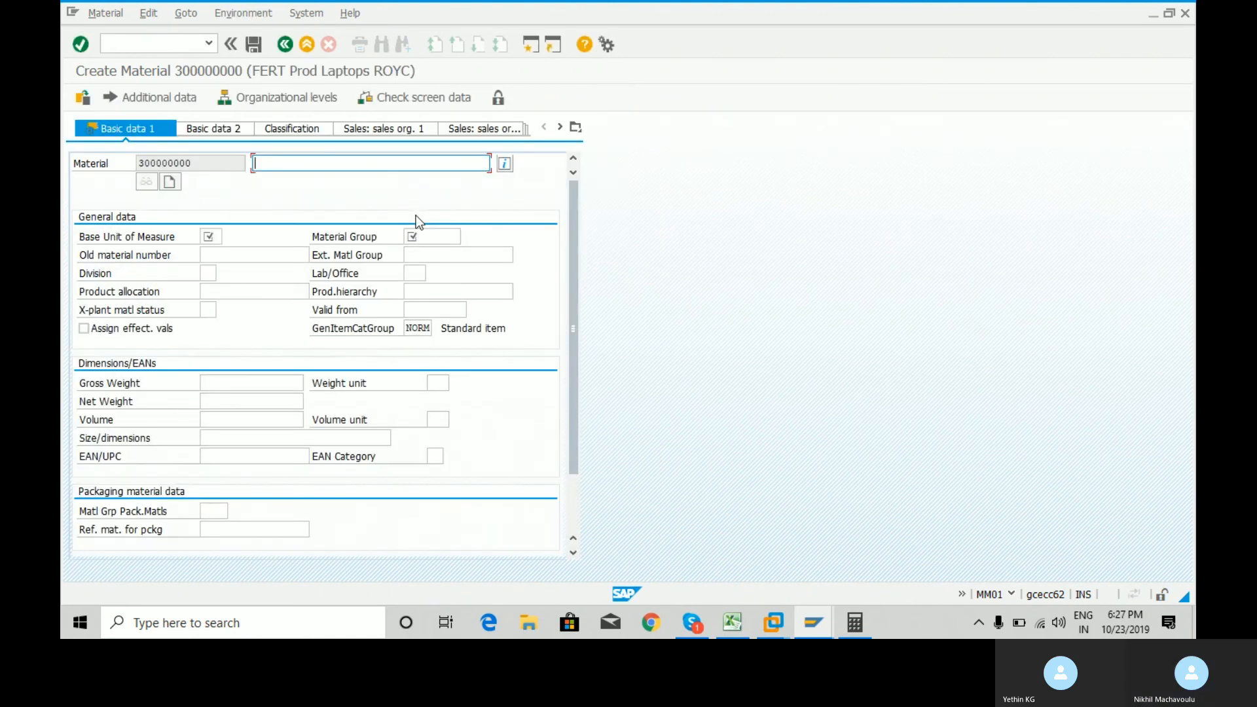
- Enter laptops as the material description and set the base unit of measure to pc
key("Down")
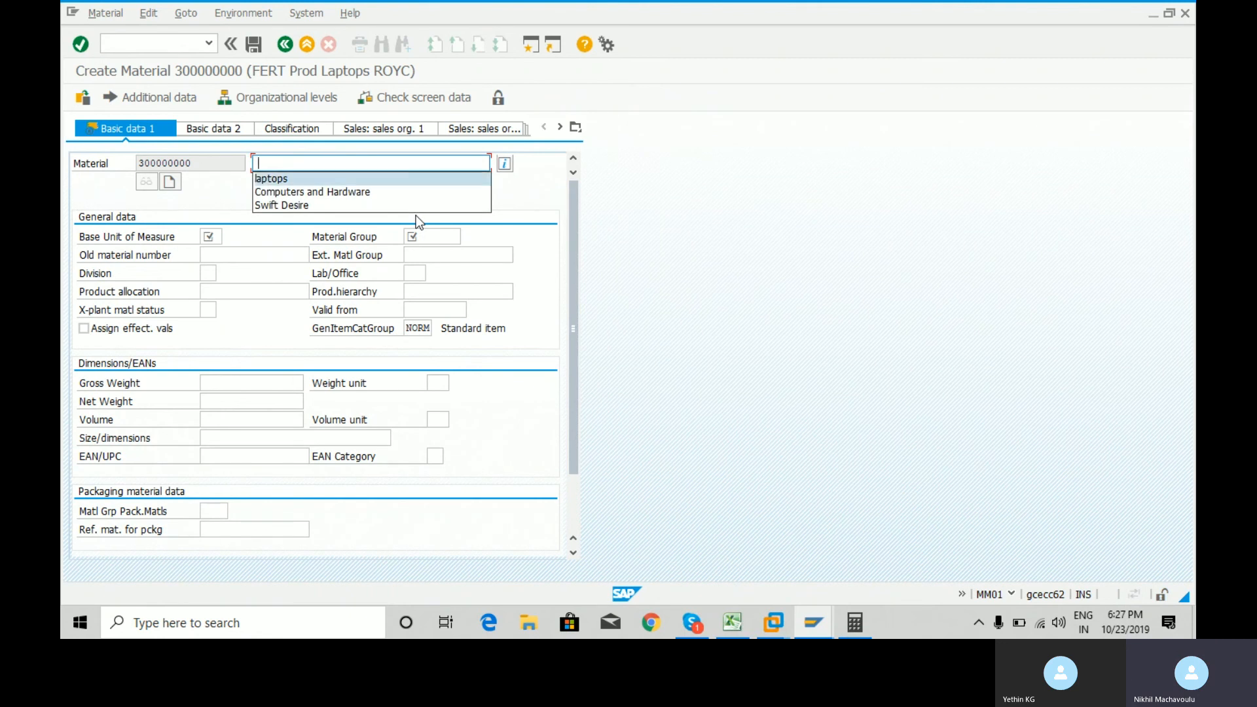
key("Return")
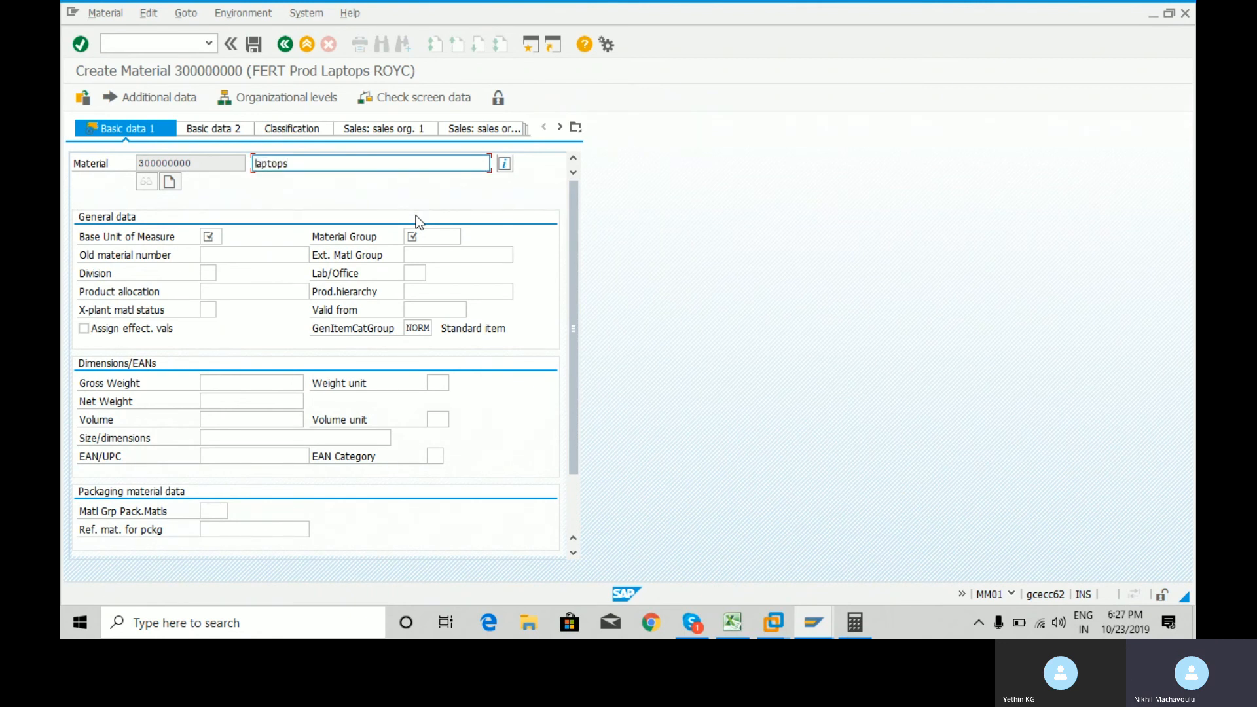
key("Return")
key("Down")
key("Return")
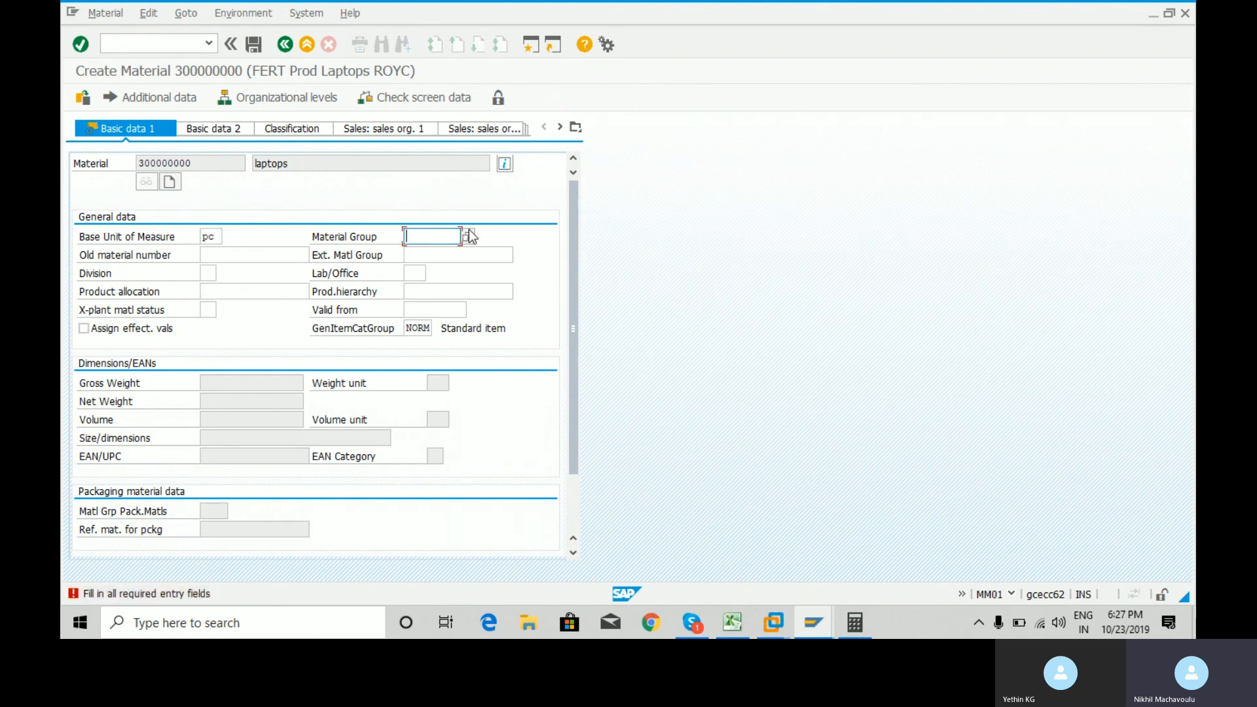
- Open the possible values for the material group, consult the Material Master Records sheet in the SAP Practice Excel workbook, and return to SAP
left_click(468, 237)
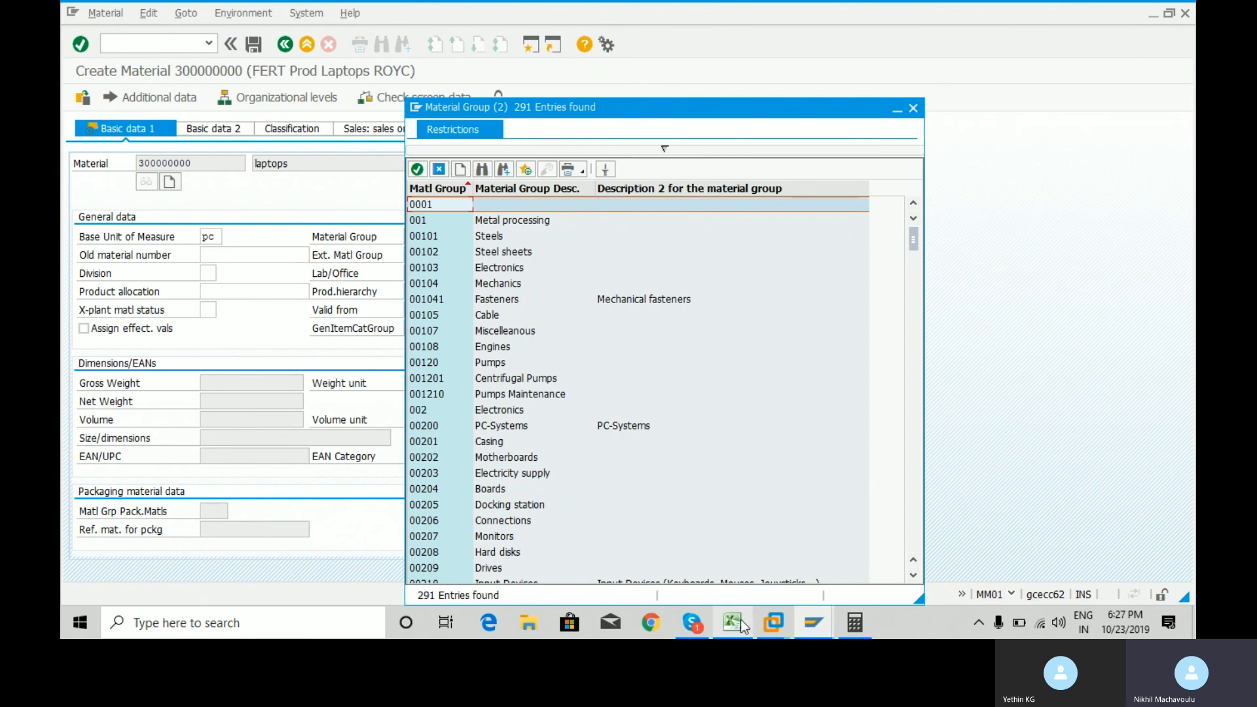
left_click(740, 620)
key("Right")
key("Left")
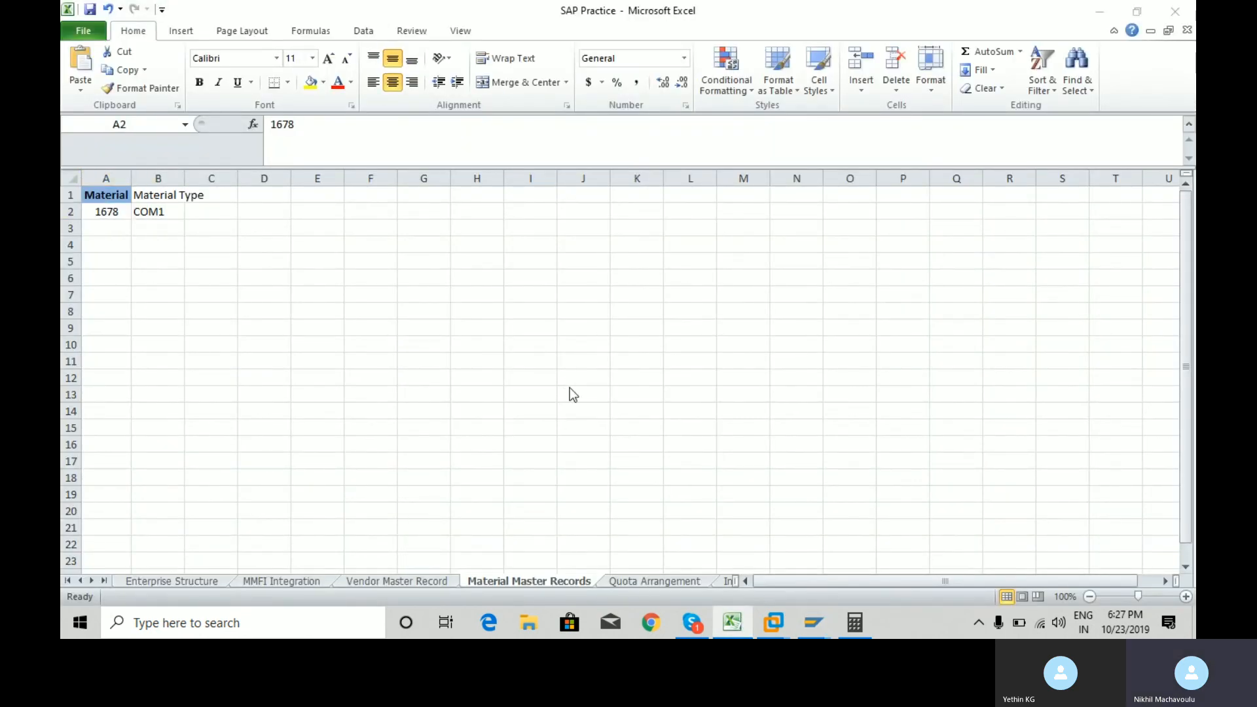
key("alt+Tab")
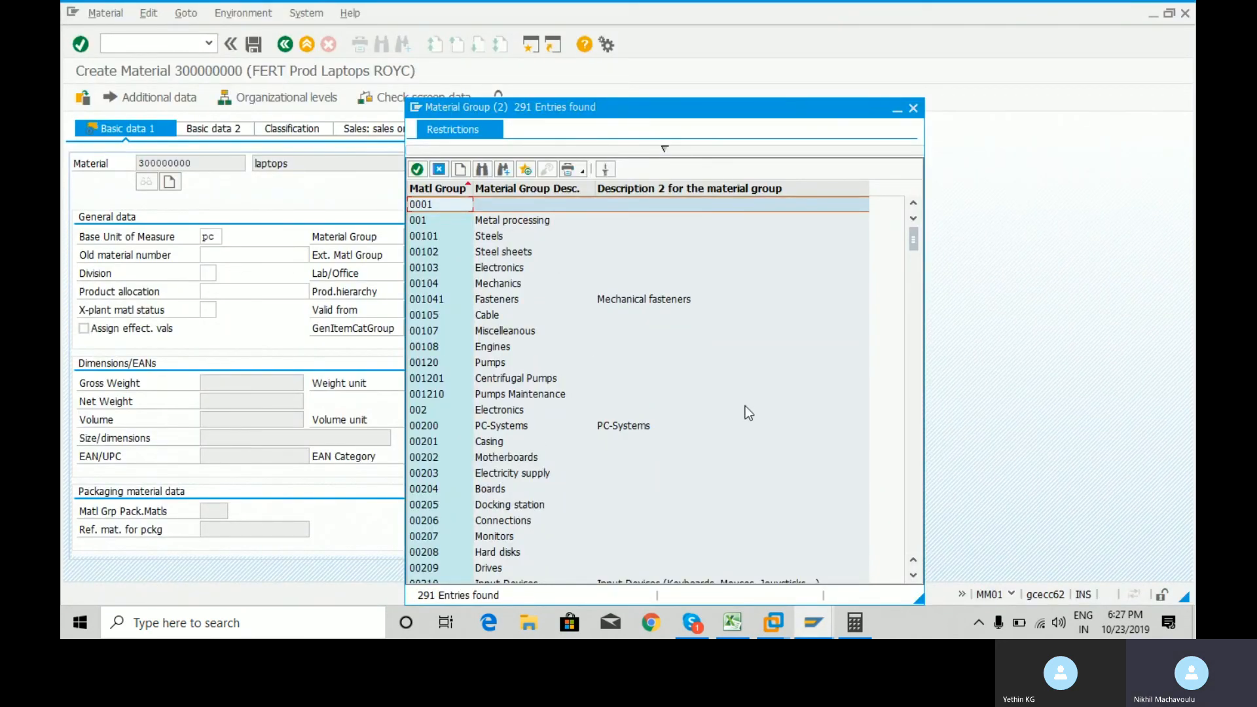
- Look through the full list of material groups for one that suits laptops, then return to the start of the list
left_click(914, 576)
left_click(914, 576)
left_click(914, 576)
left_click(914, 576)
left_click(914, 576)
left_click(914, 576)
left_click(913, 576)
left_click(914, 576)
left_click(914, 576)
left_click(914, 576)
left_click(914, 576)
left_click(914, 576)
left_click(914, 576)
left_click(914, 576)
left_click(914, 576)
left_click(914, 576)
left_click(914, 576)
left_click(914, 576)
left_click(914, 576)
left_click(914, 576)
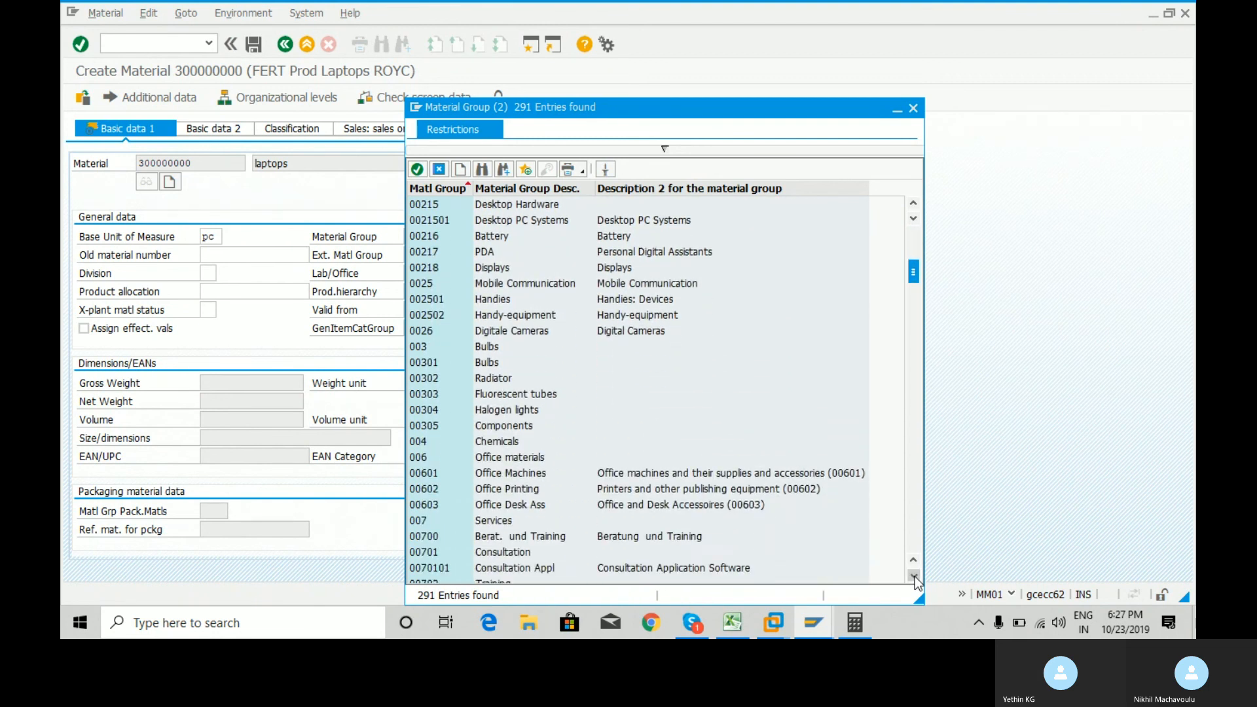
left_click(914, 576)
left_click(913, 576)
left_click(914, 576)
left_click(914, 576)
left_click(914, 576)
left_click(914, 576)
left_click(914, 576)
left_click(914, 576)
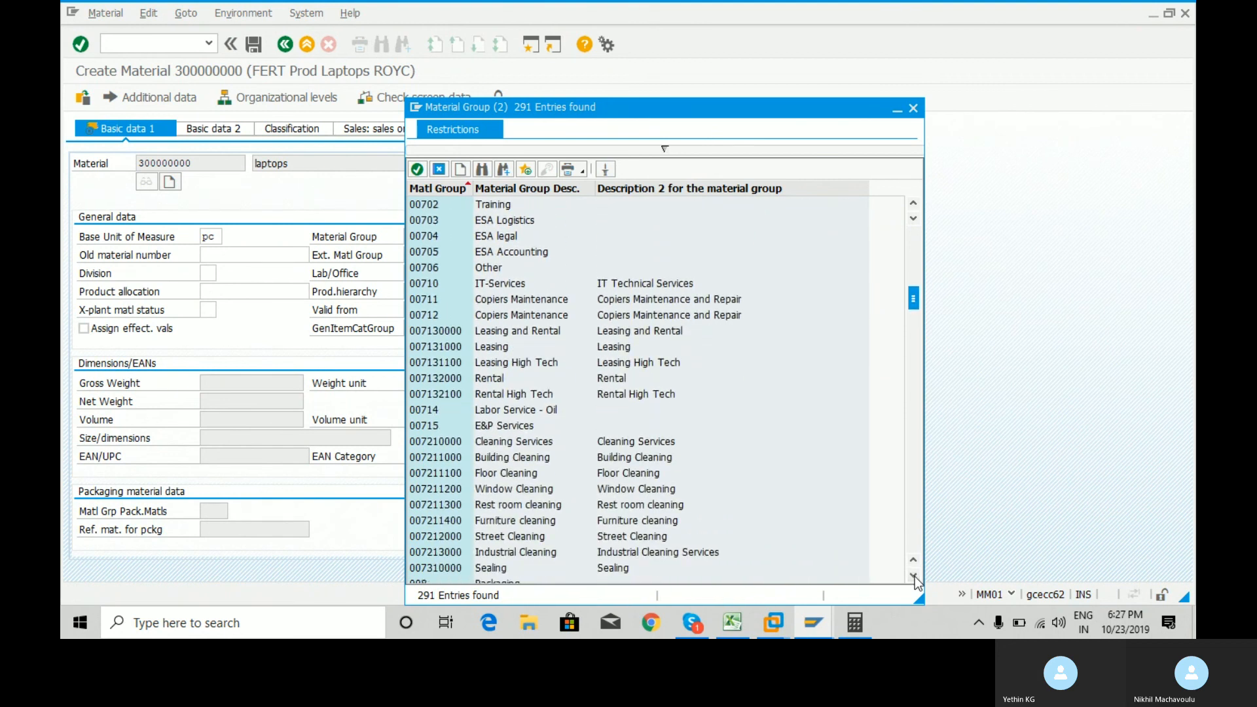
left_click(914, 576)
left_click(914, 576)
left_click(914, 576)
left_click(913, 576)
left_click(914, 576)
left_click(914, 576)
left_click(914, 576)
left_click(914, 576)
left_click(913, 576)
left_click(914, 576)
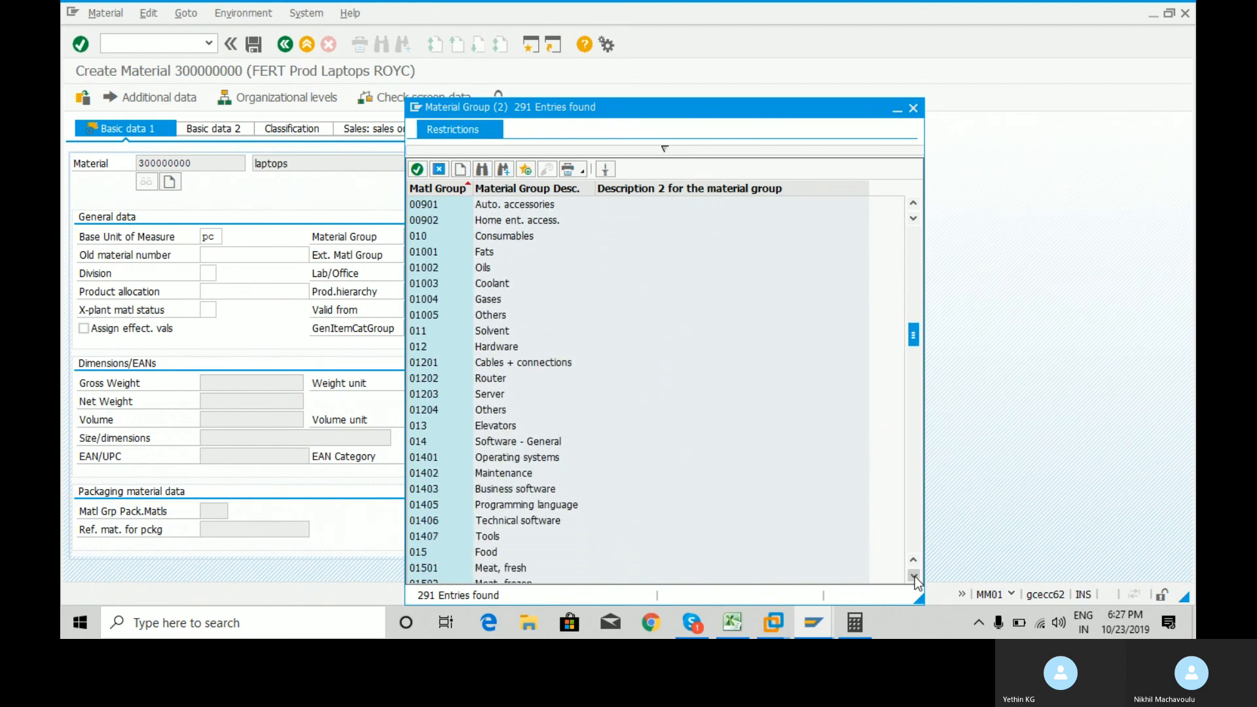
left_click(914, 576)
left_click(914, 576)
left_click(913, 576)
left_click(914, 576)
left_click(914, 576)
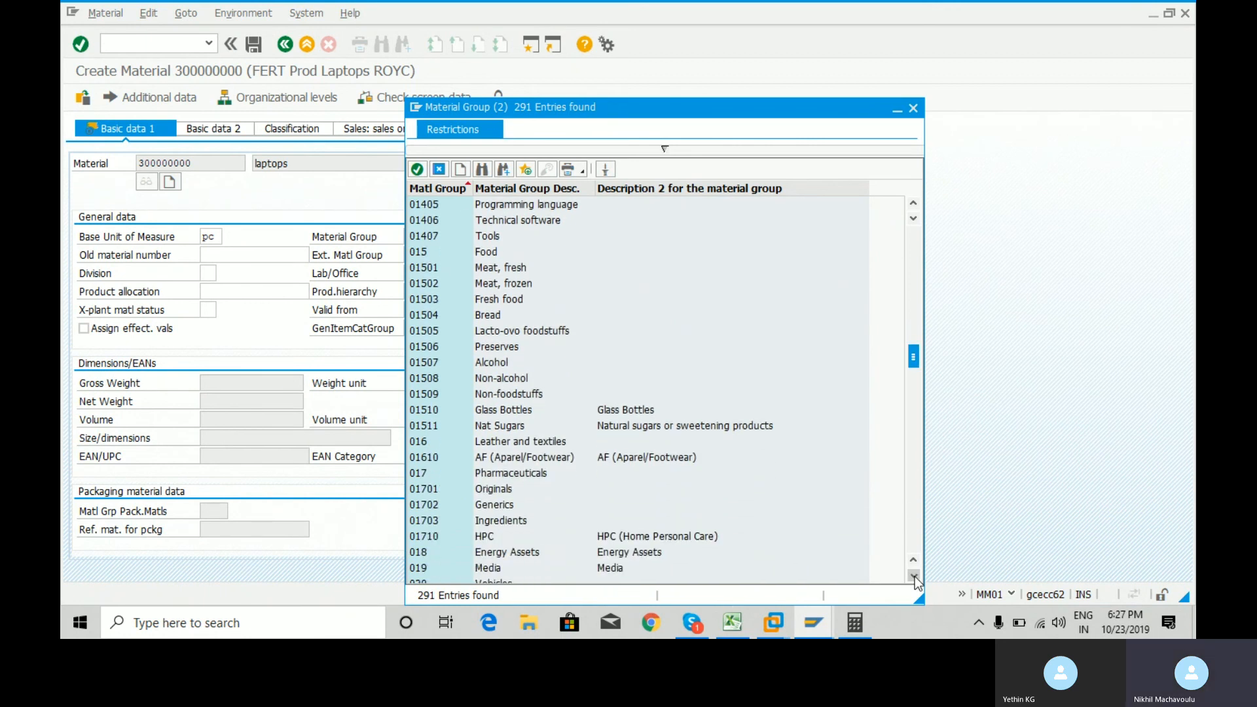
left_click(913, 577)
left_click(913, 576)
left_click(914, 576)
left_click(914, 576)
left_click(913, 576)
left_click(914, 576)
left_click(914, 576)
left_click(914, 576)
left_click(913, 576)
left_click(914, 576)
left_click(914, 576)
left_click(914, 576)
left_click(914, 576)
left_click(914, 576)
left_click(913, 576)
left_click(914, 576)
left_click(914, 576)
left_click(914, 576)
left_click(914, 576)
left_click(914, 576)
left_click(914, 576)
left_click(914, 576)
left_click(913, 576)
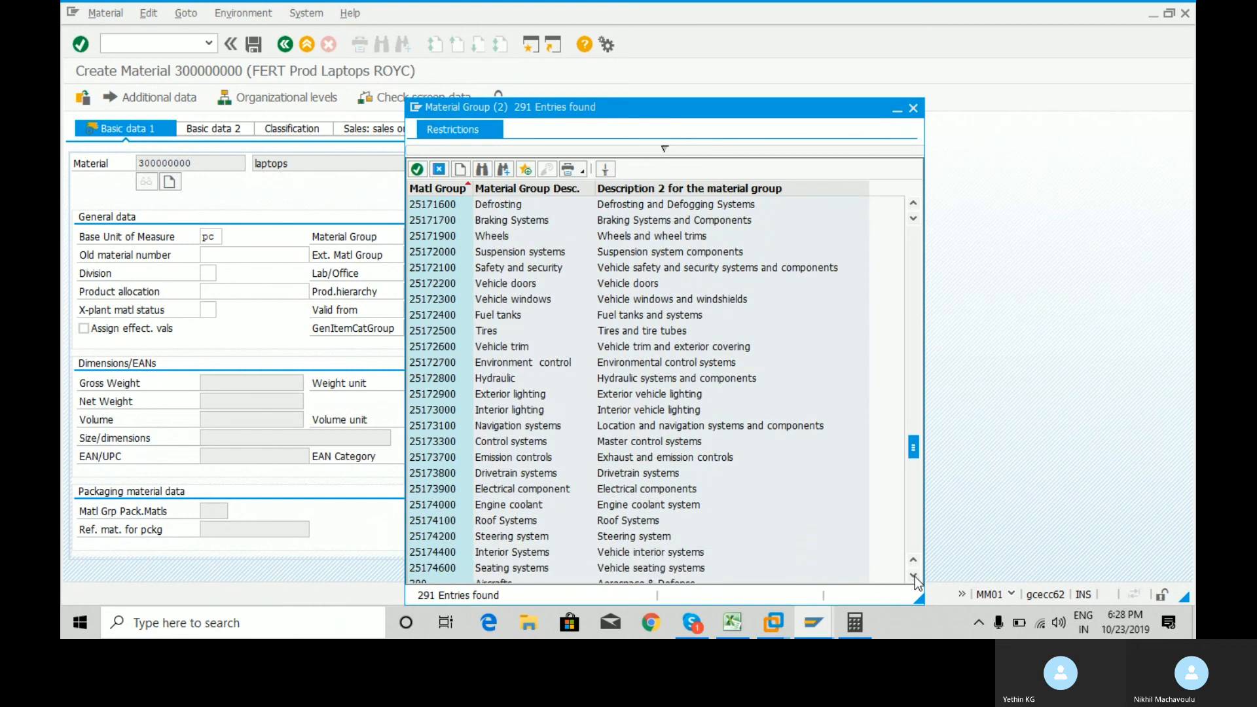
left_click(913, 576)
left_click(913, 576)
left_click(914, 576)
left_click(914, 576)
left_click(914, 576)
left_click(914, 576)
left_click(914, 576)
left_click(914, 576)
left_click(914, 576)
left_click(914, 576)
left_click(914, 576)
left_click(914, 576)
left_click(914, 576)
left_click(914, 576)
left_click(914, 576)
left_click(913, 576)
left_click(914, 576)
left_click(914, 576)
left_click(914, 577)
left_click(914, 576)
left_click(913, 576)
left_click(914, 576)
left_click(913, 576)
left_click(914, 576)
left_click(914, 576)
left_click(914, 576)
left_click(913, 576)
left_click(914, 576)
left_click(914, 576)
left_click(914, 576)
left_click(914, 576)
left_click(914, 576)
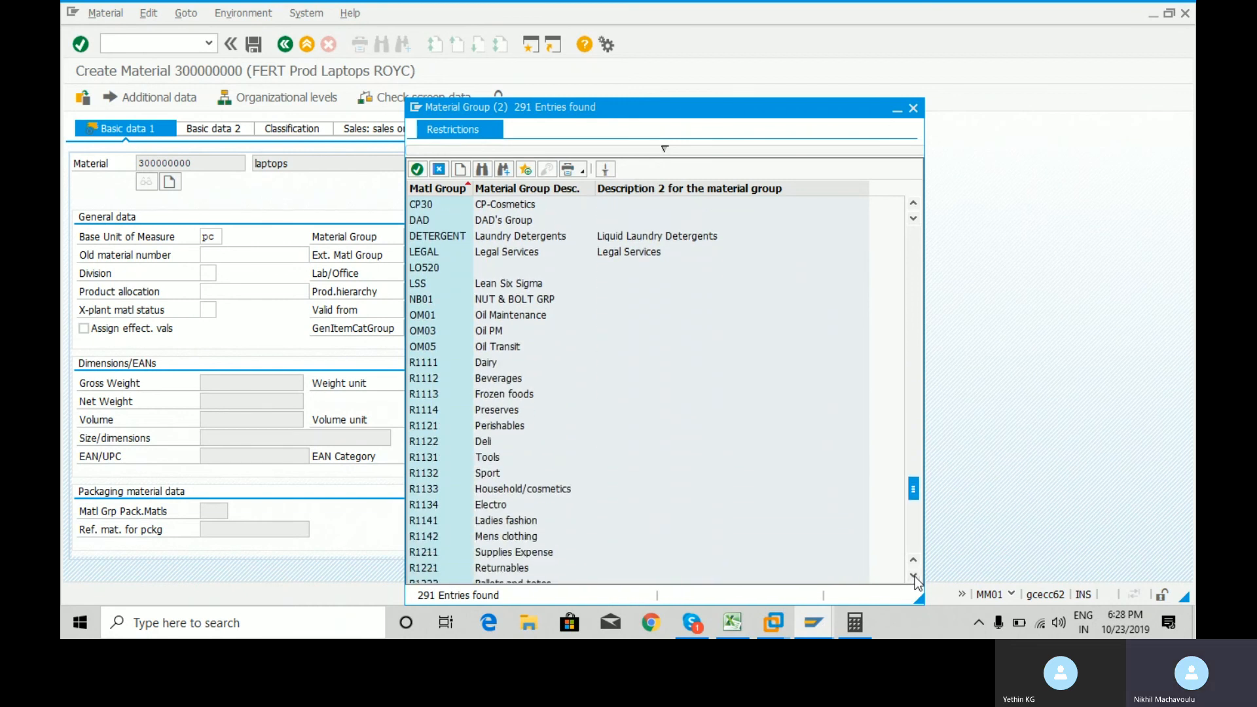
left_click(914, 576)
left_click(913, 576)
left_click(914, 576)
left_click(913, 576)
left_click(914, 576)
left_click(914, 576)
left_click(913, 576)
left_click(914, 576)
left_click(914, 576)
left_click(913, 576)
left_click(914, 576)
left_click(914, 576)
left_click(914, 576)
left_click(913, 576)
left_click(914, 576)
left_click(914, 576)
left_click(913, 576)
left_click(914, 576)
left_click(914, 576)
left_click(914, 576)
left_click(914, 576)
left_click(914, 576)
left_click(914, 576)
left_click(914, 576)
left_click(914, 576)
left_click(913, 576)
left_click(914, 576)
left_click(914, 576)
left_click(914, 576)
left_click(914, 576)
left_click(914, 576)
left_click(914, 576)
left_click(914, 576)
left_click(914, 576)
left_click_drag(913, 533, 911, 191)
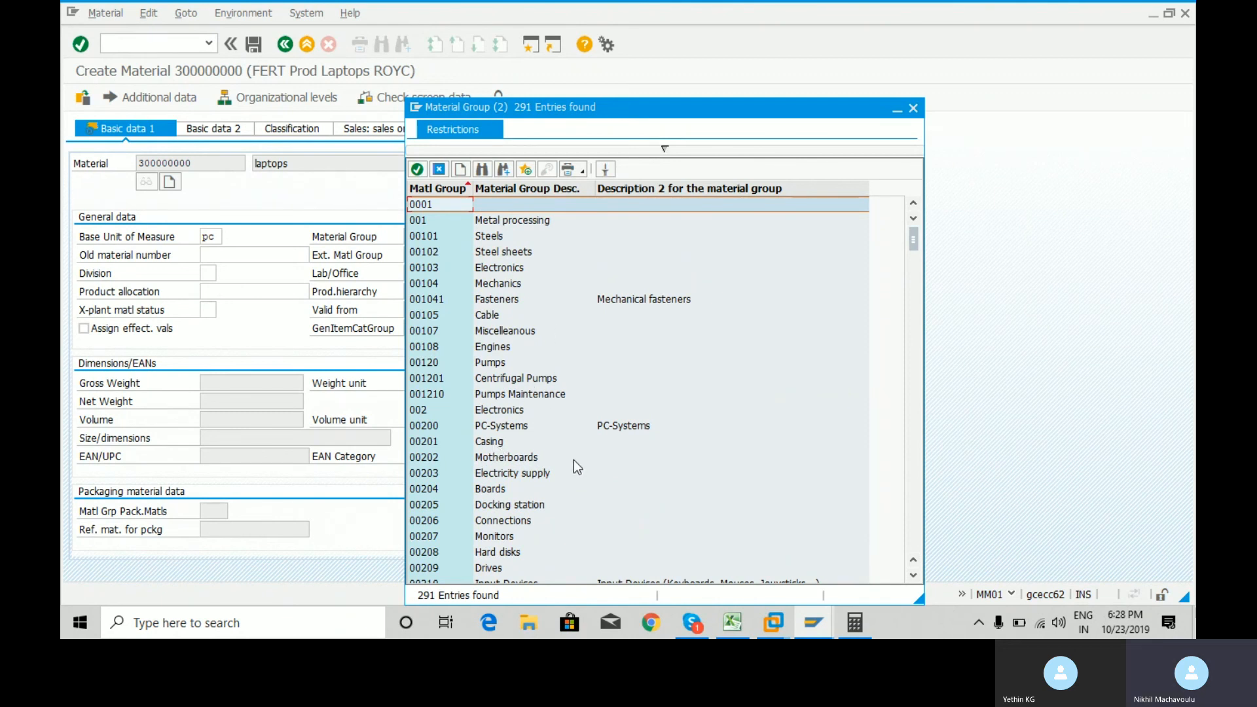
- Find computer in the material group list, assign COMPUTERS (Desktops & Laptops) to the material, and continue to the Purchasing view
left_click(481, 169)
type("computer")
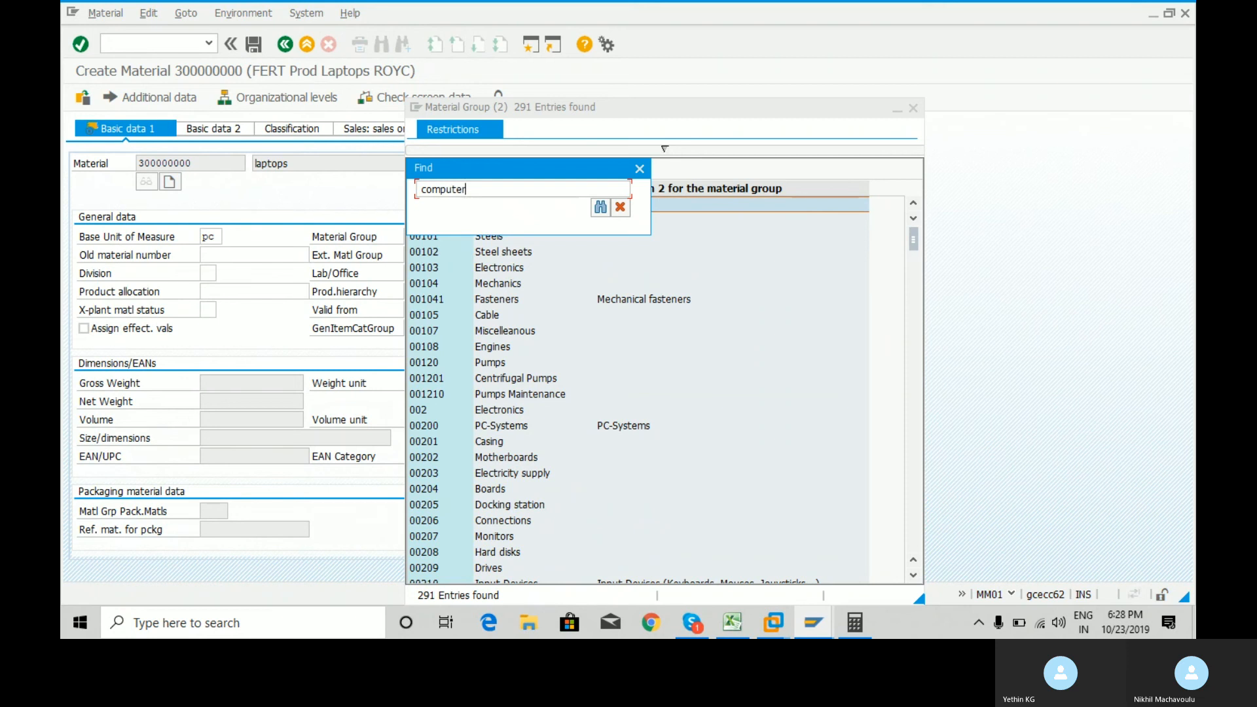
key("Return")
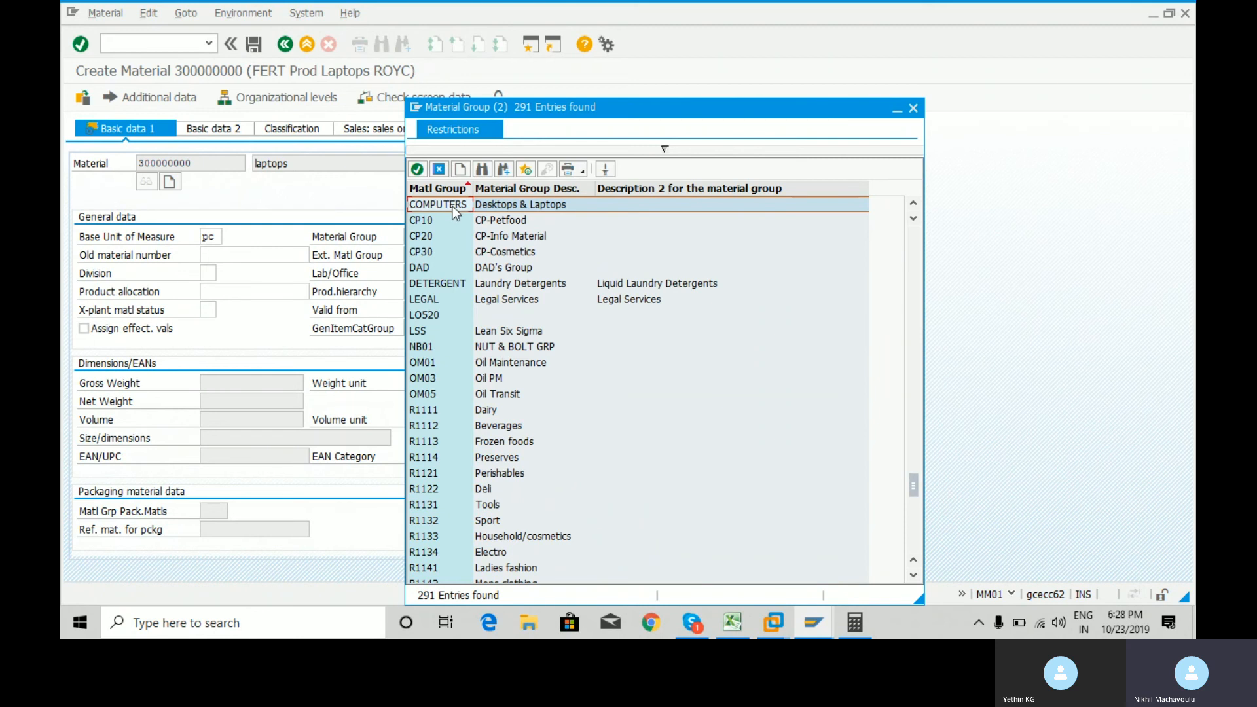
double_click(453, 206)
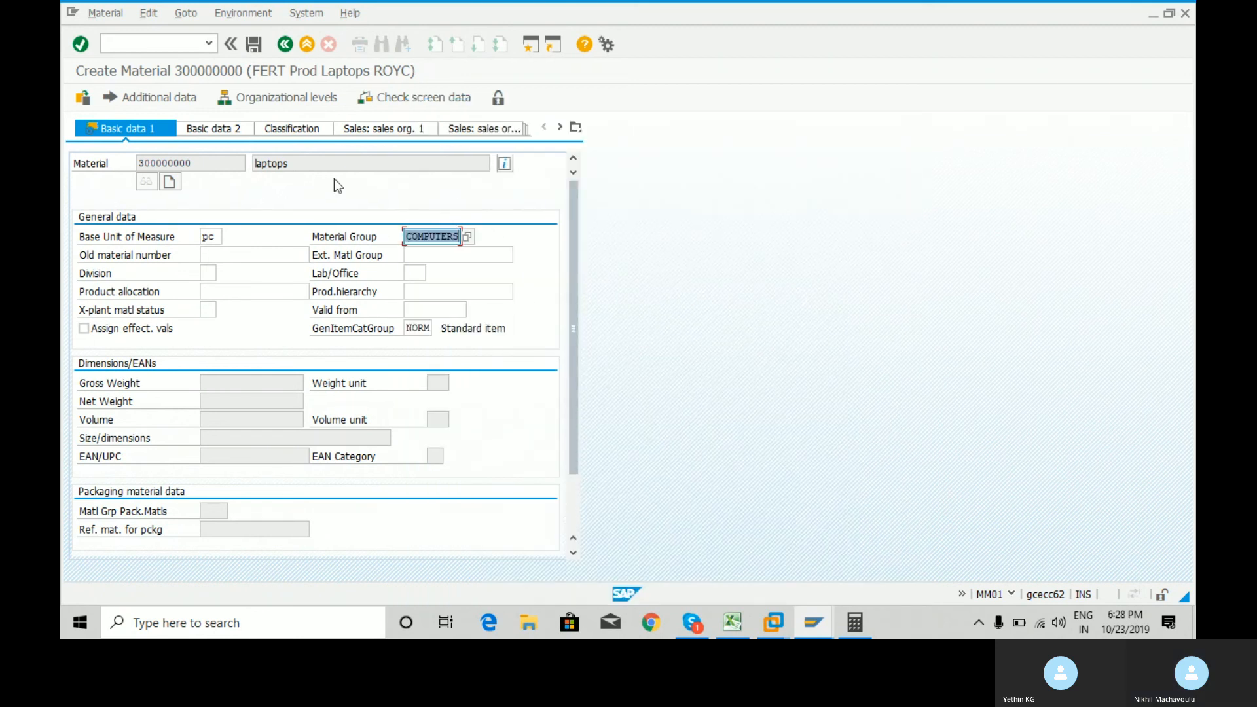
key("Return")
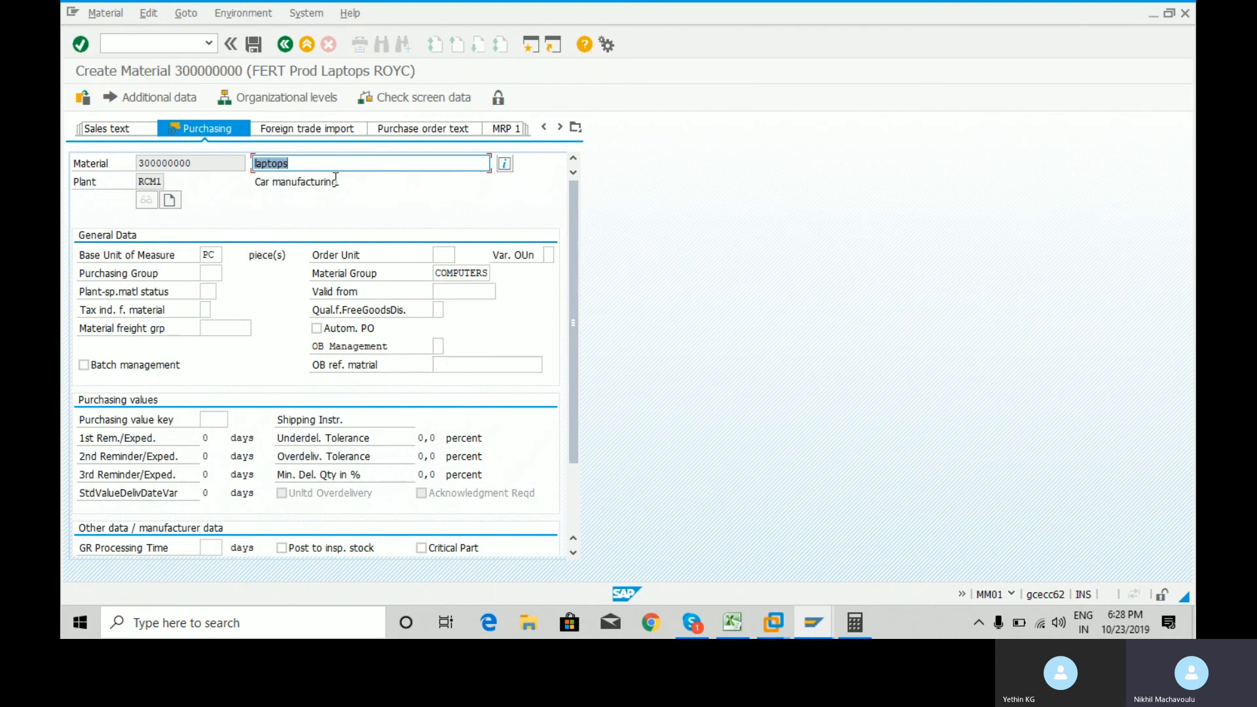
- Set the purchasing group to RC6 and continue to the Plant data / stor. 1 view
left_click(209, 270)
key("Down")
key("Return")
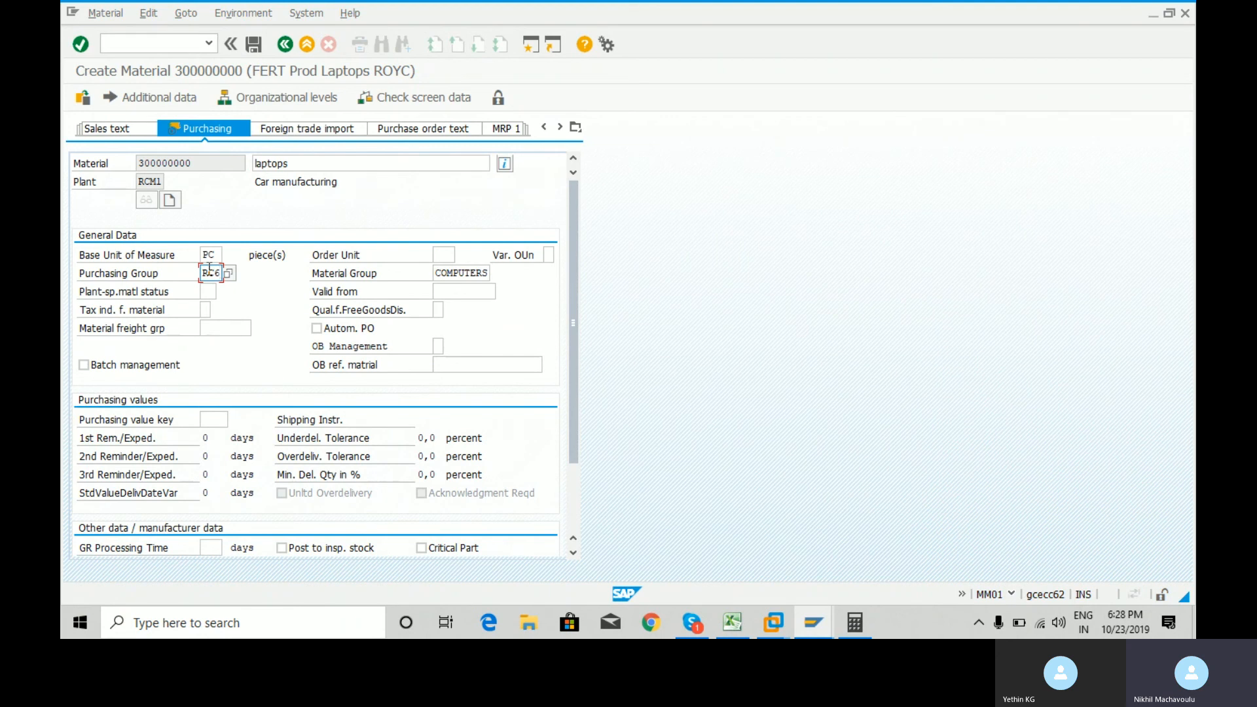
key("Return")
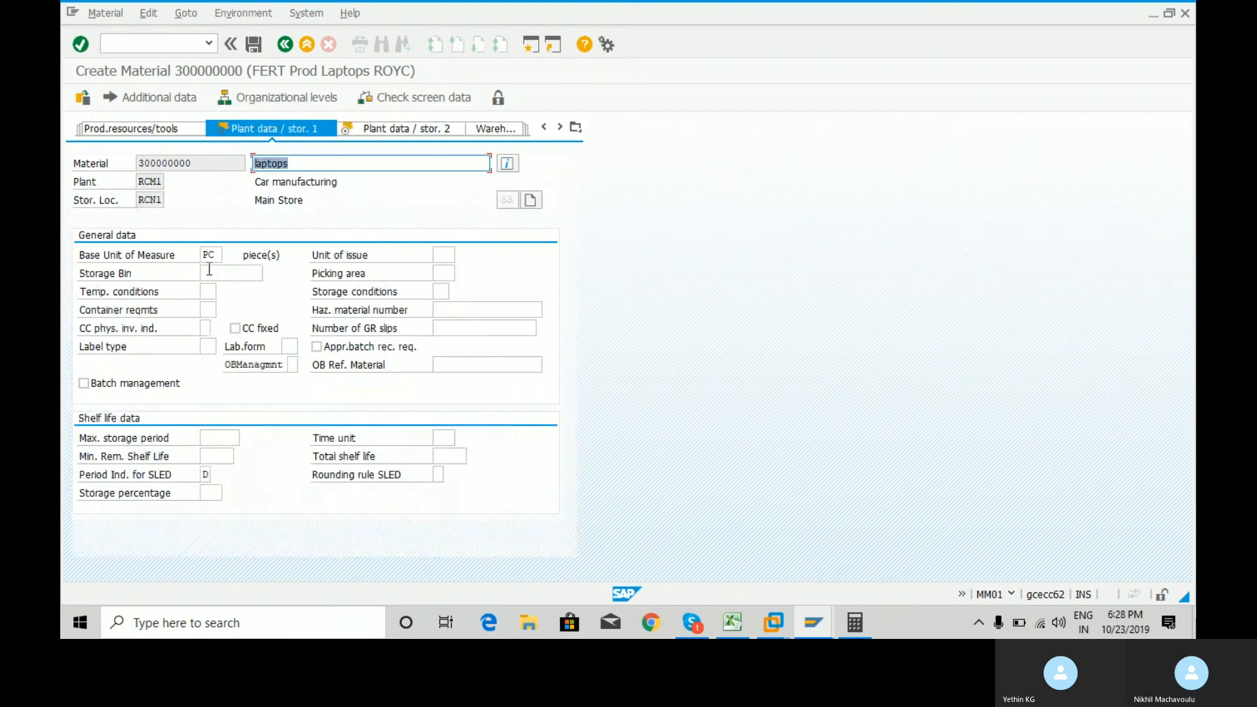
- Check the purchasing group for plant RCM1 on the Enterprise Structure sheet of the SAP Practice Excel workbook, and return to SAP
left_click(732, 622)
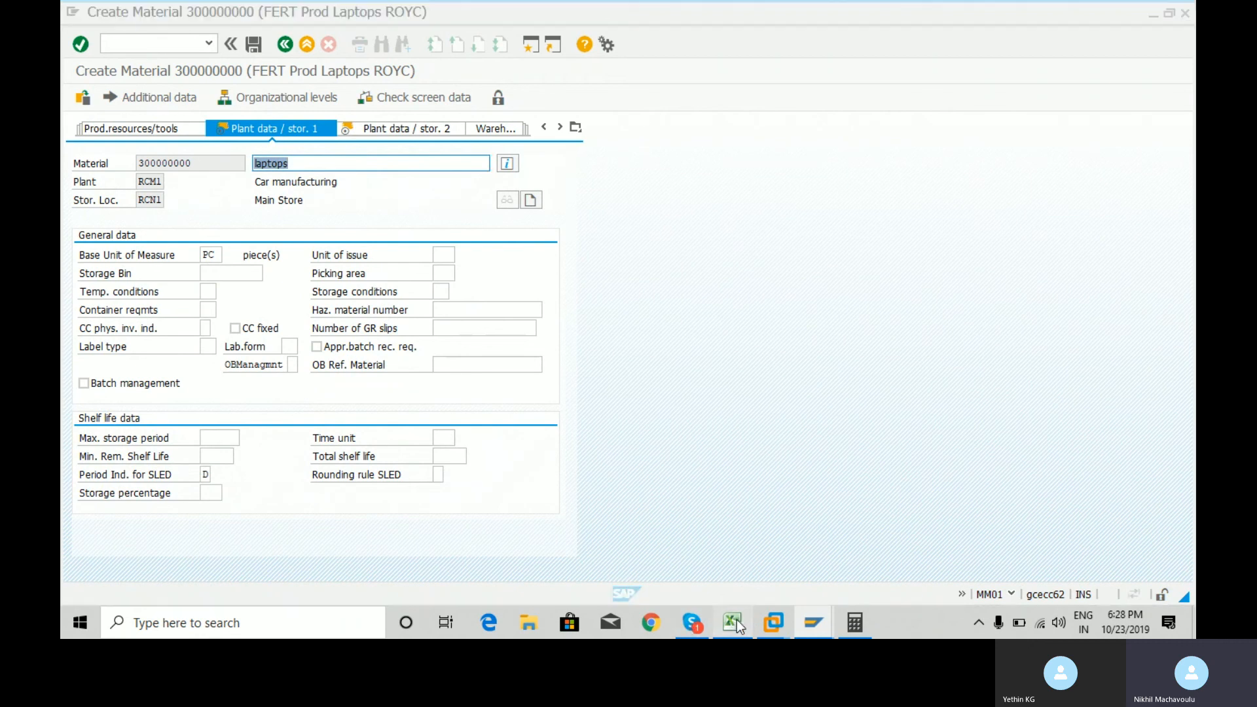
left_click(182, 580)
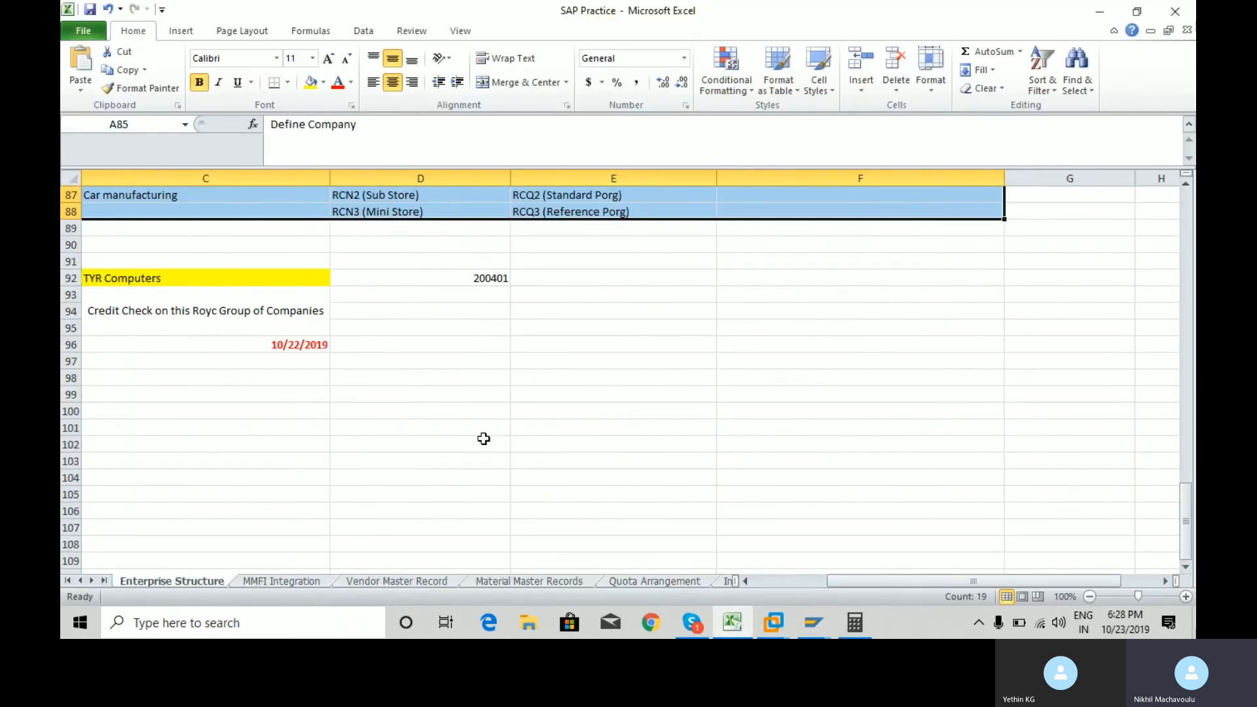
scroll(1185, 489, "up", 4)
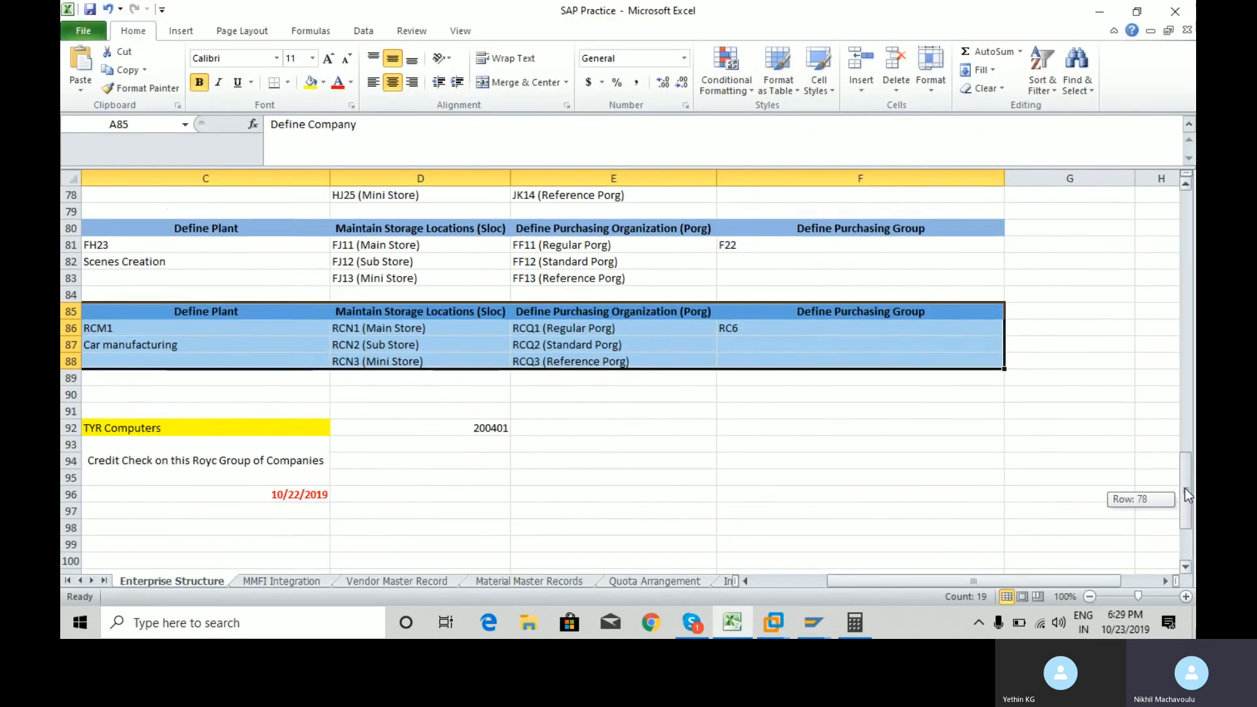
left_click(773, 377)
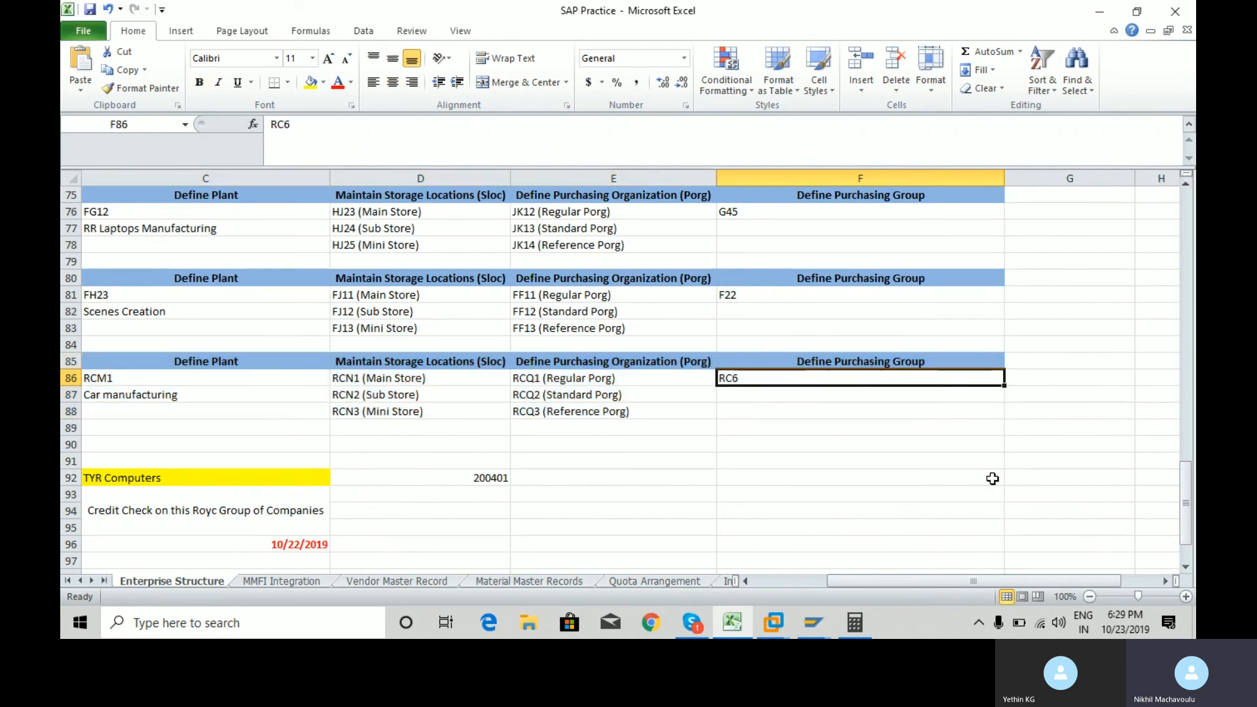
key("alt+Tab")
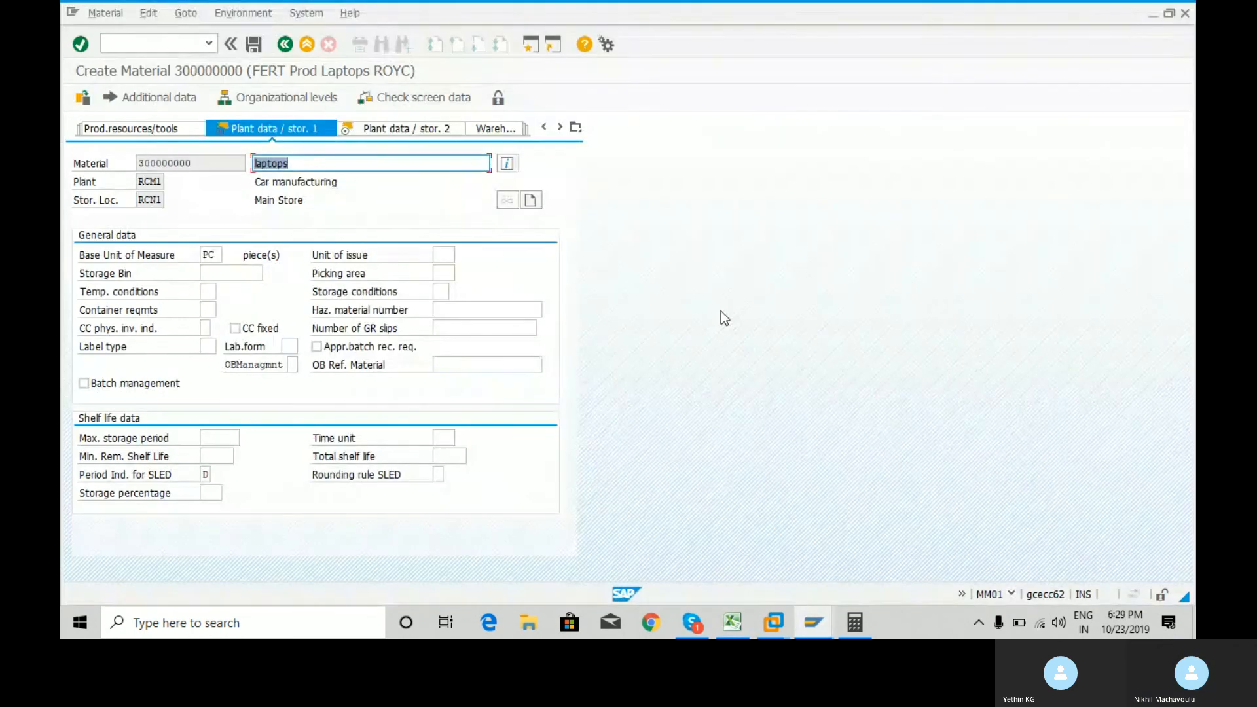
- Continue through both plant data views to Accounting 1 and choose S (Standard price) as the price control for valuation class RCM1
key("Return")
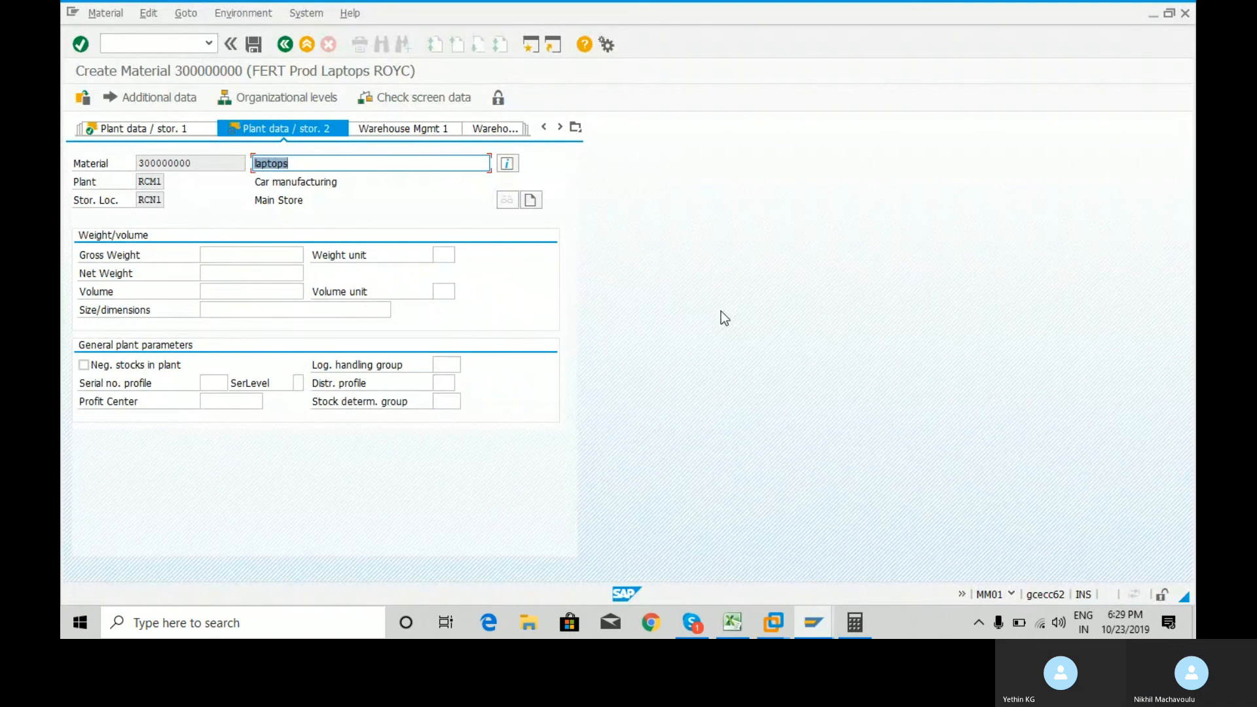
key("Return")
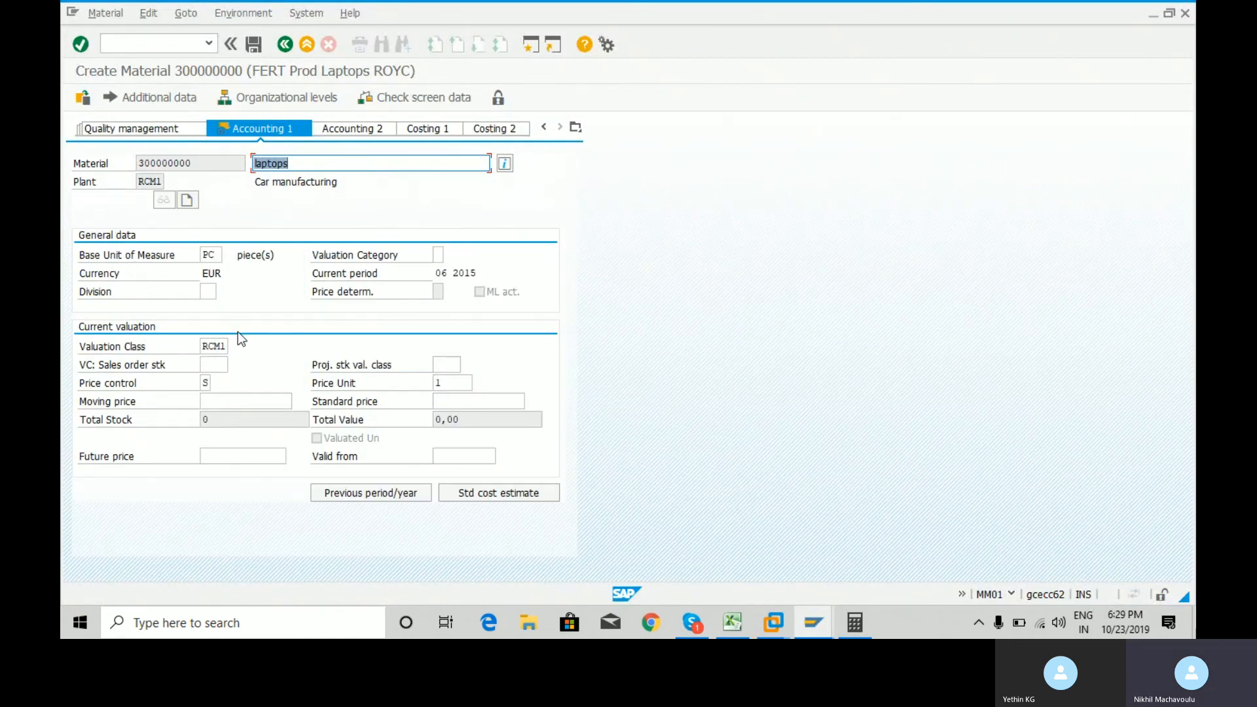
left_click(213, 346)
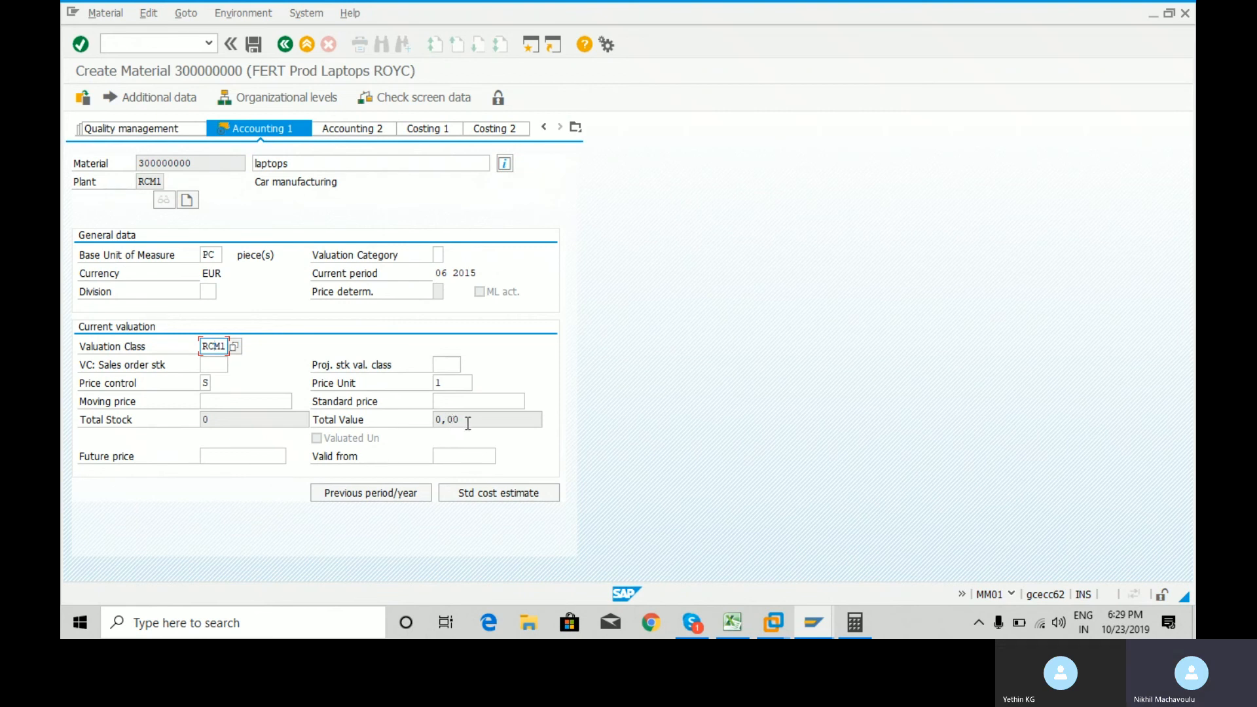
left_click(207, 383)
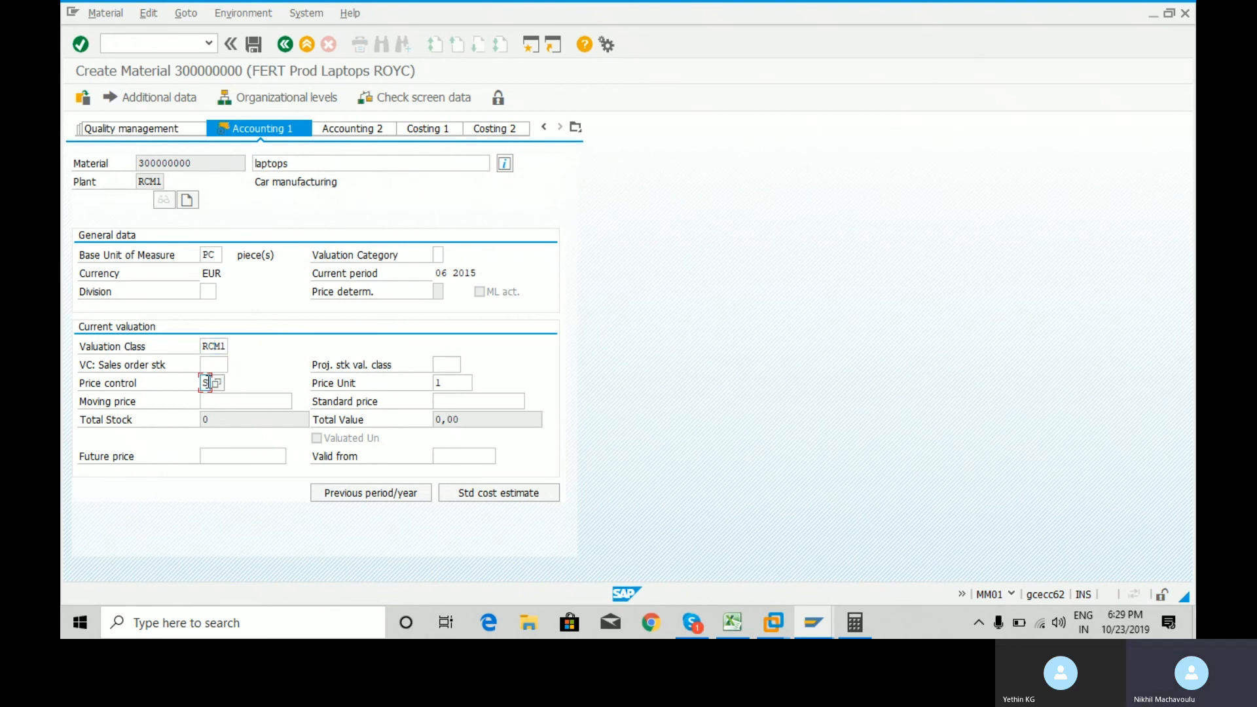
left_click(218, 384)
double_click(190, 179)
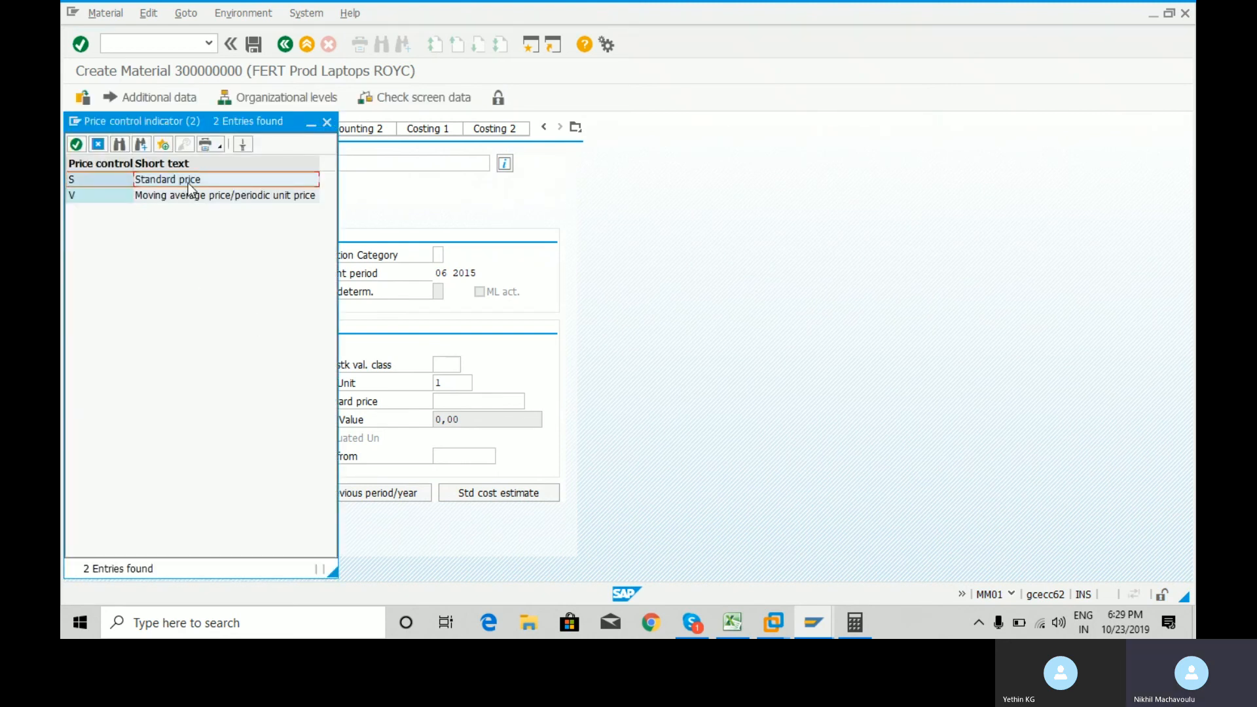
- Set the material's standard price to 100 in the current valuation data
left_click_drag(472, 417, 403, 415)
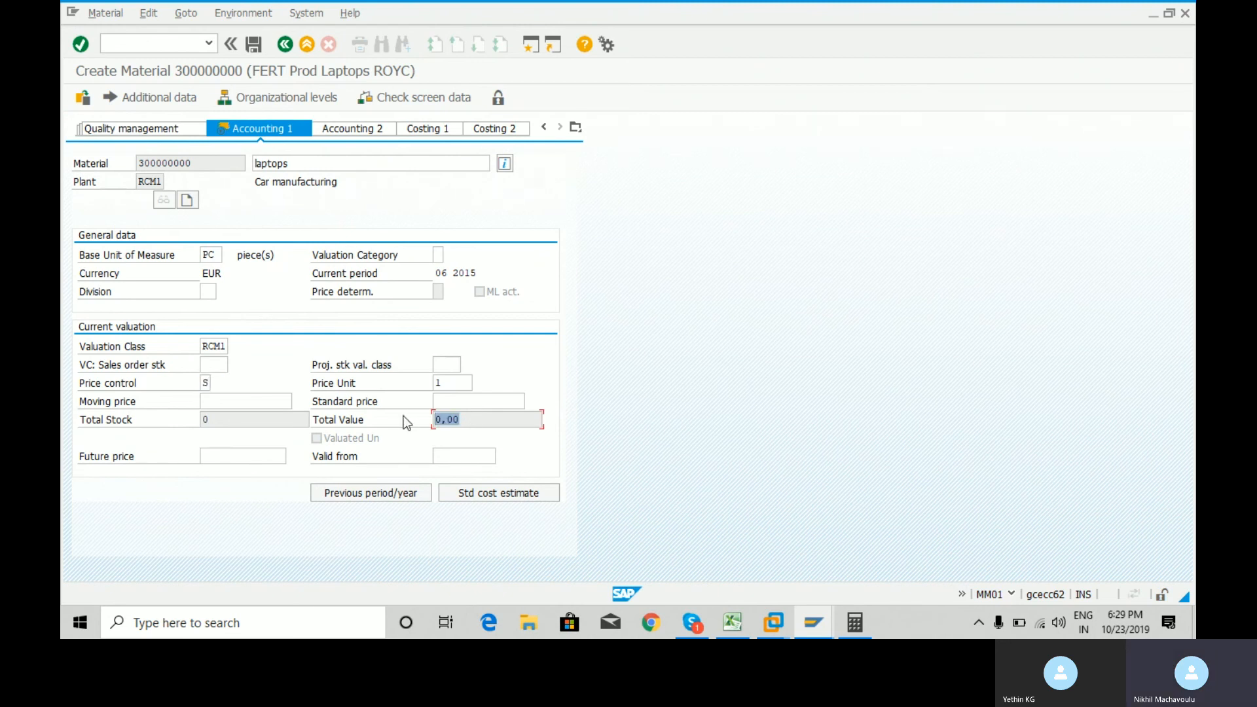
left_click(403, 415)
left_click(508, 402)
type("100")
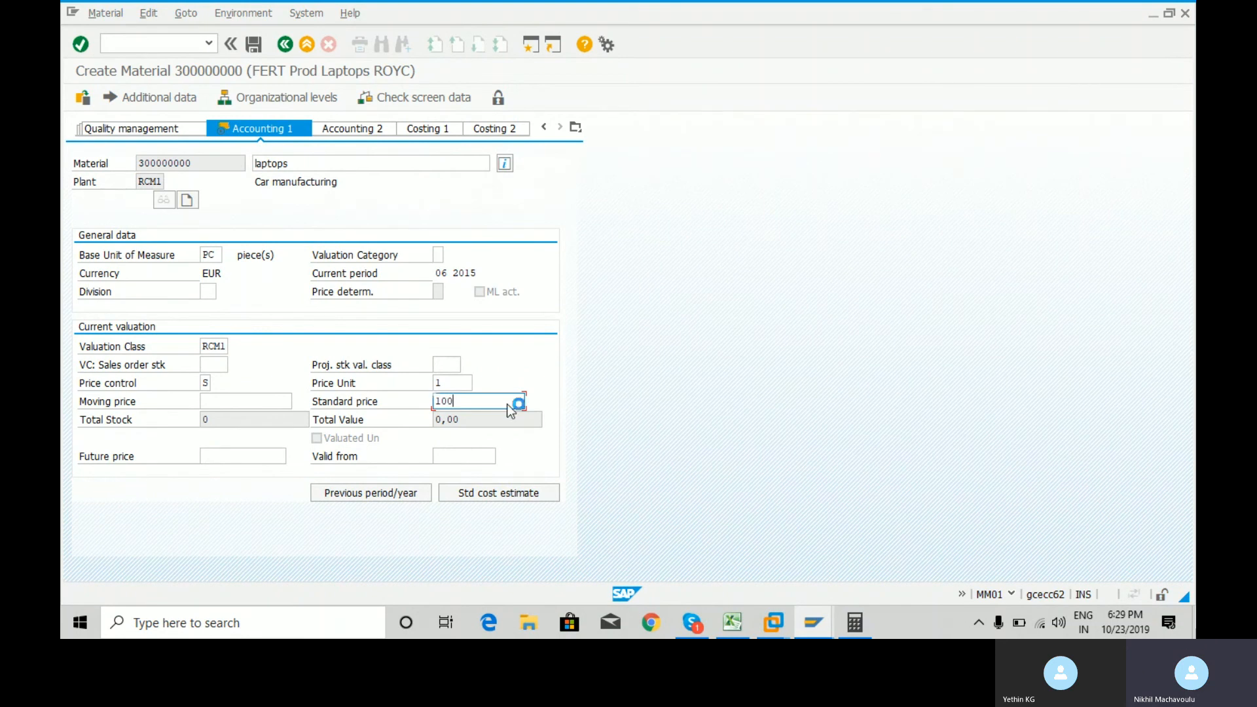
- Finish the last data screen, save the laptops material, and open the details of the resulting status message
key("Return")
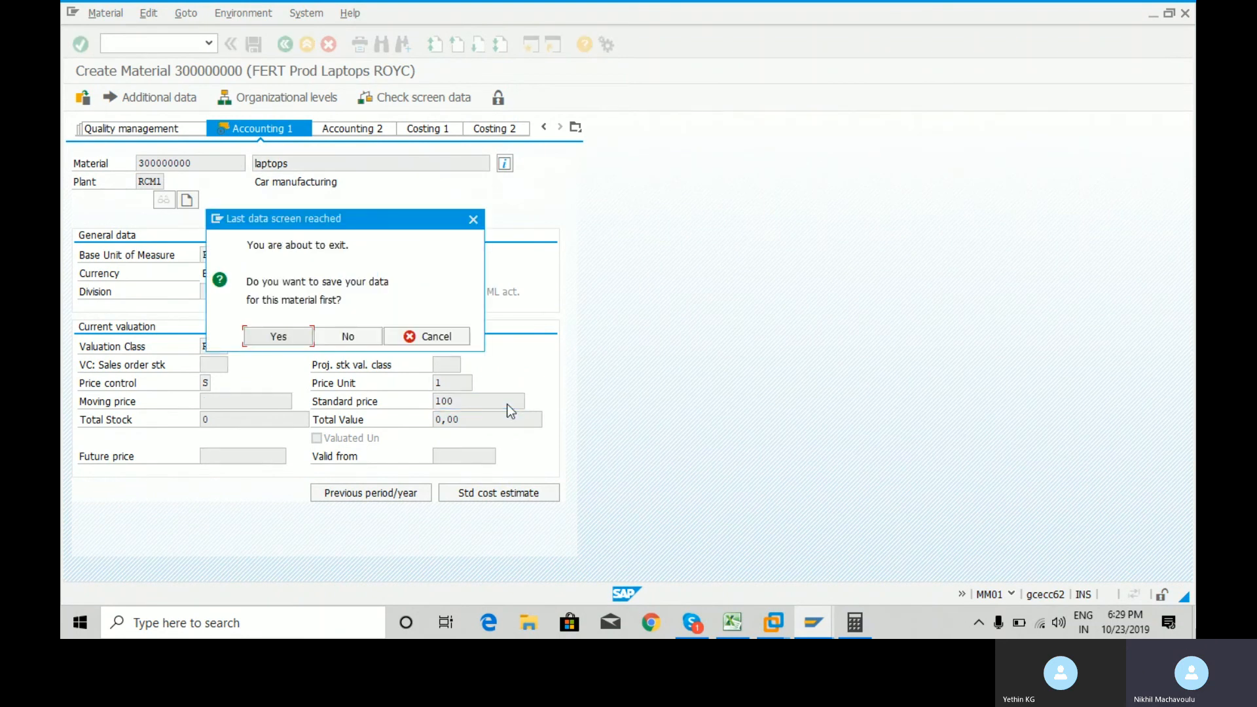
left_click(290, 339)
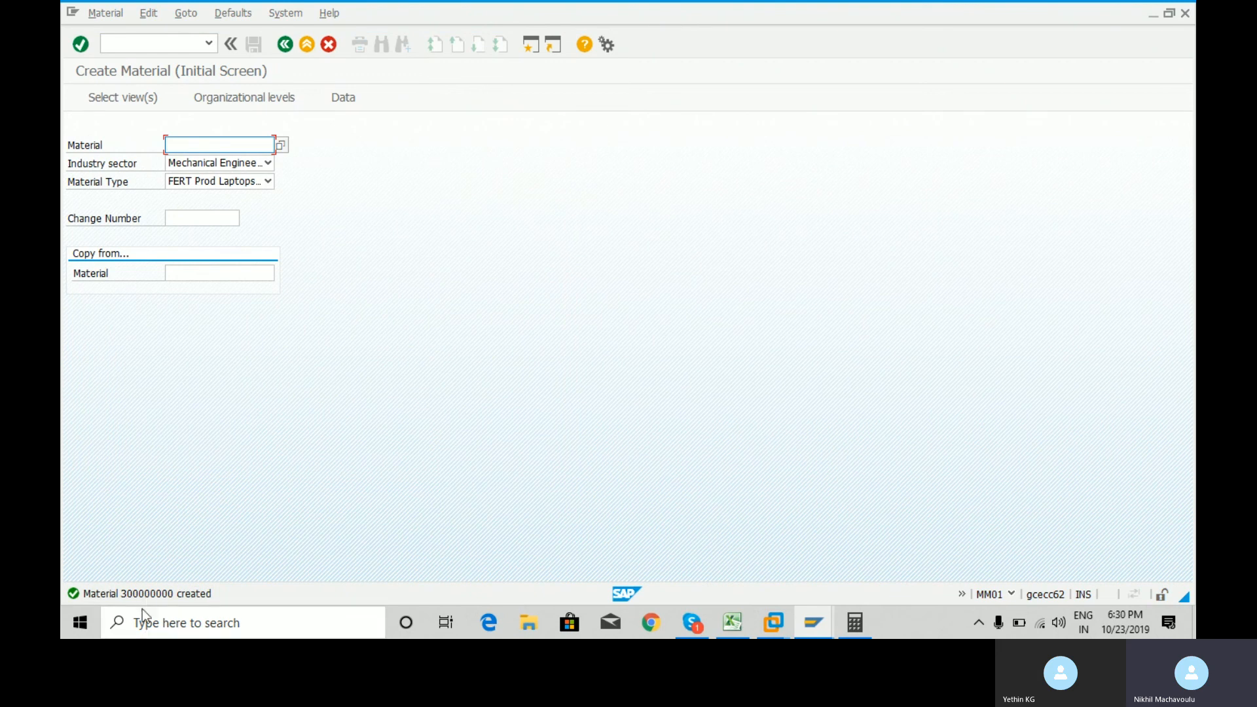
double_click(145, 593)
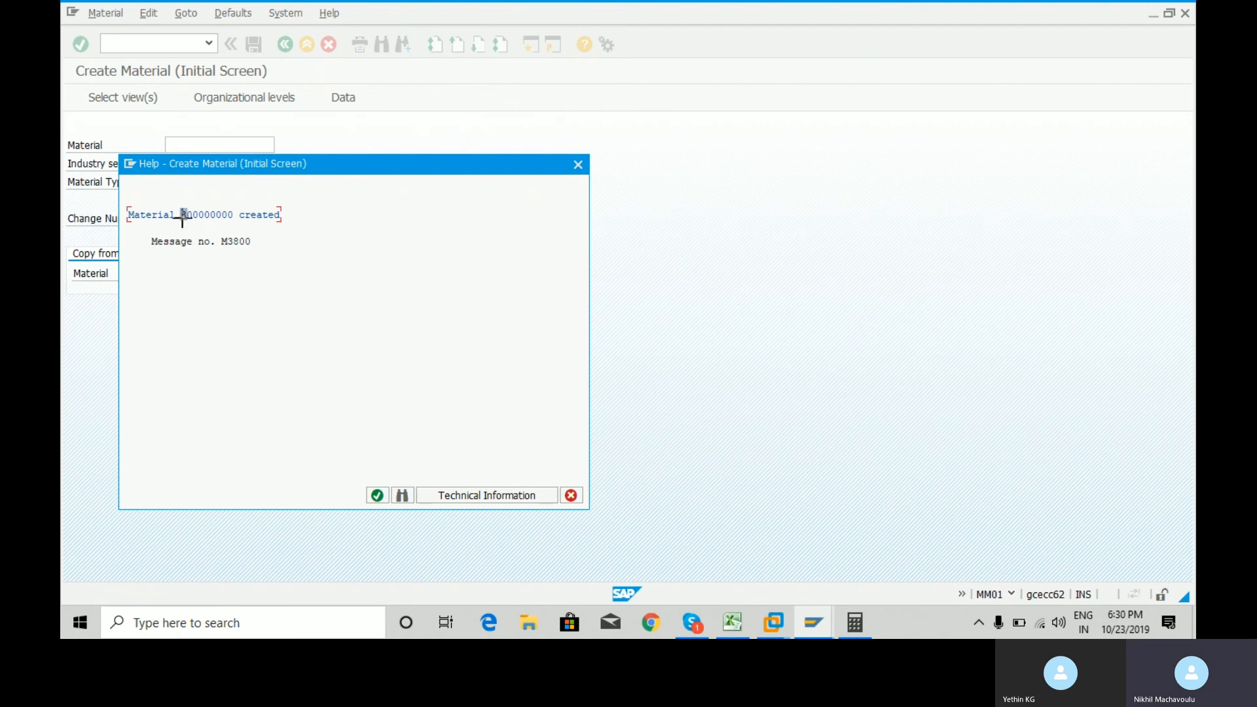
- Copy material number 300000000 from the SAP message into cell A2 of Excel's Material Master Records sheet and fit column A to it
left_click_drag(182, 218, 235, 230)
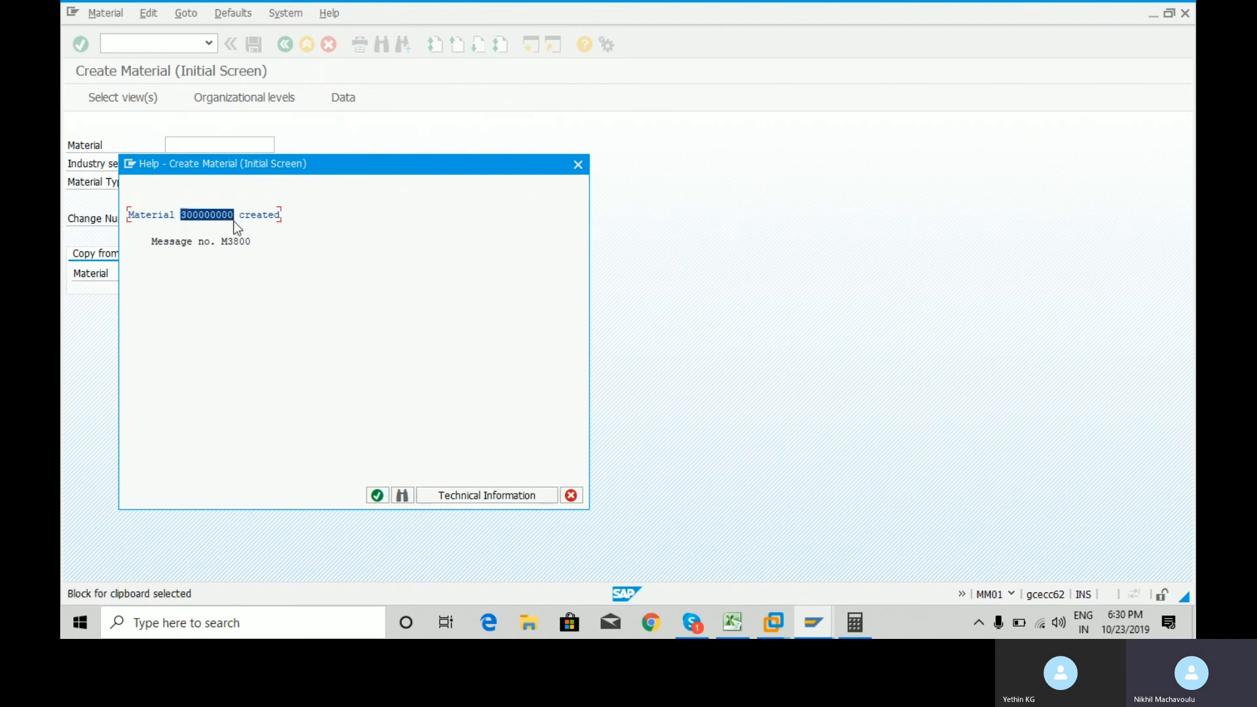
key("ctrl+c")
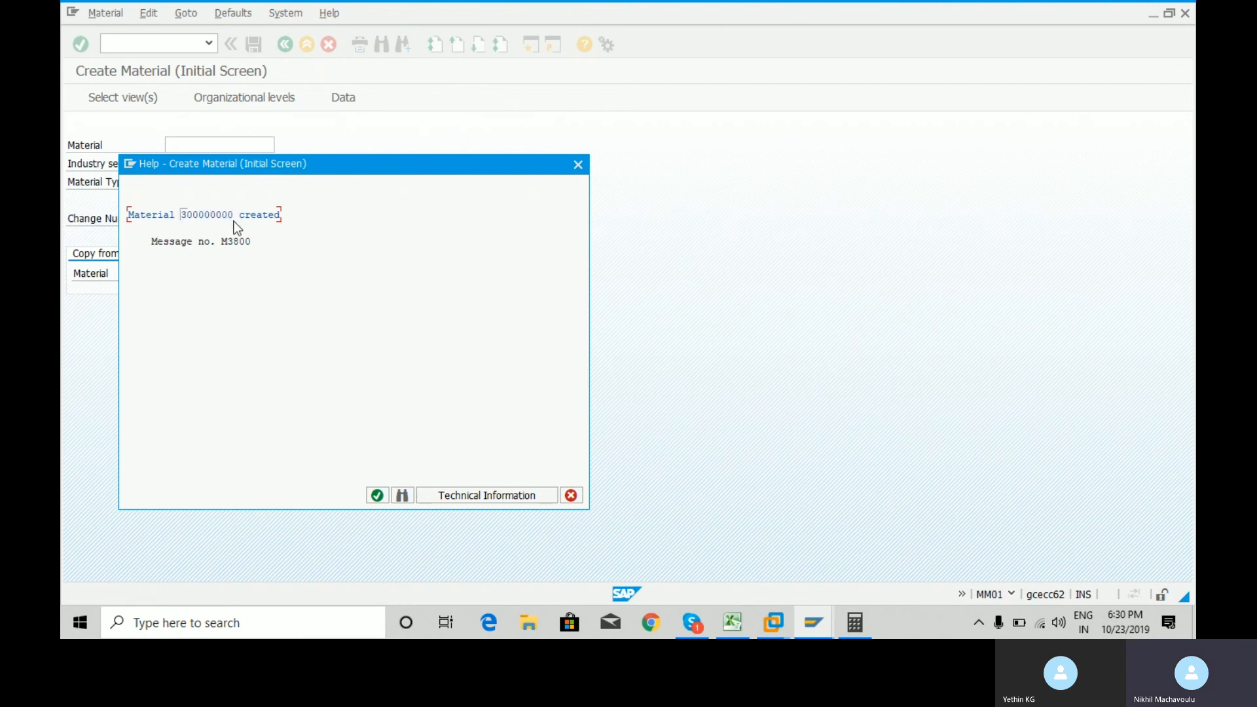
left_click(734, 624)
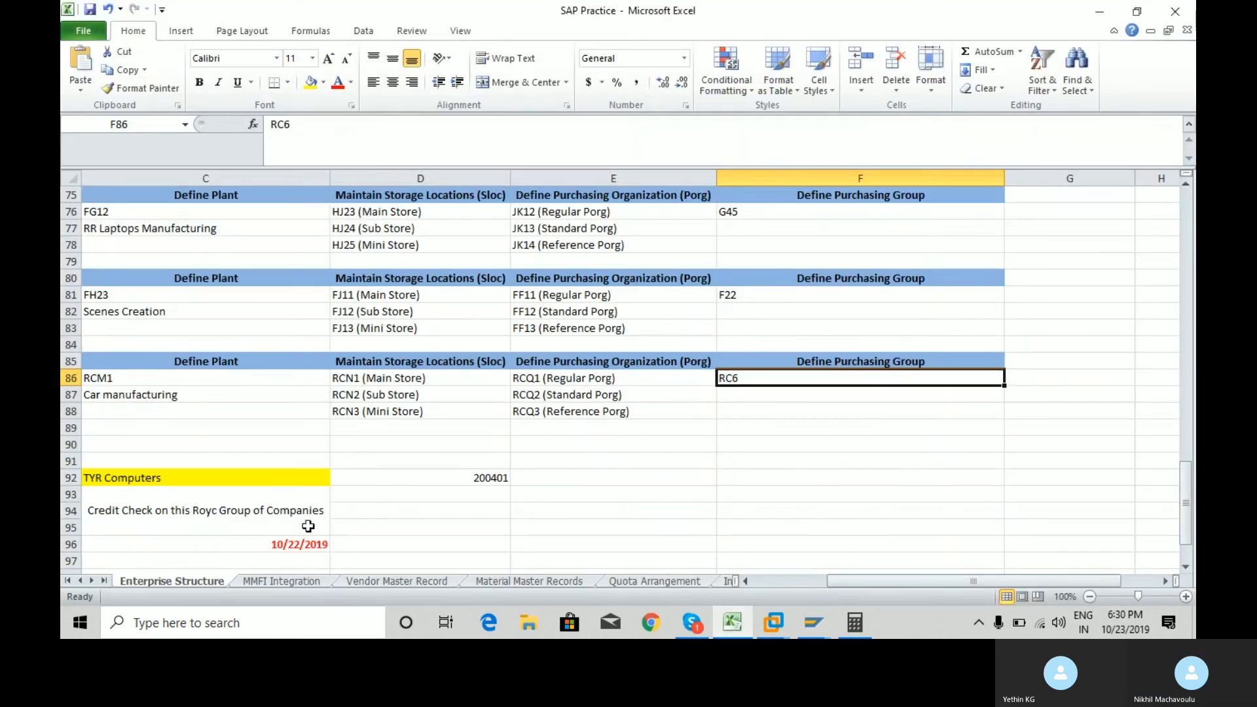
left_click(500, 581)
key("ctrl+v")
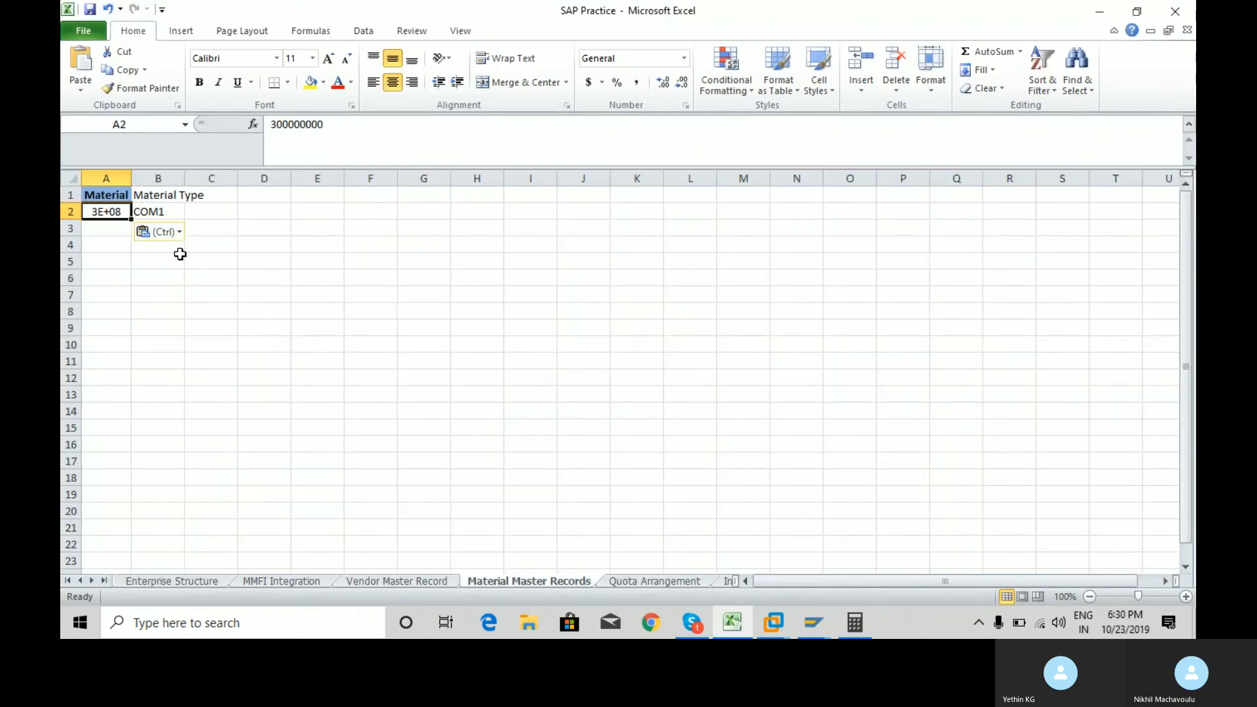
left_click_drag(129, 178, 129, 178)
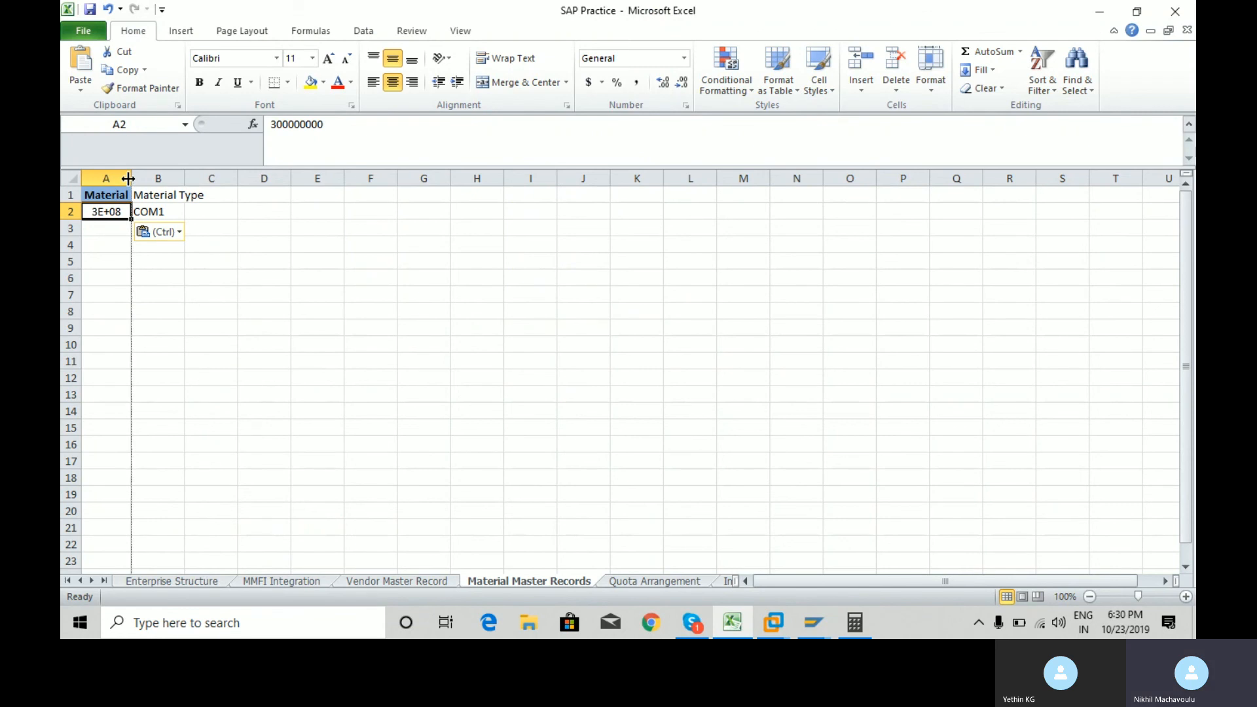
double_click(129, 178)
- Close the message details in SAP and return to the Material Master Records sheet in Excel
key("alt+Tab")
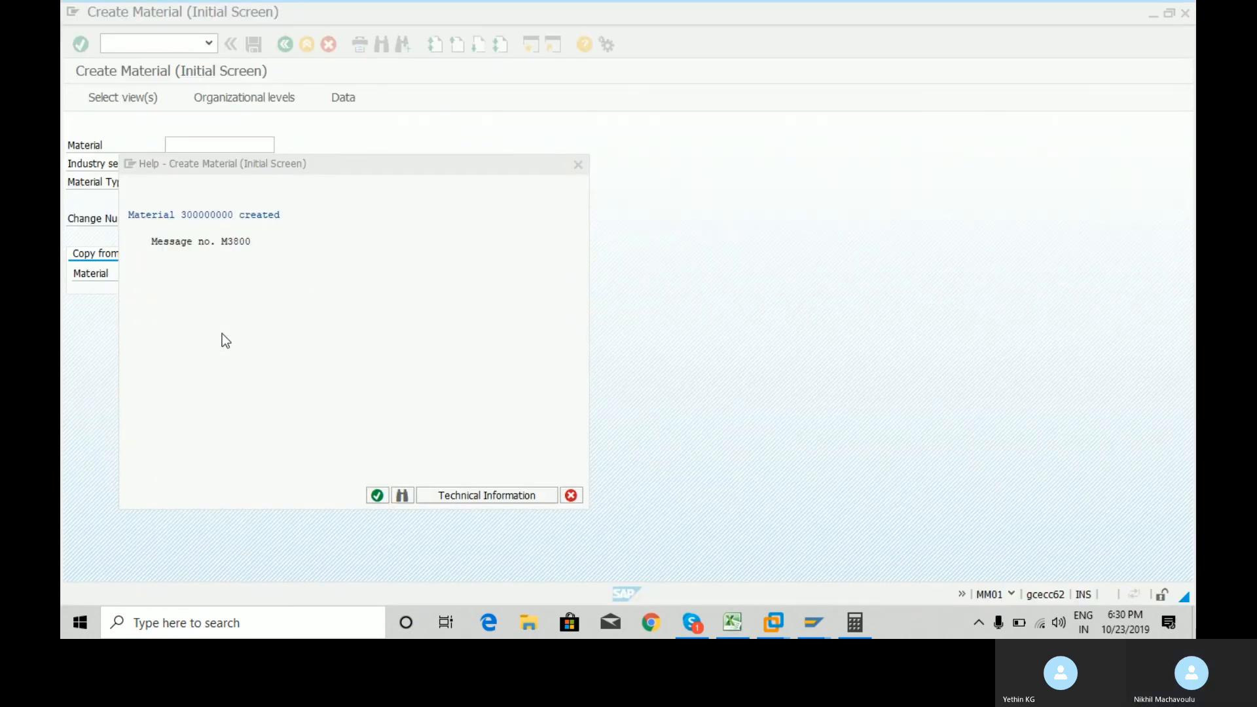
left_click(581, 165)
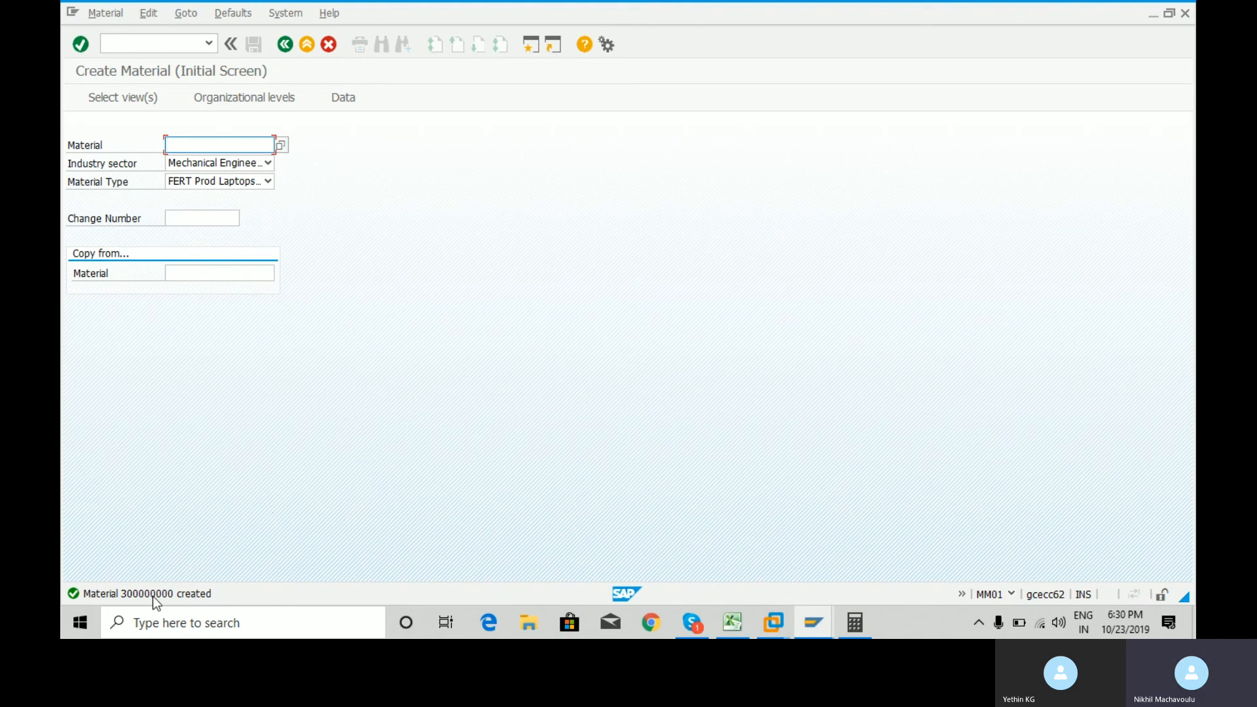
key("alt+Tab")
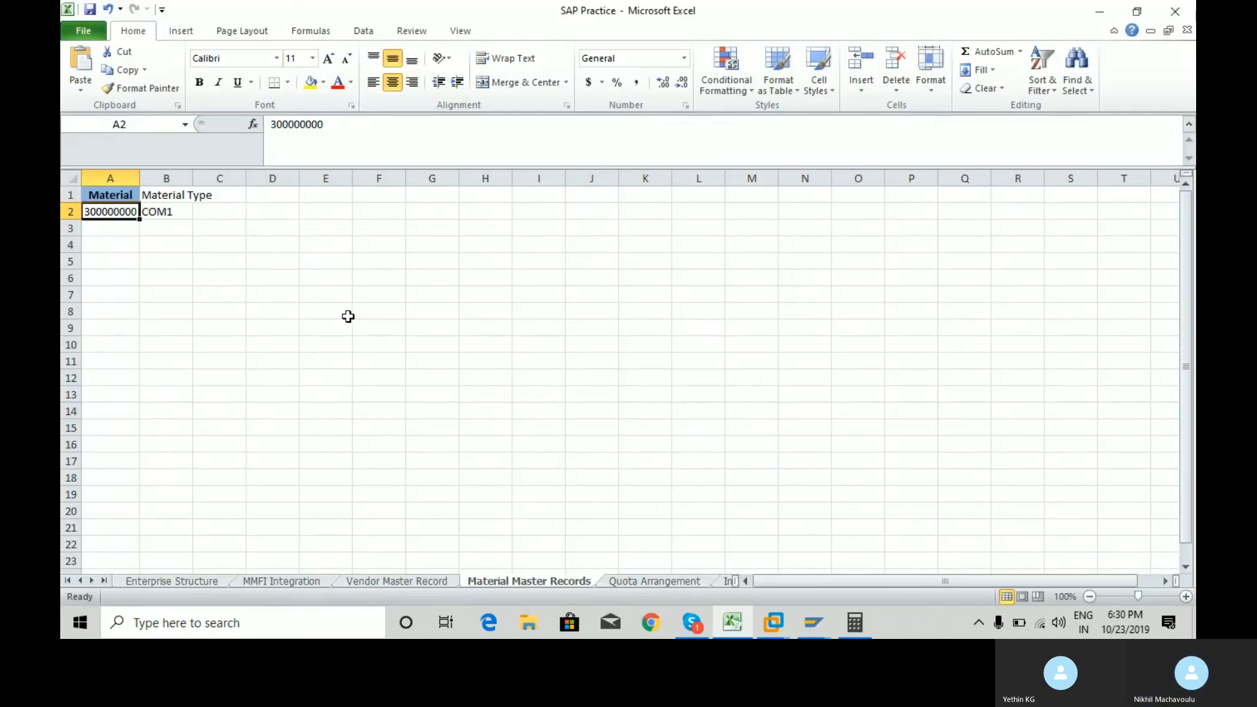
- Copy the material number from A2 into cell E3 and fit column E to its content
key("ctrl+c")
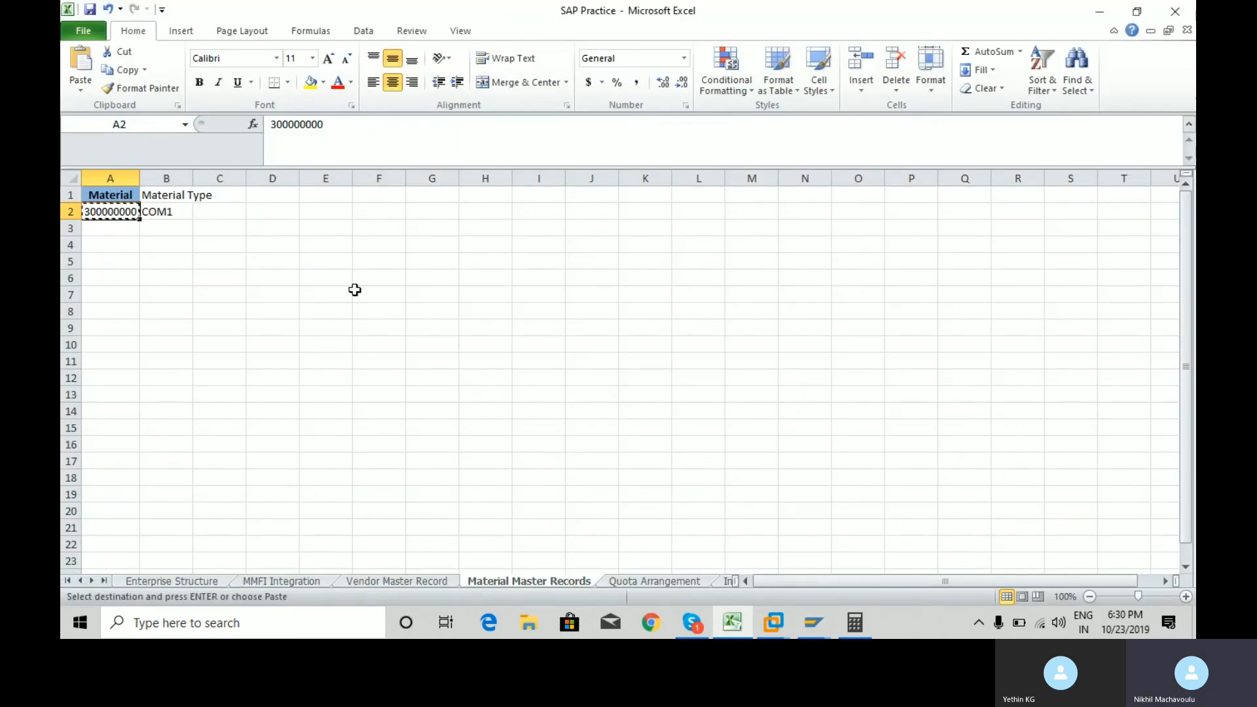
left_click(327, 225)
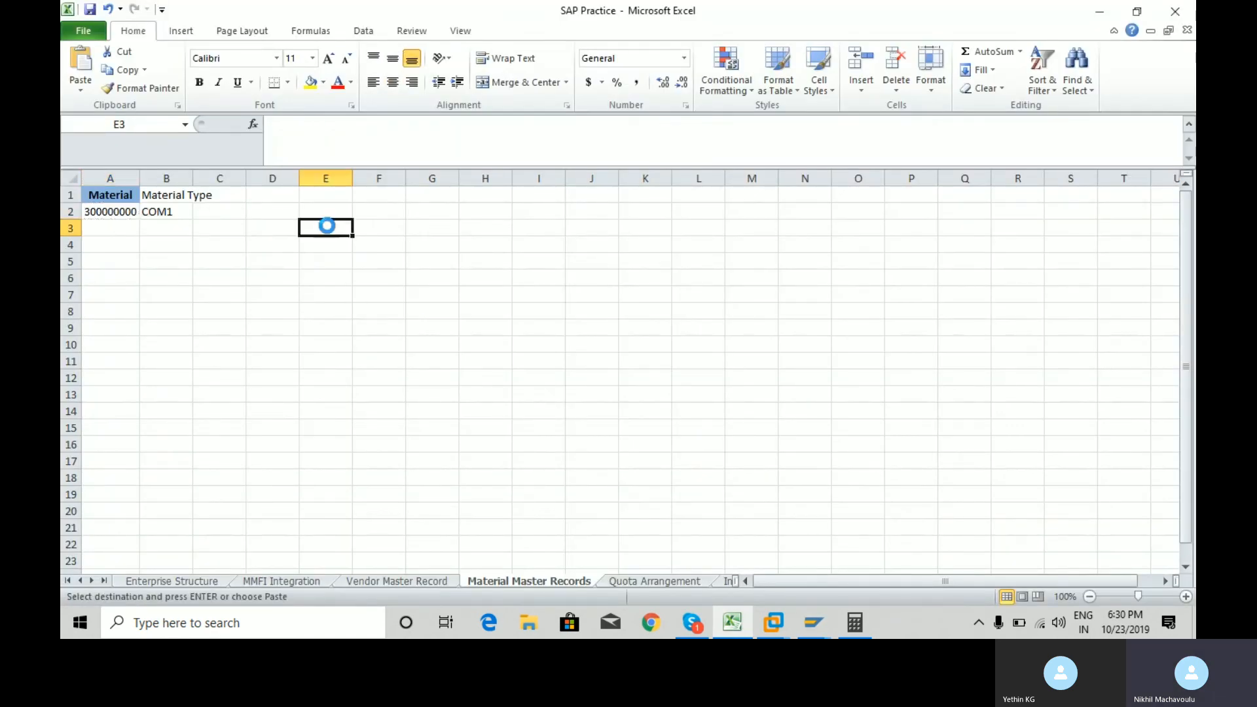
key("ctrl+v")
double_click(352, 177)
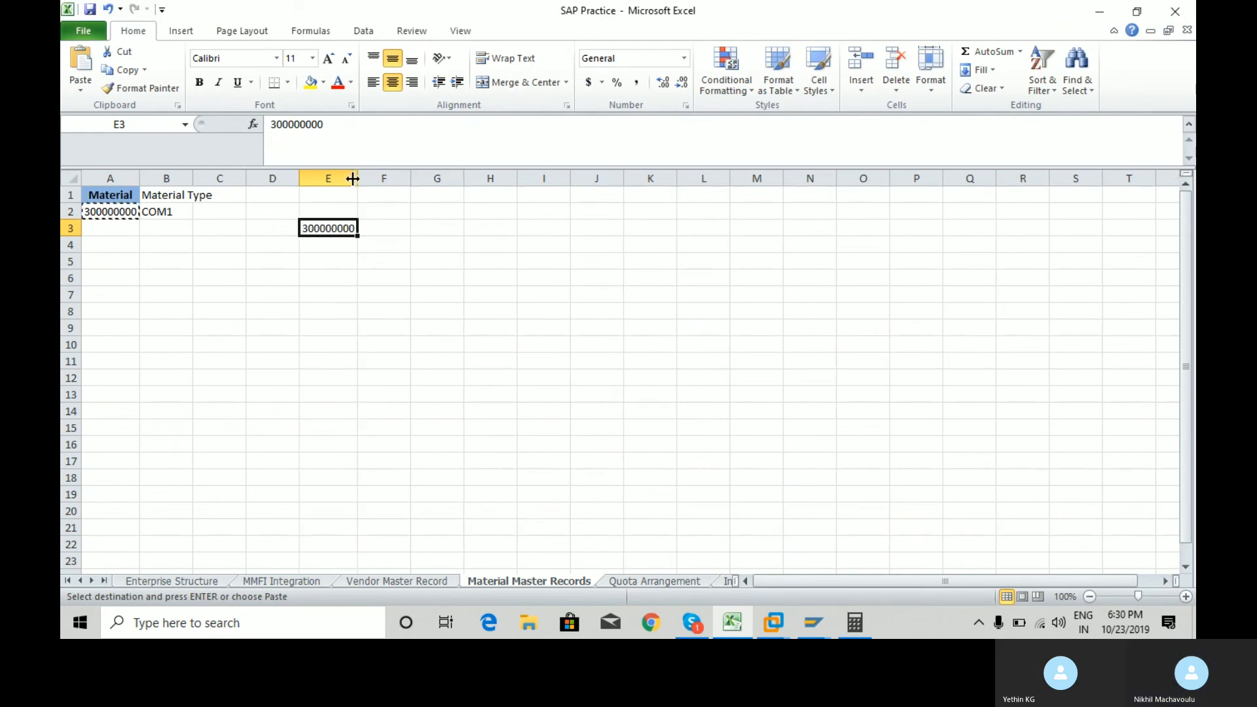
- Paste the material number into F3, fit column F to its content, and change the F3 value to 300000100
left_click(386, 226)
key("ctrl+v")
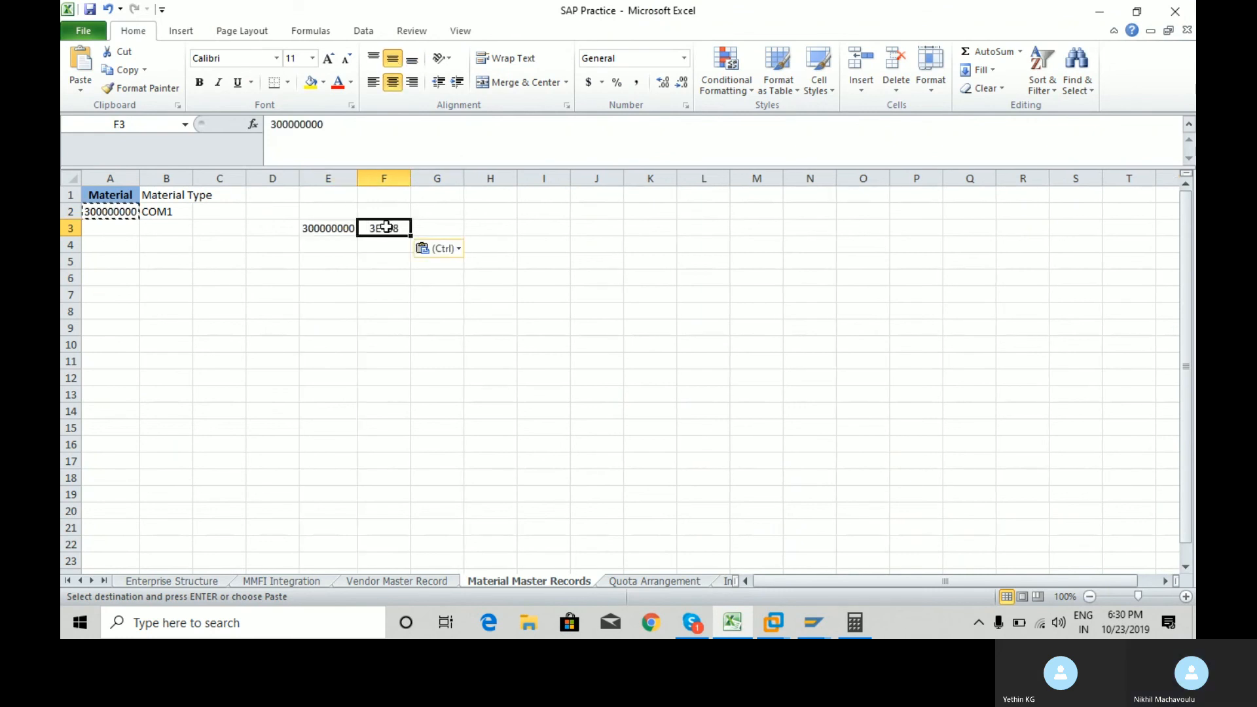
double_click(410, 177)
left_click(354, 127)
key("shift+Left")
key("shift+Left")
type("10")
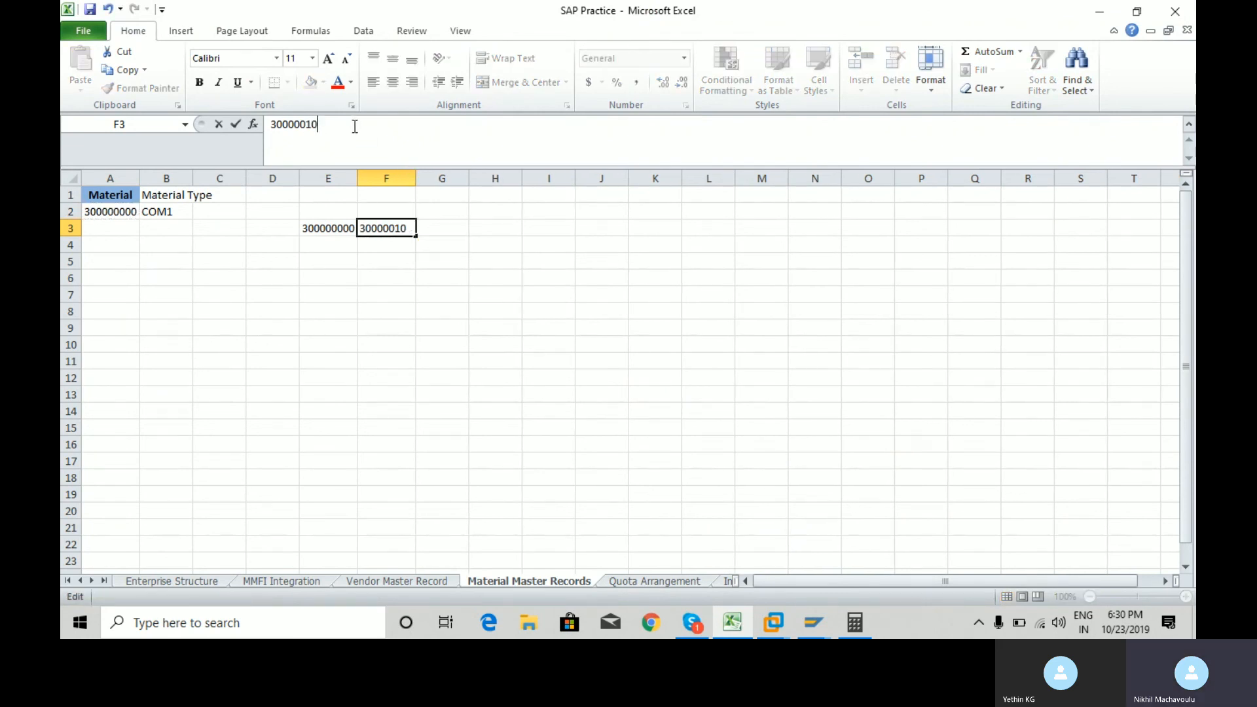
key("Return")
key("Up")
key("Left")
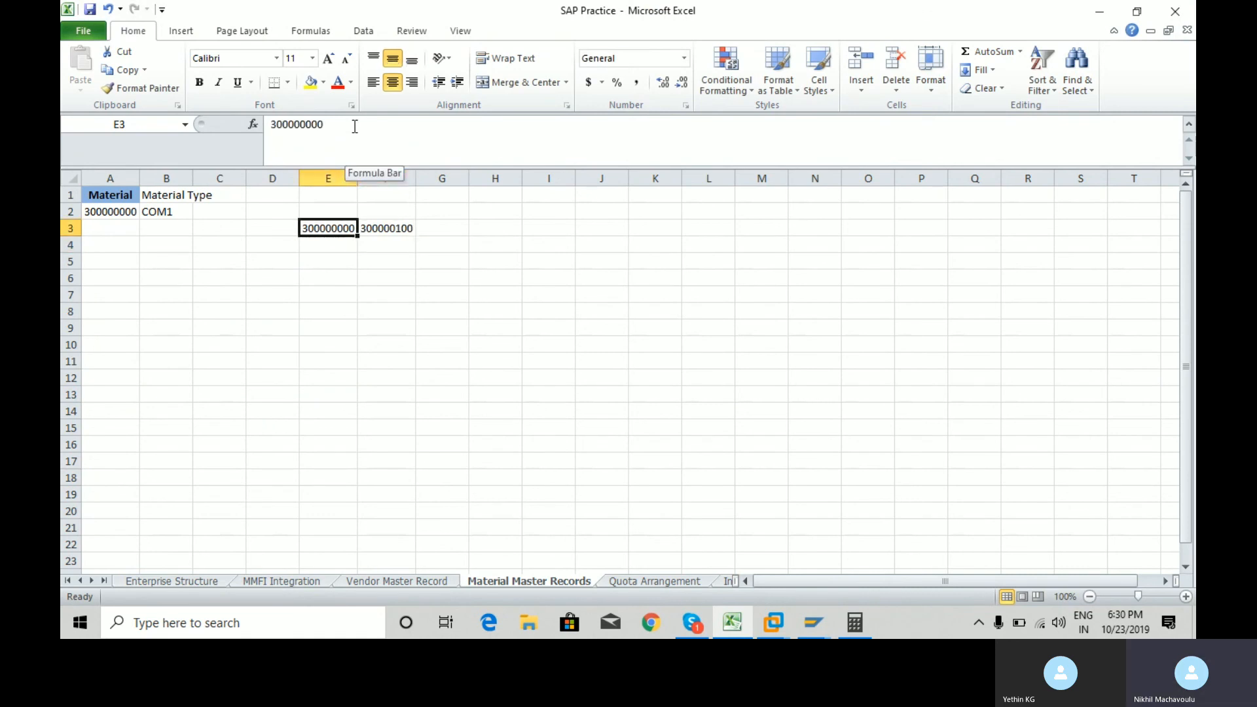
key("Right")
key("Left")
key("Left")
key("Right")
key("Down")
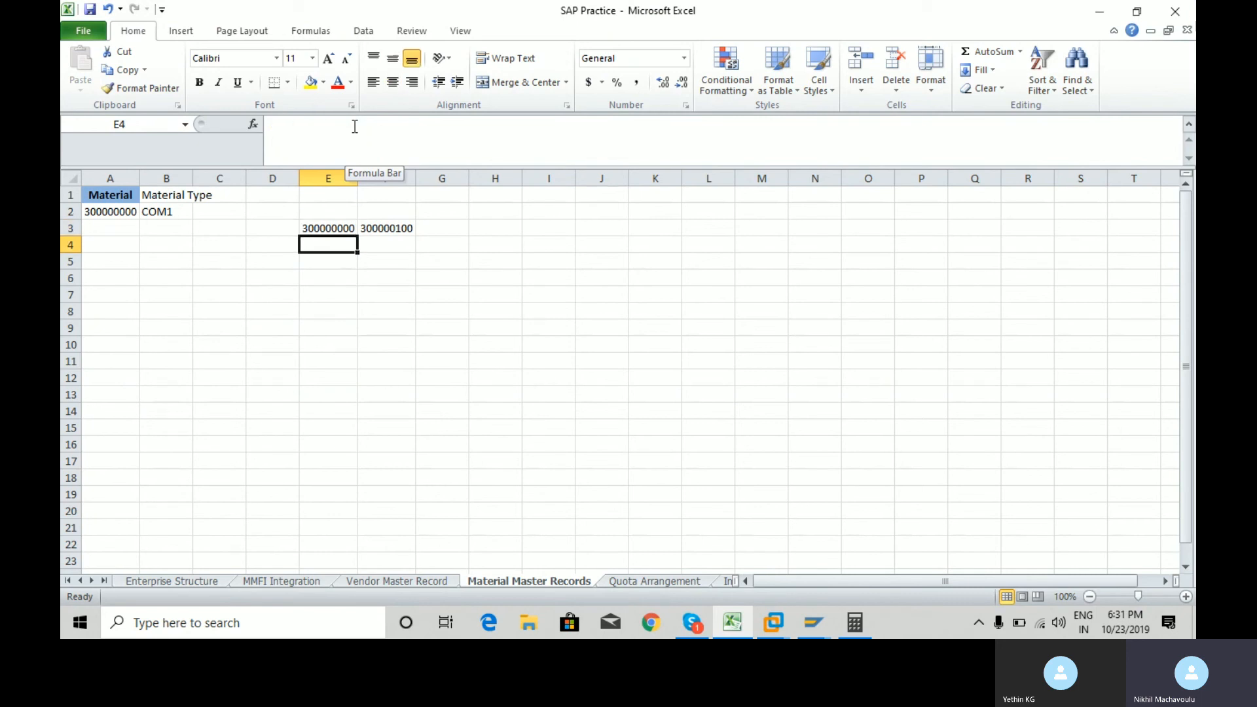
key("Up")
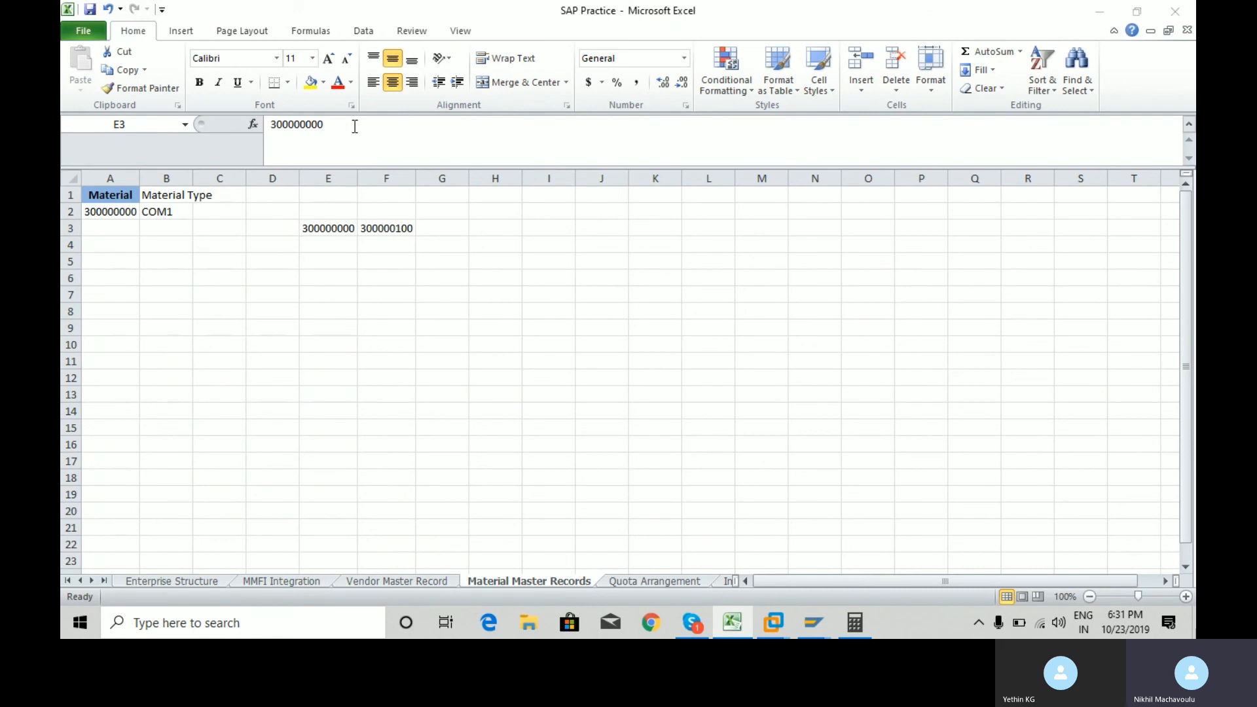
- Switch to the SAP Create Material window and leave the transaction for SAP Easy Access with /n
key("alt+Tab")
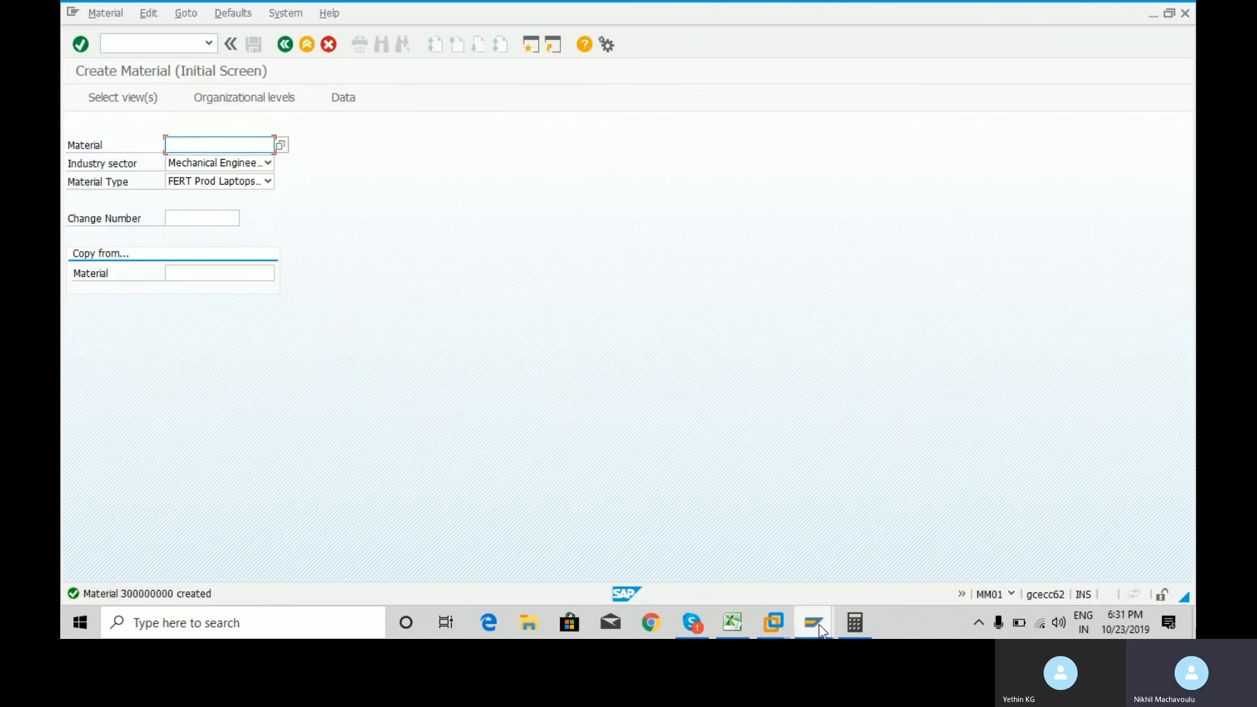
mouse_move(819, 624)
left_click(919, 549)
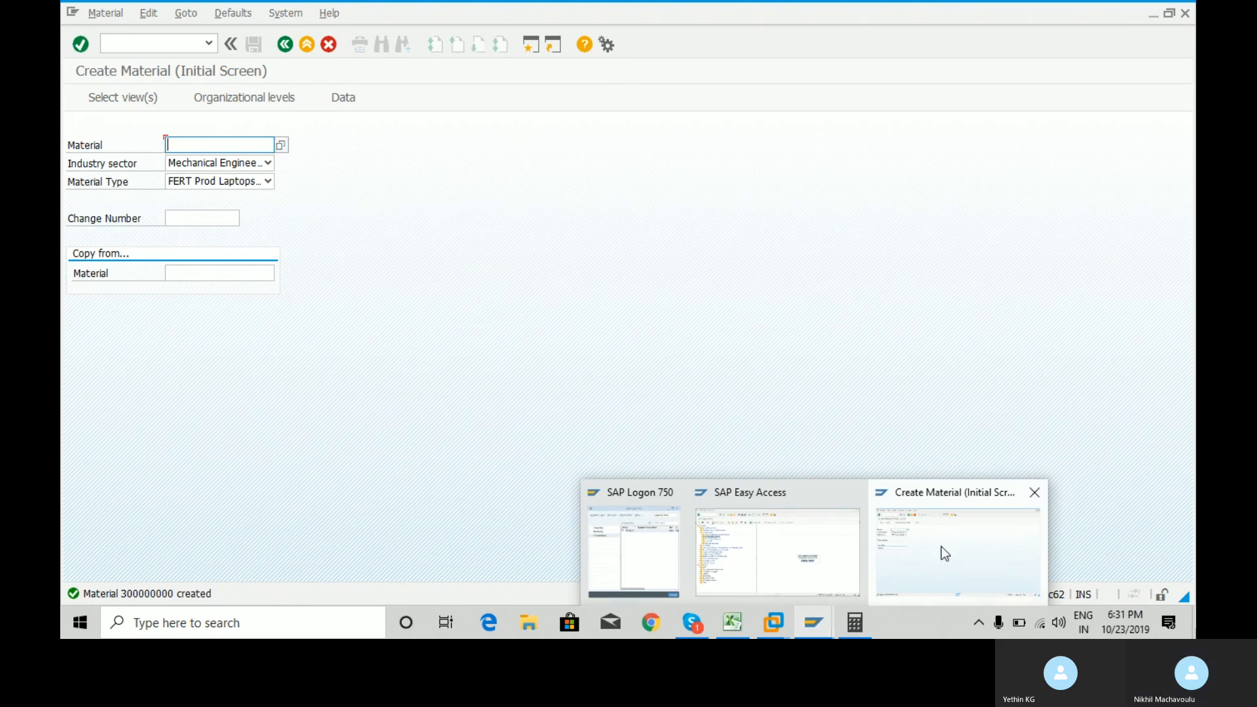
left_click(942, 550)
left_click(121, 40)
type("/n")
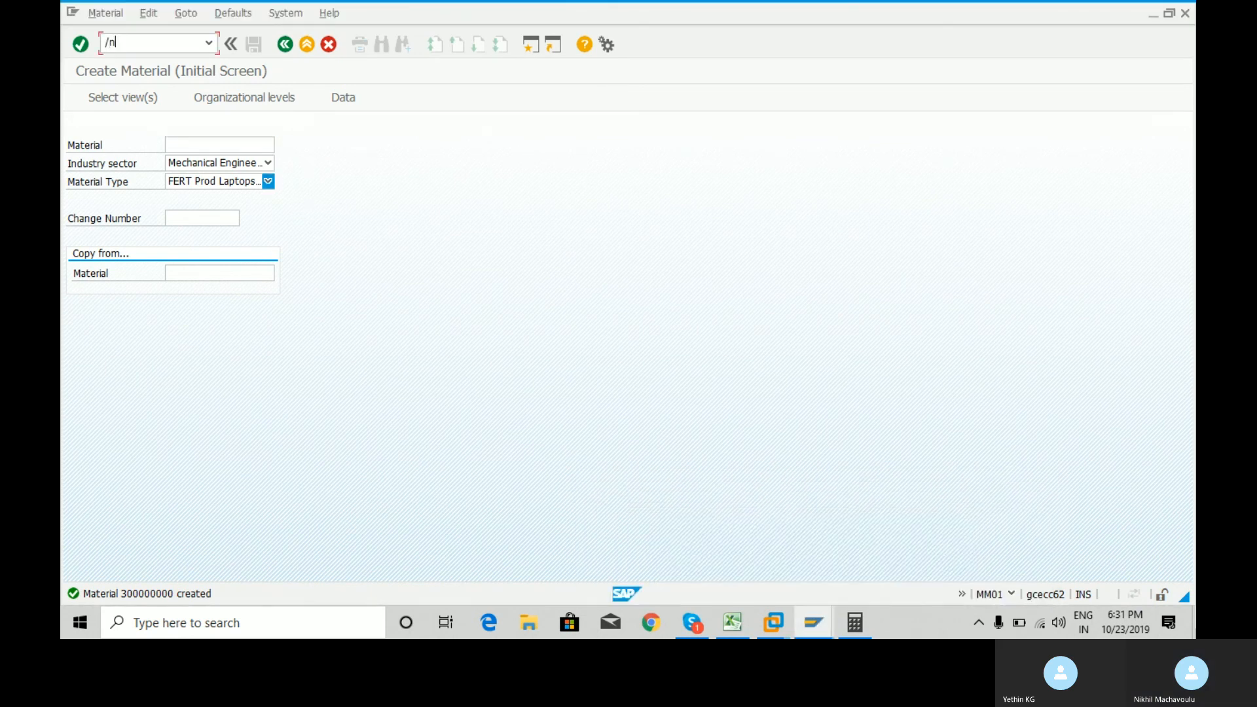
key("Return")
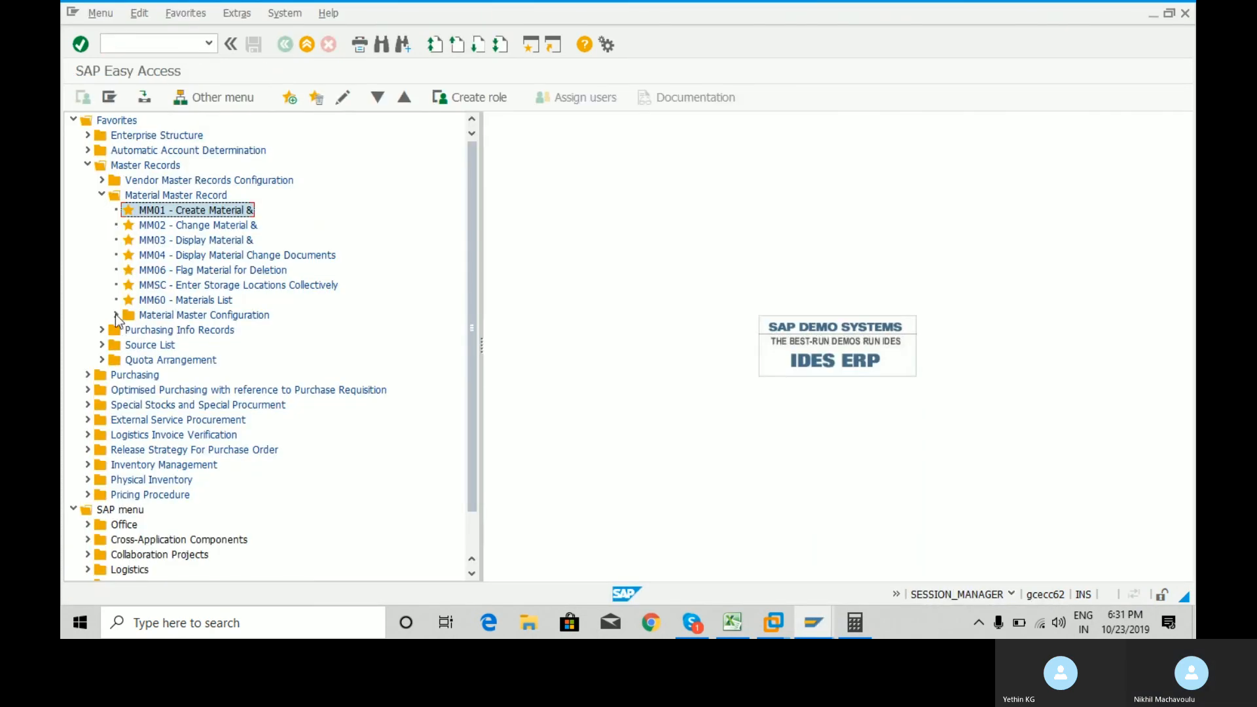
- Open MMNR from the Material Master Configuration favorites, display the number range intervals, and examine the end number of the interval starting at 300000000
left_click(115, 316)
left_click(130, 359)
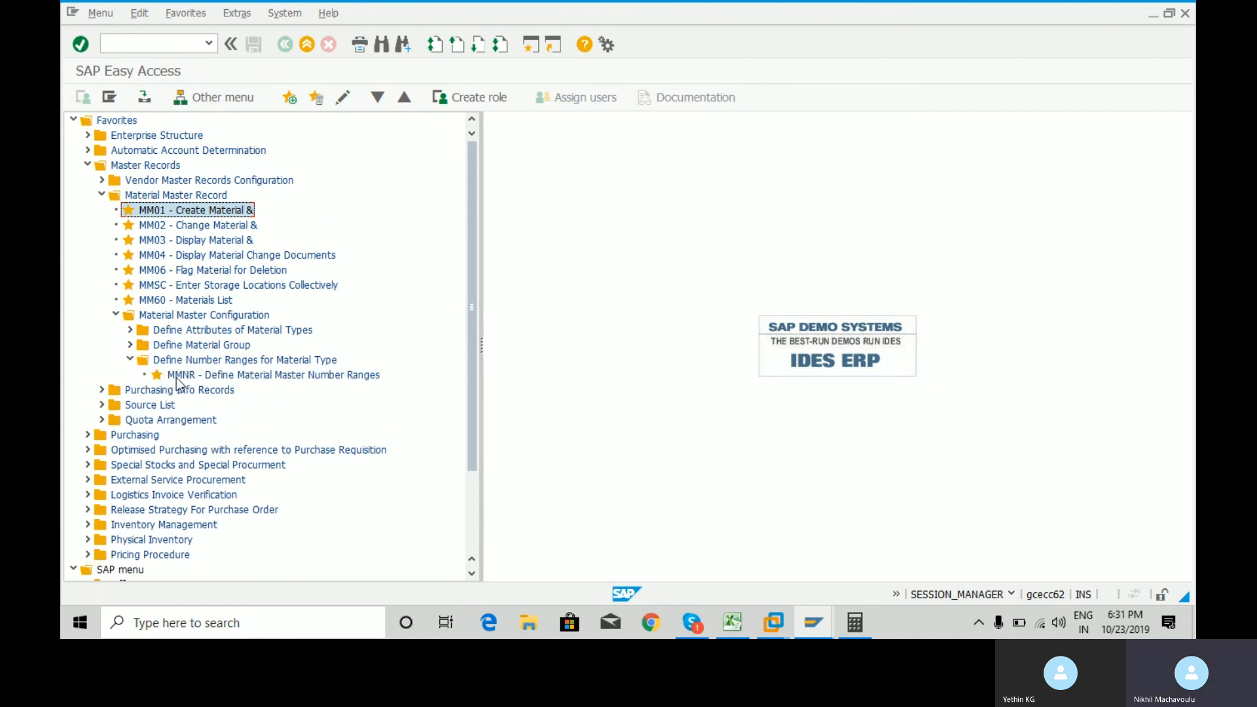
double_click(175, 379)
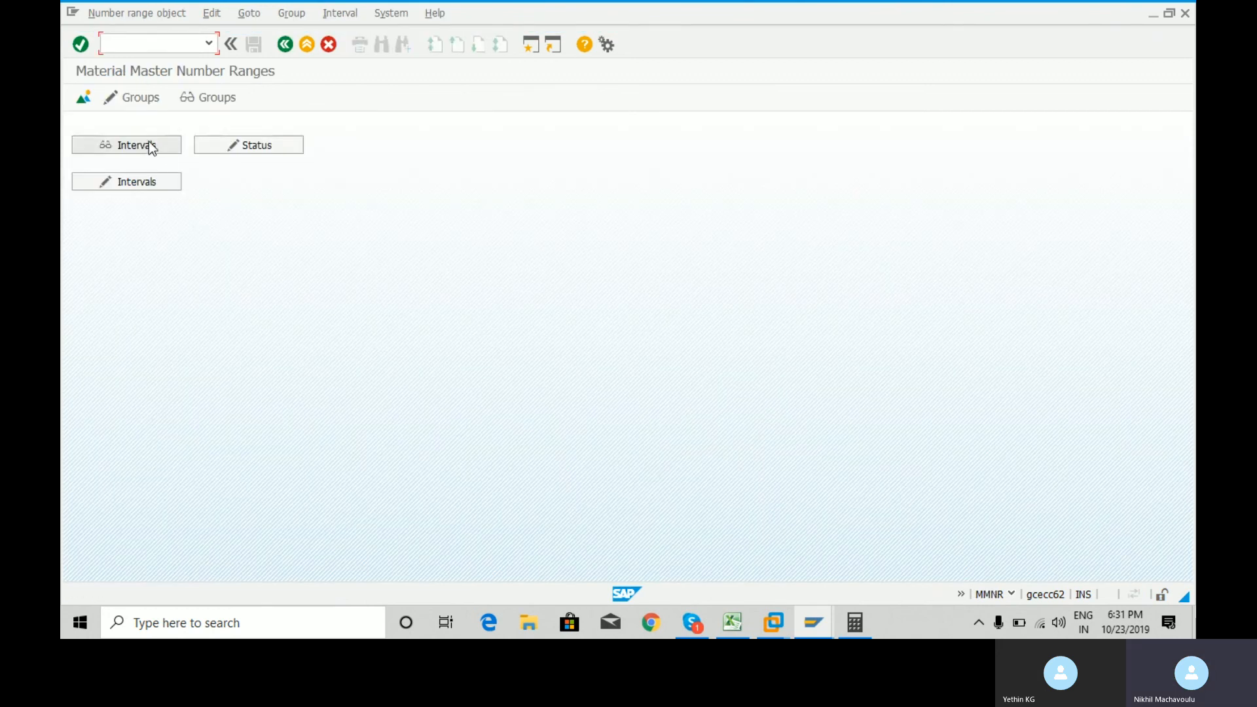
left_click(150, 147)
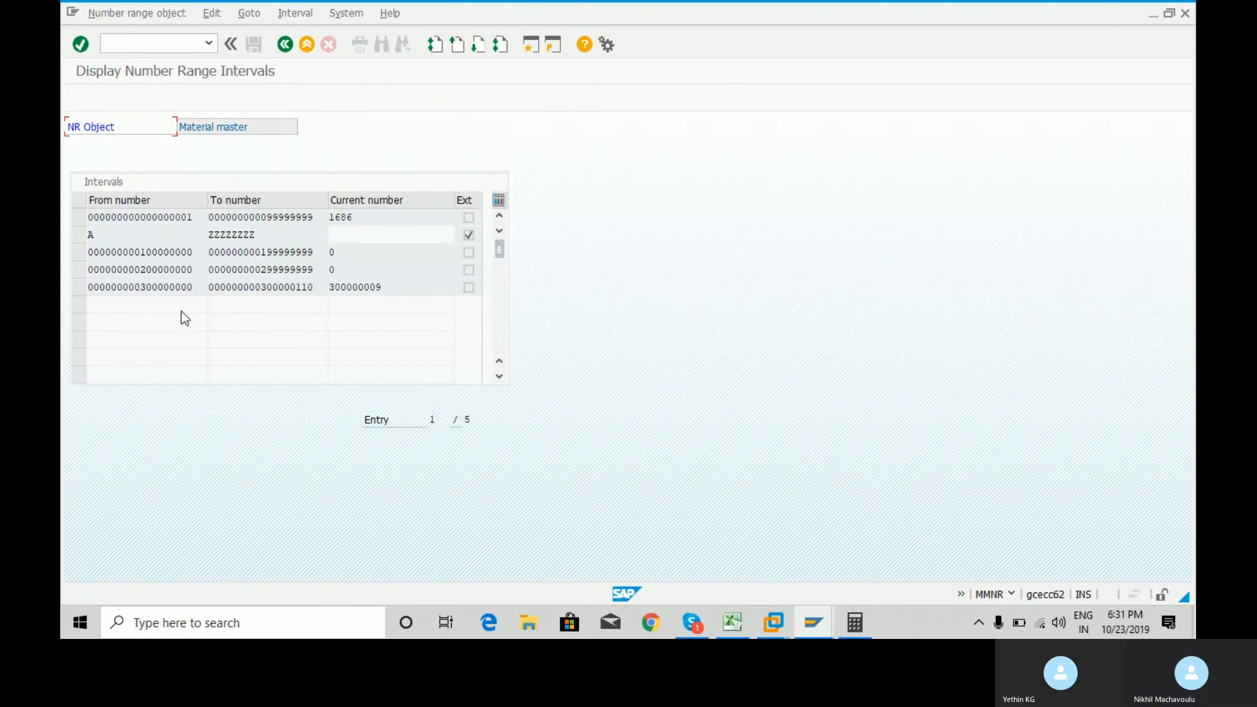
left_click_drag(141, 288, 319, 289)
- In Excel, apply the Material header's formatting to the Material Type header in B1 and fit column B to its content
key("alt+Tab")
left_click(112, 213)
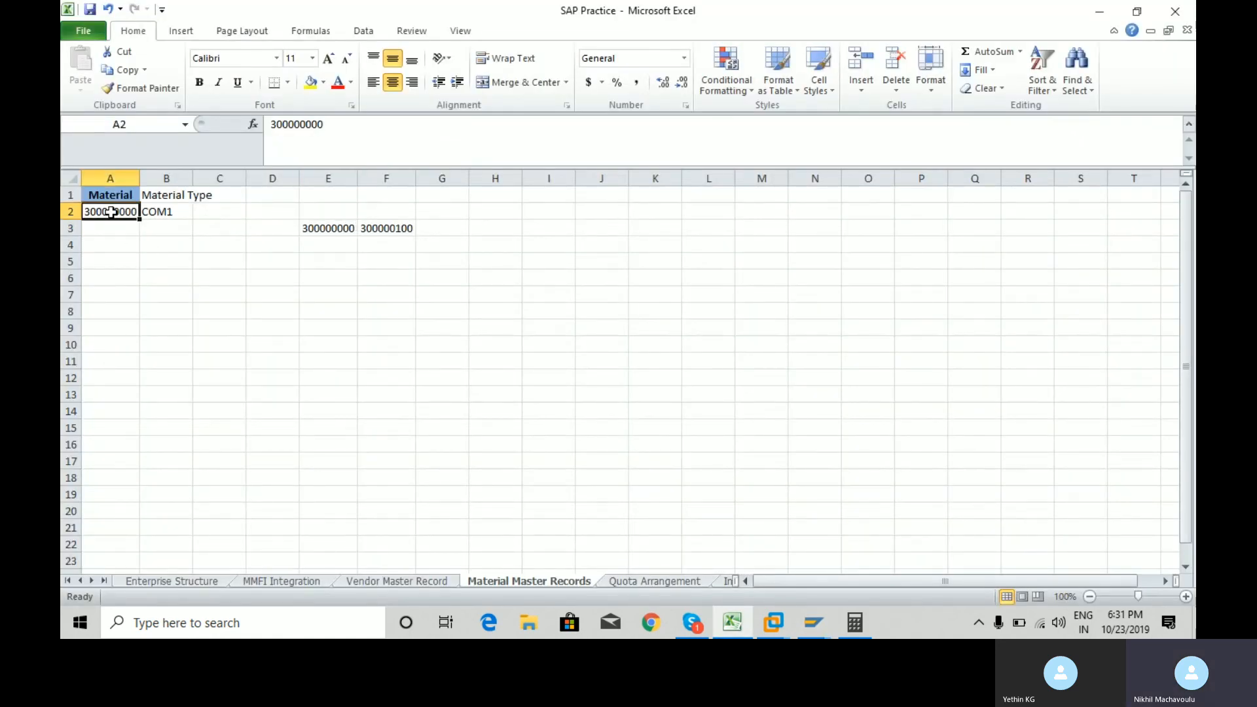
left_click(145, 194)
left_click(106, 195)
left_click(168, 193)
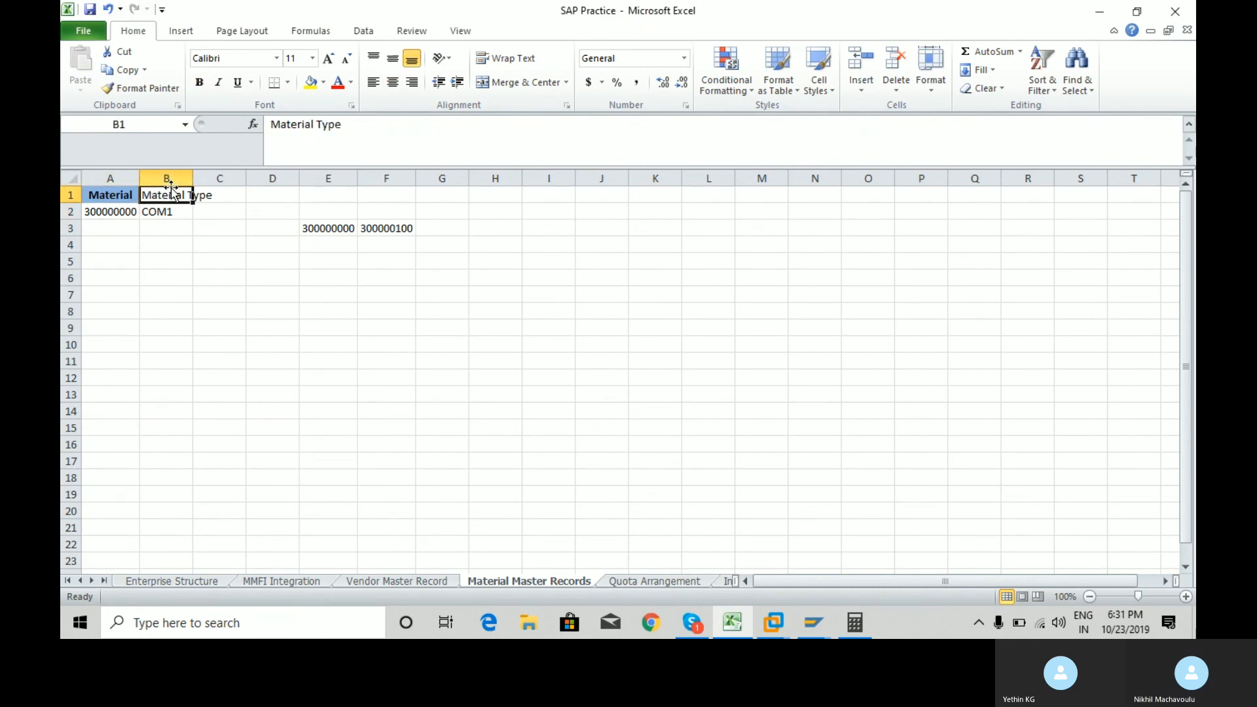
left_click(124, 196)
left_click(157, 92)
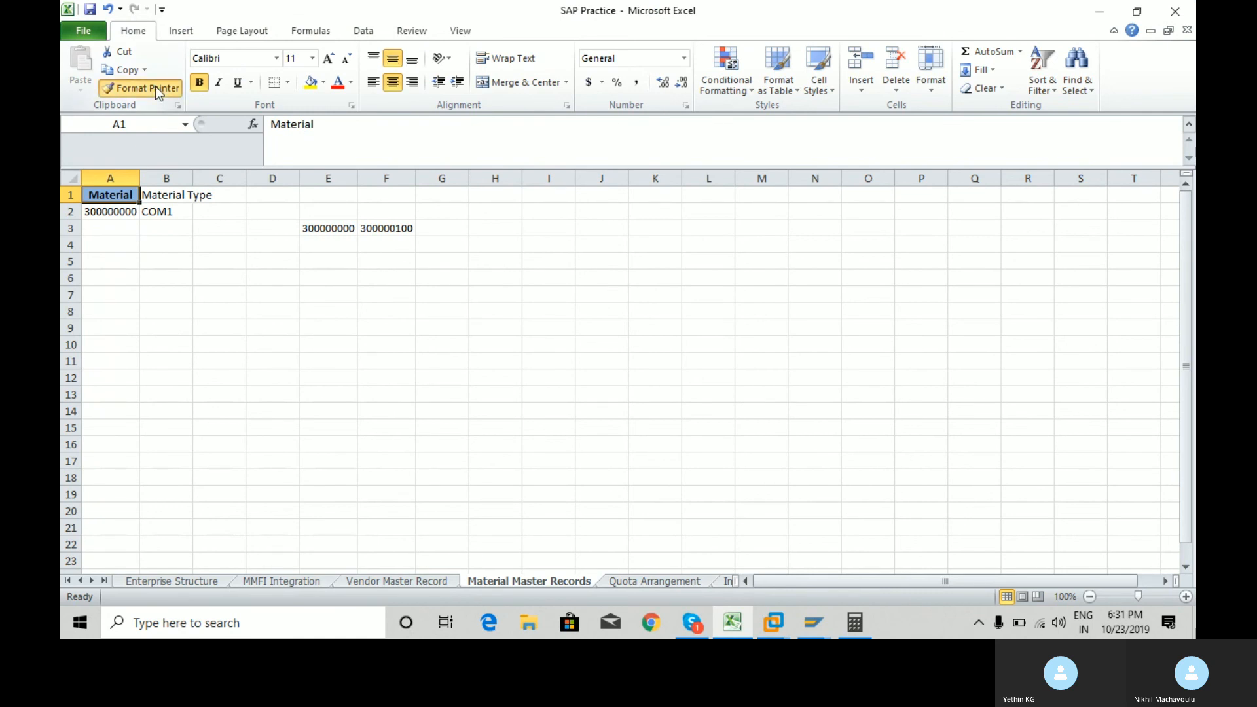
left_click(186, 195)
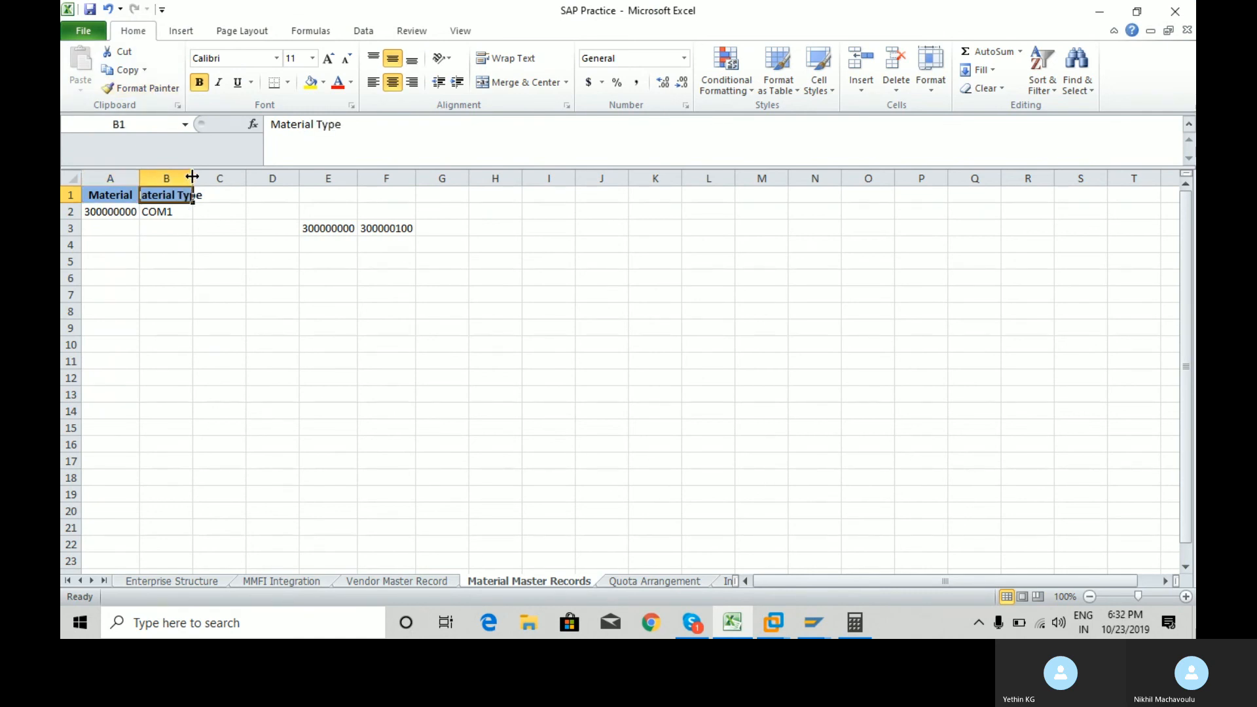
double_click(192, 177)
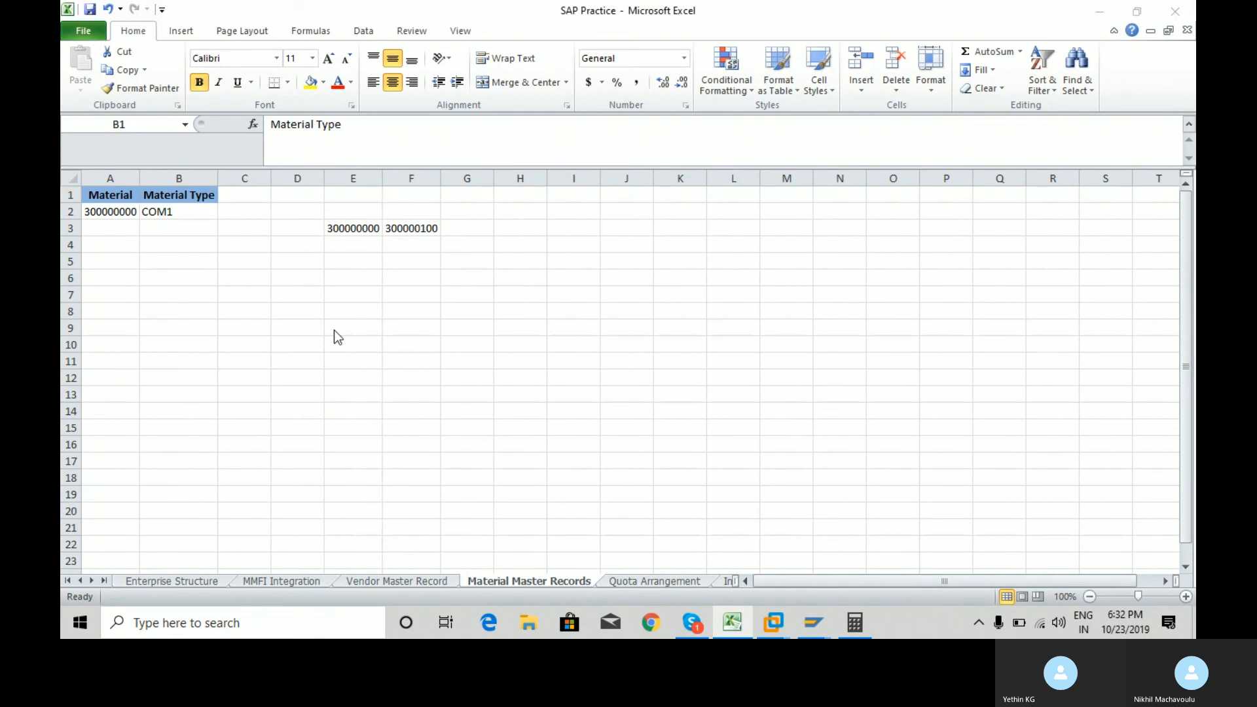
- Return to SAP's number range intervals display and bring the Skype call window to the front
key("alt+Tab")
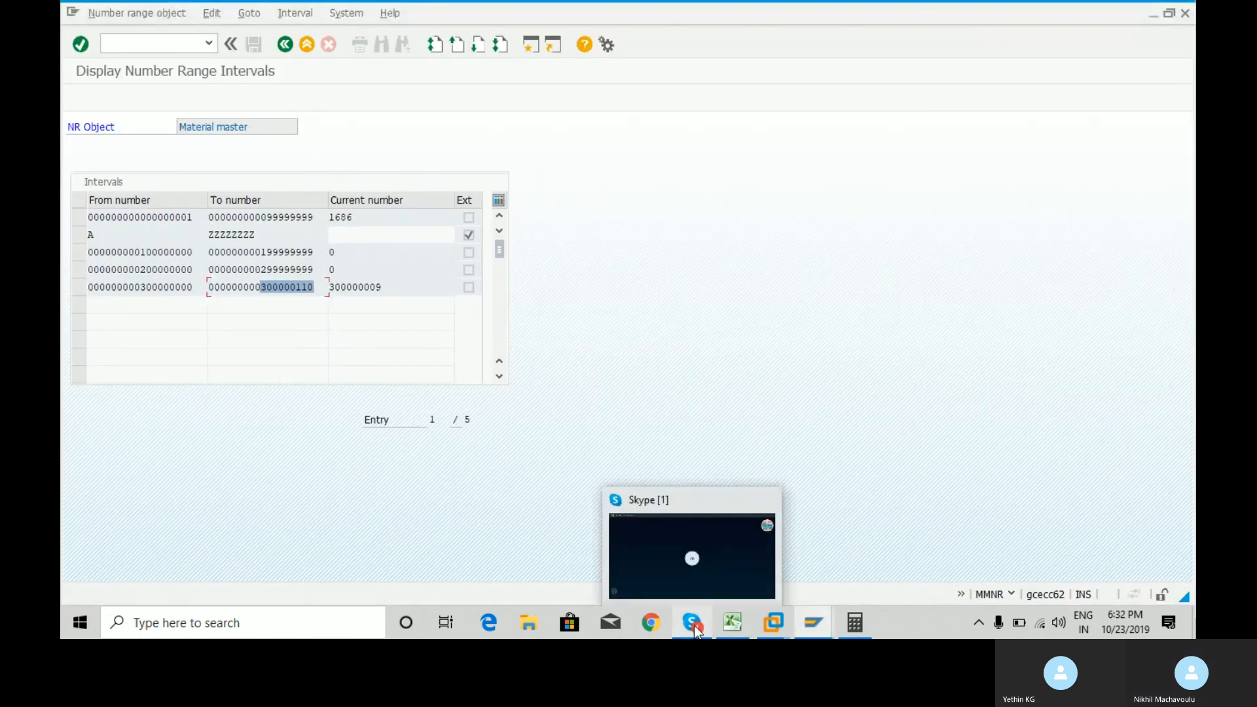
left_click(695, 629)
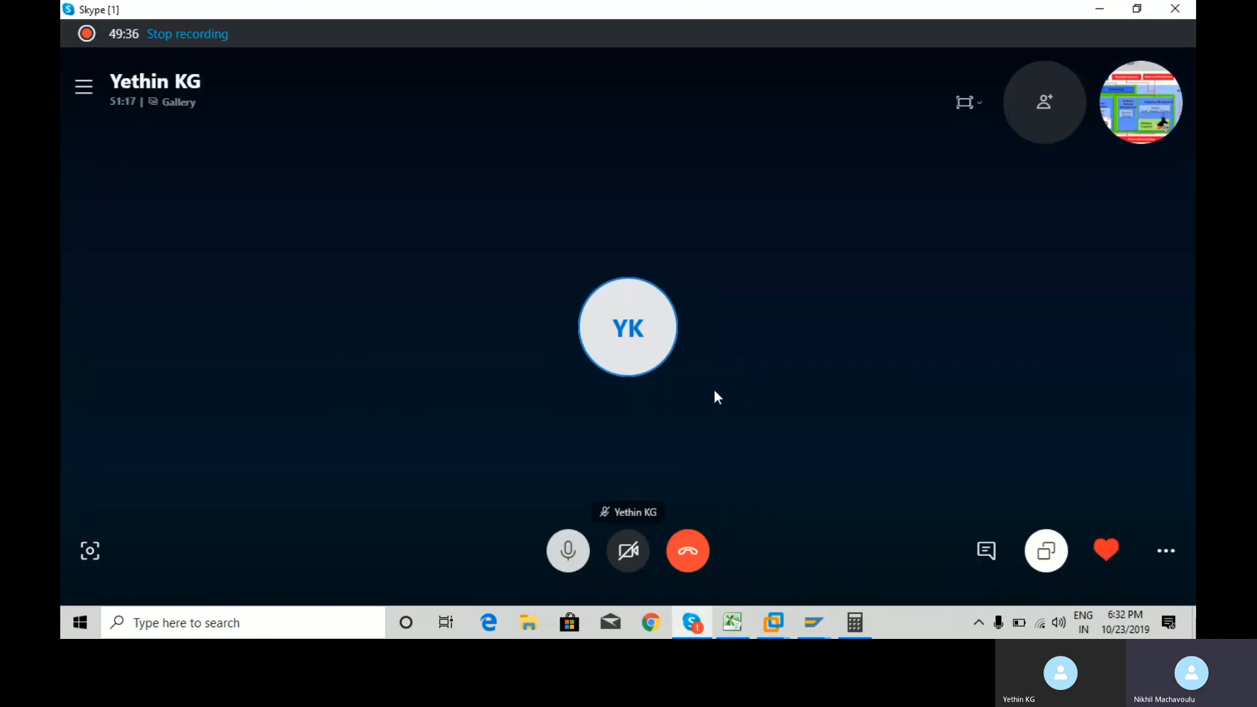